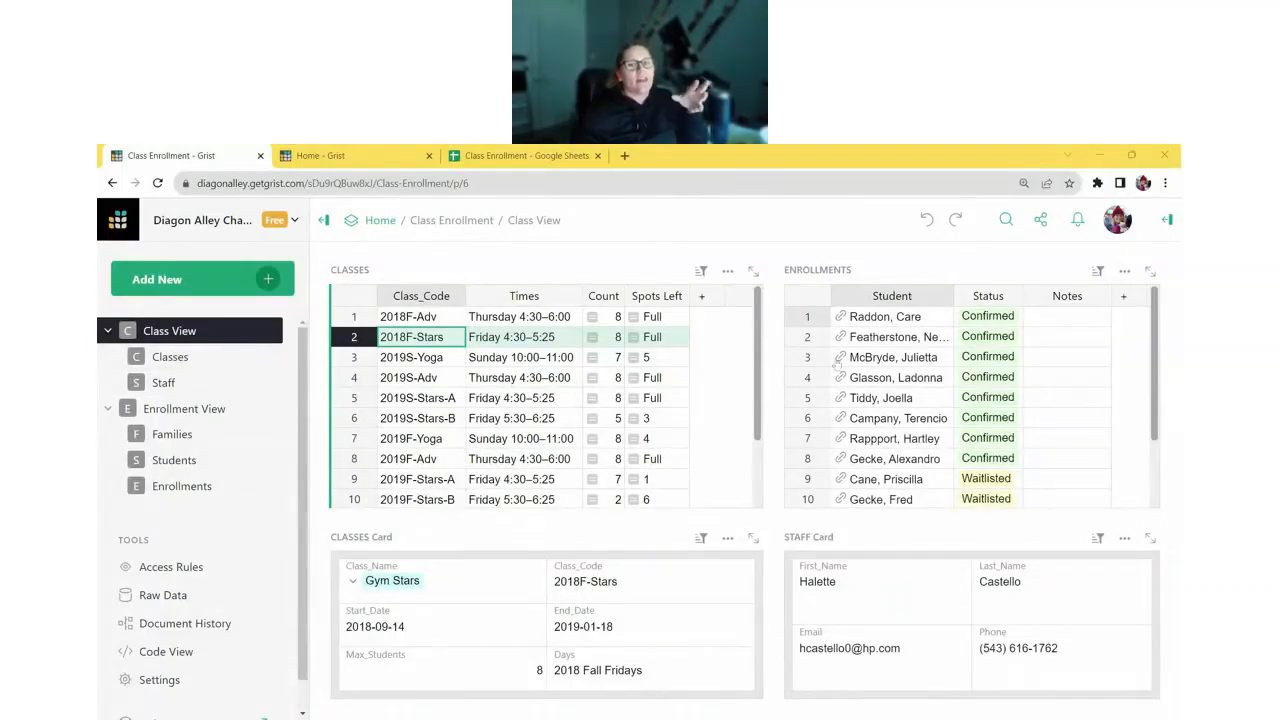
- Go to Enrollment View and browse several families' linked records, ending on the Glasson family
click(168, 416)
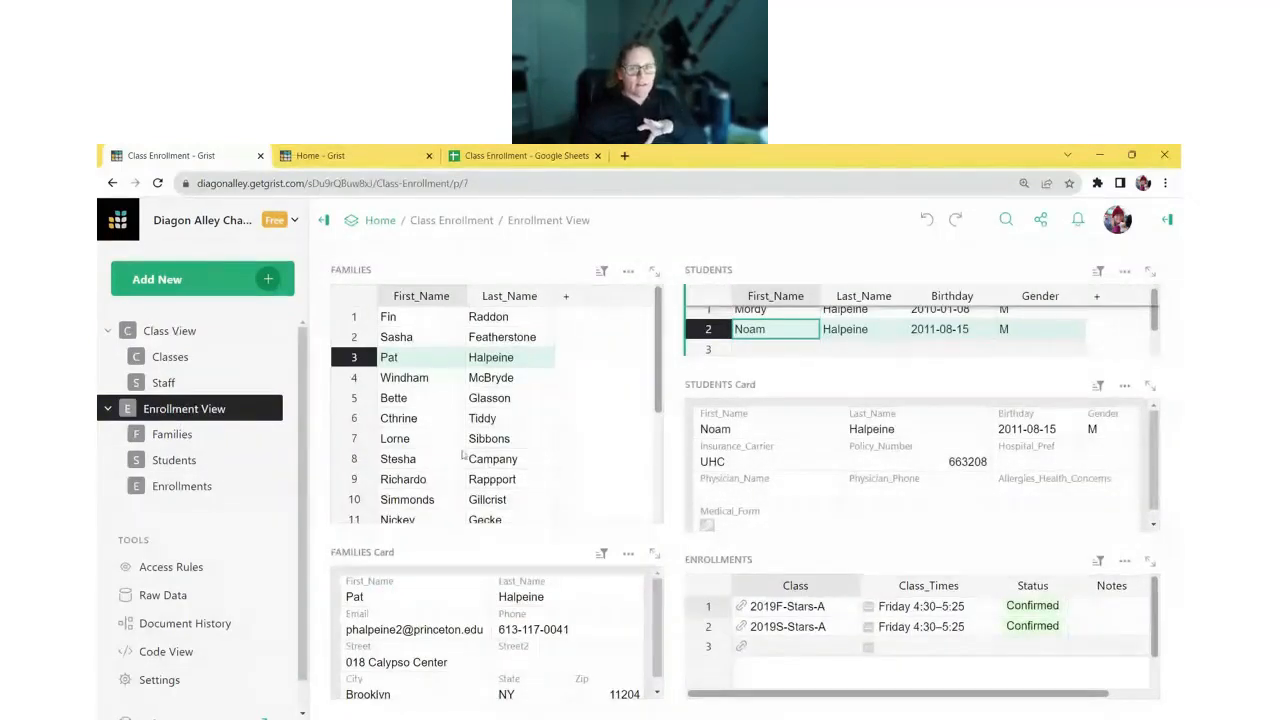
click(440, 420)
click(438, 479)
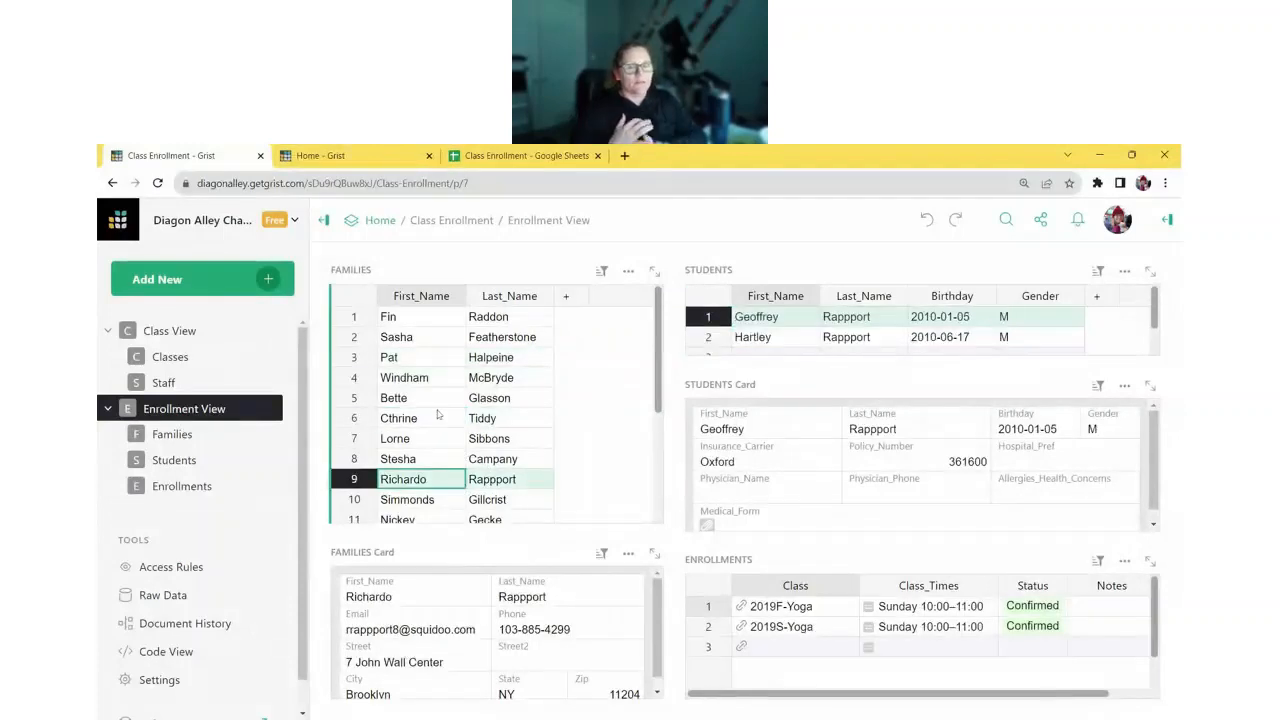
click(438, 399)
click(432, 338)
click(430, 399)
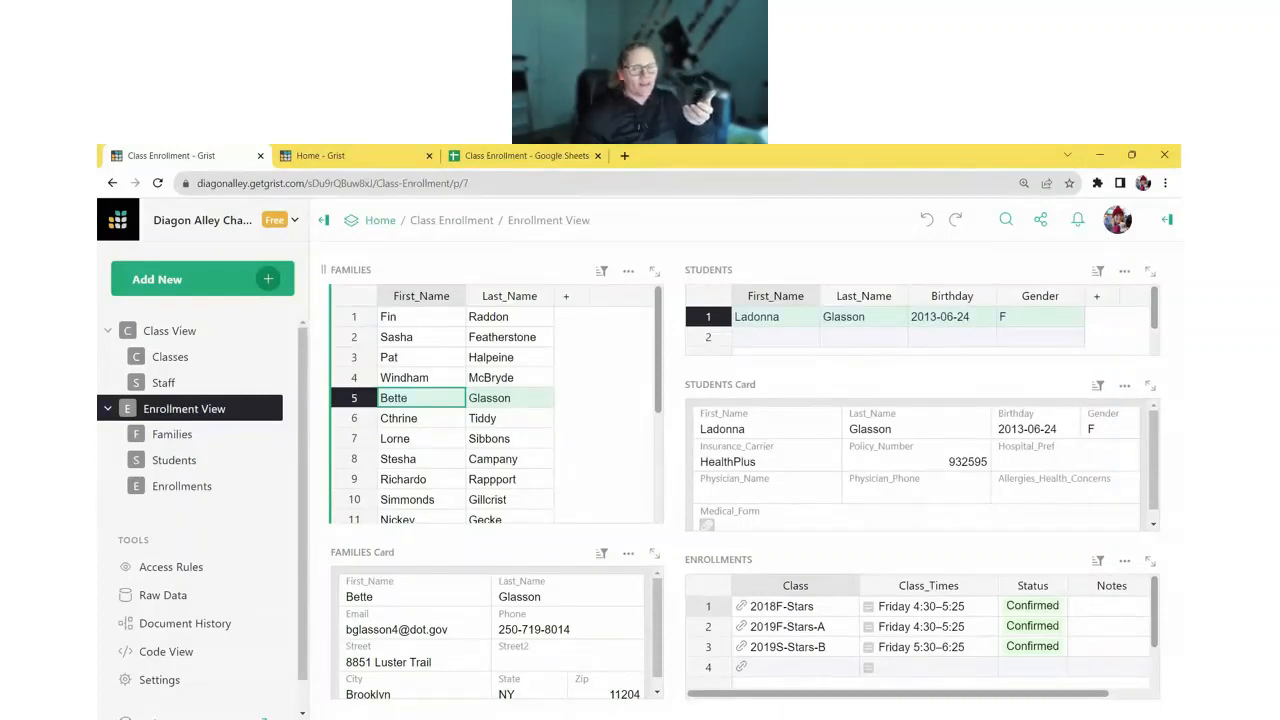
- Give the Families widget the description 'What a cool widget!' and save it
click(374, 270)
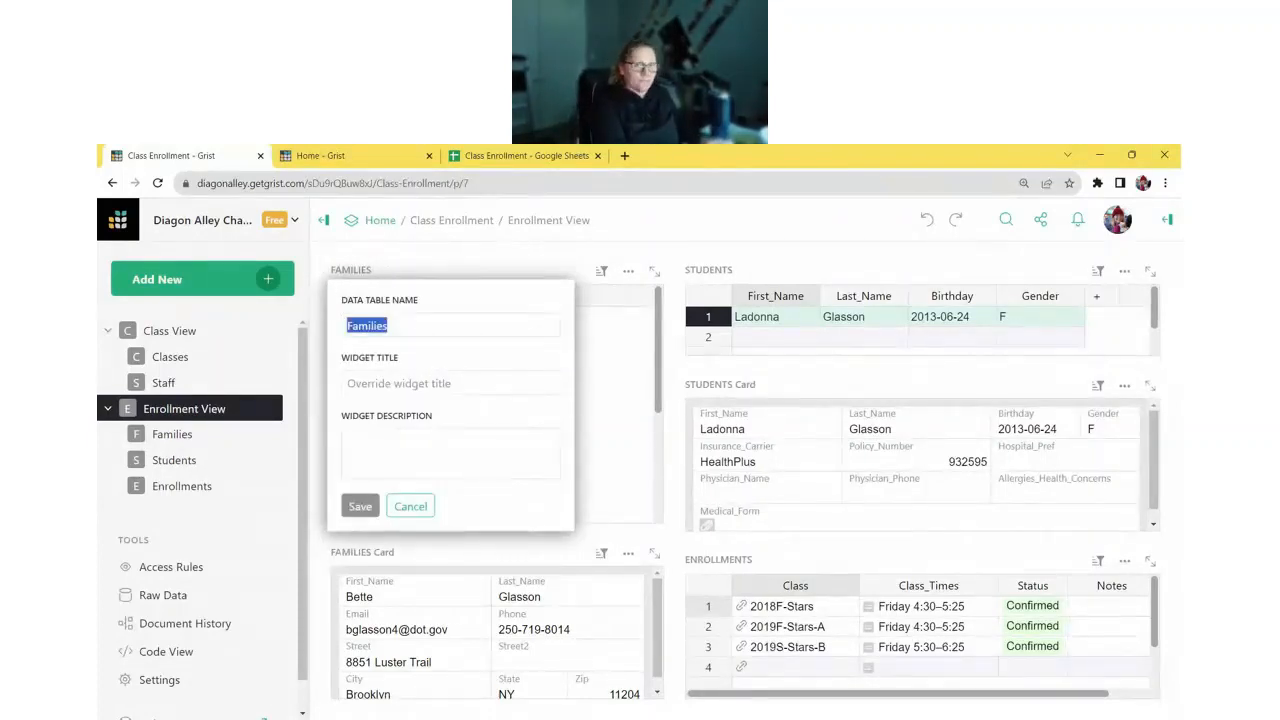
click(347, 438)
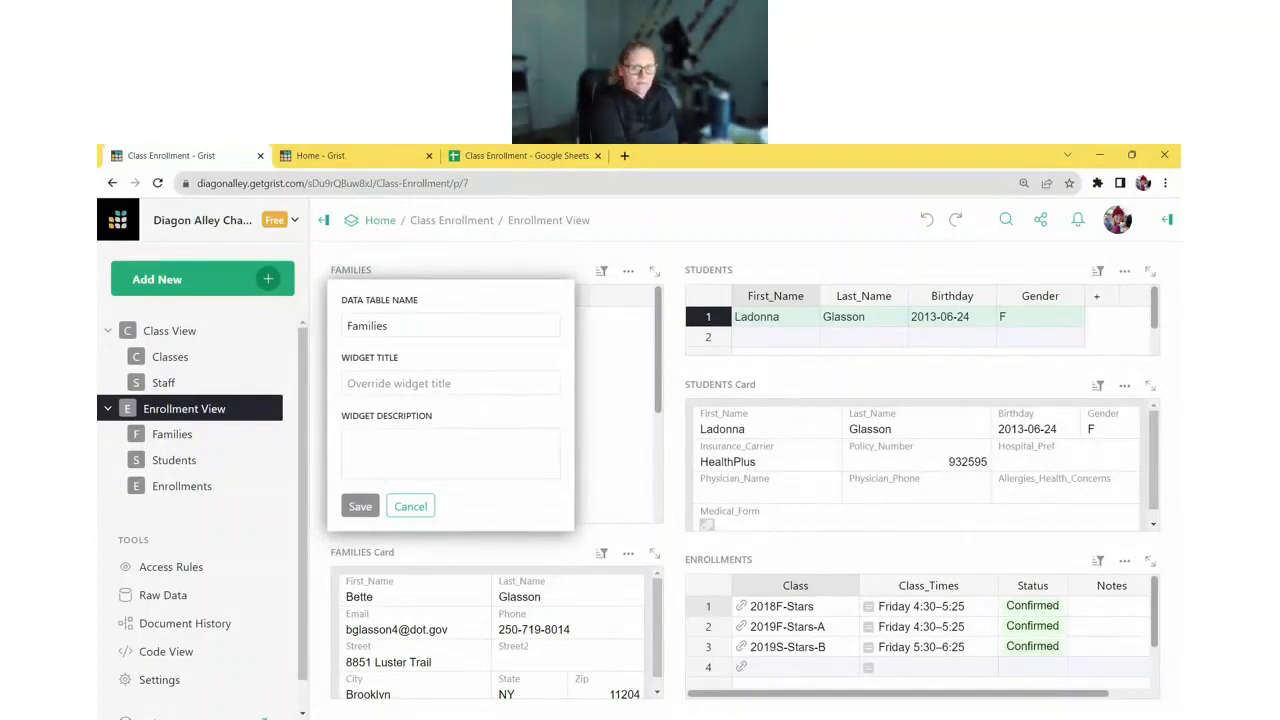
text(What a colo)
key(BackSpace)
key(BackSpace)
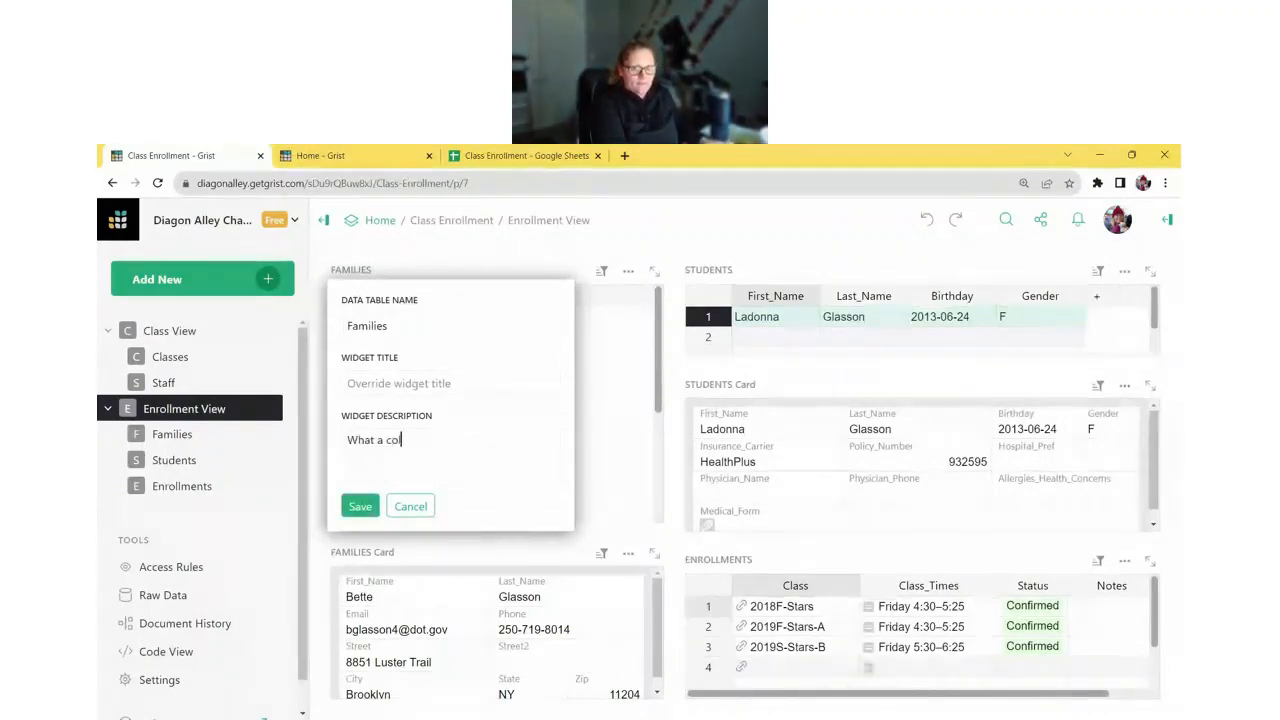
text(o w)
key(BackSpace)
key(BackSpace)
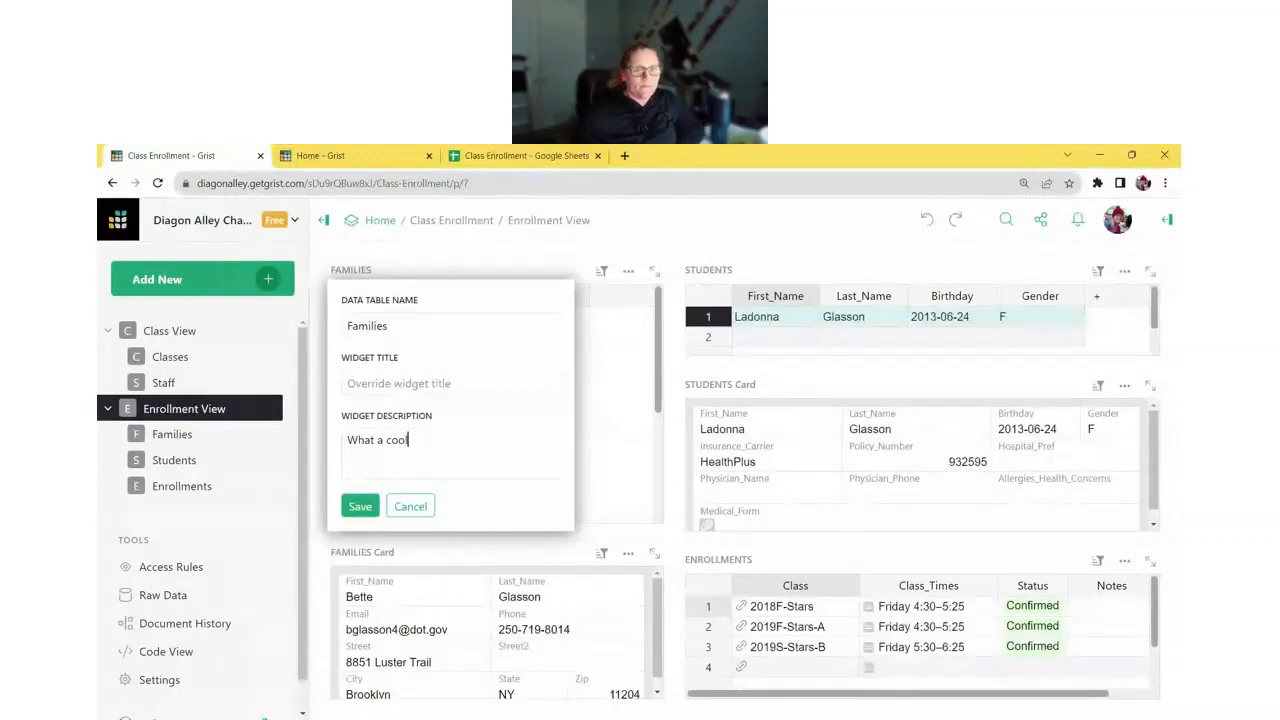
text(l widget!)
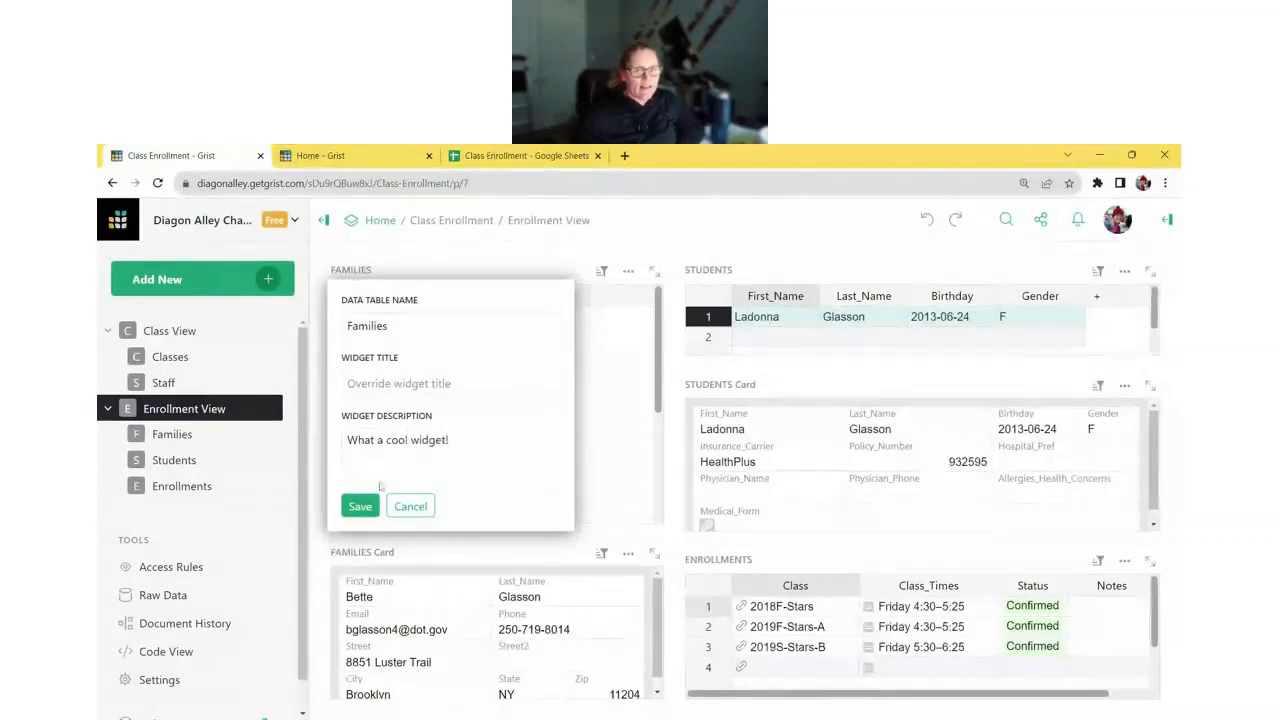
click(370, 505)
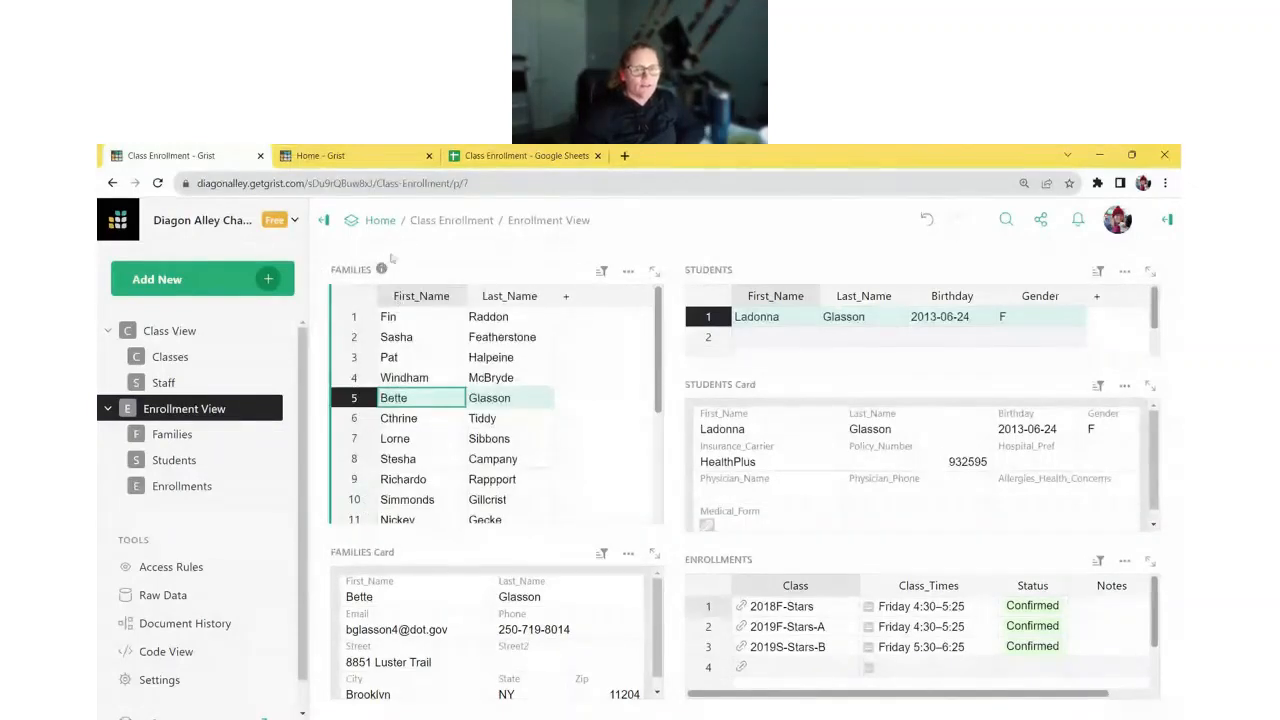
mouse_move(383, 276)
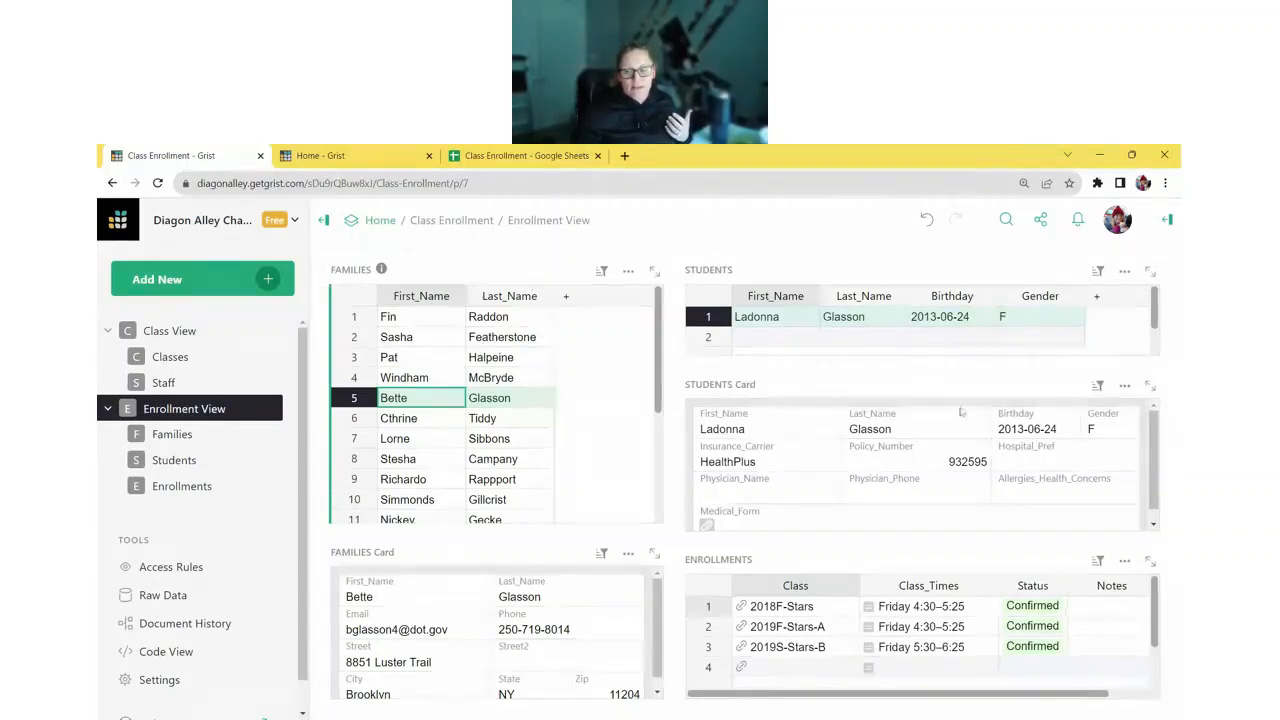
- Open the column settings panel and enter the short column description 'C'
click(913, 459)
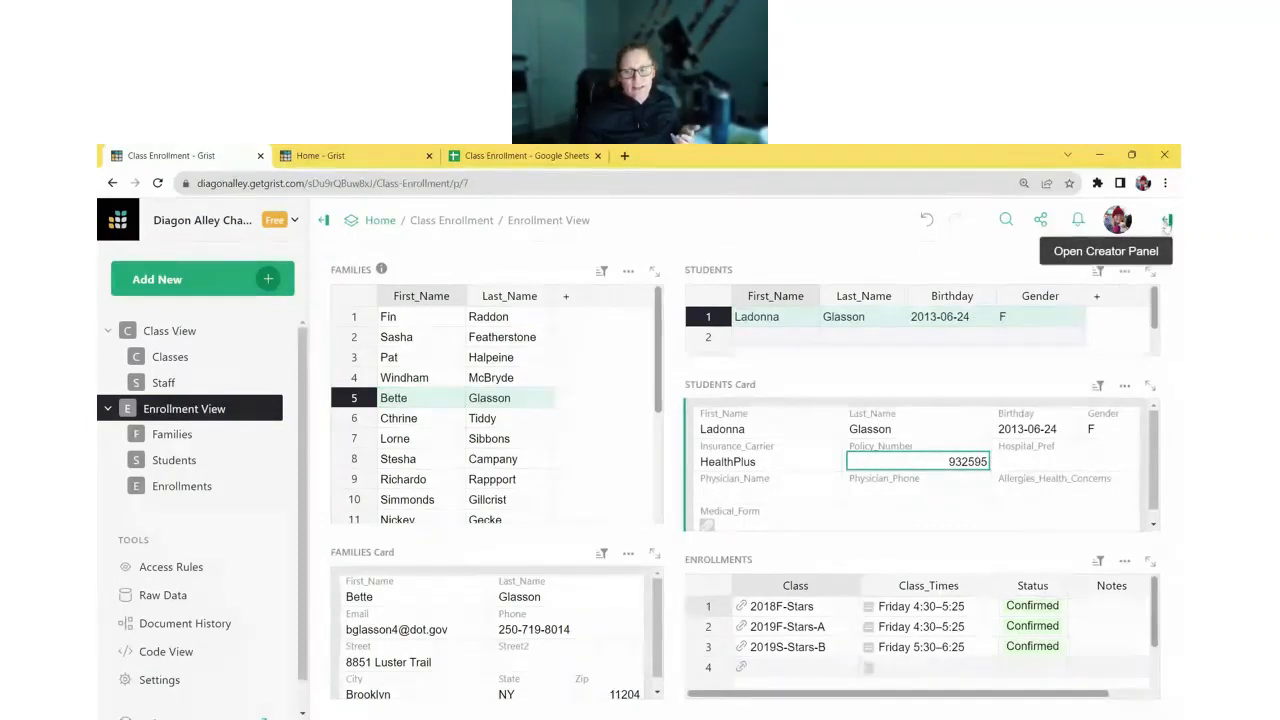
click(1167, 221)
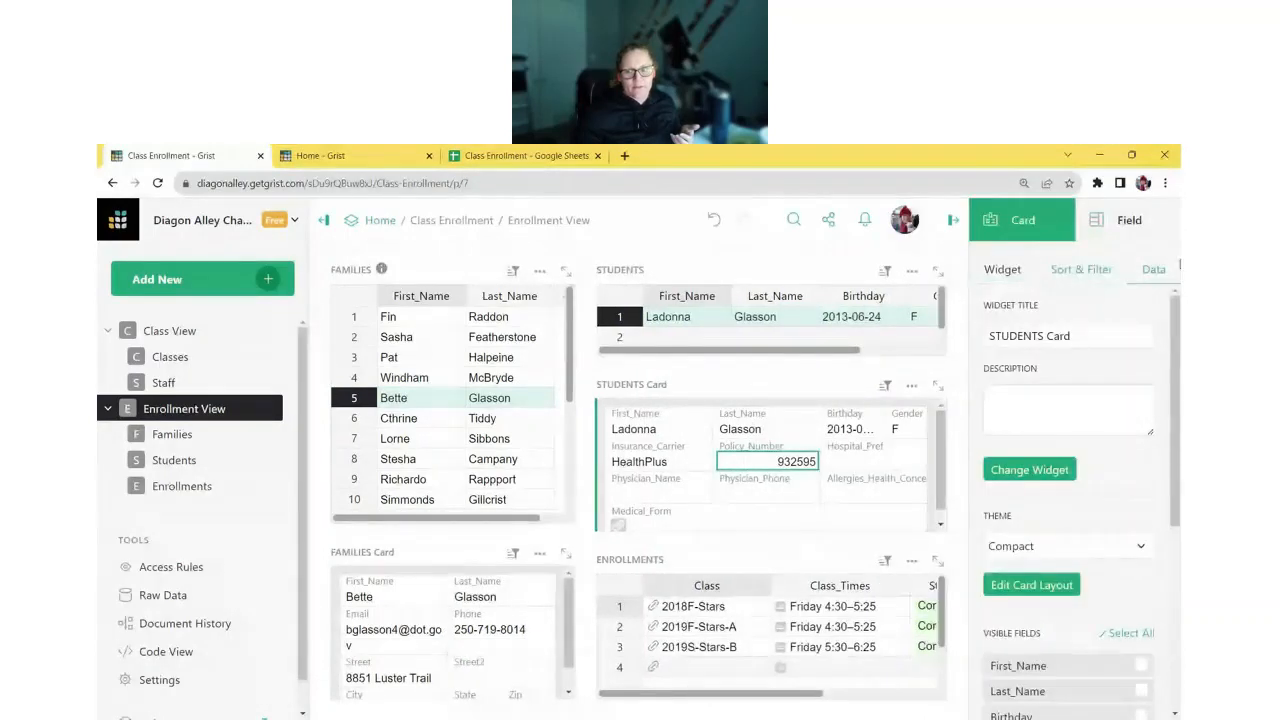
click(1150, 222)
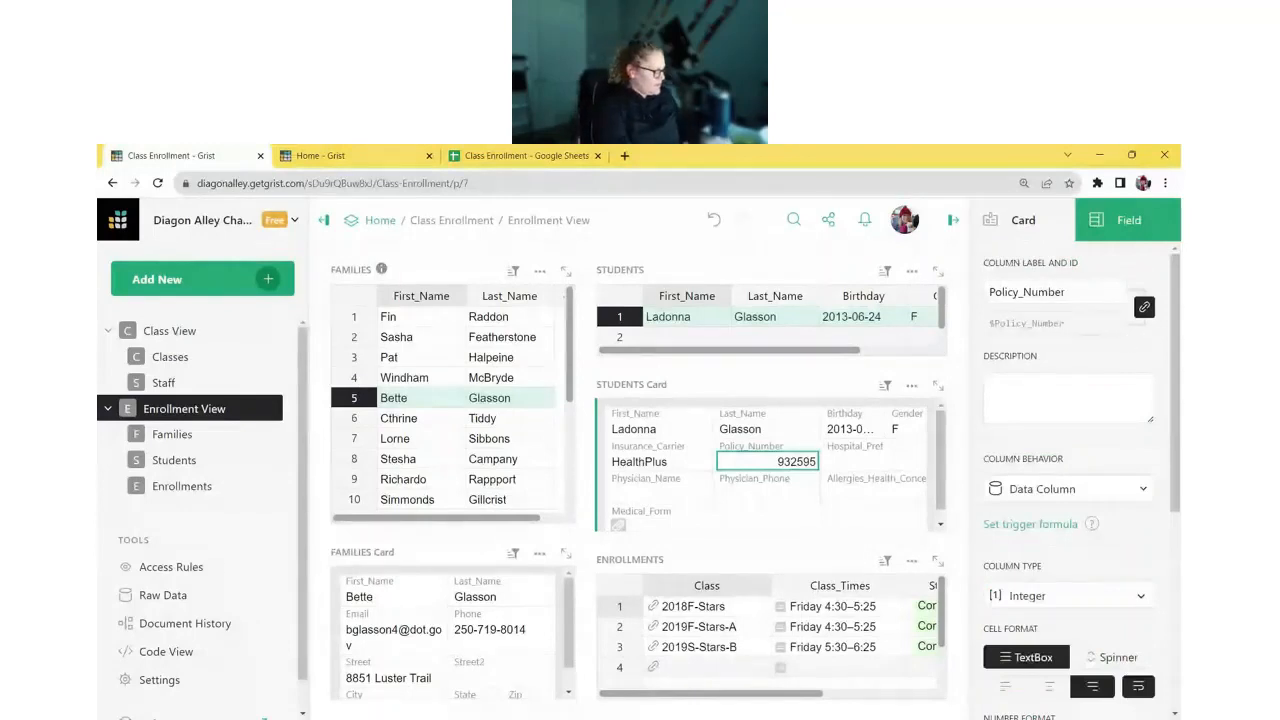
click(1038, 382)
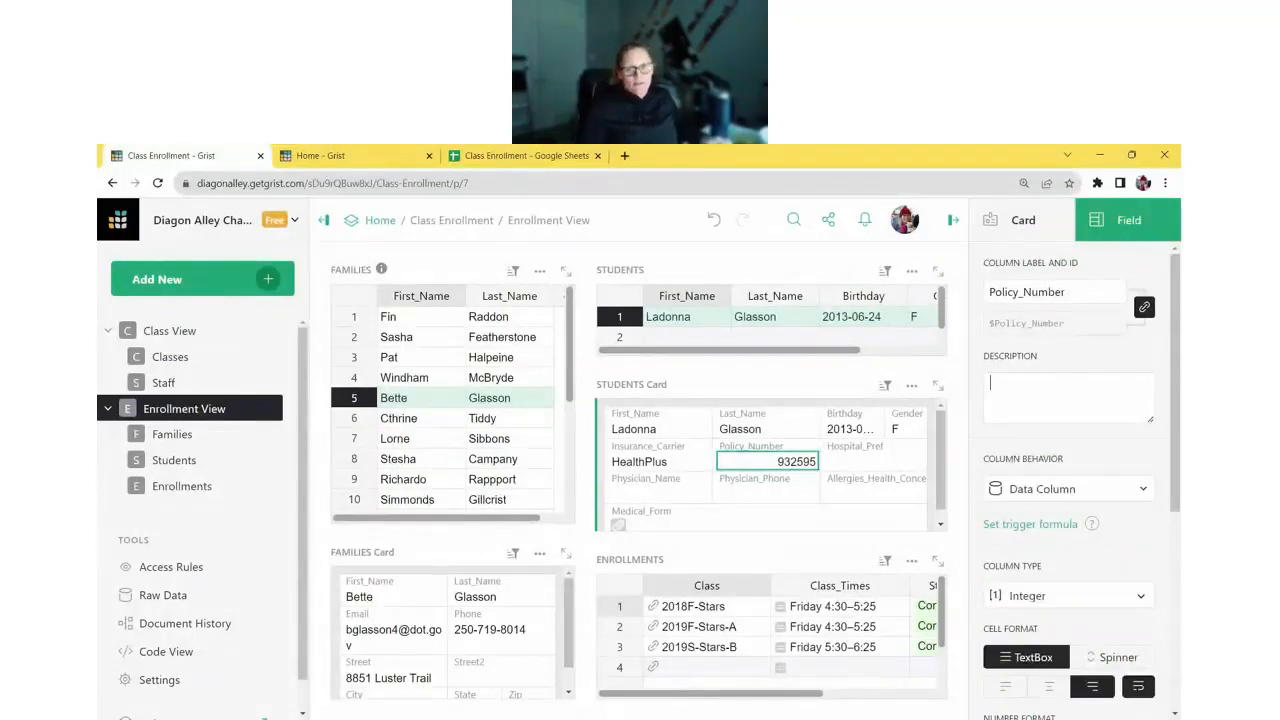
text(C)
double_click(688, 300)
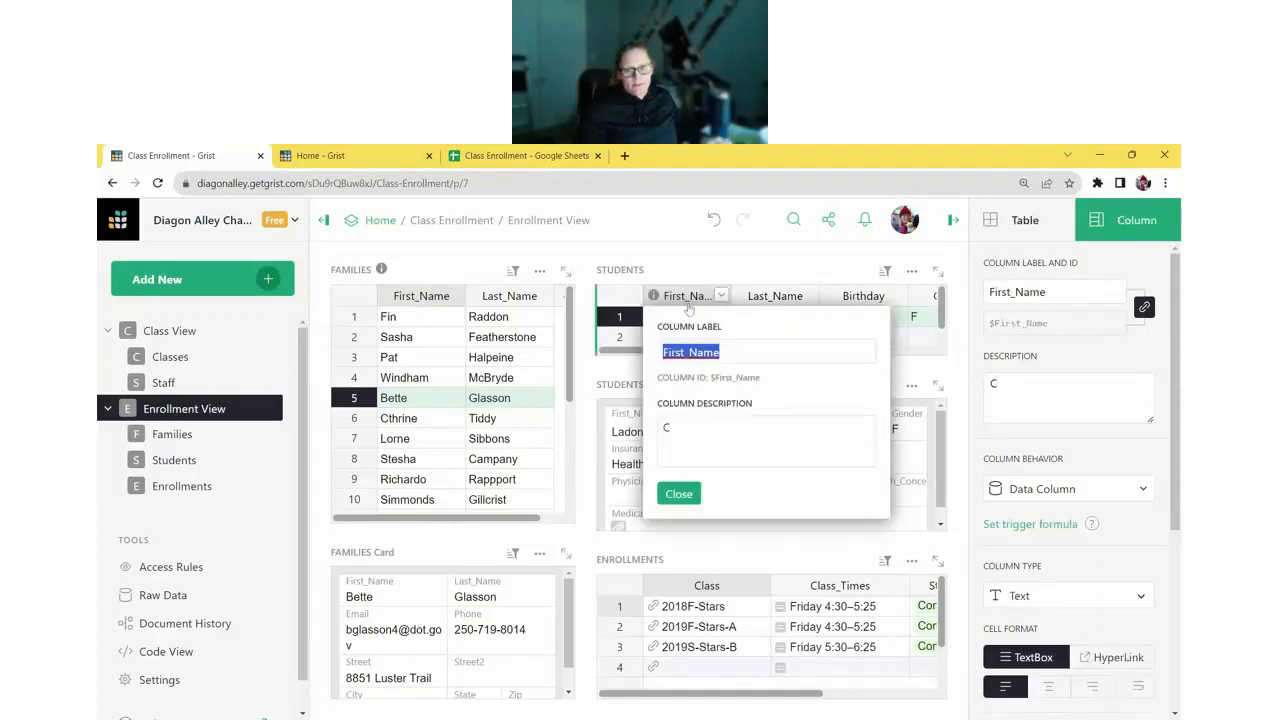
click(678, 494)
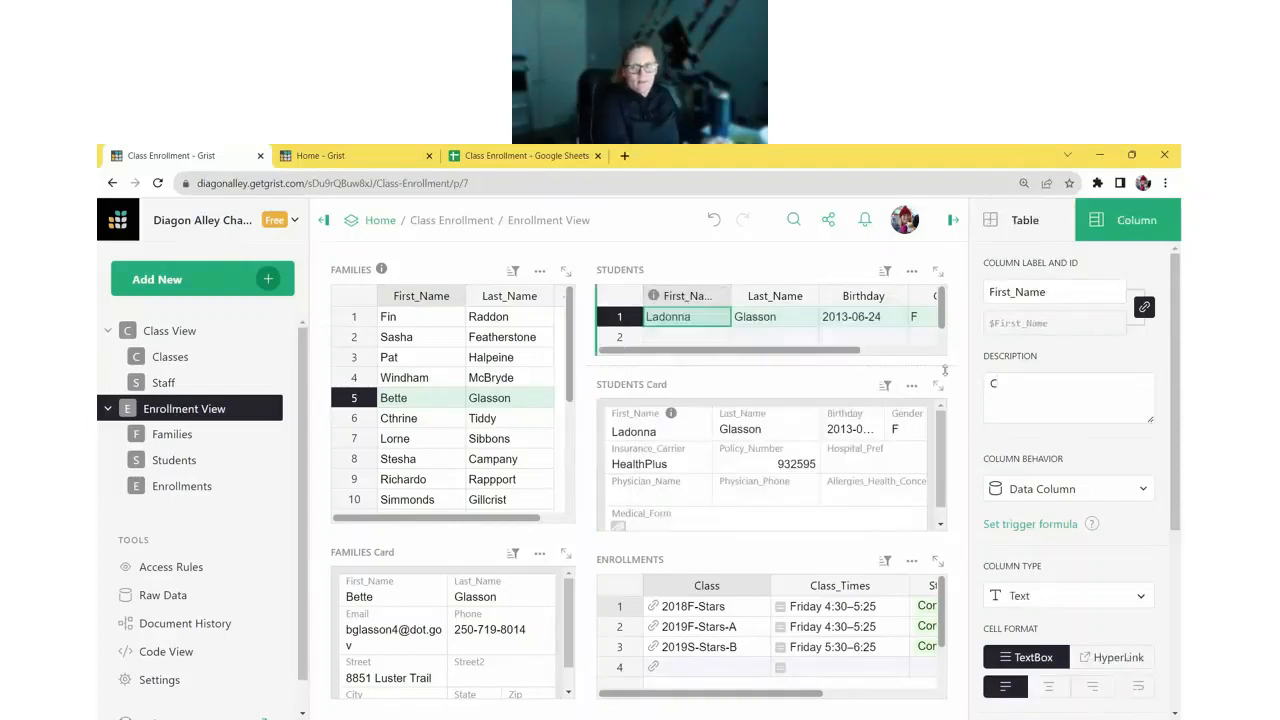
- Save the description 'Column Description!' on Policy_Number, then undo that edit
click(767, 464)
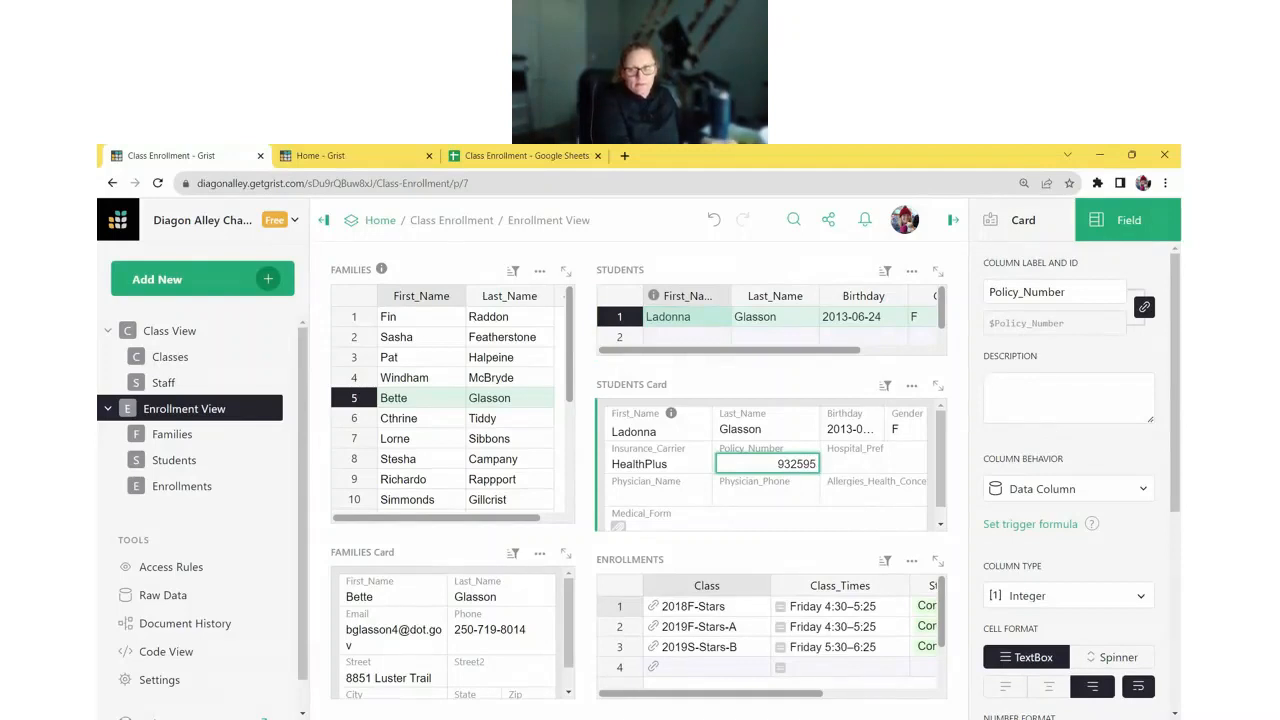
text(Column De)
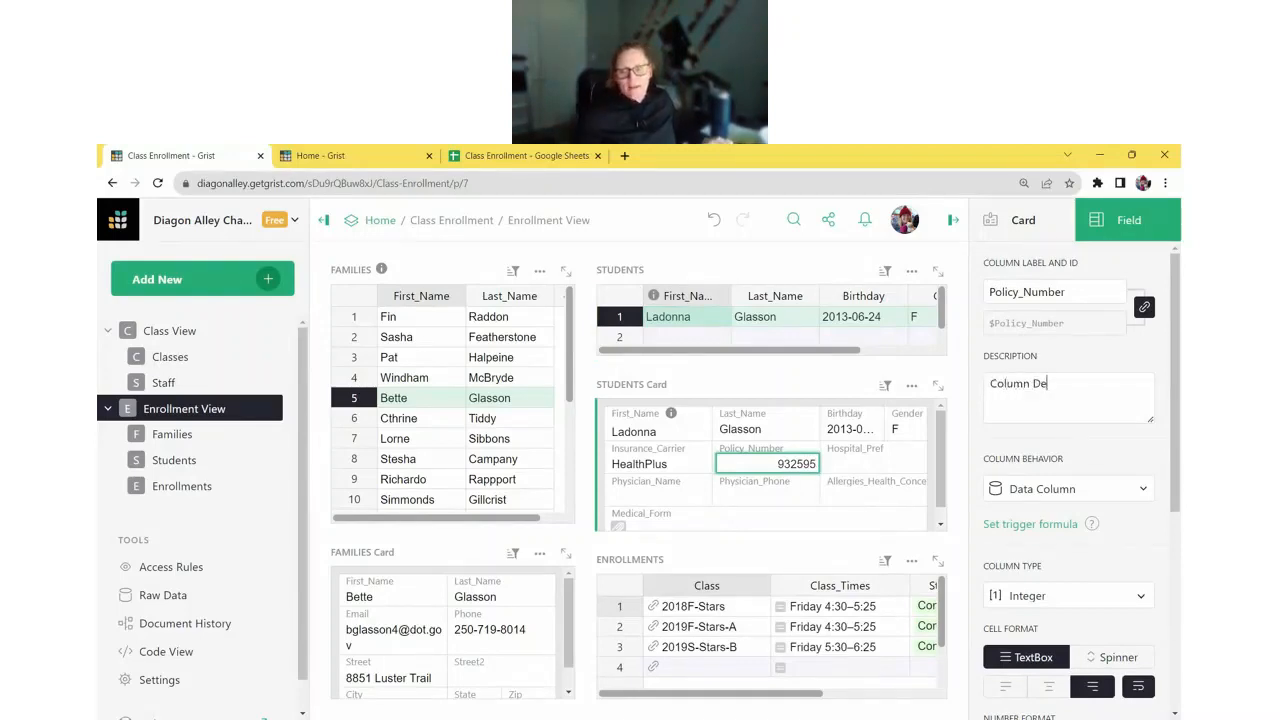
text(scription!)
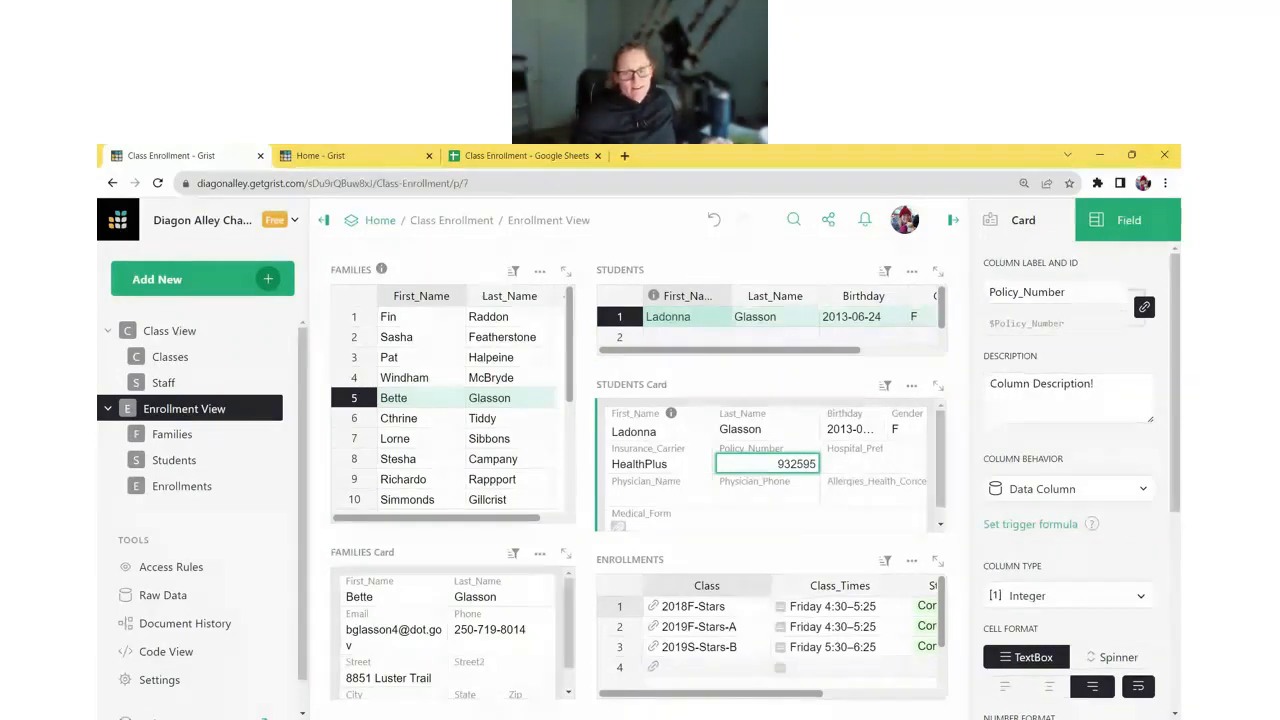
click(1012, 434)
mouse_move(795, 449)
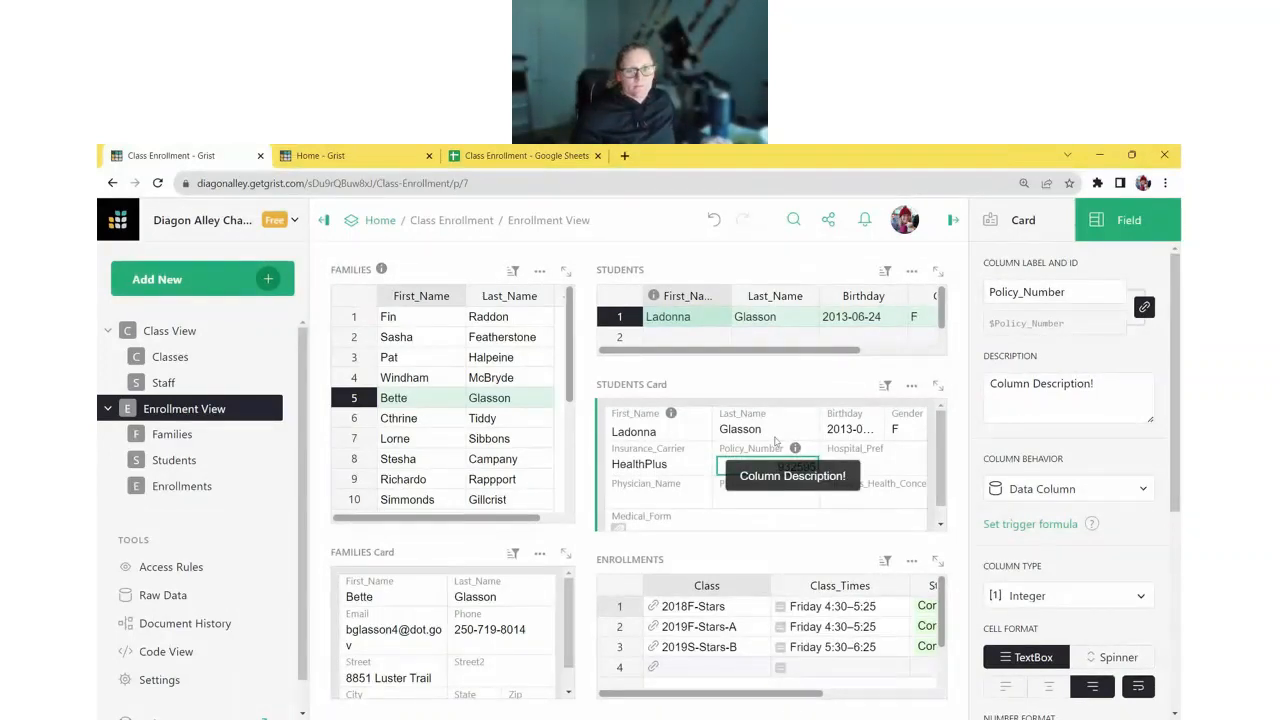
click(713, 221)
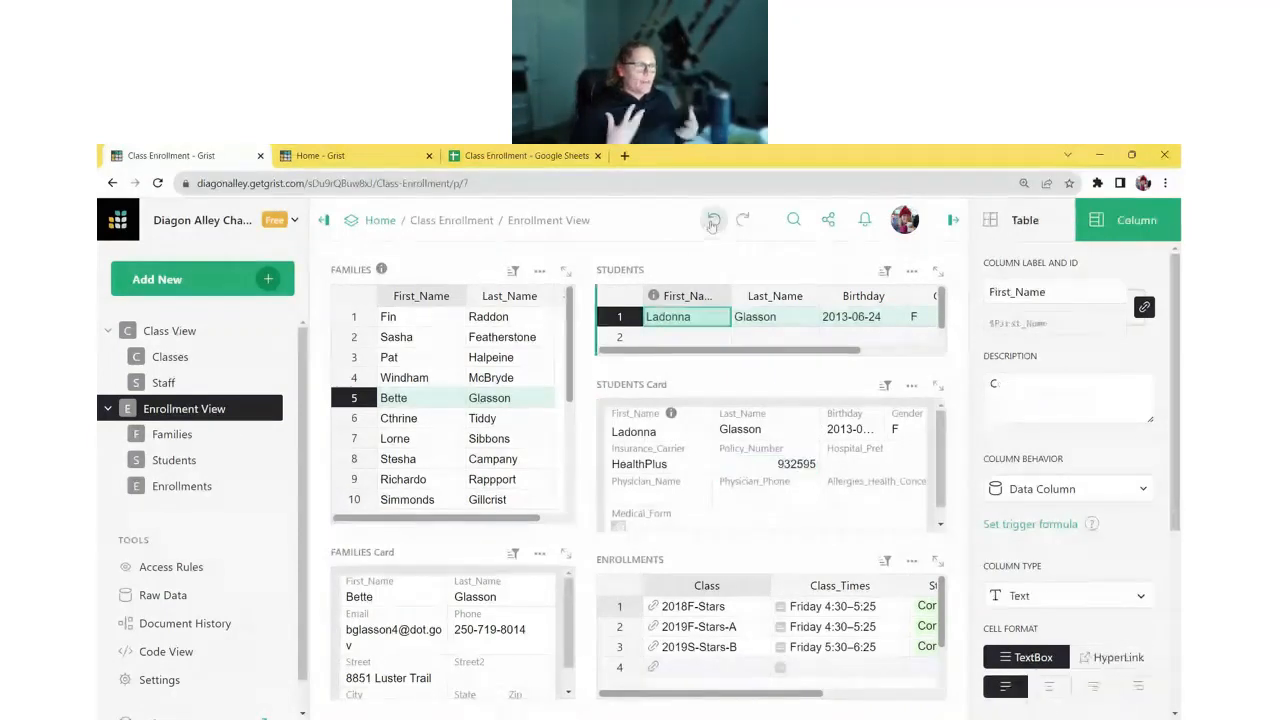
click(713, 221)
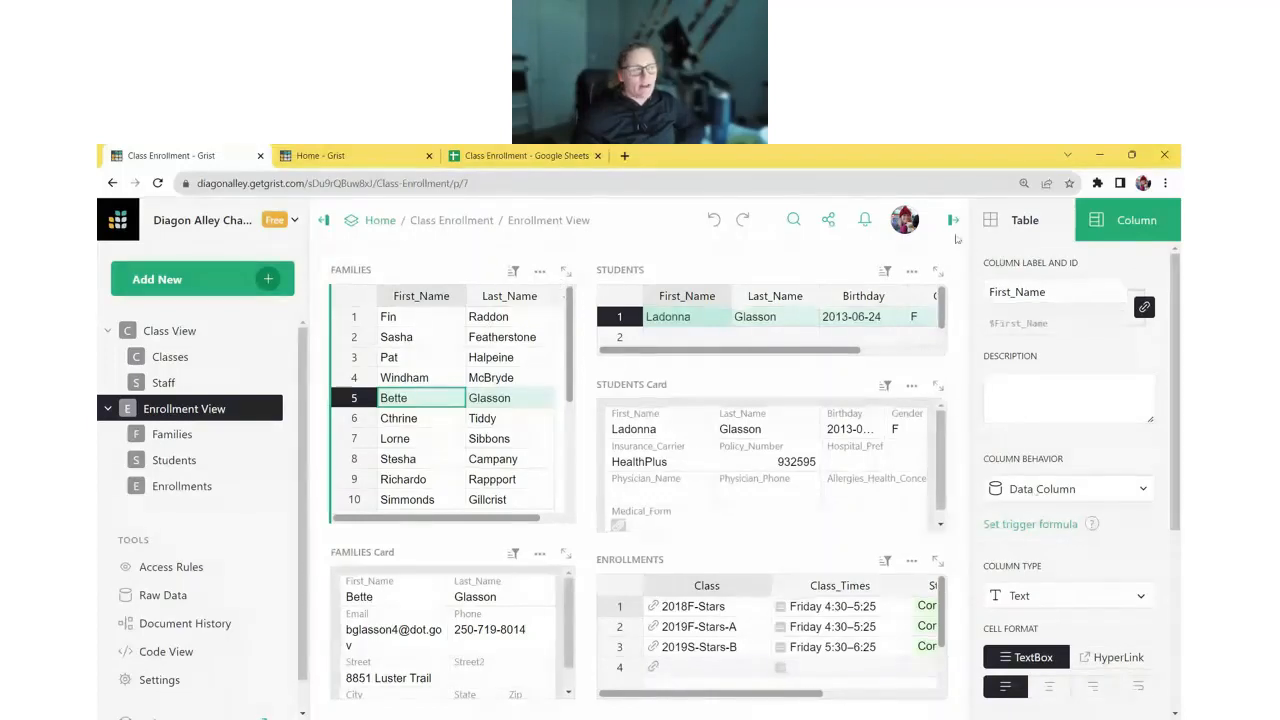
scroll(1119, 369, down, 2)
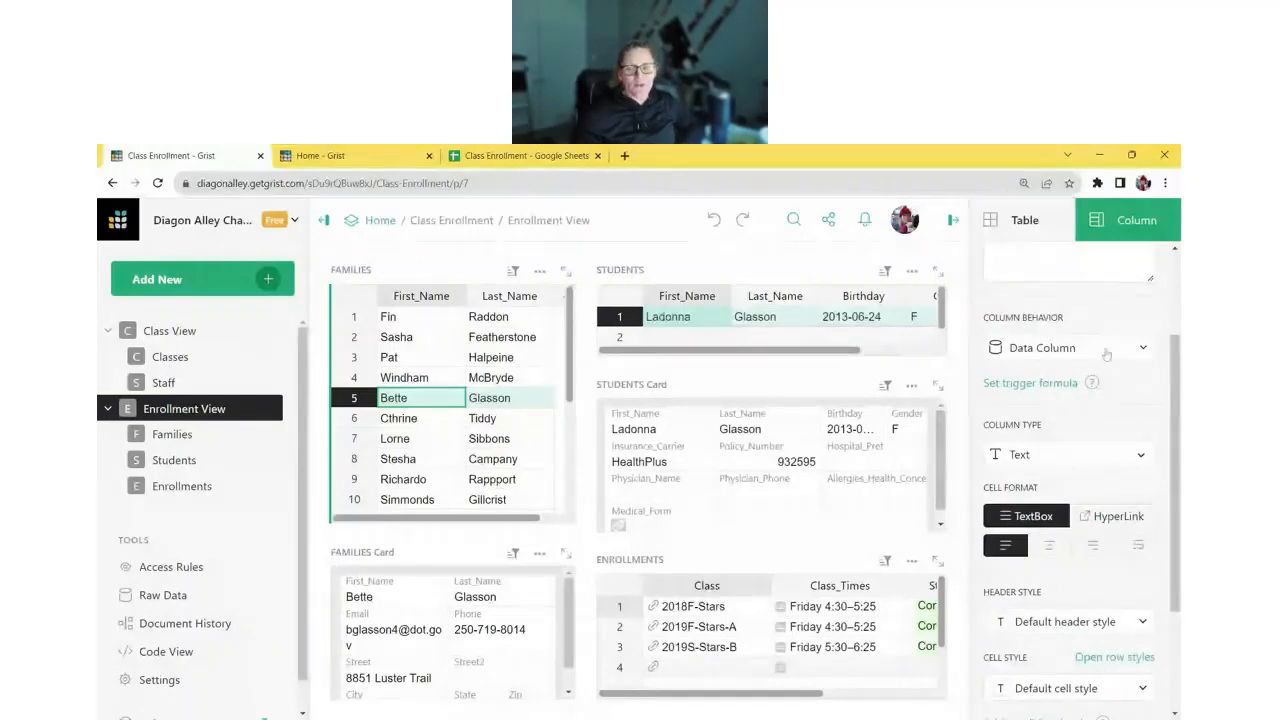
scroll(1088, 363, down, 2)
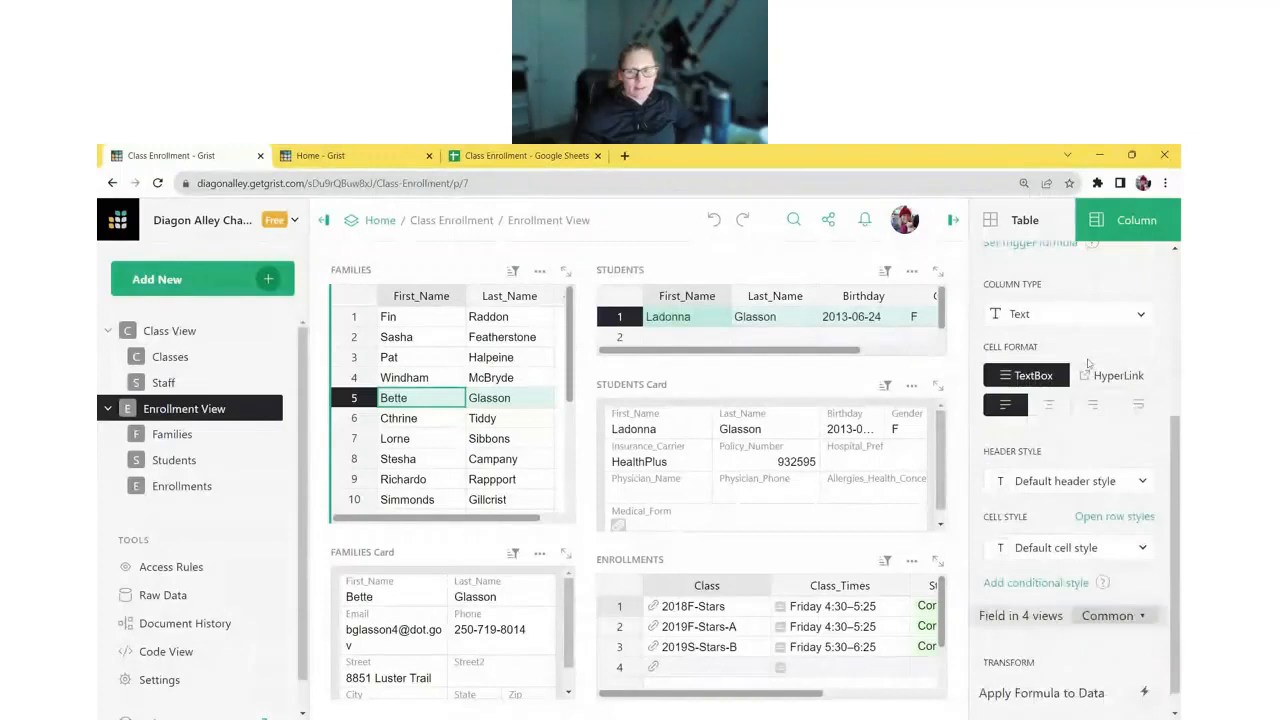
click(1037, 550)
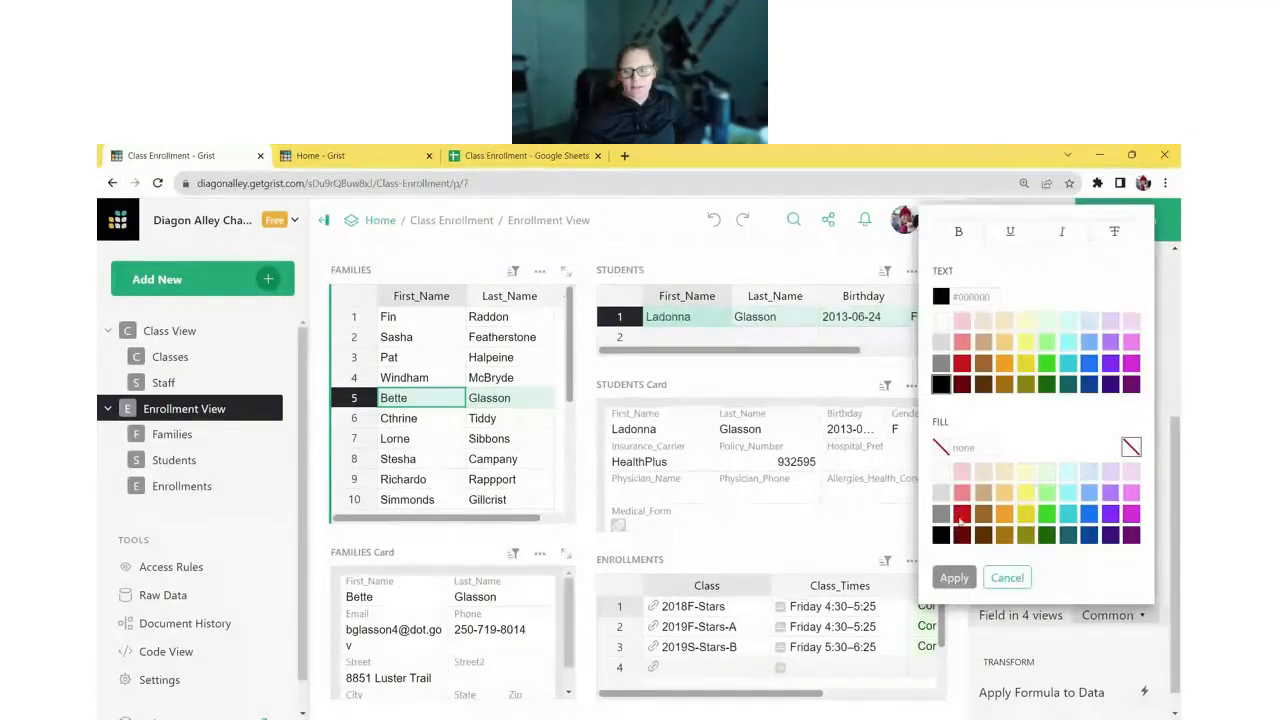
click(1007, 577)
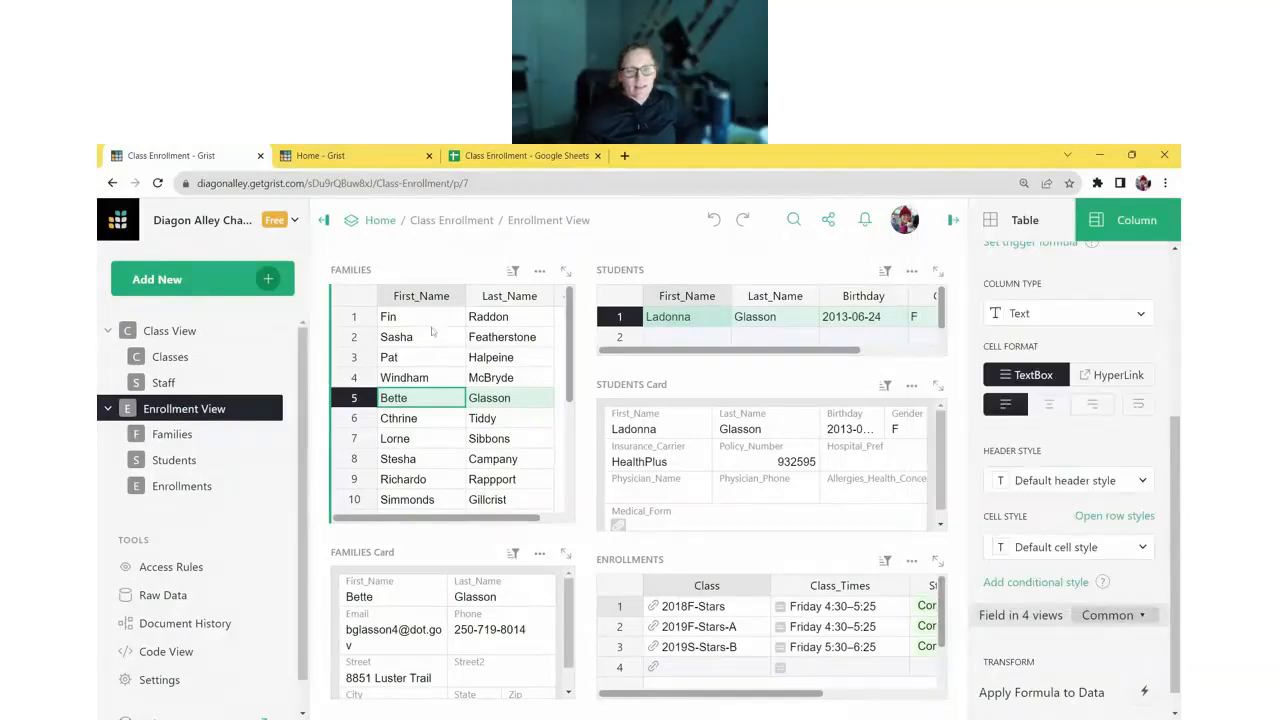
key(Up)
key(Up)
key(Up)
click(1040, 548)
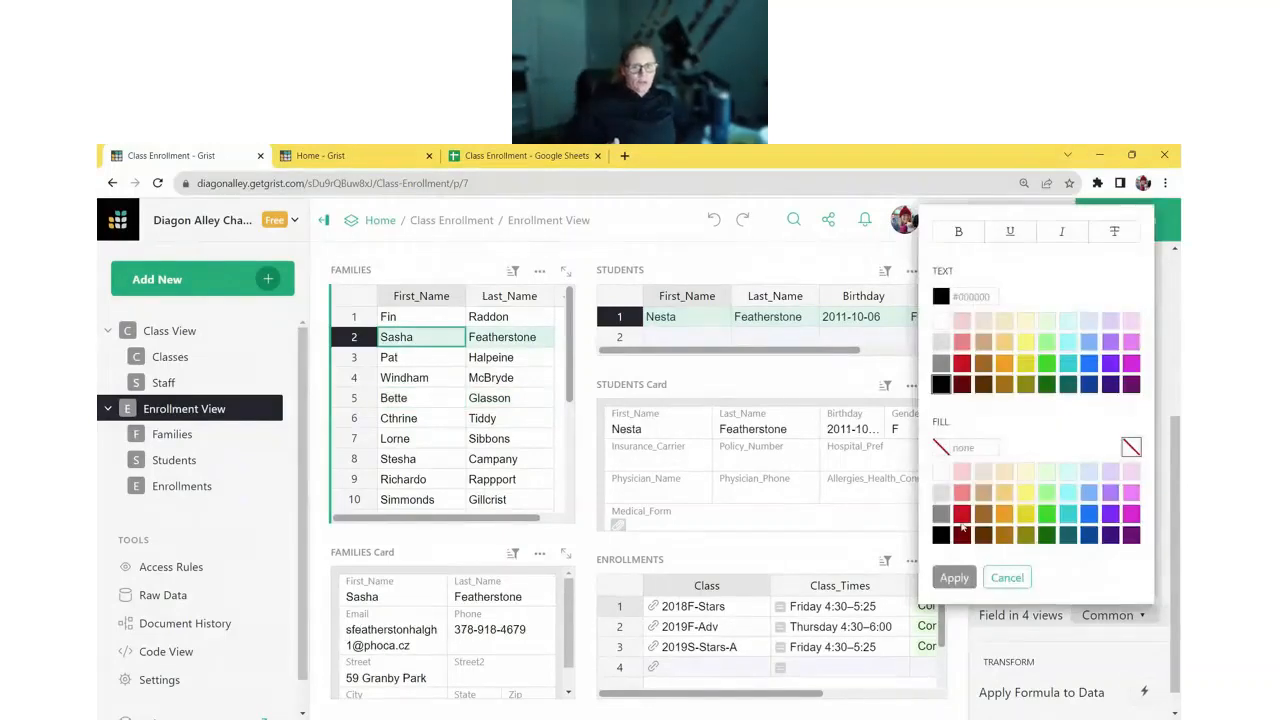
click(962, 520)
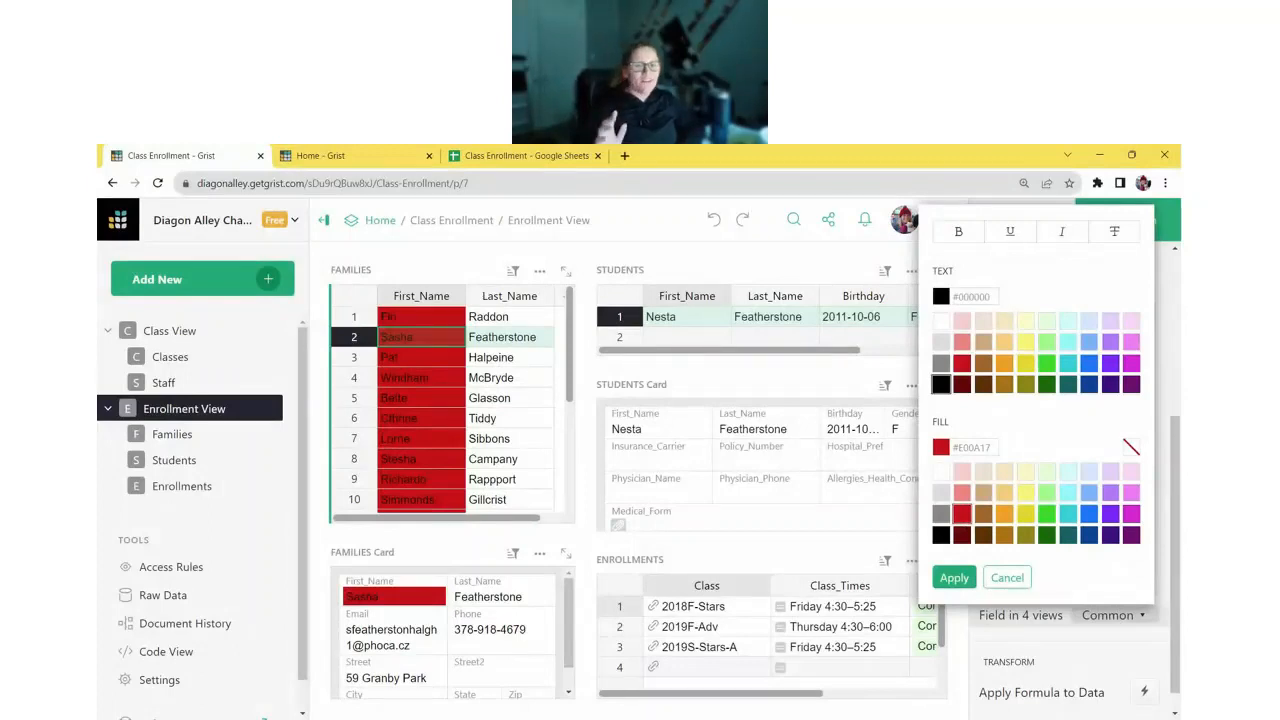
click(1016, 578)
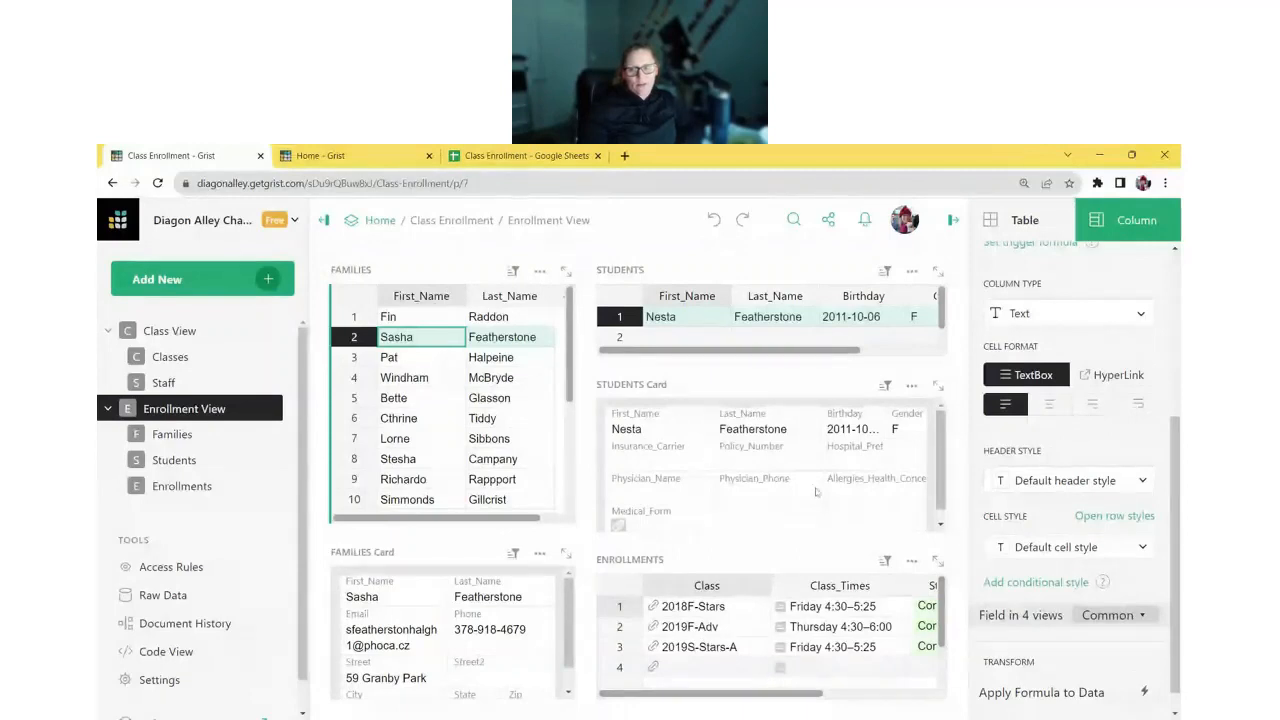
click(985, 546)
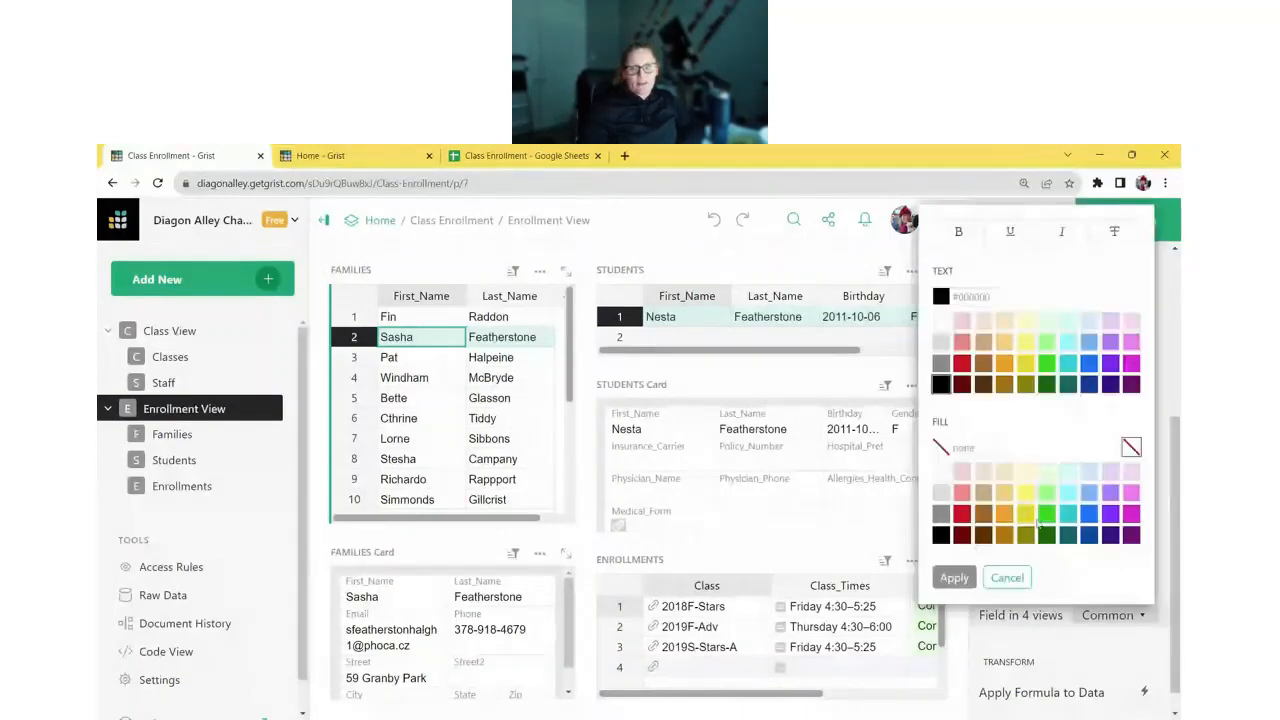
click(1068, 514)
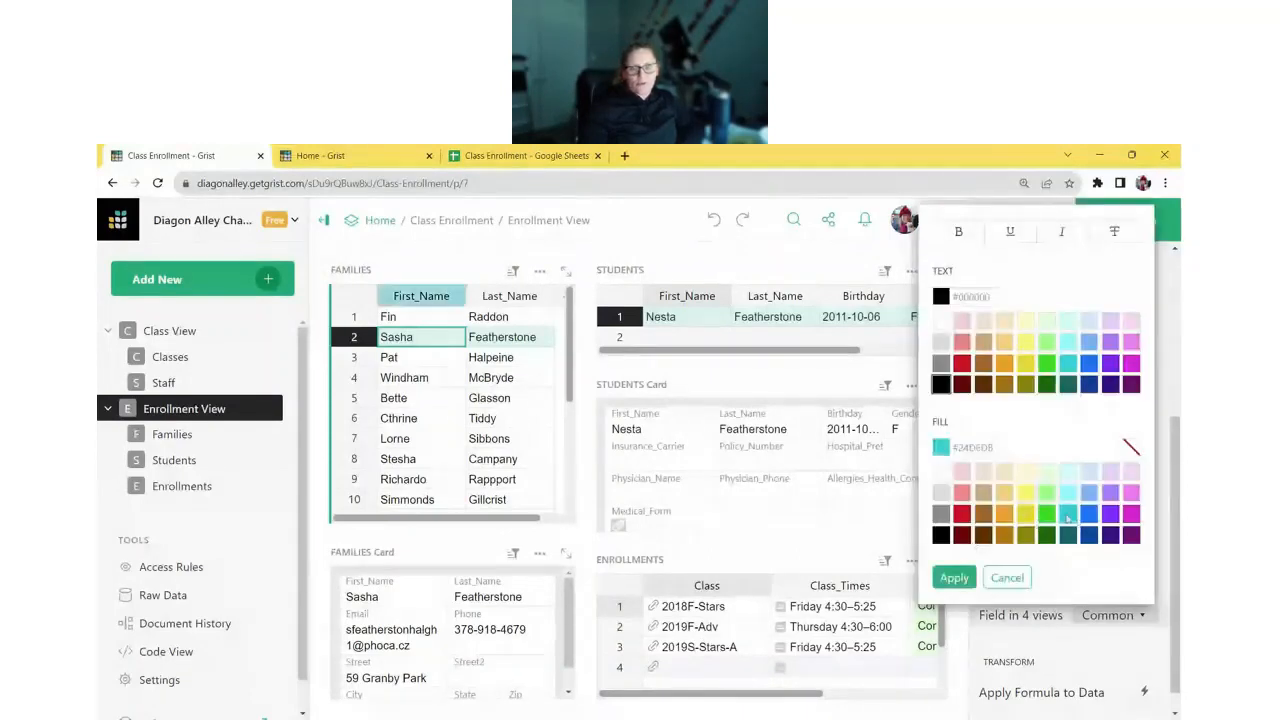
click(958, 231)
click(1064, 240)
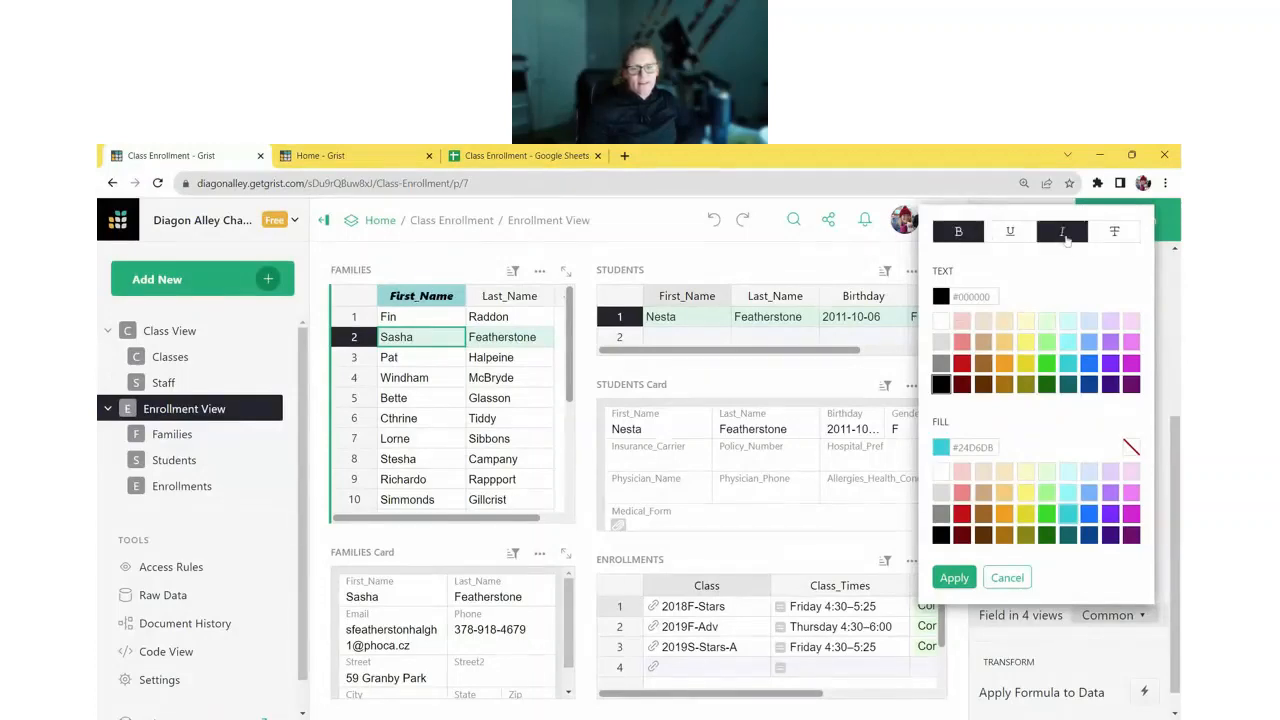
click(954, 577)
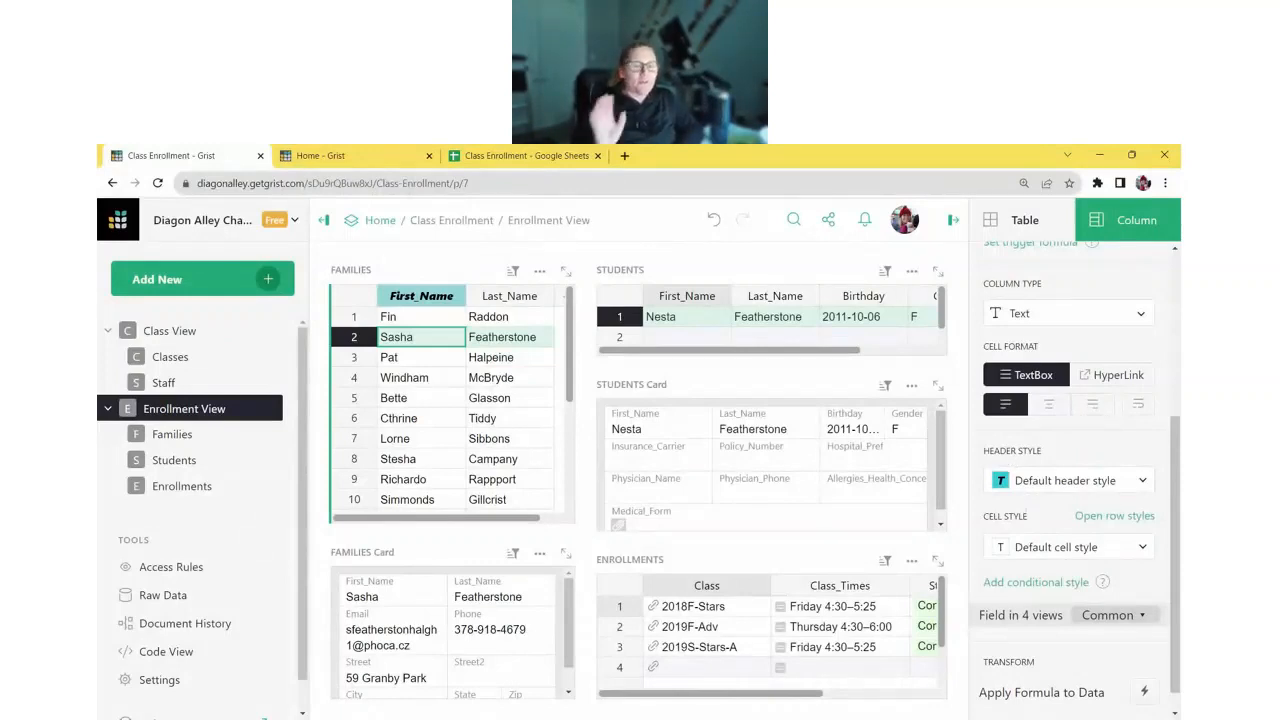
click(713, 220)
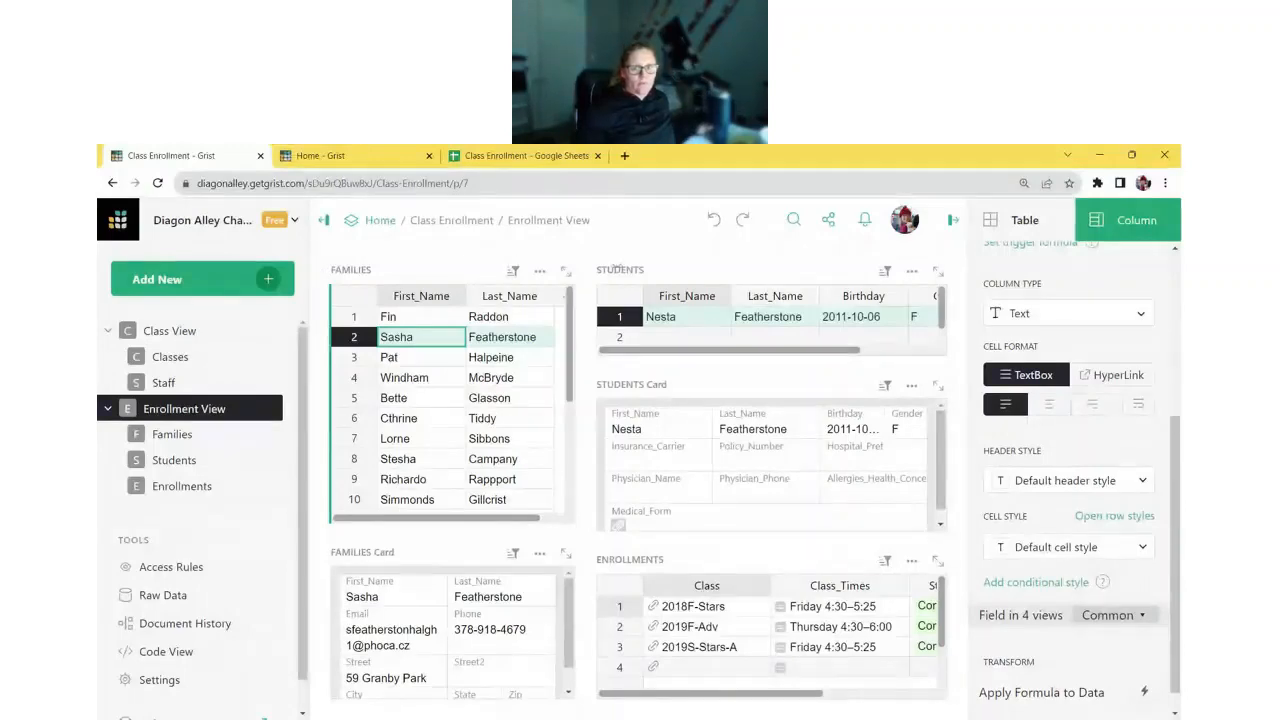
- Undo one more change, close the Students raw data overlay, and go to Class View
click(715, 220)
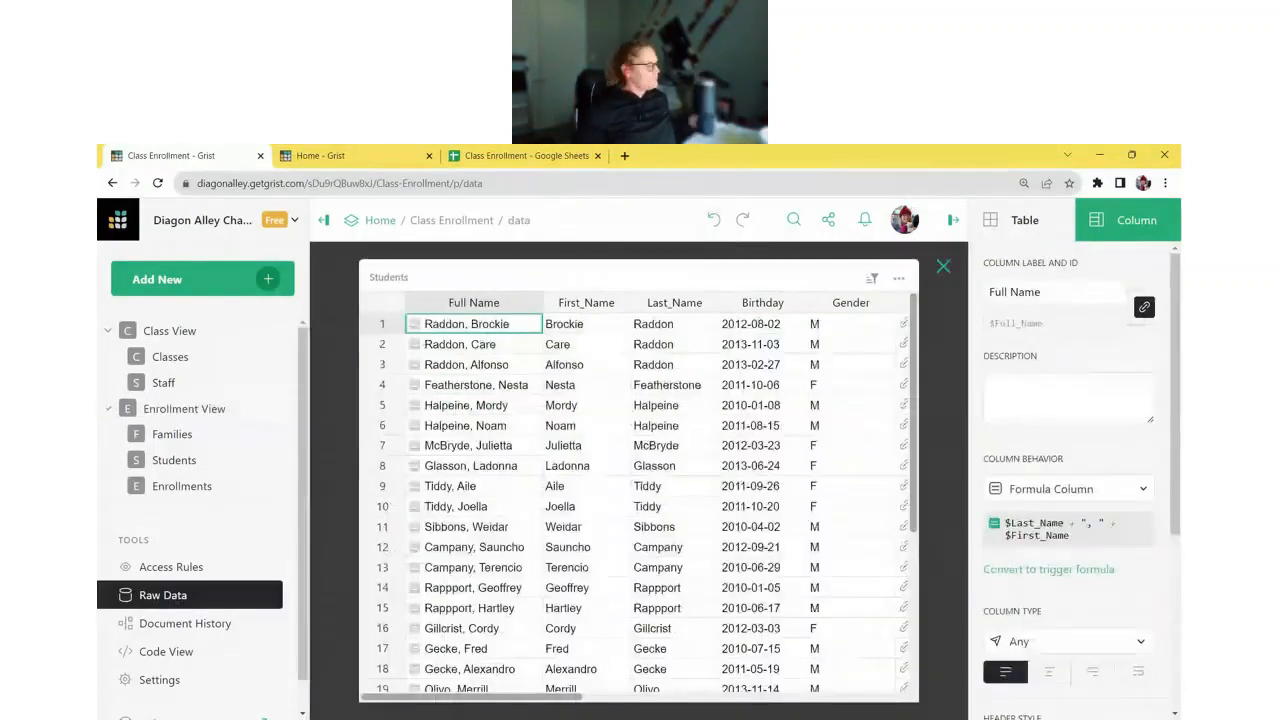
click(943, 266)
click(170, 330)
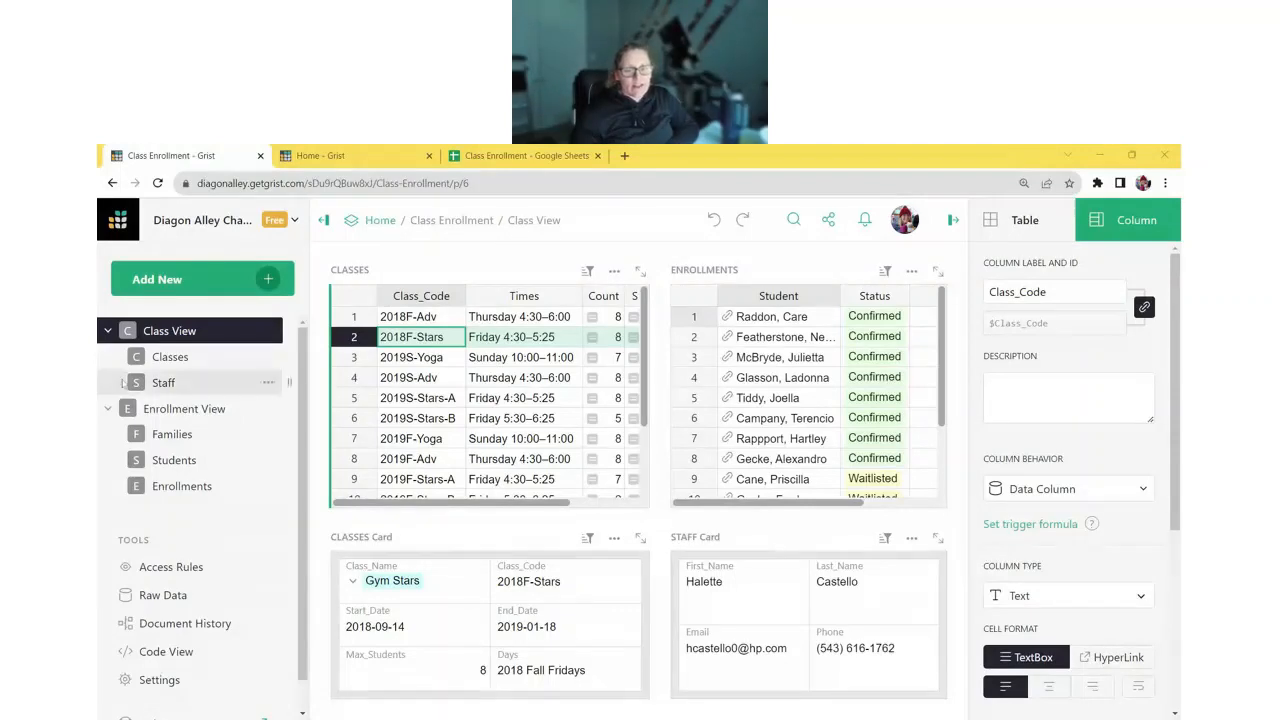
- Hide the settings panel and view enrollments for 2019S-Yoga, 2019S-Stars-A and 2019S-Stars-B
click(958, 222)
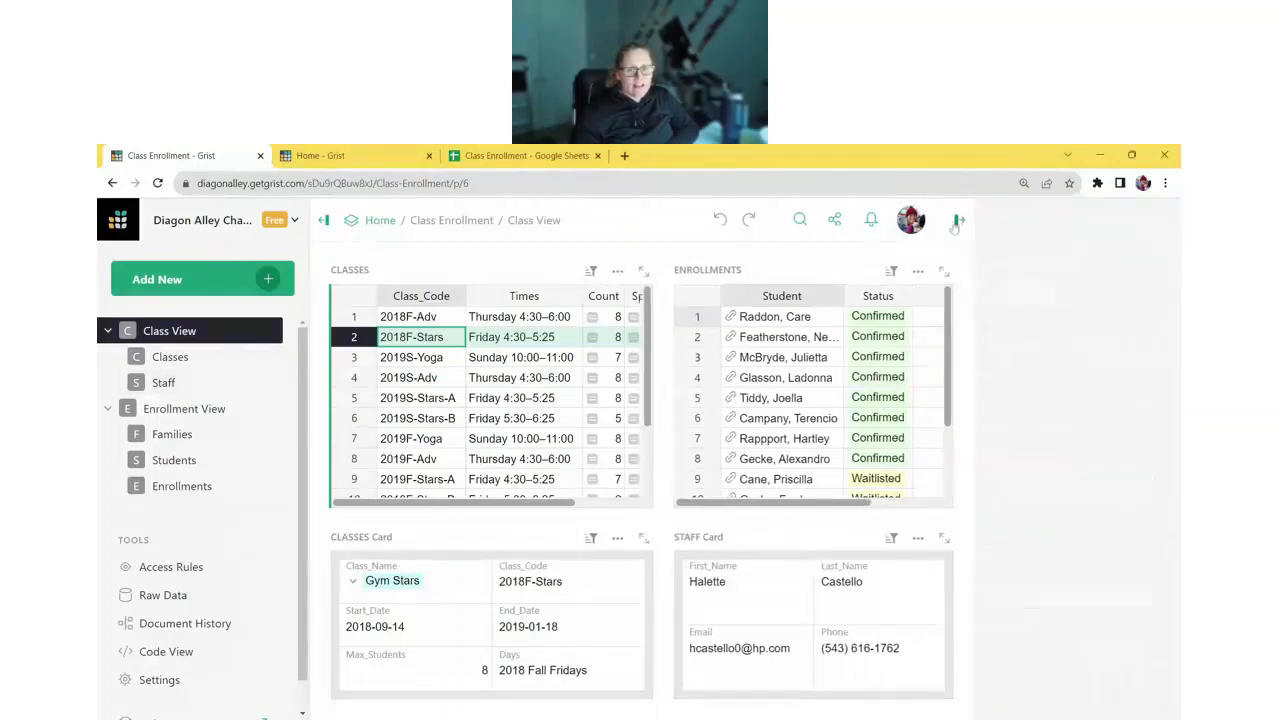
click(437, 356)
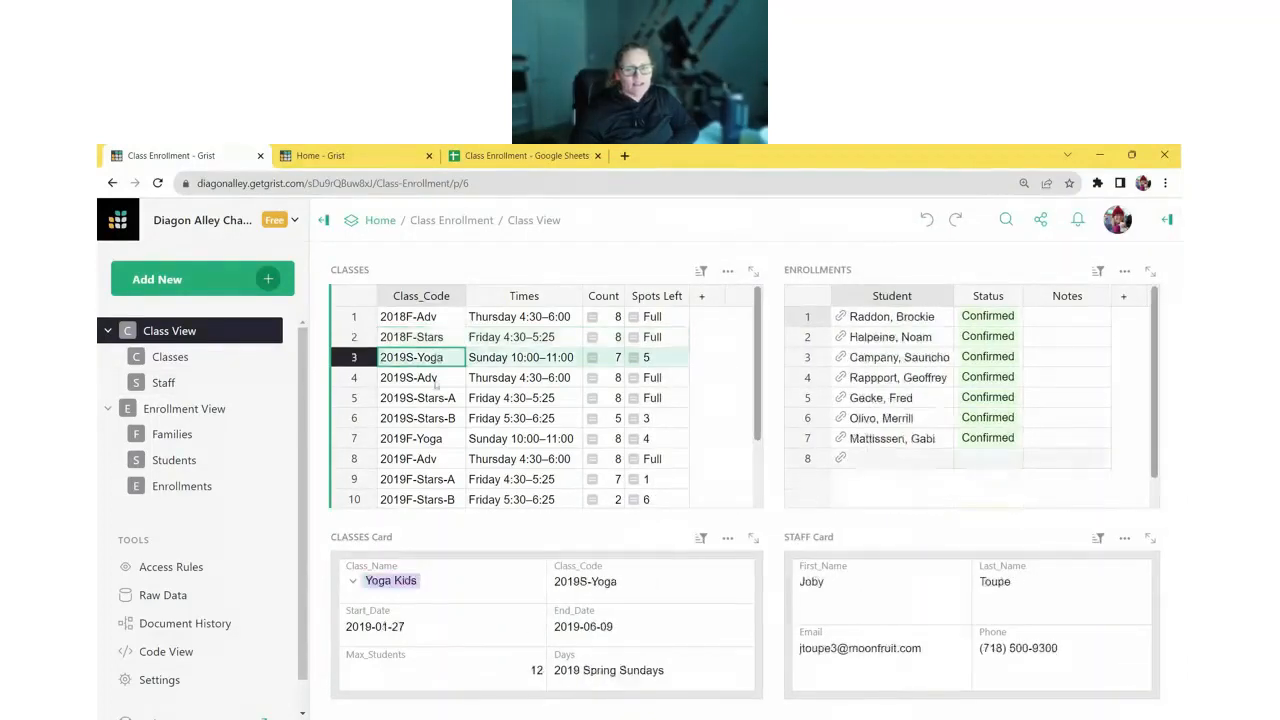
click(437, 398)
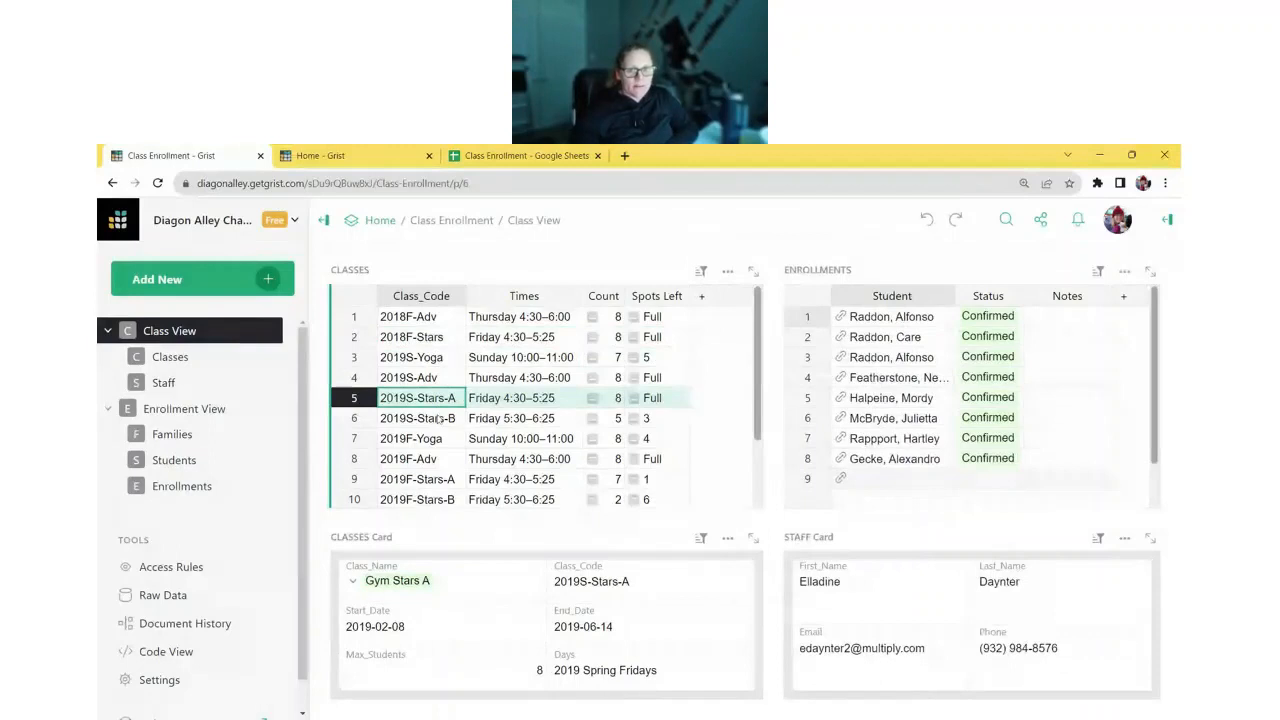
click(453, 424)
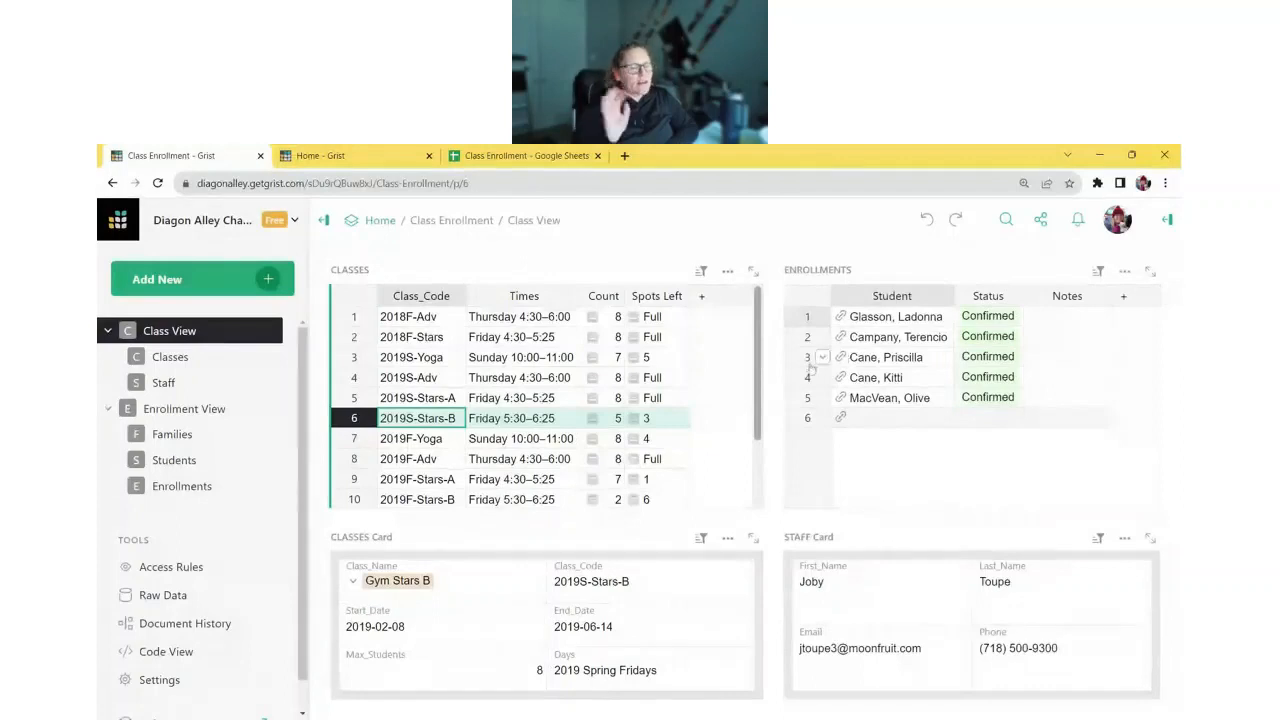
- On Enrollment View, browse the families in rows 4, 6, 7 and 8
click(172, 408)
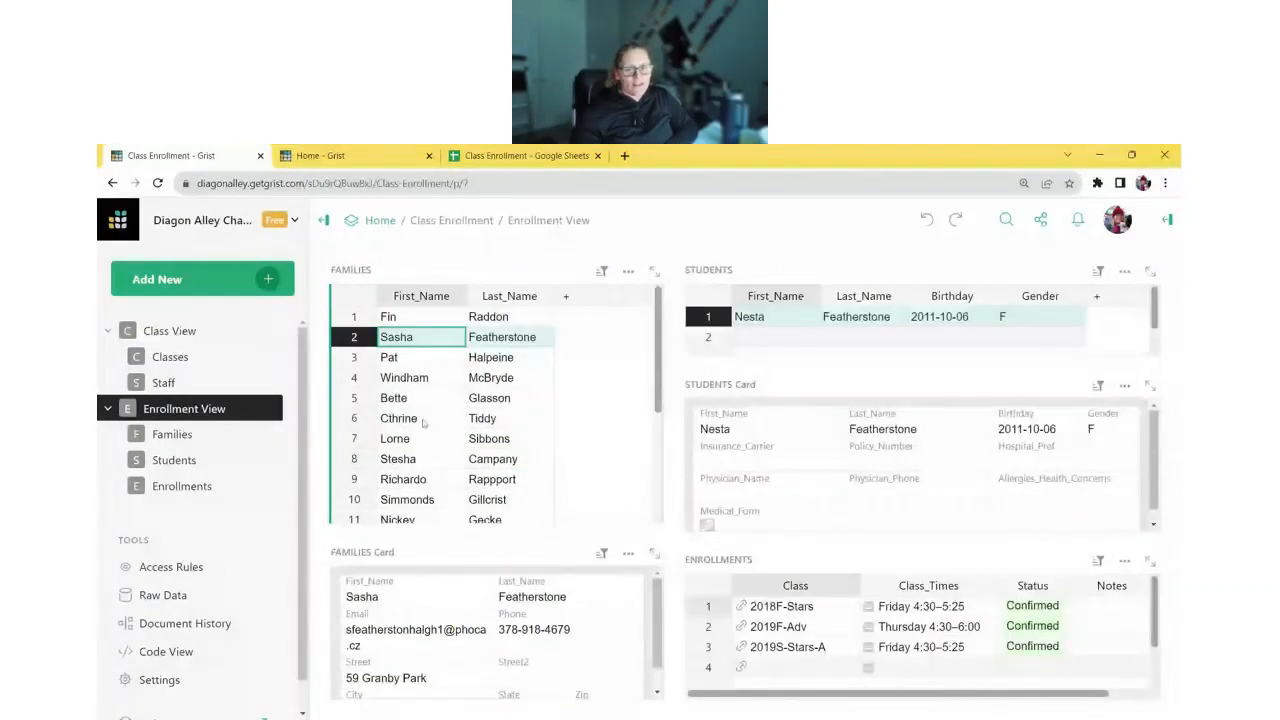
click(408, 377)
click(410, 418)
click(422, 442)
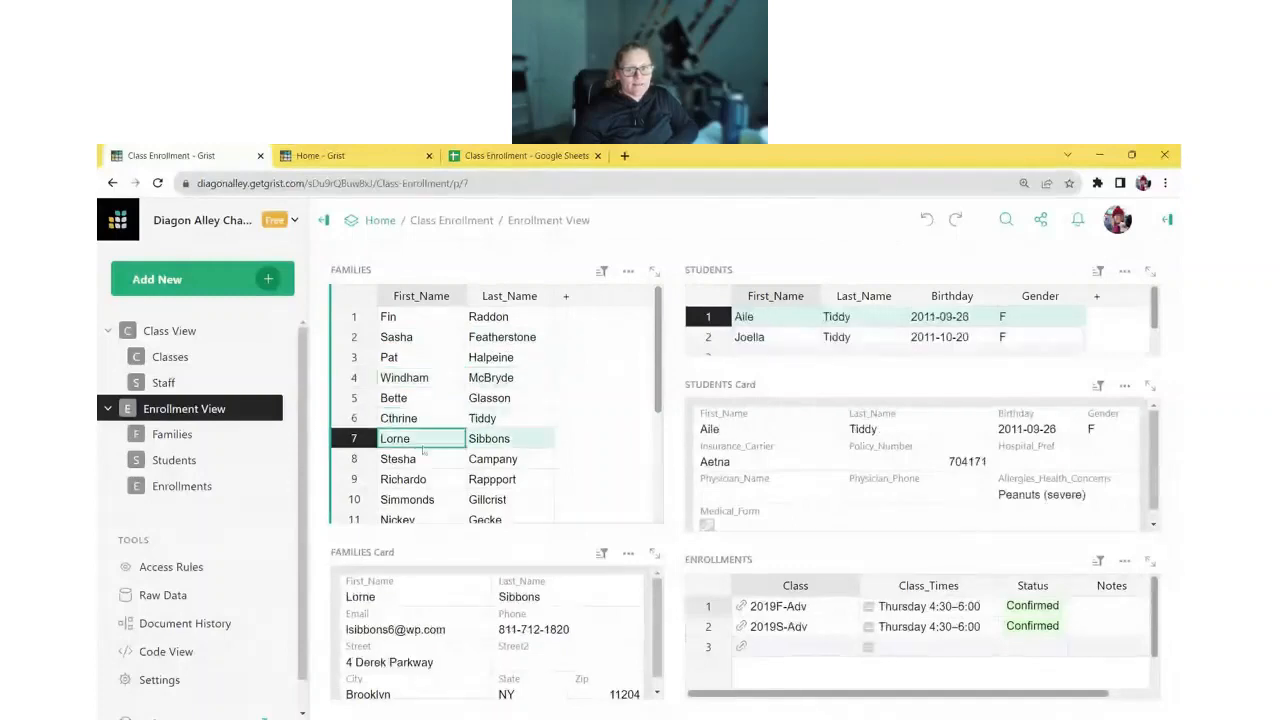
click(420, 459)
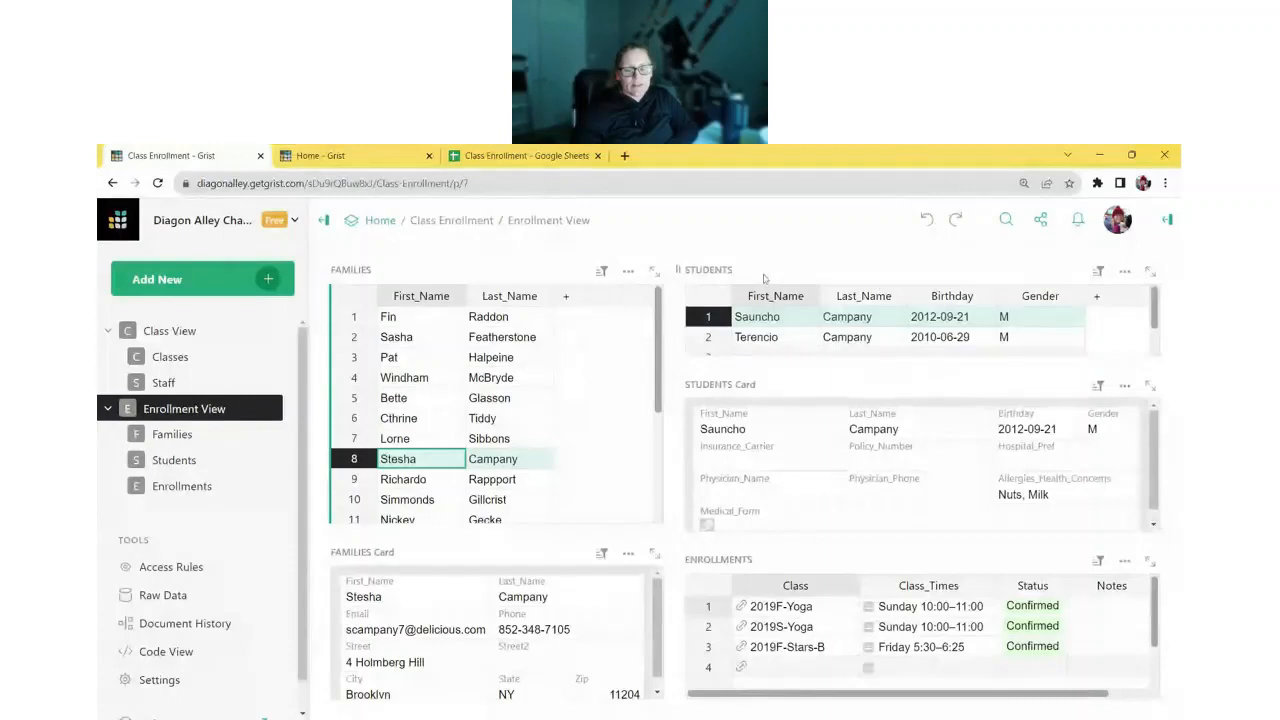
- Compare the family's two students' classes, then go to the Enrollments page
click(775, 340)
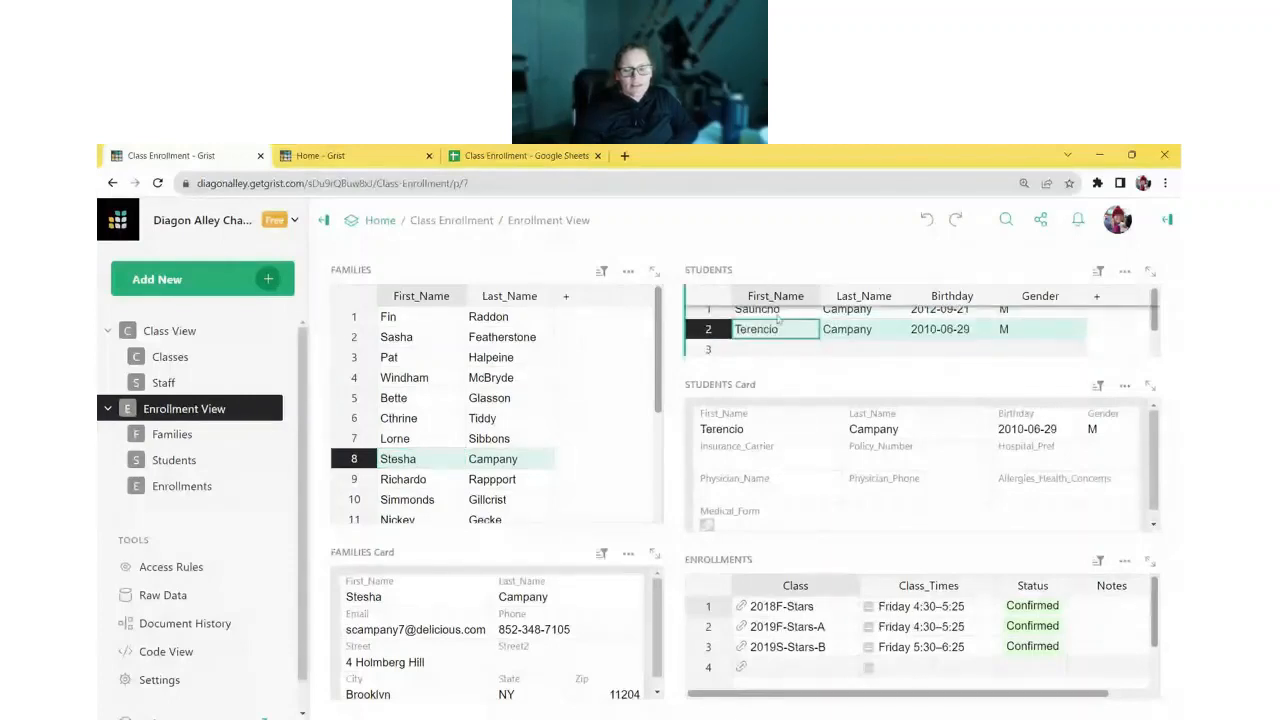
click(780, 320)
click(783, 338)
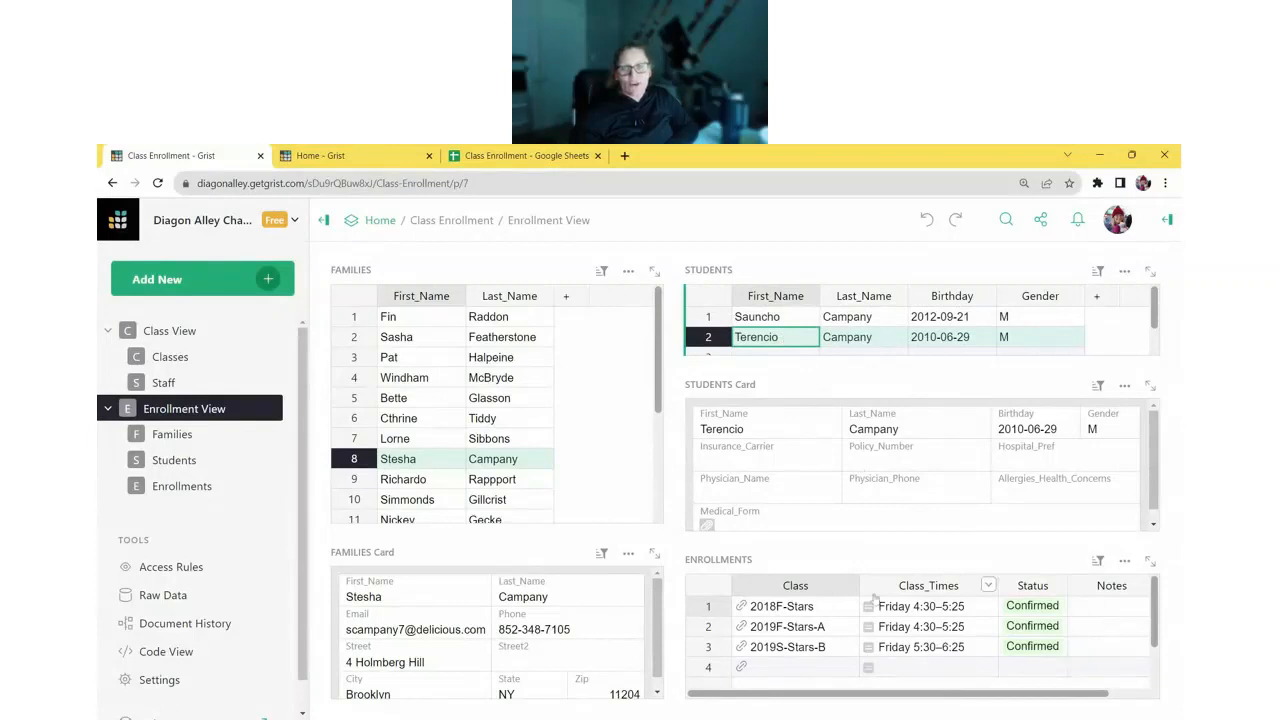
click(785, 316)
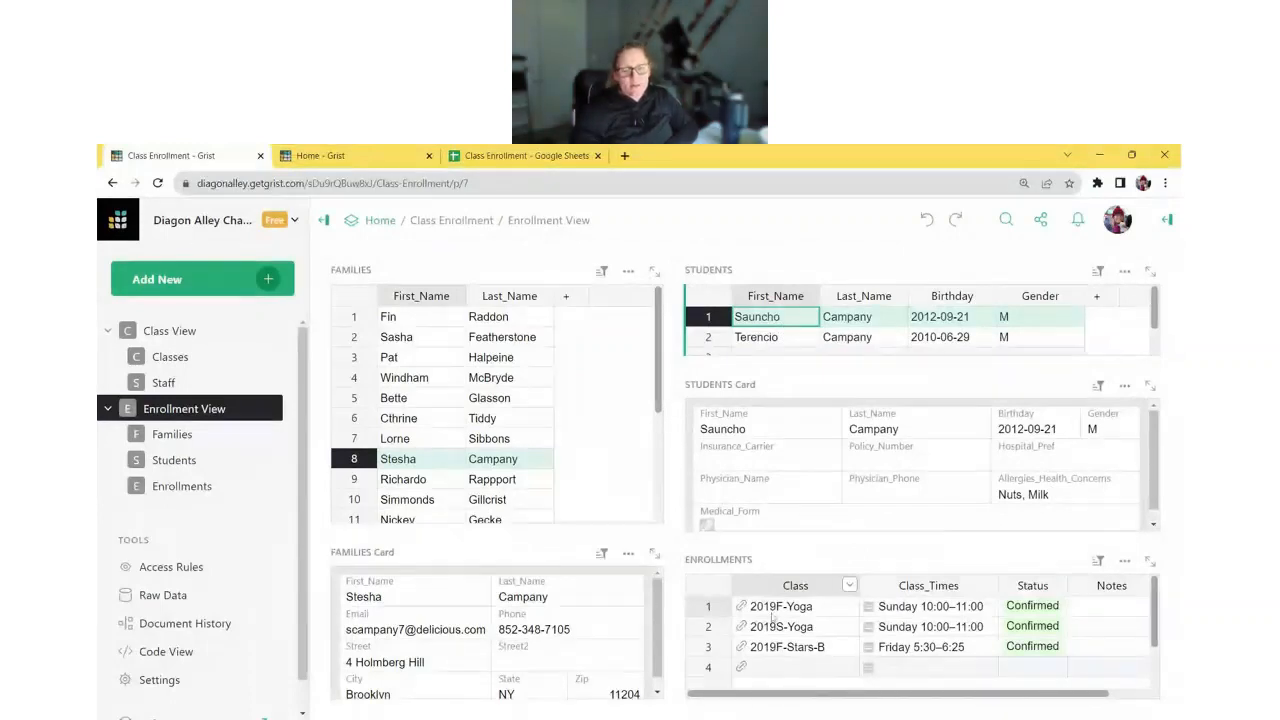
click(771, 344)
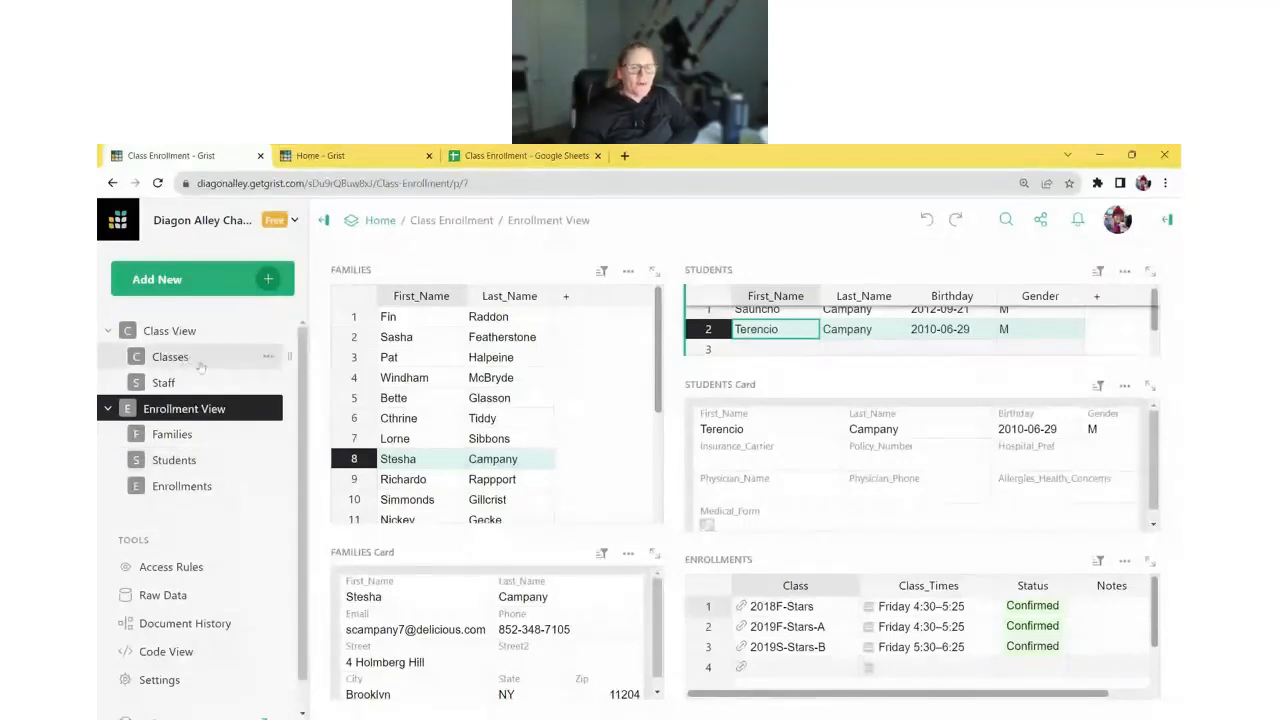
click(180, 486)
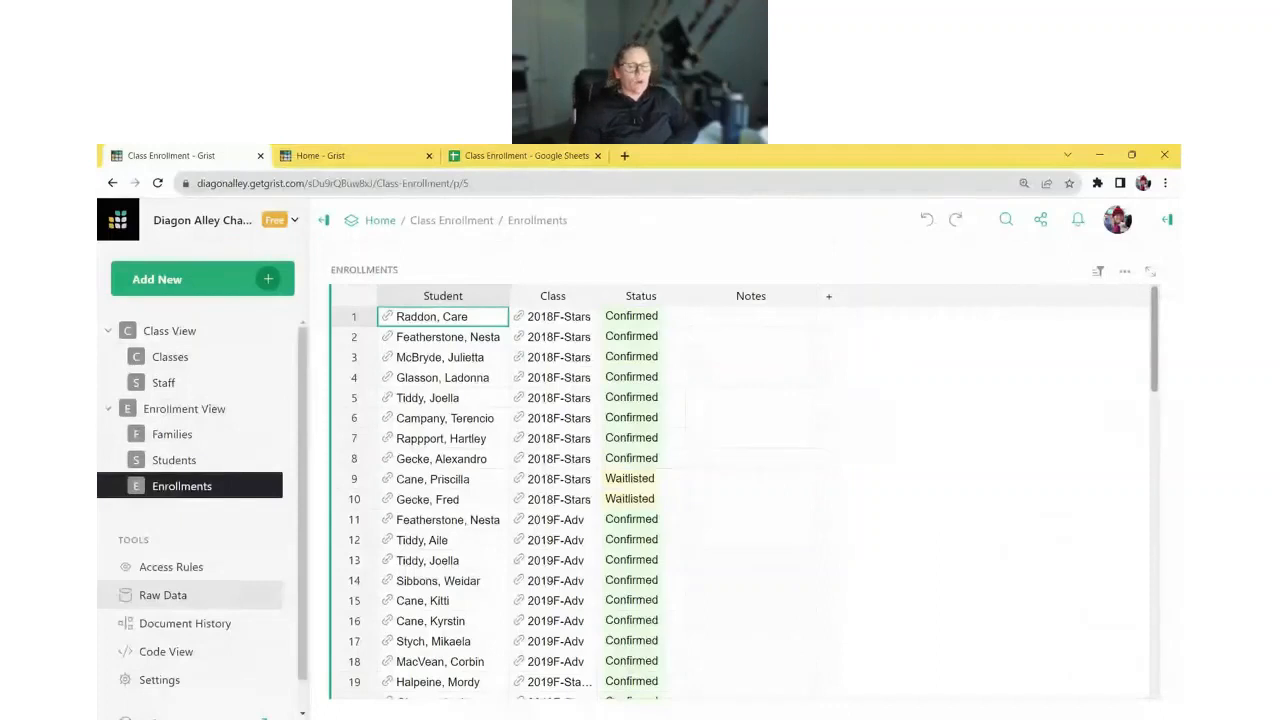
- Go to the Raw Data overview listing the document's tables
click(215, 602)
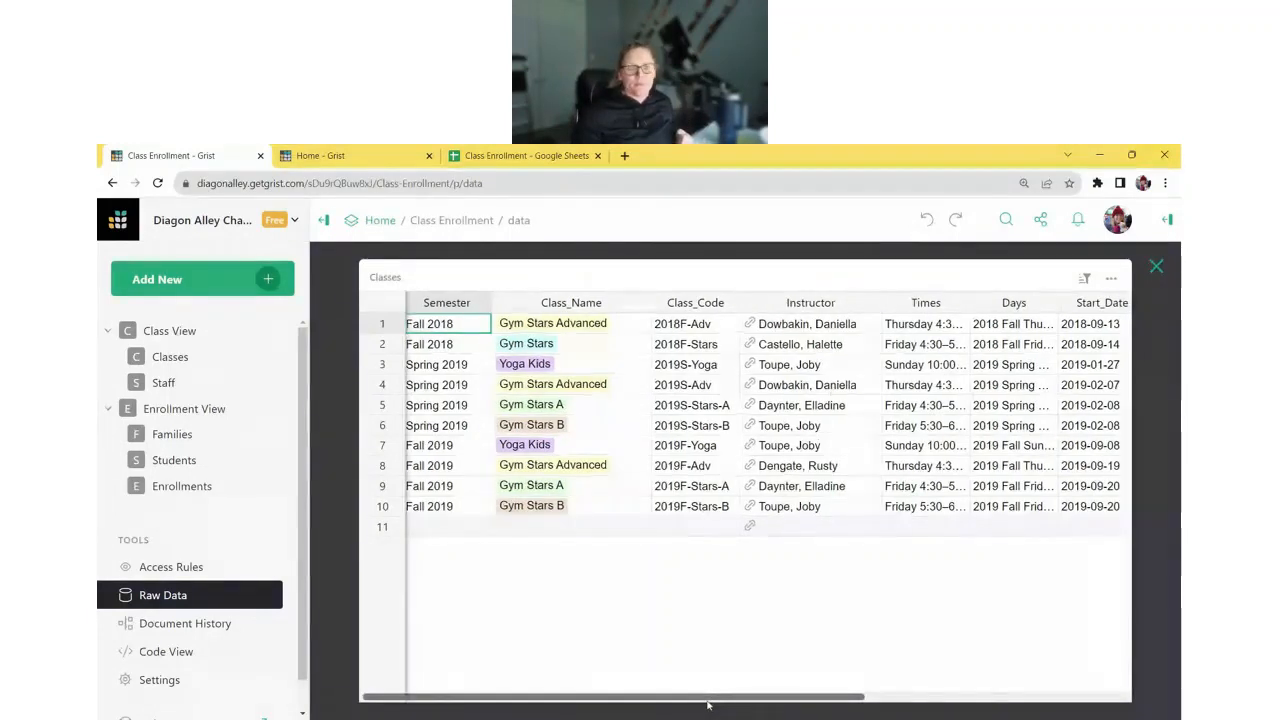
- Close the Classes raw table and review the Enrollments and Families raw tables
drag(706, 703, 833, 708)
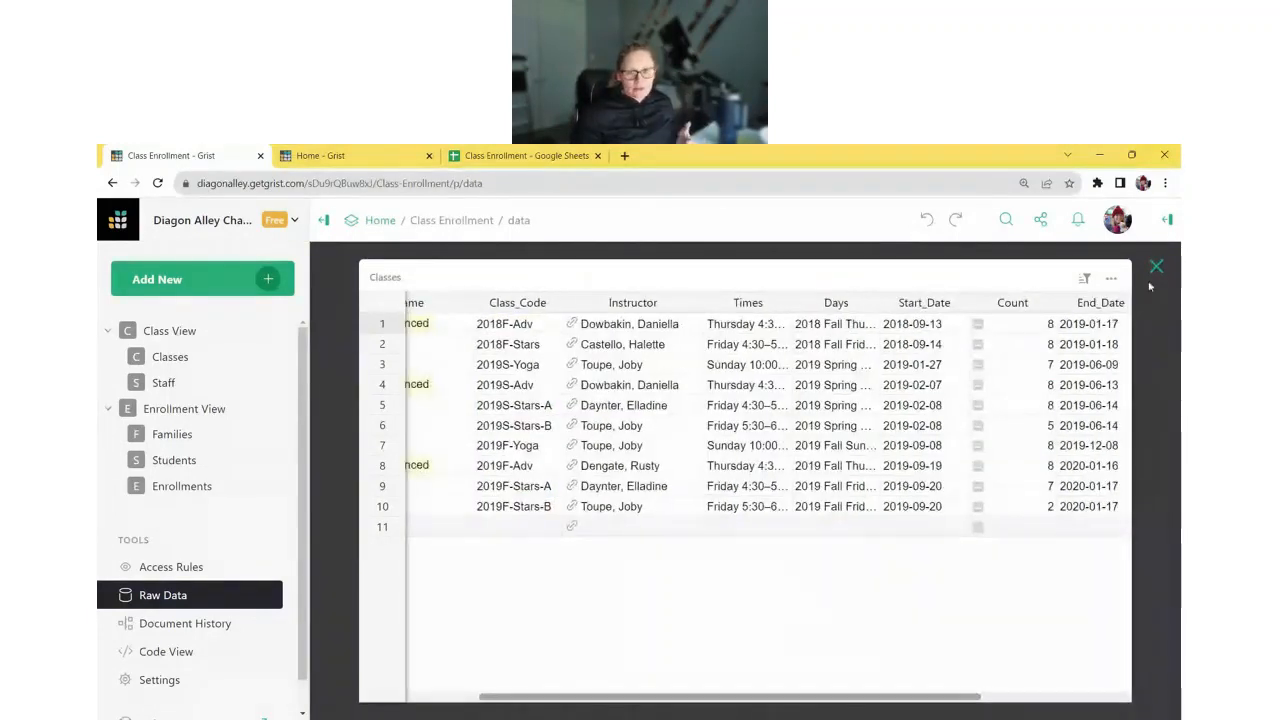
click(1156, 266)
click(568, 419)
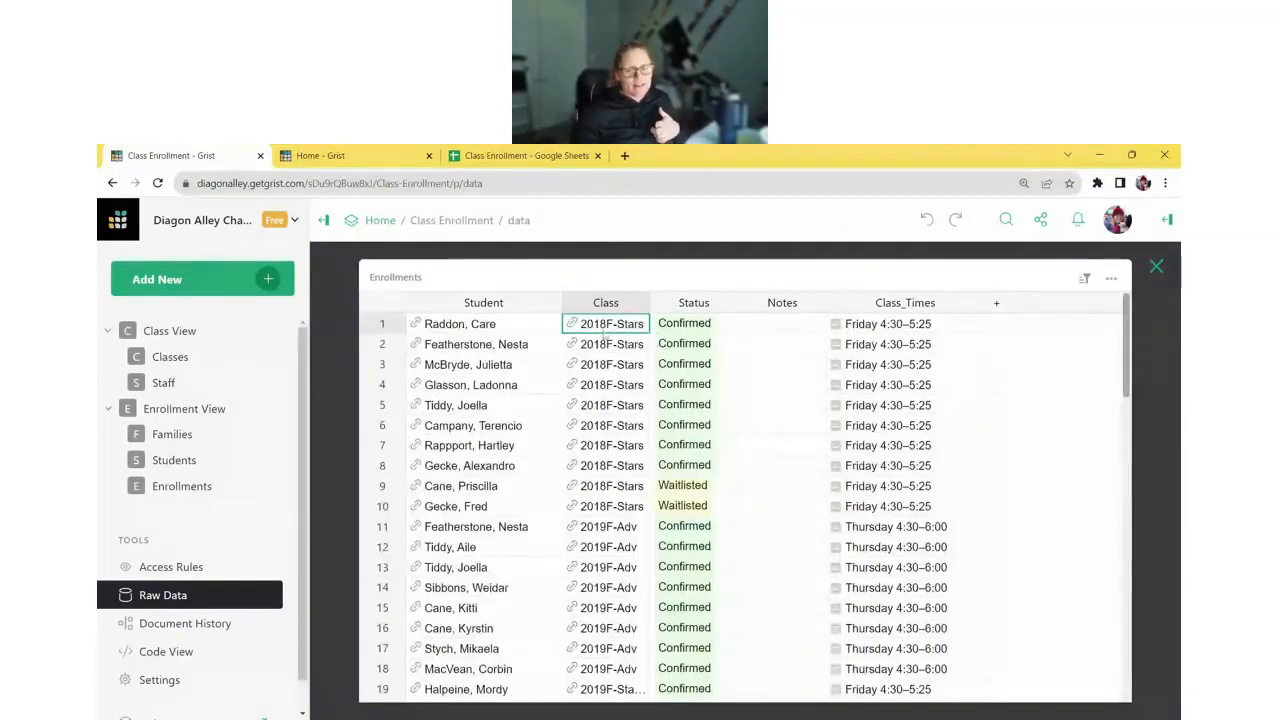
click(1155, 267)
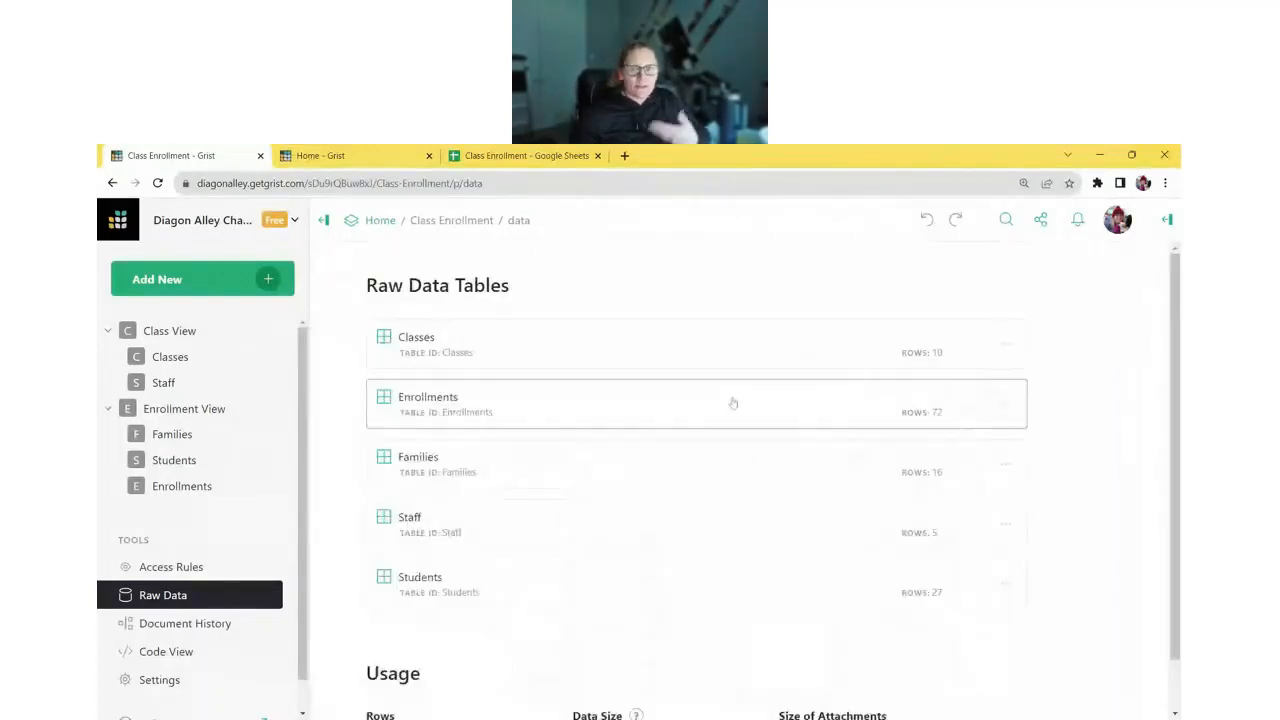
click(545, 468)
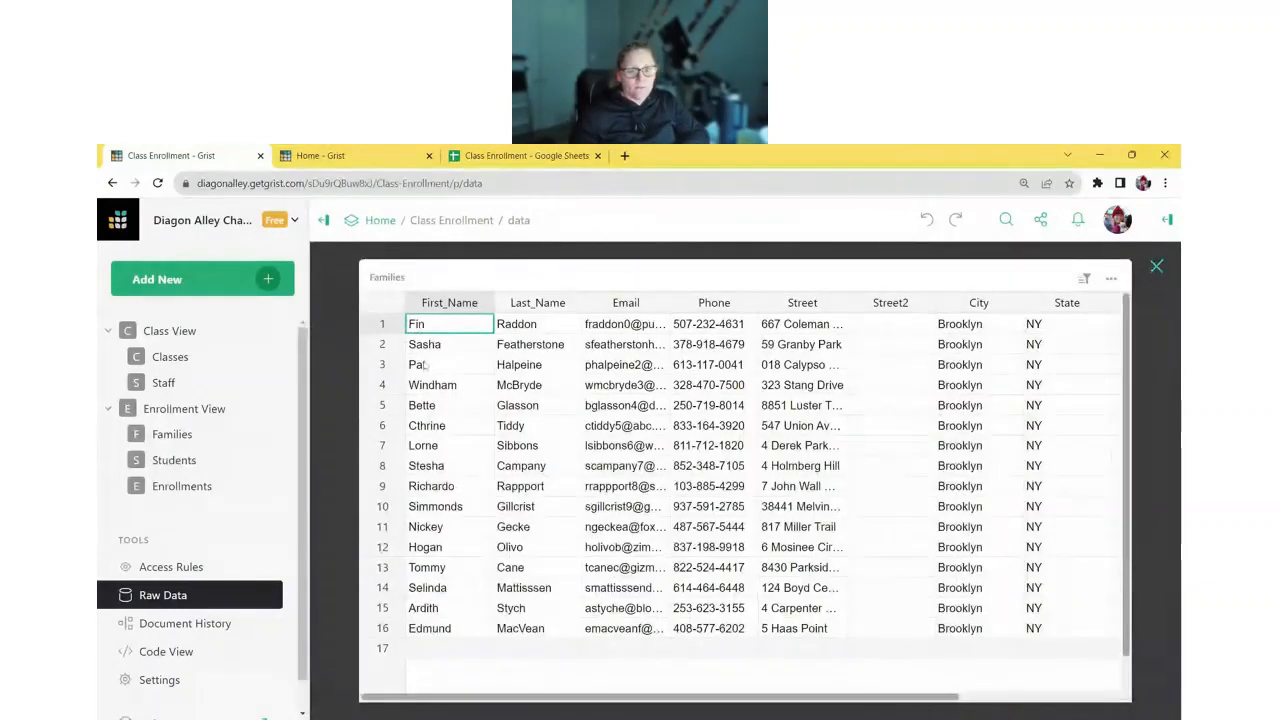
click(1156, 266)
- Review the Staff and Students raw tables, select 2018F-Stars in Enrollments, then go to Classes
click(550, 542)
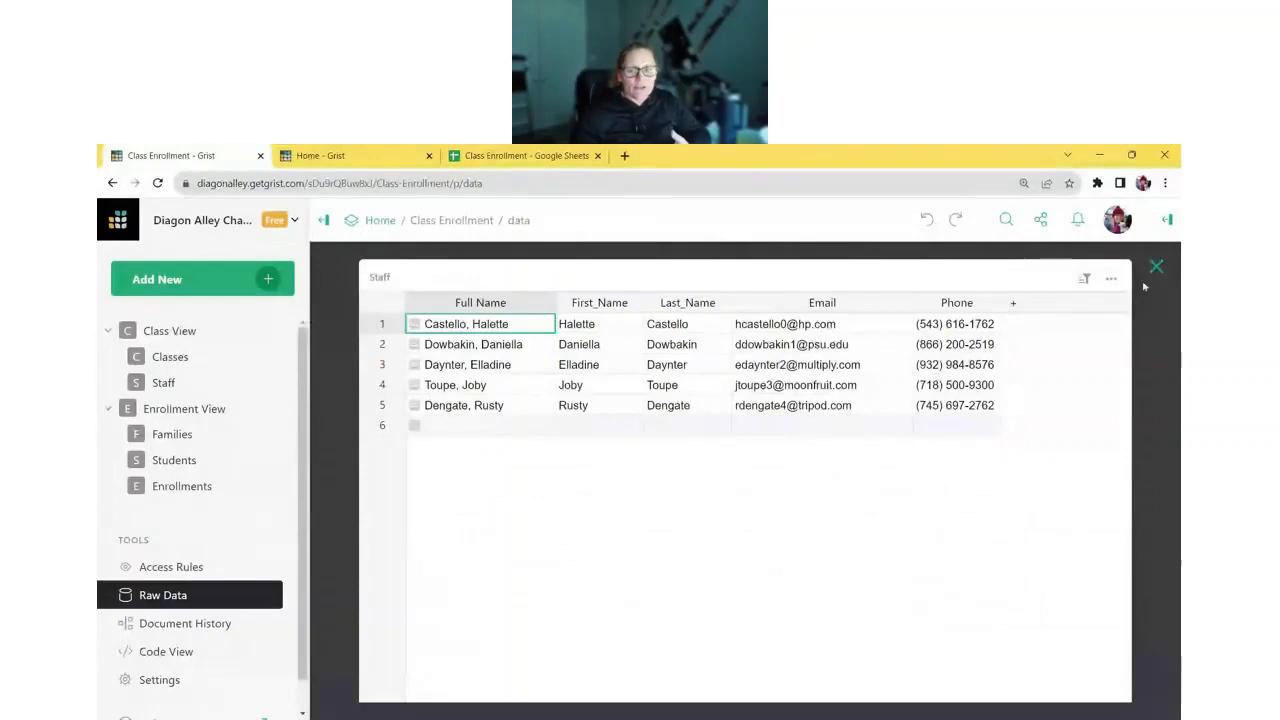
key(Escape)
click(540, 591)
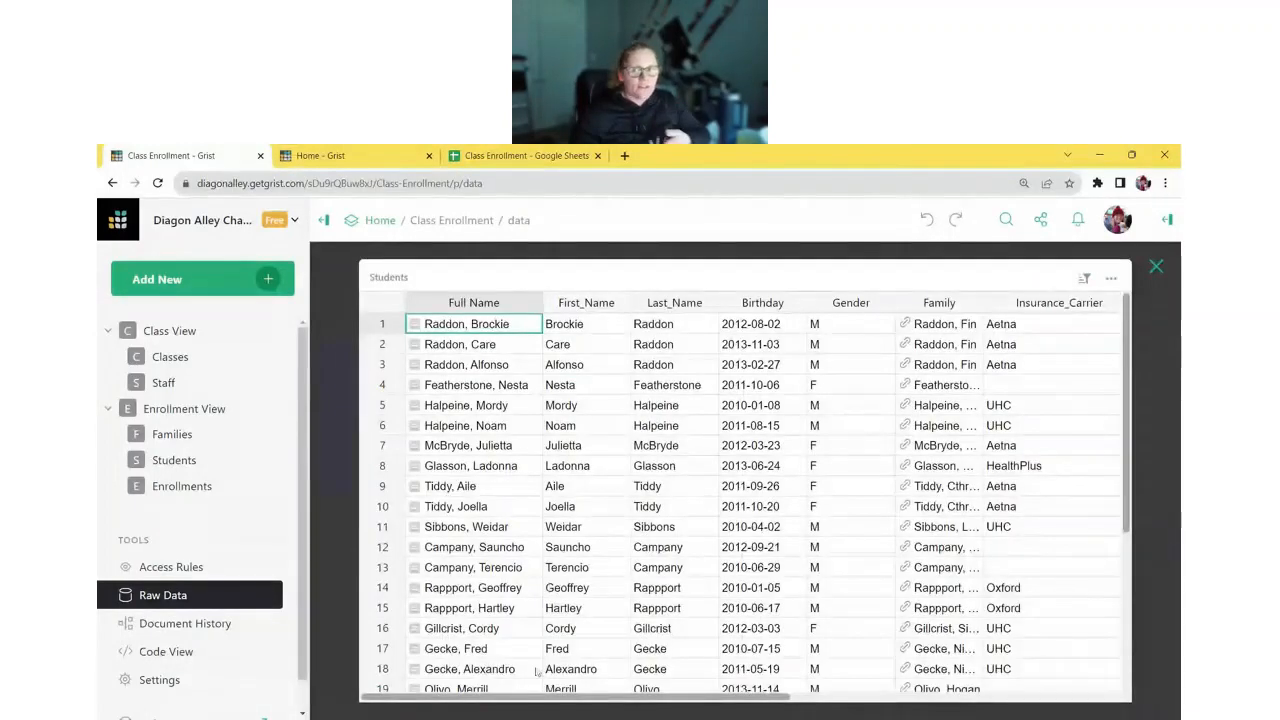
drag(592, 697, 855, 689)
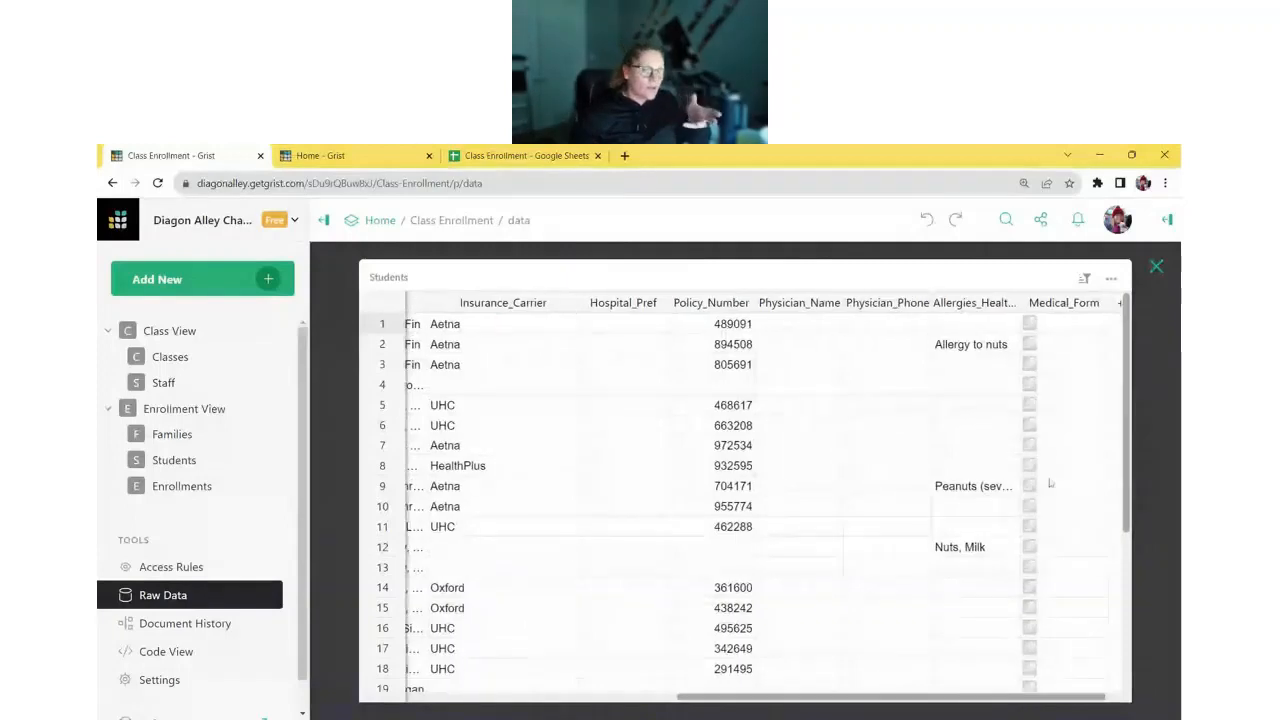
click(1160, 269)
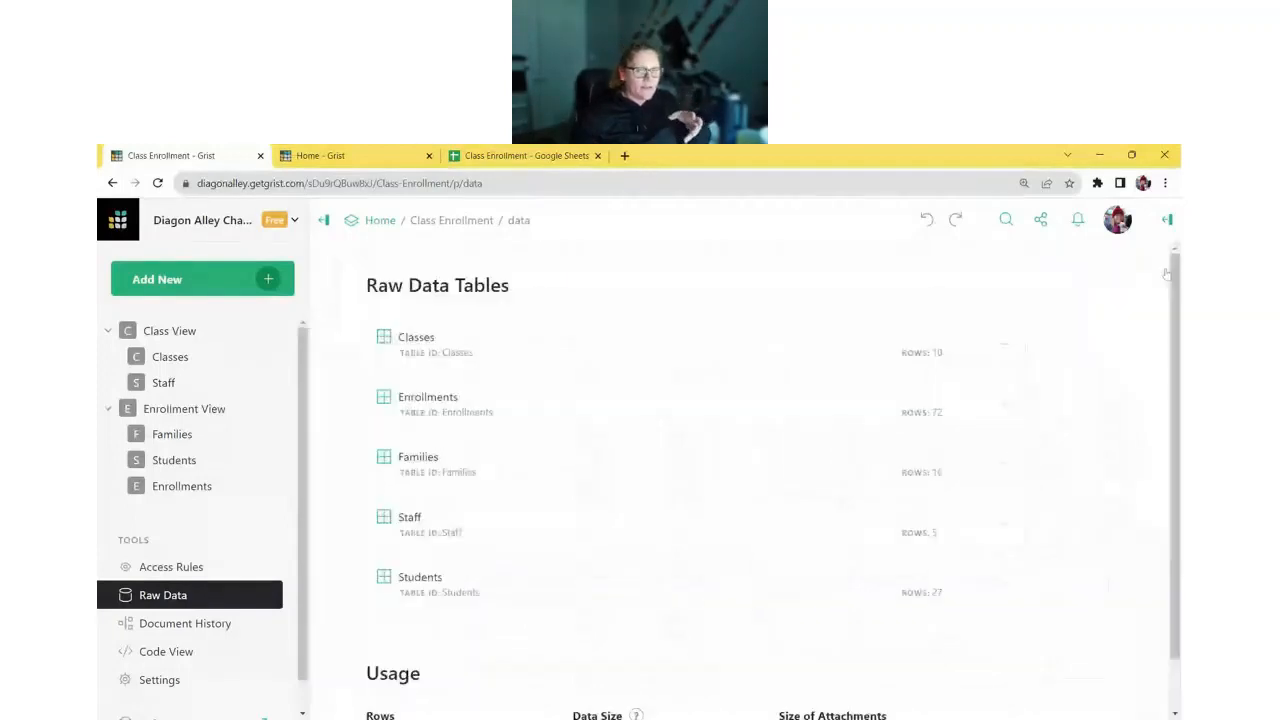
click(516, 403)
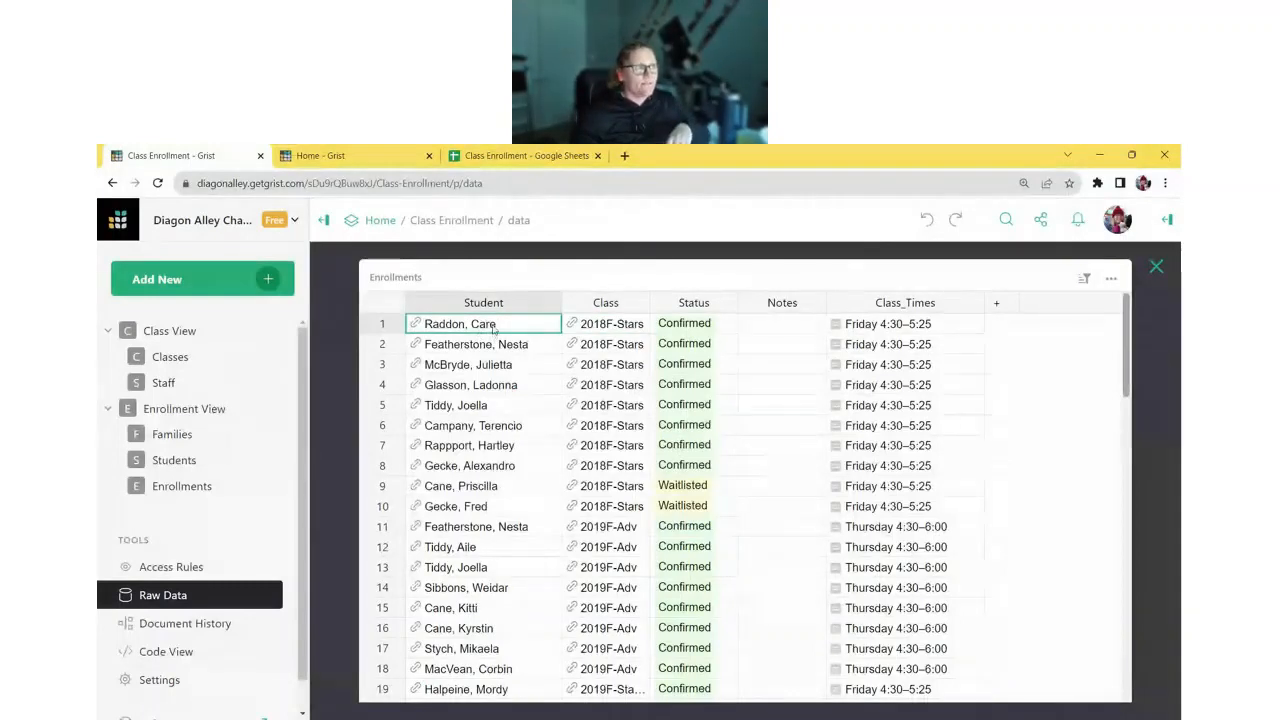
click(614, 327)
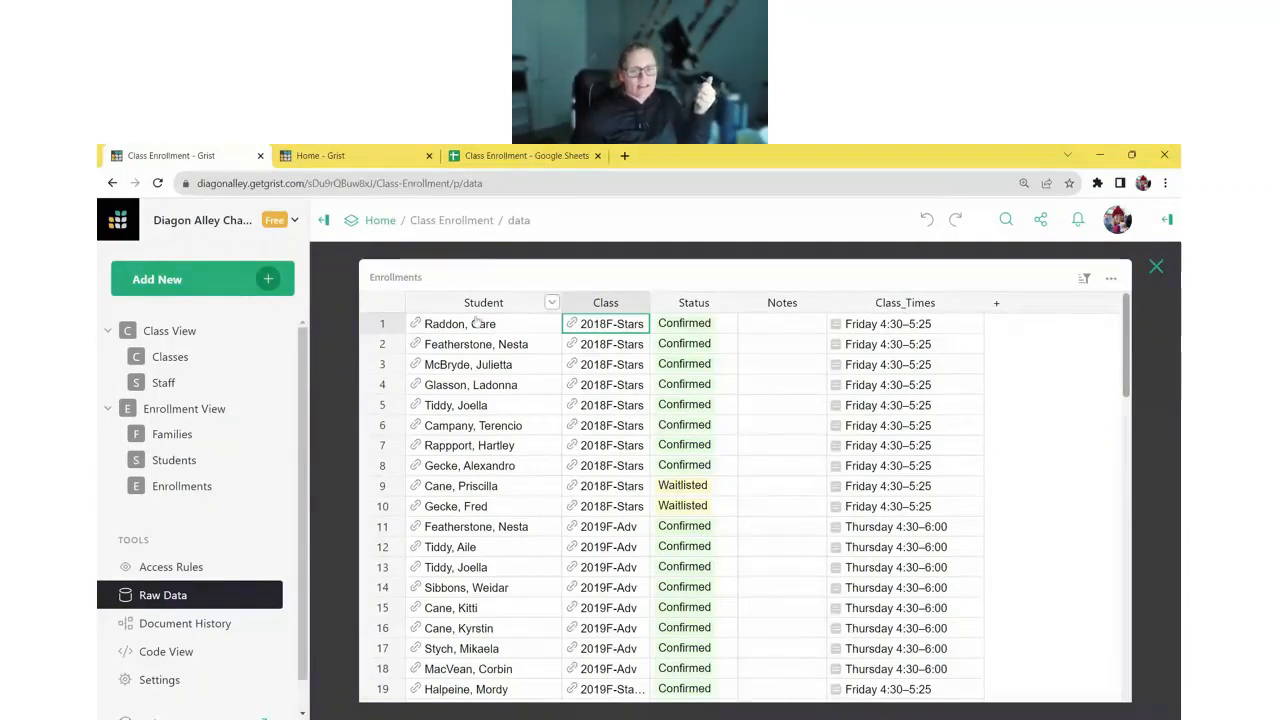
click(170, 356)
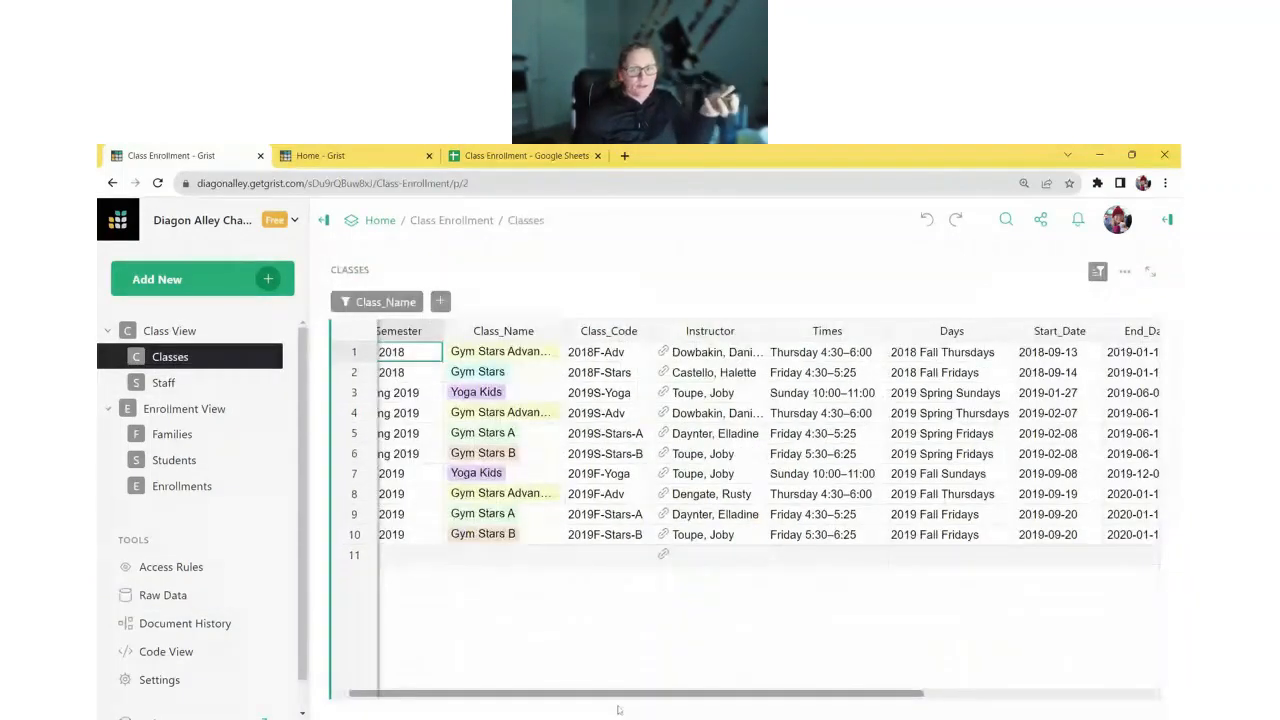
- Go to the Enrollments page and select row 1's Student and Class cells
drag(619, 710, 785, 691)
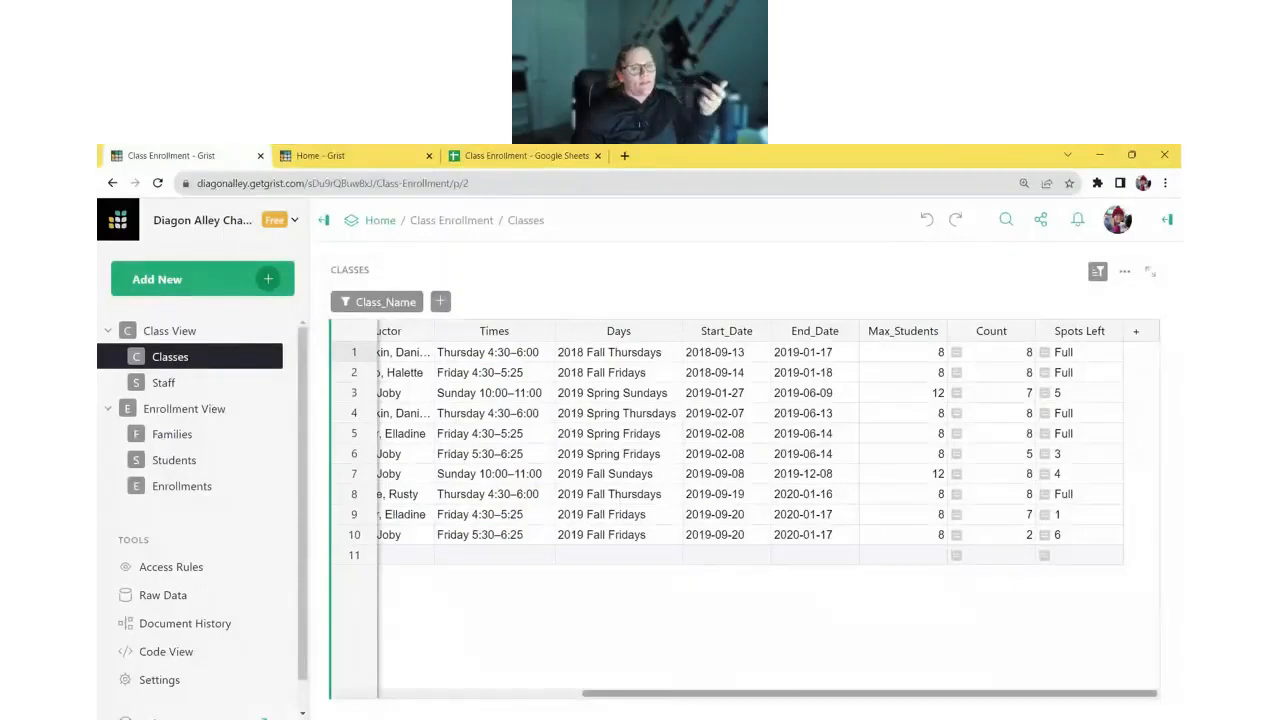
click(180, 486)
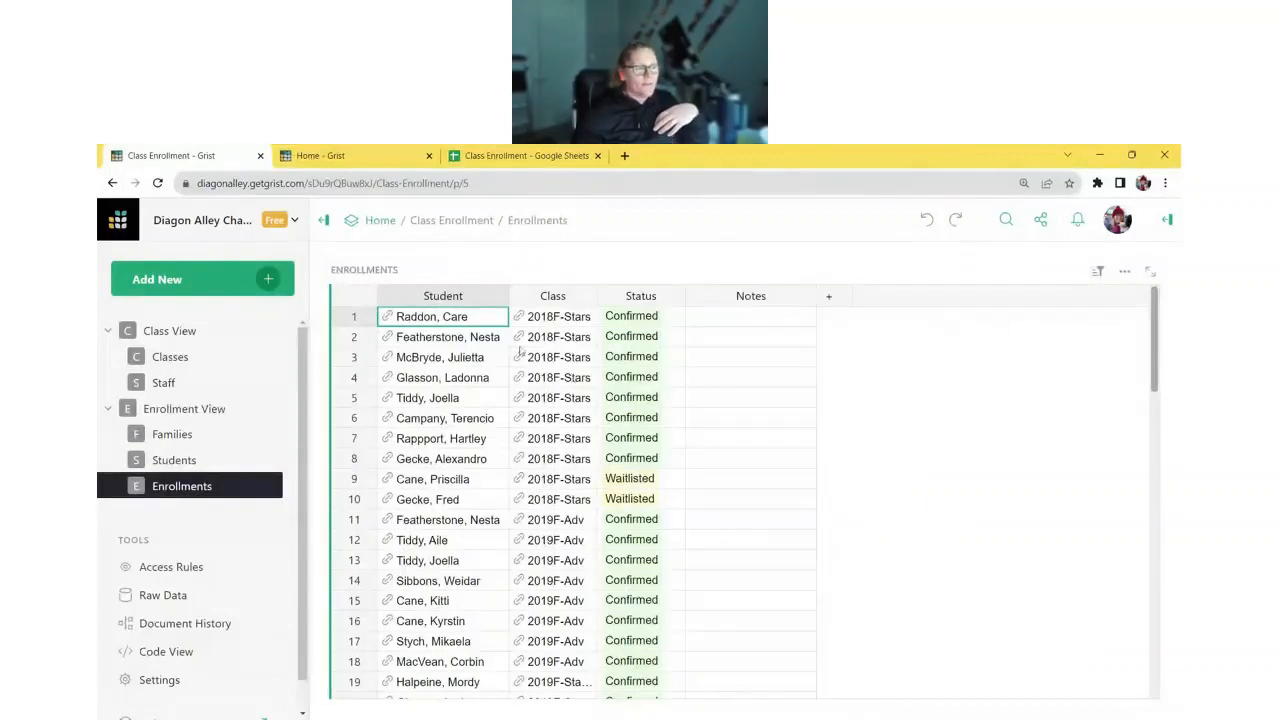
drag(478, 318, 540, 320)
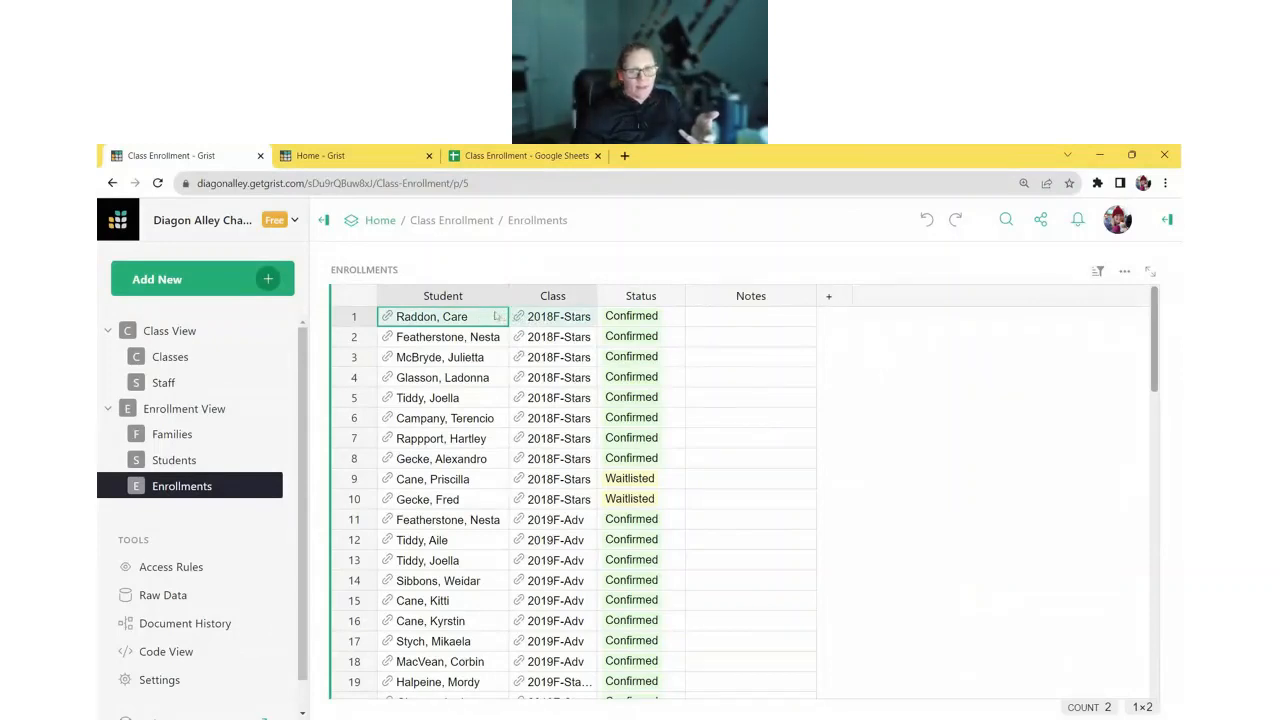
- Add an Enrollments summary table grouped by Class to the page, then switch to Grist Home
click(248, 280)
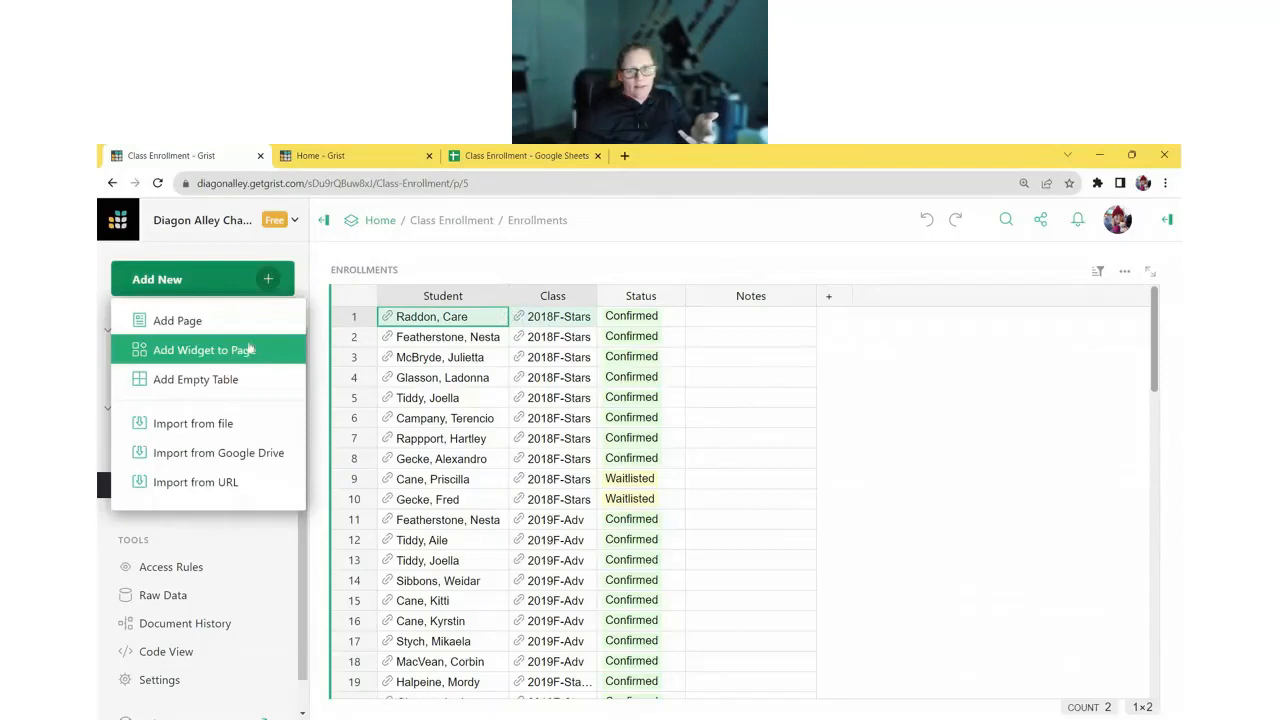
click(250, 349)
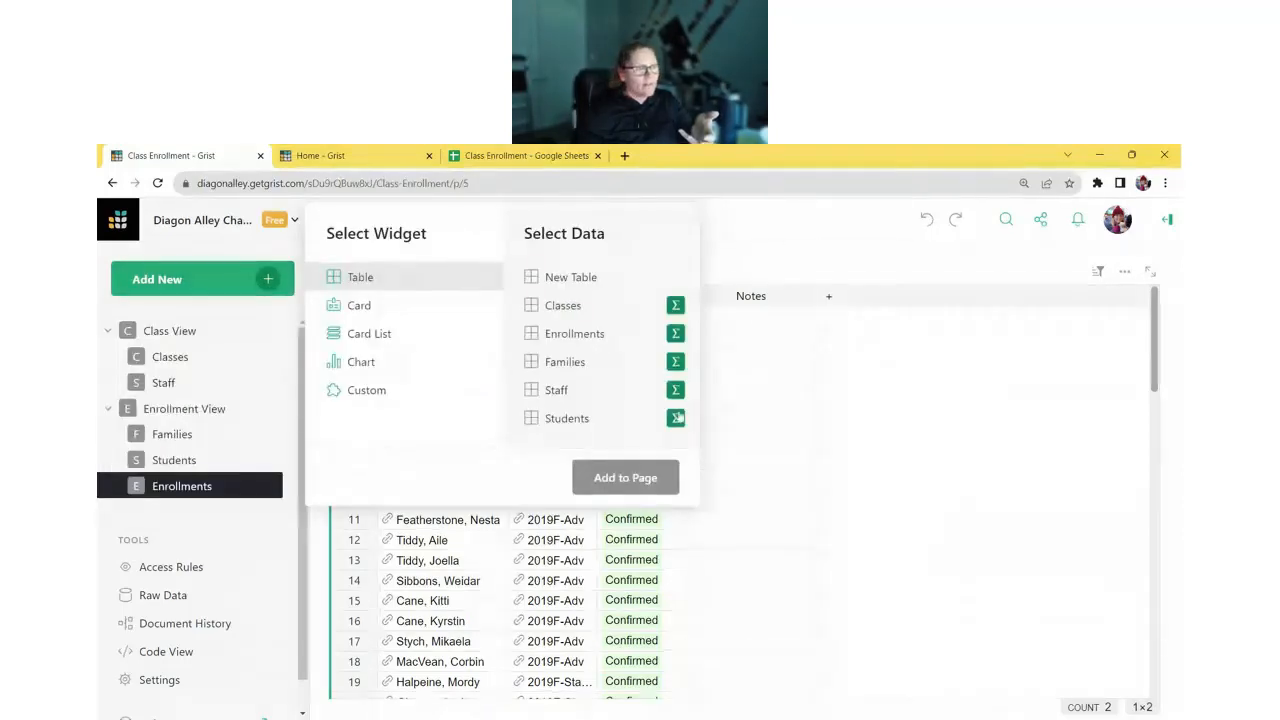
click(676, 333)
click(776, 305)
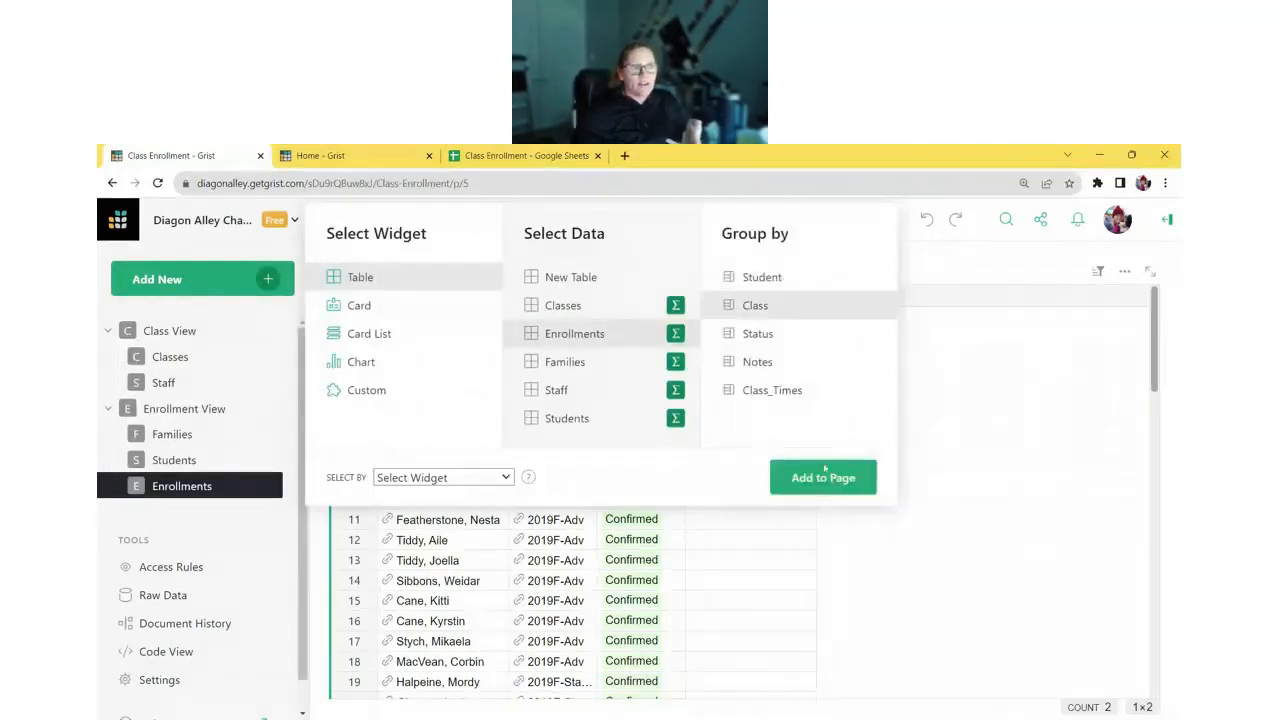
click(824, 478)
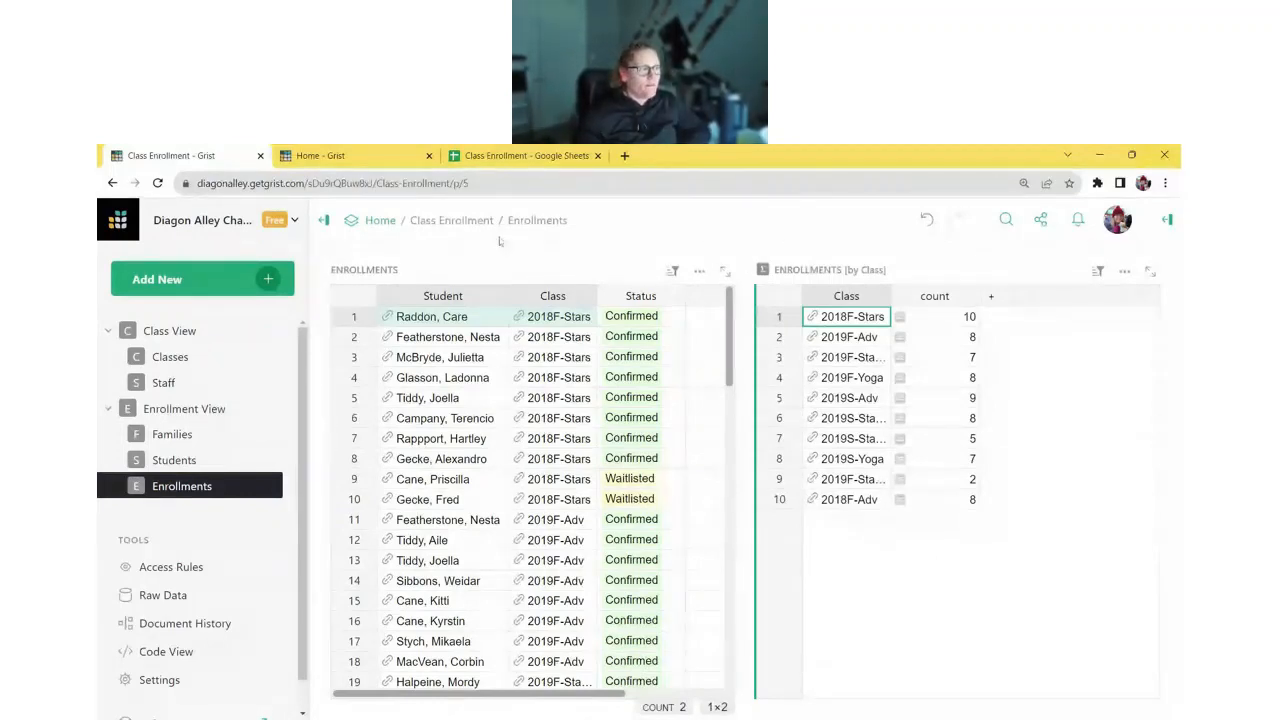
click(322, 155)
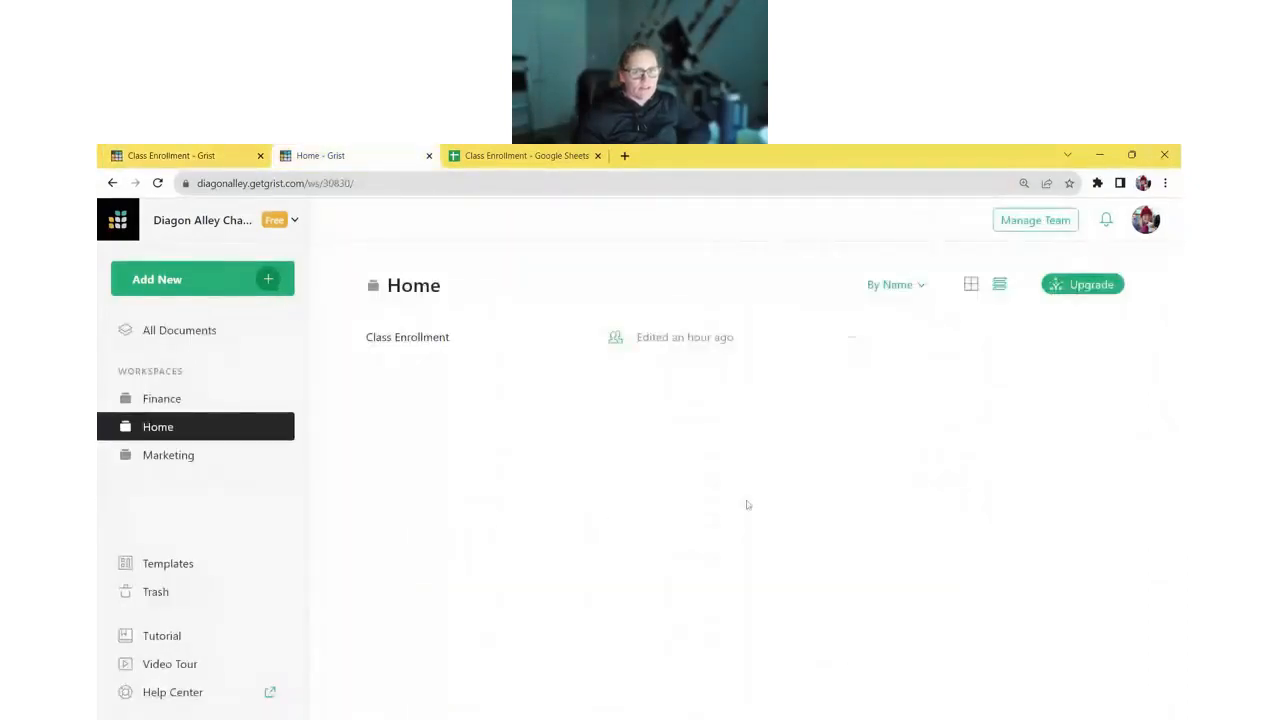
- Create a new empty document and rename its table to Checklist
click(268, 285)
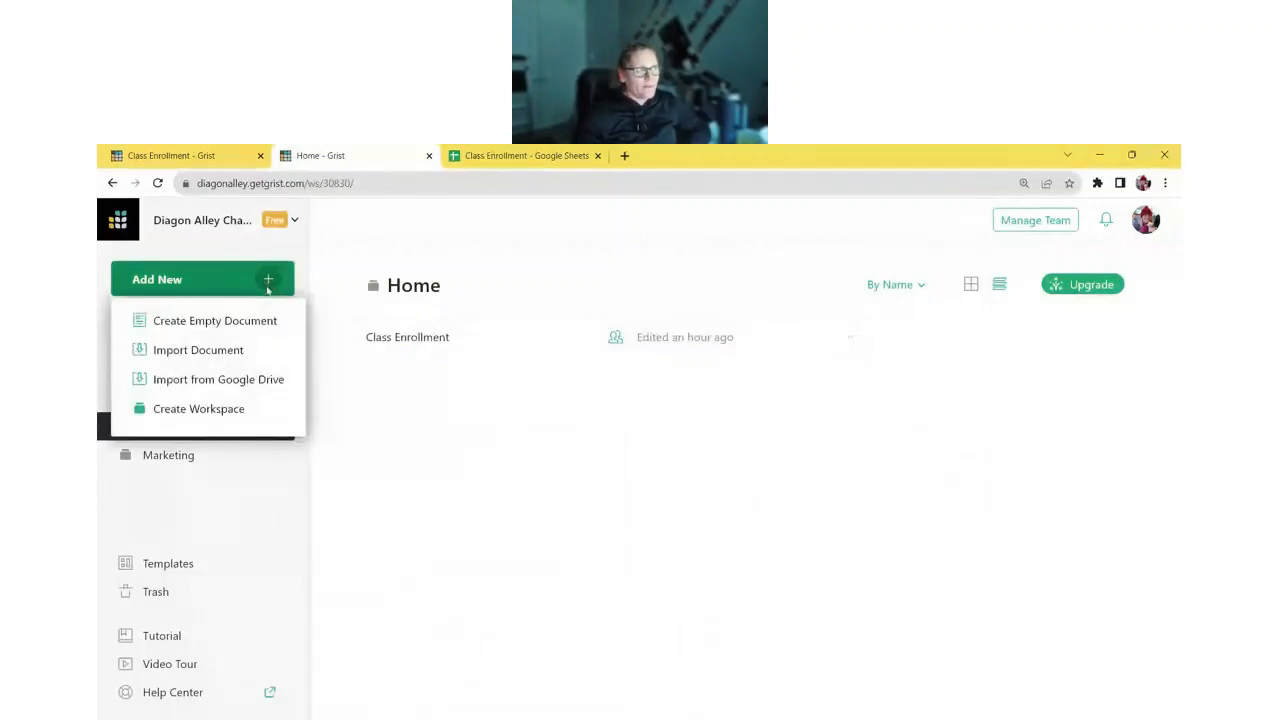
click(269, 316)
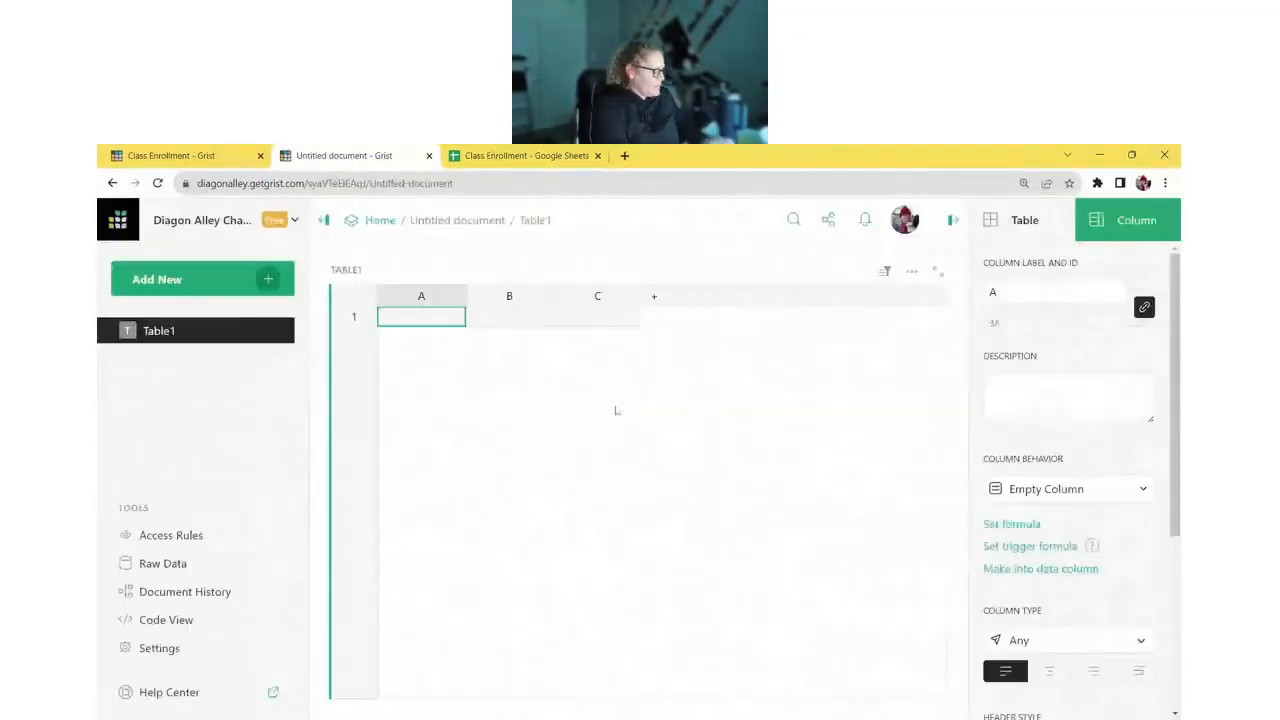
click(350, 272)
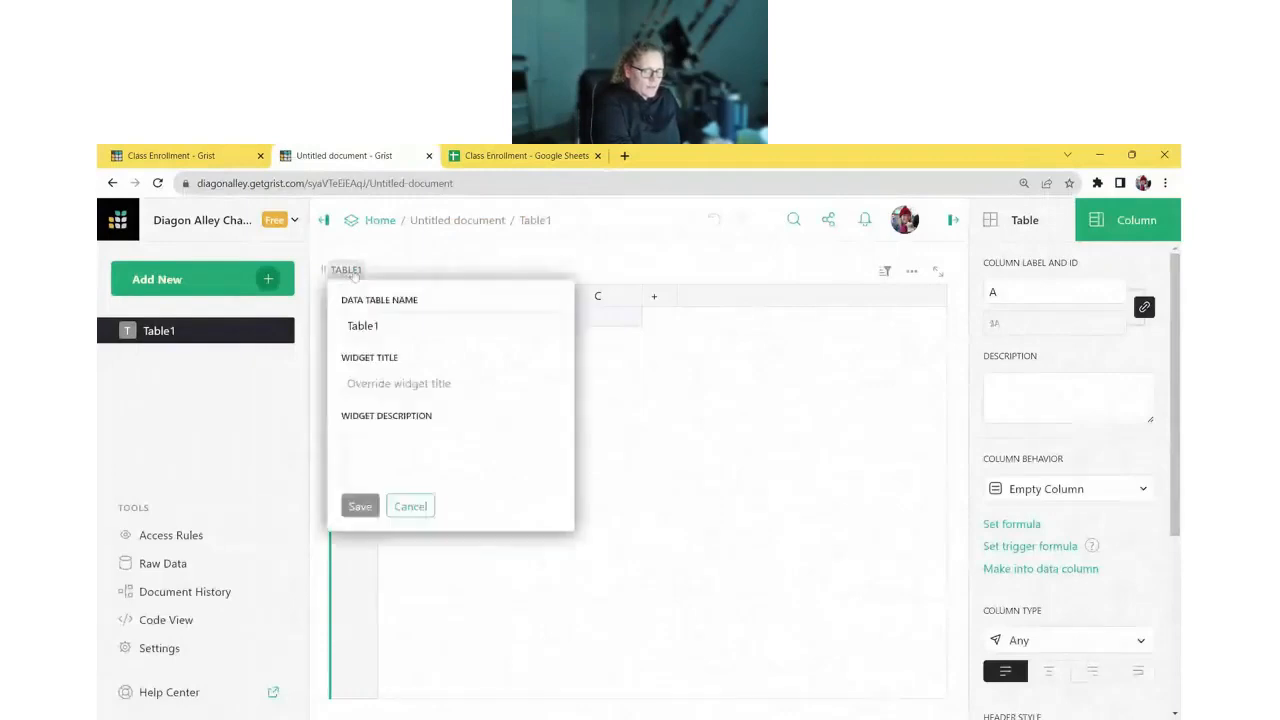
text(C)
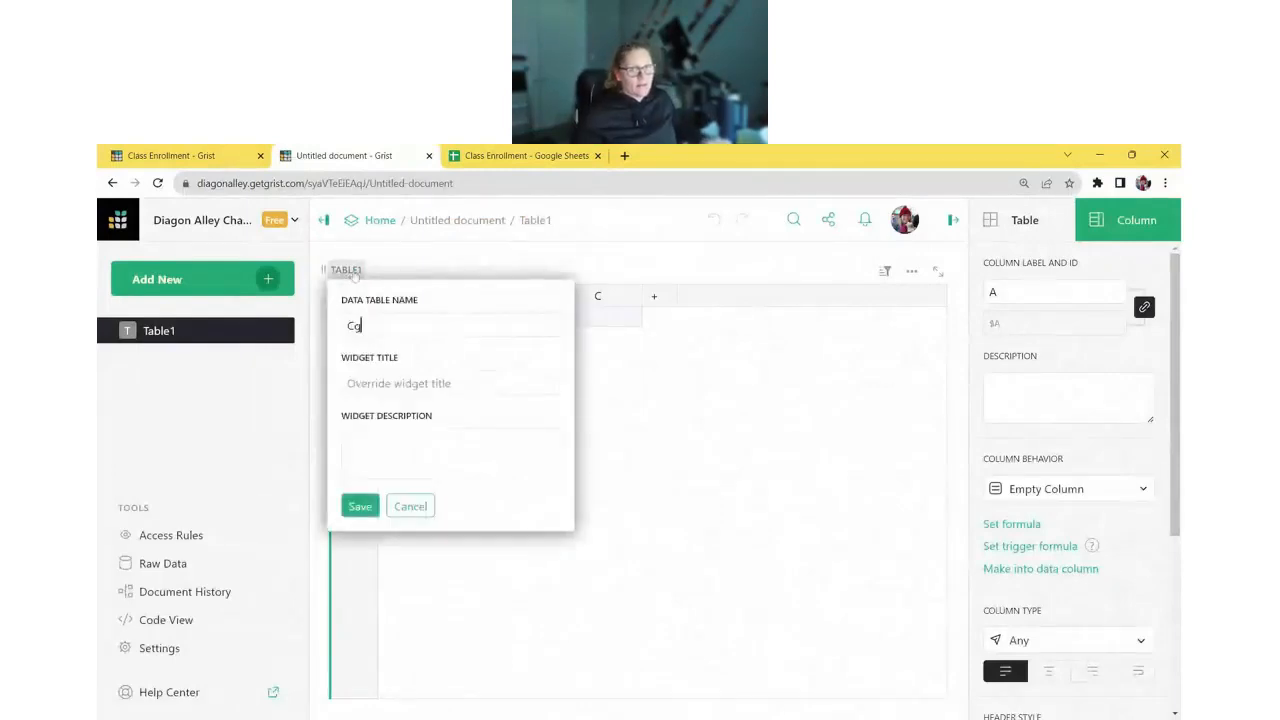
text(hecklist)
key(Return)
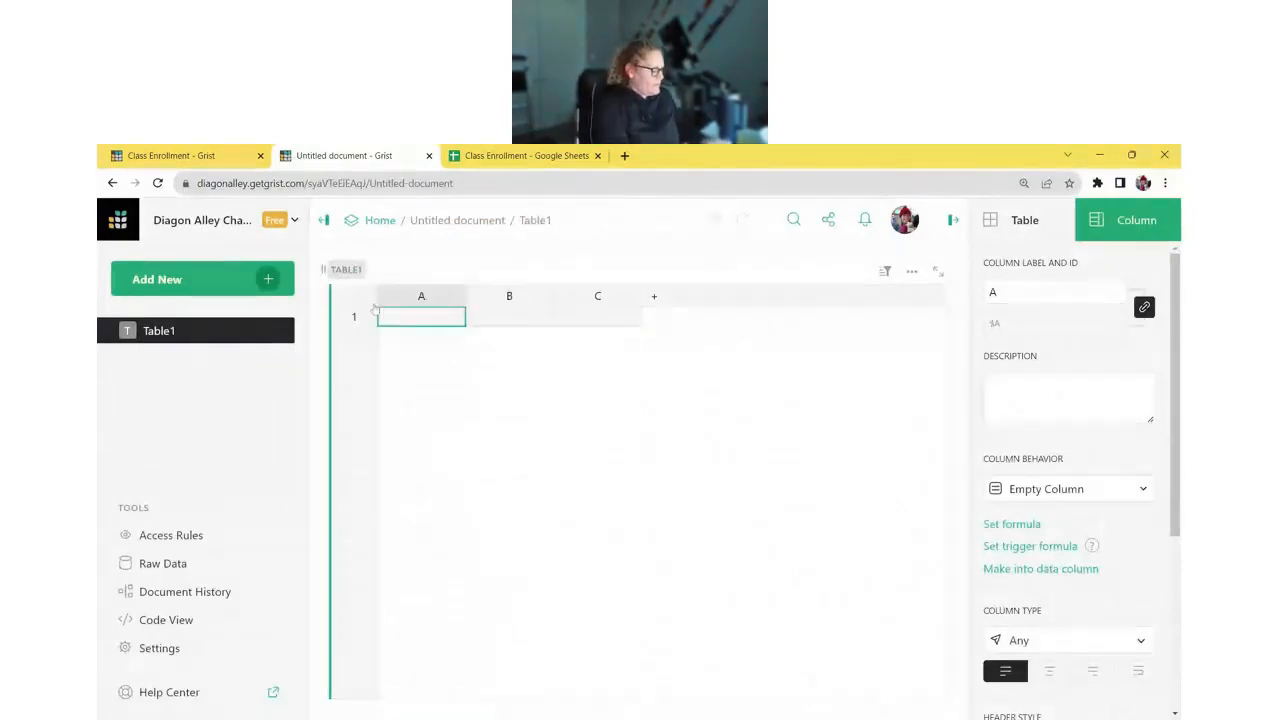
- Rename columns A and B to Step and Complete?, and widen the Step column
click(422, 298)
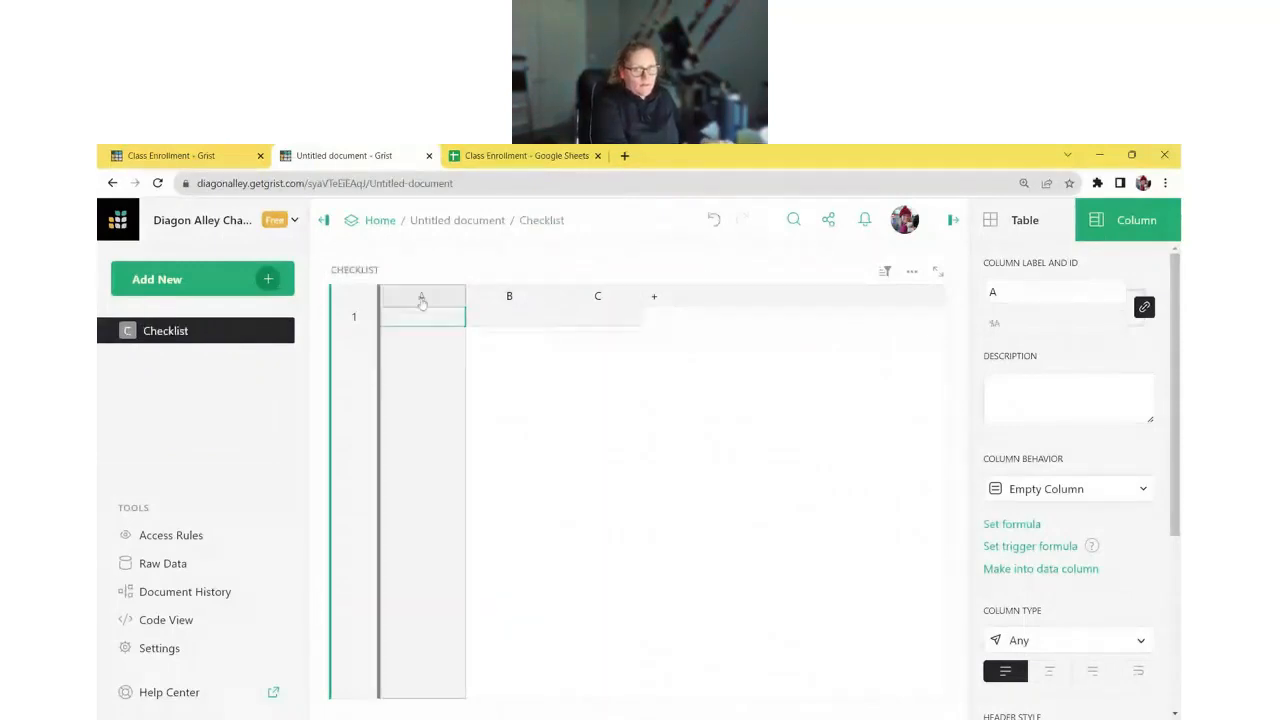
double_click(422, 298)
text(Step)
key(Tab)
text(C)
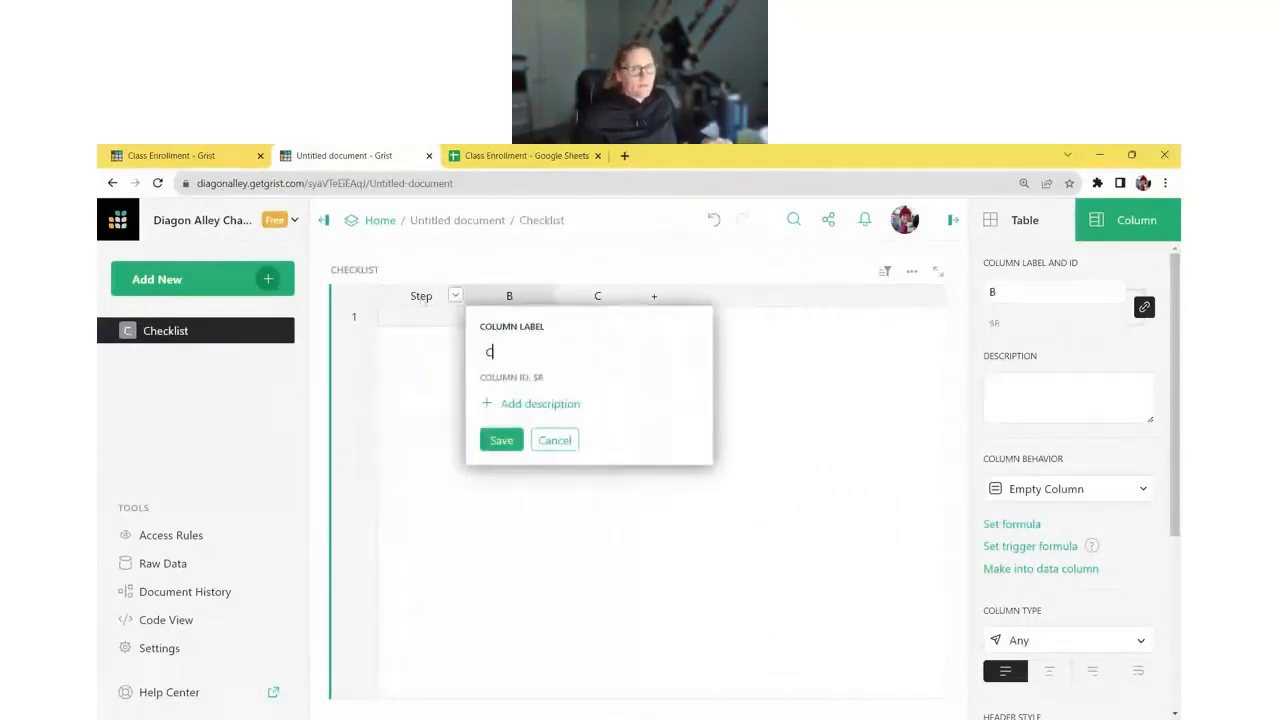
text(omplete?)
key(Return)
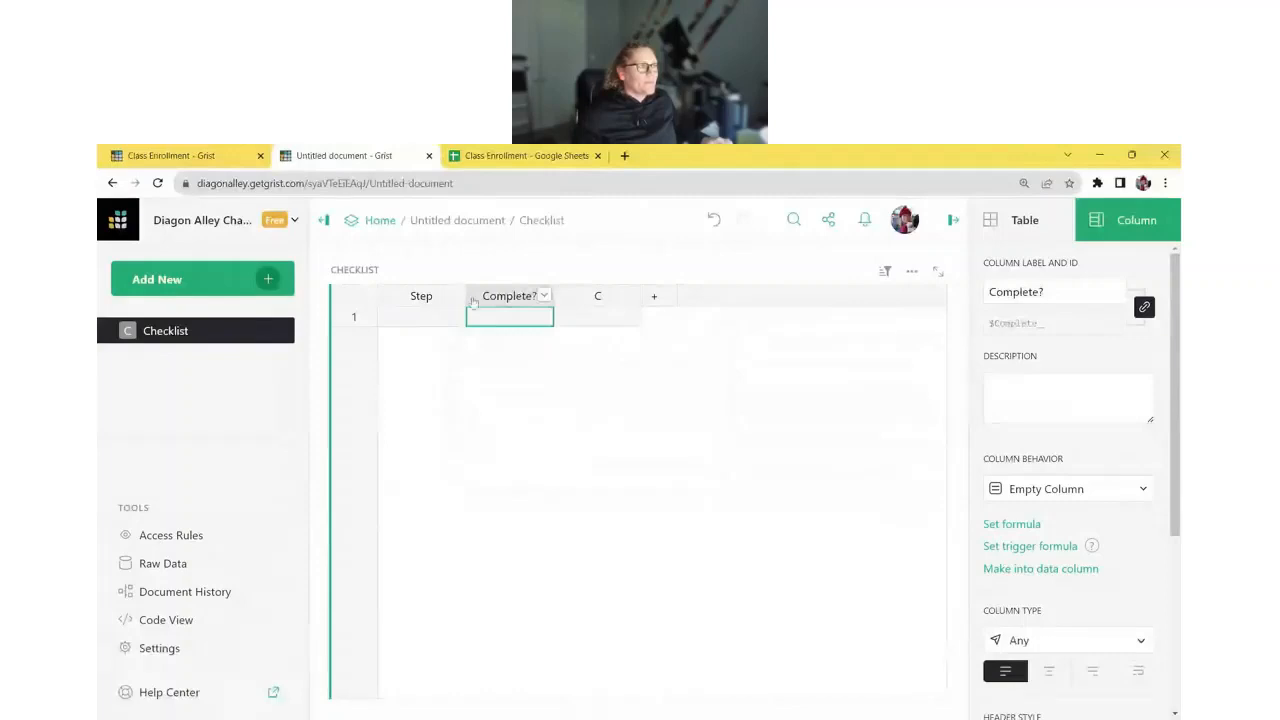
drag(467, 298, 604, 296)
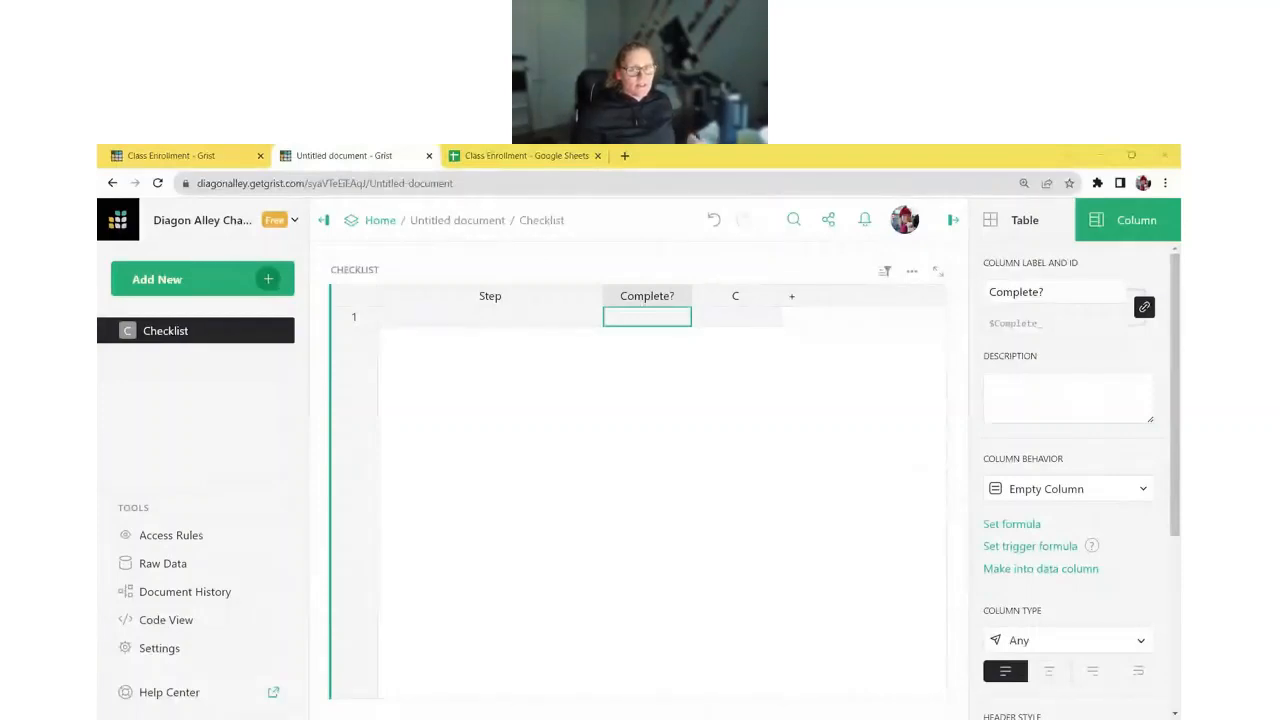
- Fill row 1's Step cell with the pasted list of five tables to import
click(466, 316)
key(Return)
text(Import Tables: 1. Classes 2. Staff 3. Students 4. Families 5. Enrollments)
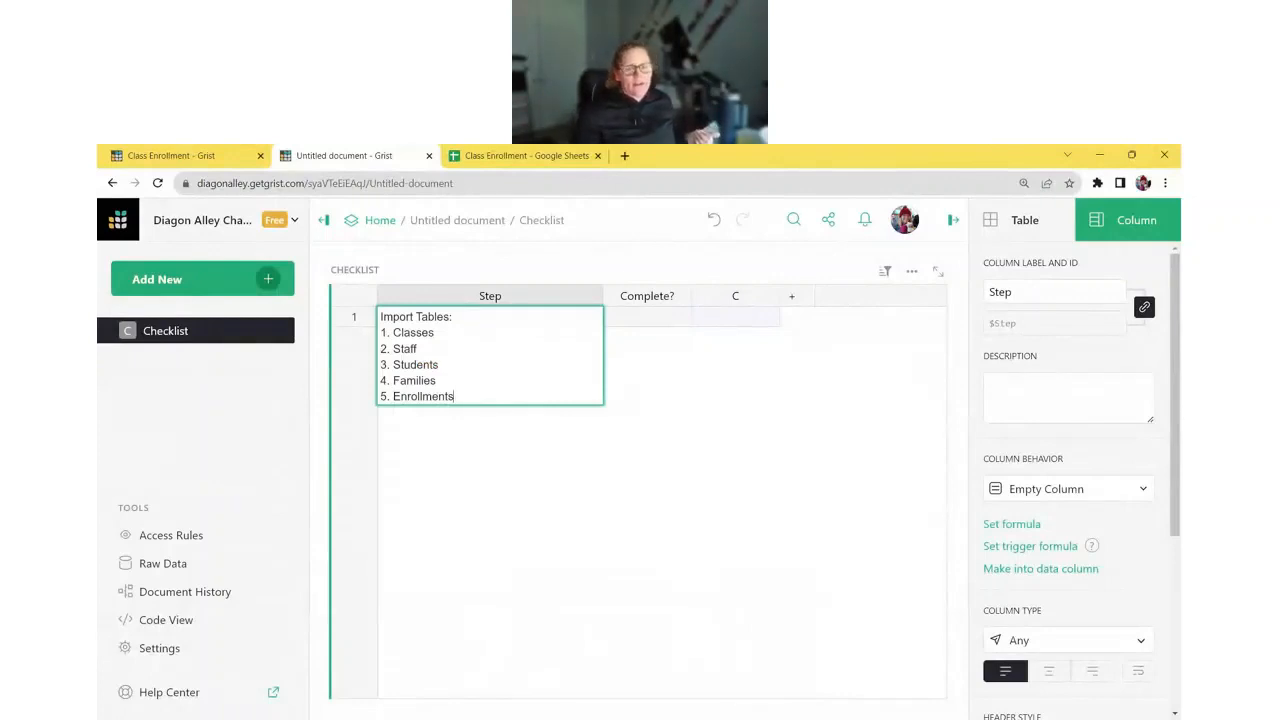
key(Return)
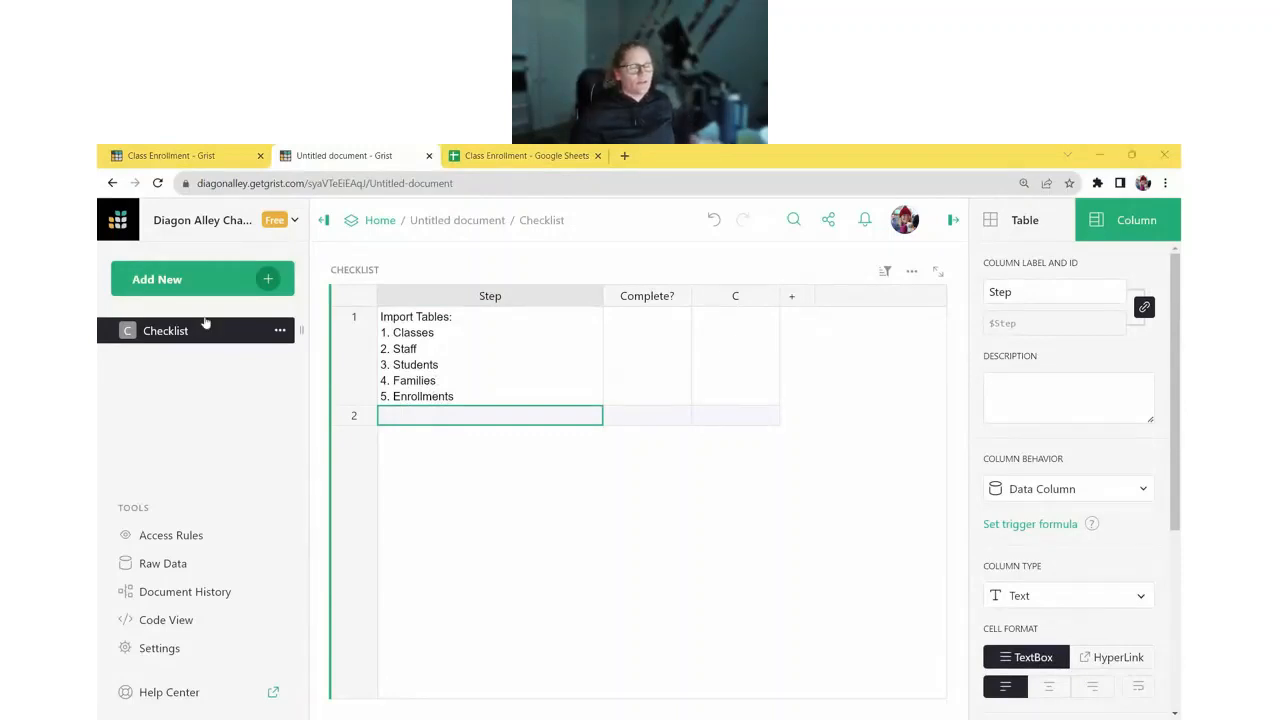
- Add the review column types and formulas step in row 2 and widen the Step column
double_click(504, 421)
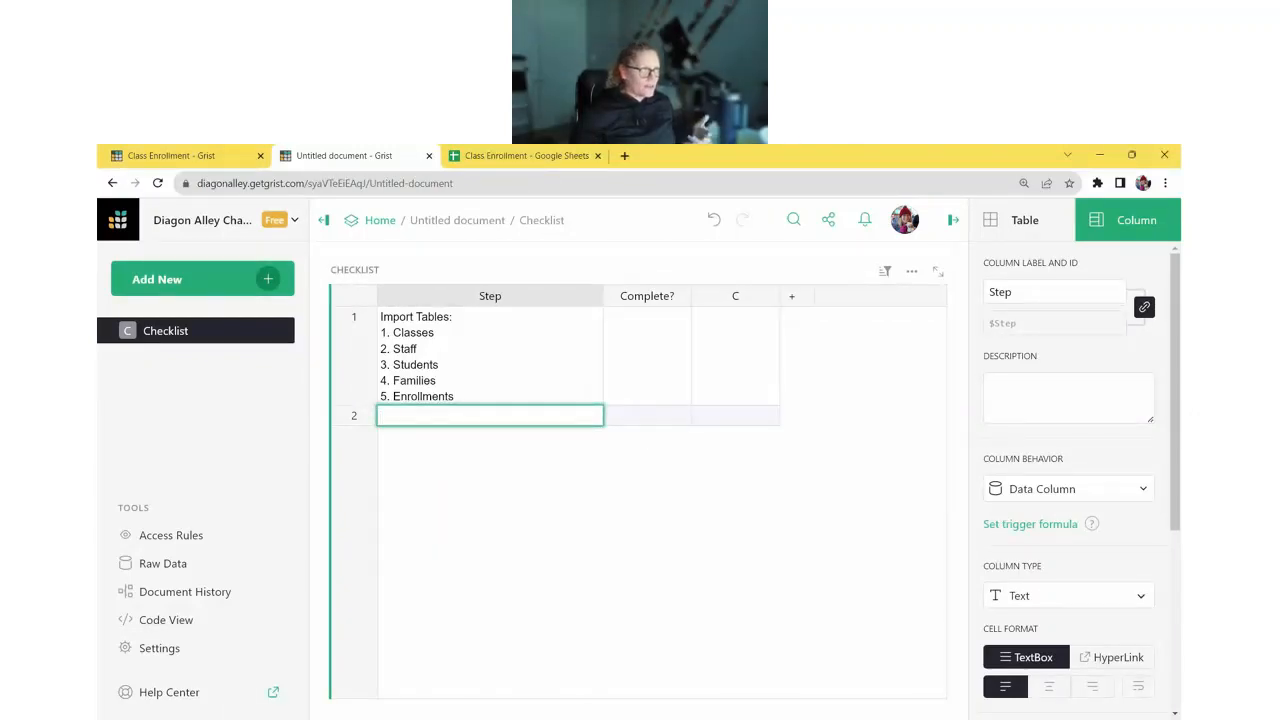
text(Review tables & set up column types + formulas)
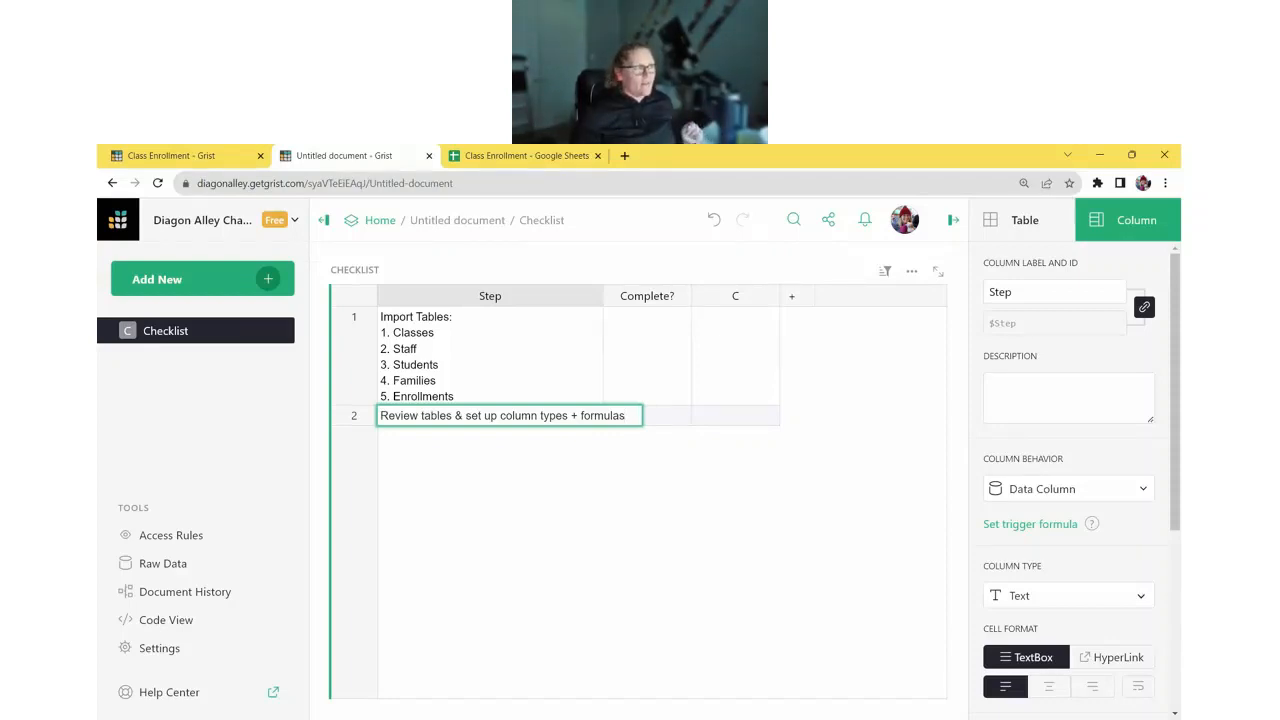
key(Return)
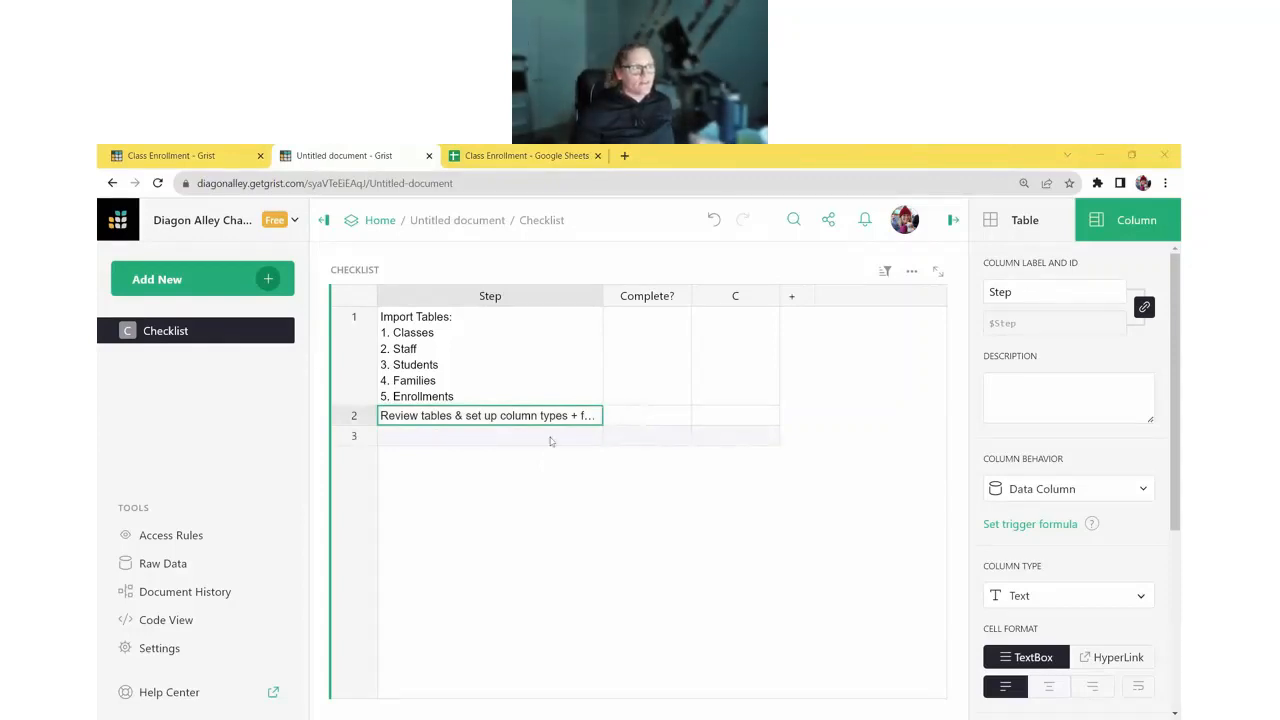
drag(603, 306, 645, 306)
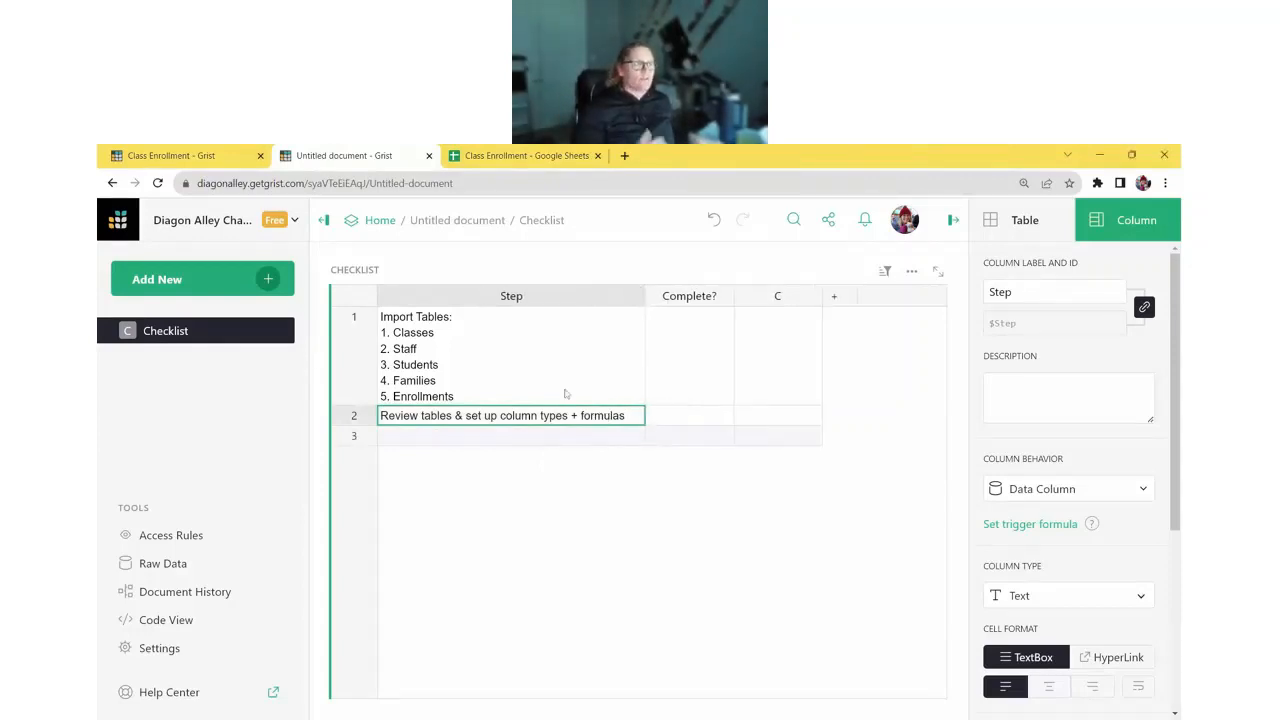
- Paste the Class View and Enrollment View dashboard step lists into rows 3 and 4
click(447, 436)
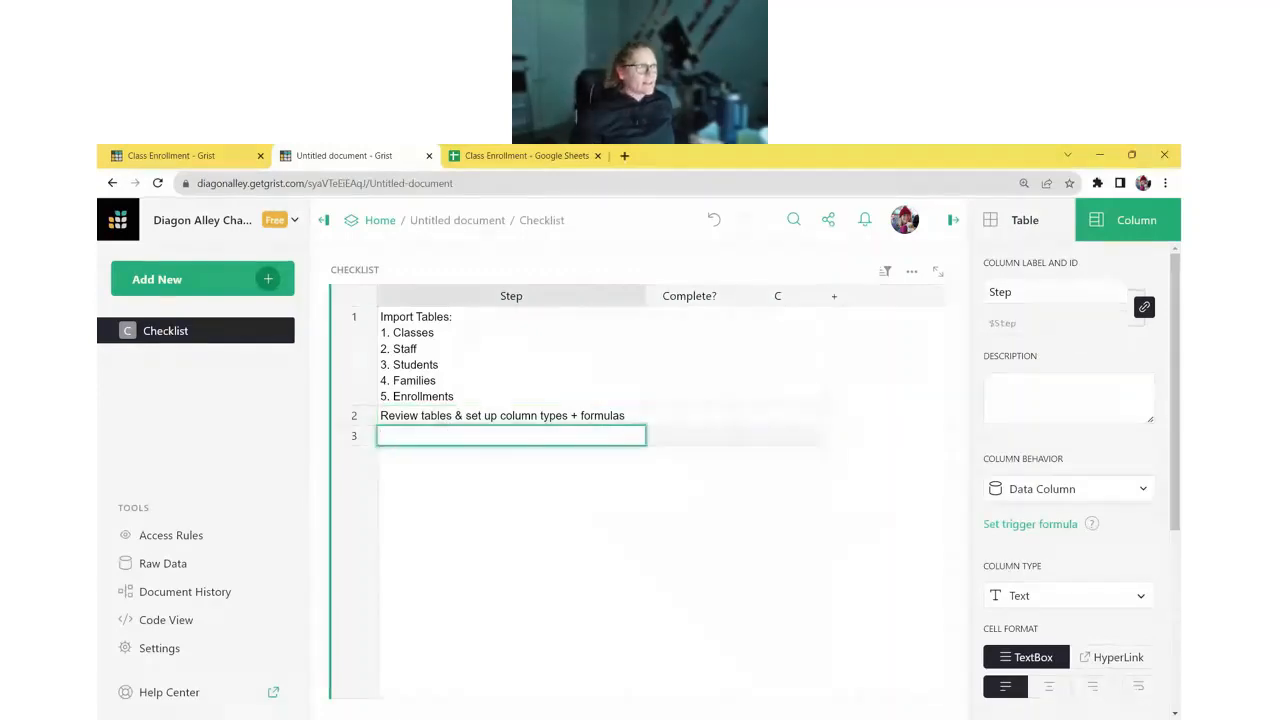
key(Return)
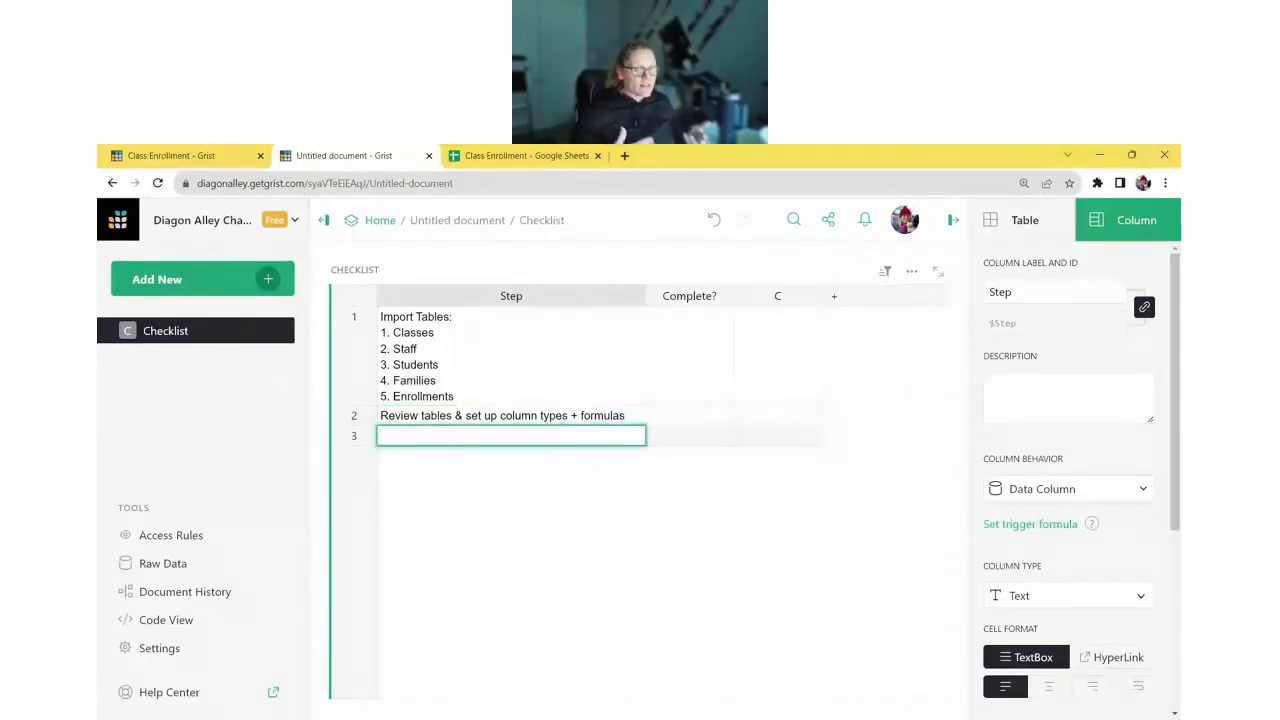
text(Create Class View Dashboard - Select by Class - Class Details - Instructor Information - List of enrolled students)
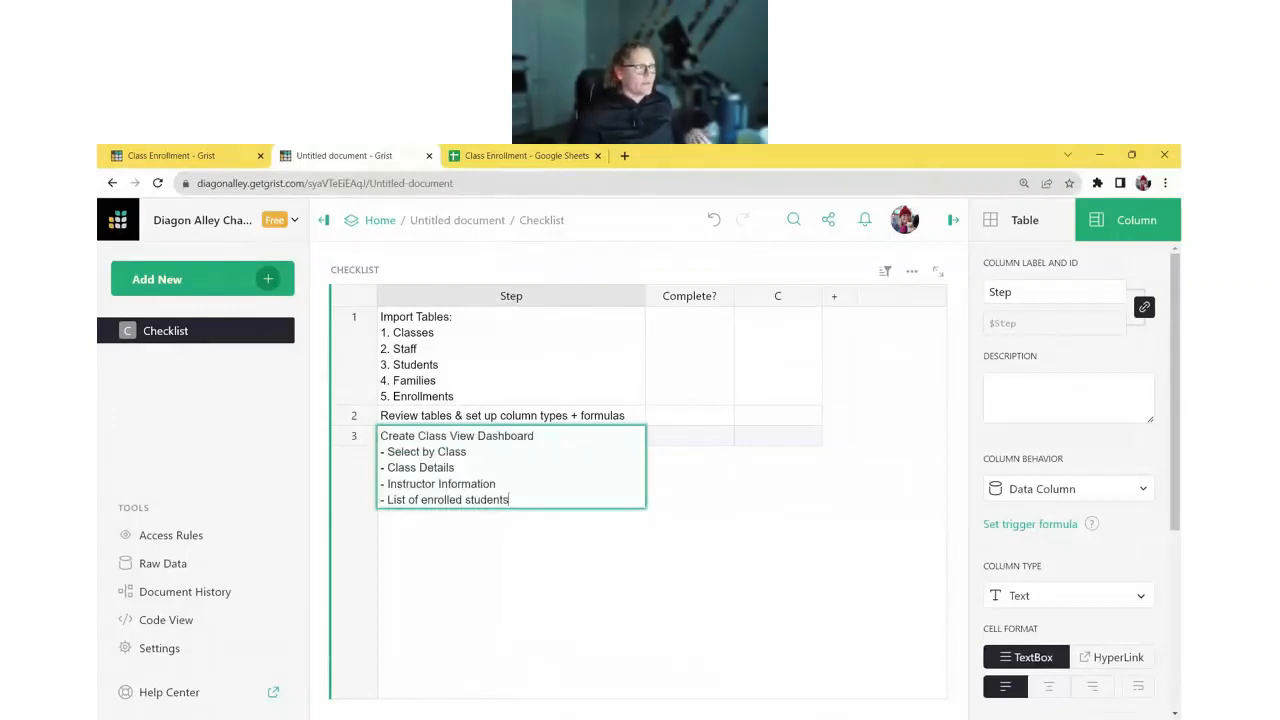
key(Return)
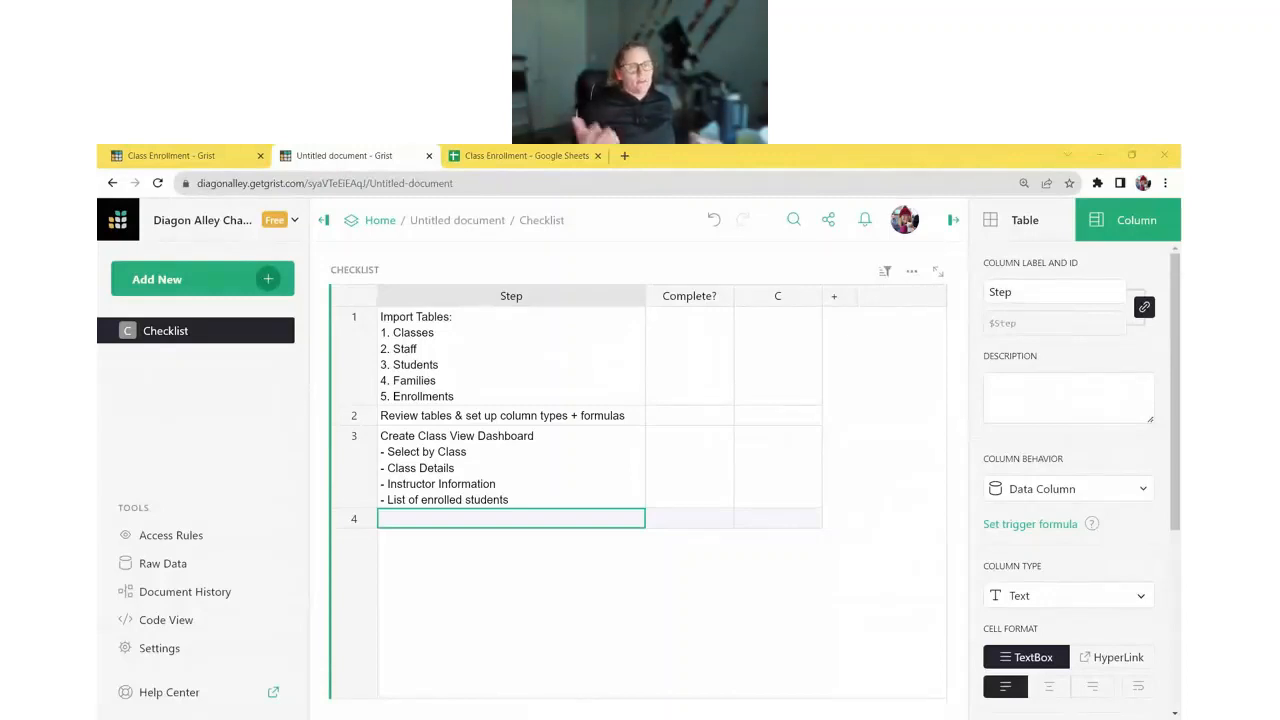
double_click(513, 522)
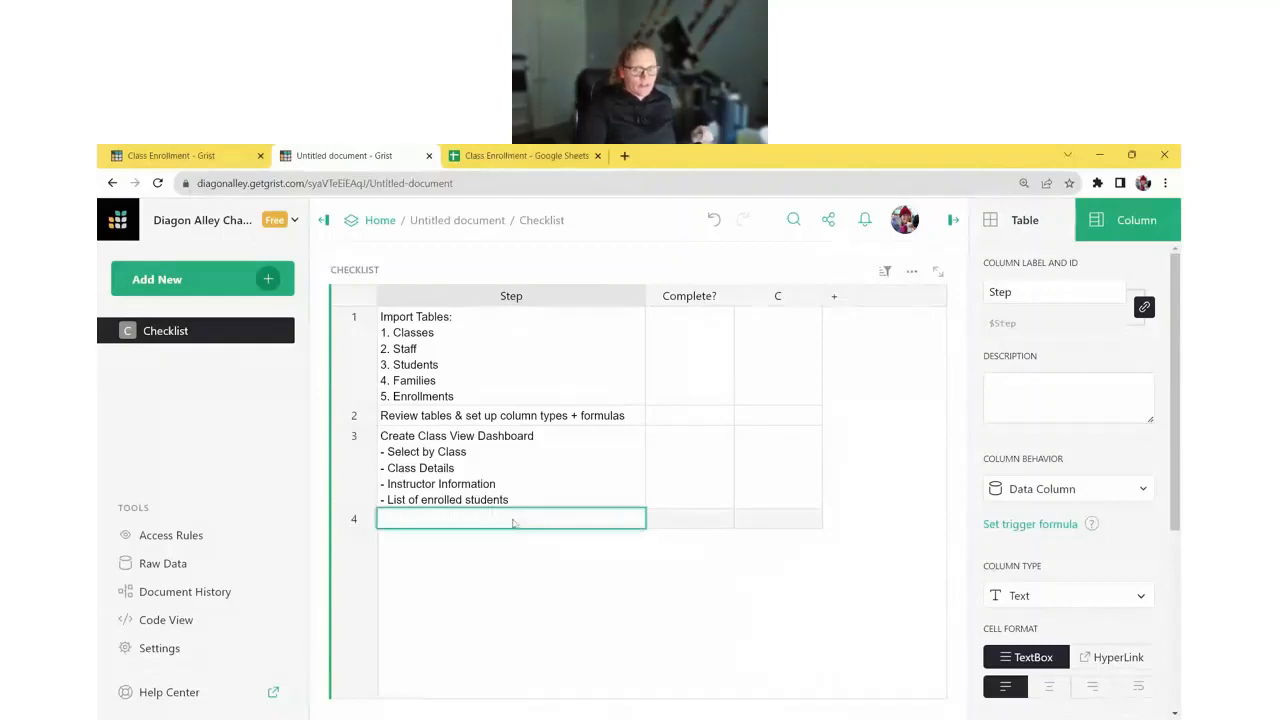
text(Create Enrollment View Dashboard - Select by Family - Family details - All students in family - Student details - Enrollments)
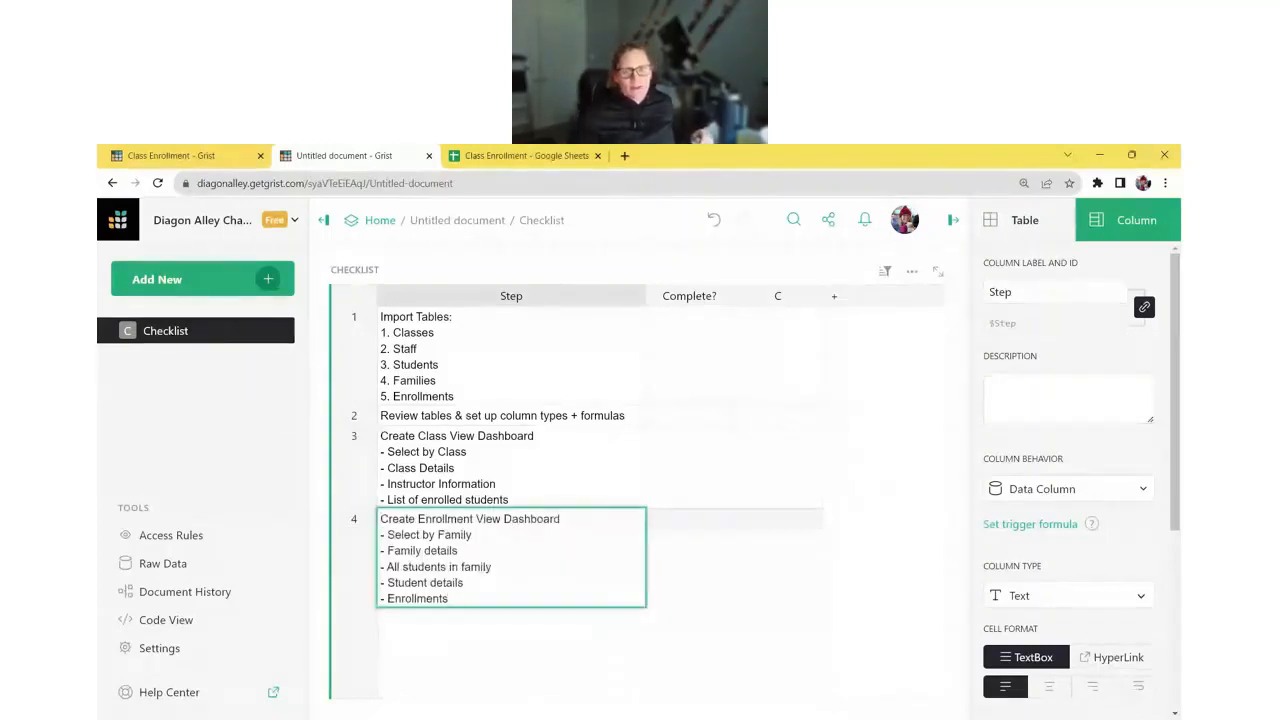
- Save row 4's Enrollment View step, make Complete? a Toggle column, then go to Class Enrollment
key(Return)
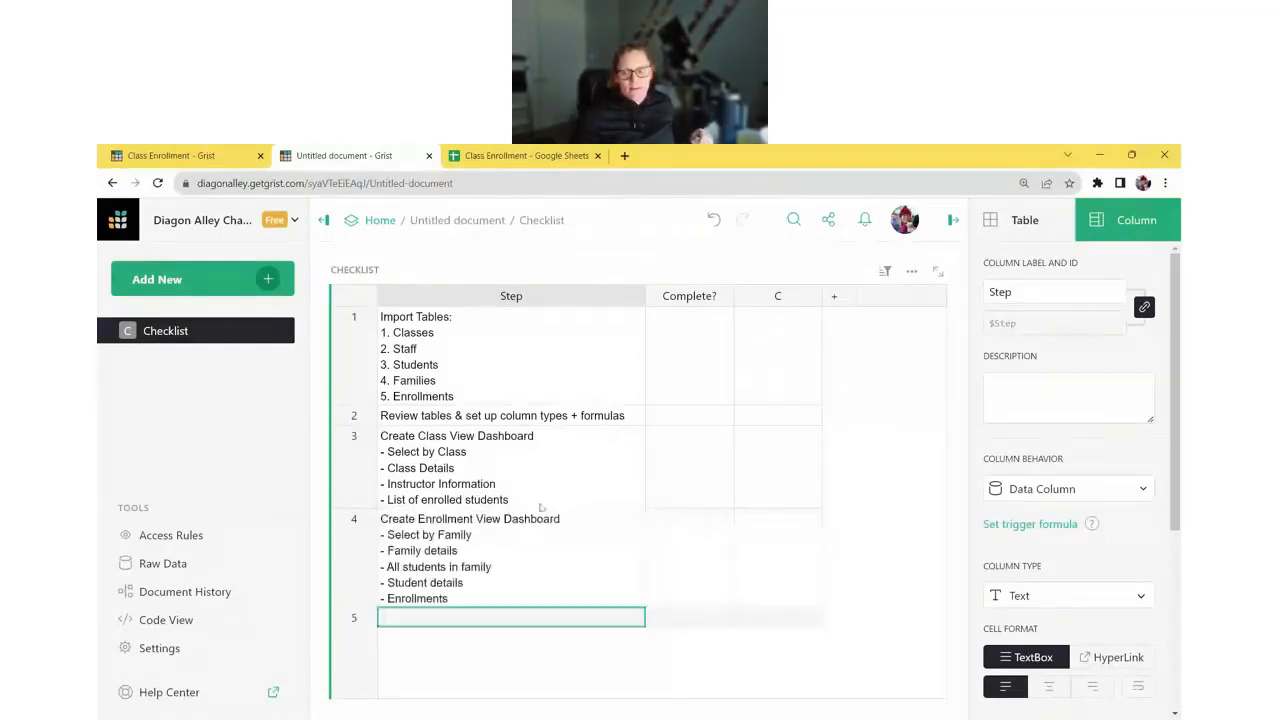
click(688, 386)
click(1040, 640)
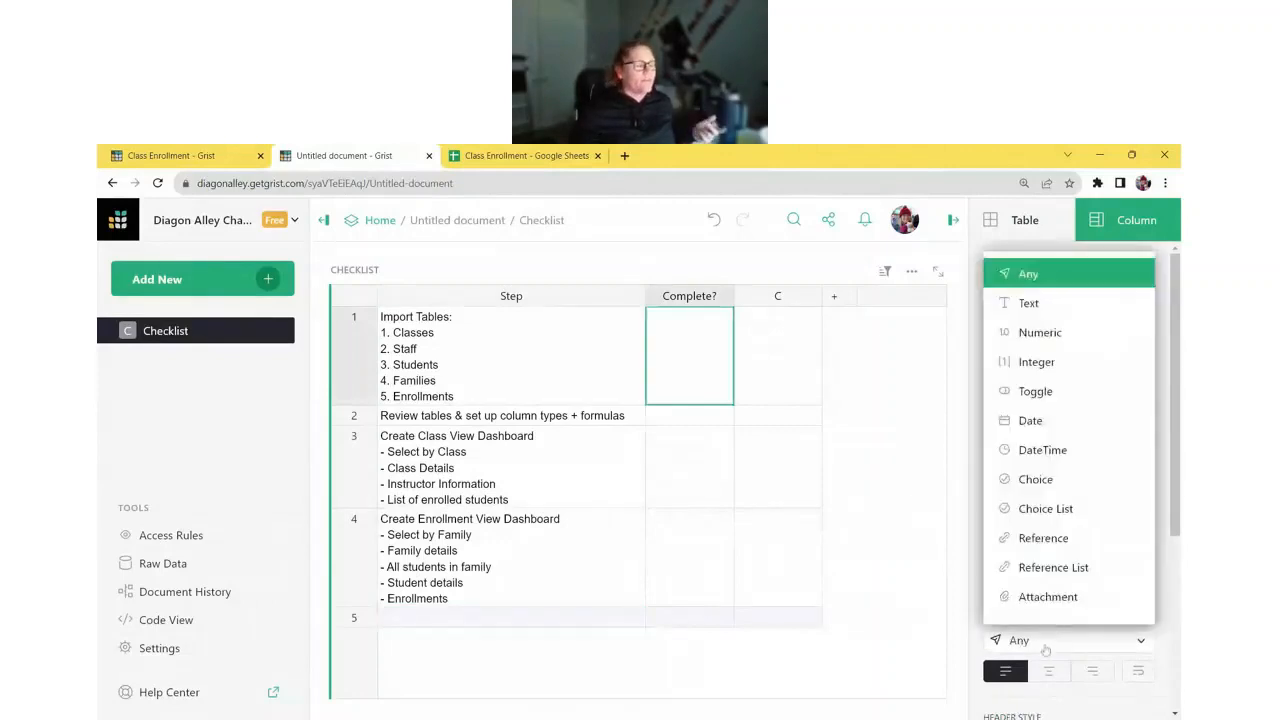
click(1040, 391)
click(616, 388)
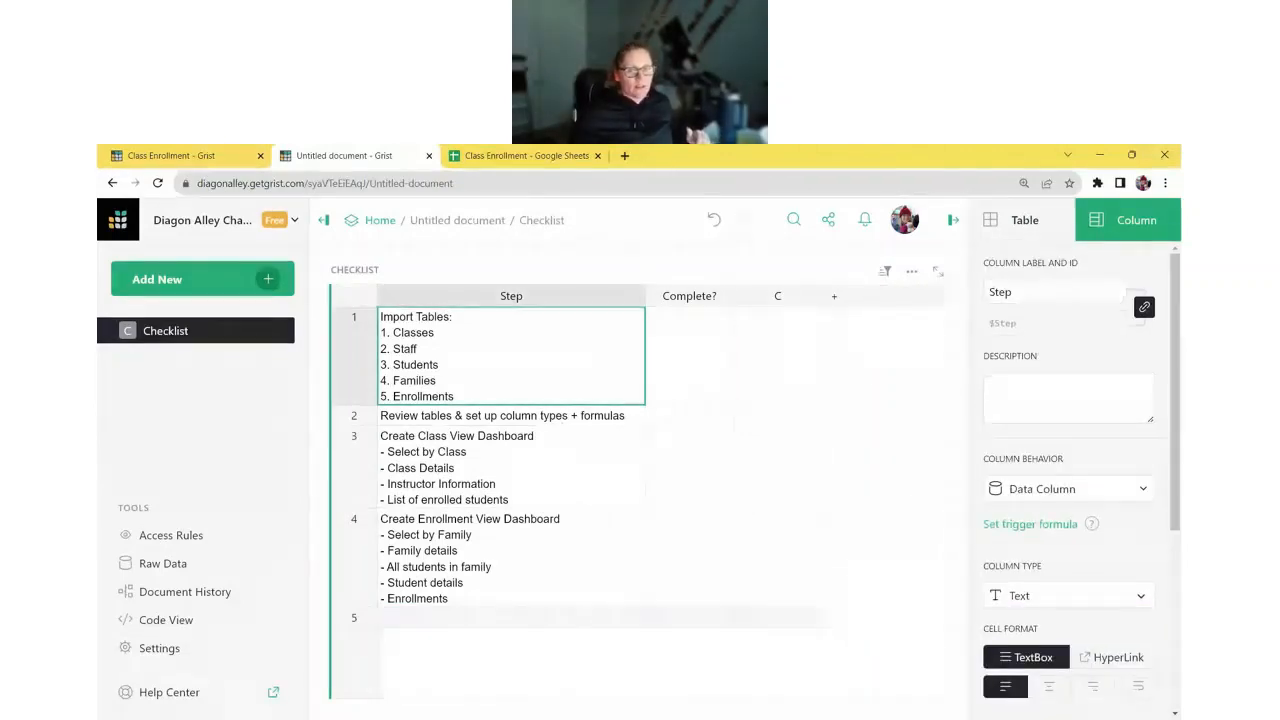
click(519, 155)
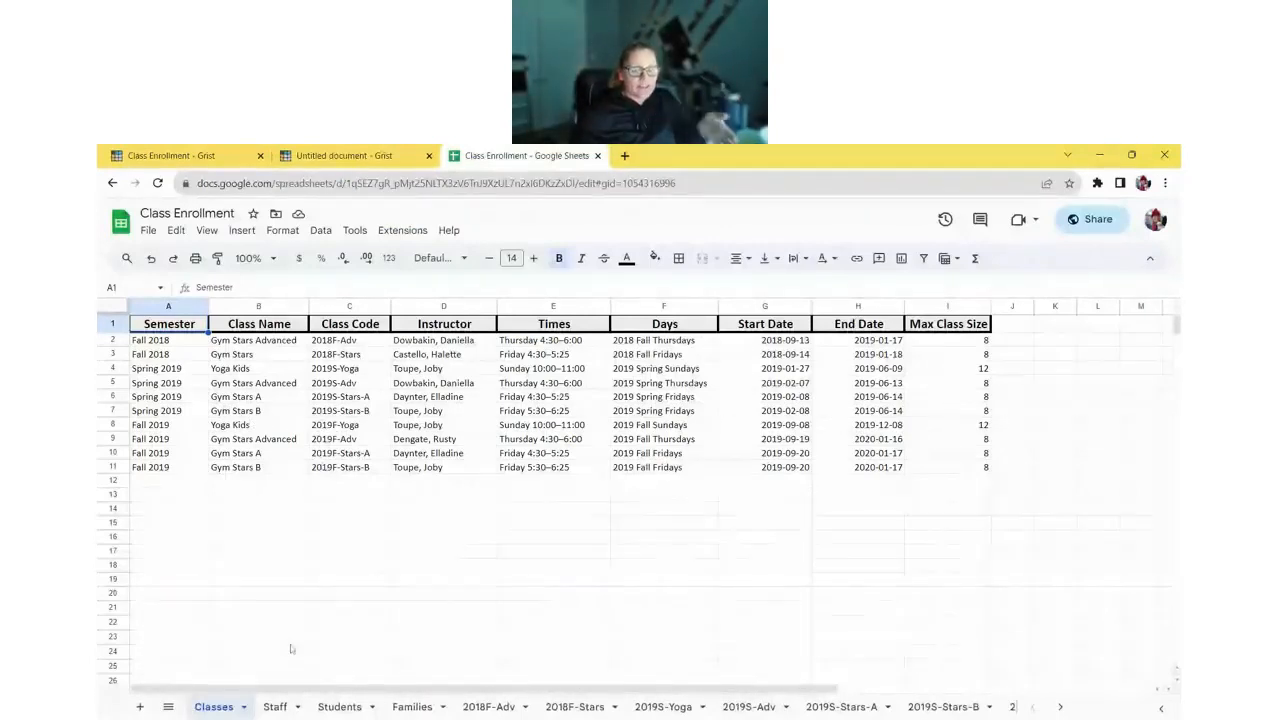
- Browse the Staff, Students, Families and 2018F-Adv sheets of the Class Enrollment spreadsheet
click(275, 707)
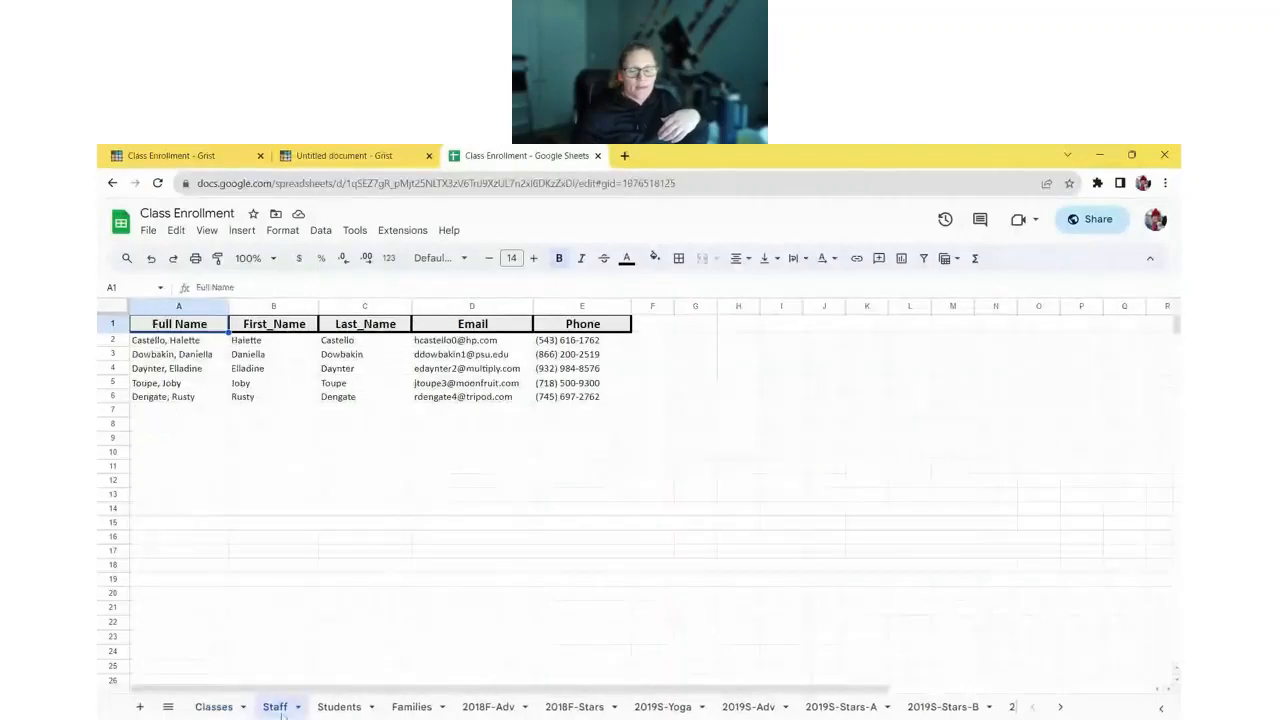
click(339, 707)
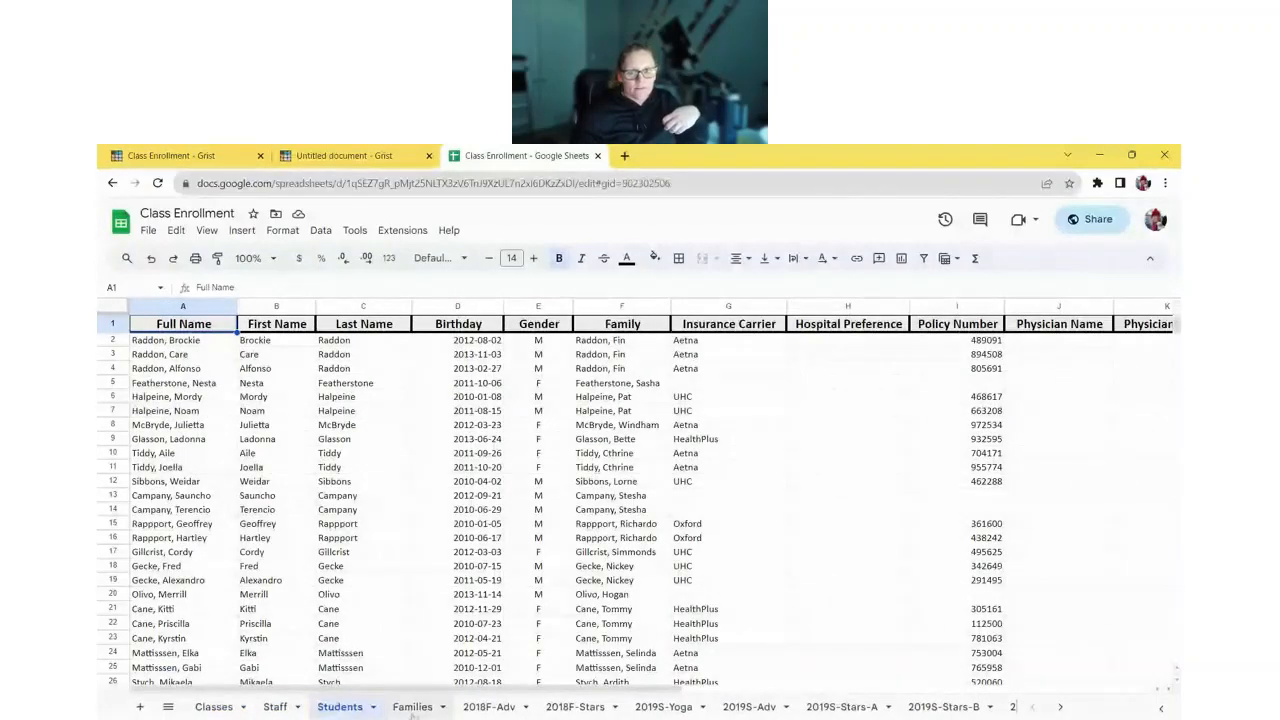
click(412, 707)
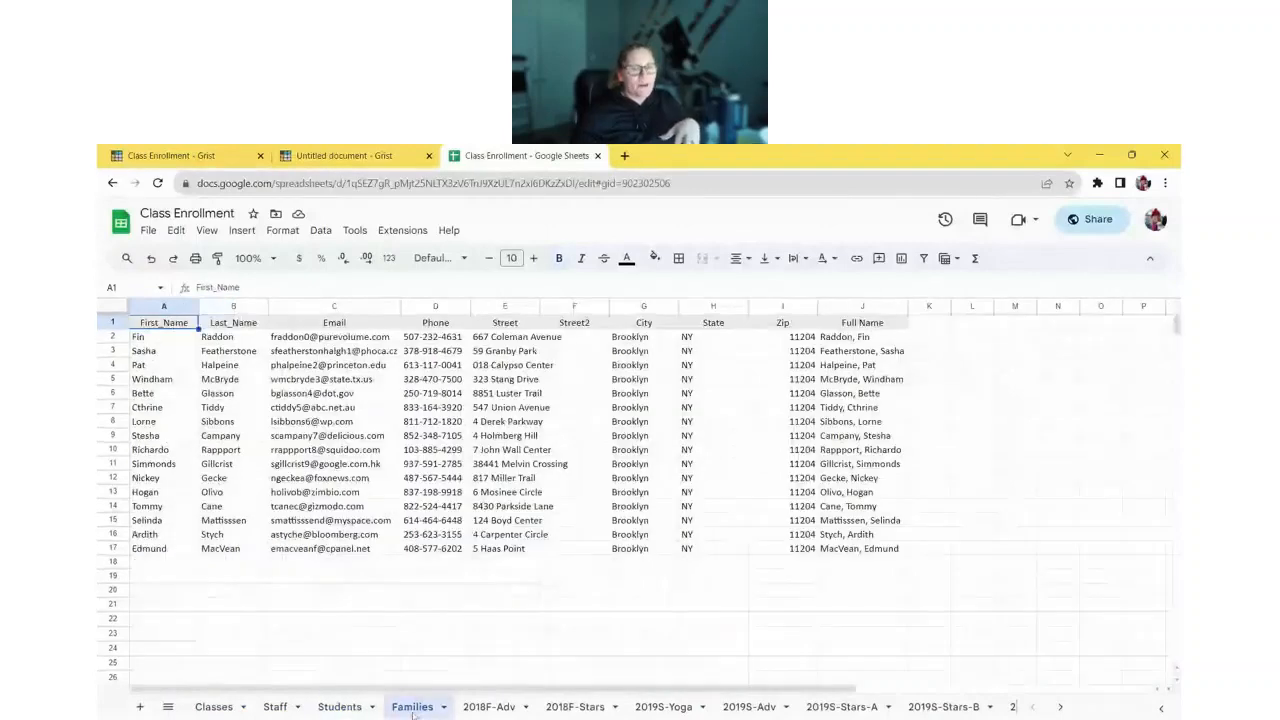
click(486, 707)
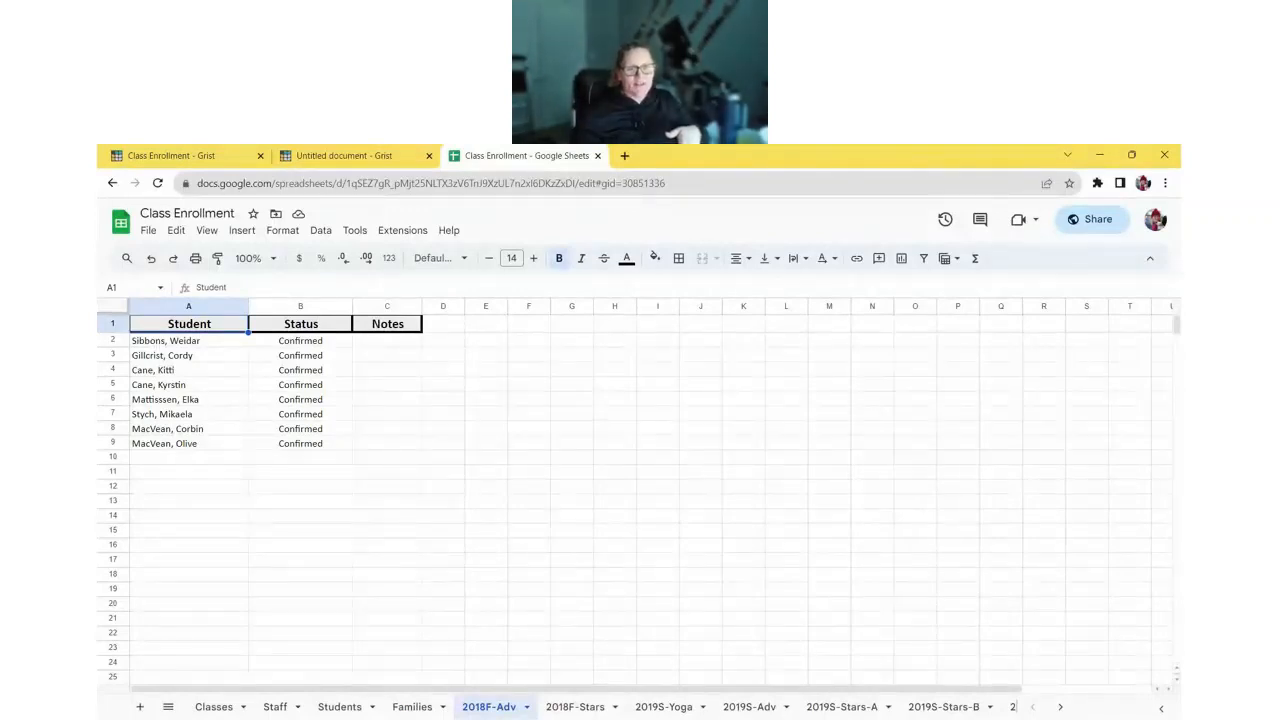
- Delete the Enrollments by-Class summary widget in the Class Enrollment Grist document
click(127, 157)
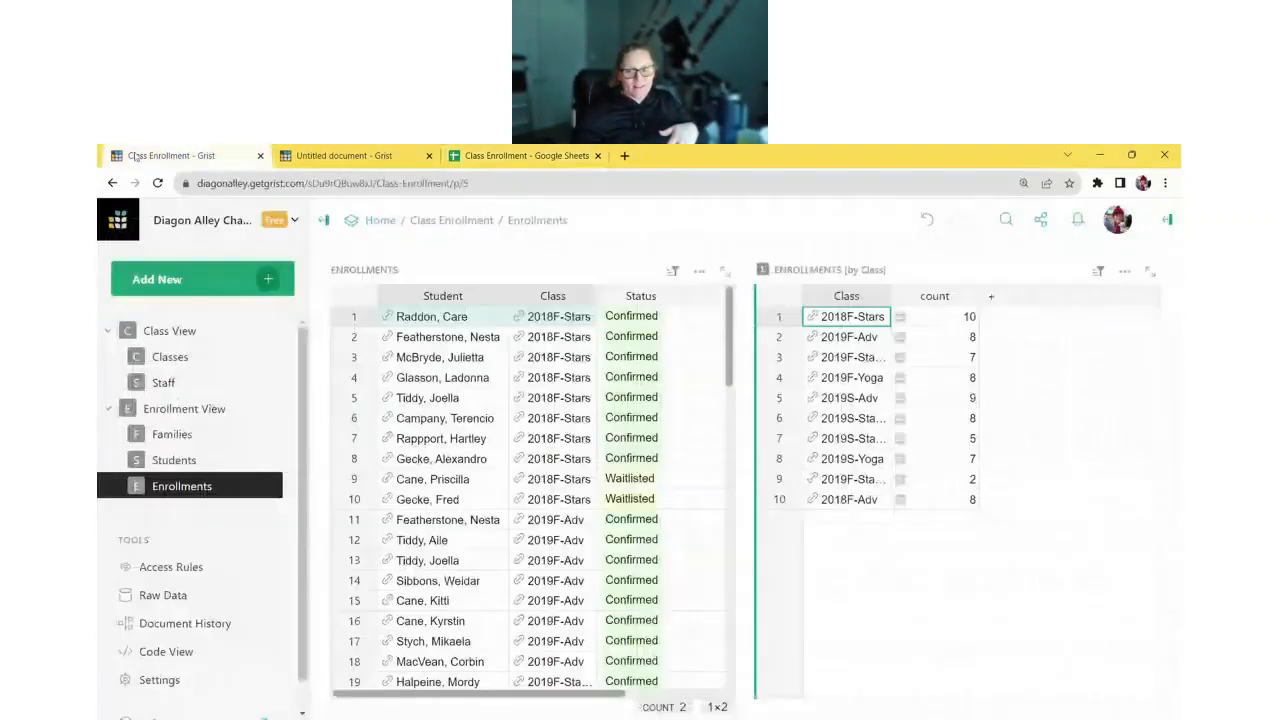
click(1124, 270)
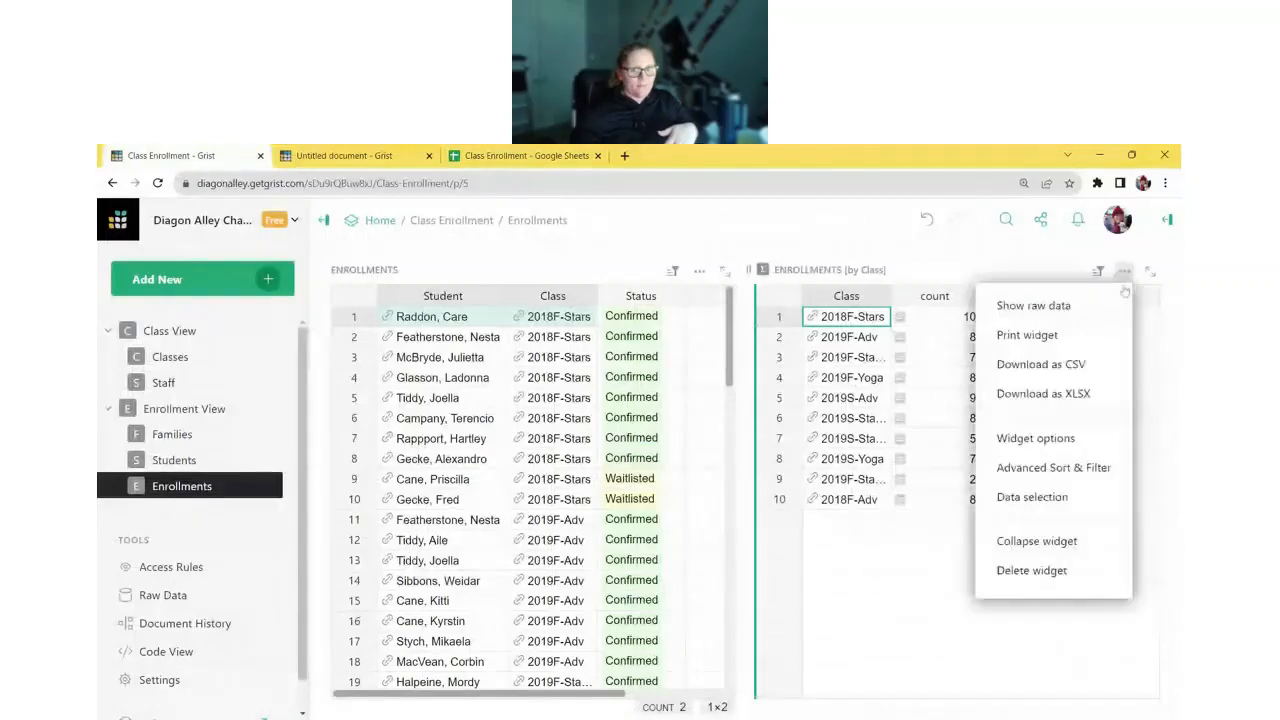
click(1057, 569)
scroll(506, 390, down, 5)
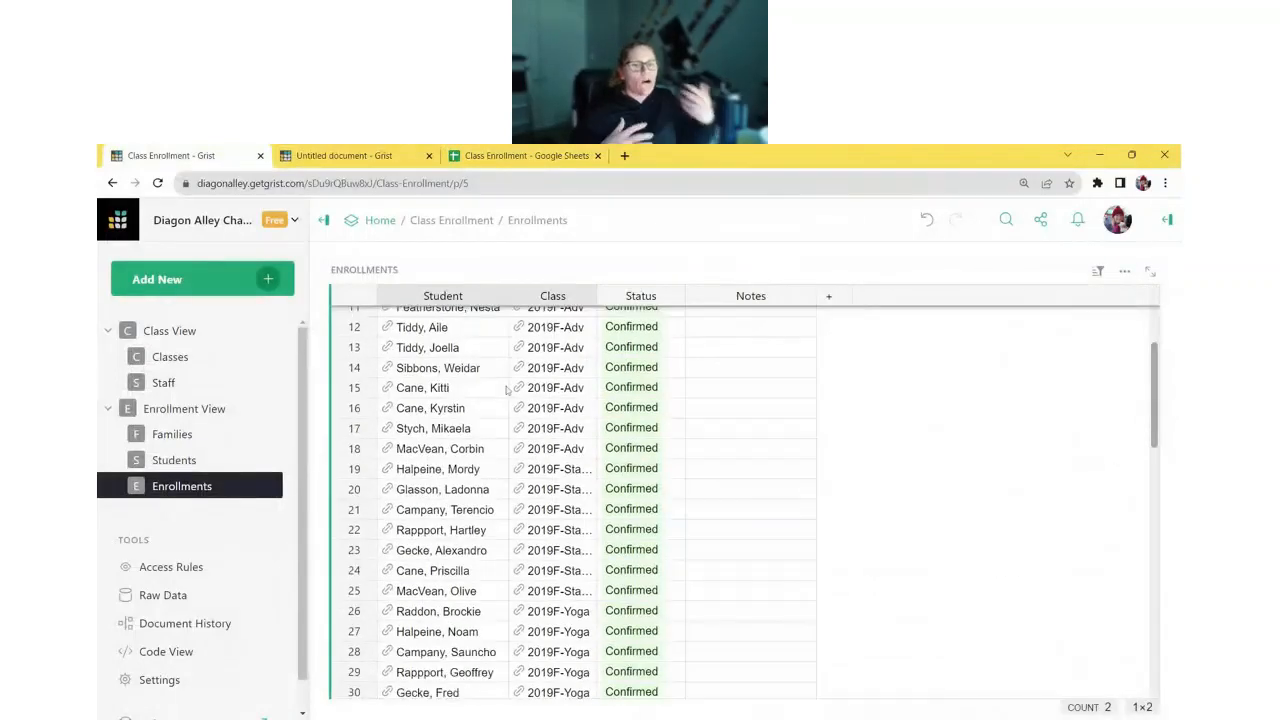
- Glance back at the class spreadsheet, then return to the Untitled document's Checklist
click(514, 157)
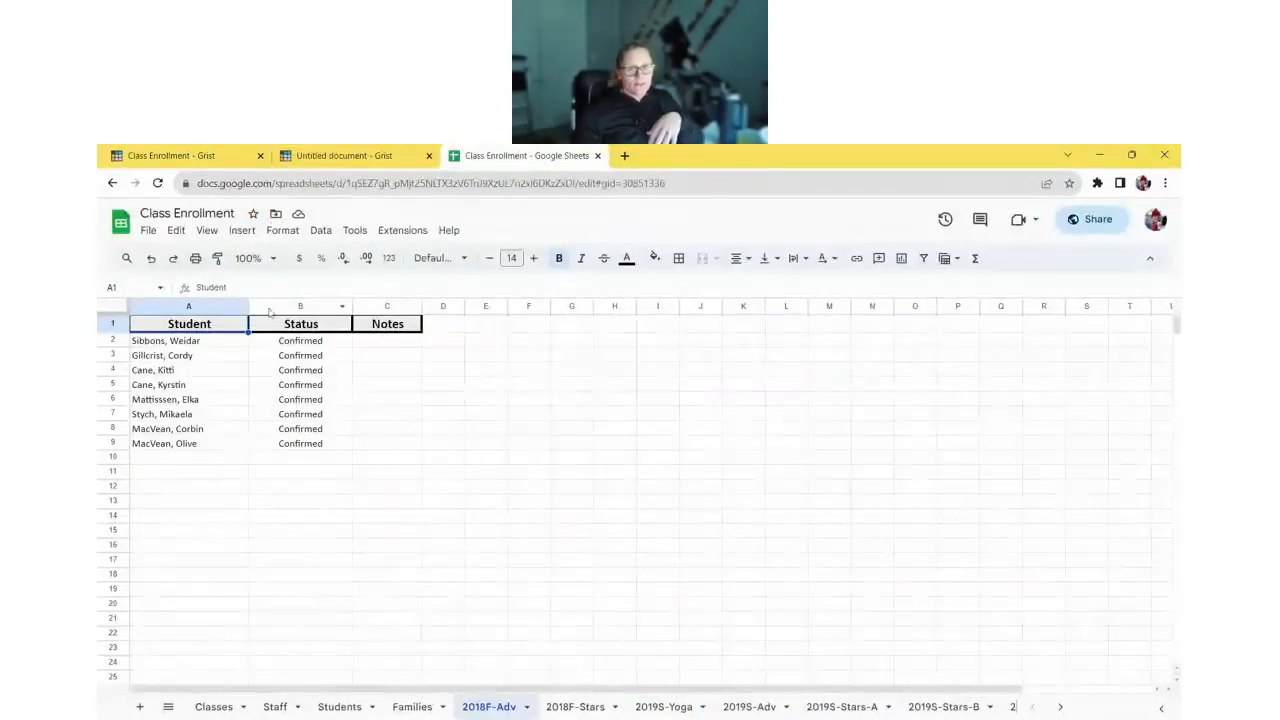
click(170, 156)
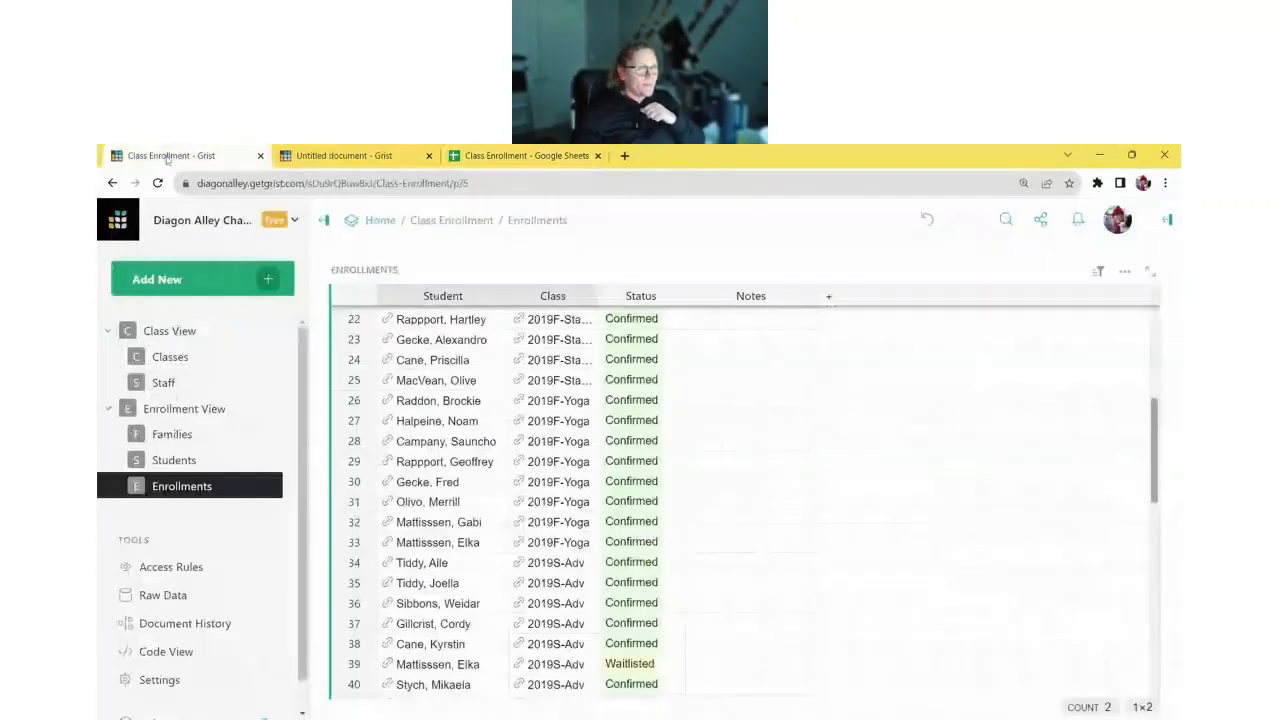
click(390, 156)
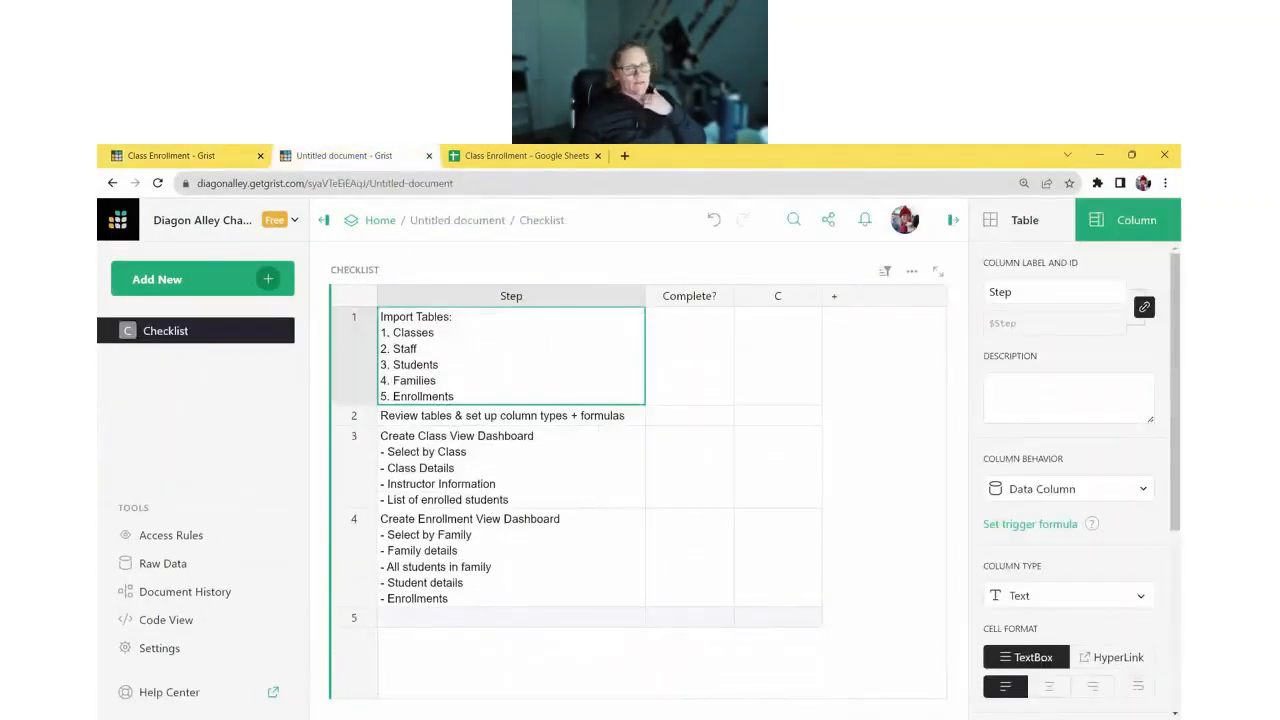
- Import the Class Enrollment spreadsheet from Google Drive via Add New, signing in first
click(223, 275)
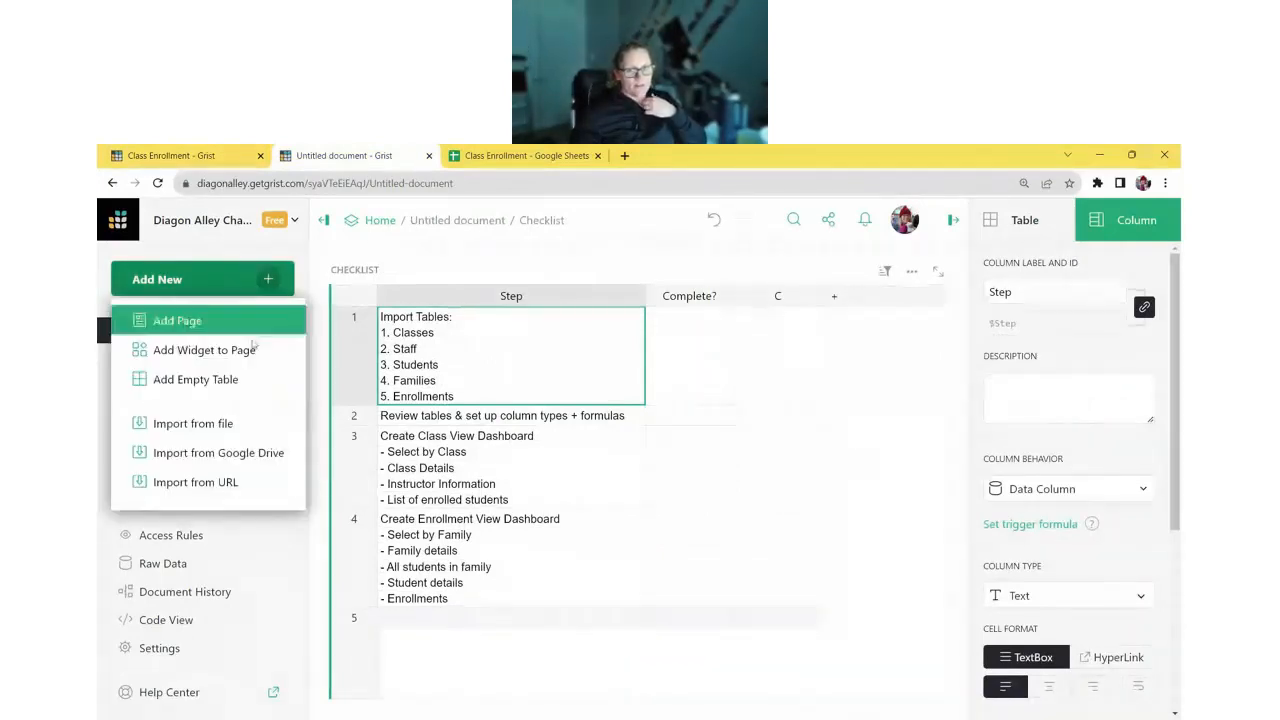
click(255, 460)
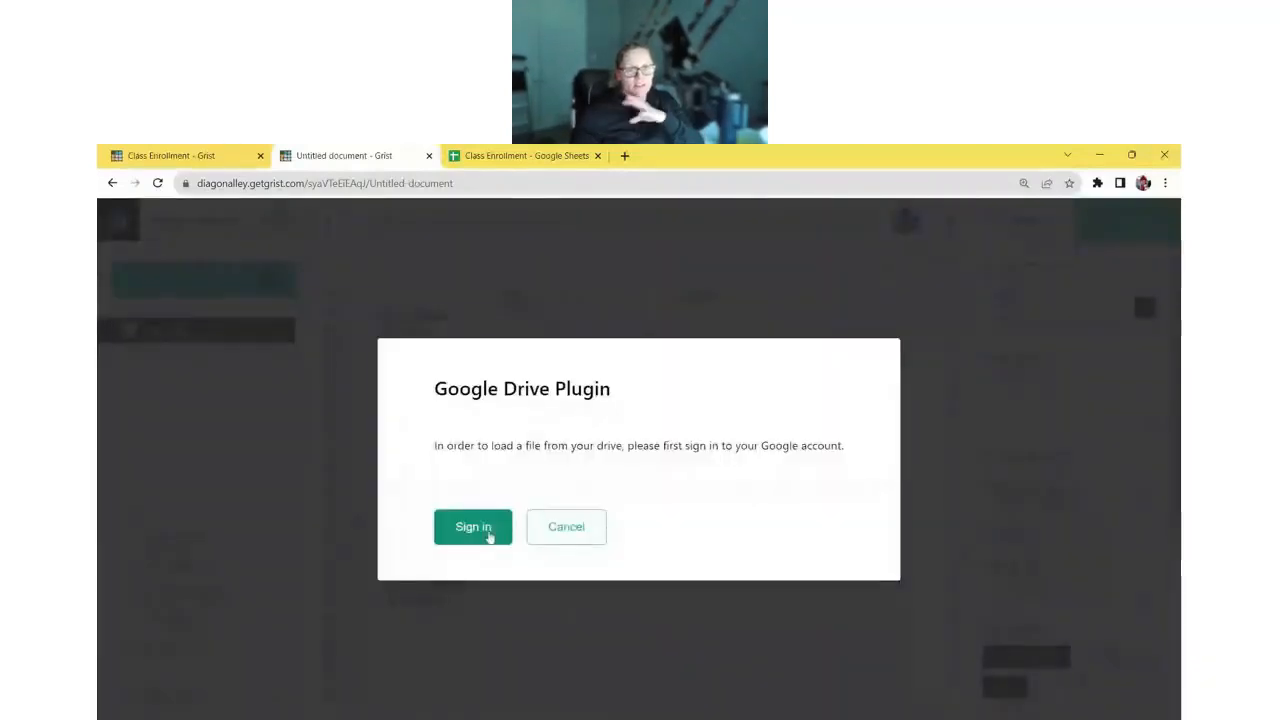
click(489, 535)
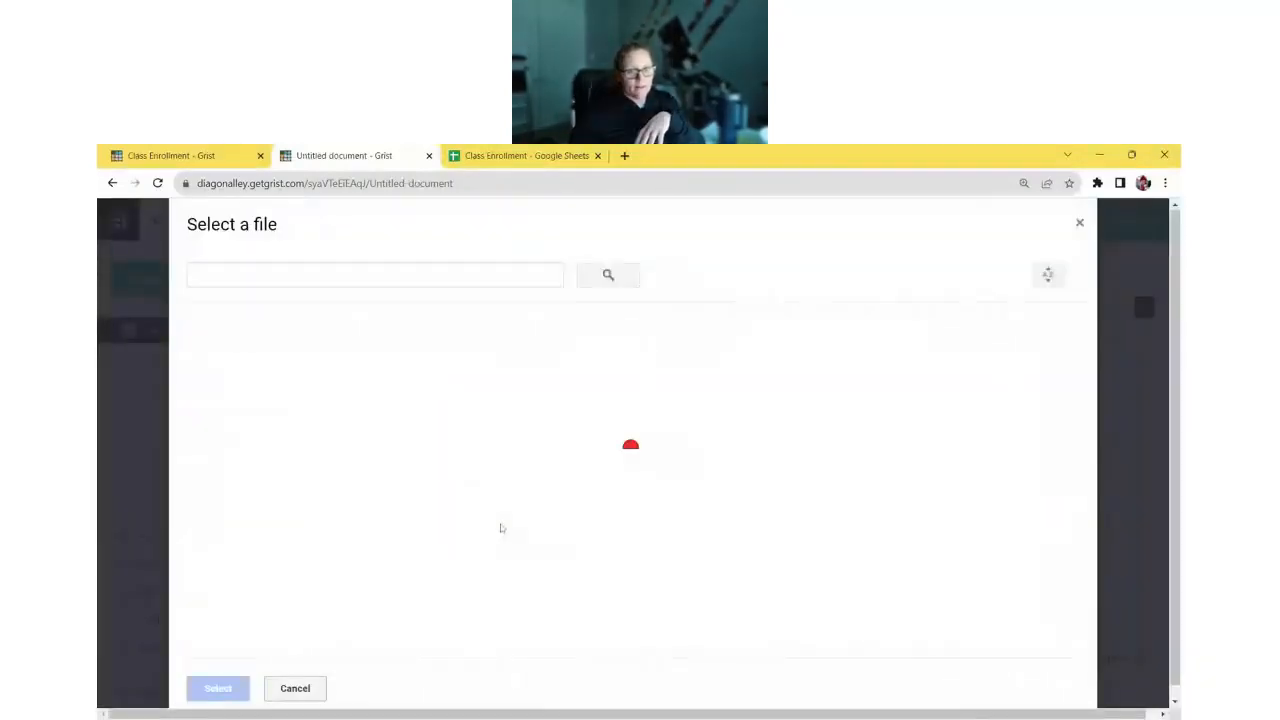
click(481, 369)
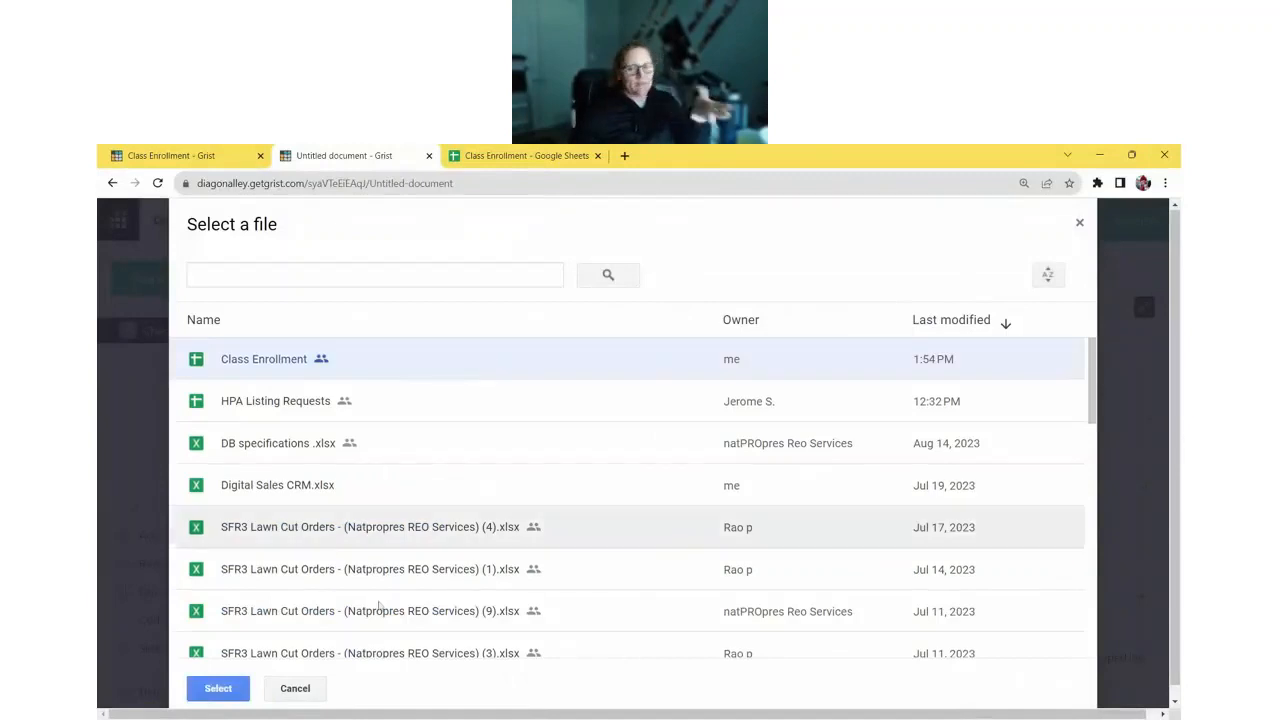
click(219, 689)
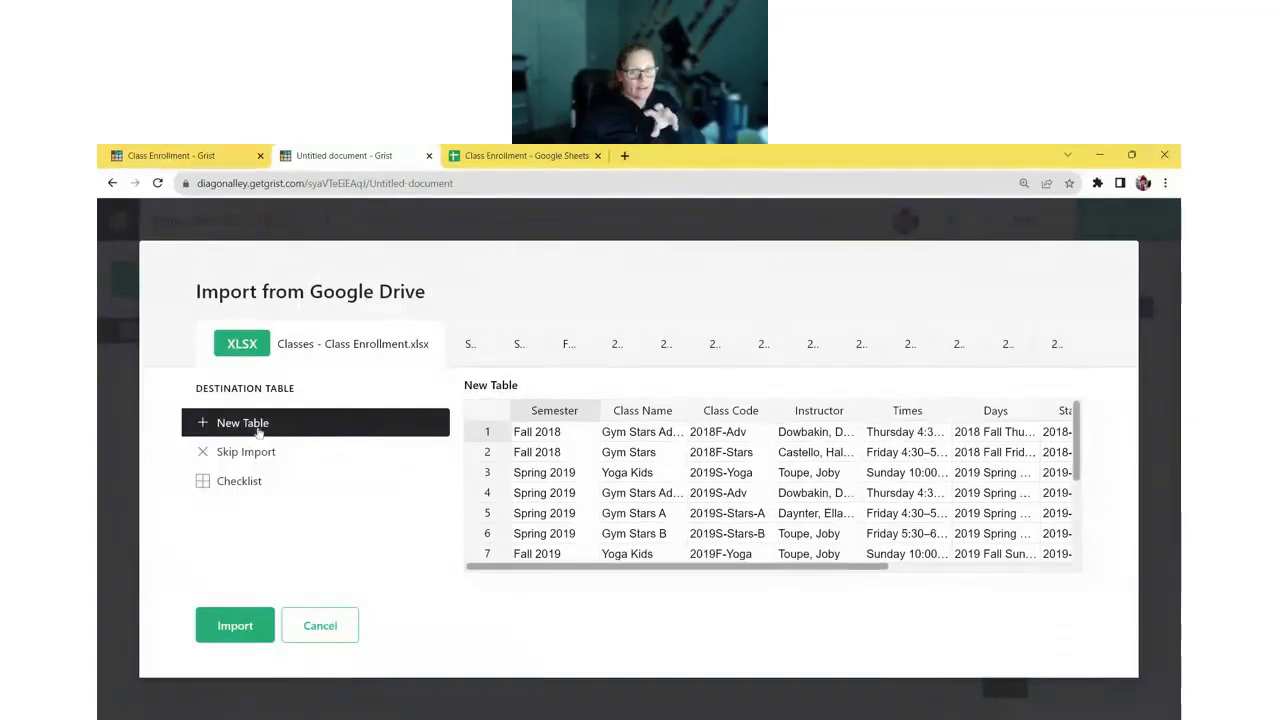
- Set the Classes sheet to import as a new table instead of into Checklist
click(283, 492)
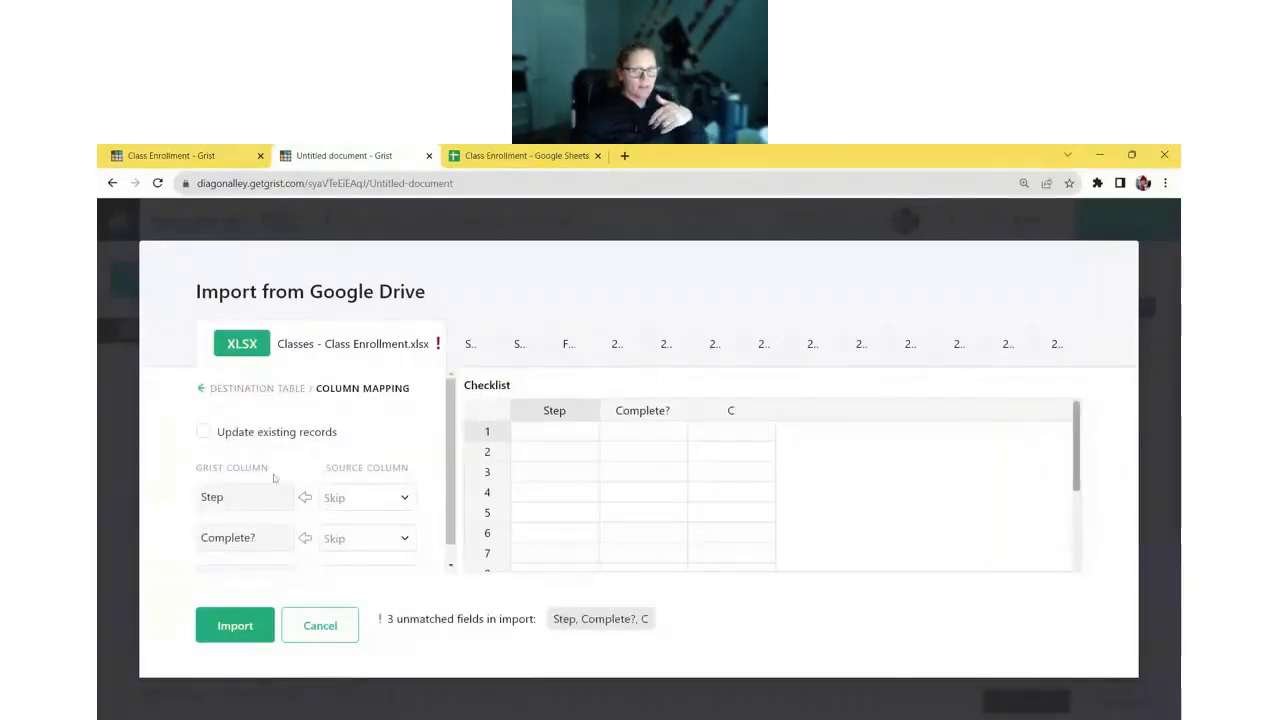
click(204, 390)
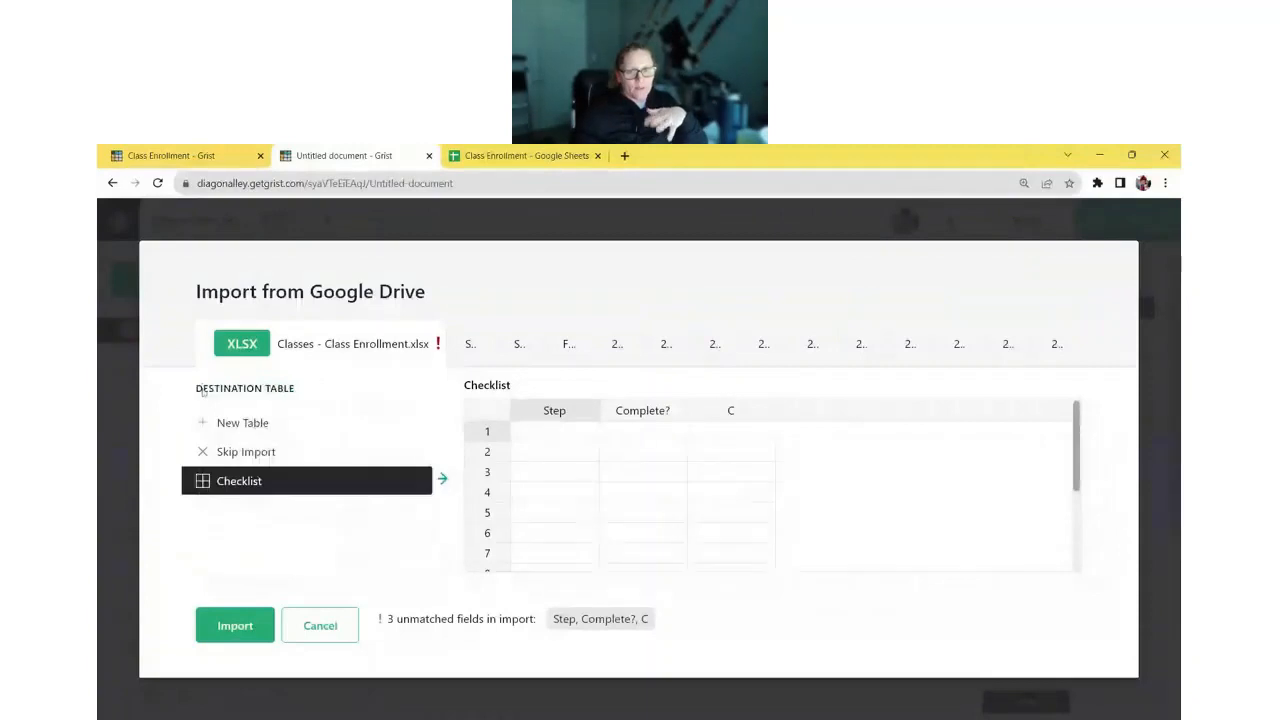
click(260, 429)
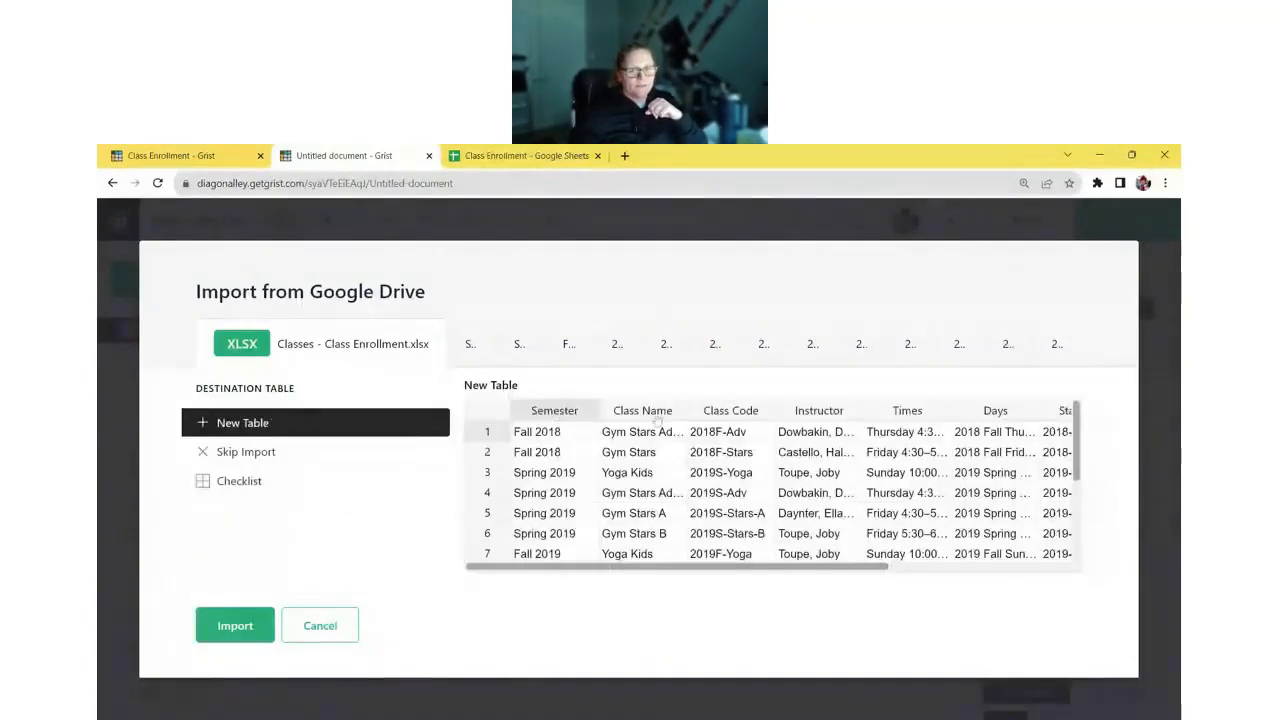
- Preview the Staff, Students, Families and 2018F-Adv sheets, each as new tables
click(470, 345)
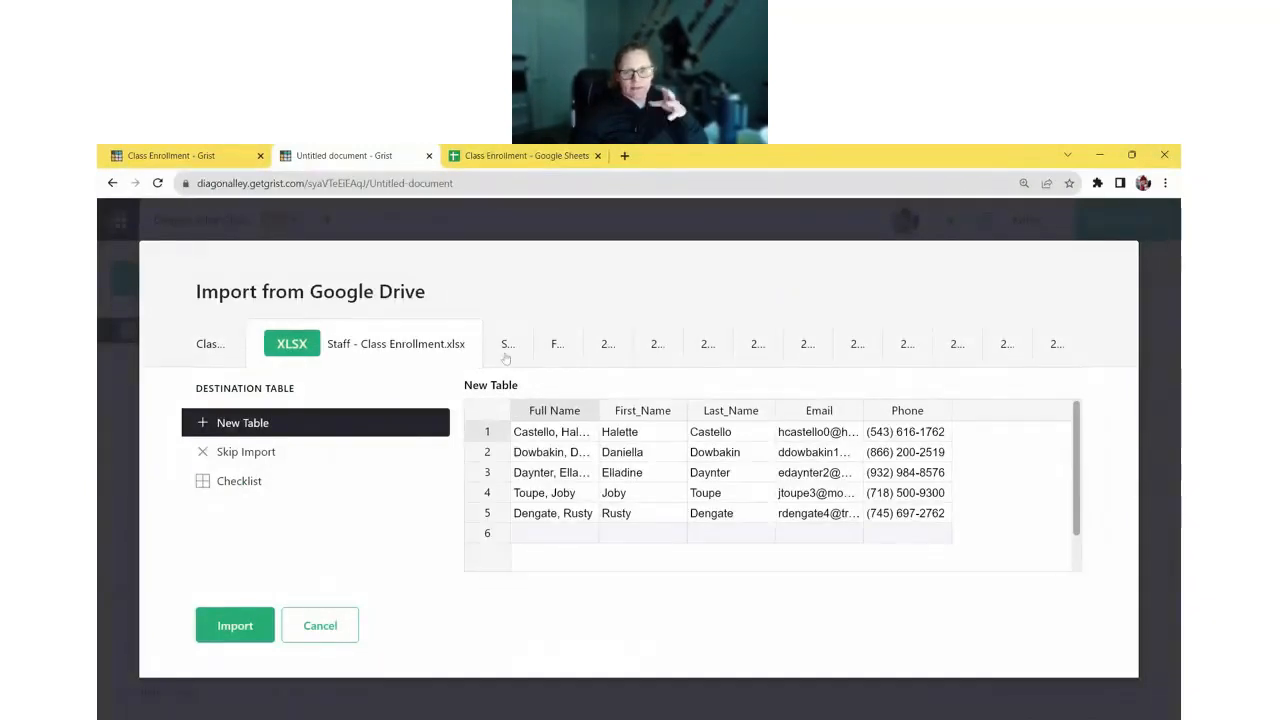
click(506, 346)
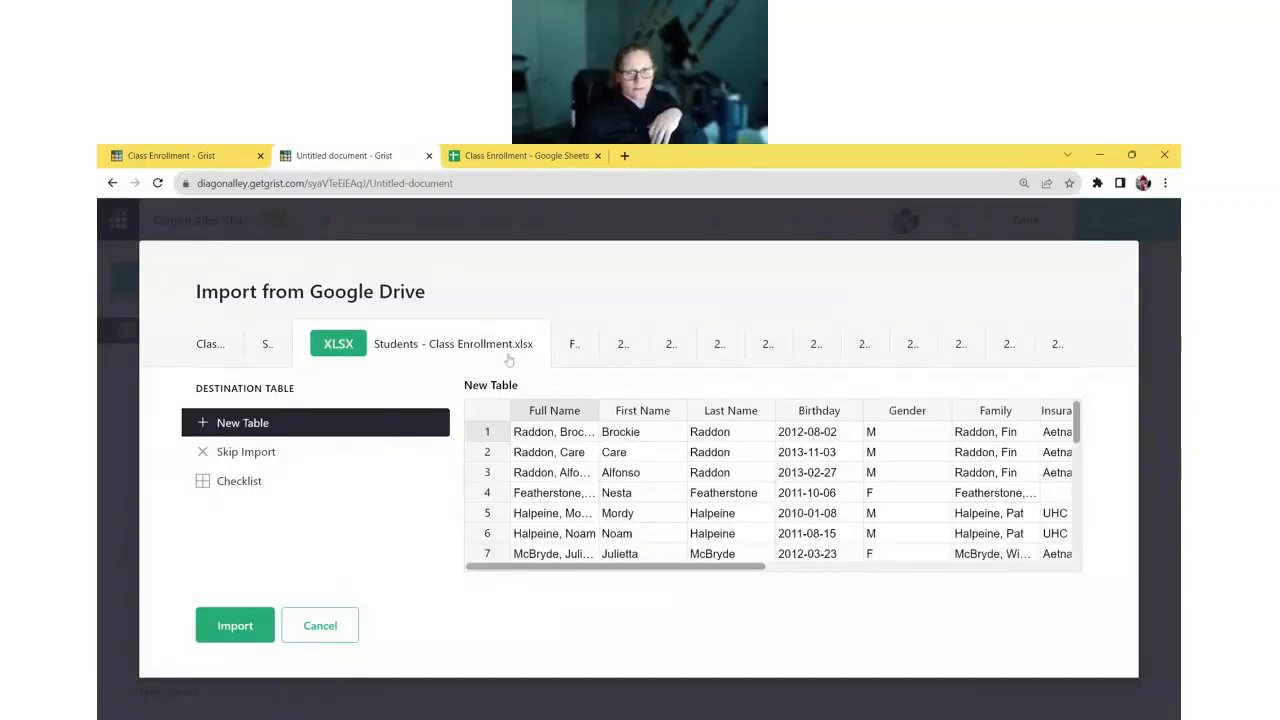
click(578, 347)
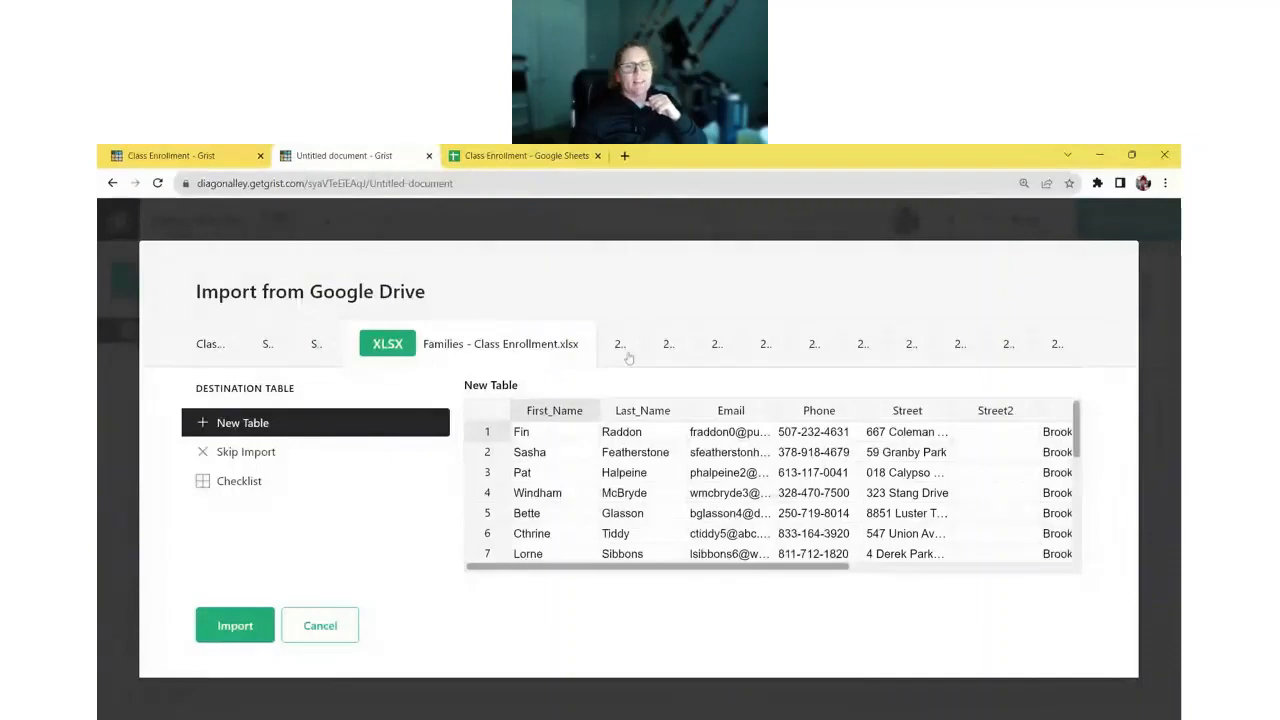
click(627, 355)
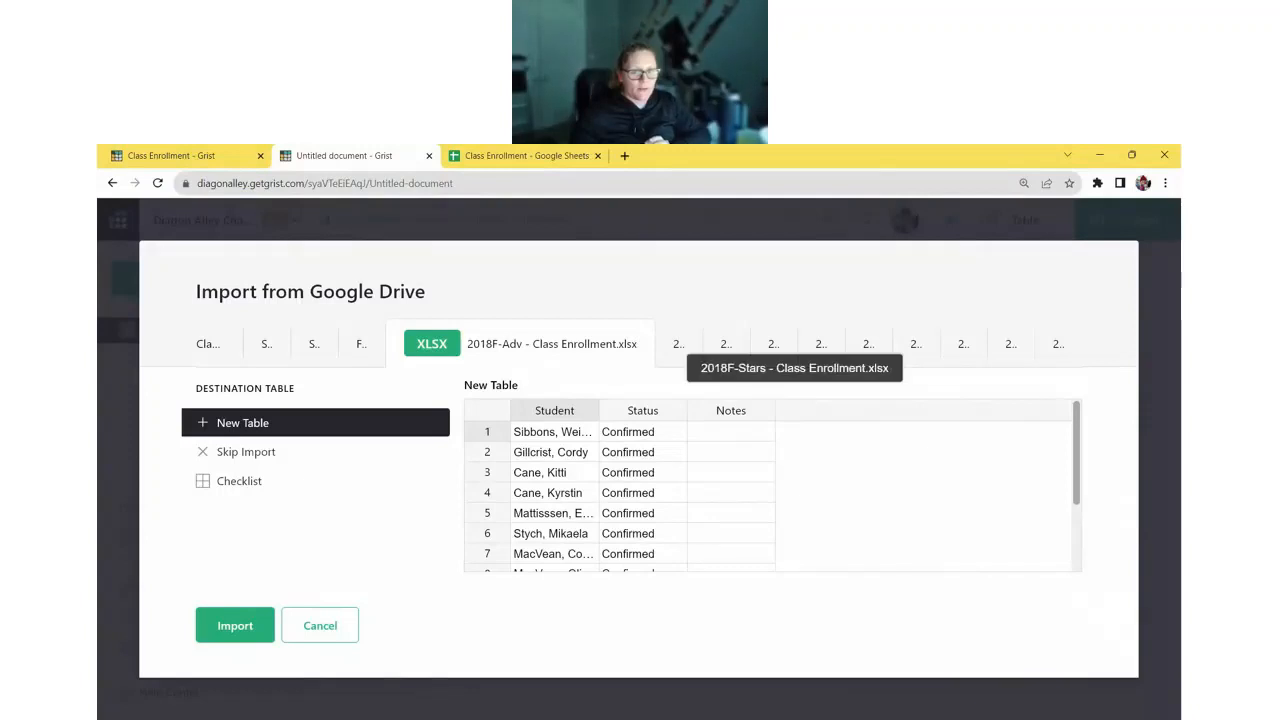
- Skip importing the 2018F-Stars sheet and the 2019 Spring class sheets
click(677, 344)
click(340, 452)
click(731, 346)
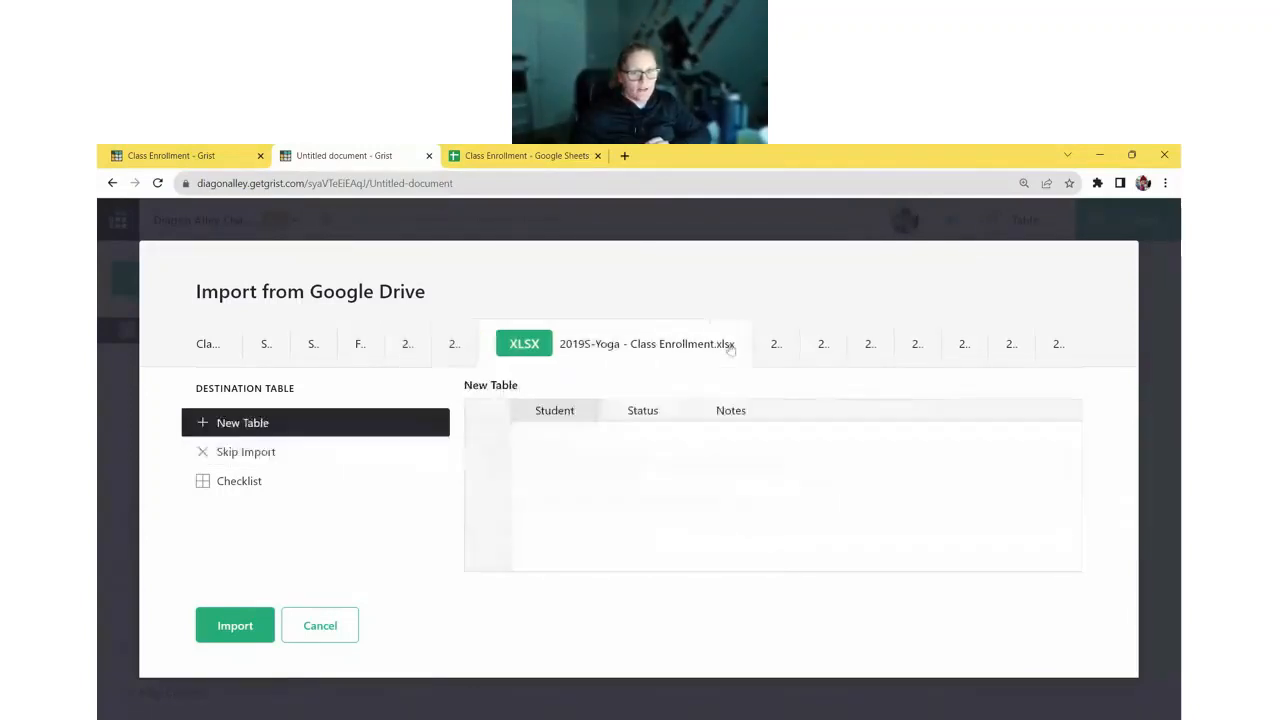
click(309, 450)
click(775, 346)
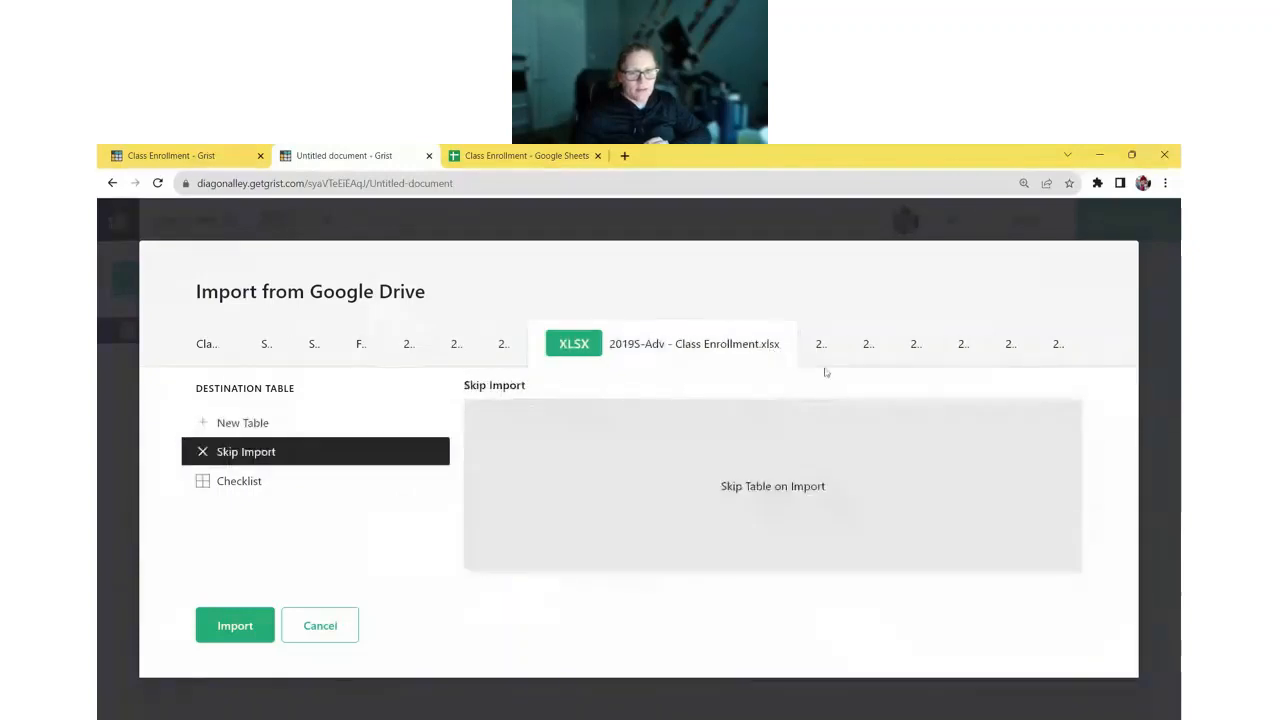
click(822, 350)
click(300, 451)
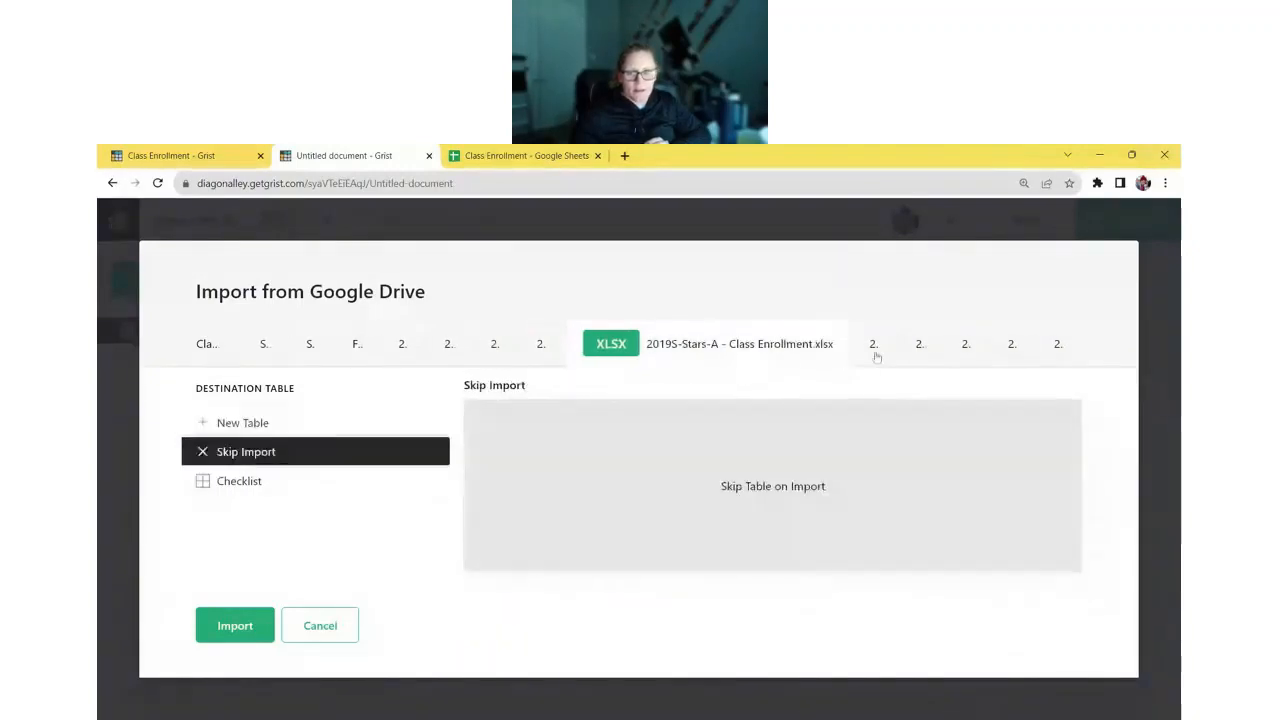
click(874, 346)
click(360, 451)
- Skip the 2019F-Yoga, 2019F-Adv, 2019F-Stars-A and 2019F-Stars-B sheets and run the import
click(916, 345)
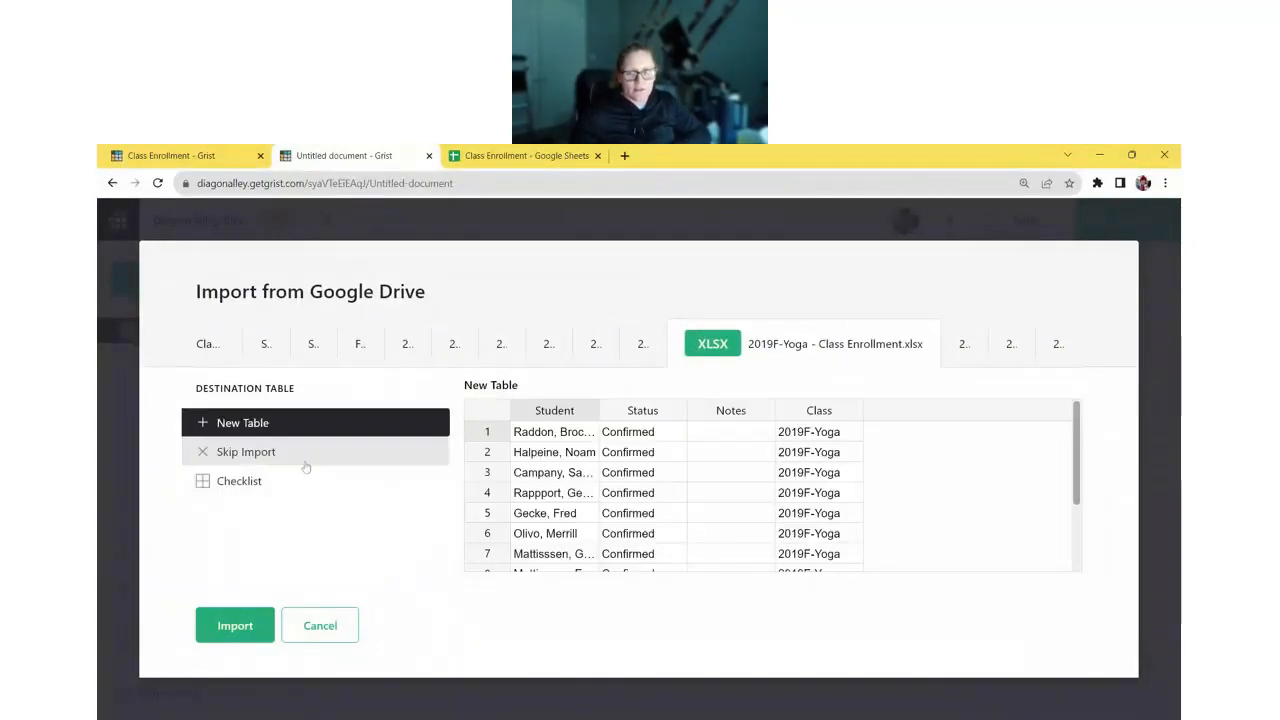
click(320, 453)
click(963, 343)
click(323, 450)
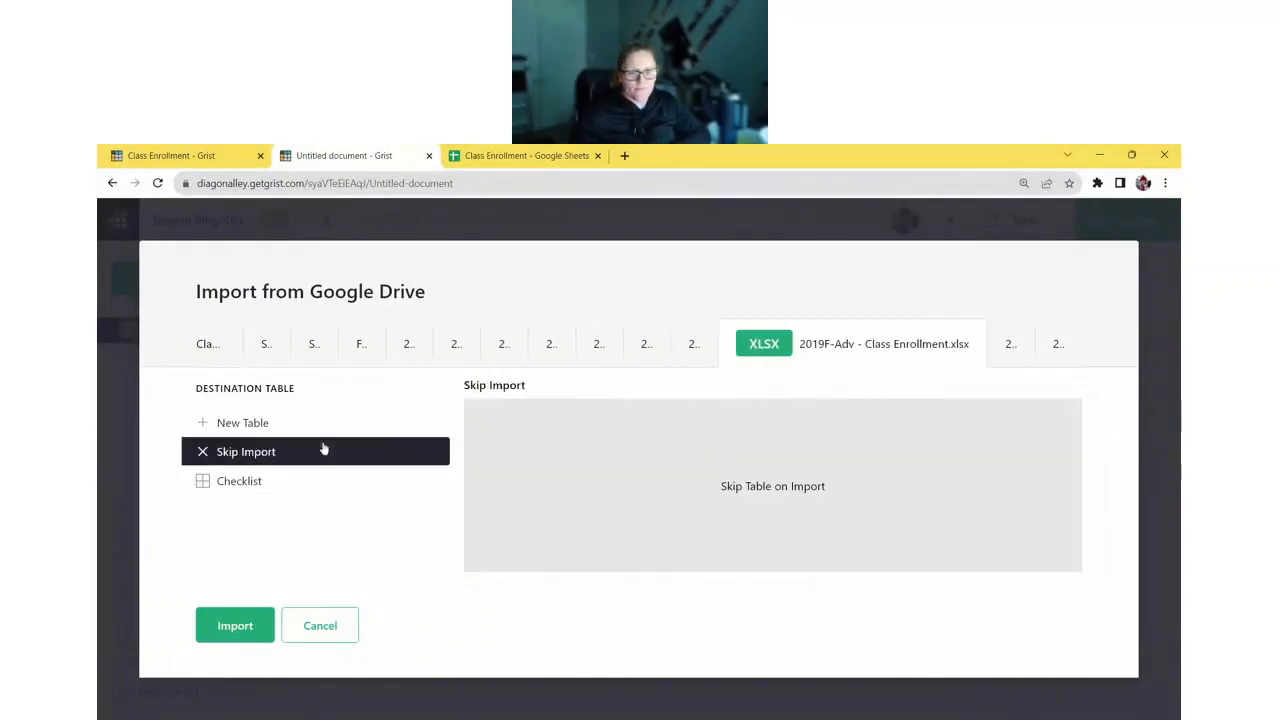
click(1010, 345)
click(323, 452)
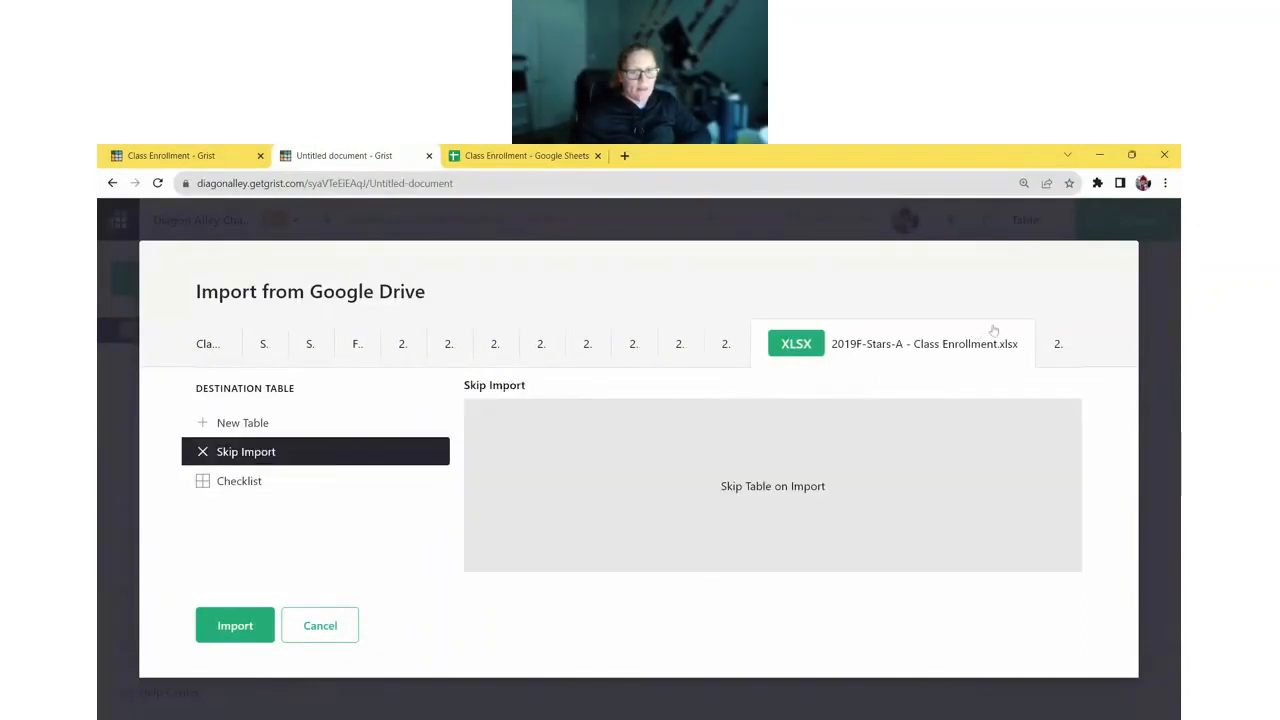
click(1057, 343)
click(316, 456)
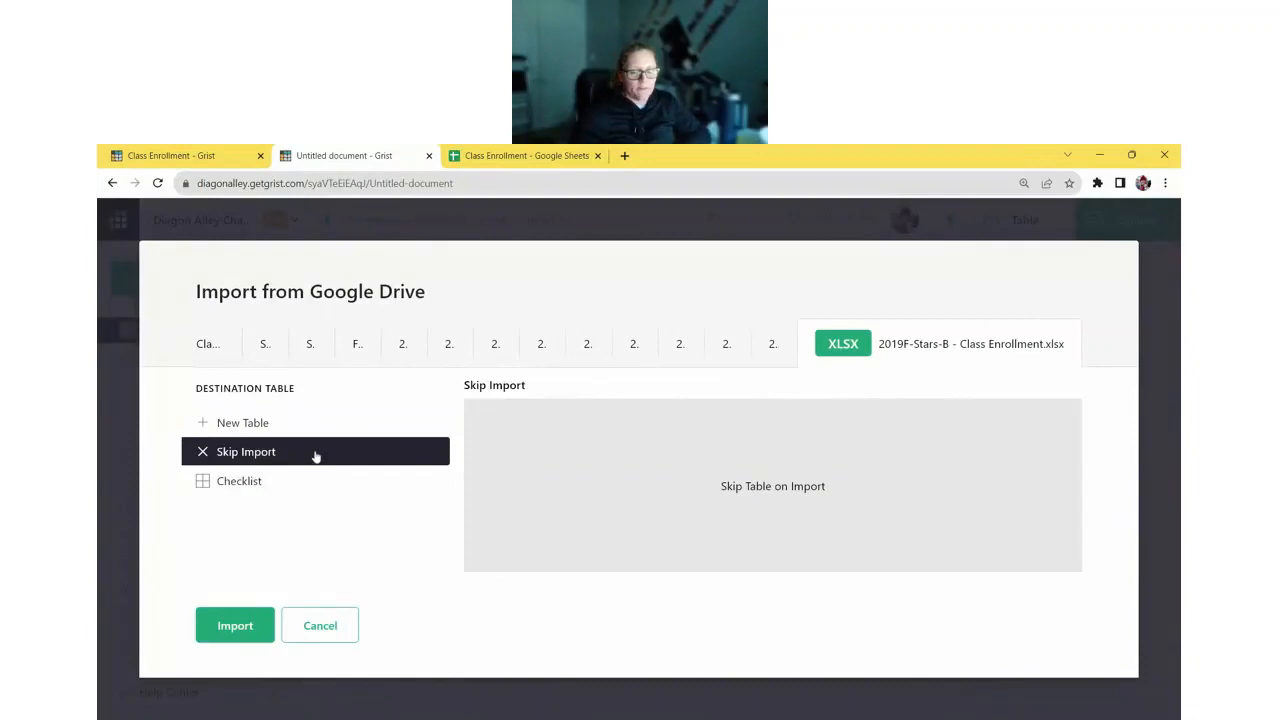
click(228, 622)
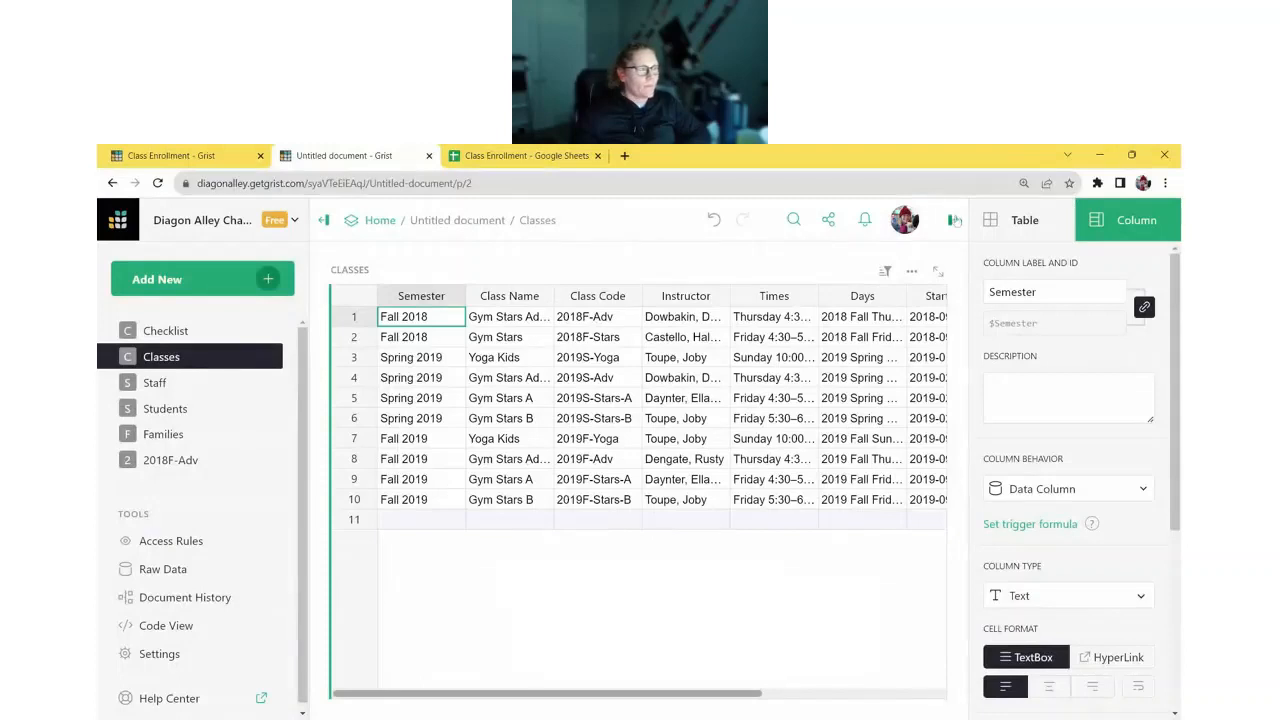
- Tick Complete? for the Import Tables step in the Checklist, then return to Classes
click(956, 221)
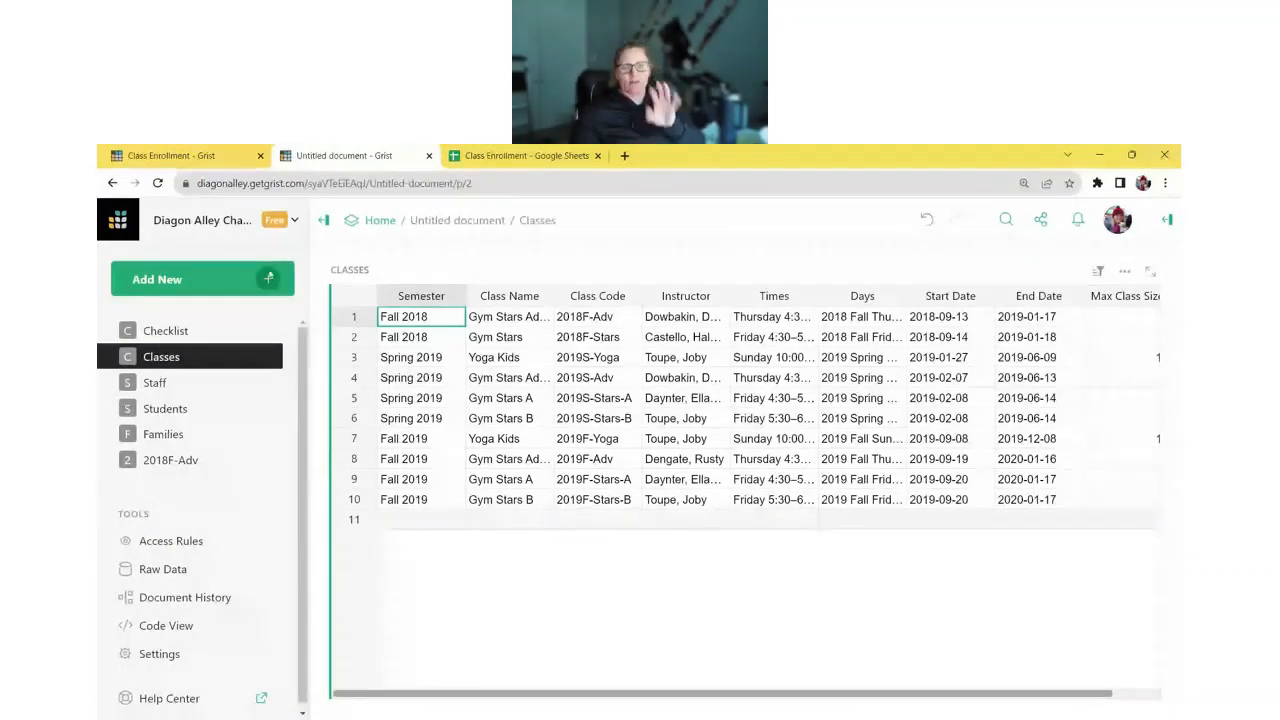
click(272, 328)
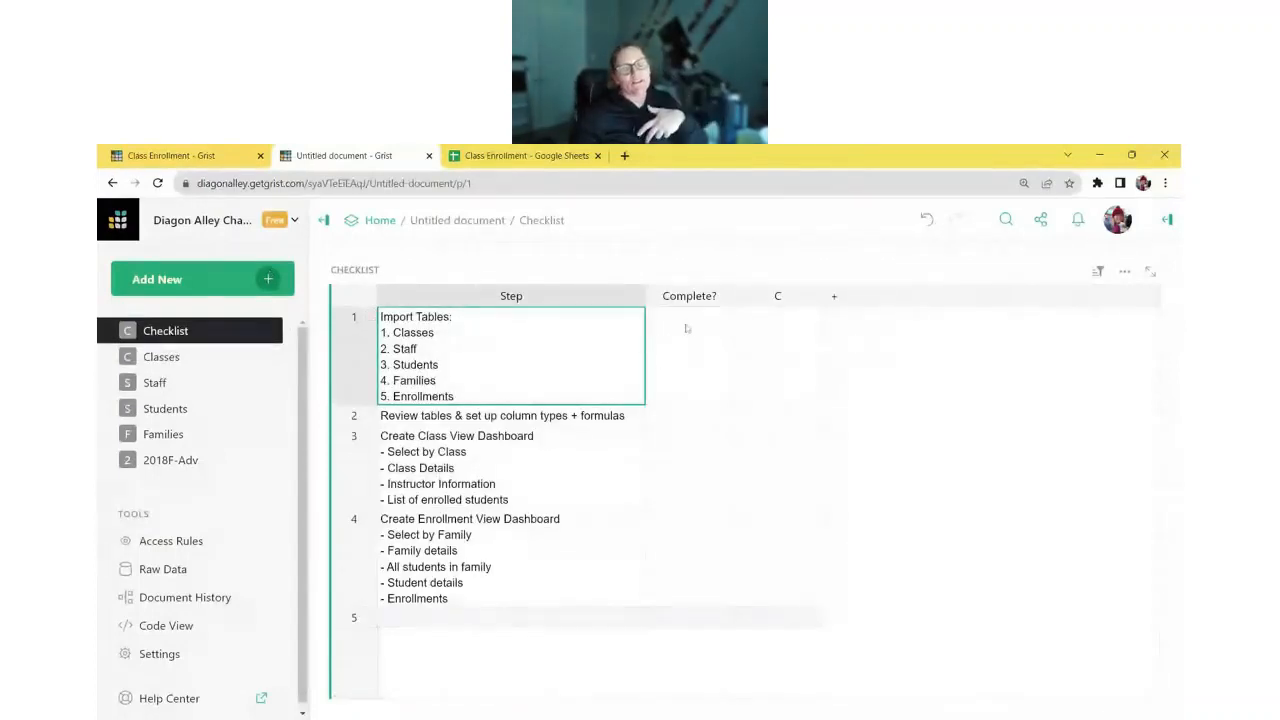
click(690, 326)
click(690, 318)
click(573, 418)
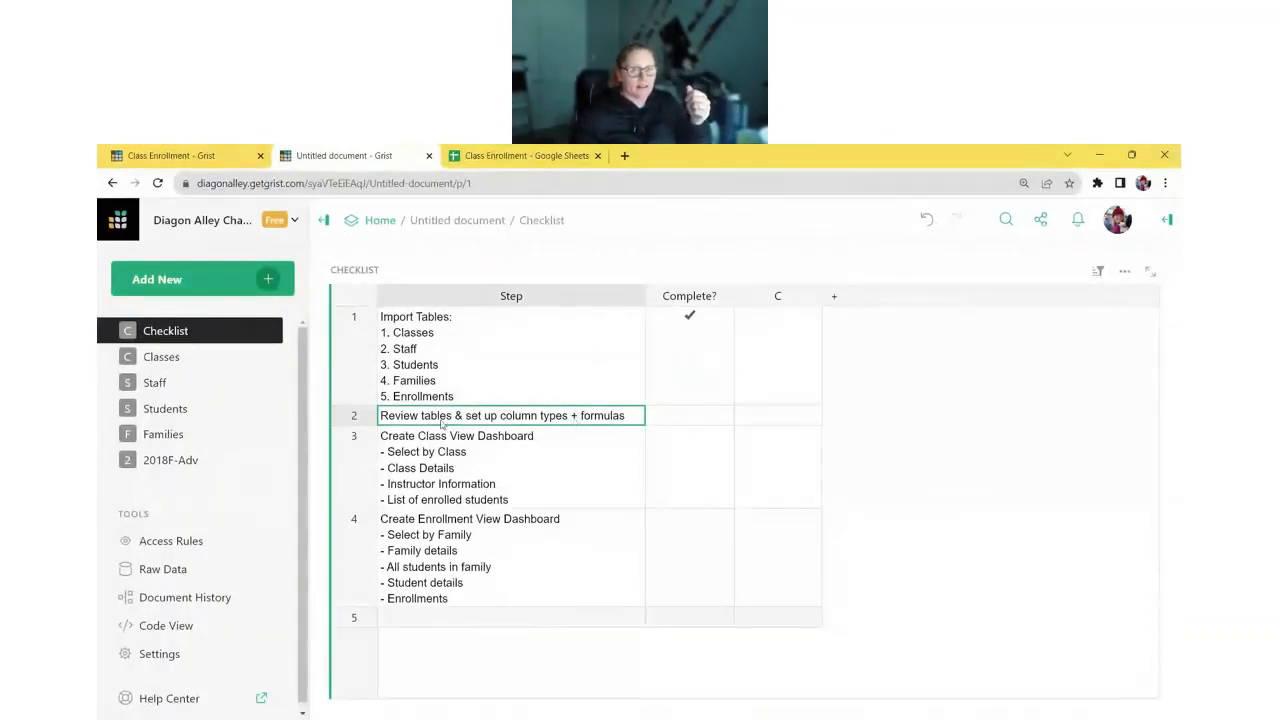
click(217, 366)
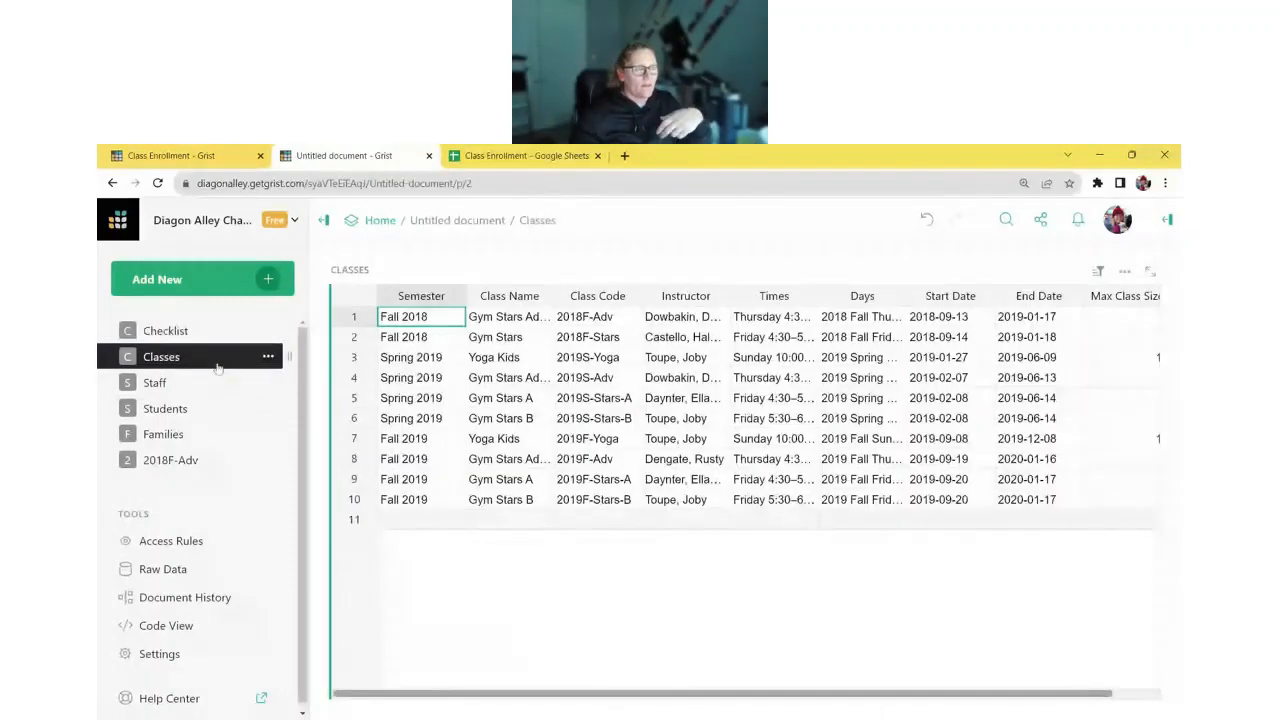
- Collapse the page list and widen the Classes Instructor column to show full instructor names
click(324, 220)
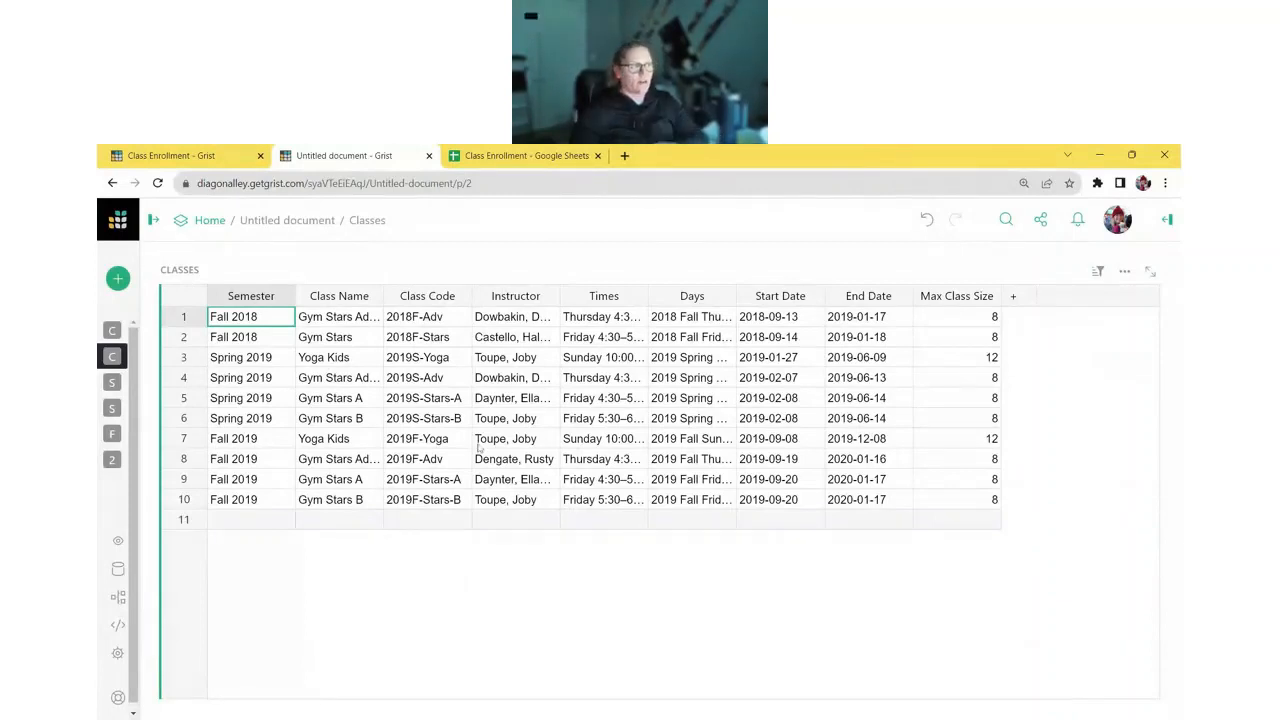
drag(562, 297, 611, 297)
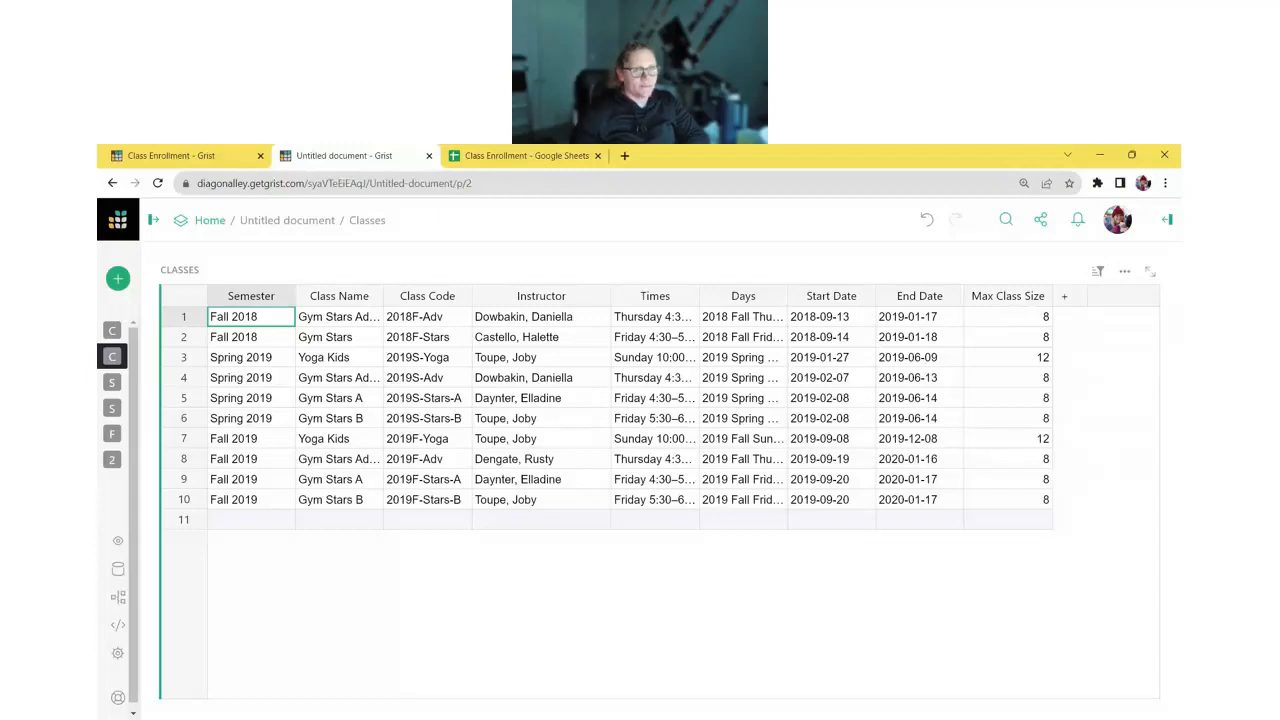
click(257, 298)
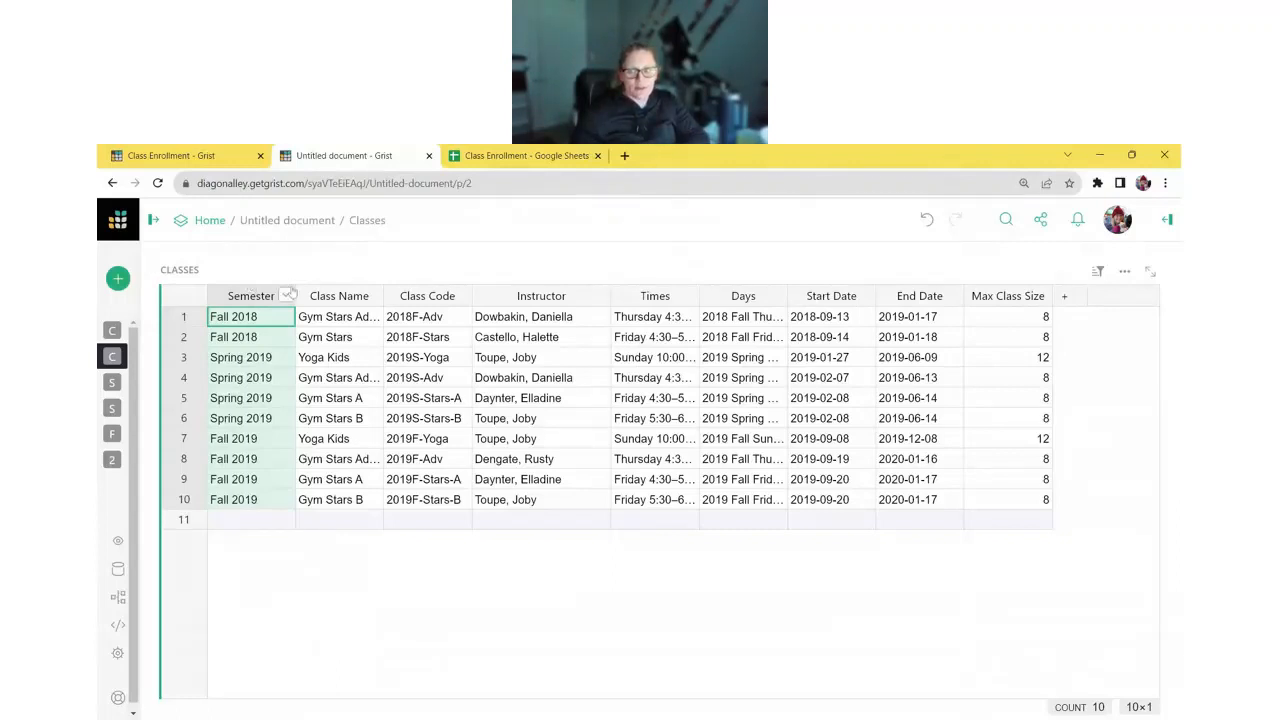
- Convert Semester to a Choice column with Fall 2018, Spring 2019 and Fall 2019
click(1160, 222)
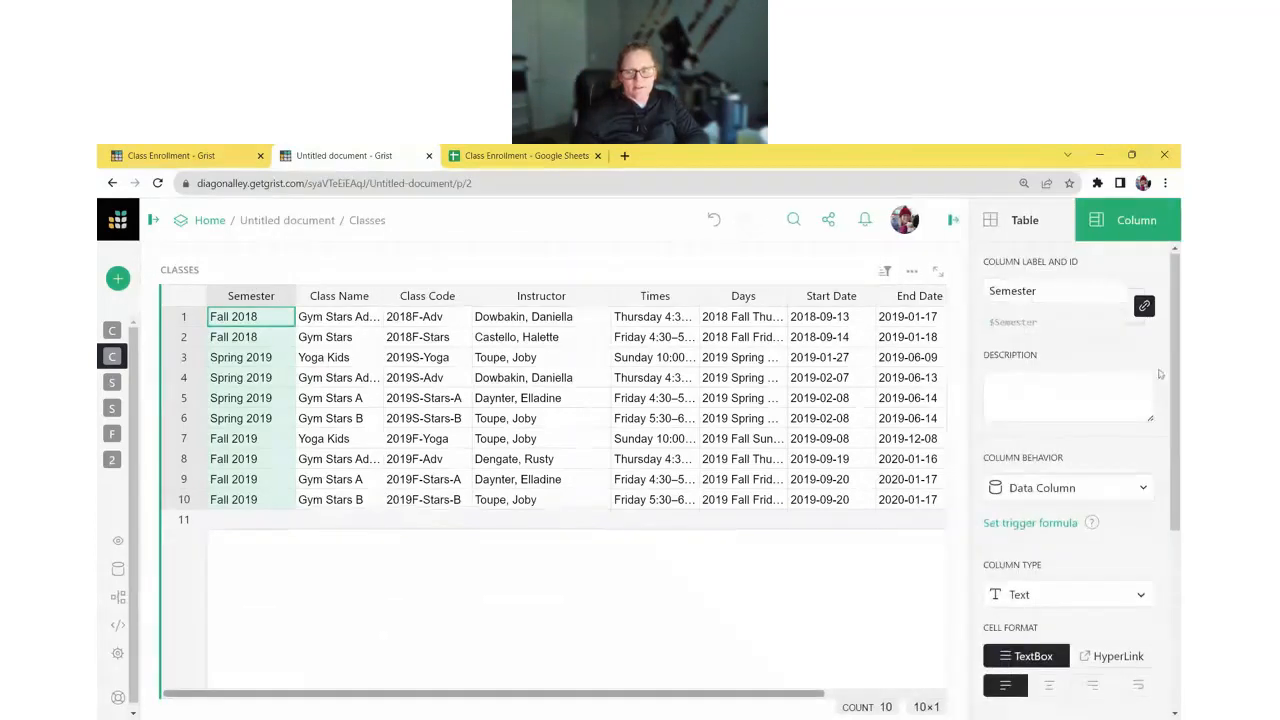
scroll(1064, 349, down, 3)
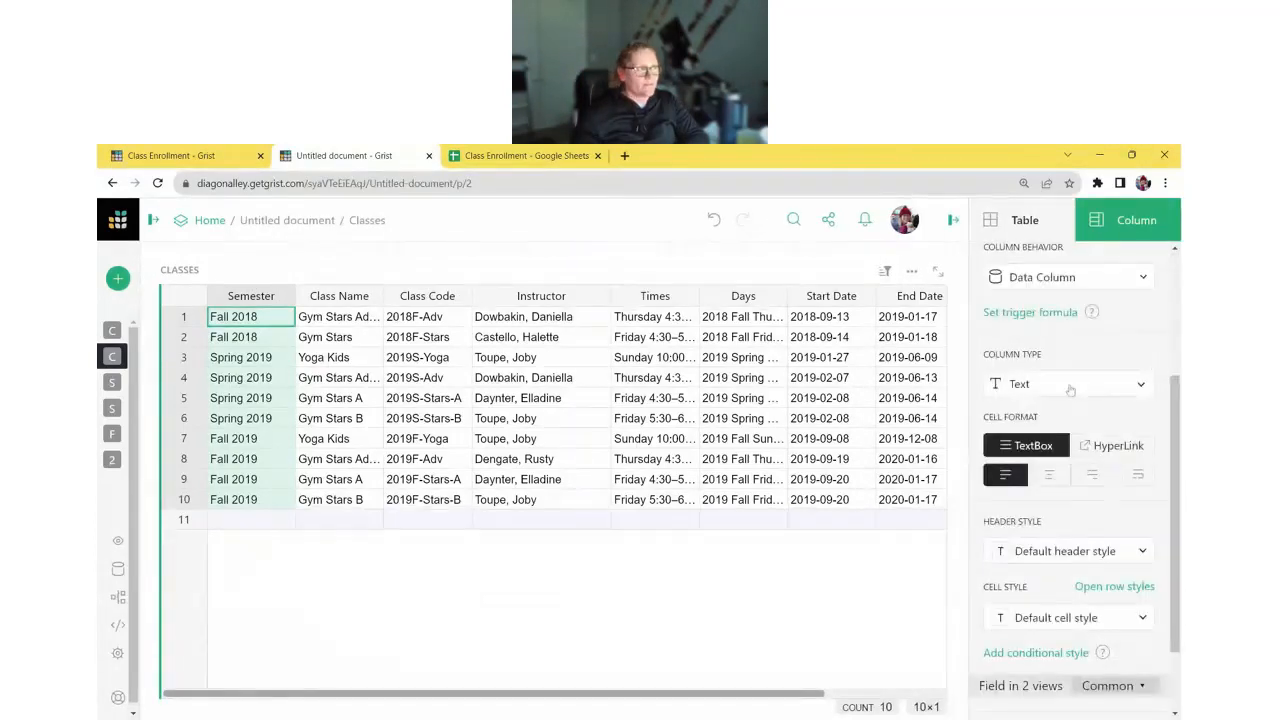
click(1068, 386)
click(1085, 426)
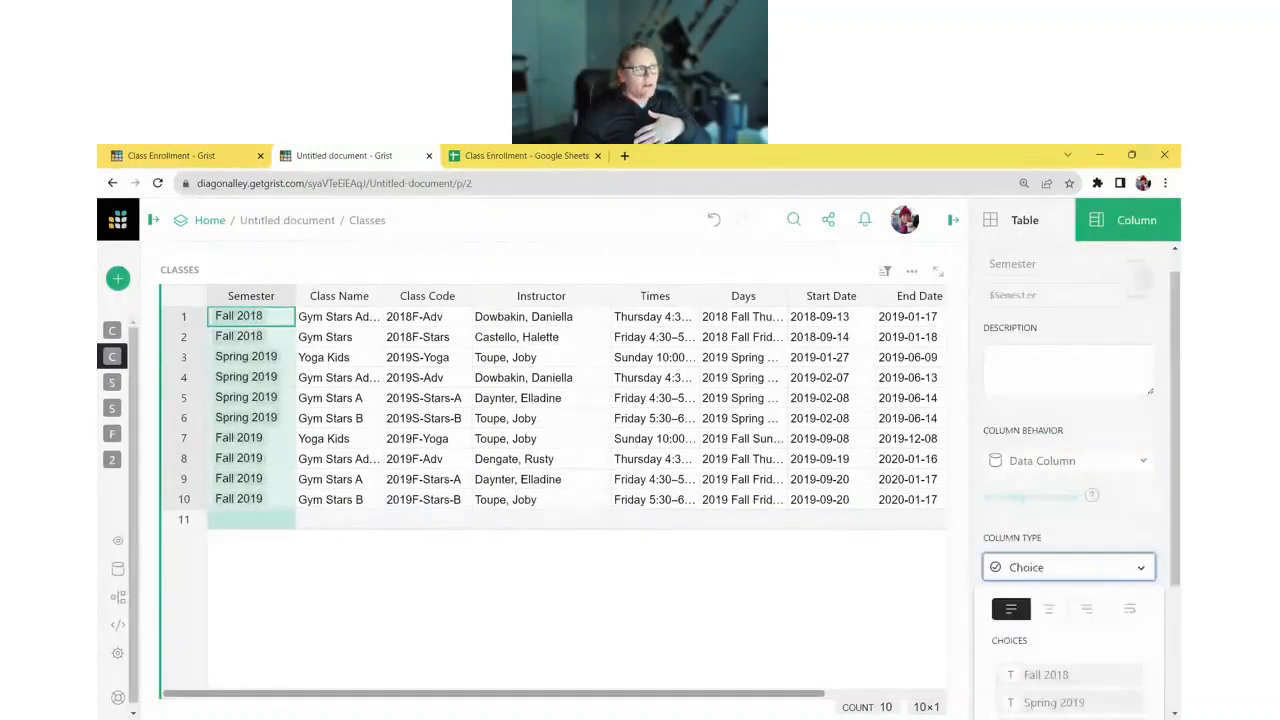
scroll(1050, 440, down, 2)
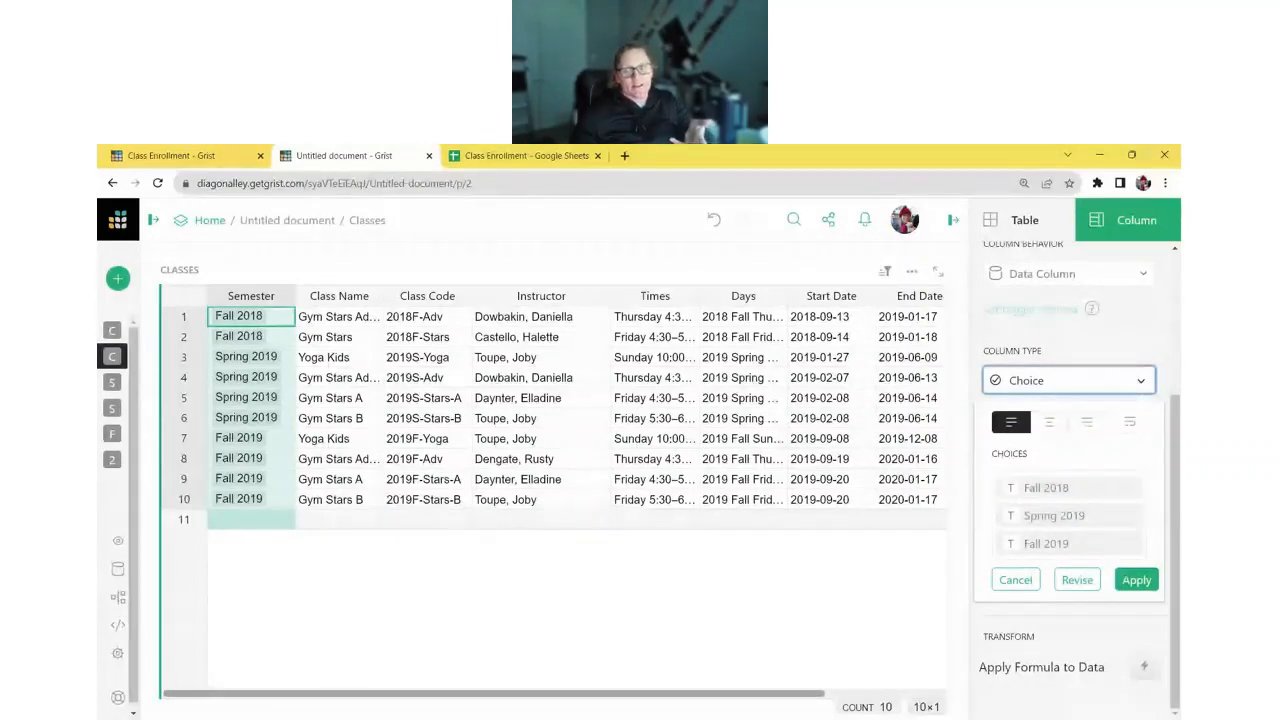
click(1132, 584)
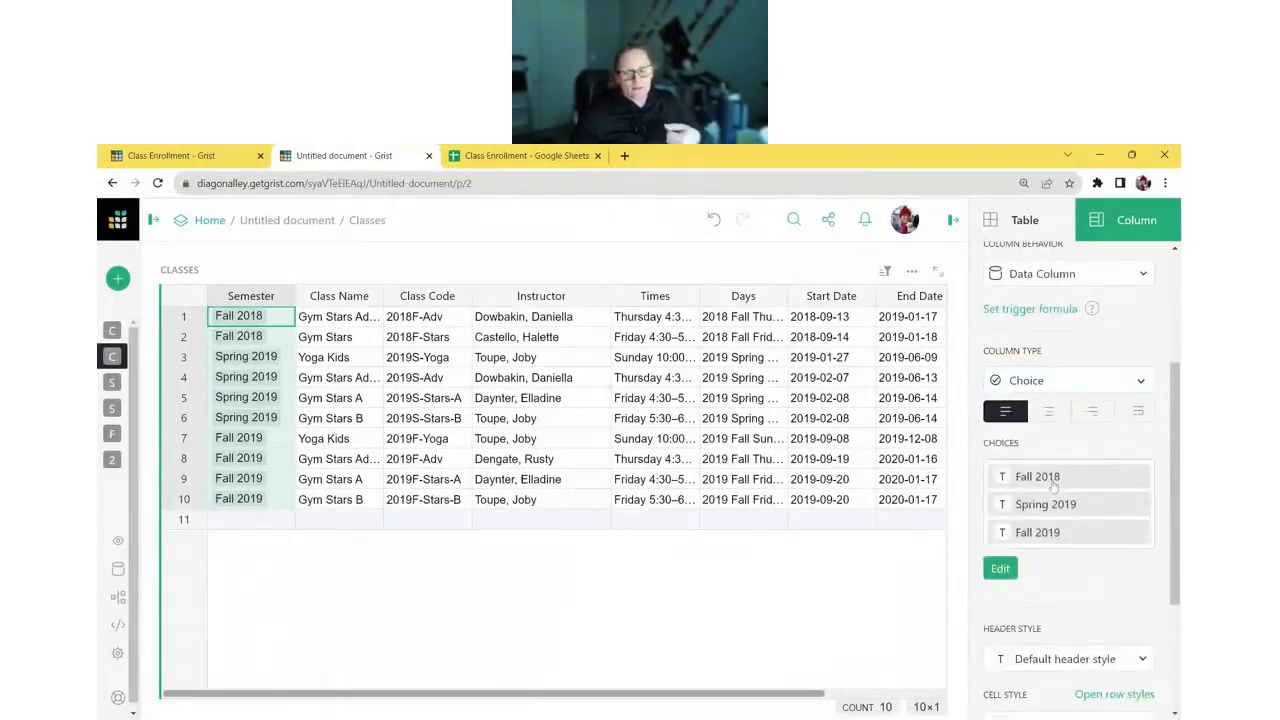
- Add Spring 2020 to the Semester column's choices
click(1001, 569)
text(S)
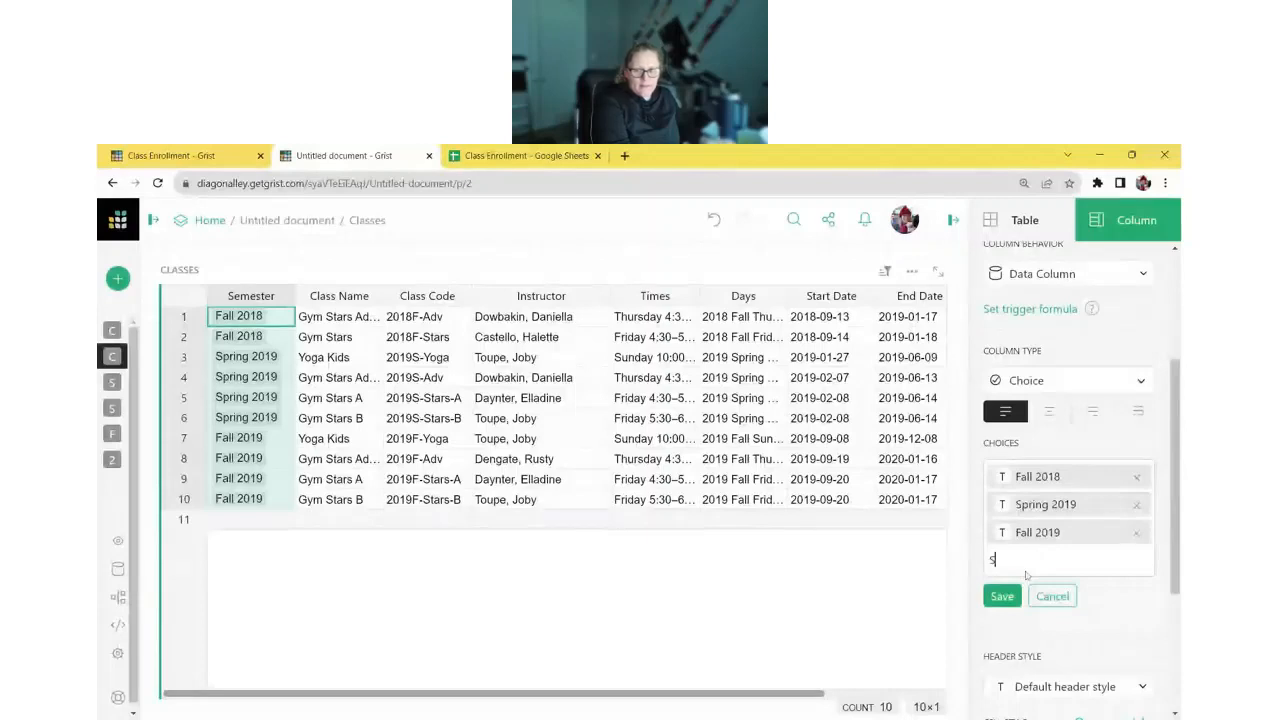
text(pring)
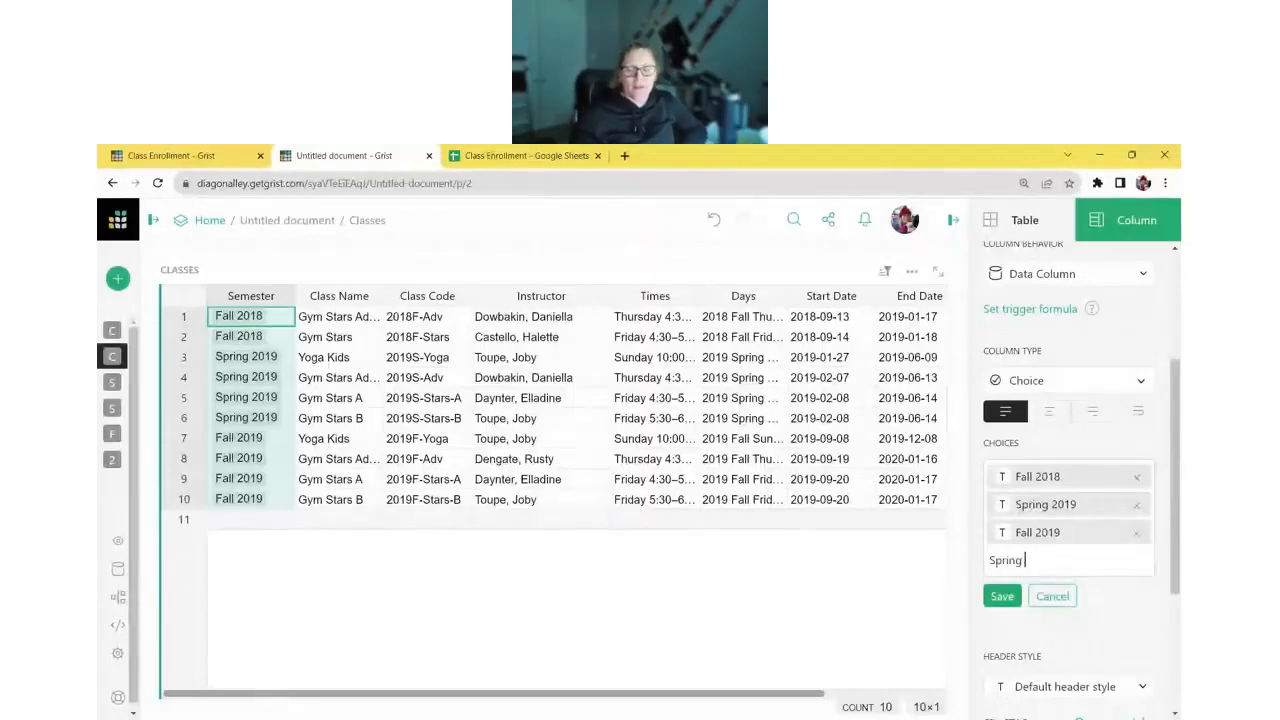
text( 2020)
key(Return)
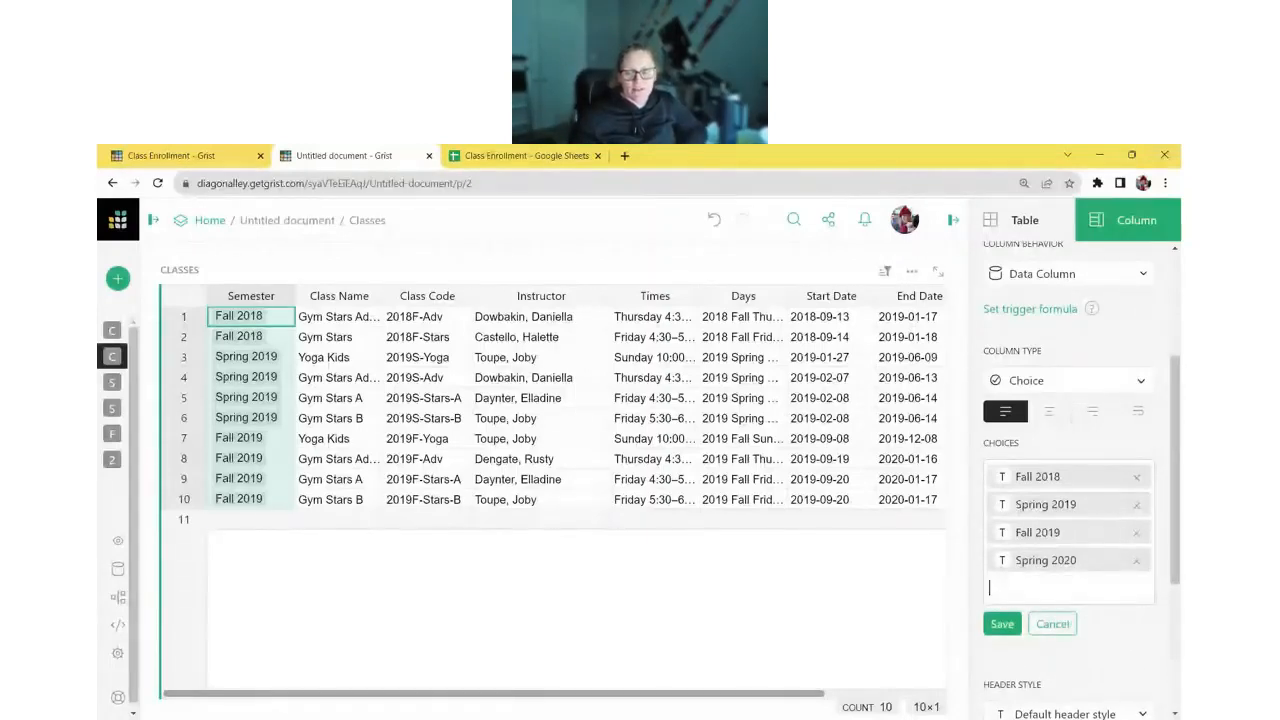
- Colour Fall 2018 orange and Spring 2019 pink with light pink text, and save the choices
click(1003, 477)
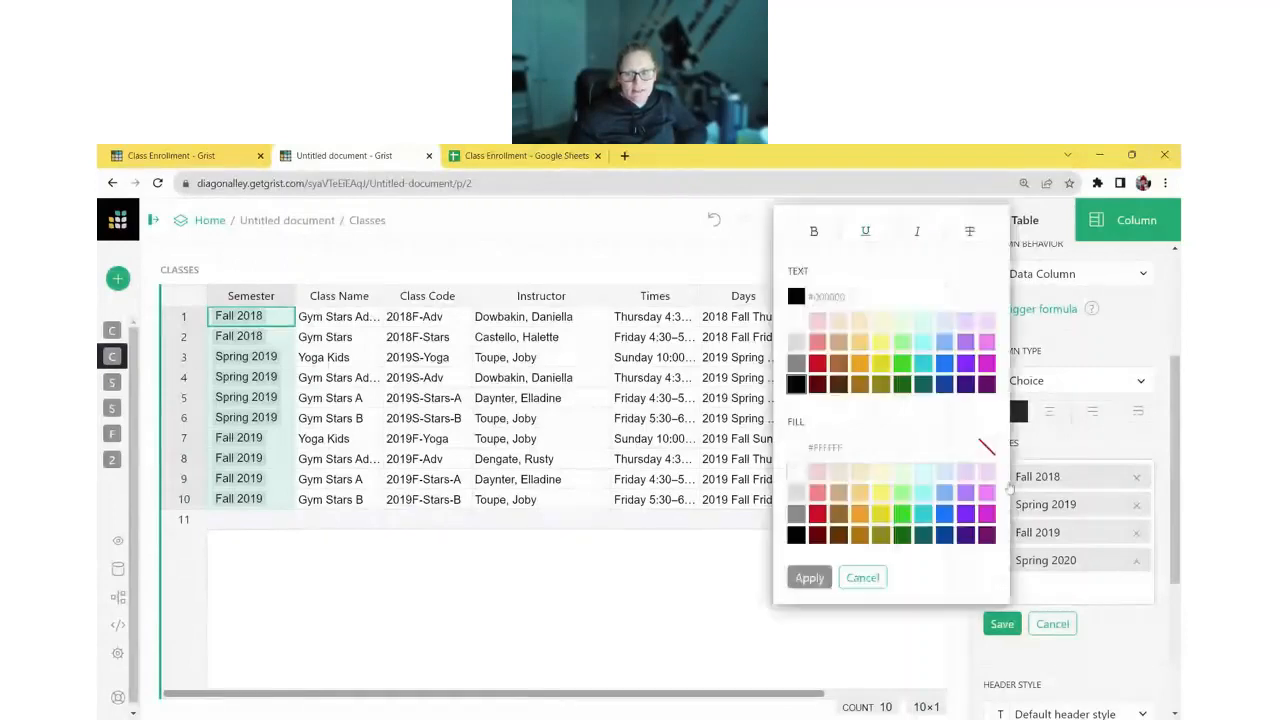
click(862, 577)
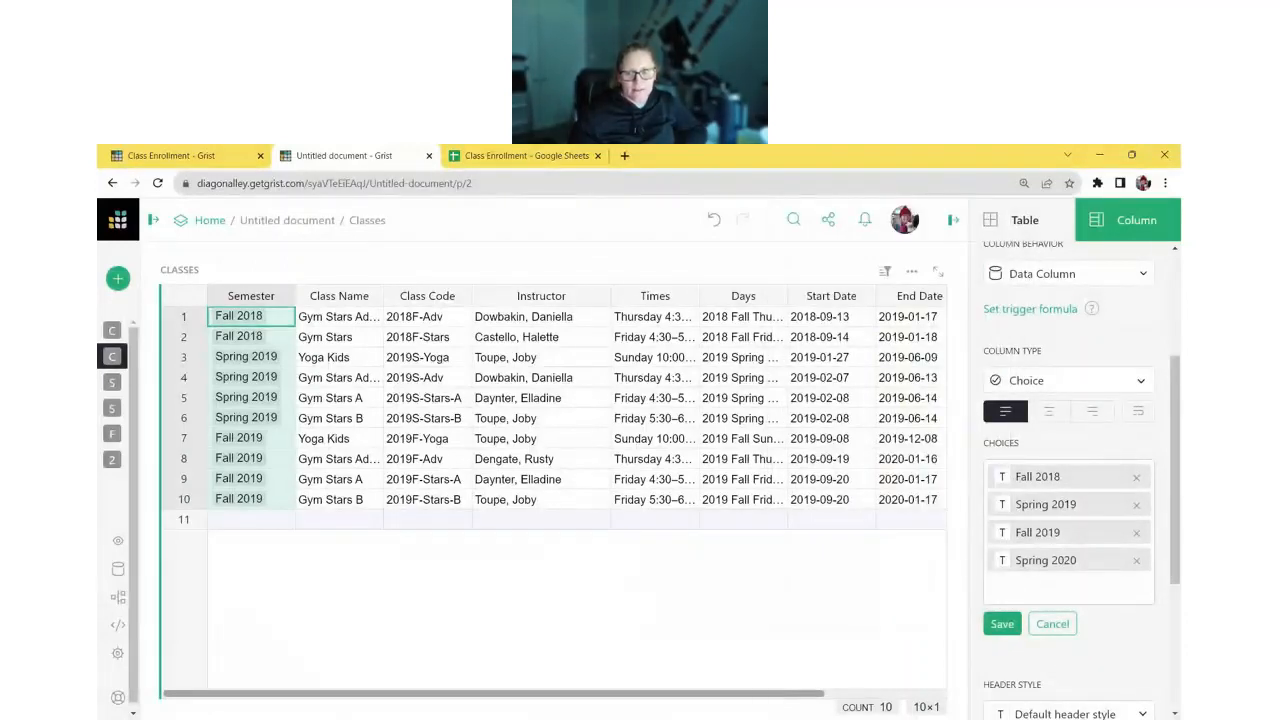
click(1006, 482)
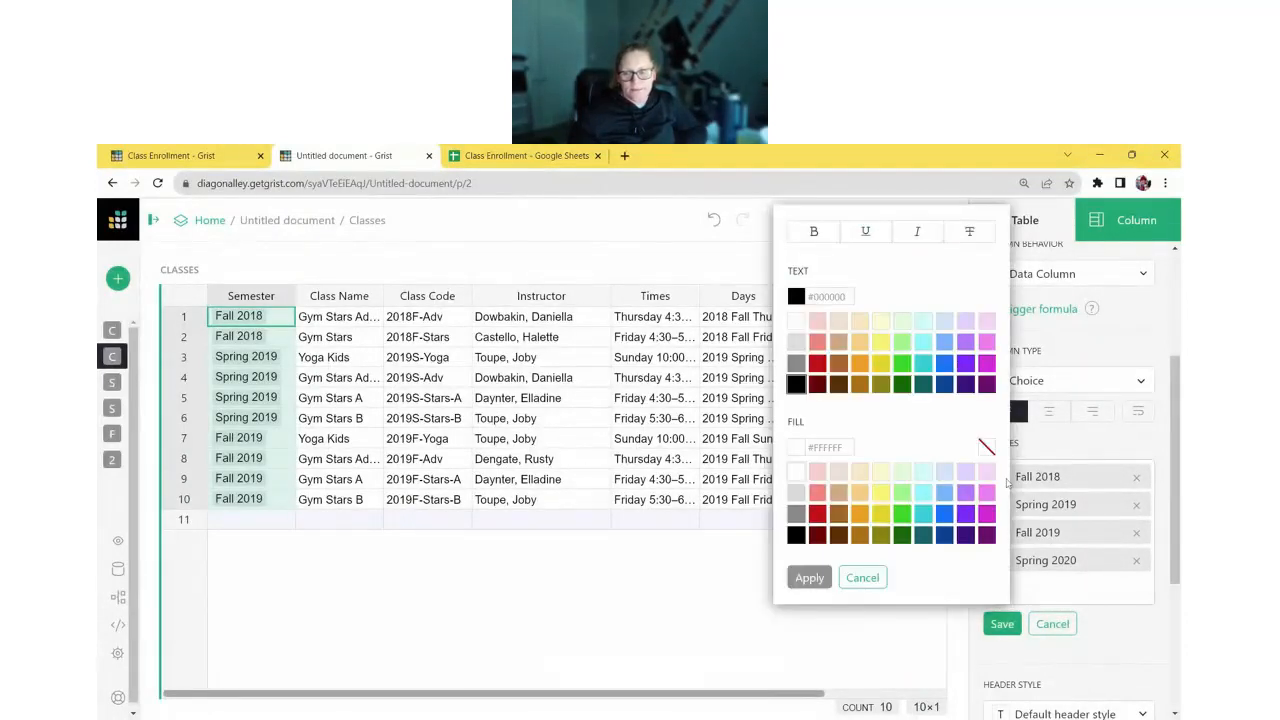
click(859, 513)
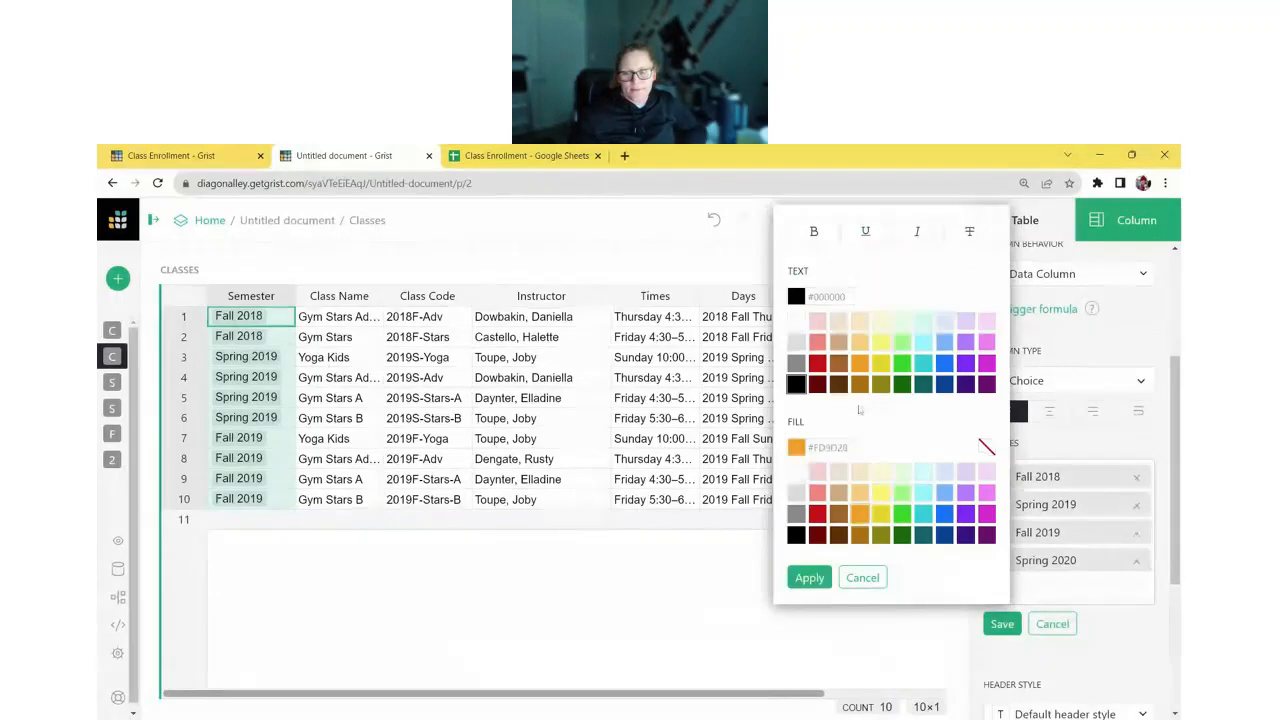
click(809, 577)
click(1006, 507)
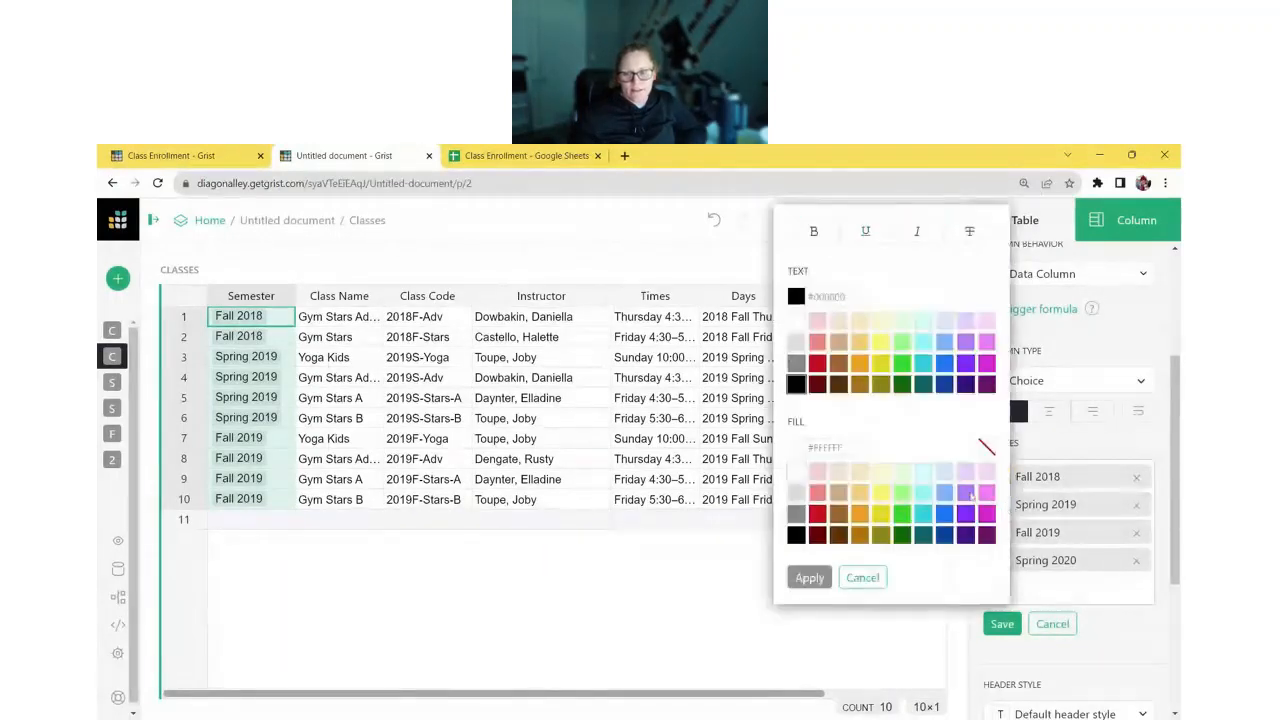
click(986, 492)
click(986, 321)
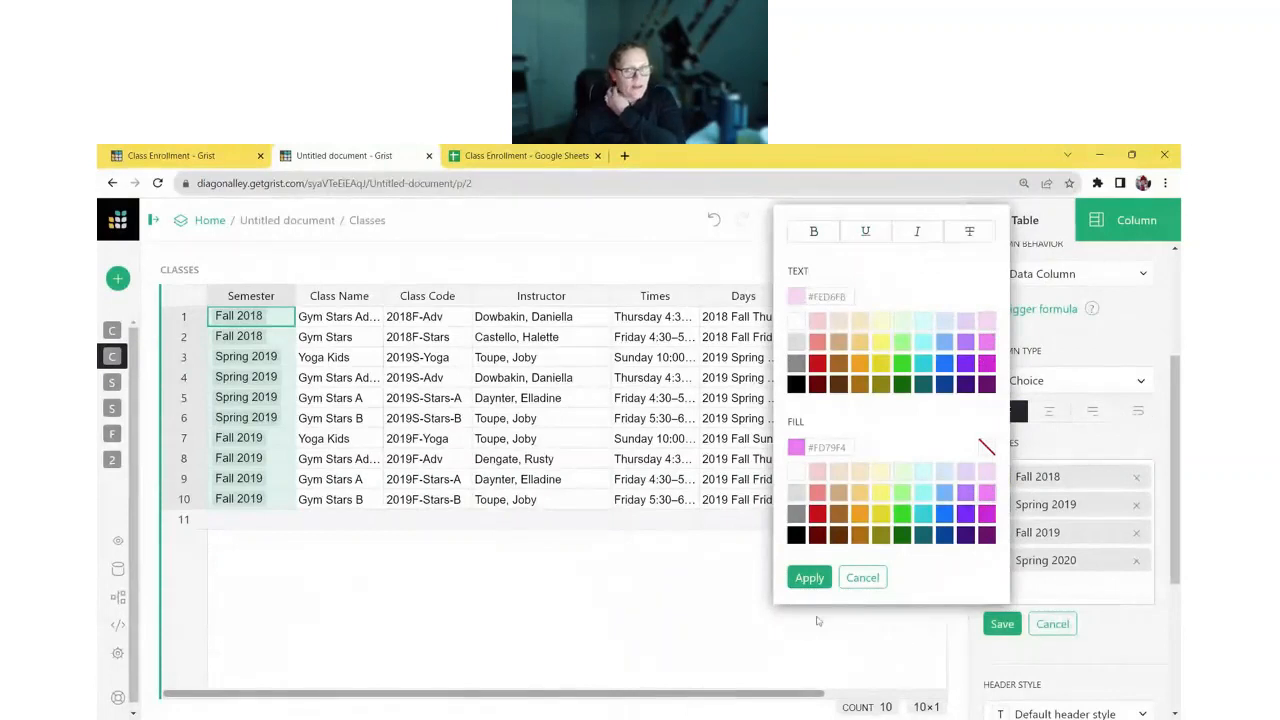
click(809, 577)
click(1002, 624)
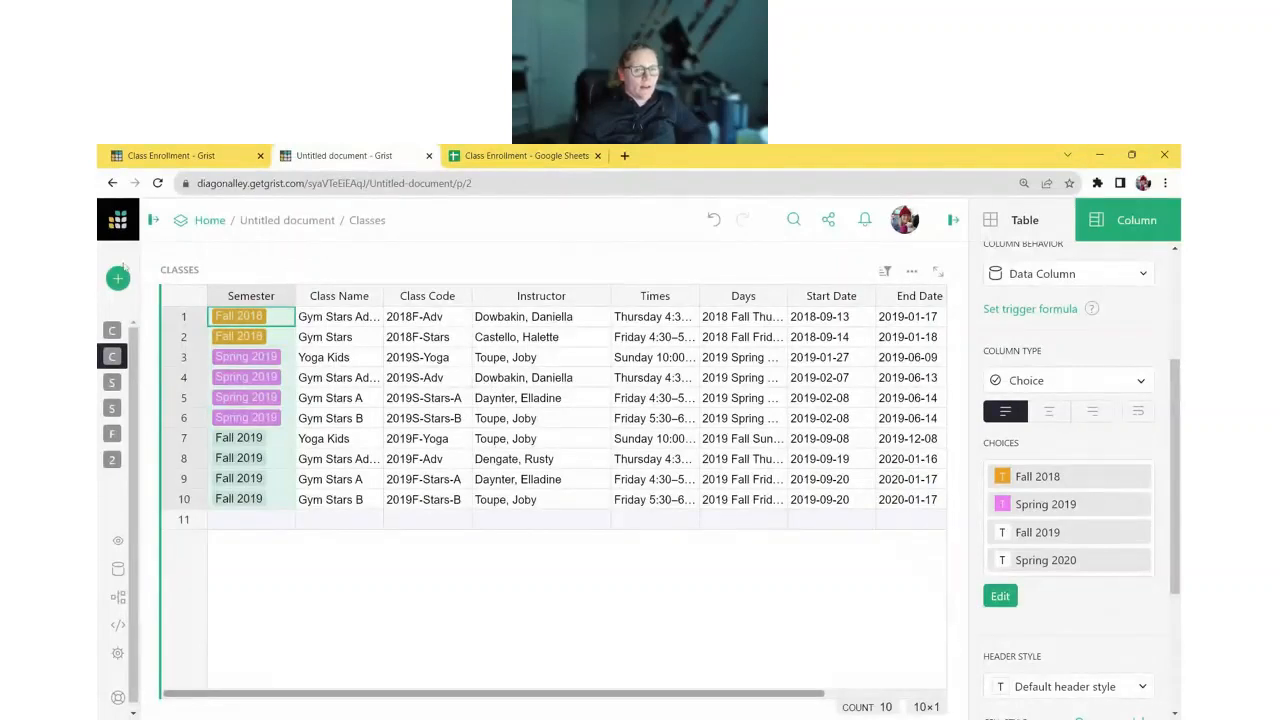
- Enter a trial Semester value 'fall' in empty row 11 of Classes
click(250, 519)
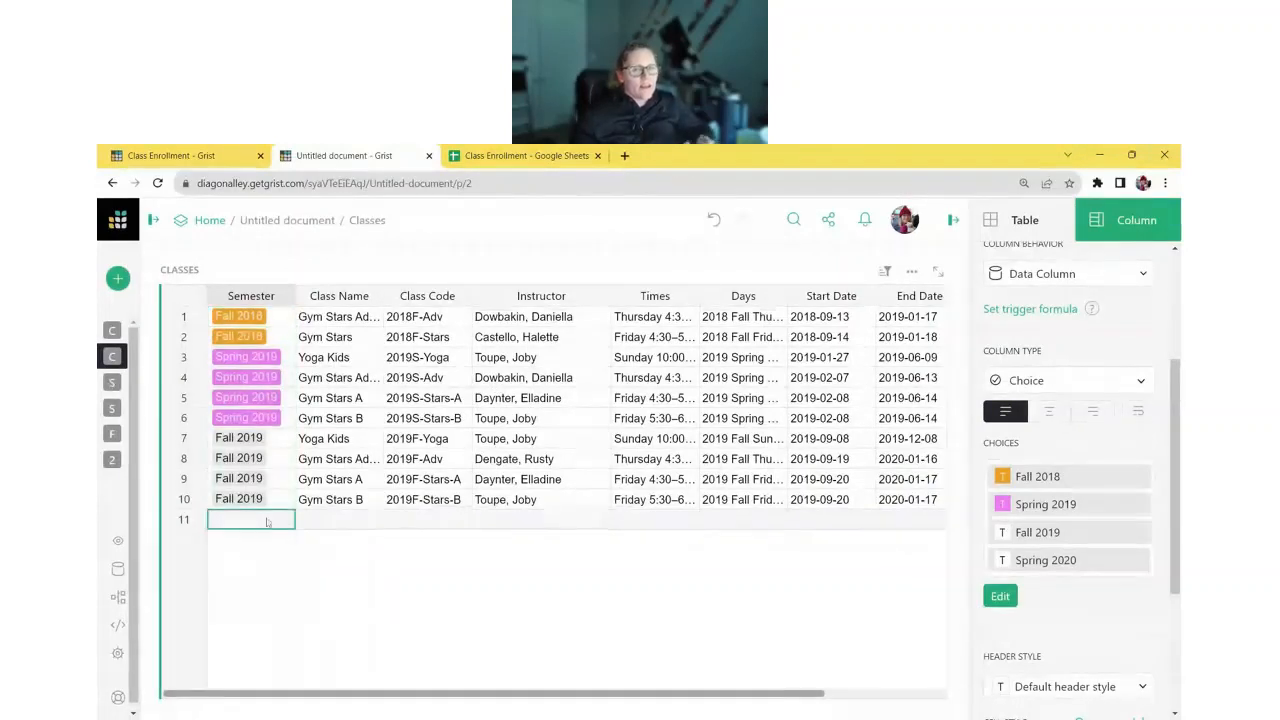
key(Return)
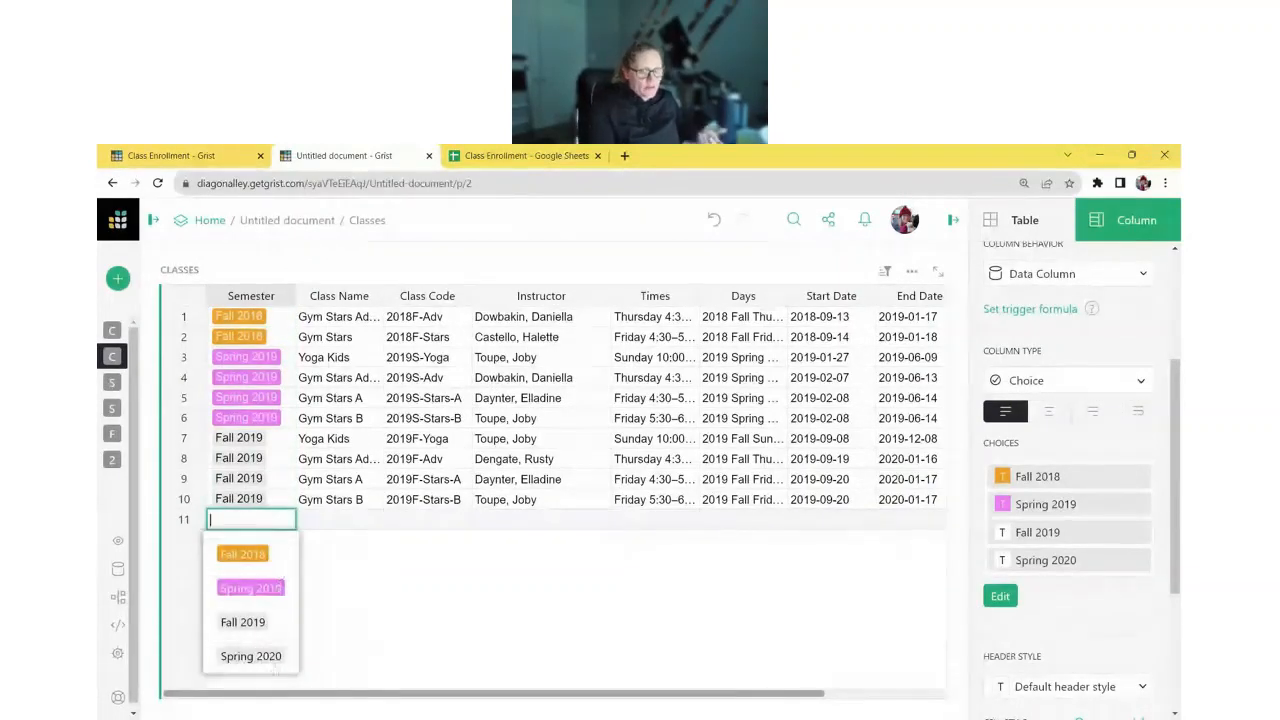
key(Escape)
text(fall)
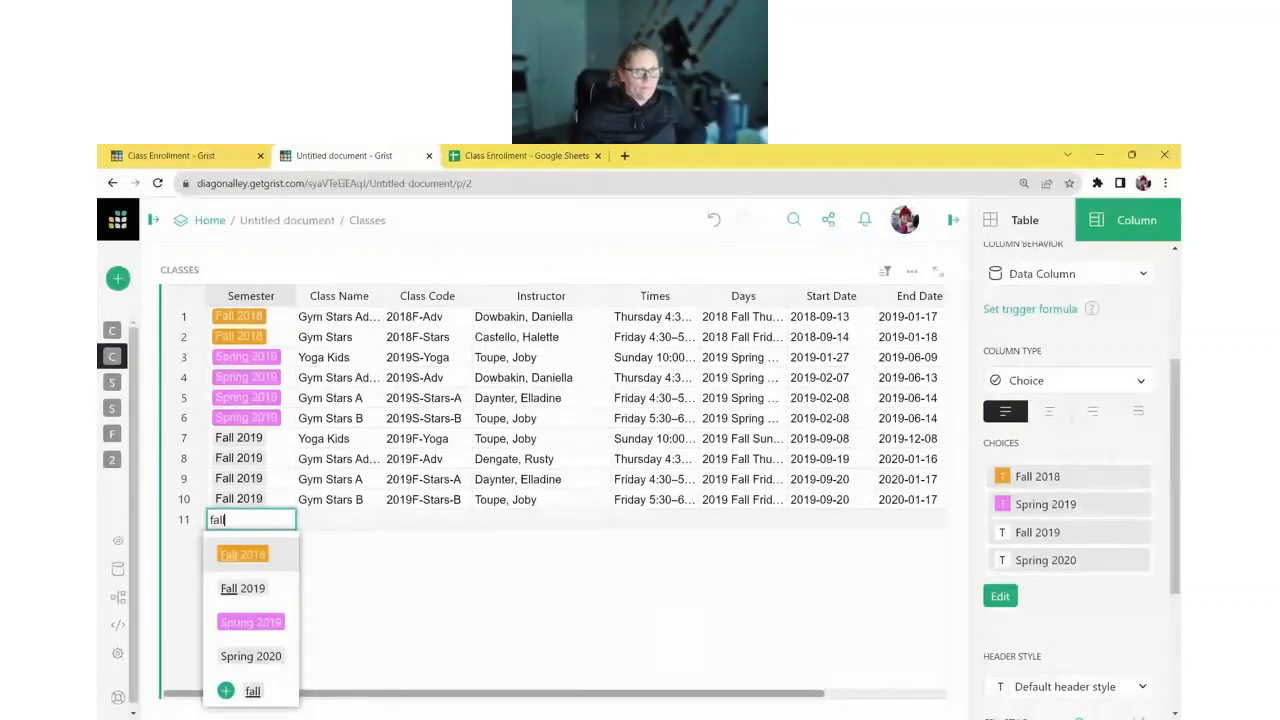
click(359, 562)
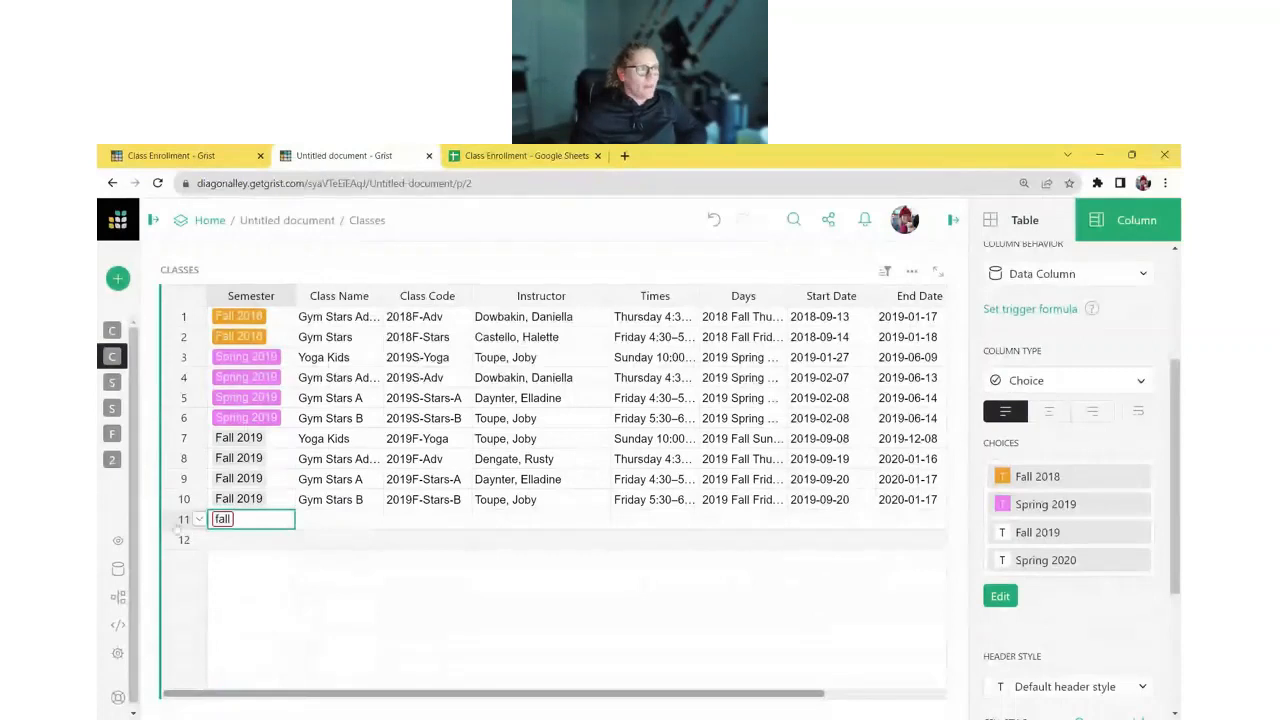
- Delete the test row 11 and widen the Class Name column to show full names
right_click(176, 529)
click(232, 437)
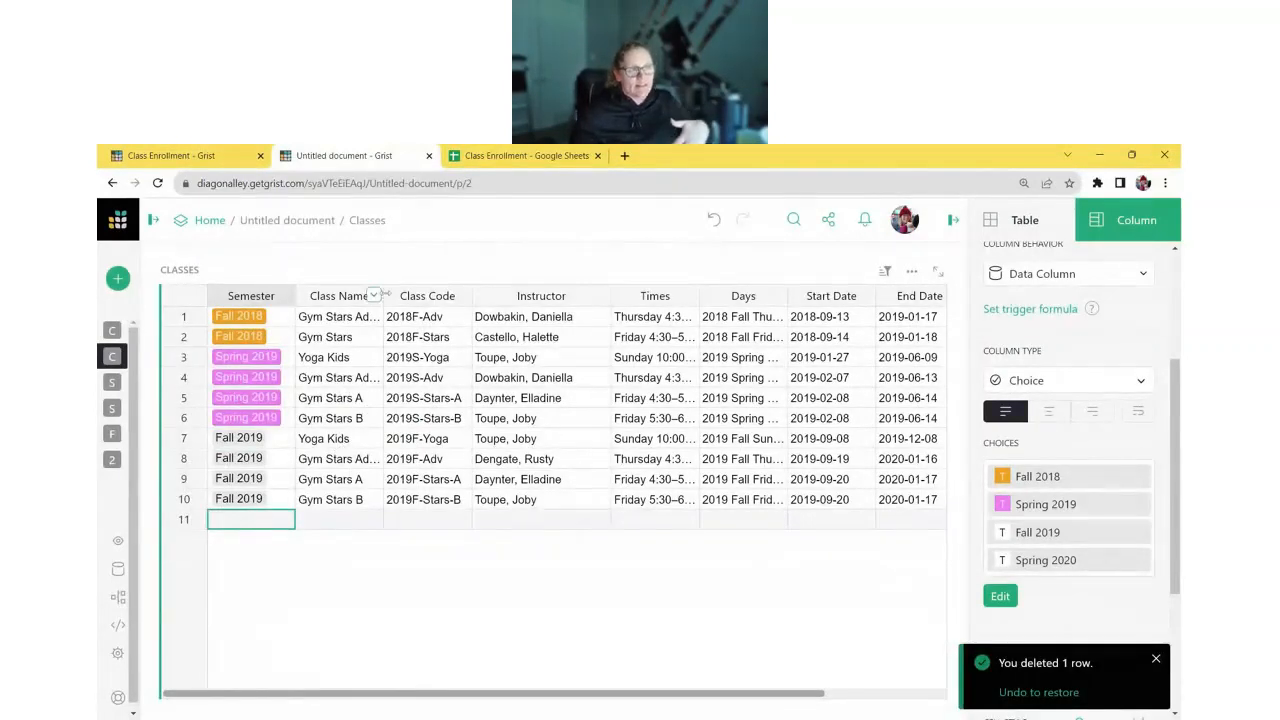
drag(384, 294, 433, 296)
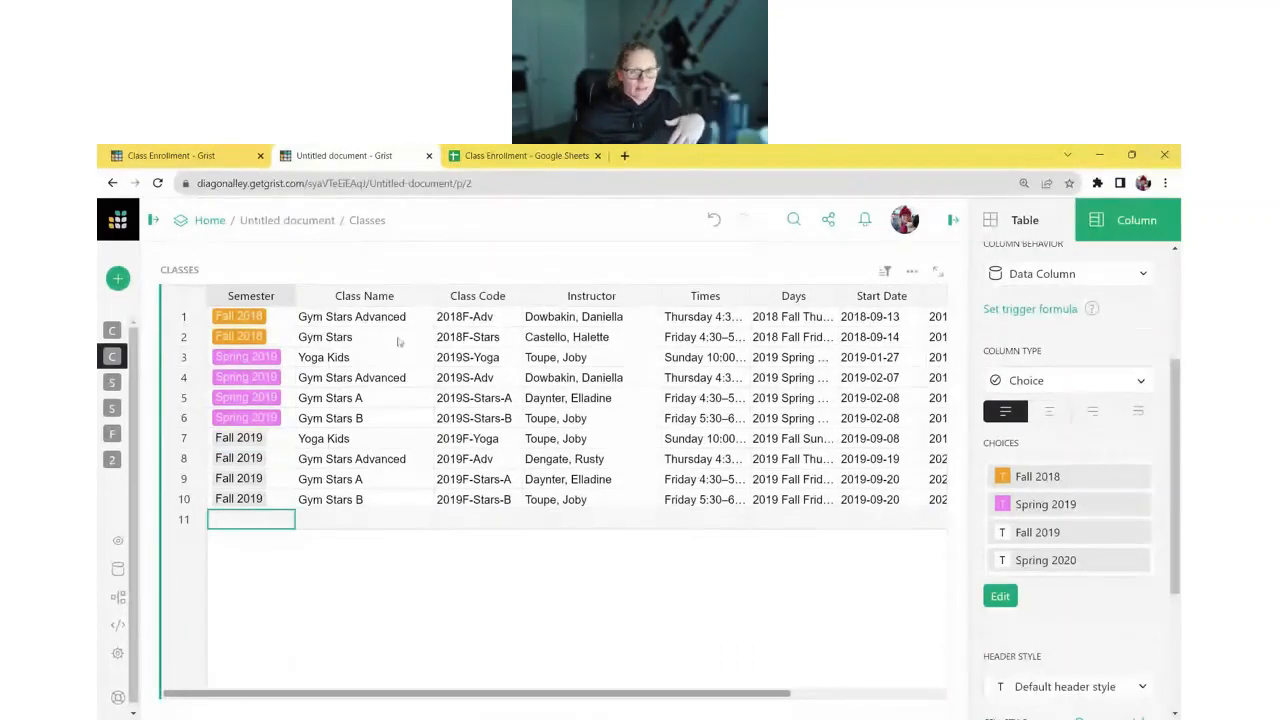
- Convert Class Name to a Choice column, keeping the five auto-filled choices from Gym Stars Advanced to Gym Stars B
click(388, 358)
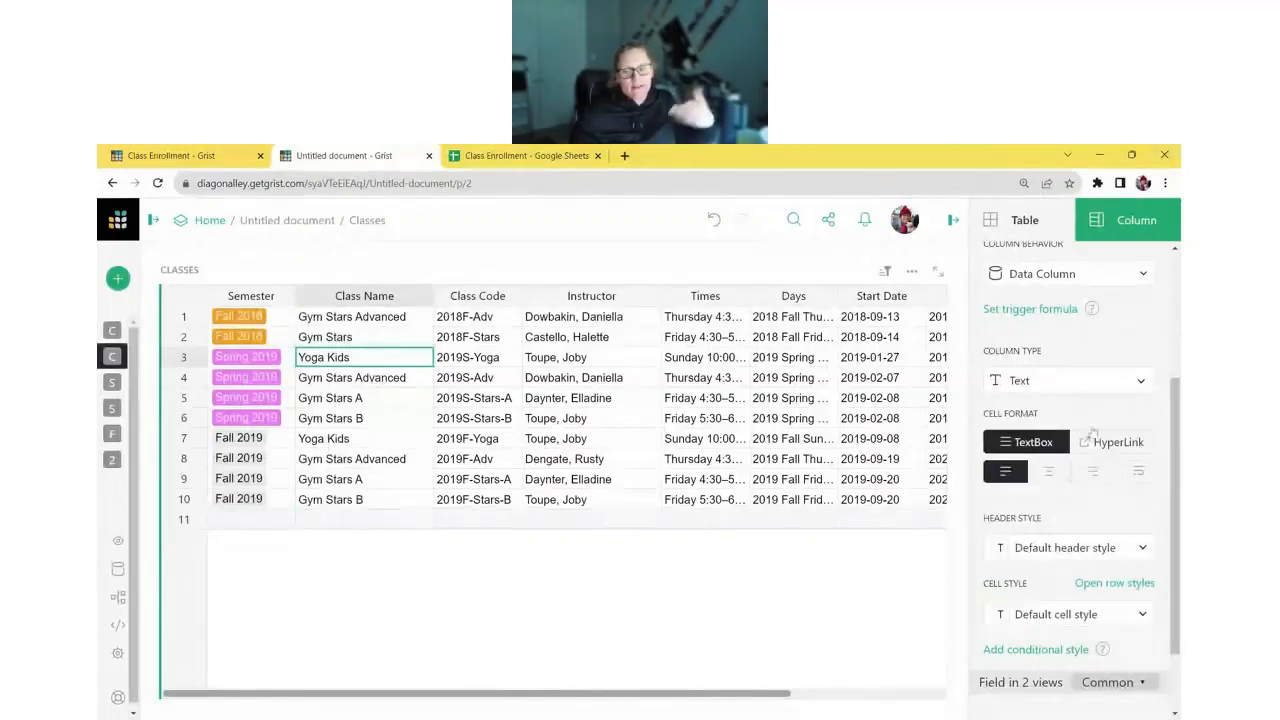
click(1070, 380)
click(1093, 435)
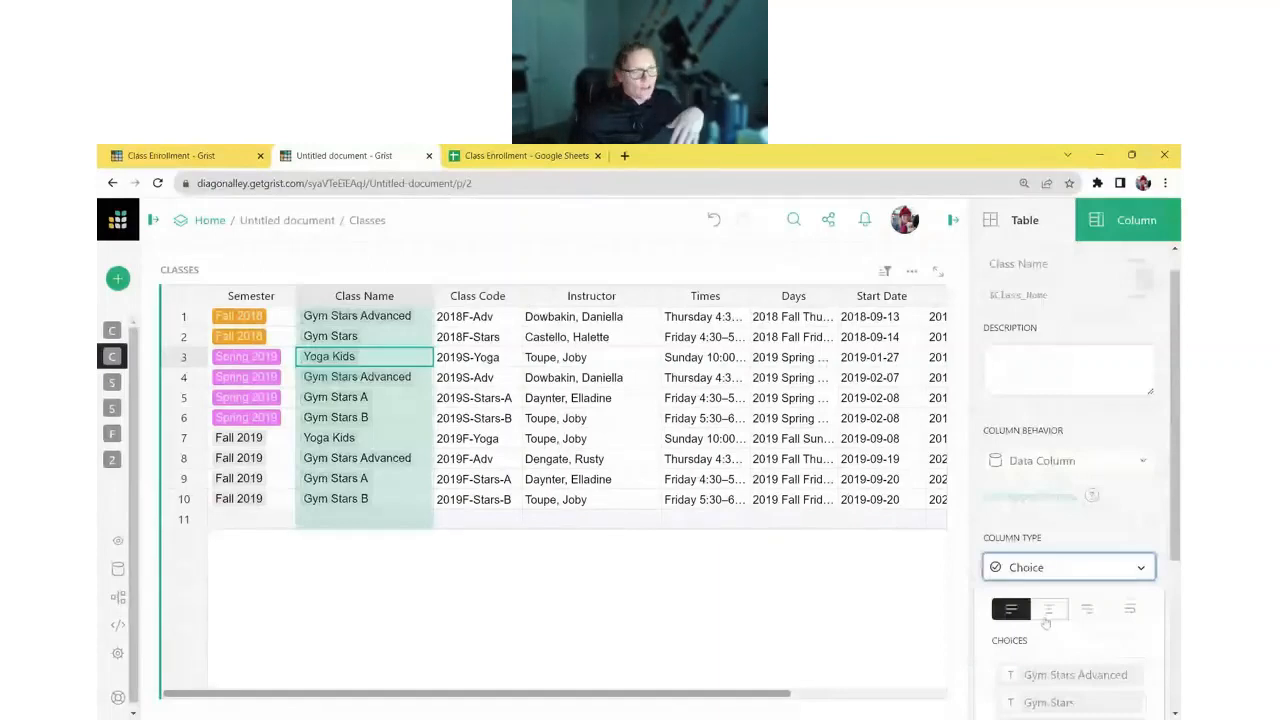
click(1119, 610)
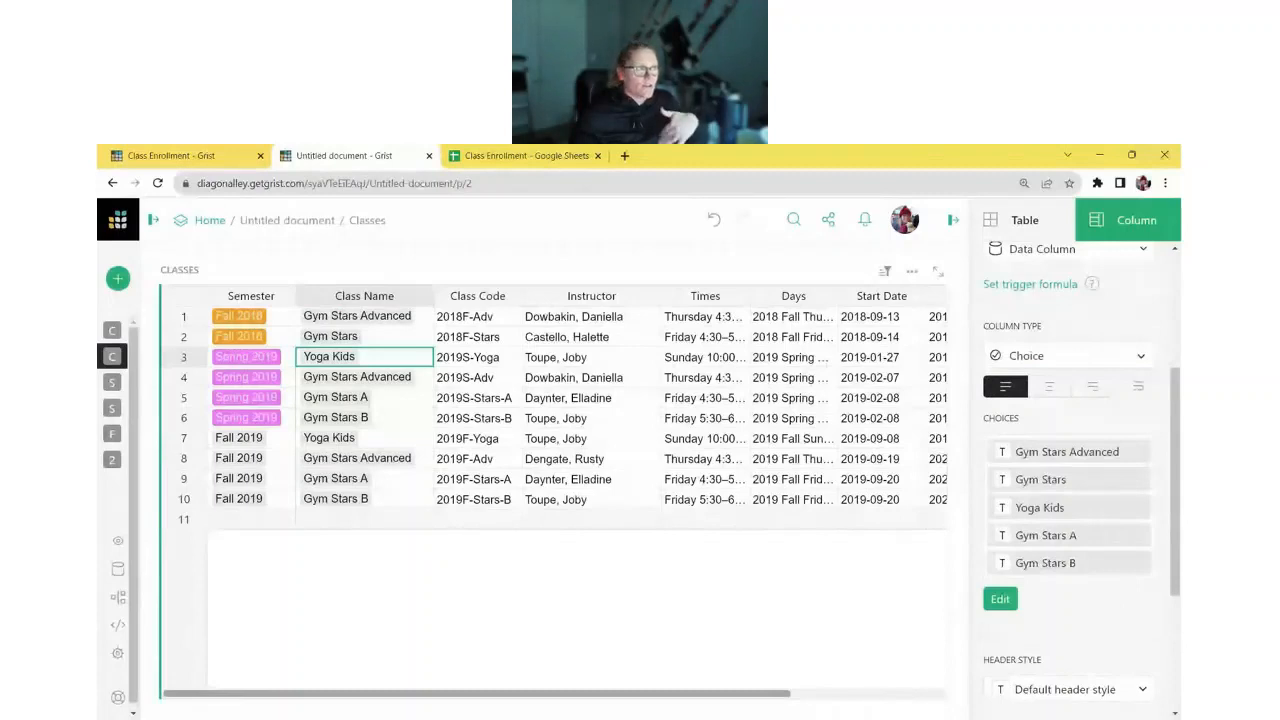
click(627, 317)
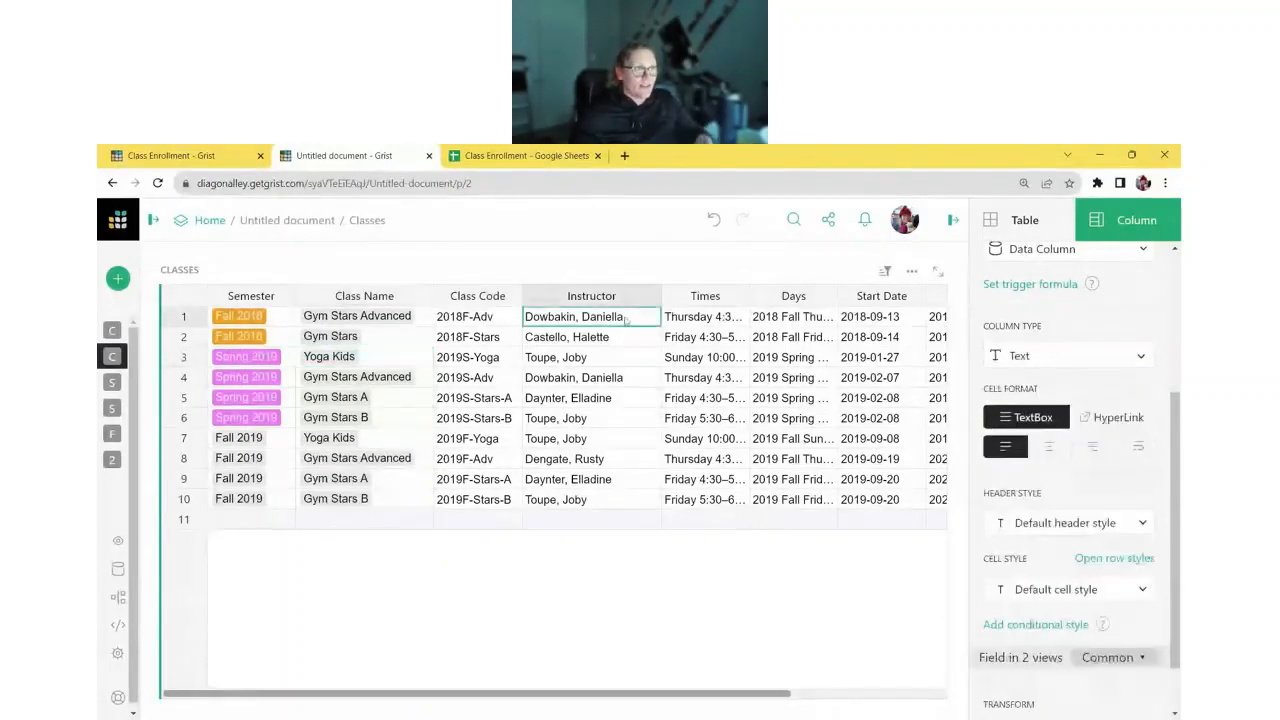
- Show the page list, hide the creator panel, and widen the Staff table's Full Name column
click(620, 377)
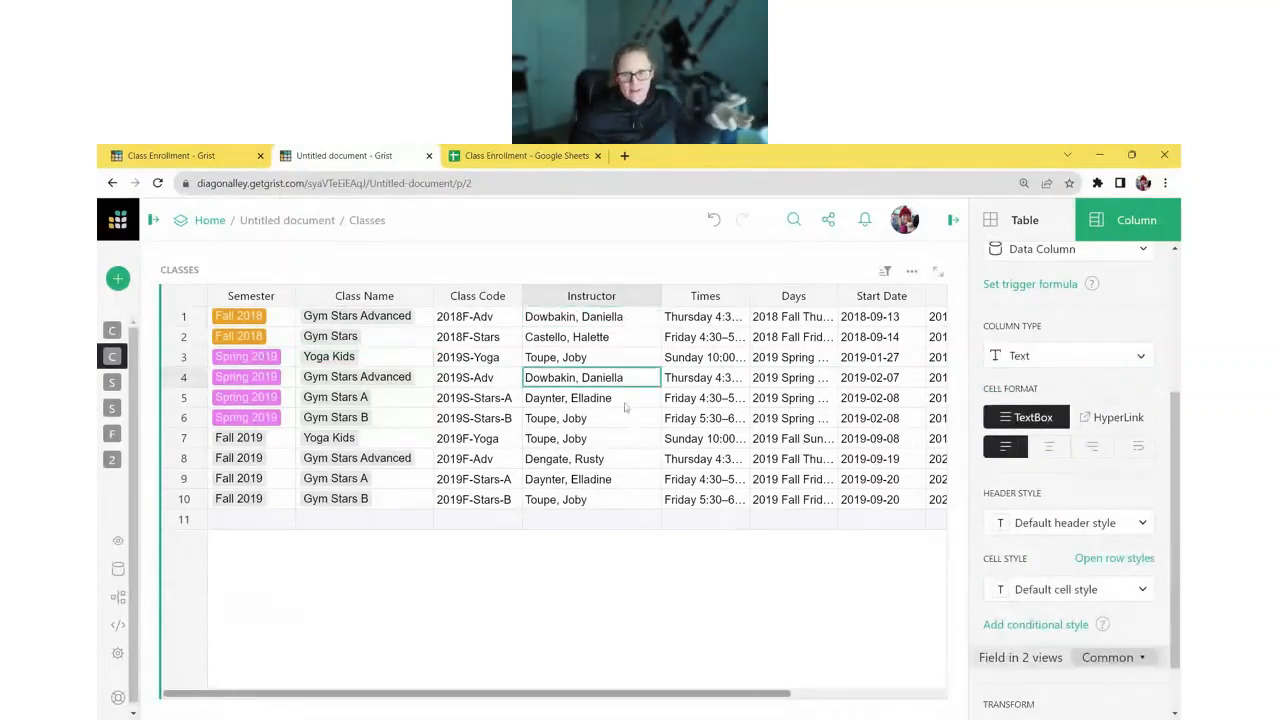
click(153, 220)
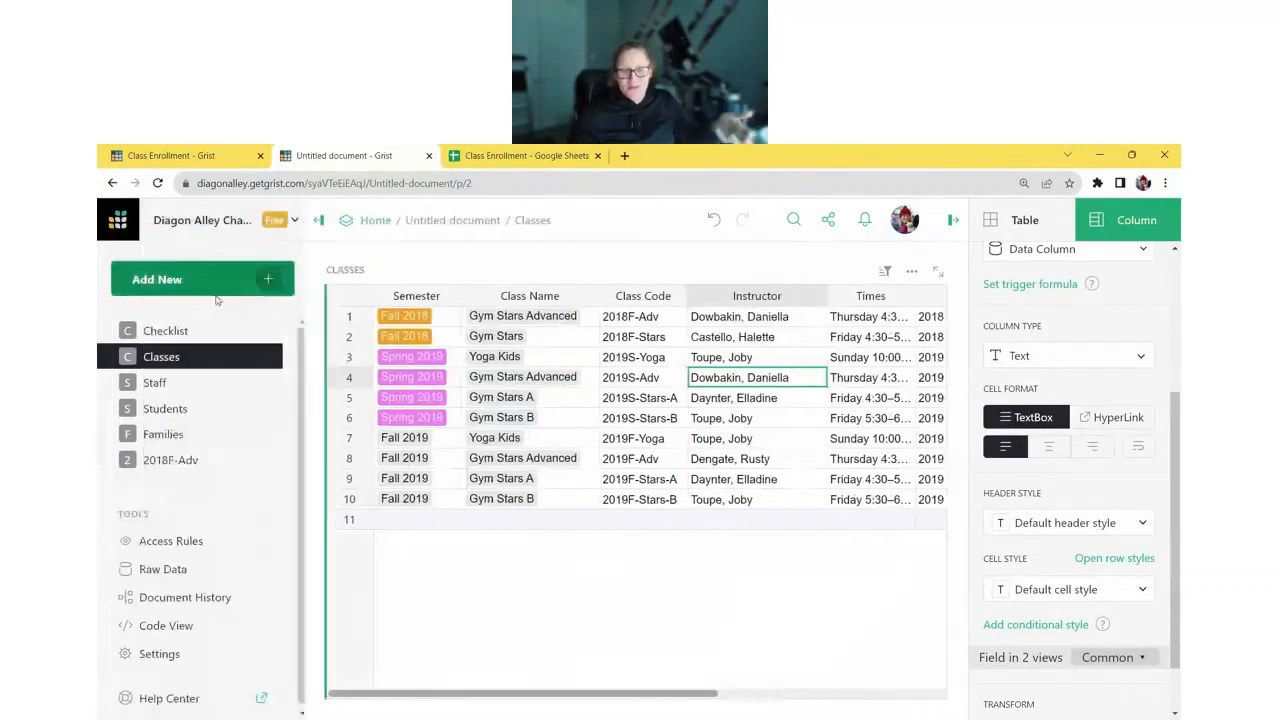
click(956, 222)
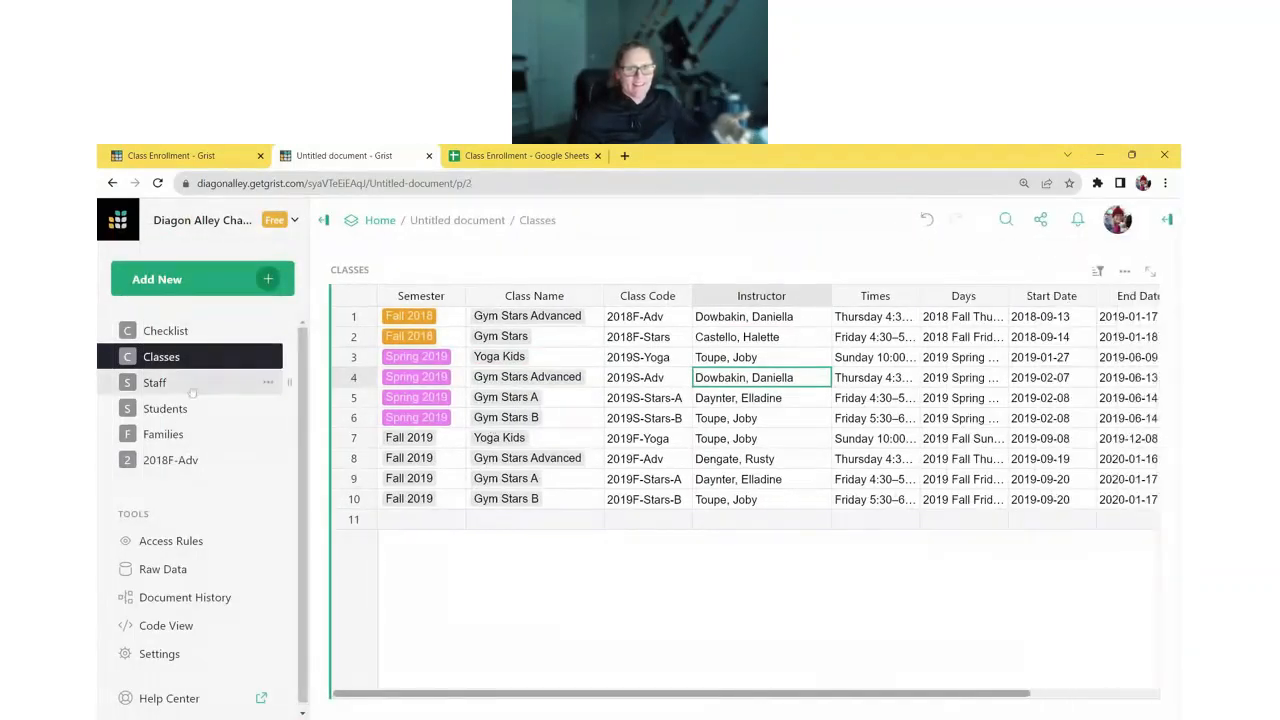
click(198, 386)
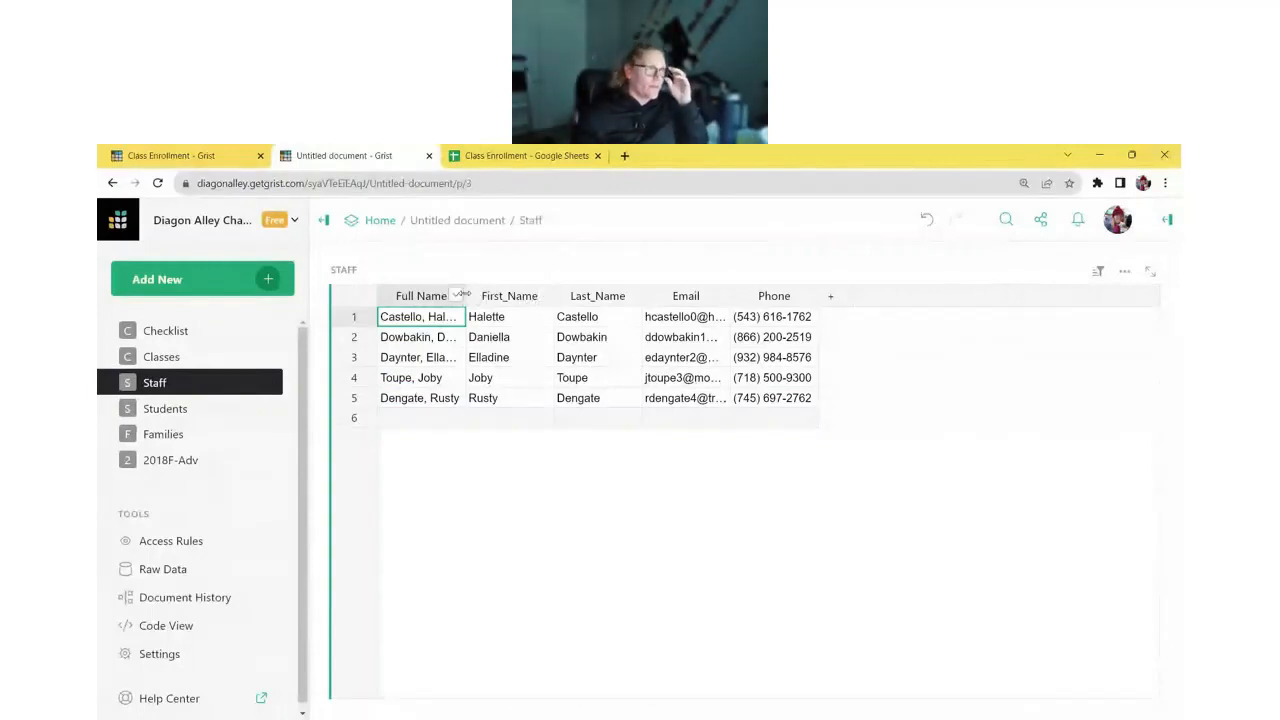
drag(466, 296, 507, 296)
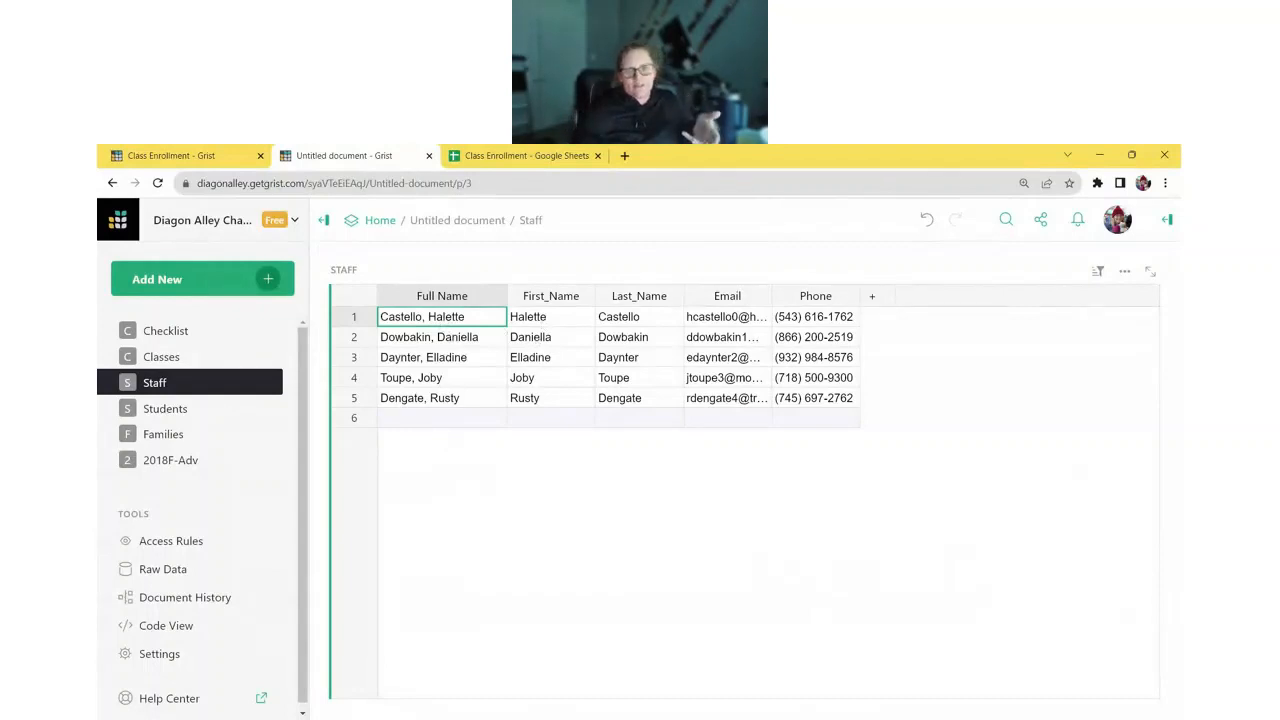
- Review the staff names, then return to the Classes table's Instructor column
click(518, 320)
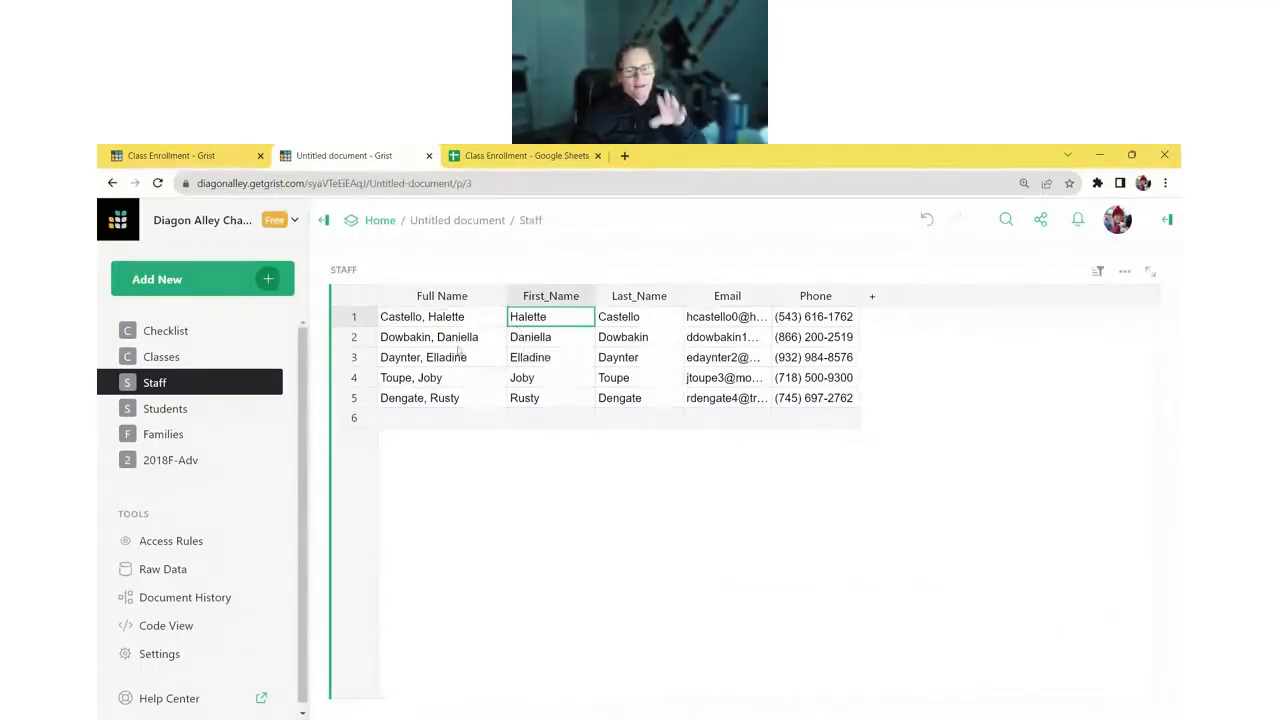
click(344, 318)
click(340, 338)
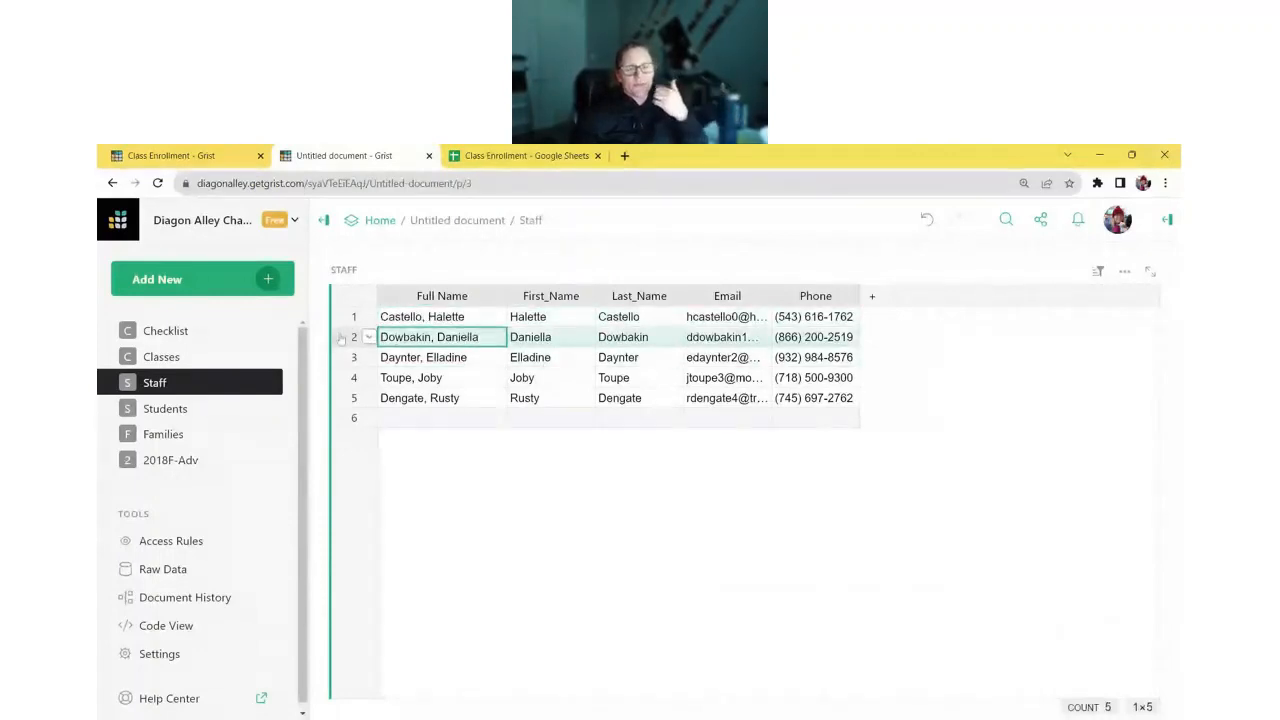
click(203, 358)
click(775, 320)
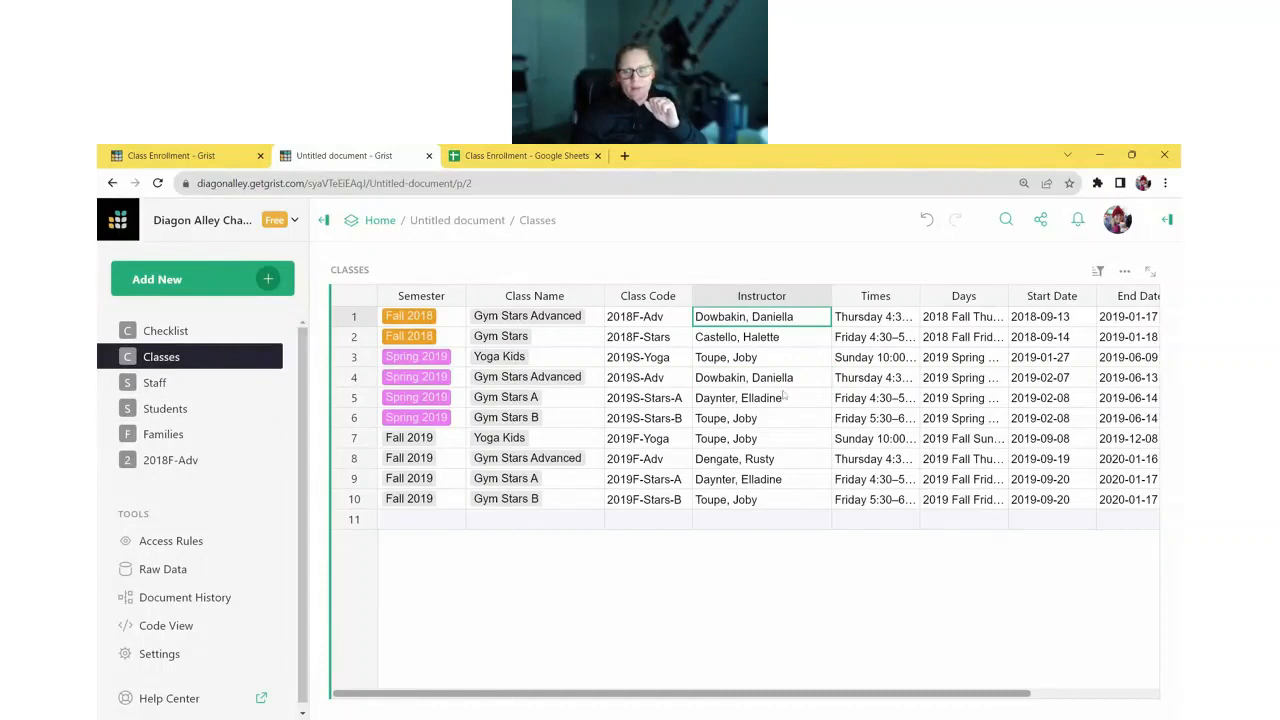
- Convert Instructor to a Reference column pointing at the Staff table's Full Name
click(1166, 221)
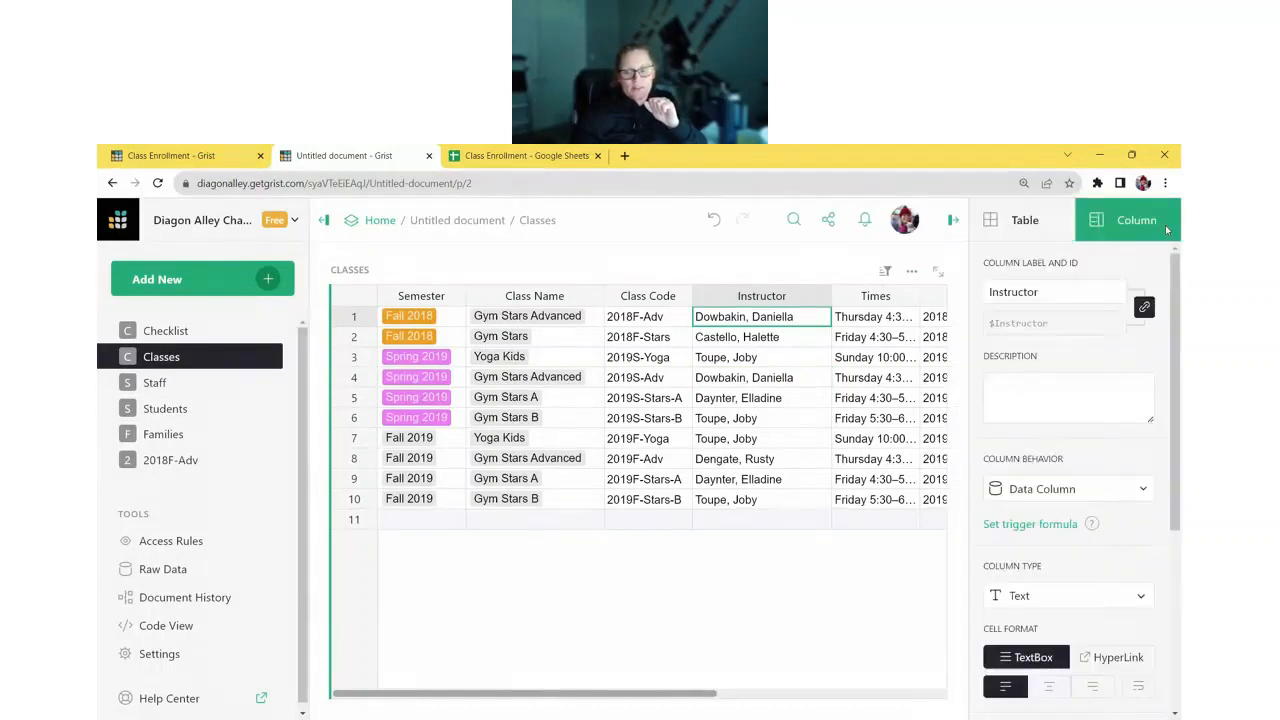
click(1084, 454)
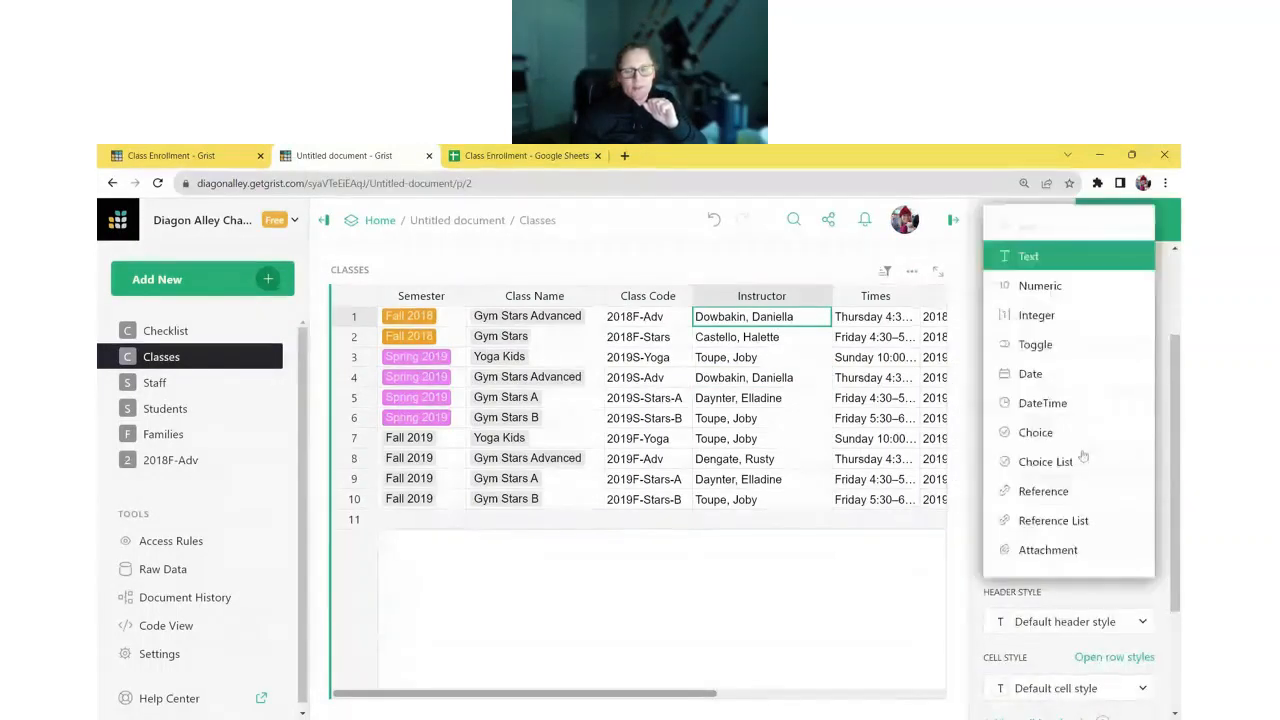
click(1068, 491)
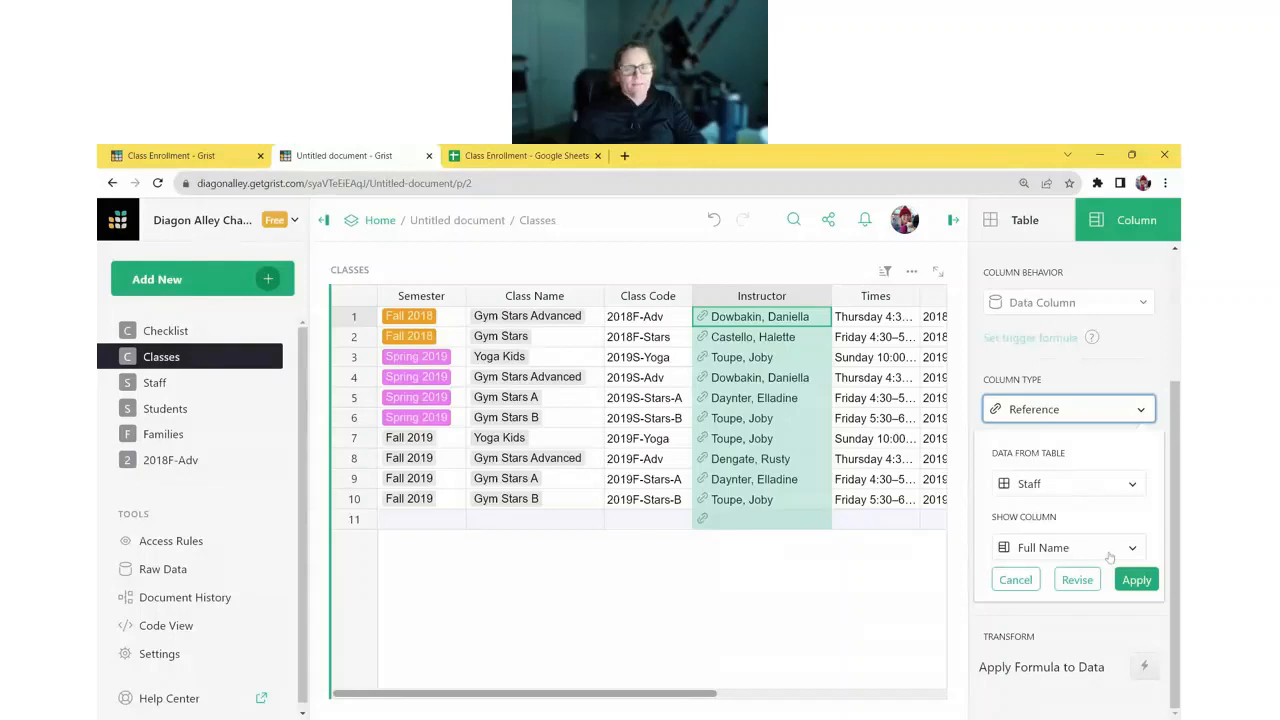
click(1137, 580)
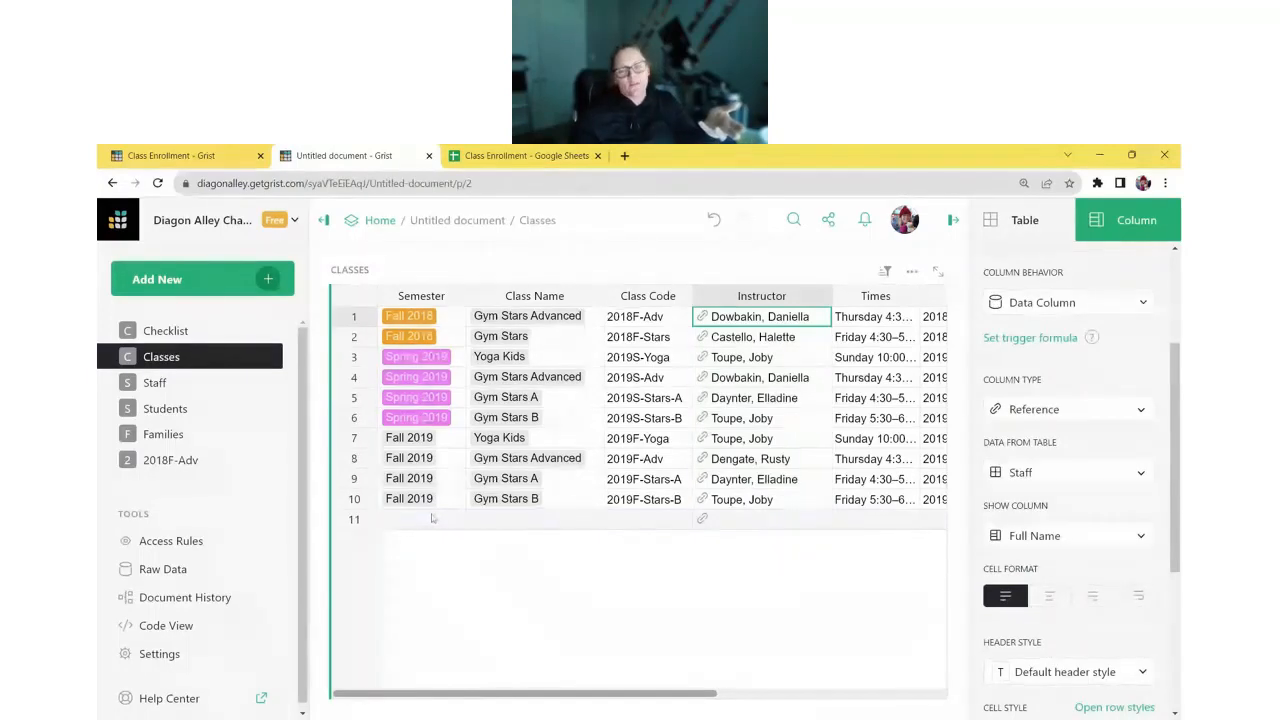
double_click(785, 522)
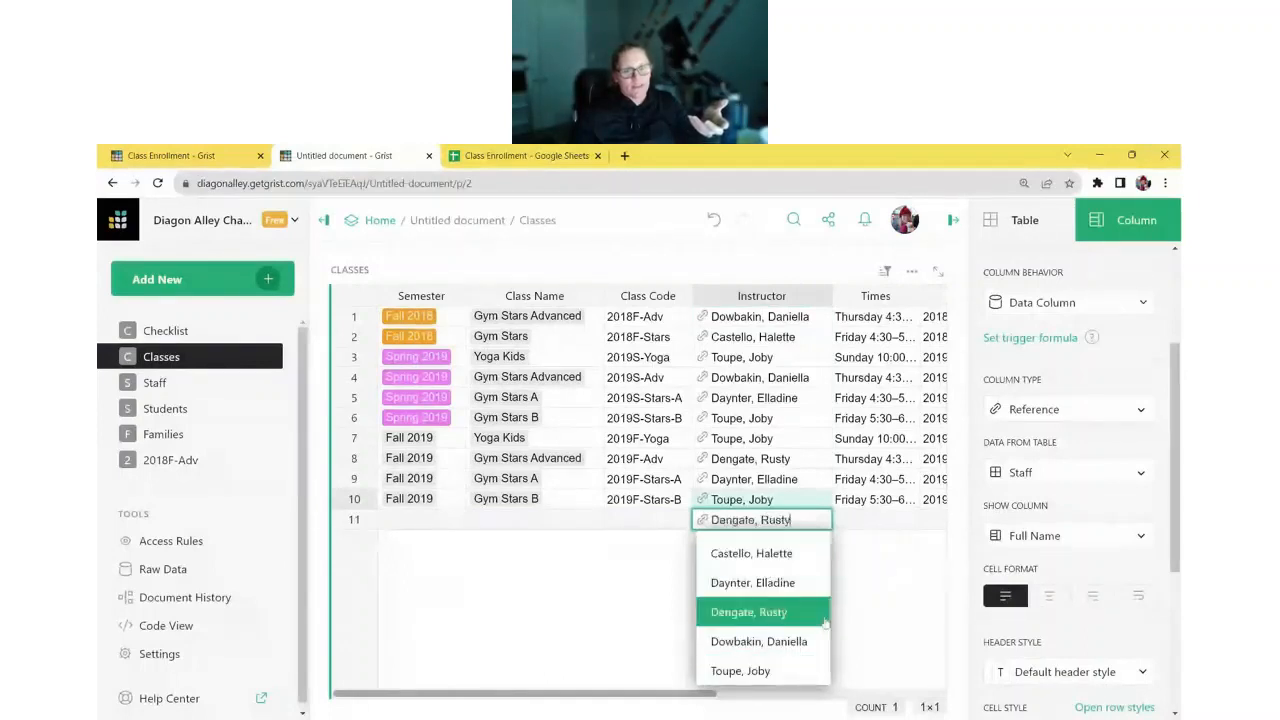
key(Escape)
- Add a sixth staff member's full name in Staff and check it among row 11's instructor options
click(155, 383)
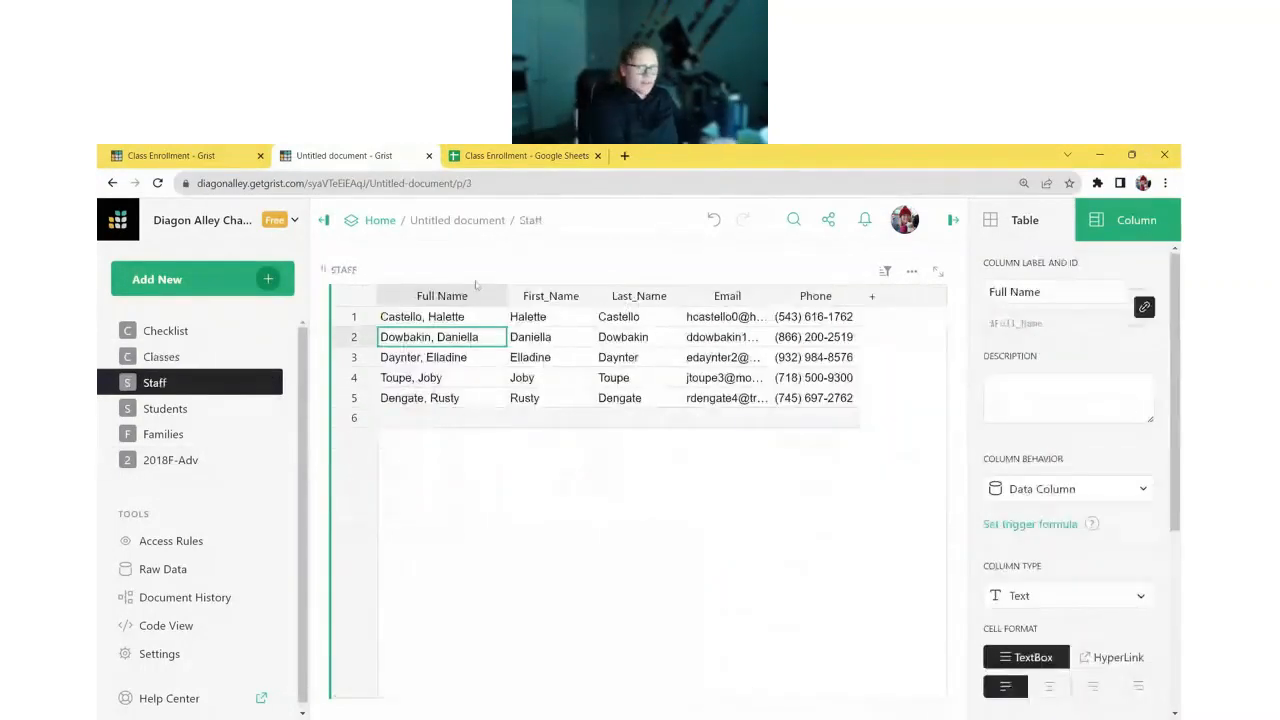
click(442, 424)
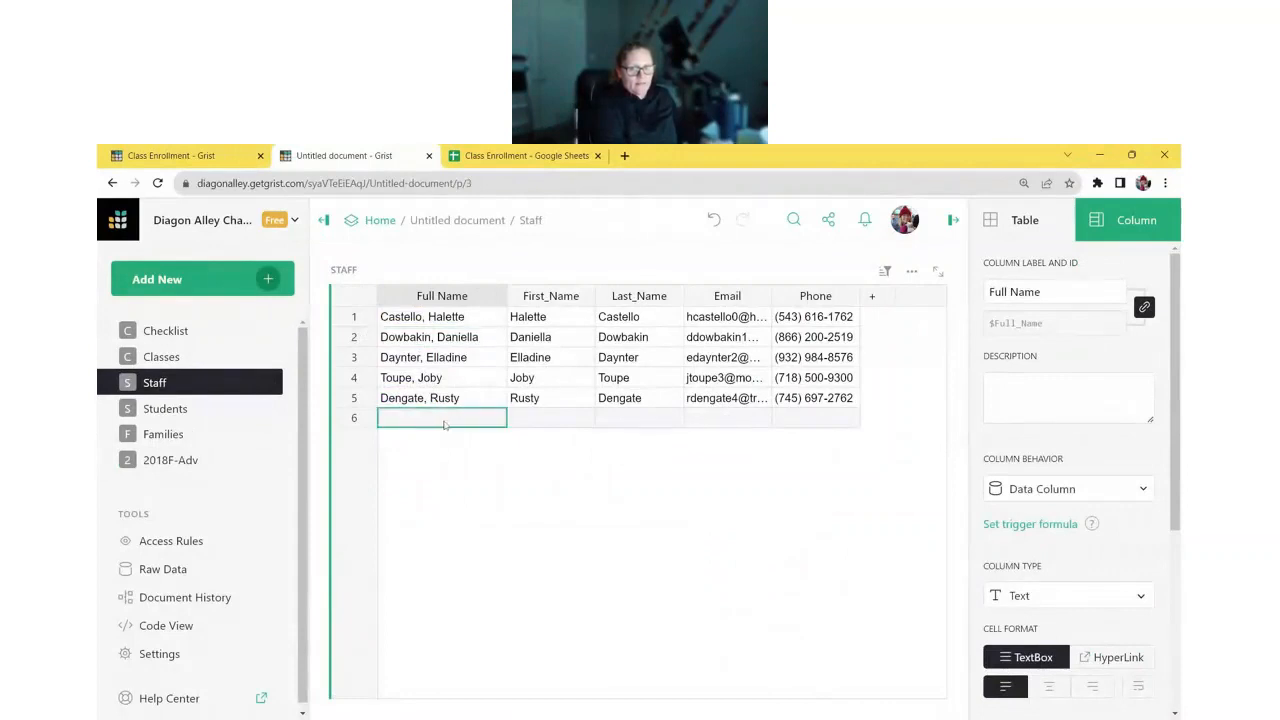
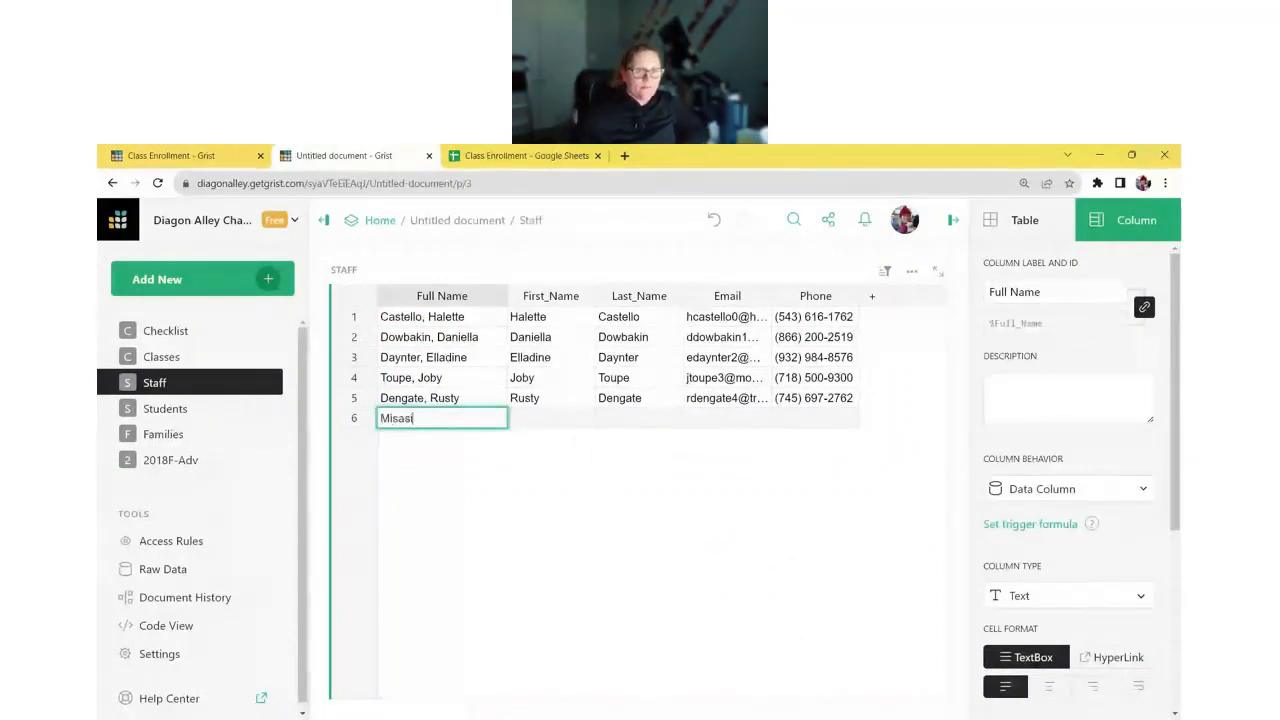
key(Return)
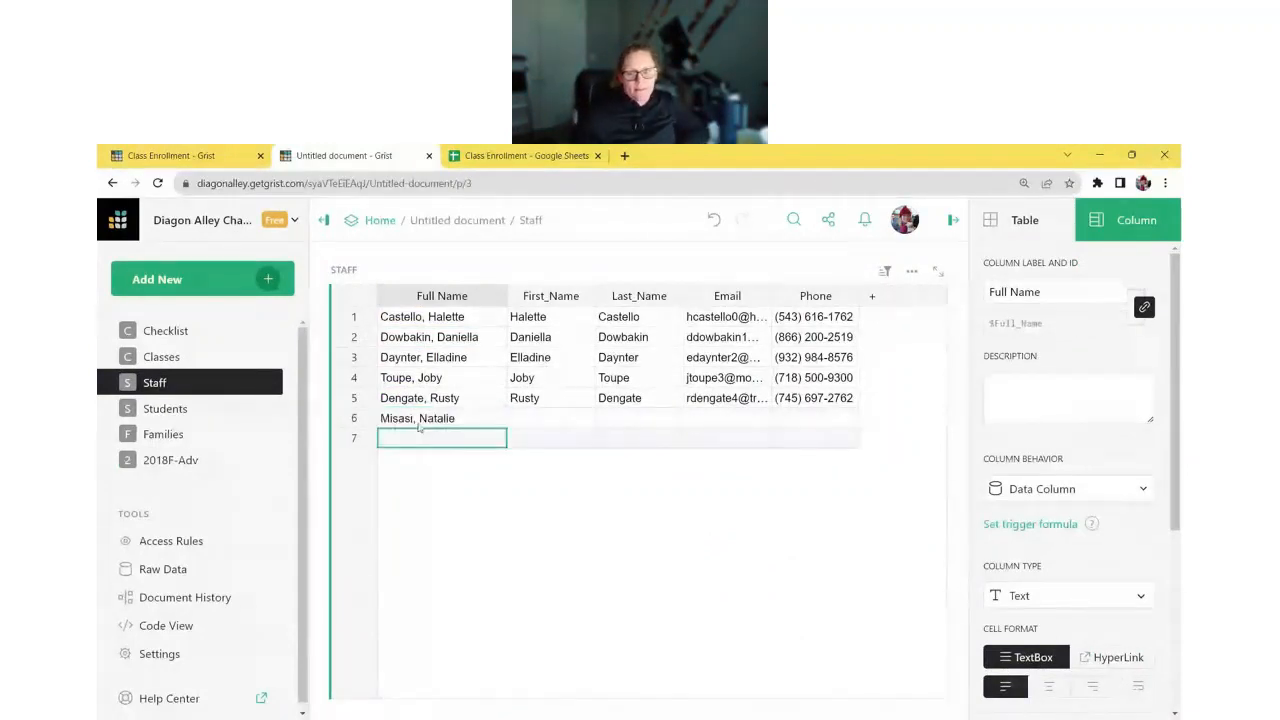
click(186, 358)
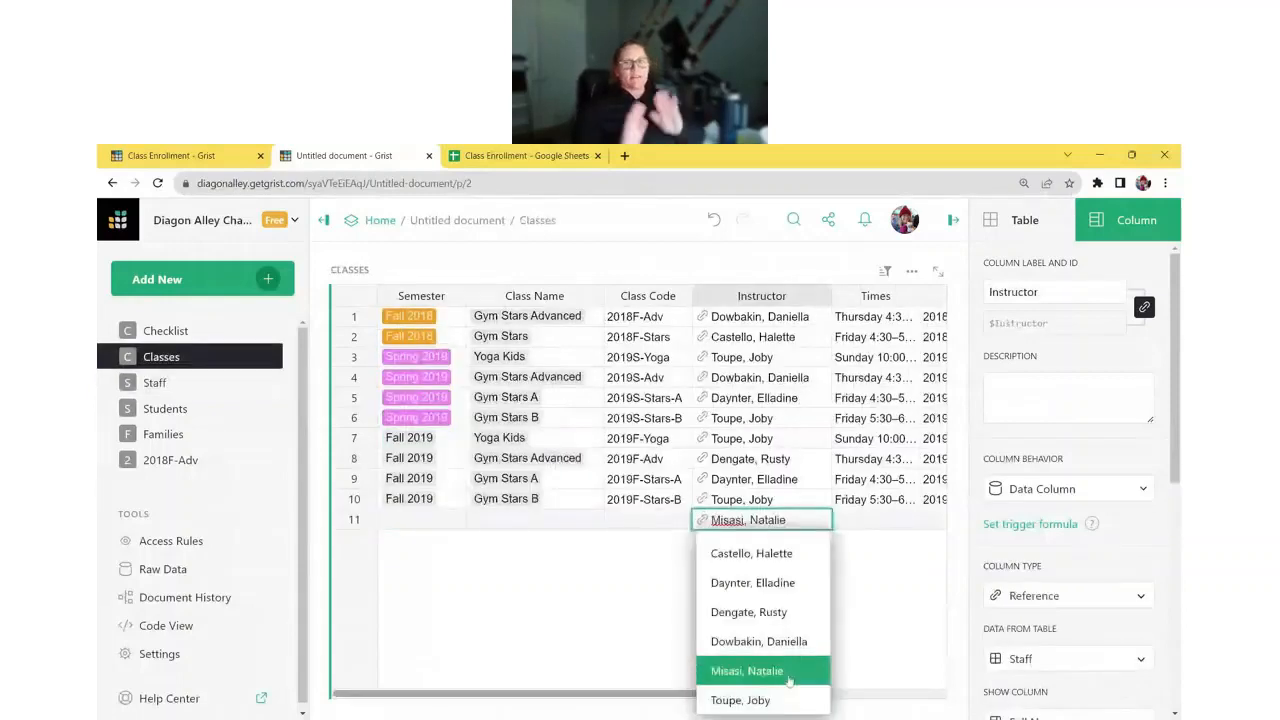
key(Escape)
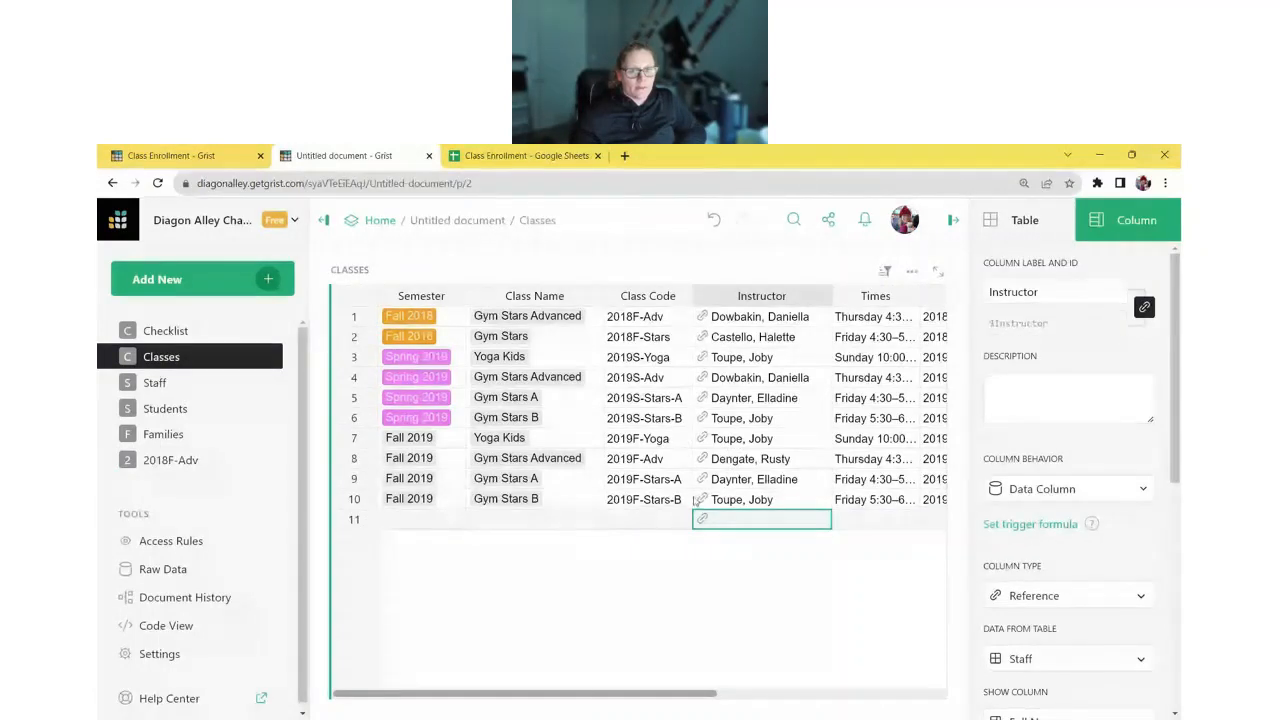
- Delete the added sixth staff row and widen the Staff Email column
click(155, 382)
click(368, 398)
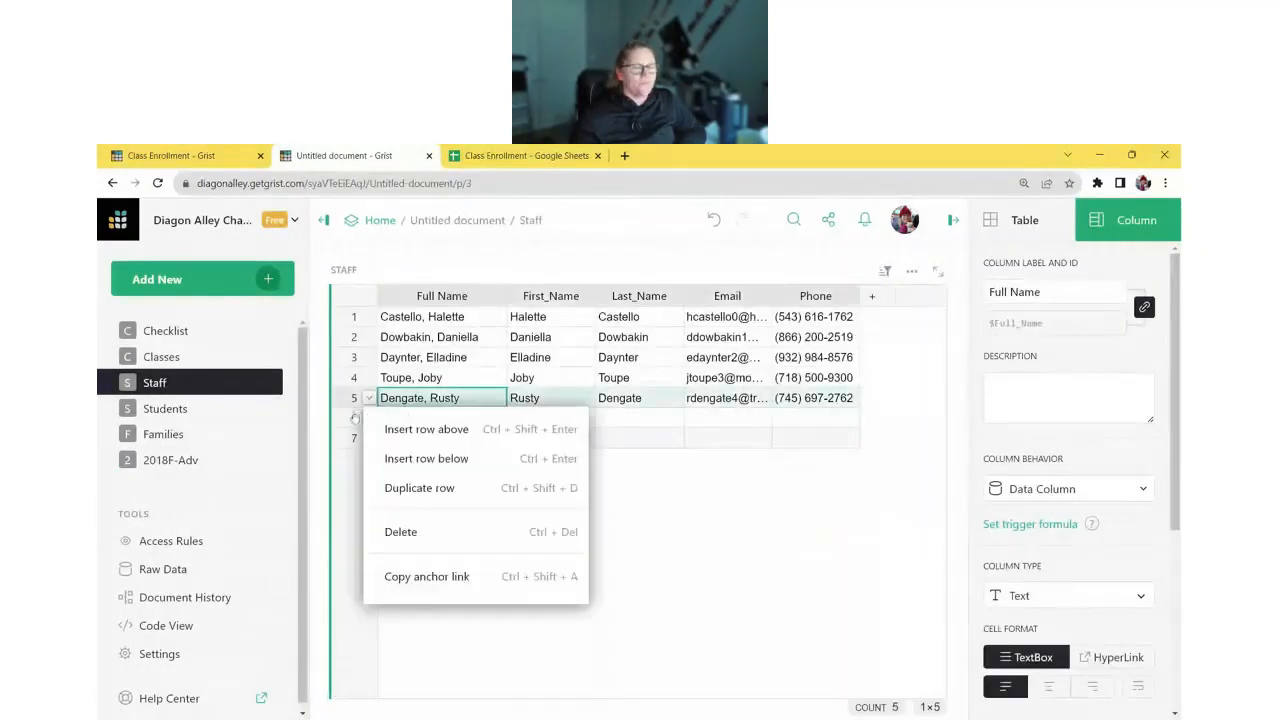
click(400, 551)
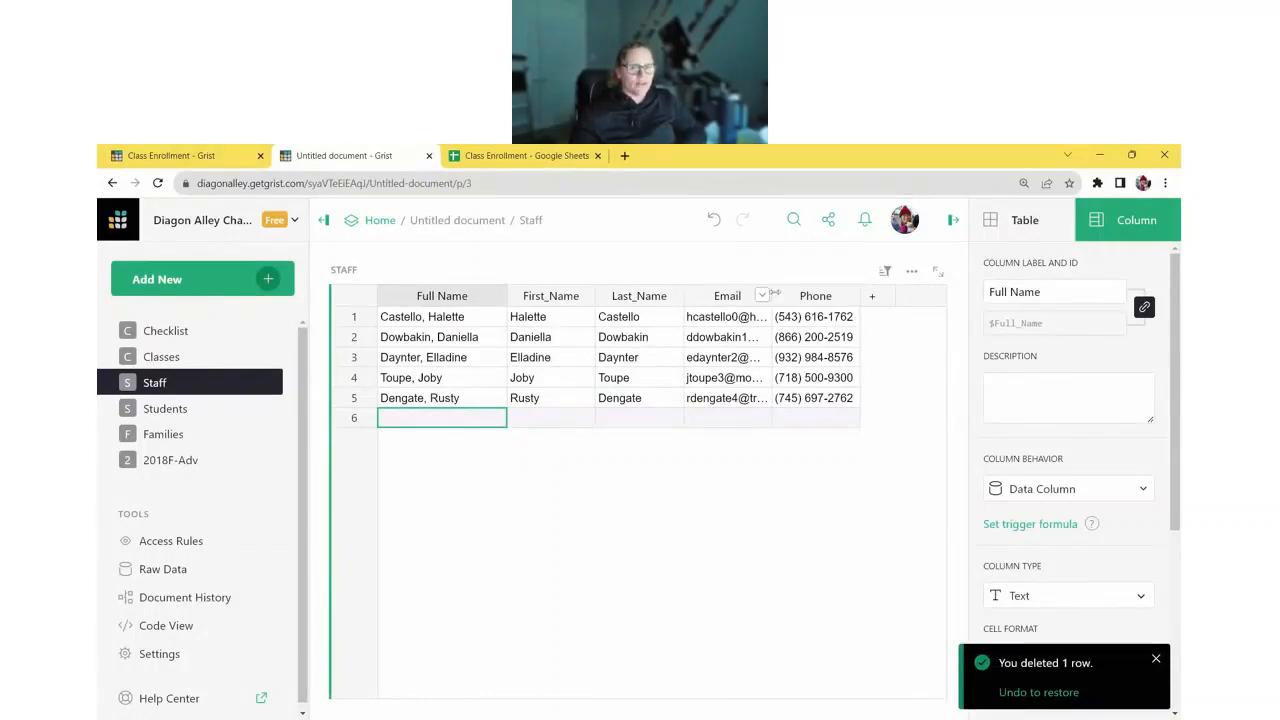
drag(771, 296, 829, 298)
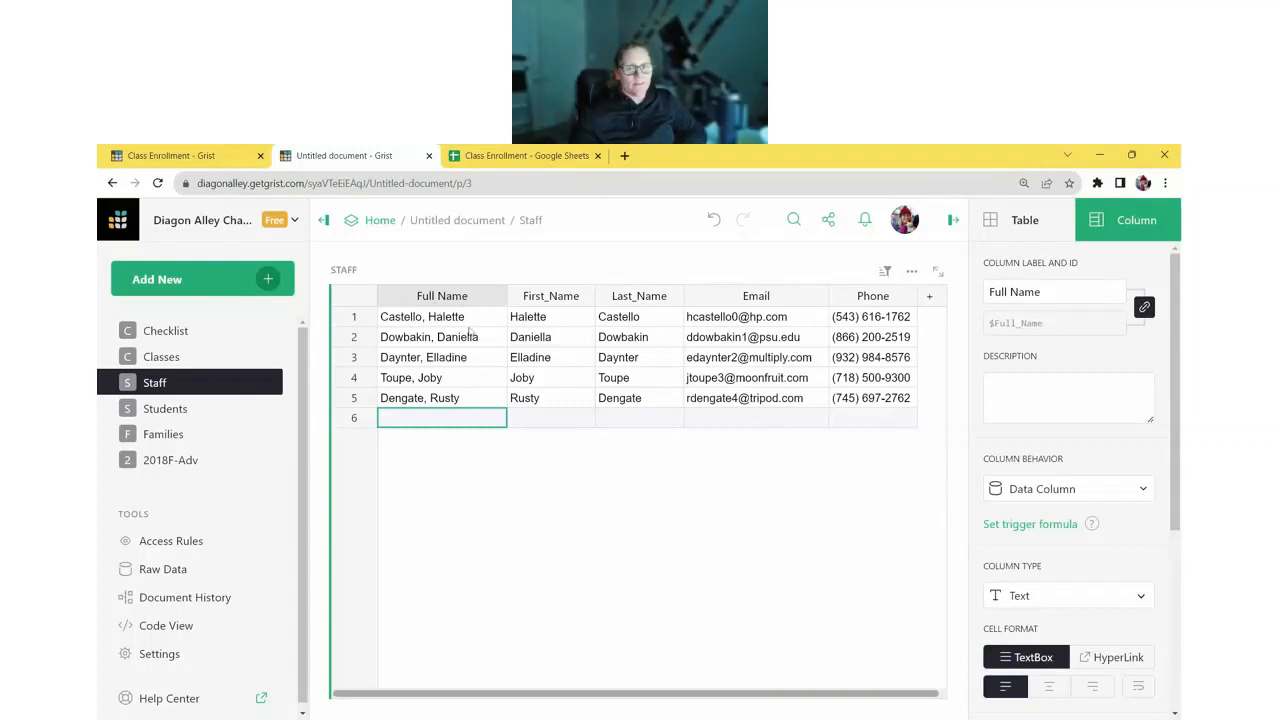
click(540, 338)
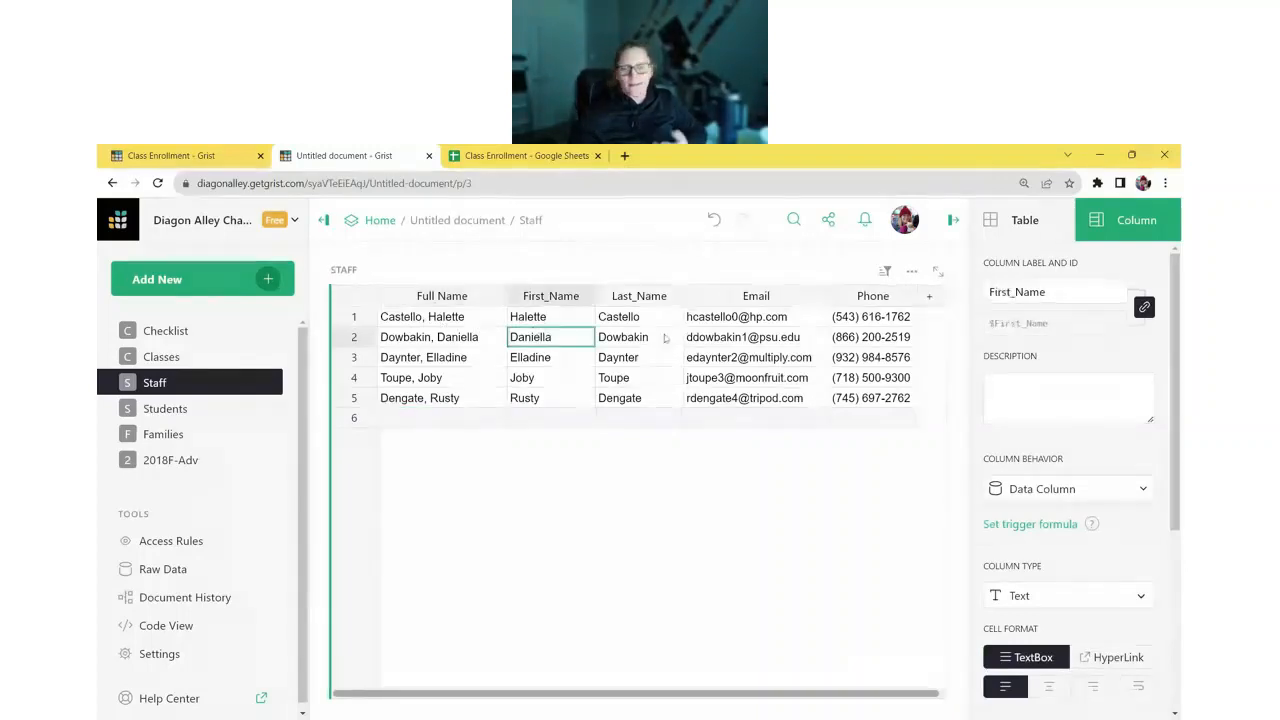
key(Right)
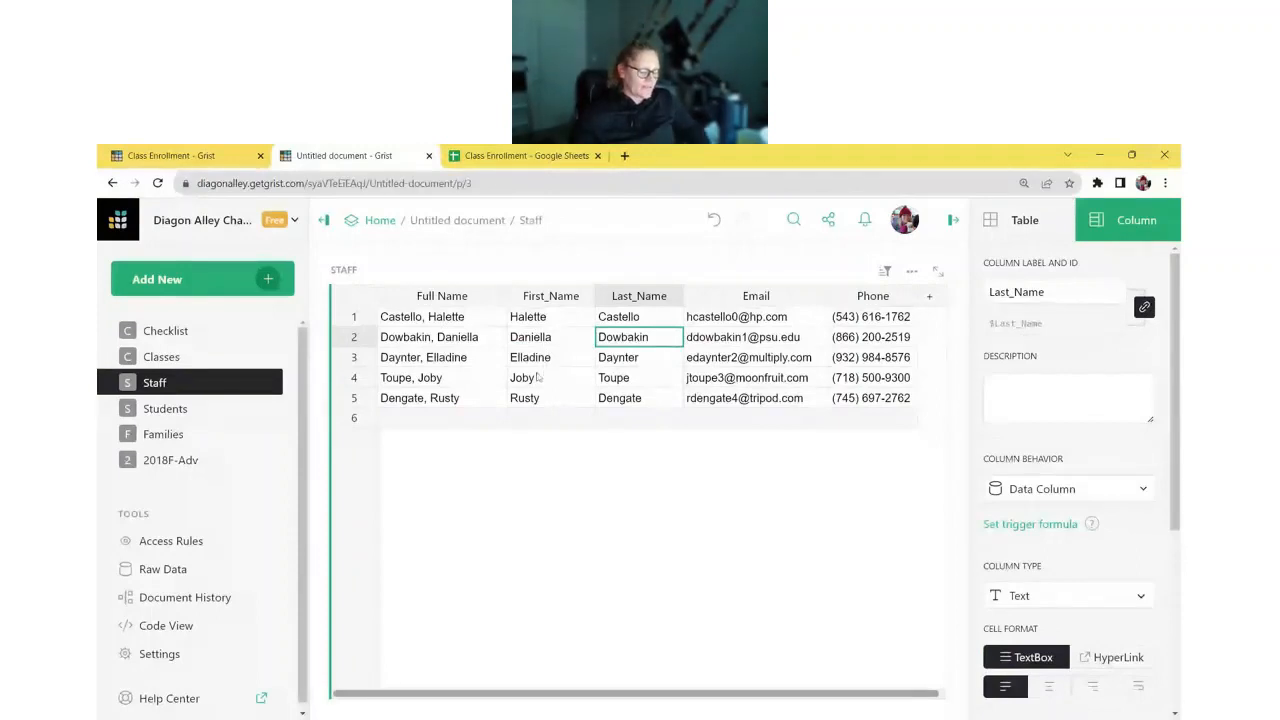
- Convert the Staff Full Name column into a formula column
click(445, 420)
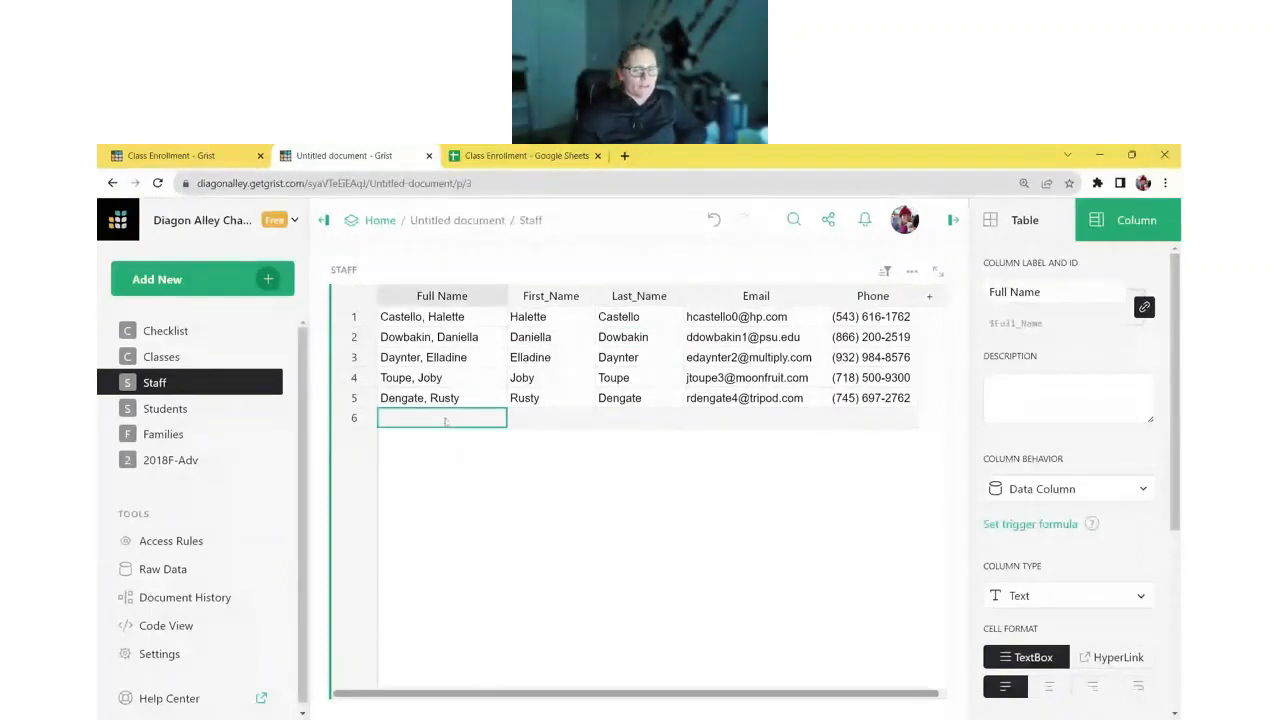
text(=)
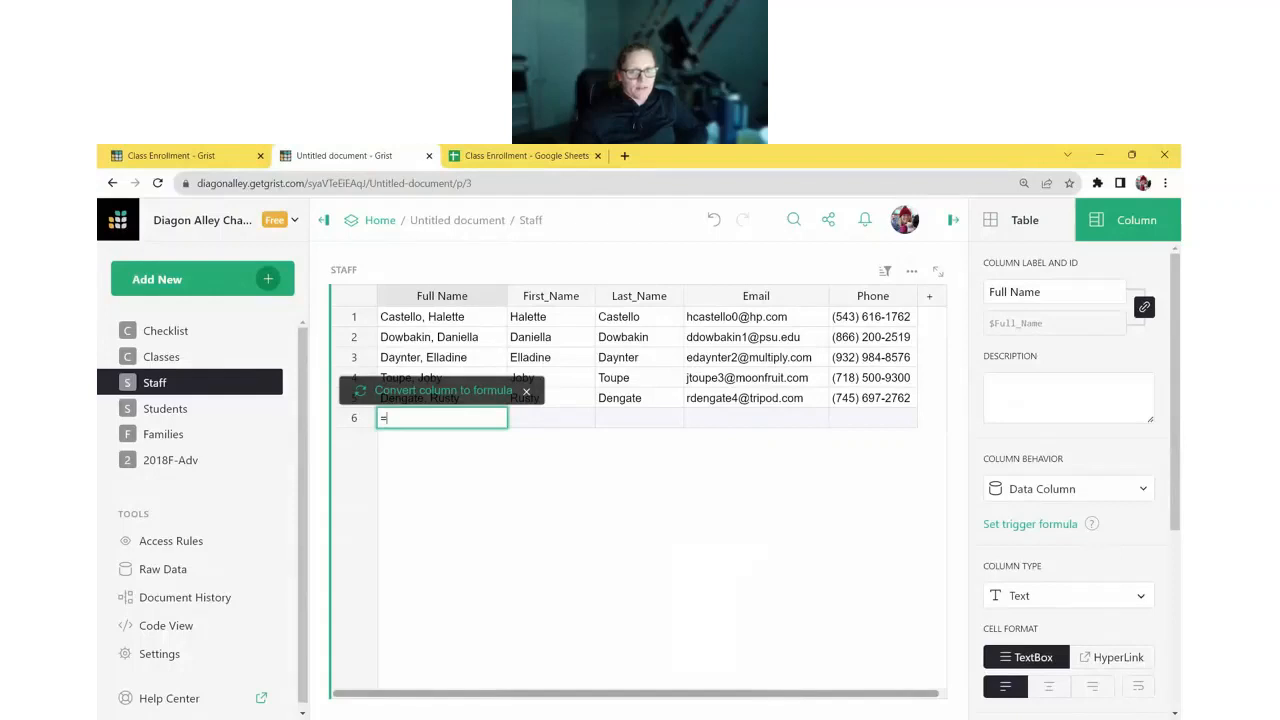
click(446, 396)
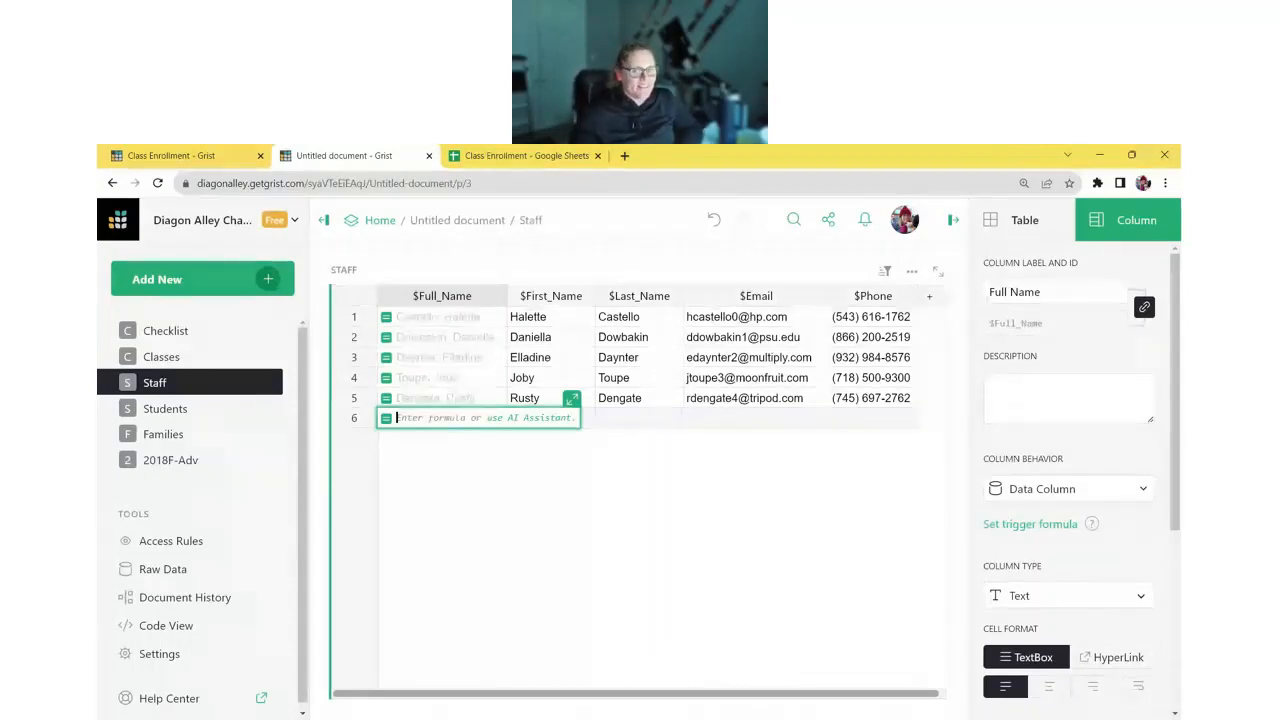
- Have the AI Assistant write an 'i want last name, first name' formula, then apply and save it
click(531, 418)
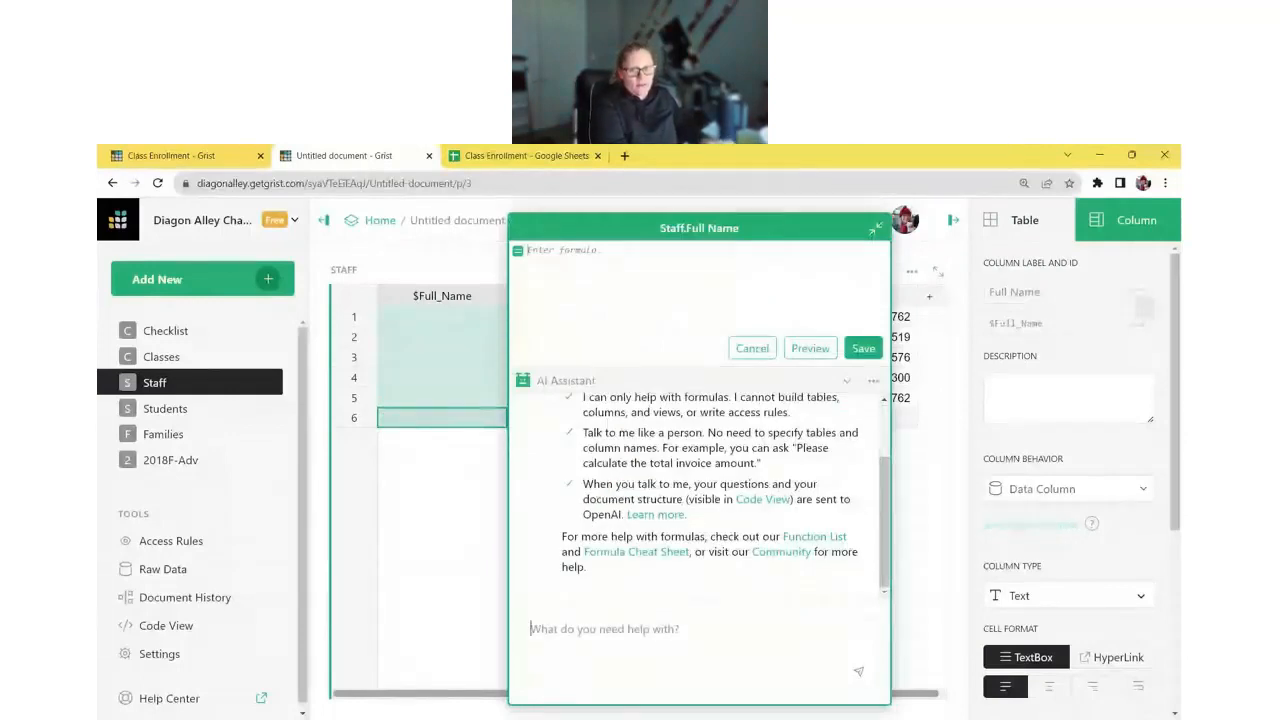
text(i)
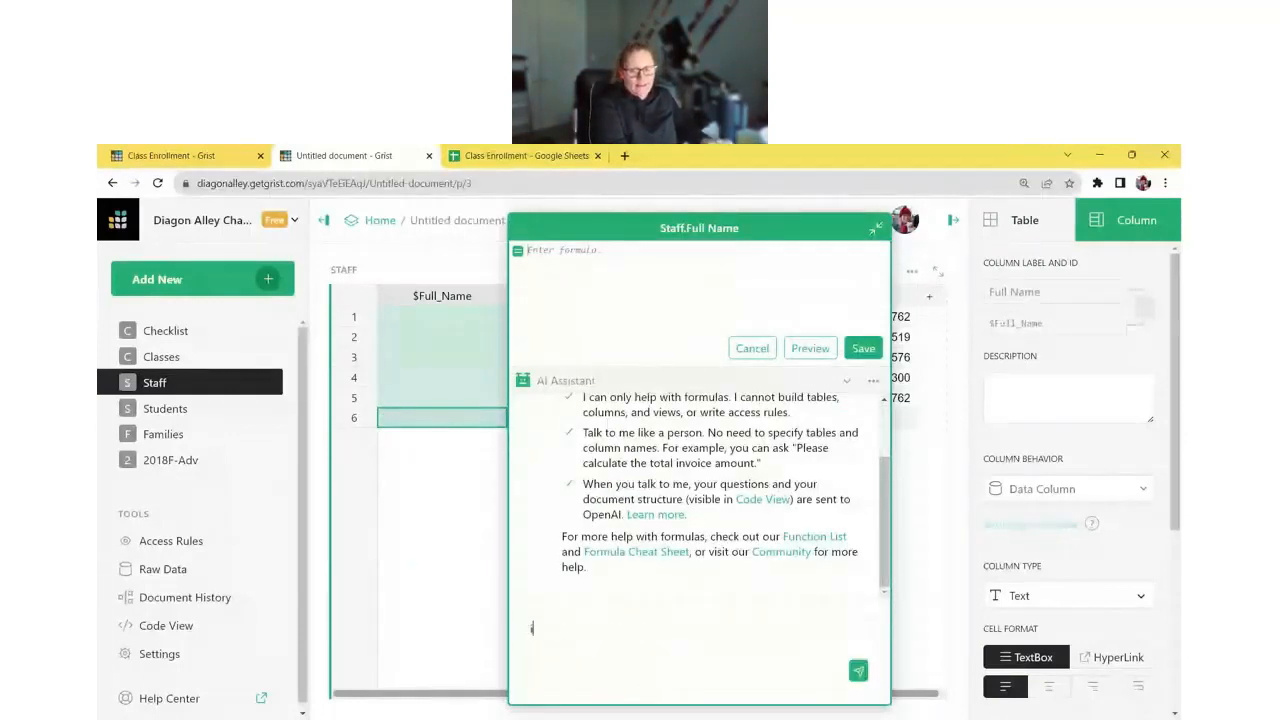
text( want l)
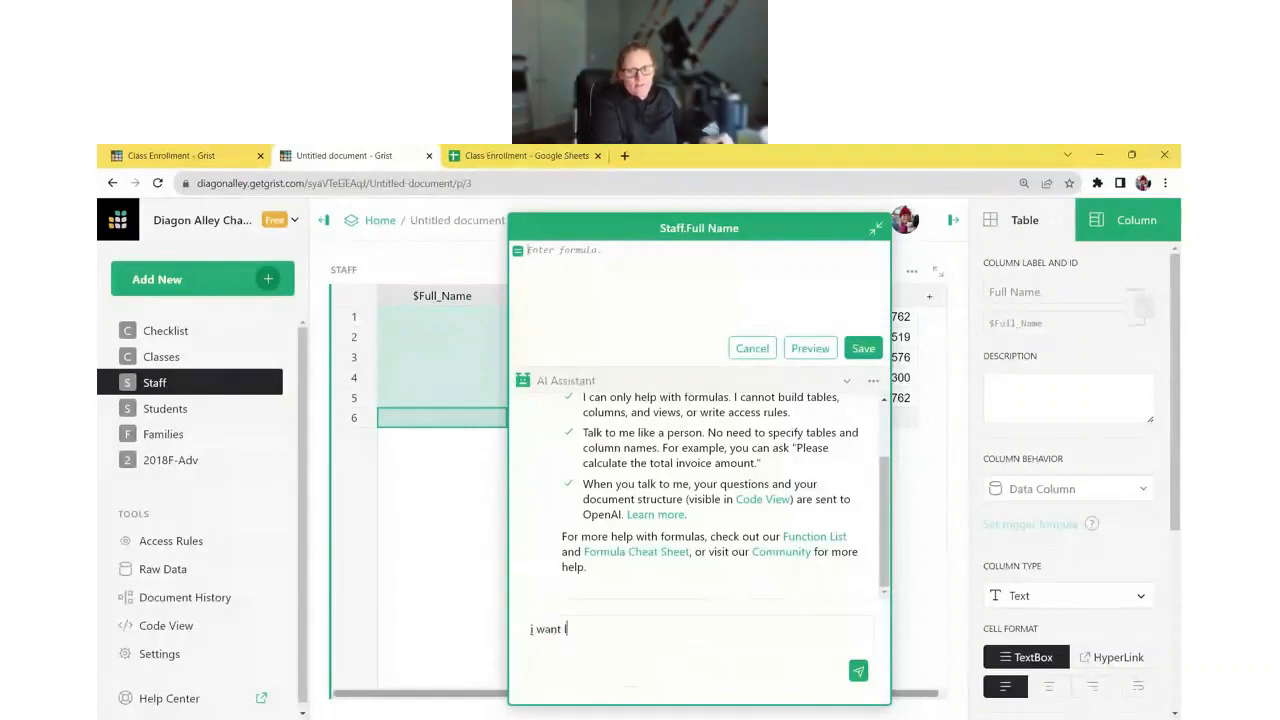
text(ast name, first name)
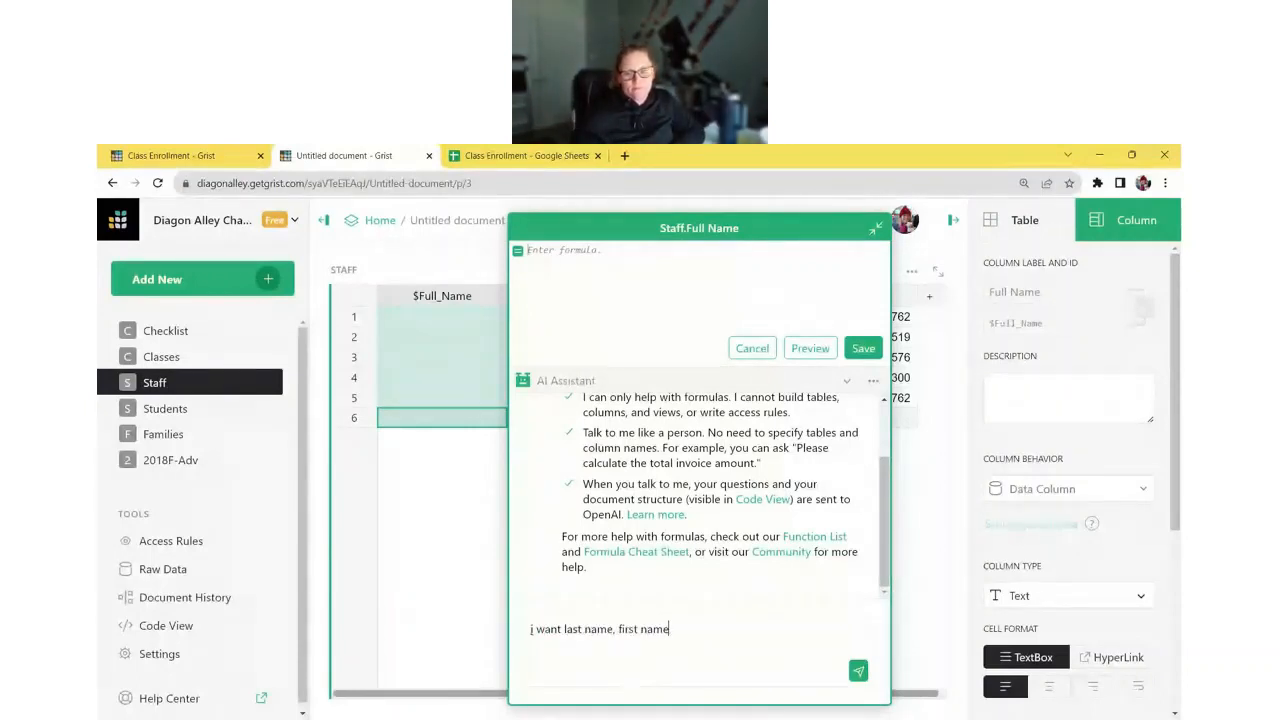
key(Return)
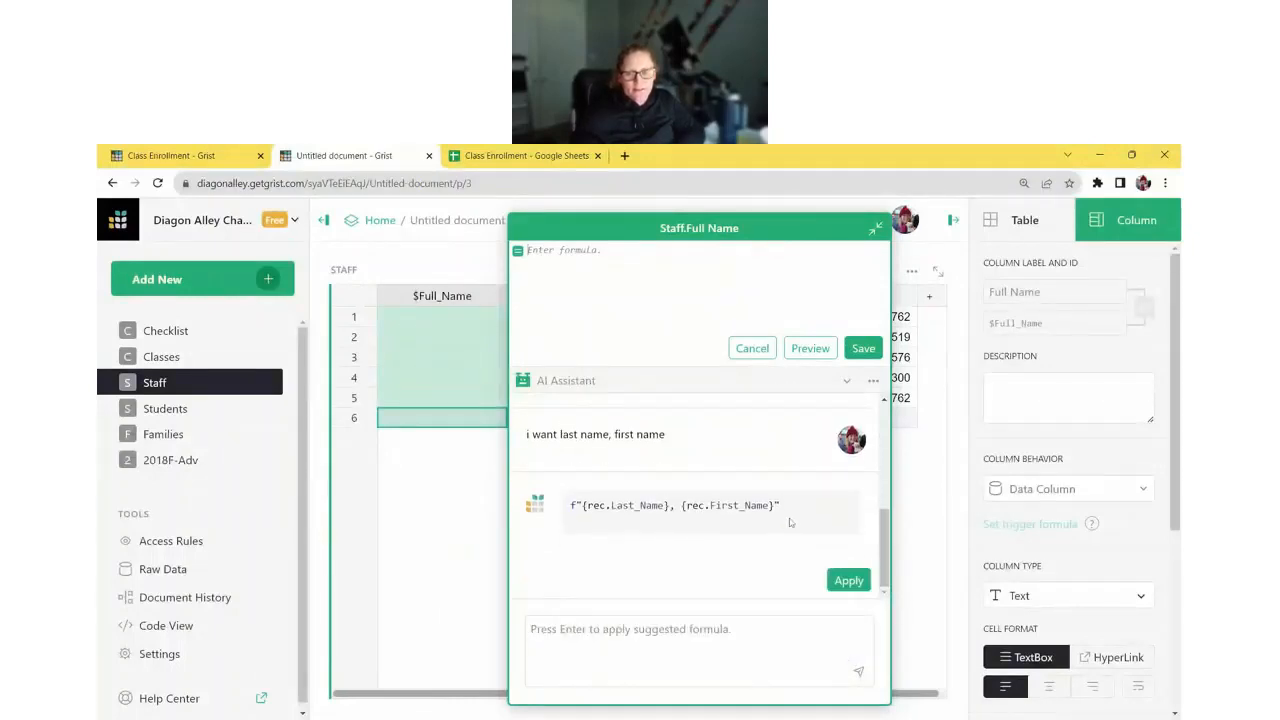
click(847, 585)
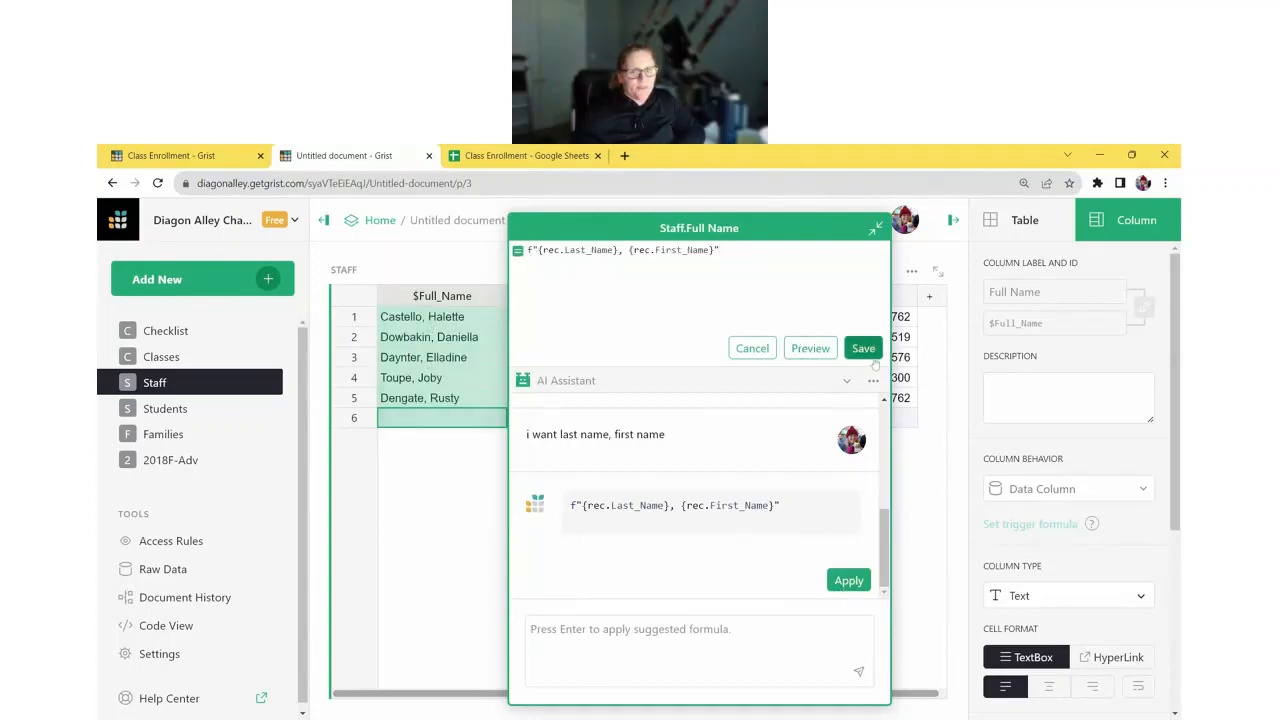
click(866, 352)
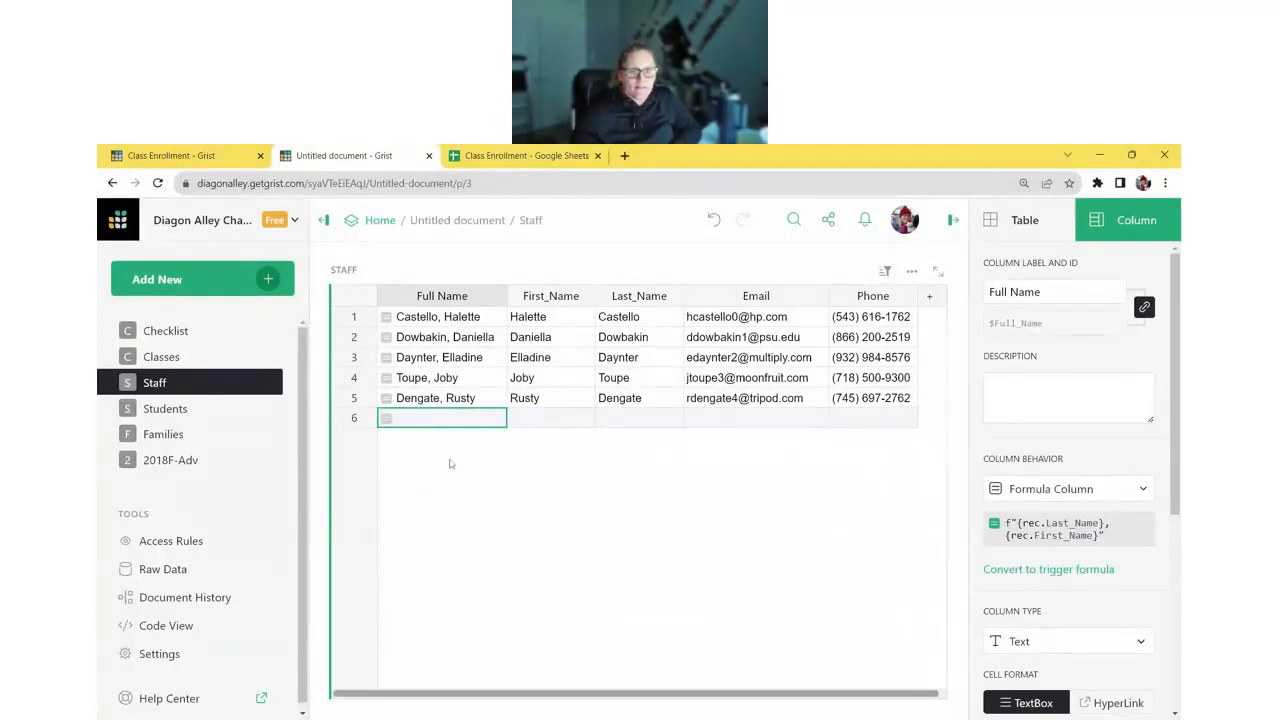
click(185, 416)
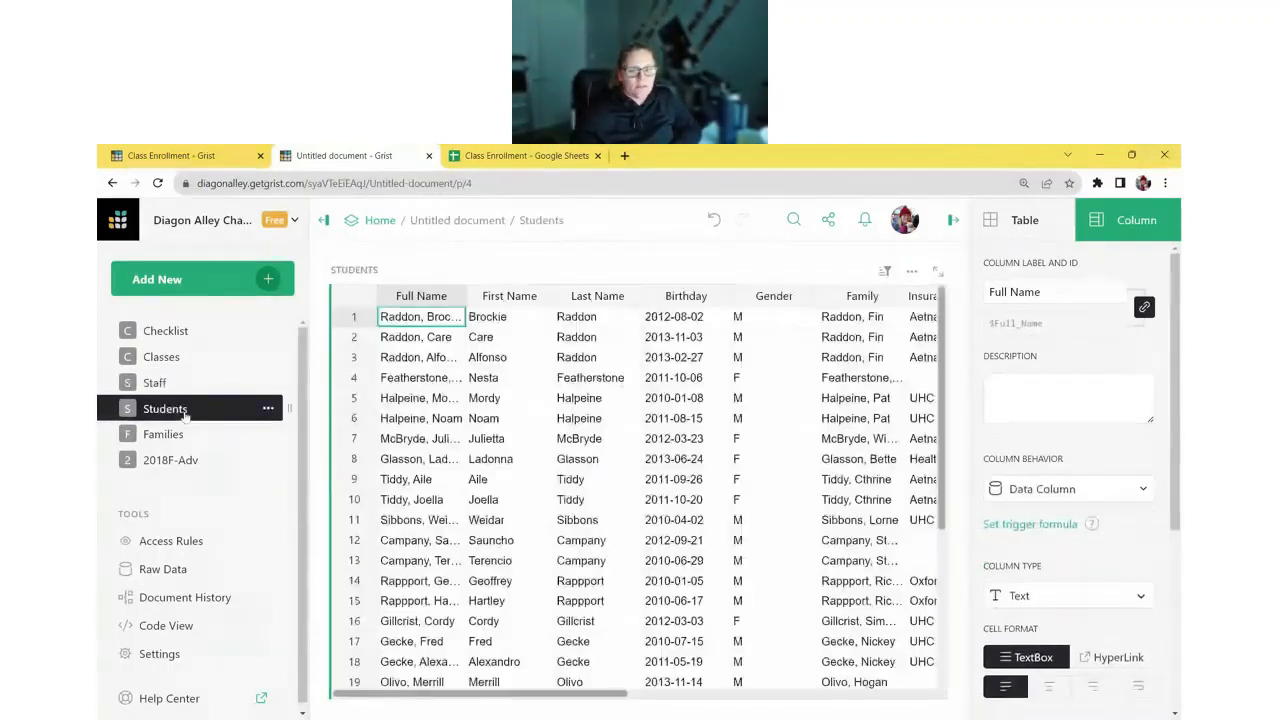
- Widen the Students Full Name column and convert it into a formula column
drag(463, 298, 504, 300)
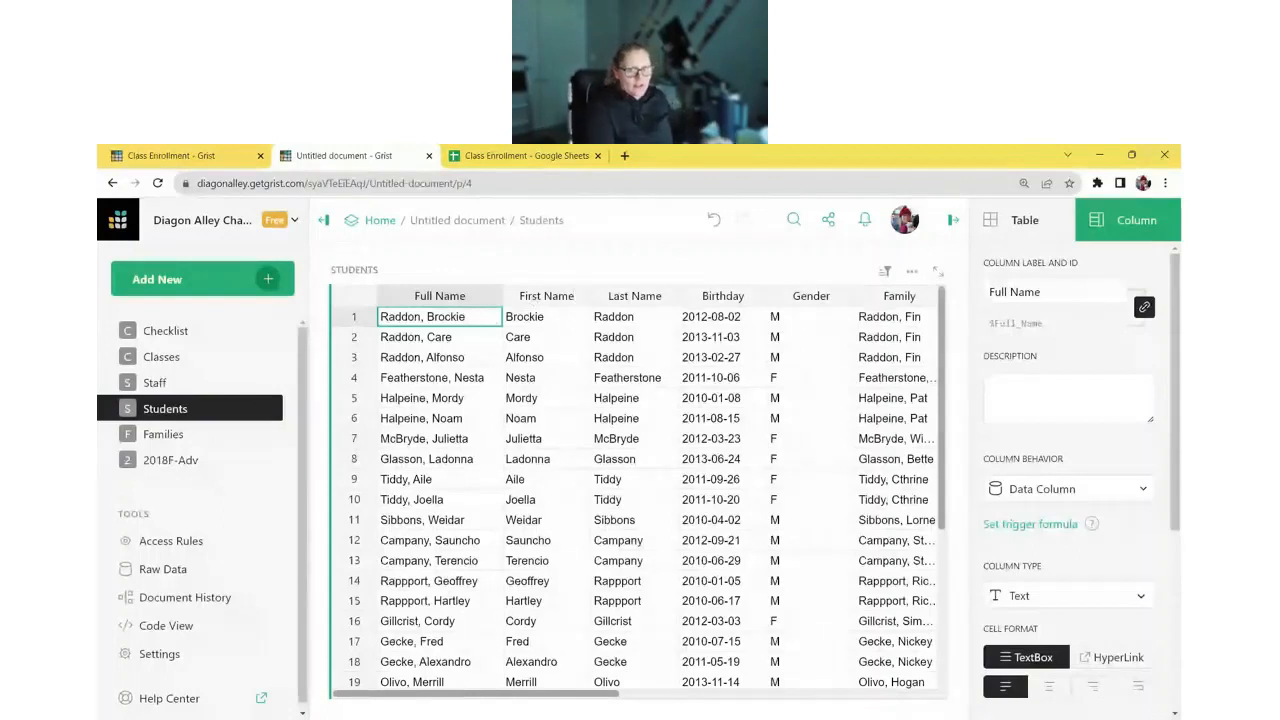
text(=)
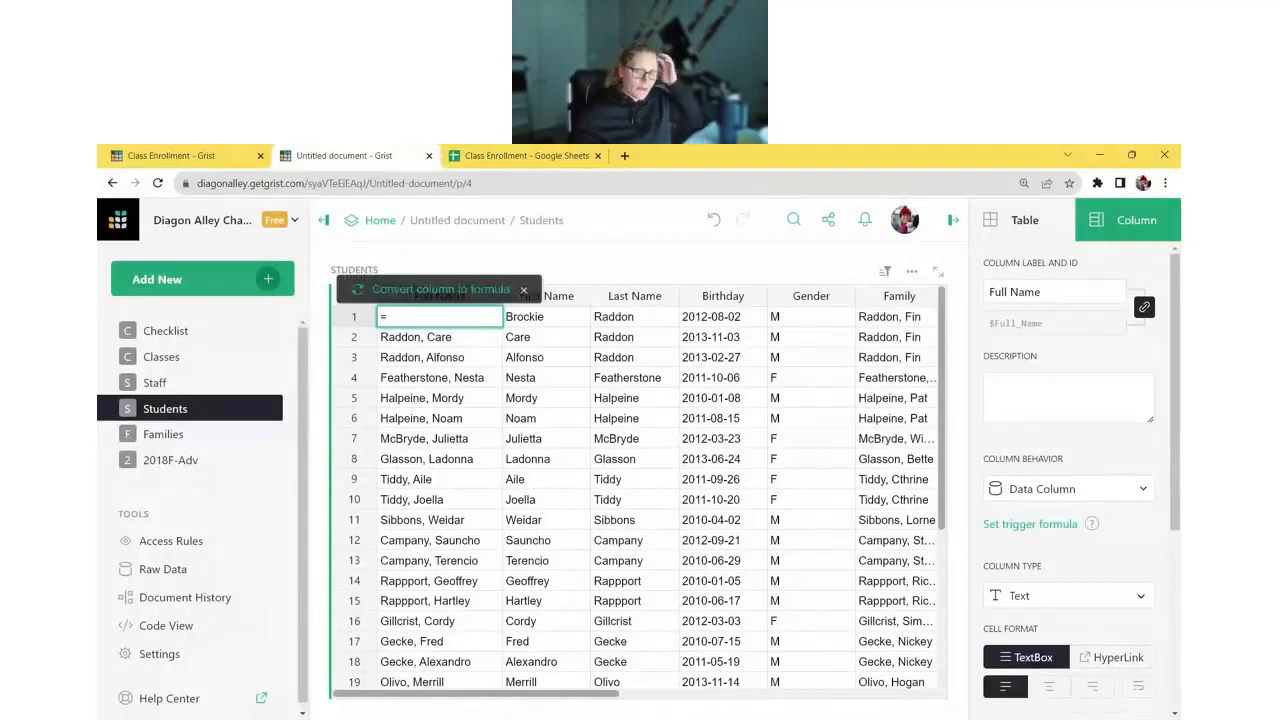
click(440, 289)
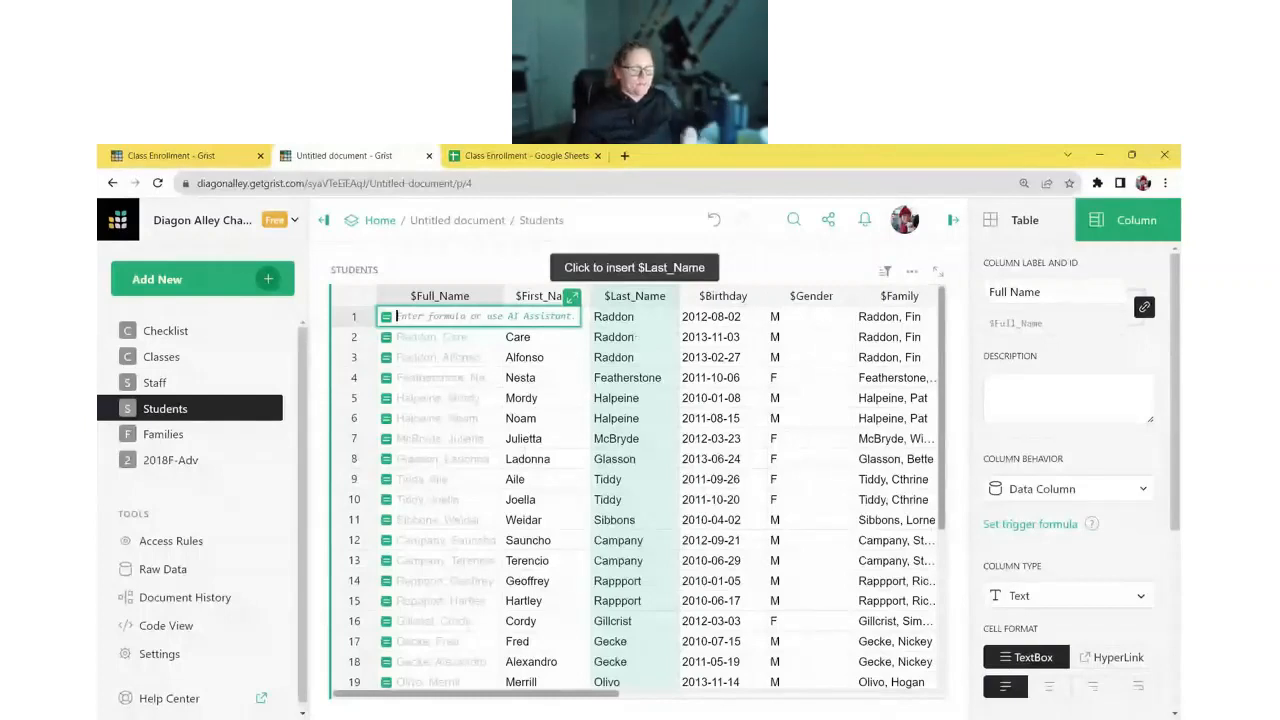
- Set the Full Name formula to $Last_Name + ", " + $First_Name
click(634, 326)
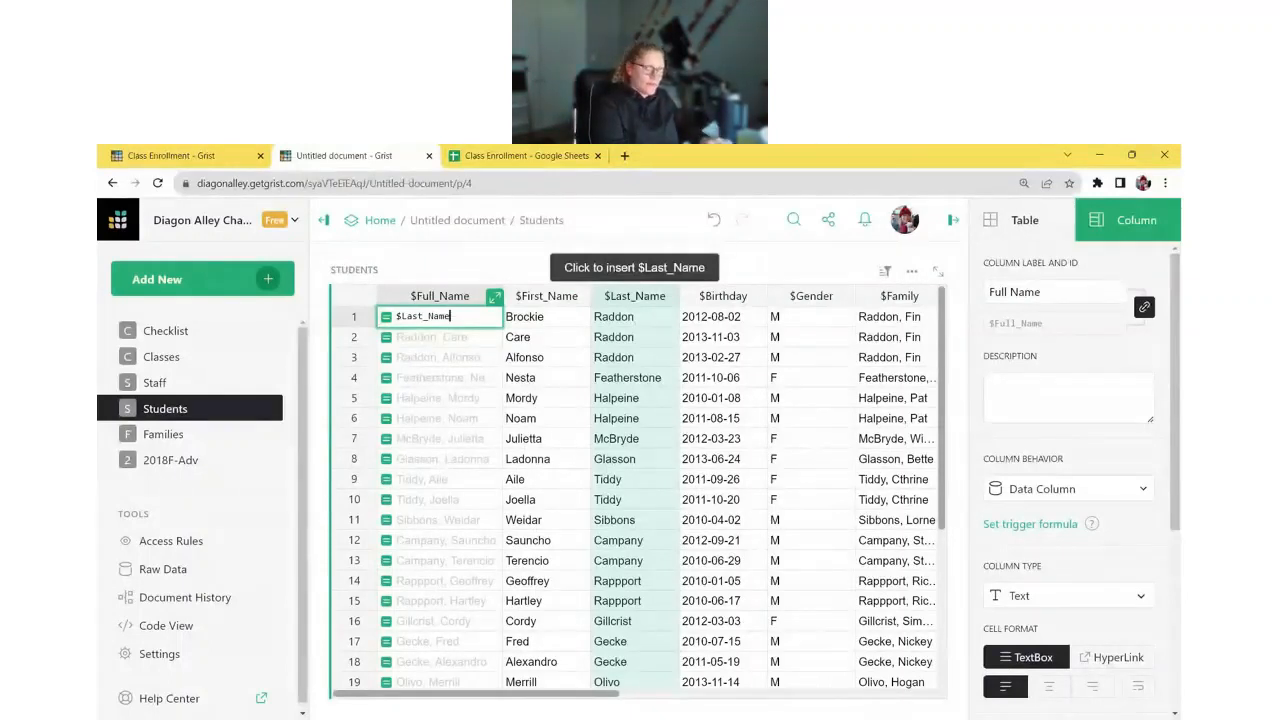
text(+)
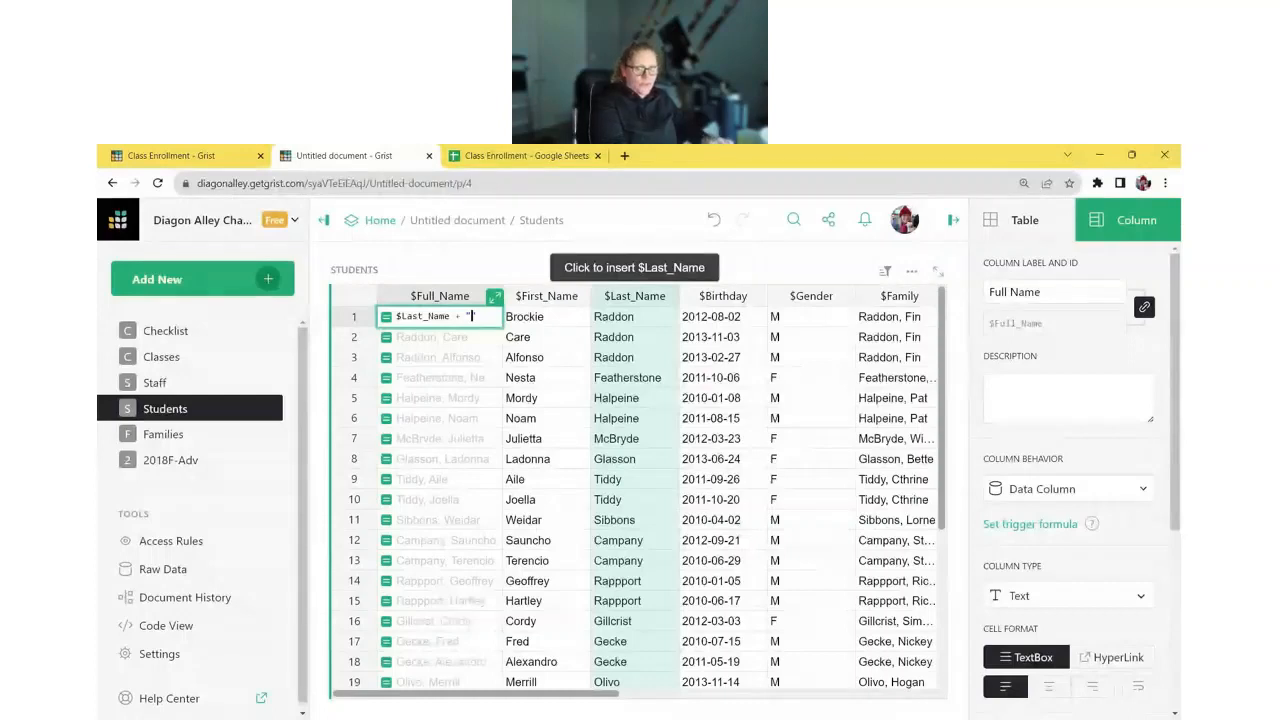
text(, ")
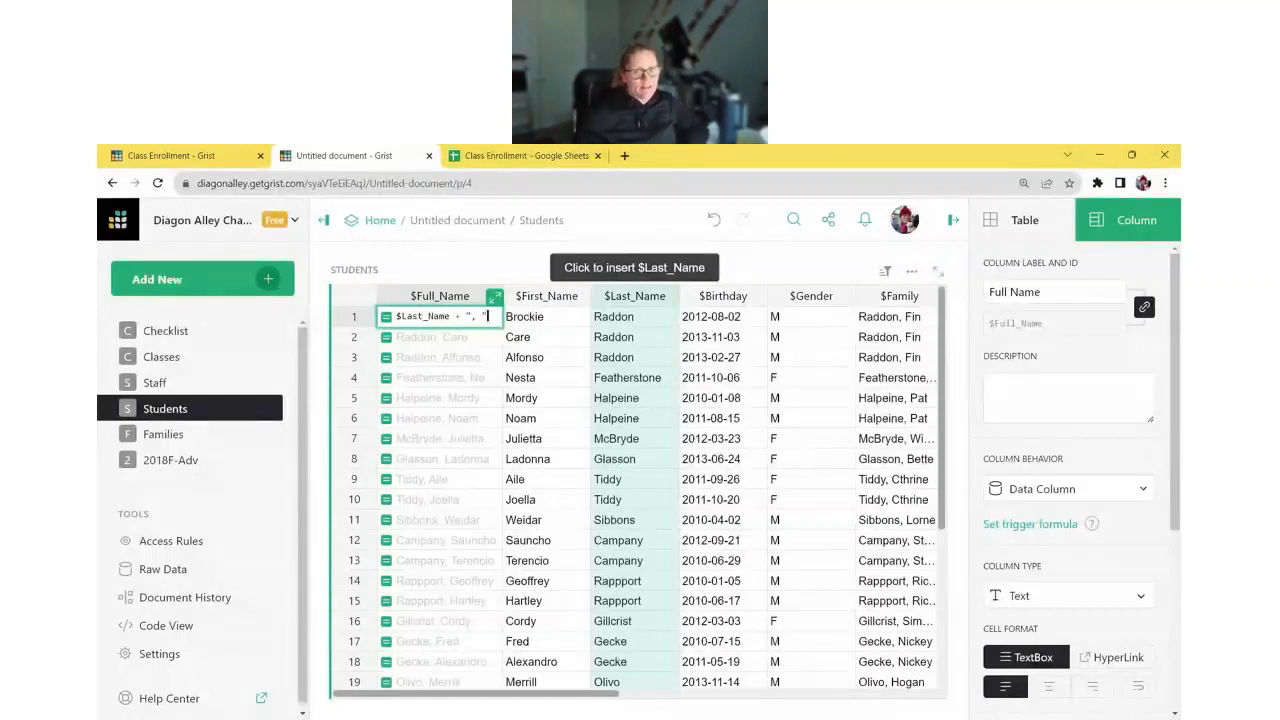
text( +)
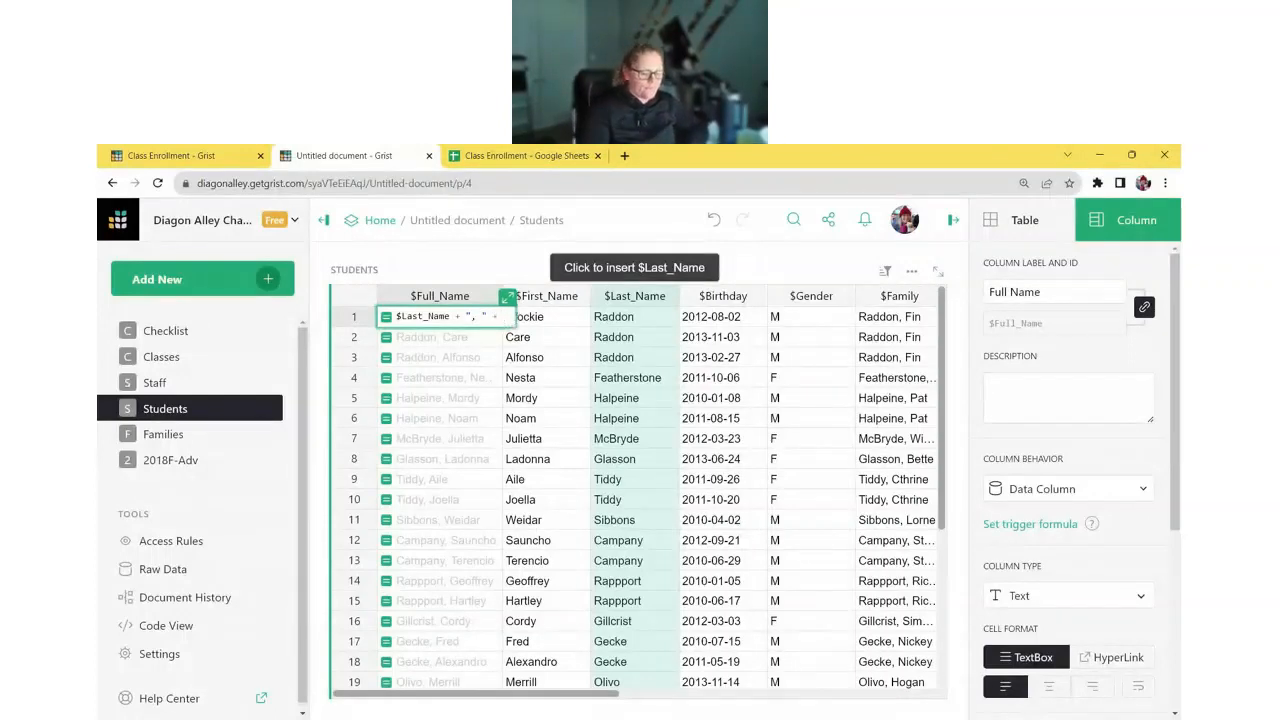
click(576, 332)
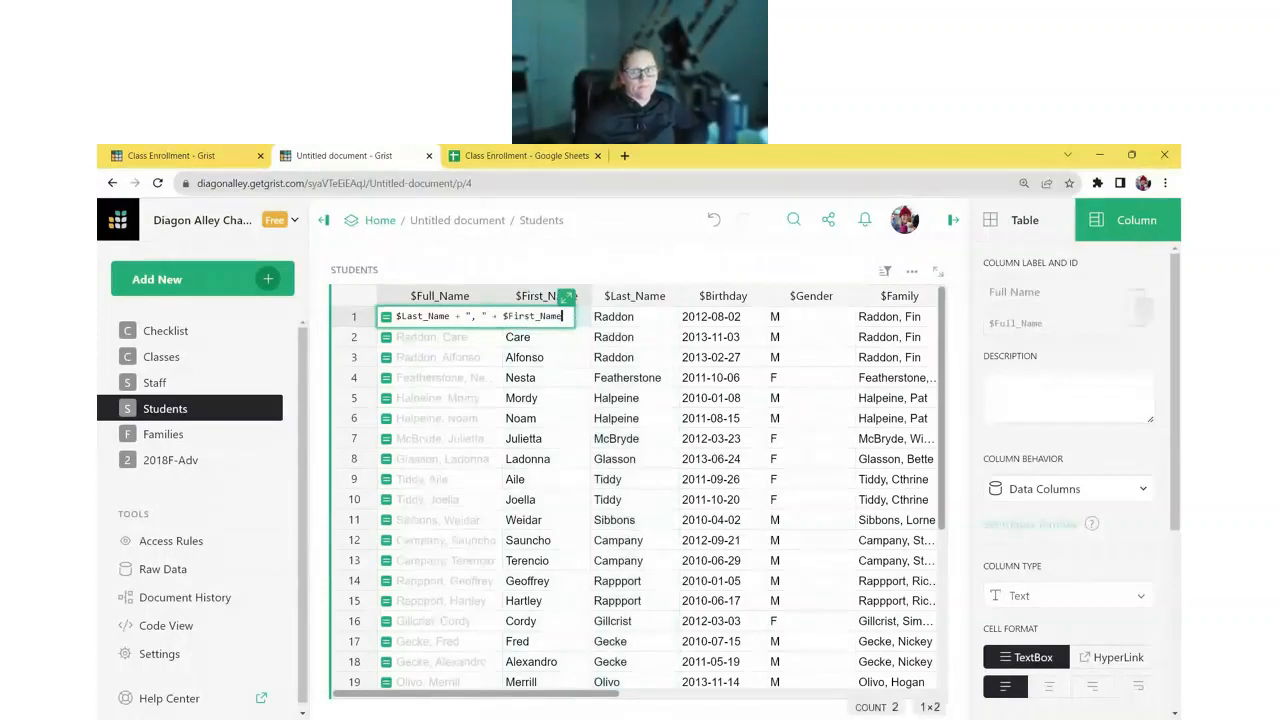
key(Return)
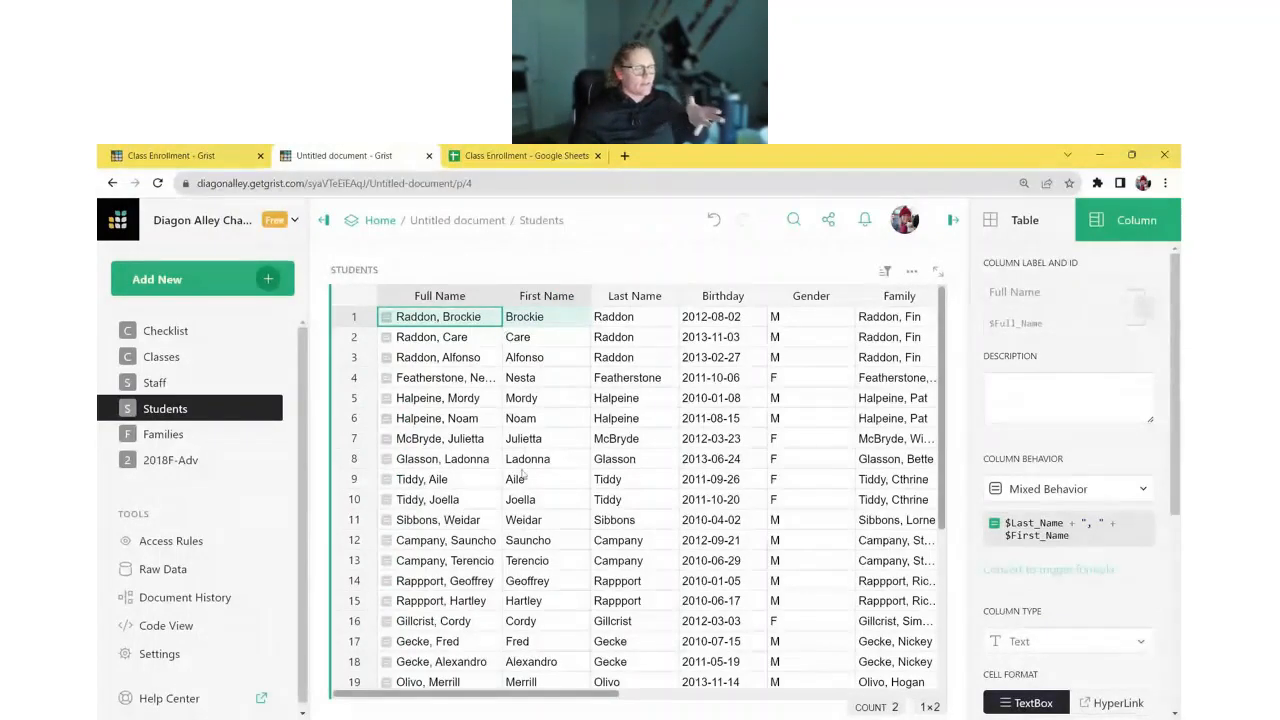
click(544, 501)
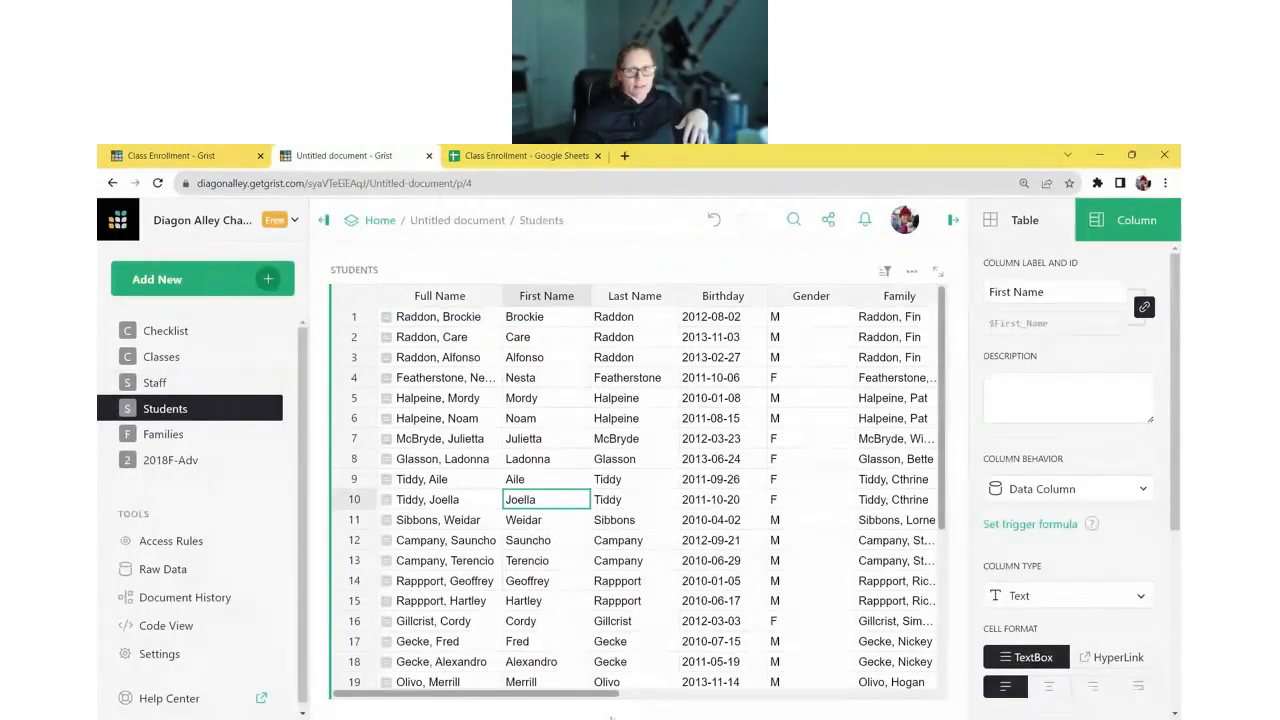
- Widen the Students Family column and compare its names with the Families table
scroll(830, 369, right, 3)
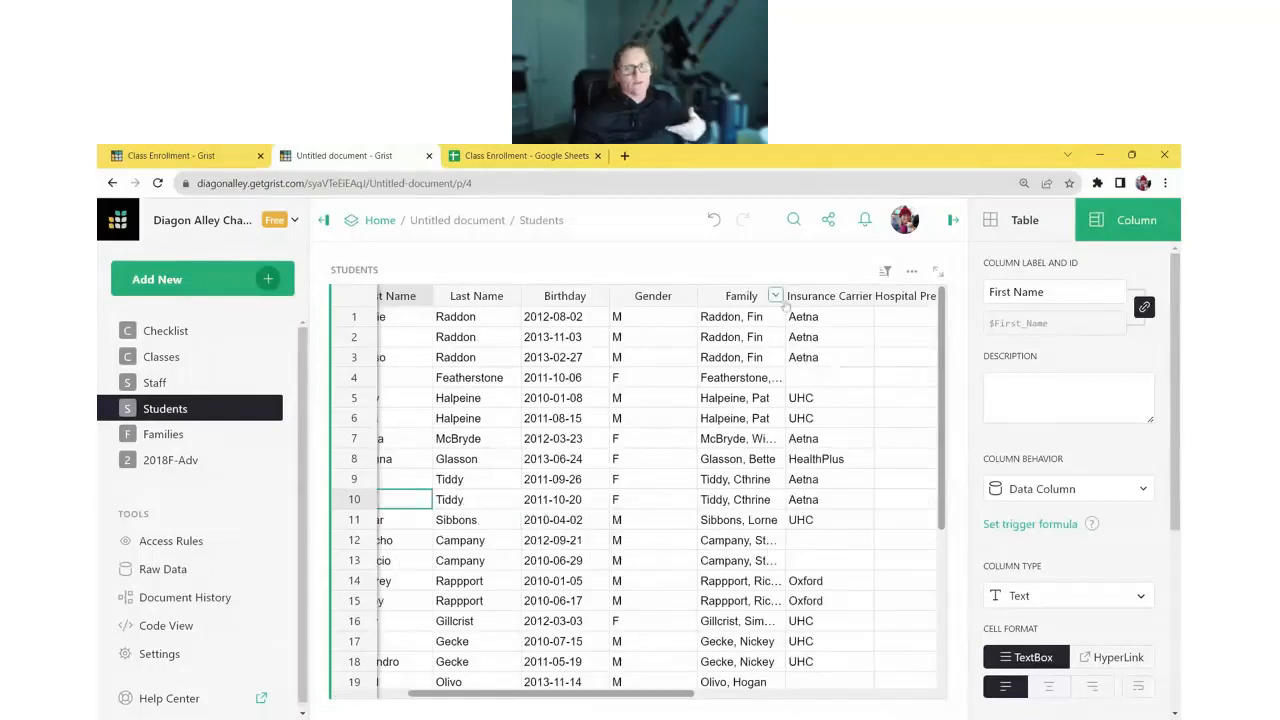
drag(783, 304, 821, 302)
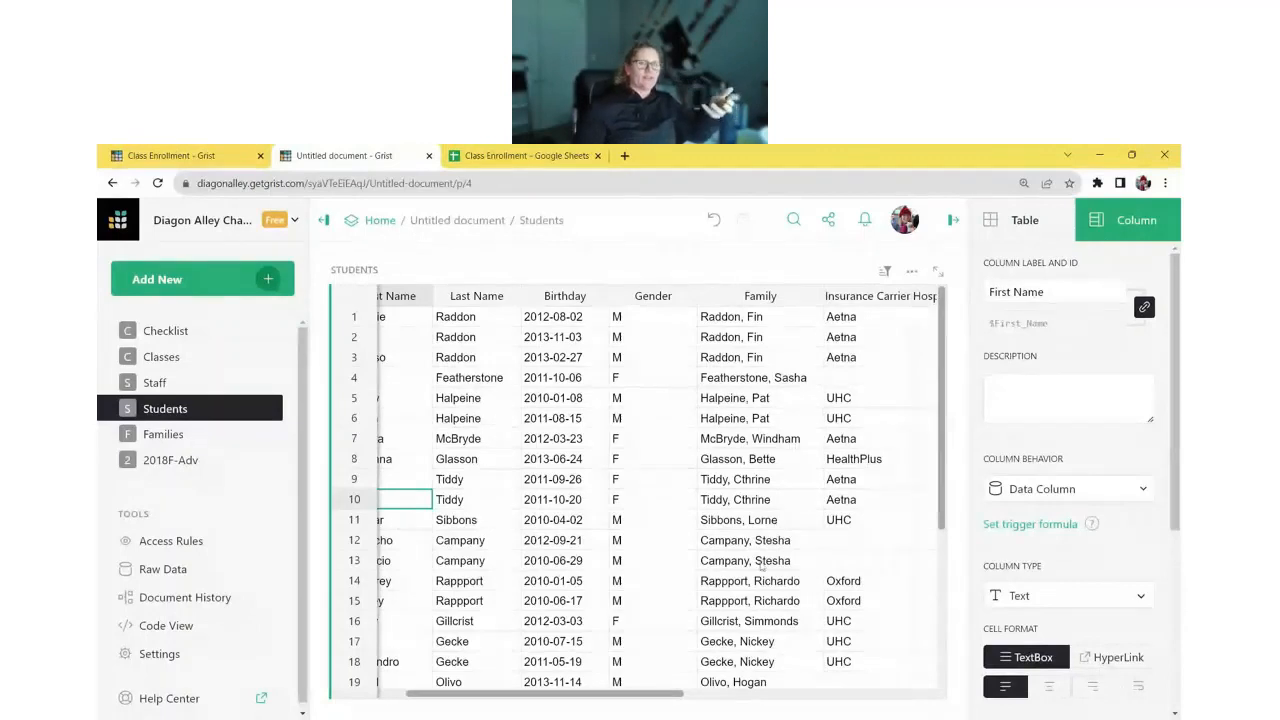
click(190, 432)
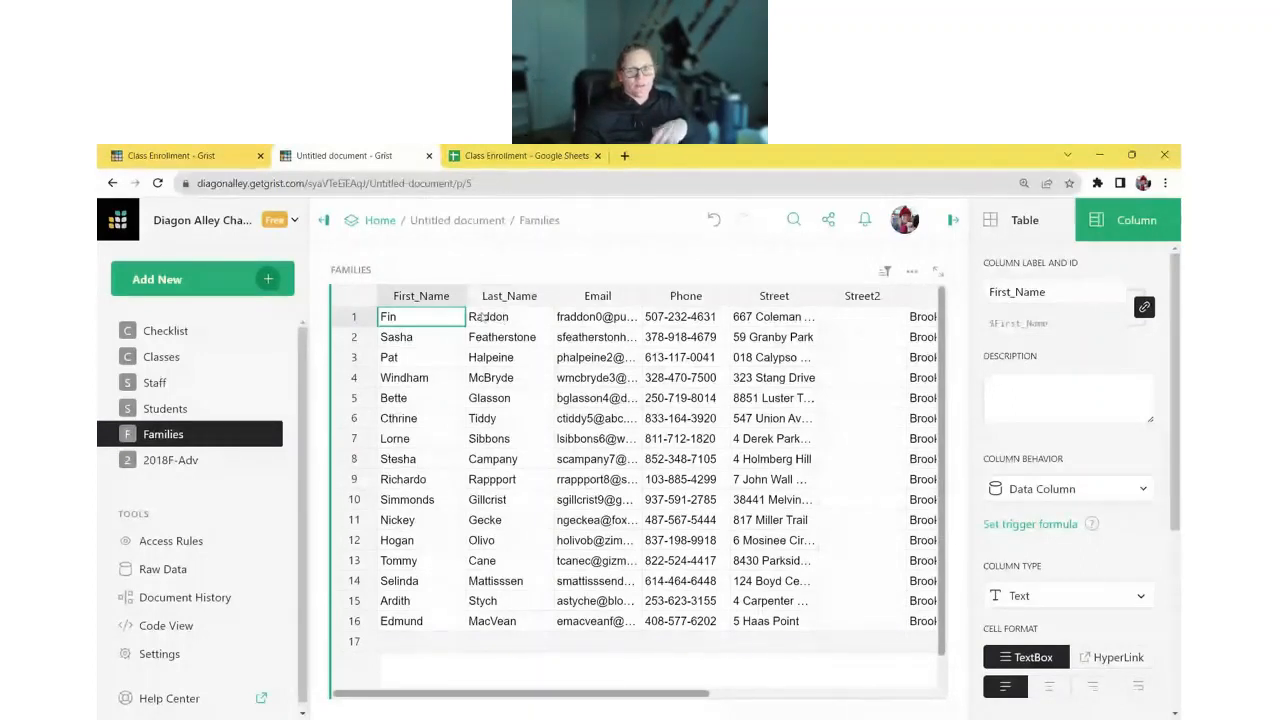
click(190, 418)
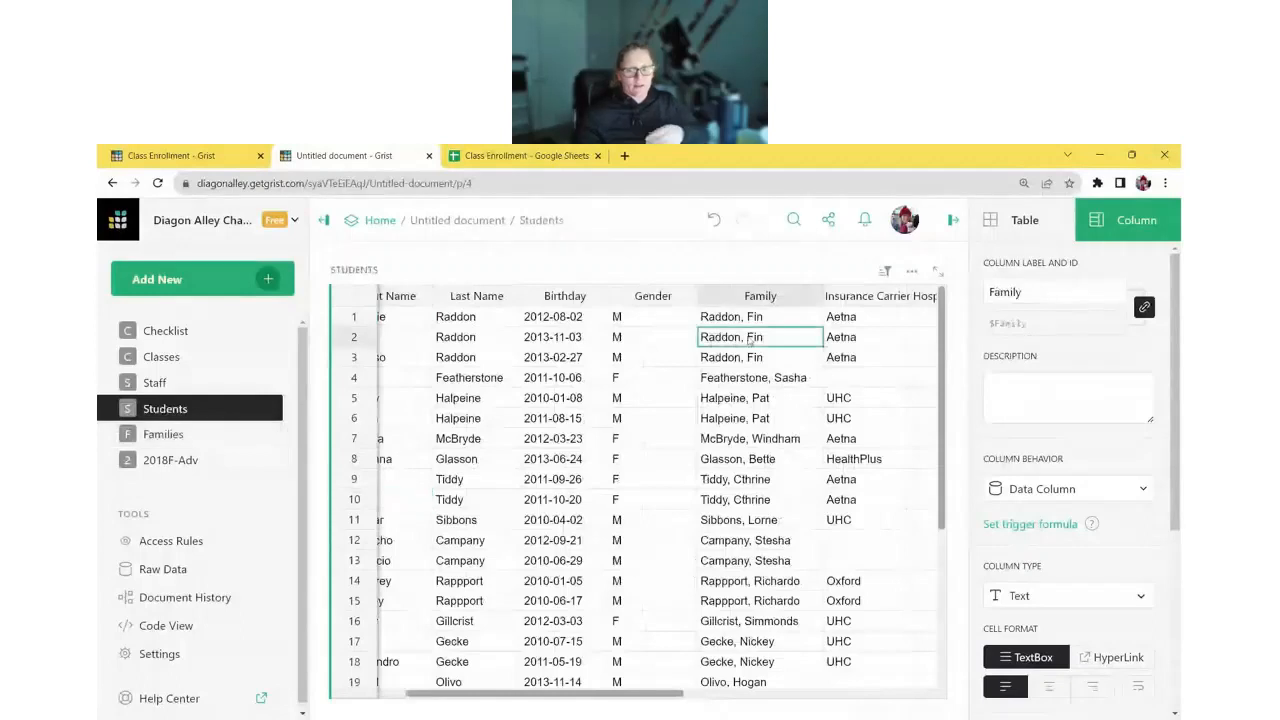
- Make Family a Reference column to the Families table displaying Full Name
scroll(1148, 464, down, 5)
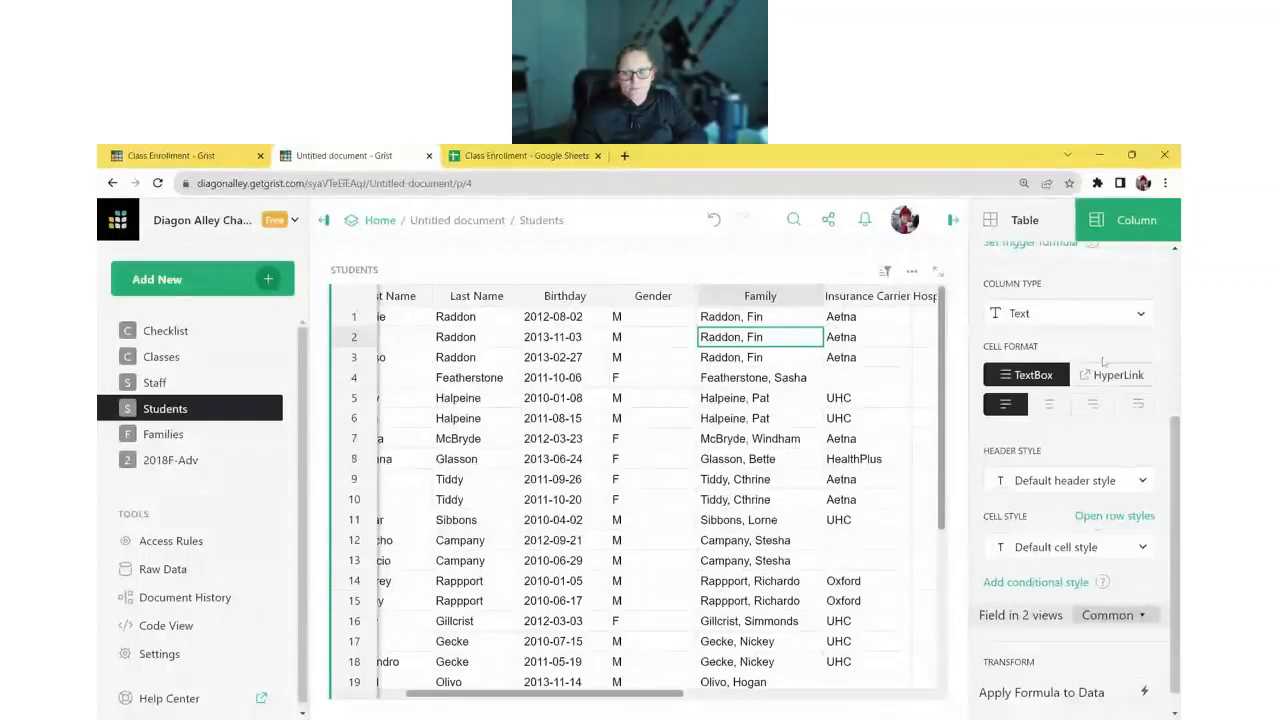
click(1110, 316)
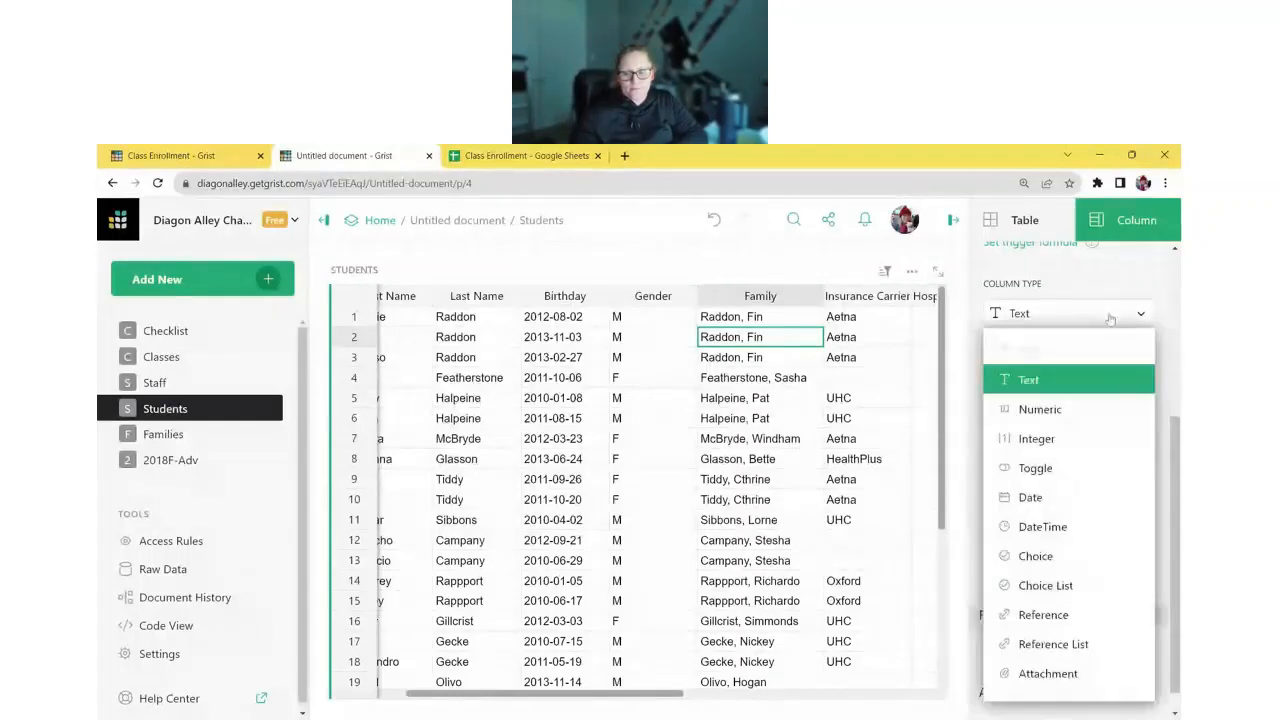
click(1062, 614)
scroll(1069, 610, down, 2)
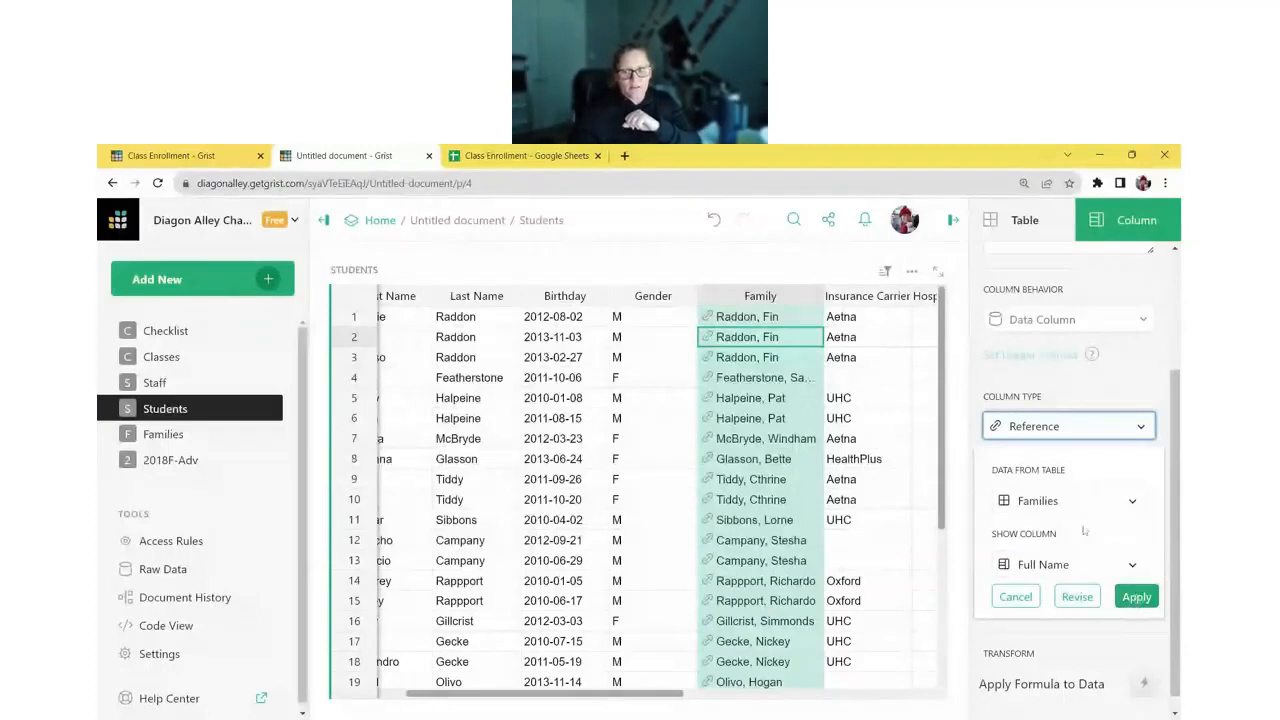
click(1137, 597)
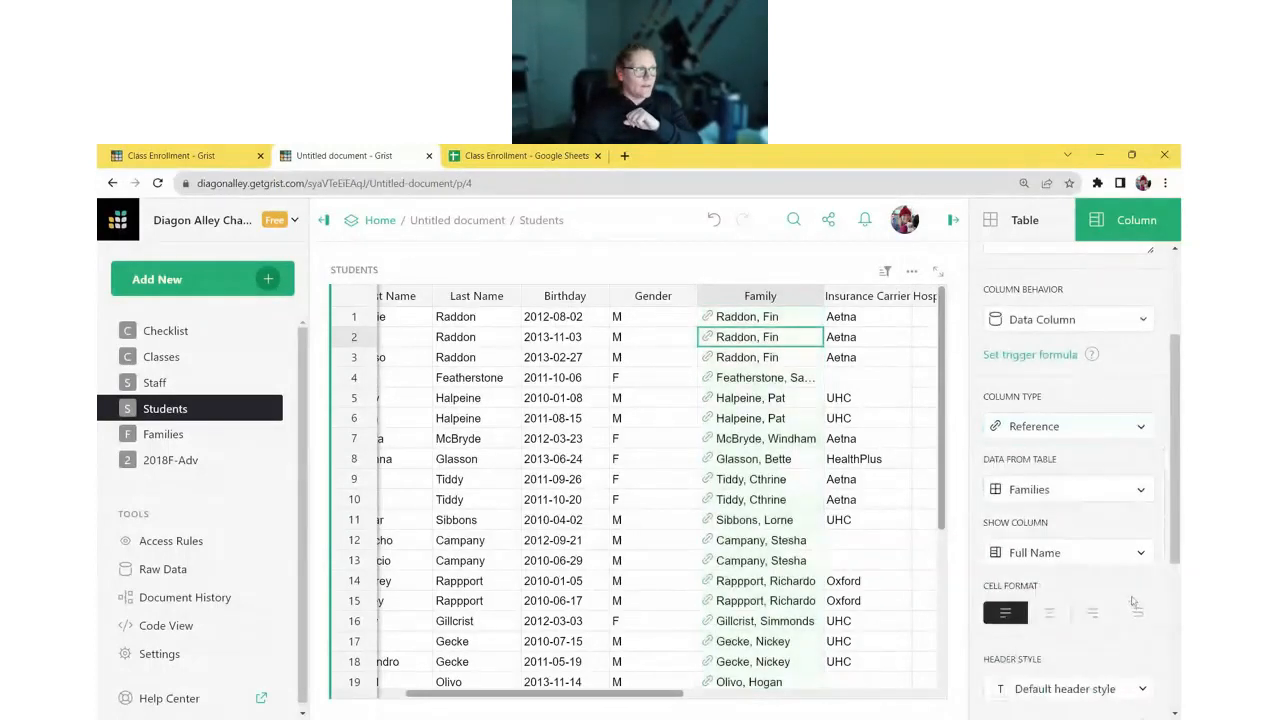
click(188, 441)
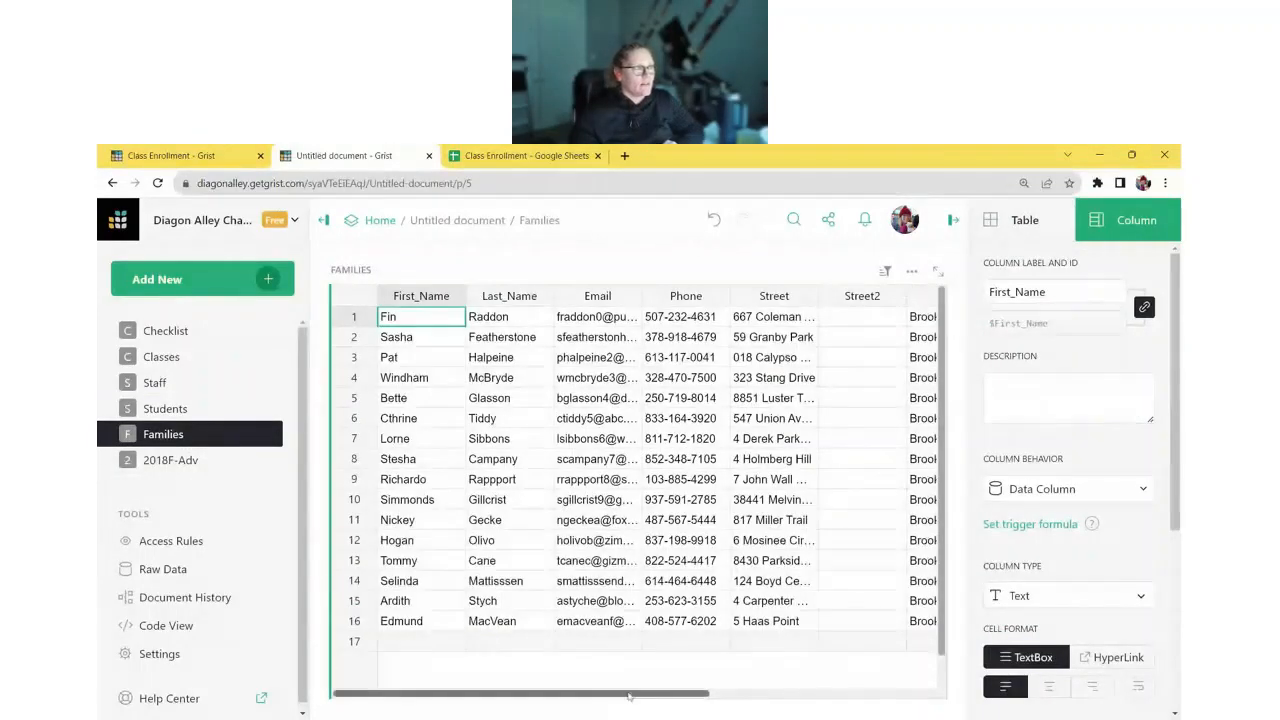
- Make Families Full Name the formula $Last_Name + ", " + $First_Name, then view 2018F-Adv
drag(637, 694, 864, 697)
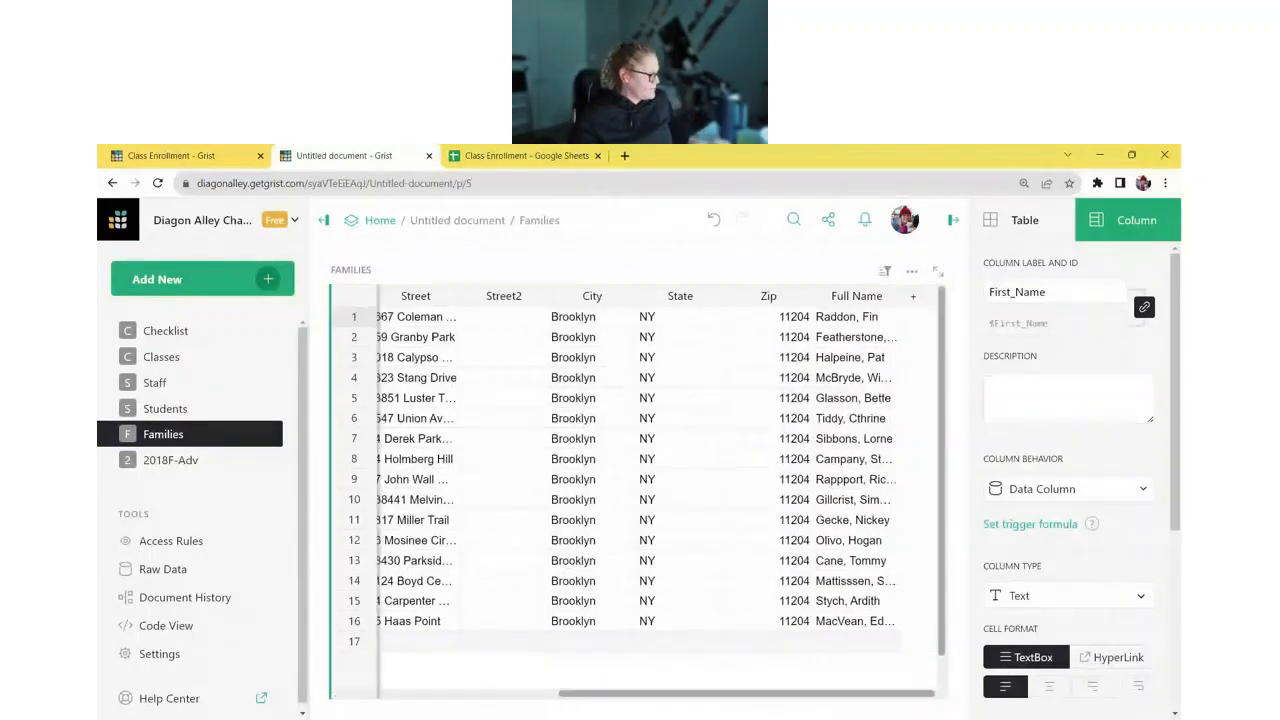
click(849, 318)
text(=)
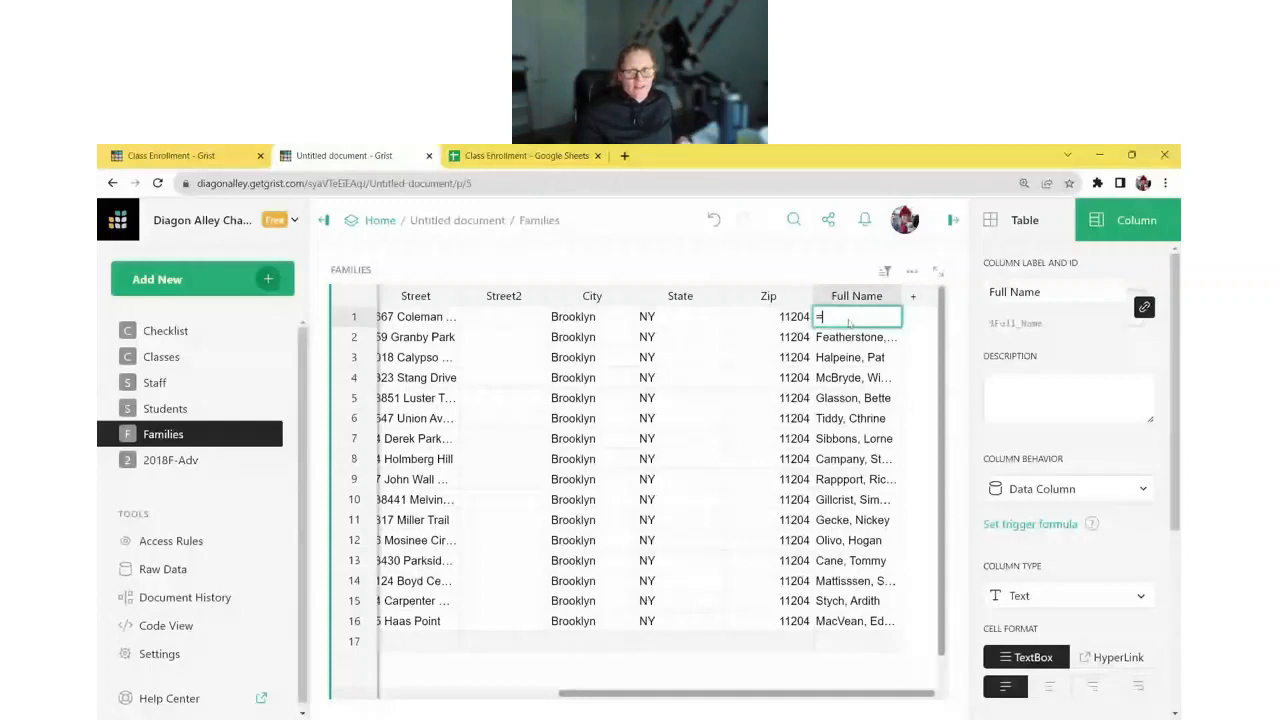
text($Last_Name + ", " + $First_Name)
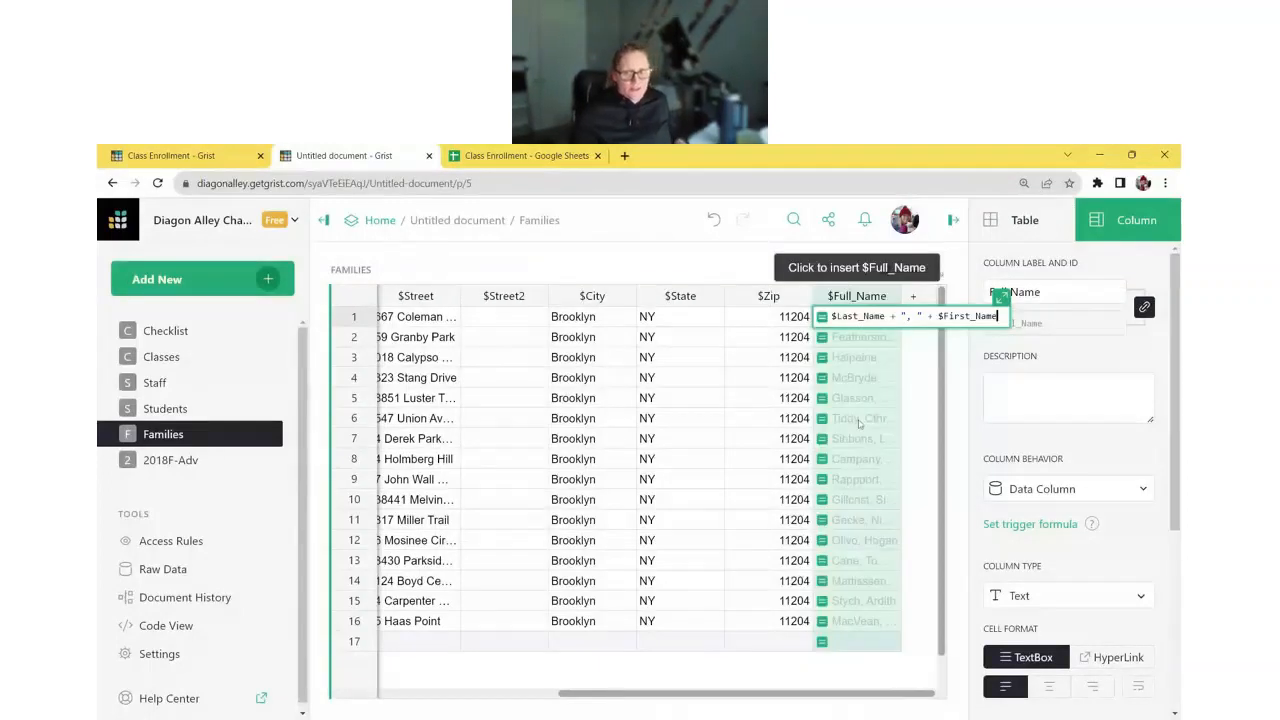
key(Return)
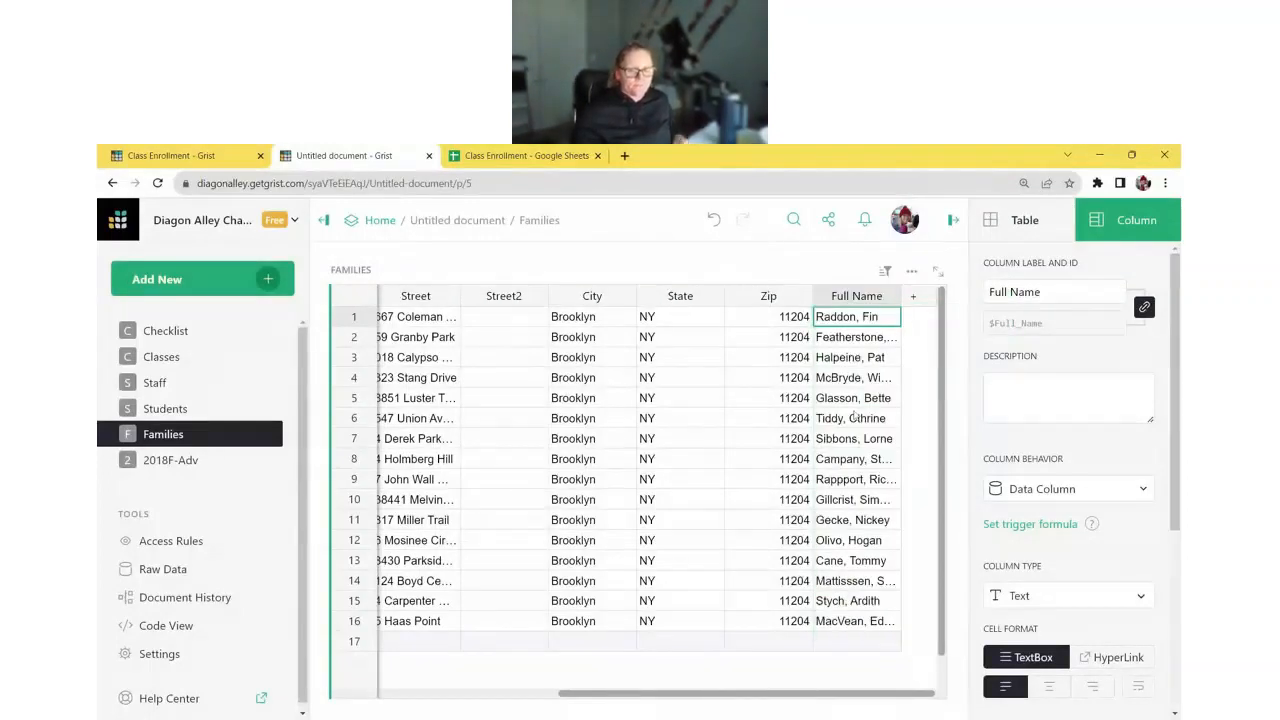
drag(618, 697, 392, 697)
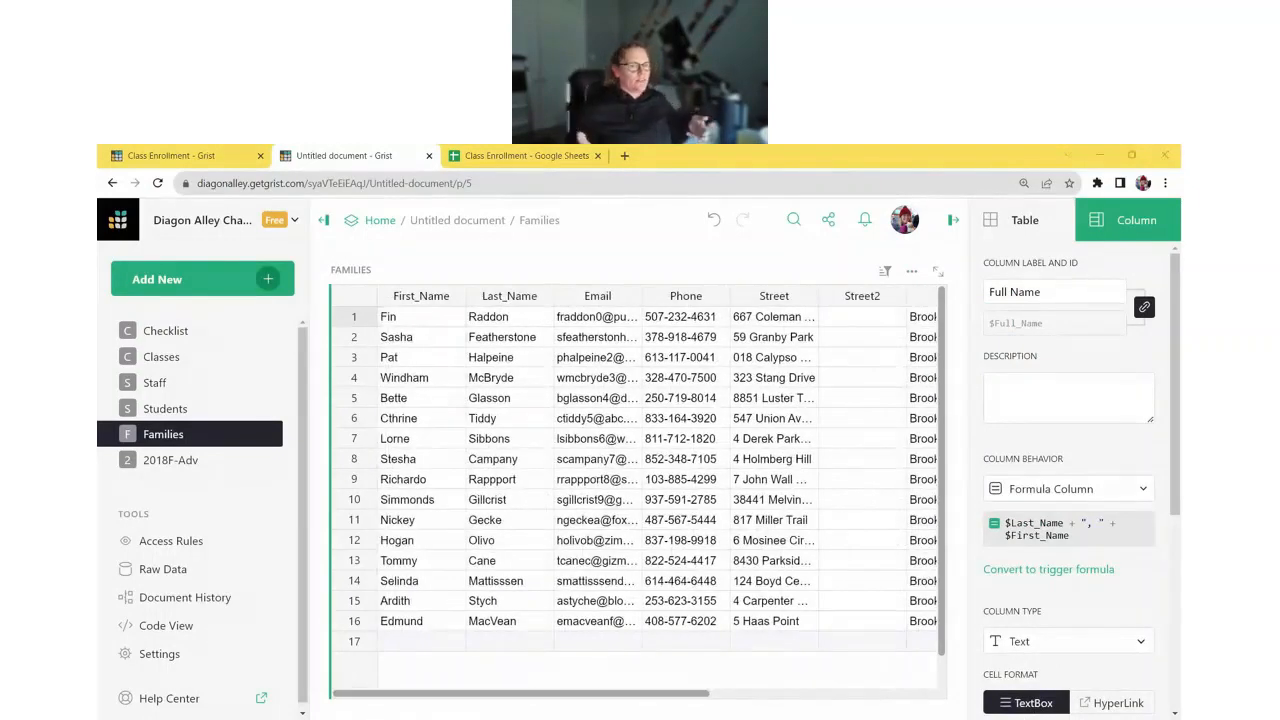
click(190, 462)
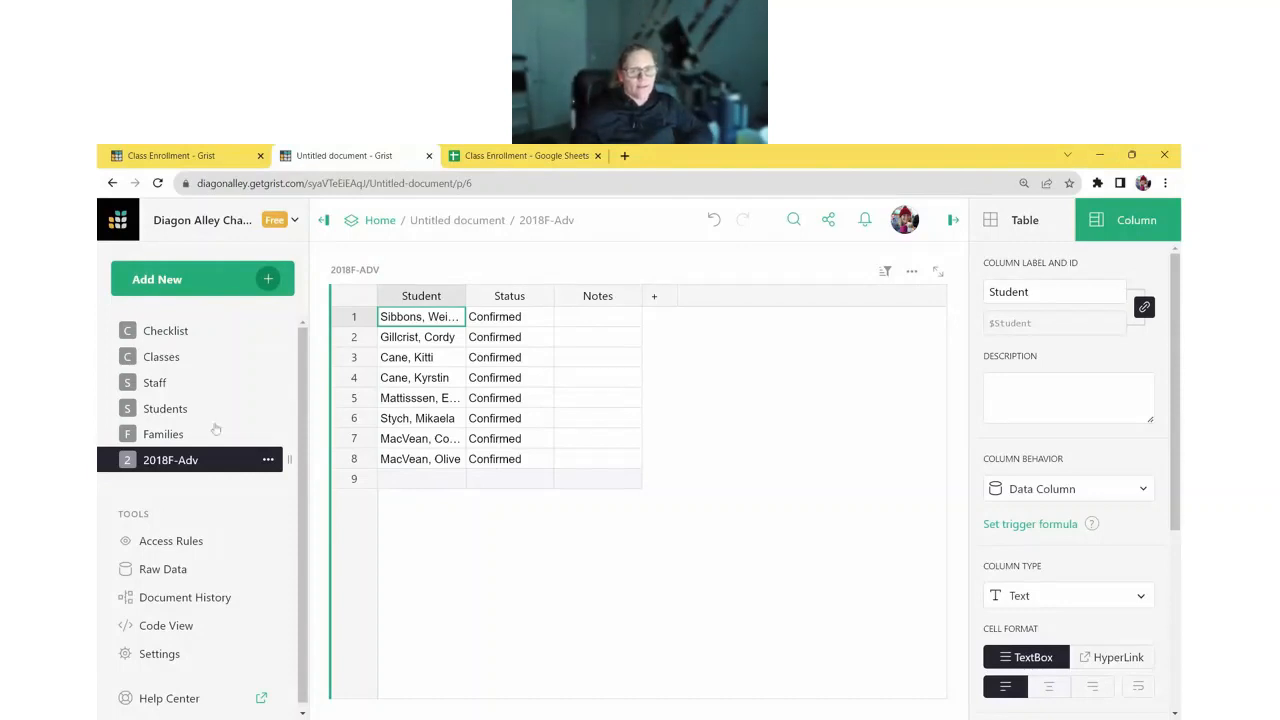
- Widen the Student column and convert it to a Reference to Students showing Full Name
drag(466, 298, 519, 300)
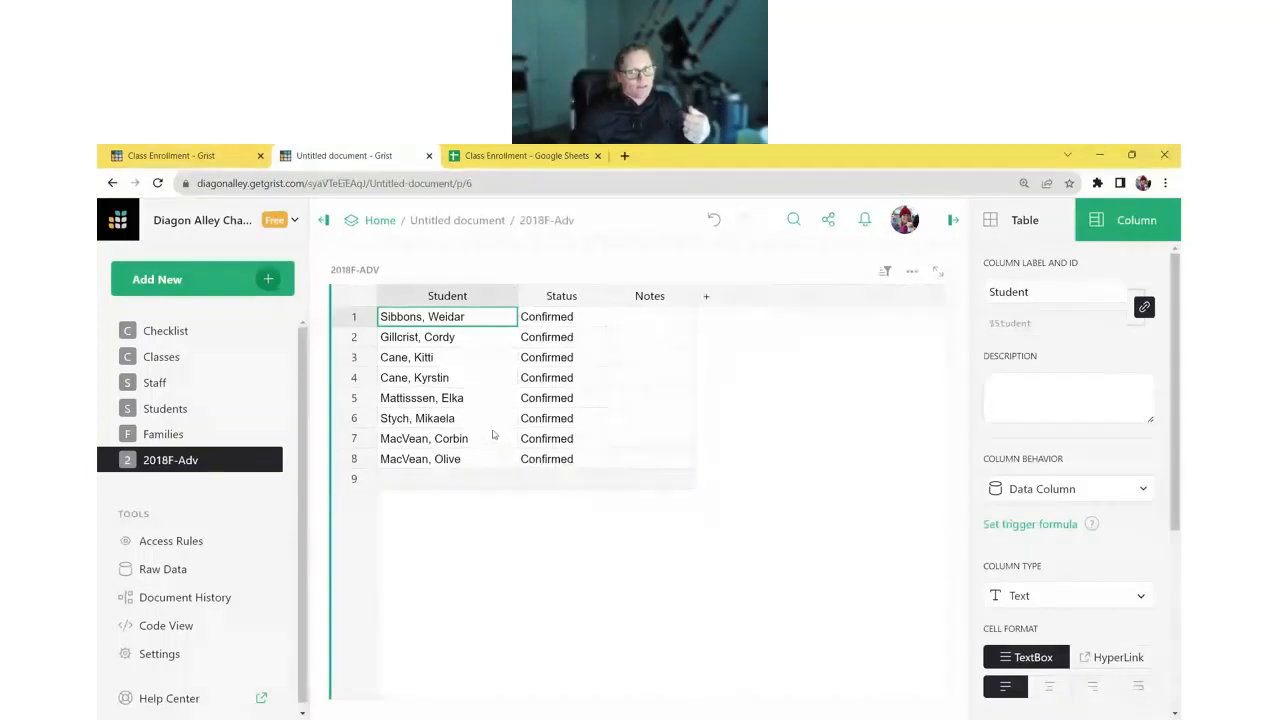
click(1065, 595)
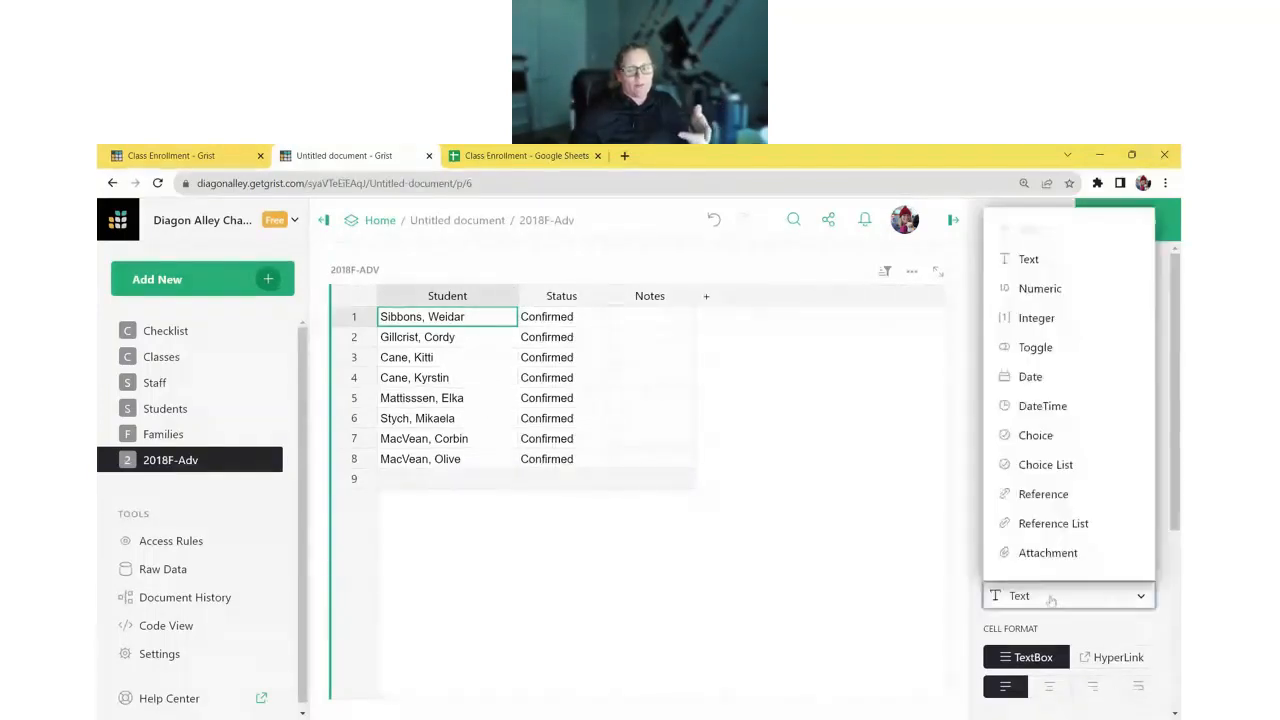
click(1059, 490)
scroll(1058, 508, down, 1)
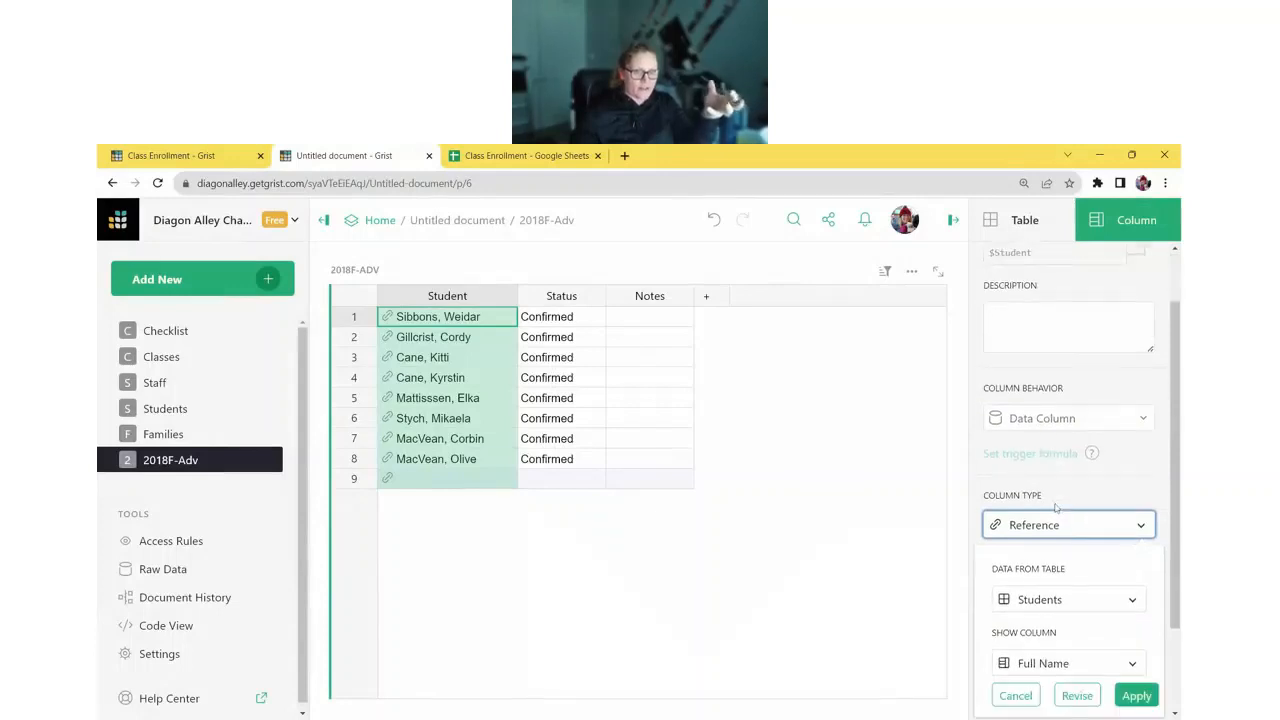
click(1140, 698)
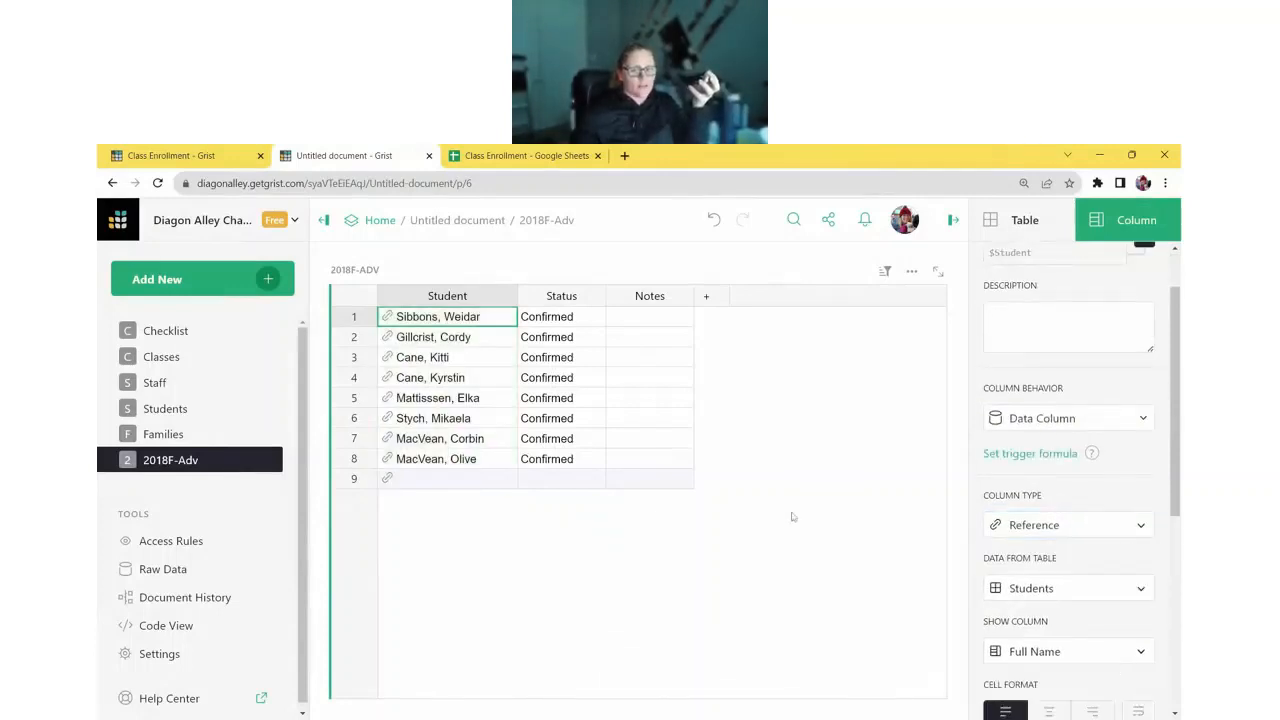
- Check the Students table, then go back to the 2018F-Adv table
click(178, 411)
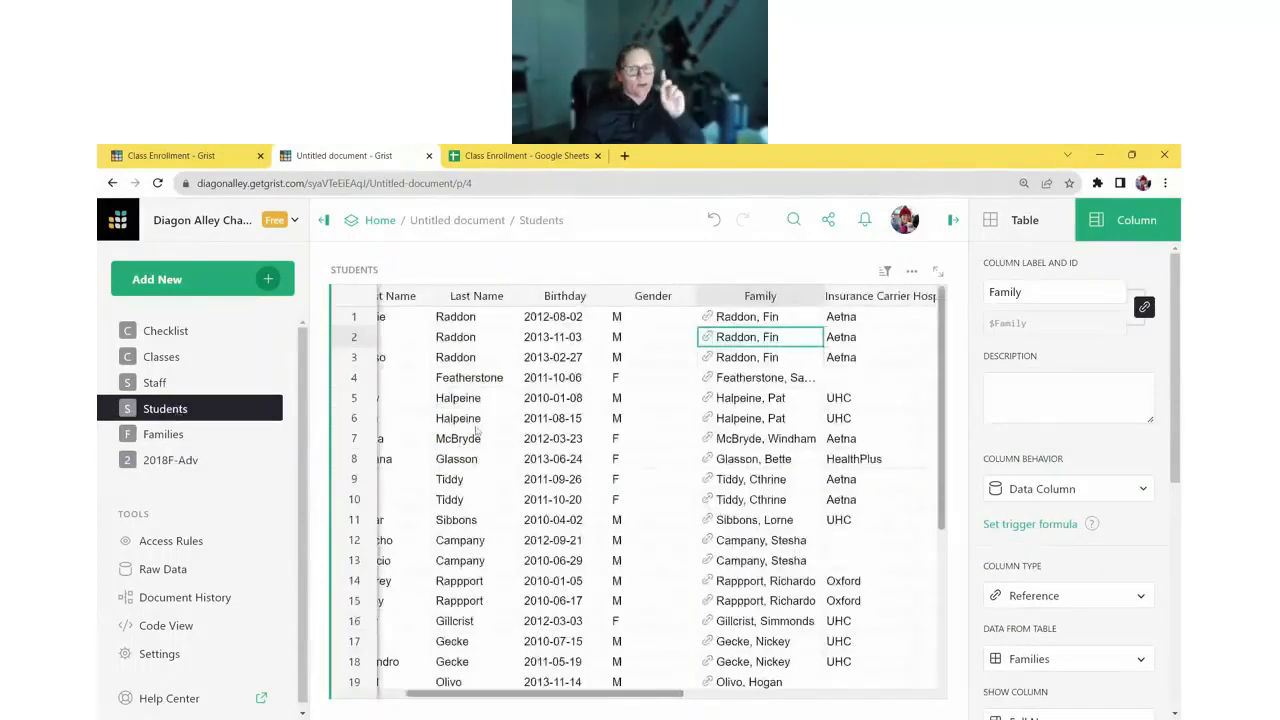
drag(537, 692, 365, 688)
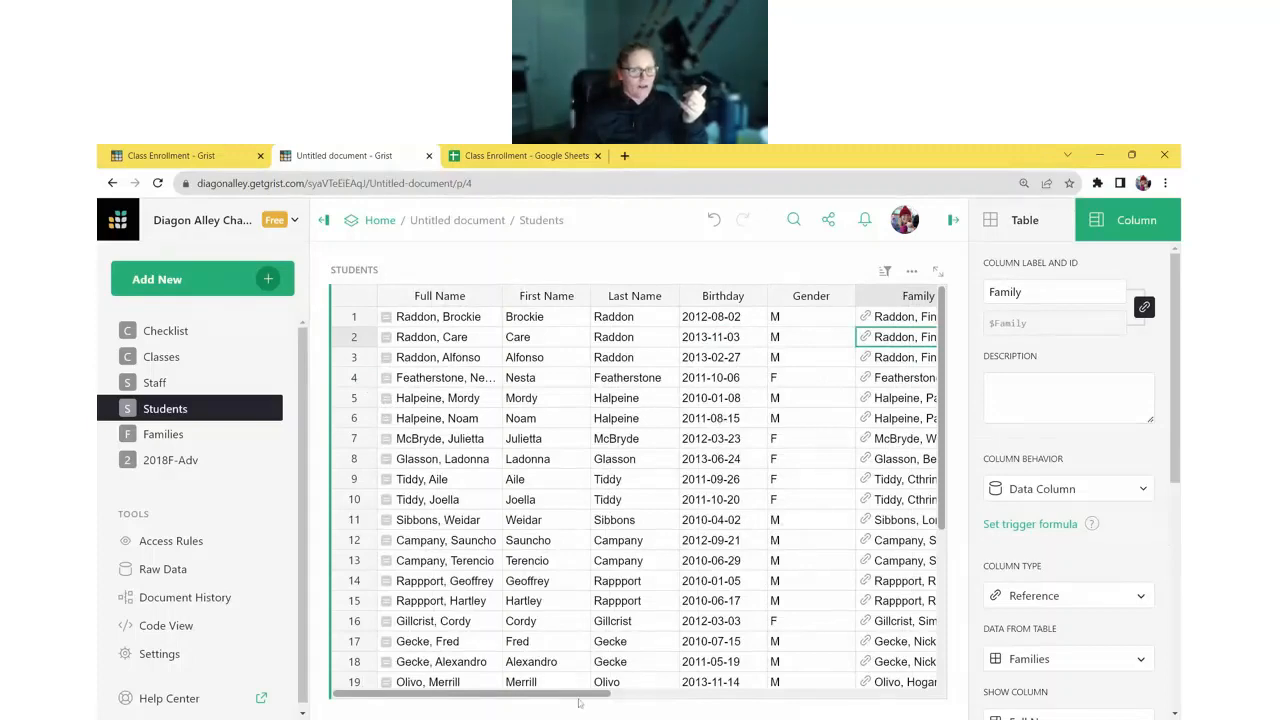
drag(578, 703, 365, 700)
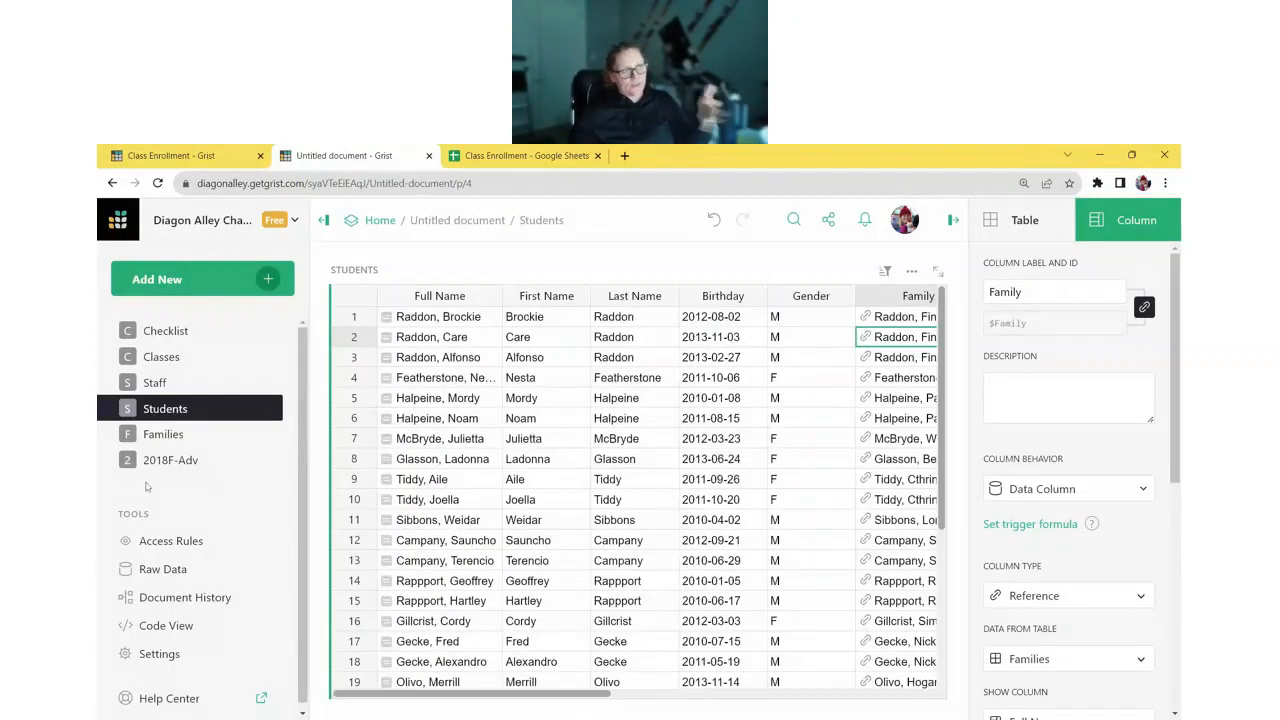
click(160, 460)
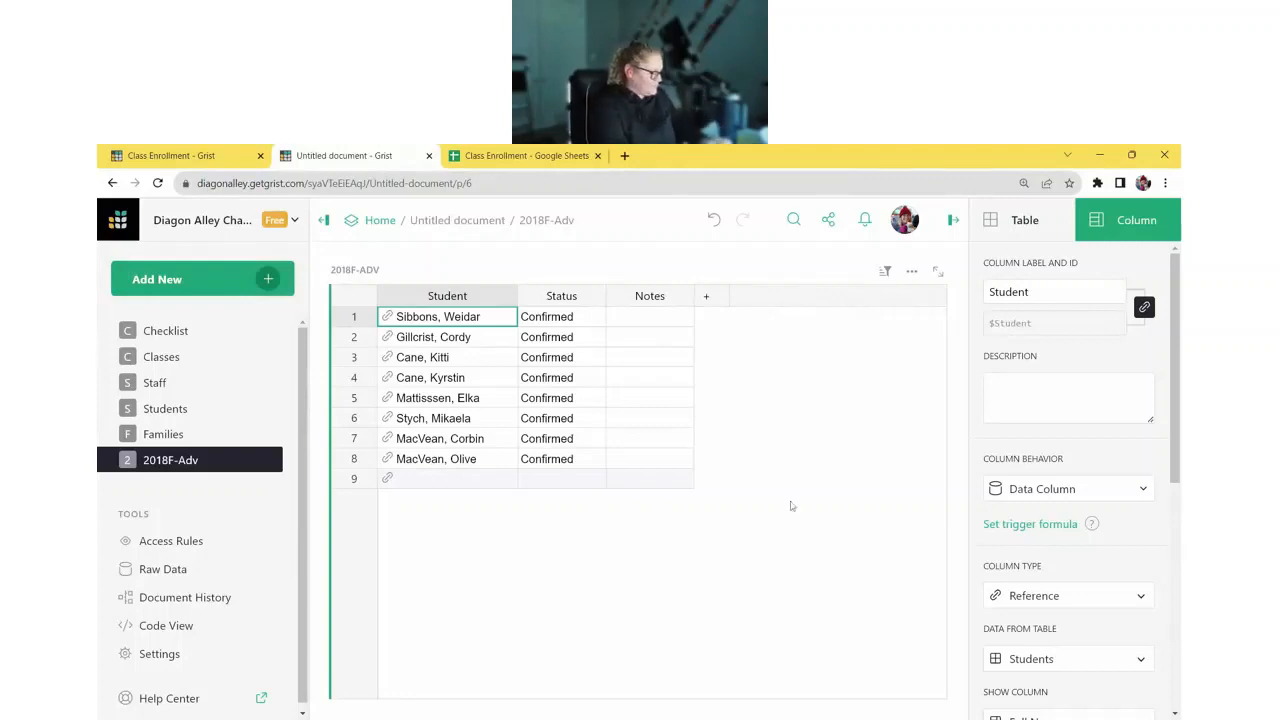
- Add a column named Class and place it between Student and Status
click(706, 296)
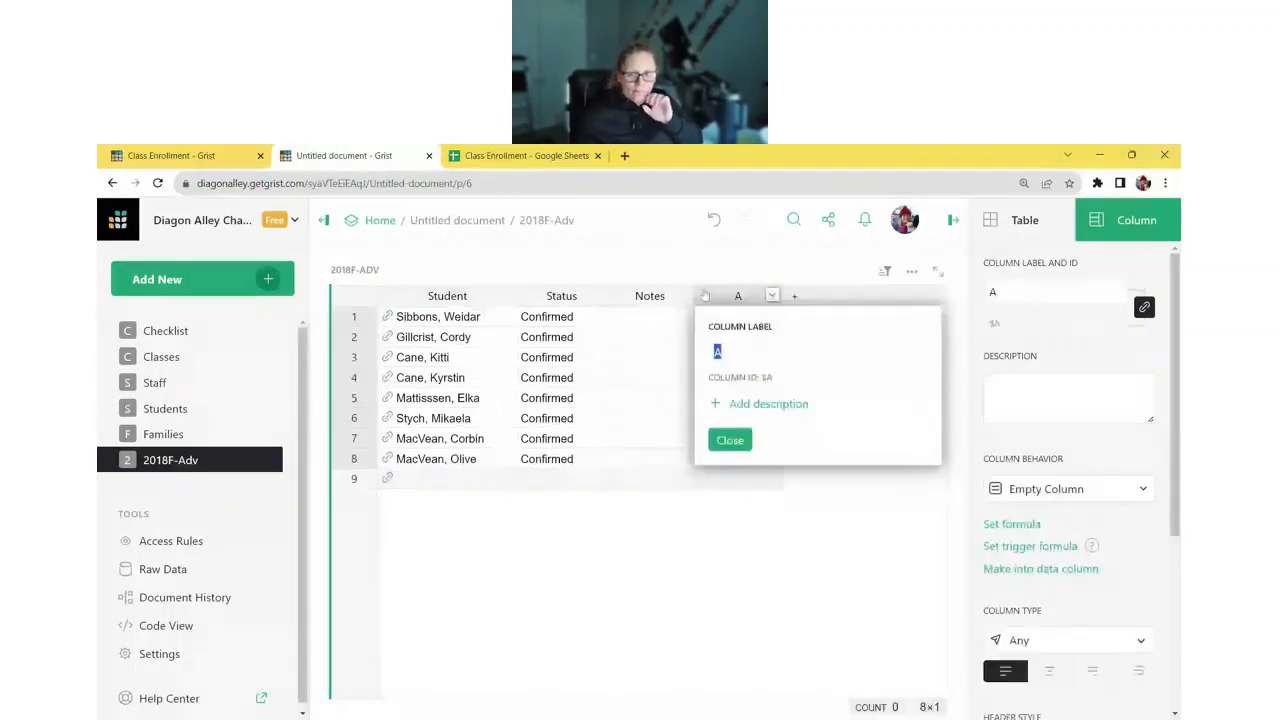
text(Class)
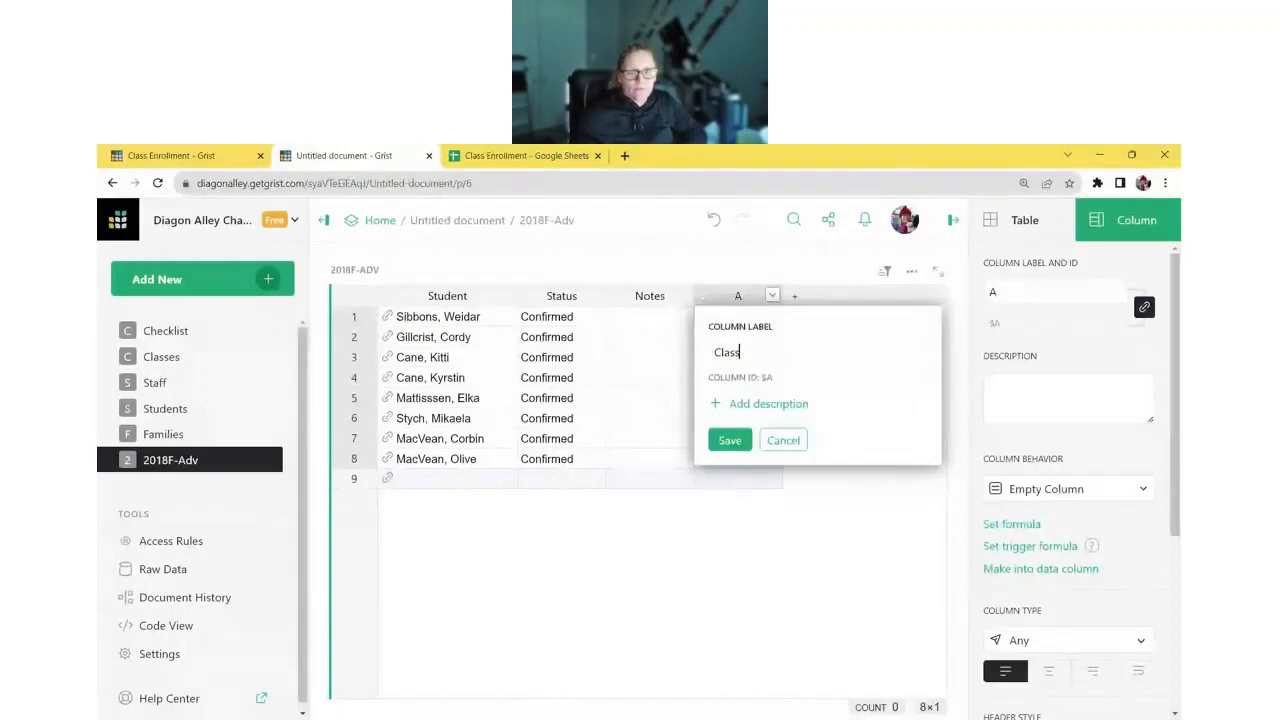
click(732, 440)
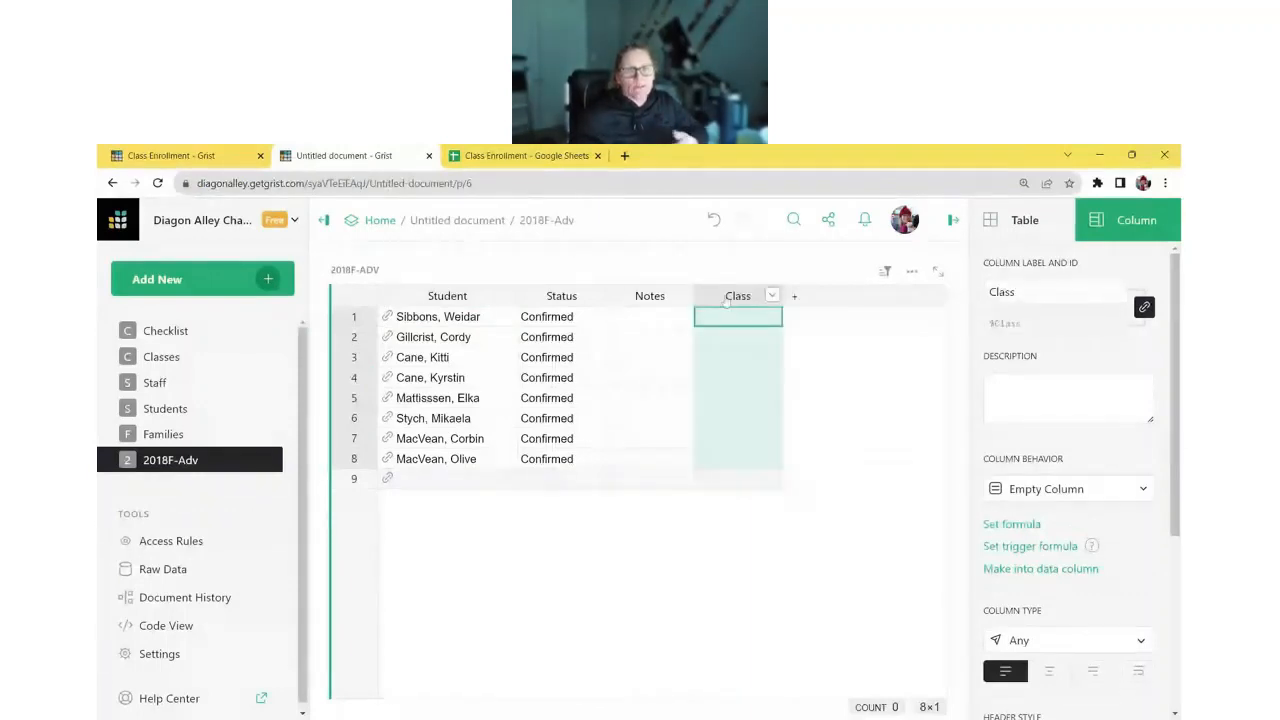
drag(550, 297, 563, 300)
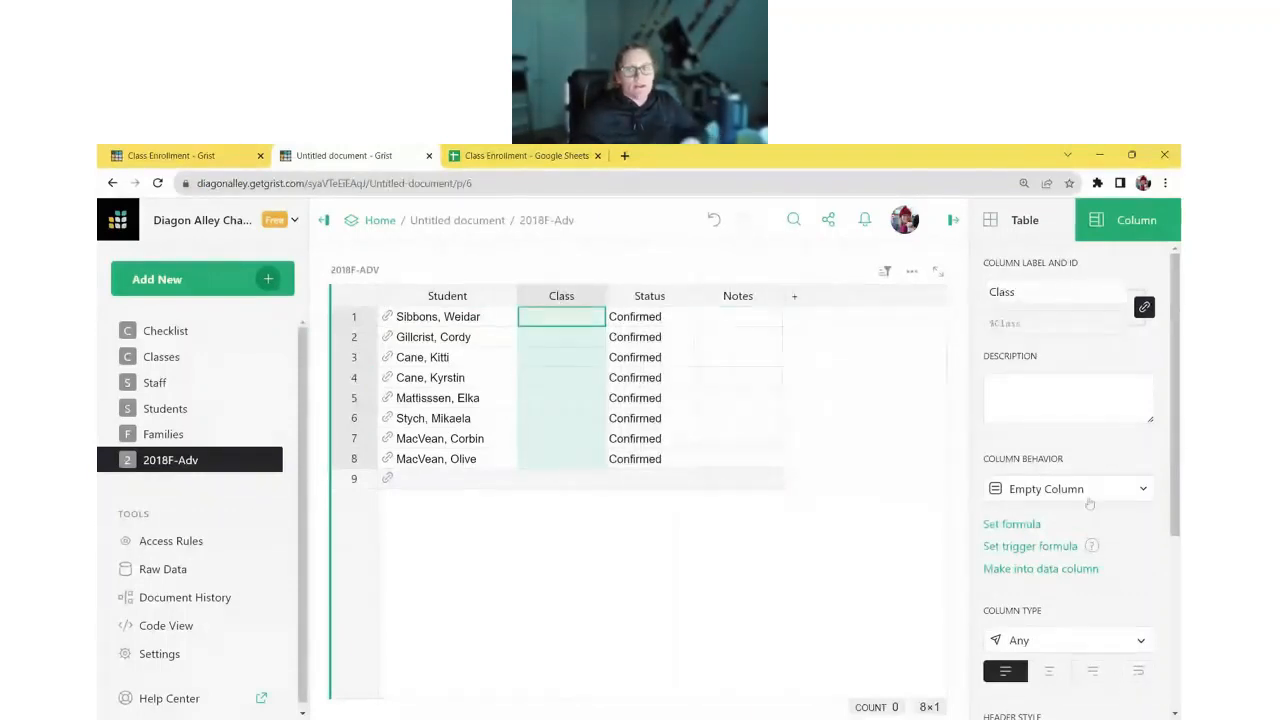
- Make Class a Reference column pointing to the Classes table
scroll(1090, 502, down, 1)
click(1080, 569)
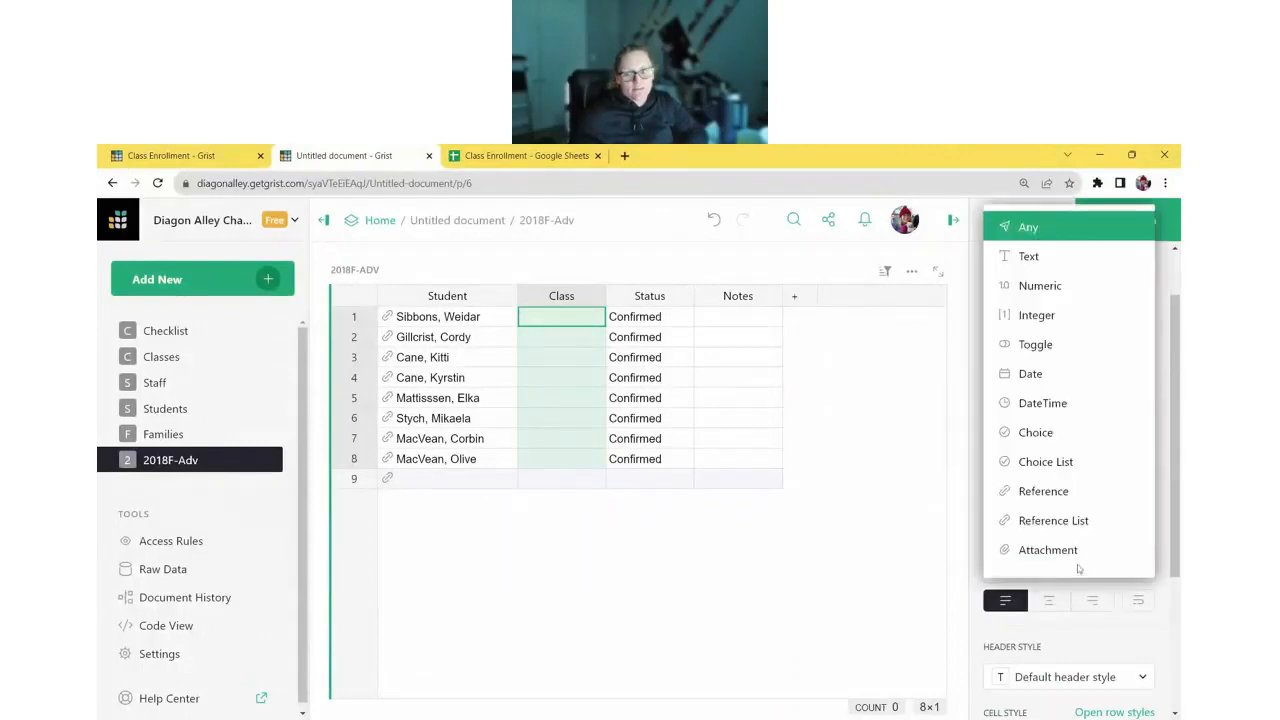
click(1097, 494)
scroll(1095, 501, down, 3)
click(1096, 500)
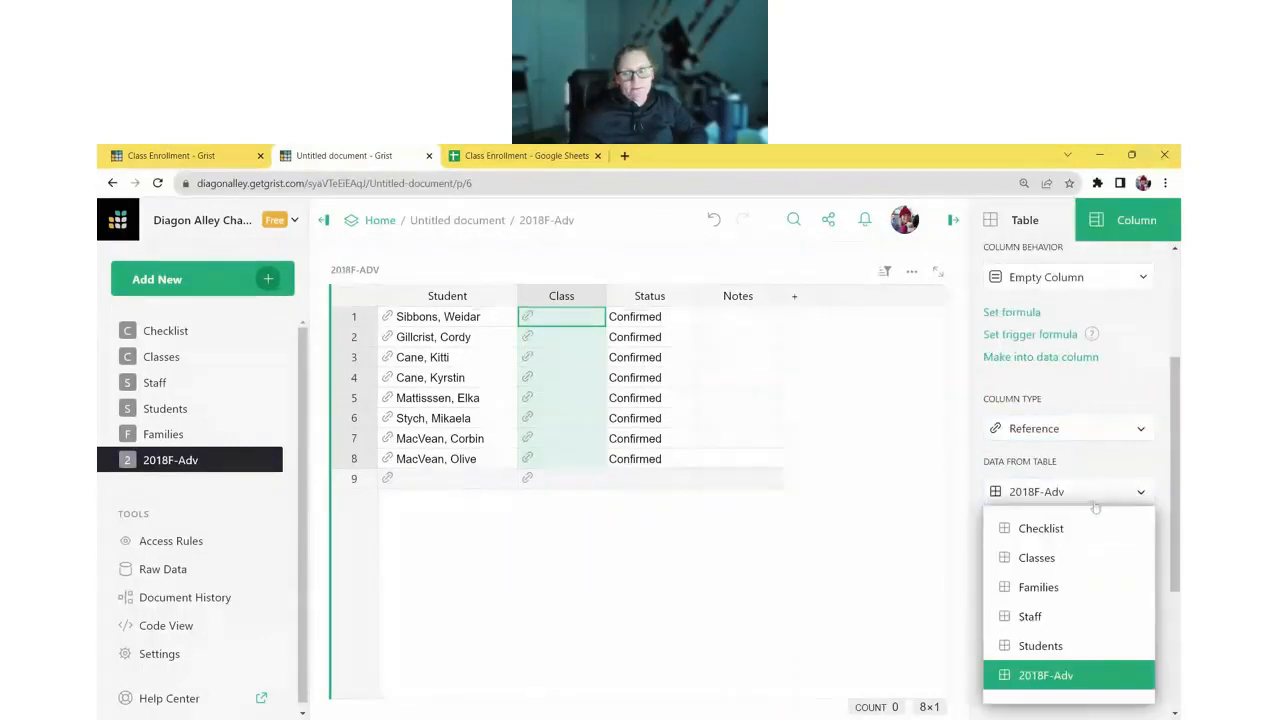
click(1090, 557)
click(1091, 558)
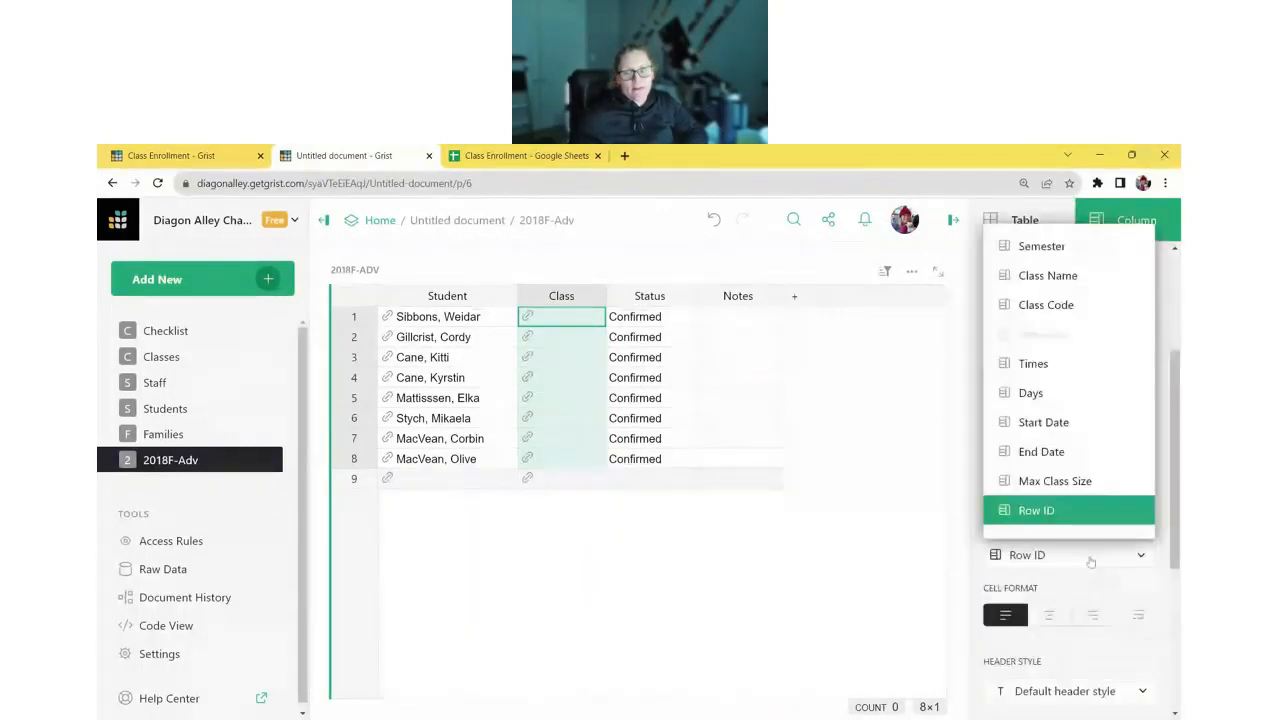
click(1091, 560)
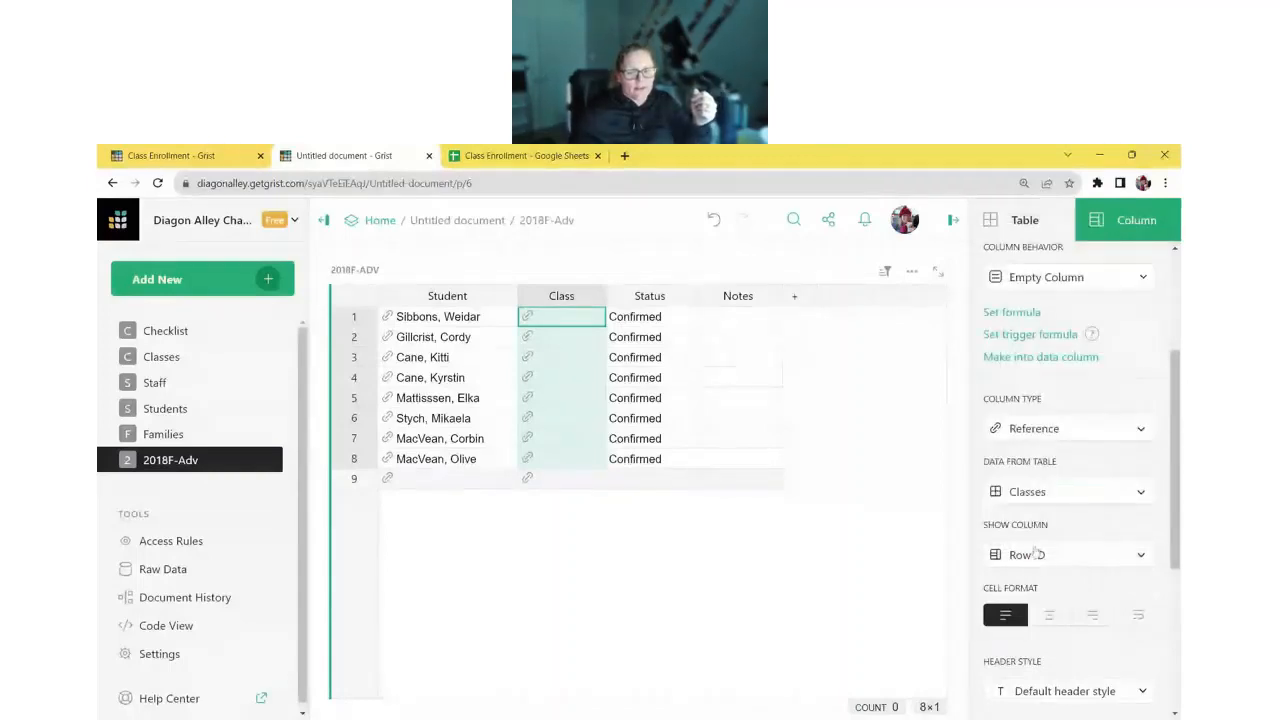
- After checking the Google Sheets workbook, have the Class reference display Class Code
click(483, 157)
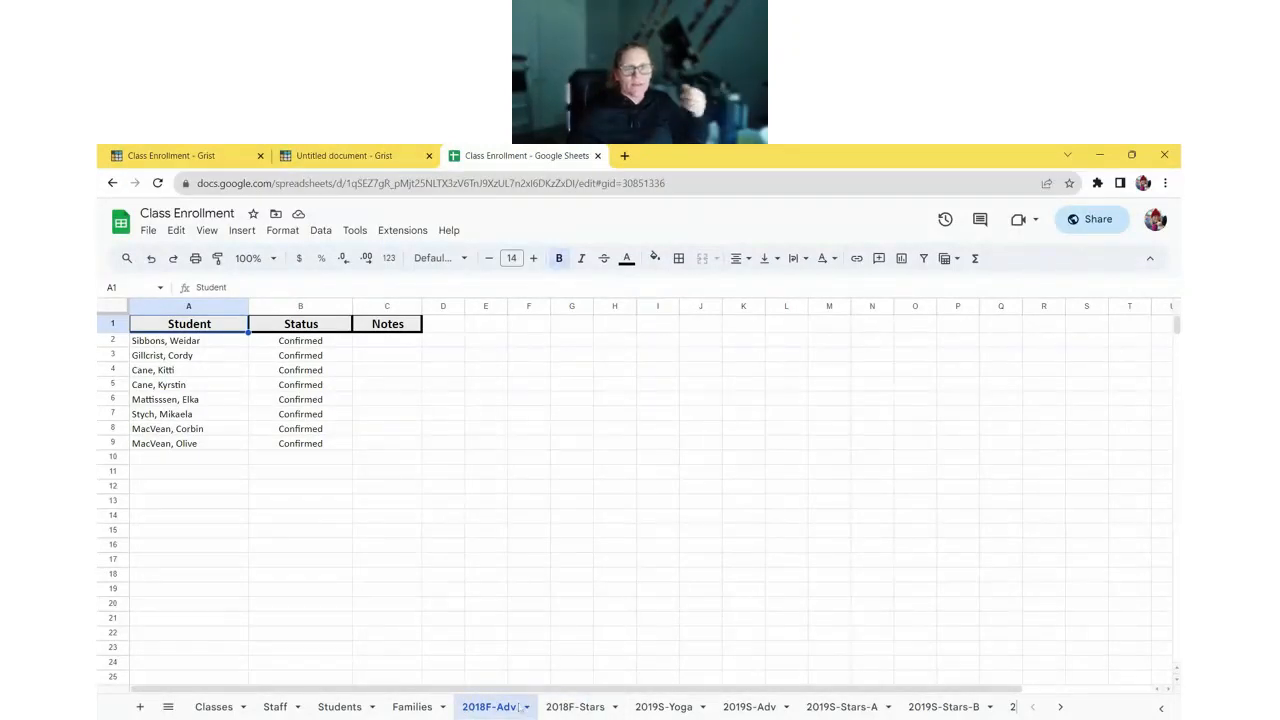
click(360, 160)
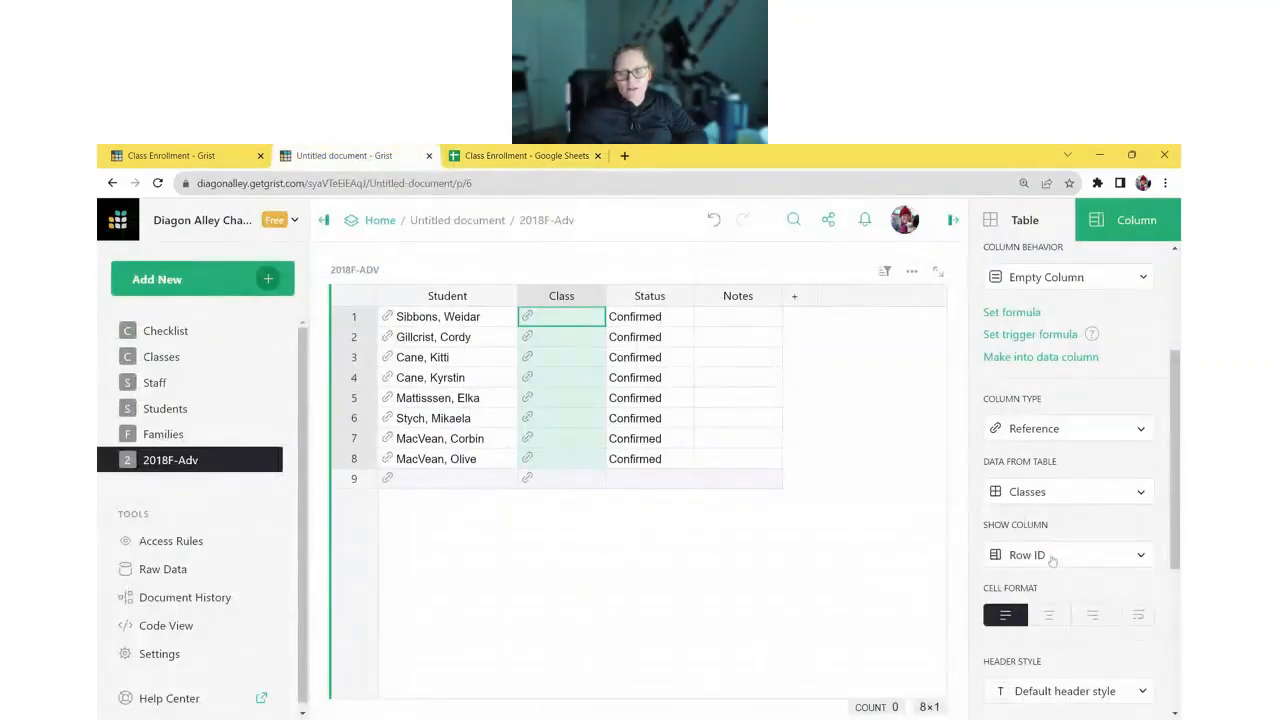
click(1050, 557)
click(953, 544)
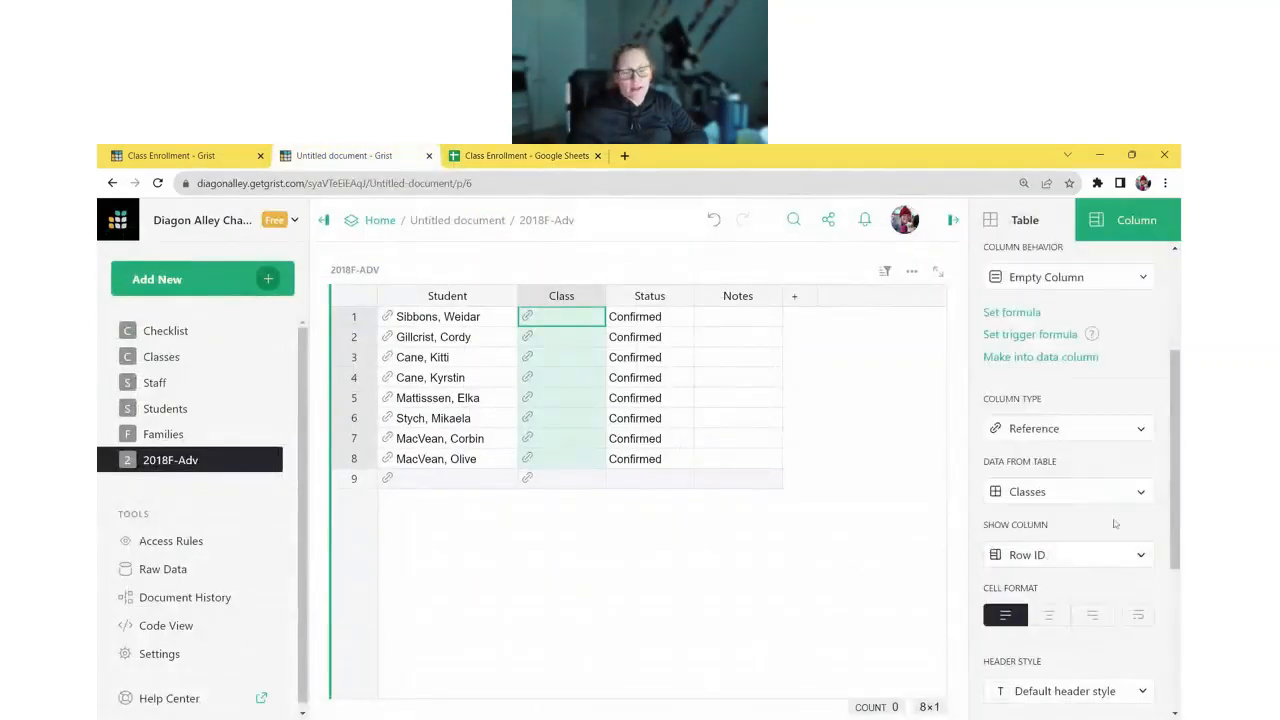
click(1130, 560)
click(1035, 314)
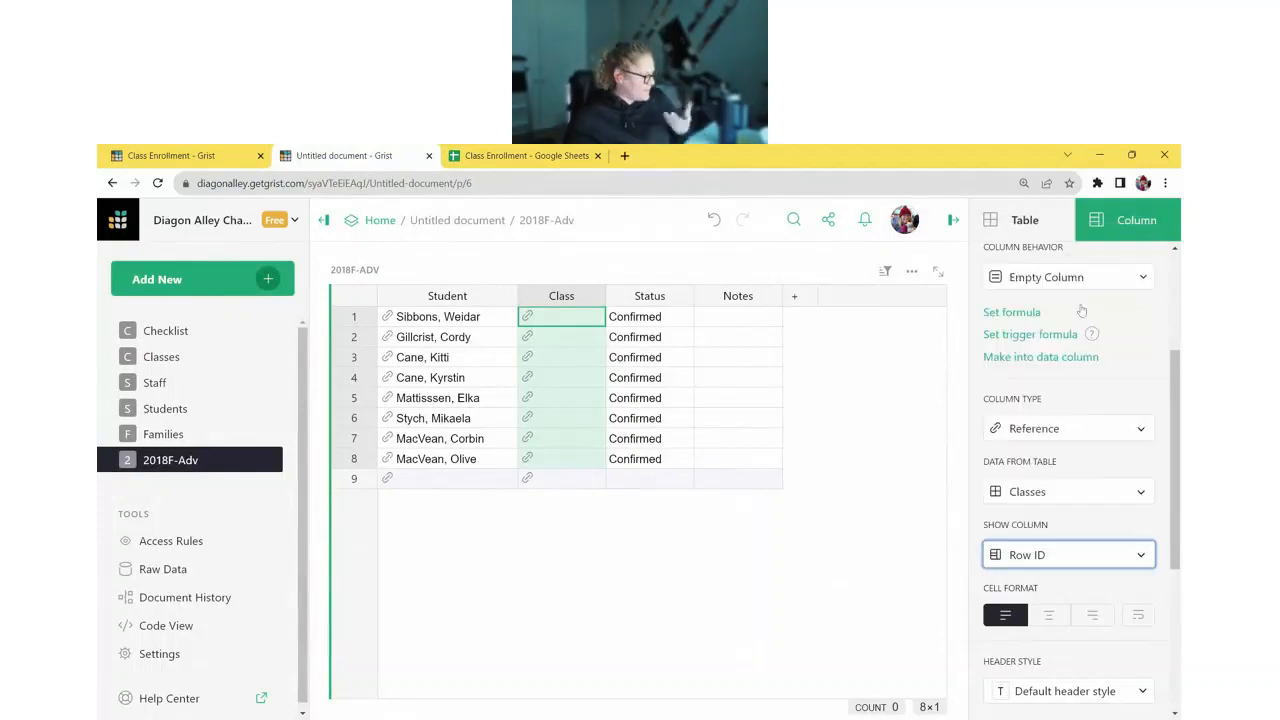
click(355, 270)
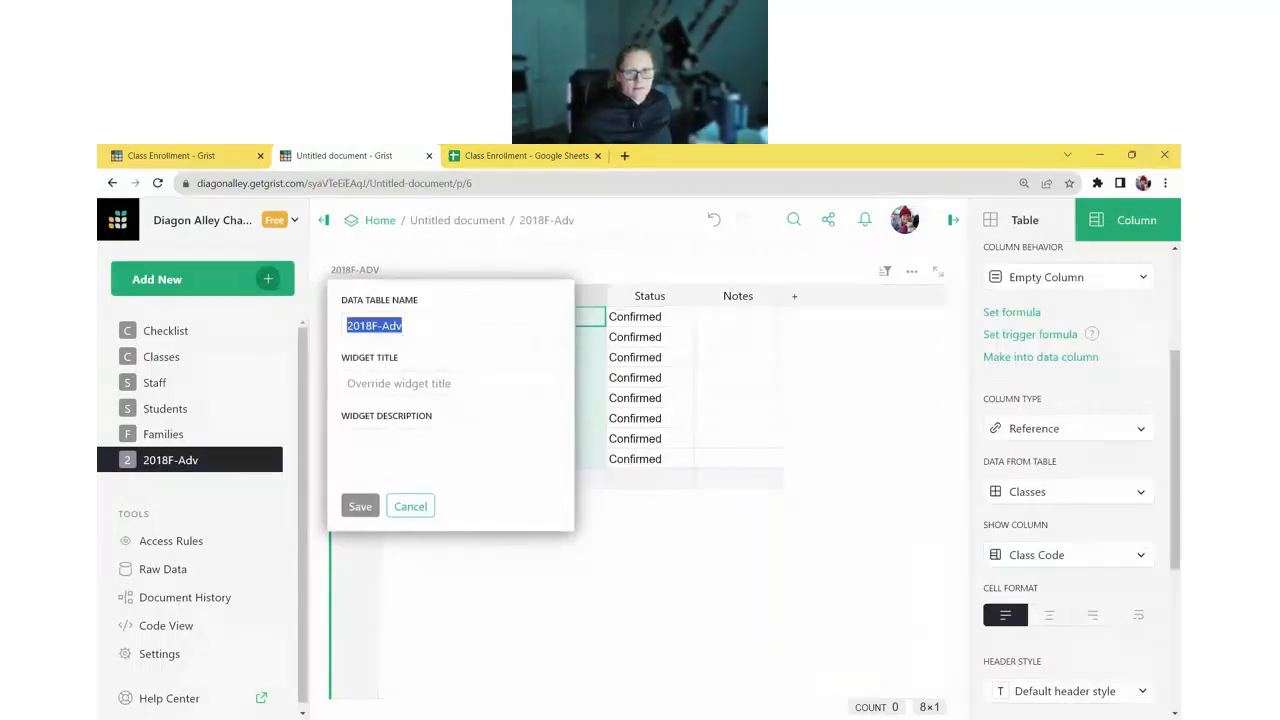
- Rename the 2018F-Adv table to Enrollments
click(606, 238)
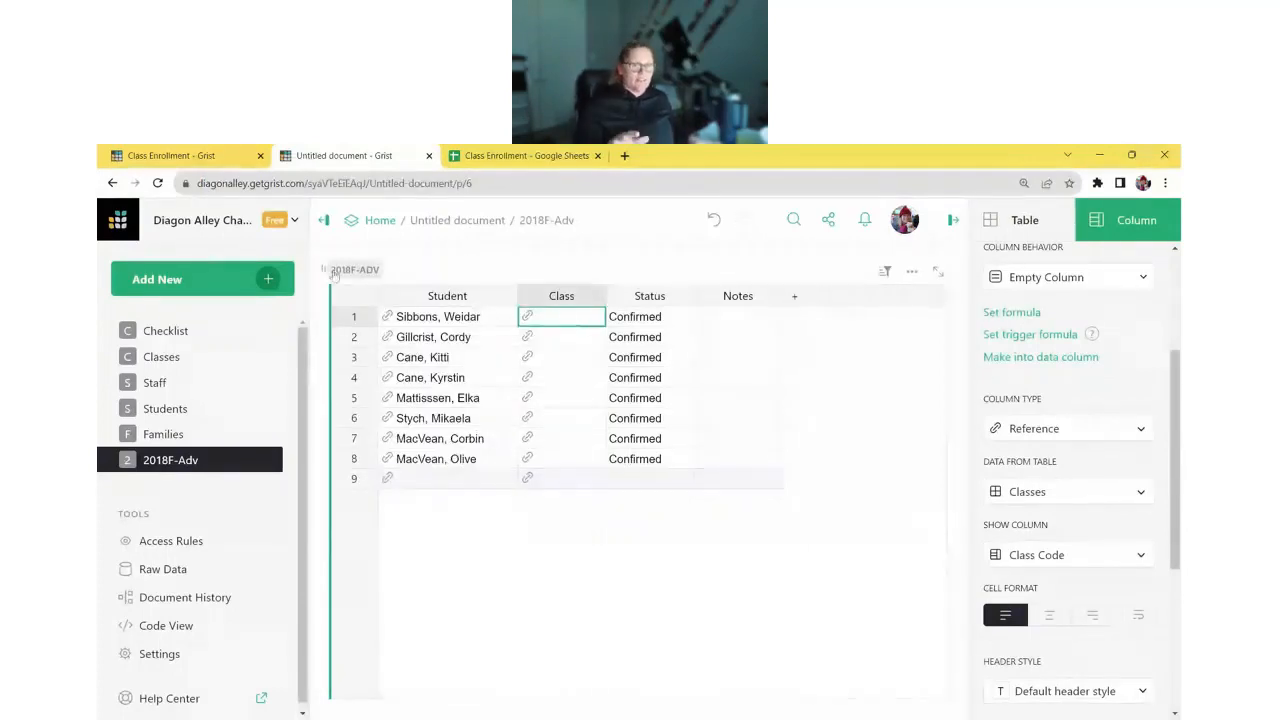
click(340, 270)
key(ctrl+c)
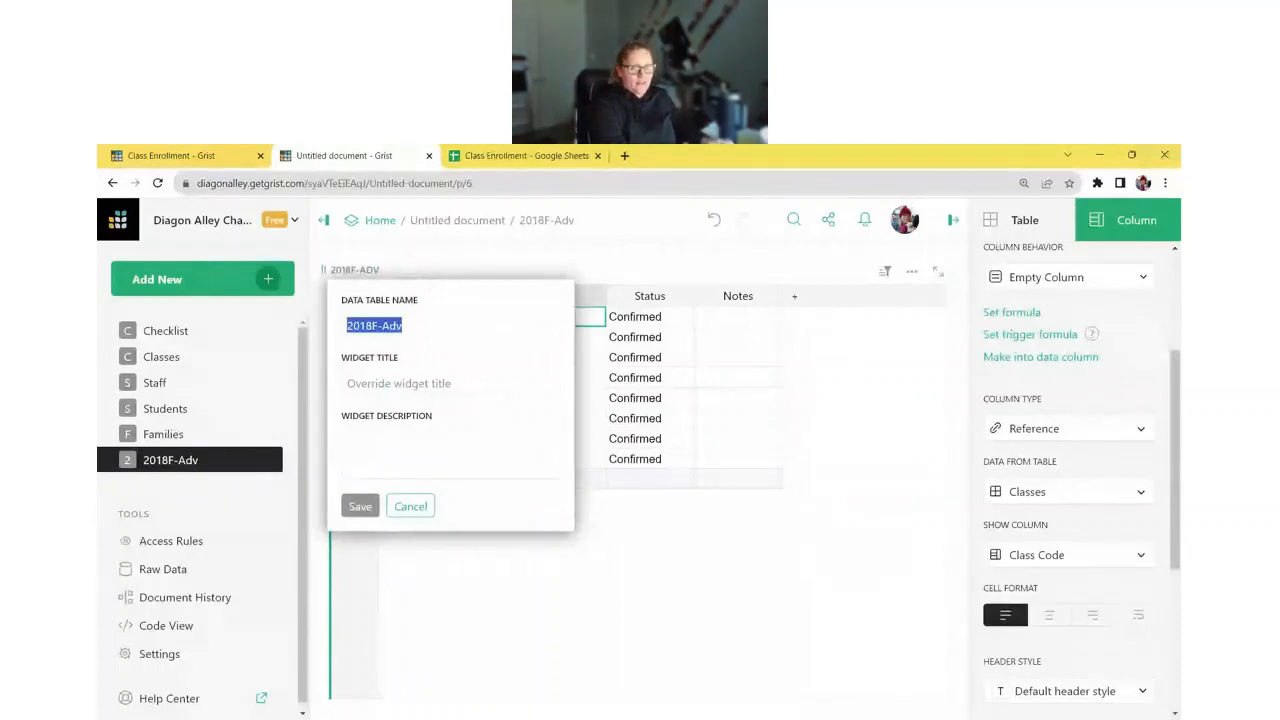
text(Enrol)
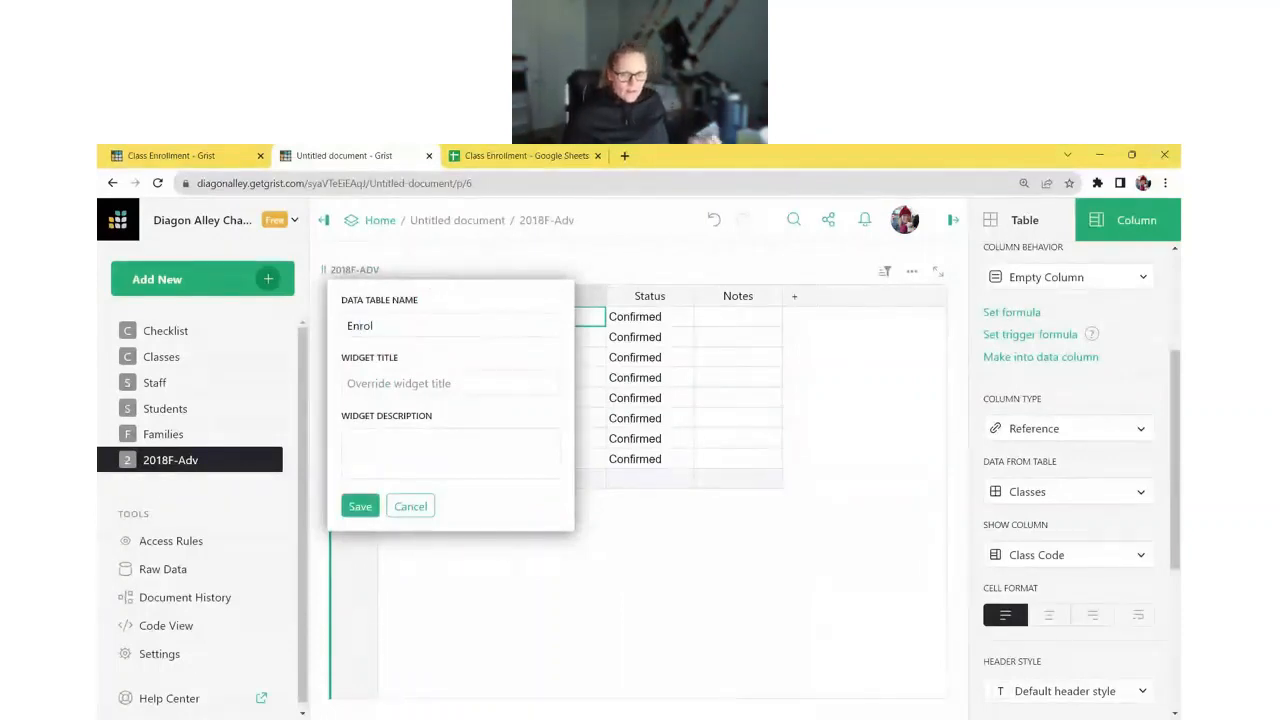
text(lments)
key(Return)
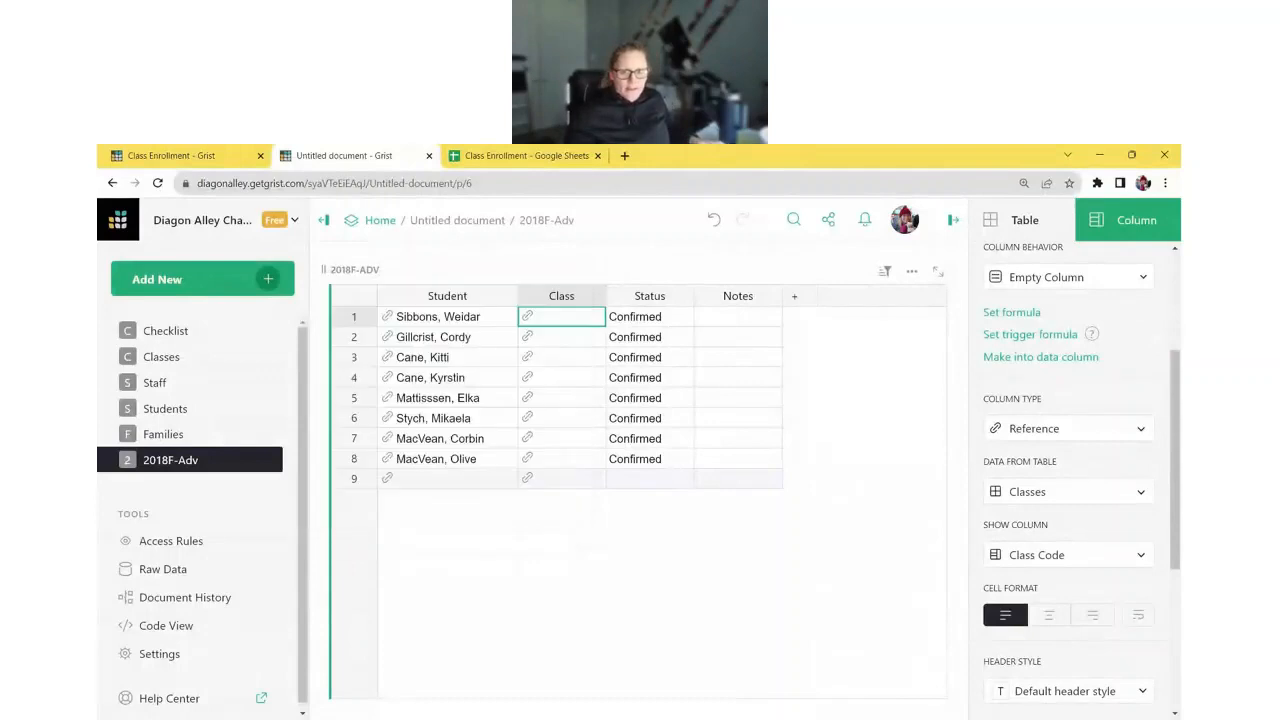
- Set all eight students' Class cells to 2018F-Adv by filling down from row 1
key(ctrl+v)
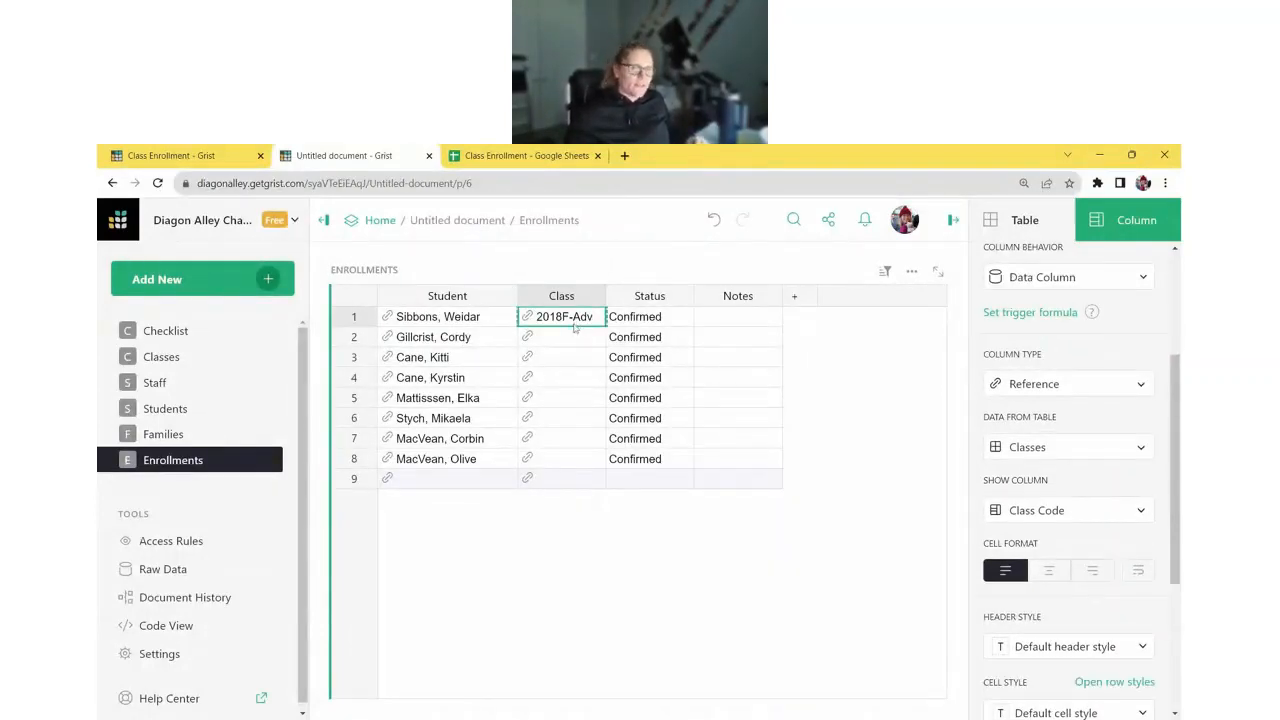
drag(578, 322, 575, 462)
key(ctrl+d)
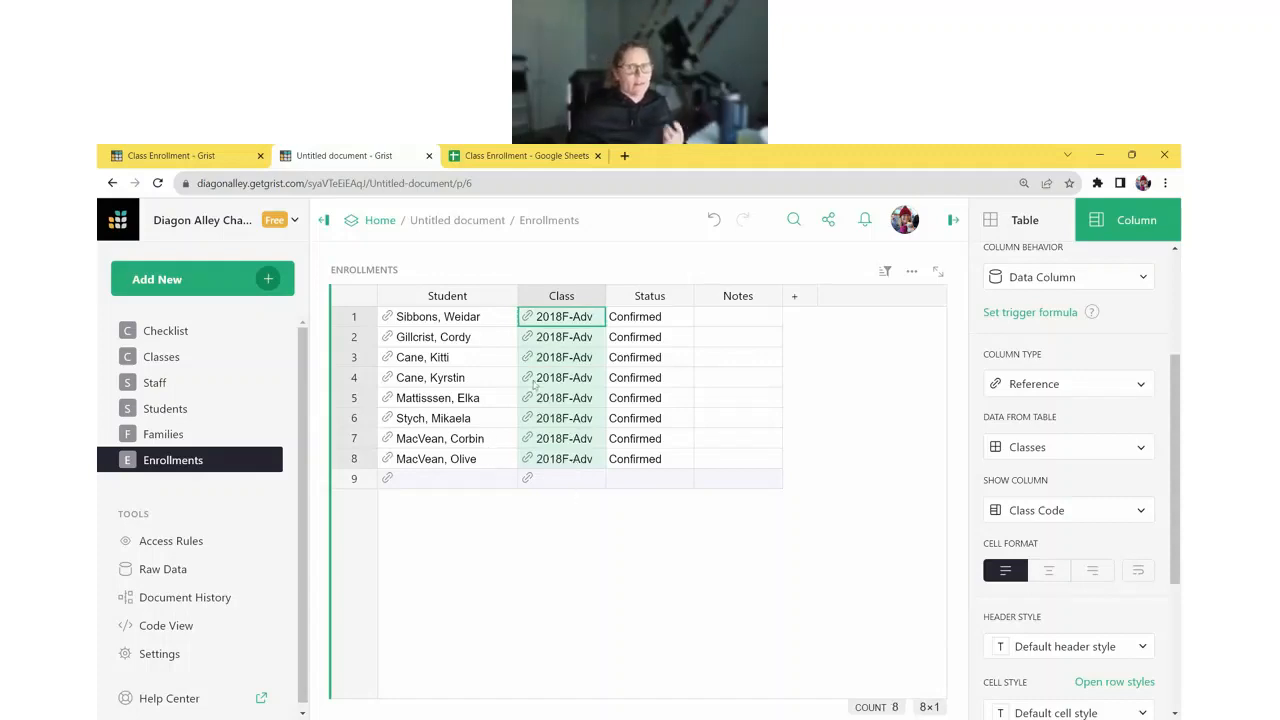
click(575, 321)
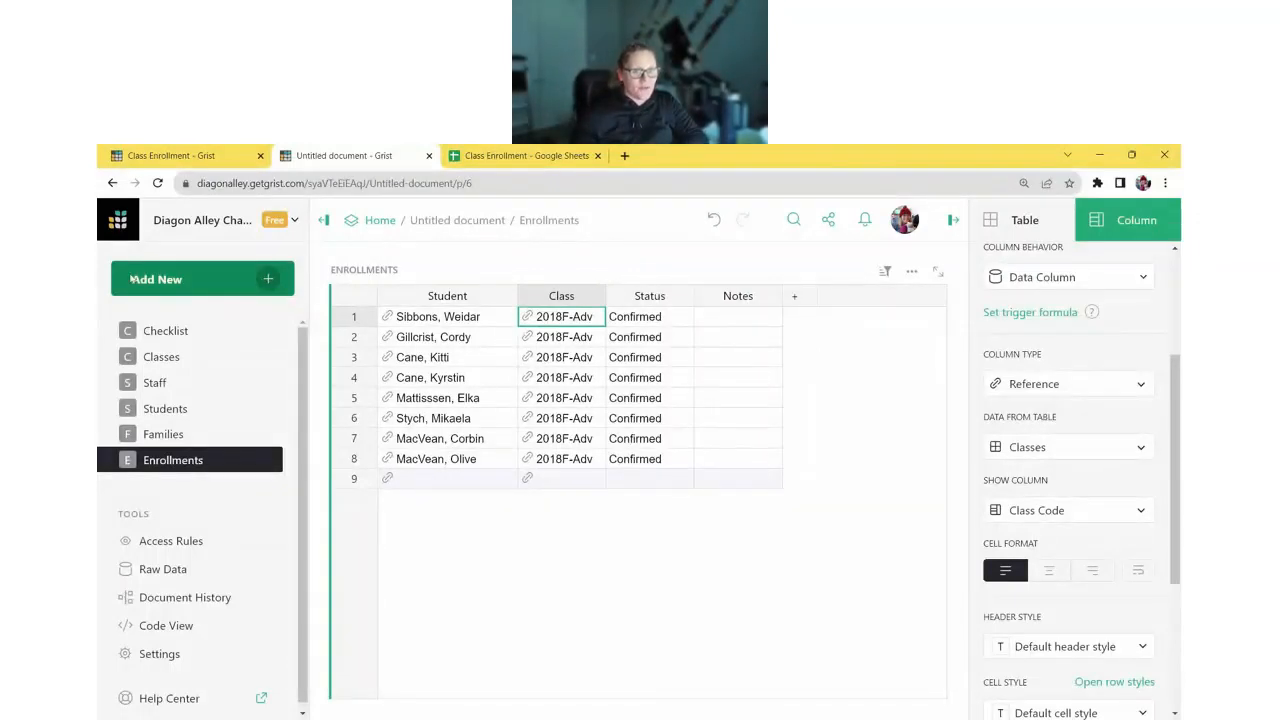
- Import the Class Enrollment spreadsheet from Google Drive, then view its Google Sheets copy
click(219, 285)
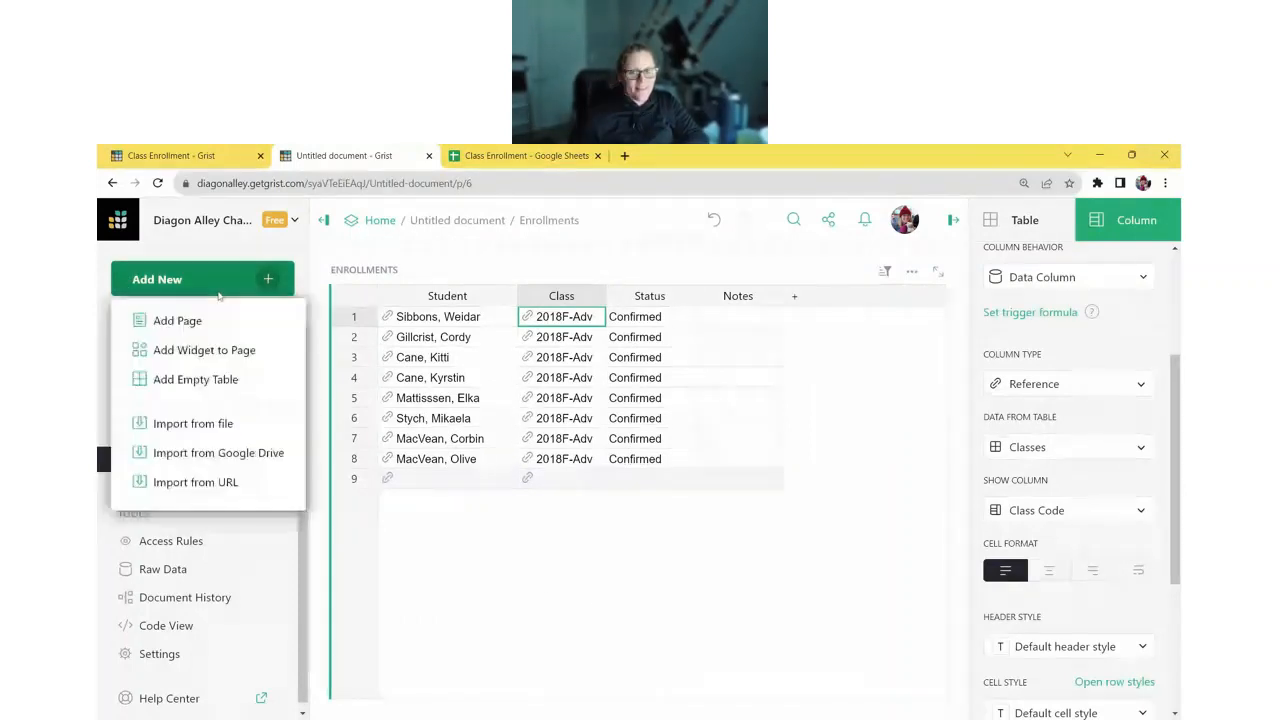
click(240, 452)
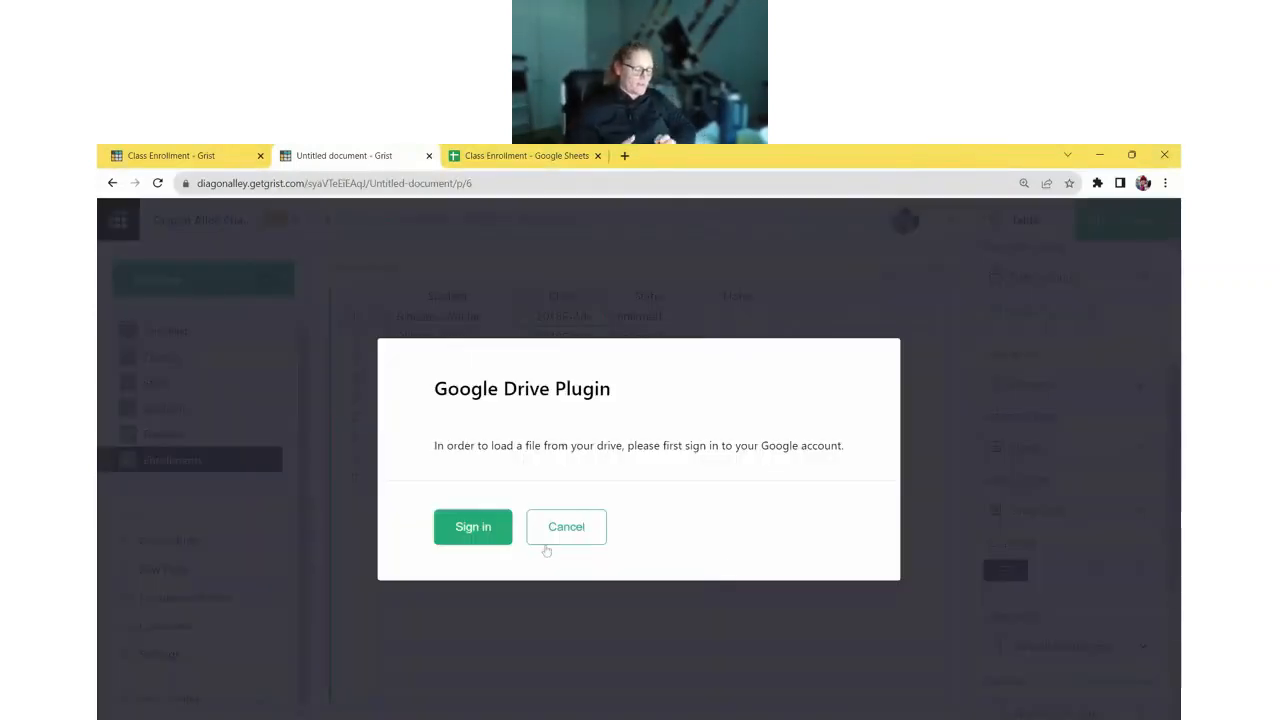
click(480, 530)
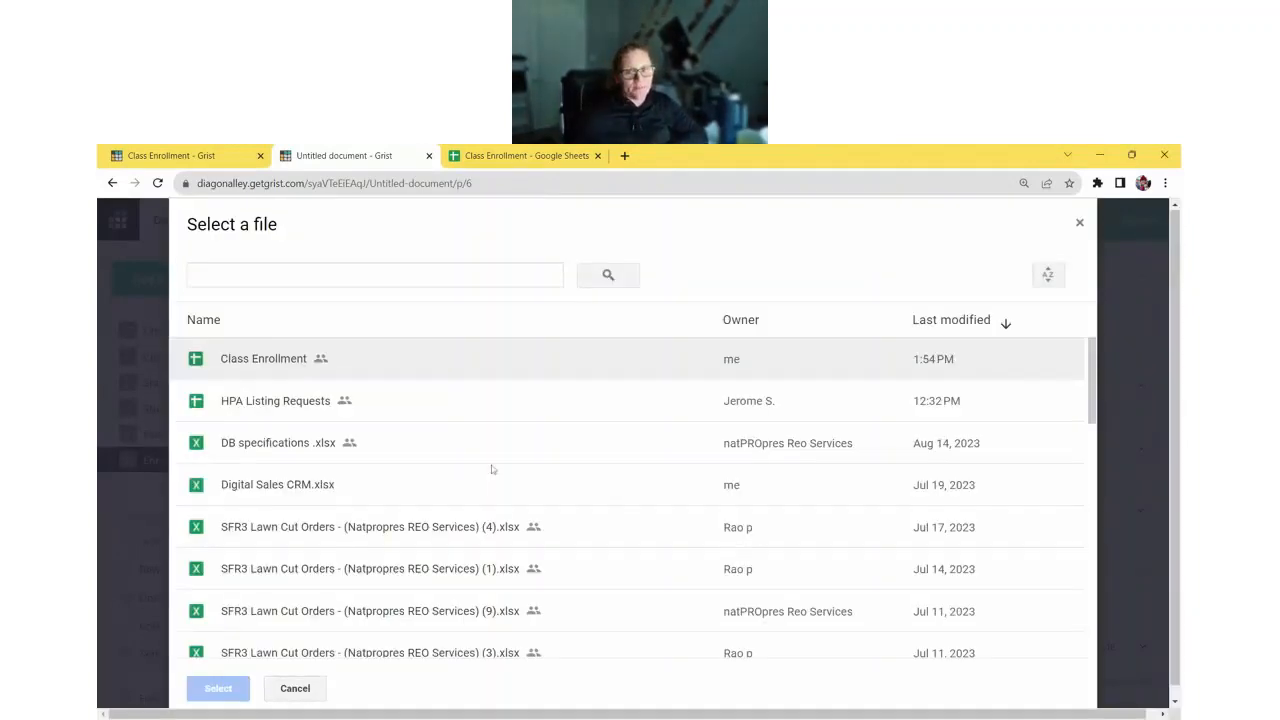
click(343, 362)
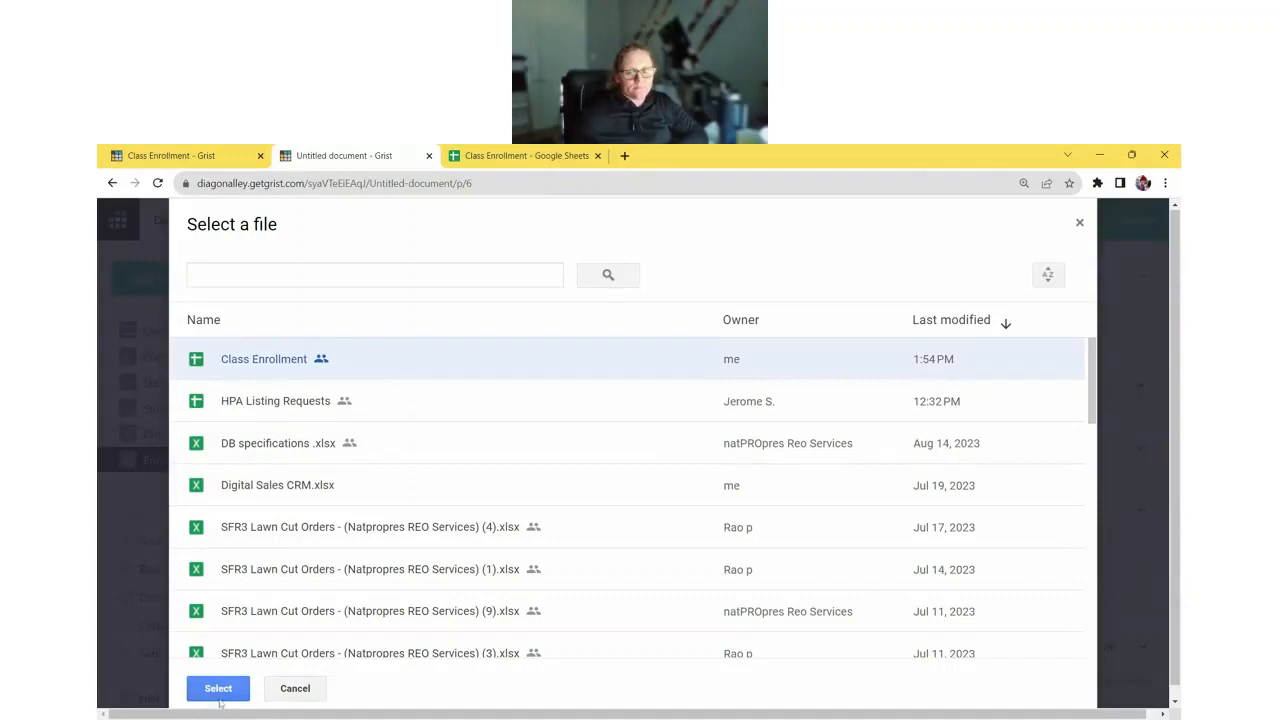
click(218, 690)
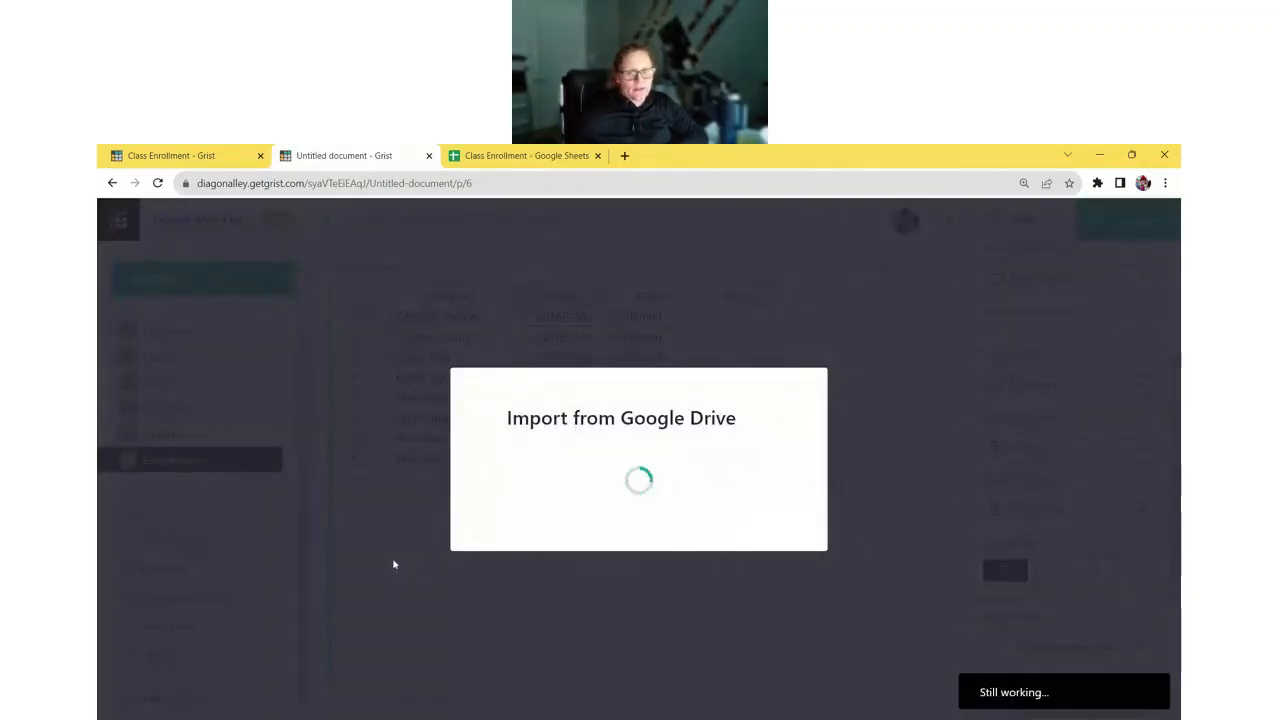
click(502, 160)
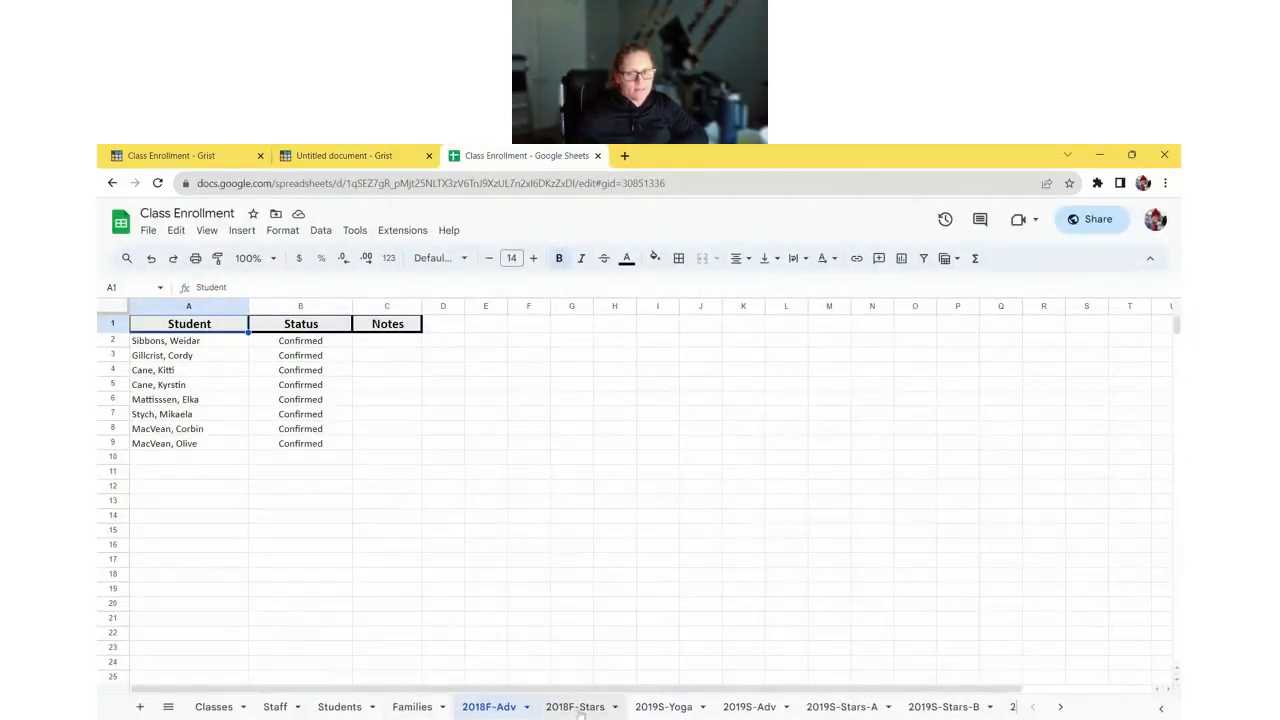
- Review the 2018F-Stars, 2019S-Yoga, 2019S-Adv and 2019S-Stars-A sheets, then return to the Grist import
click(578, 707)
click(663, 707)
click(746, 707)
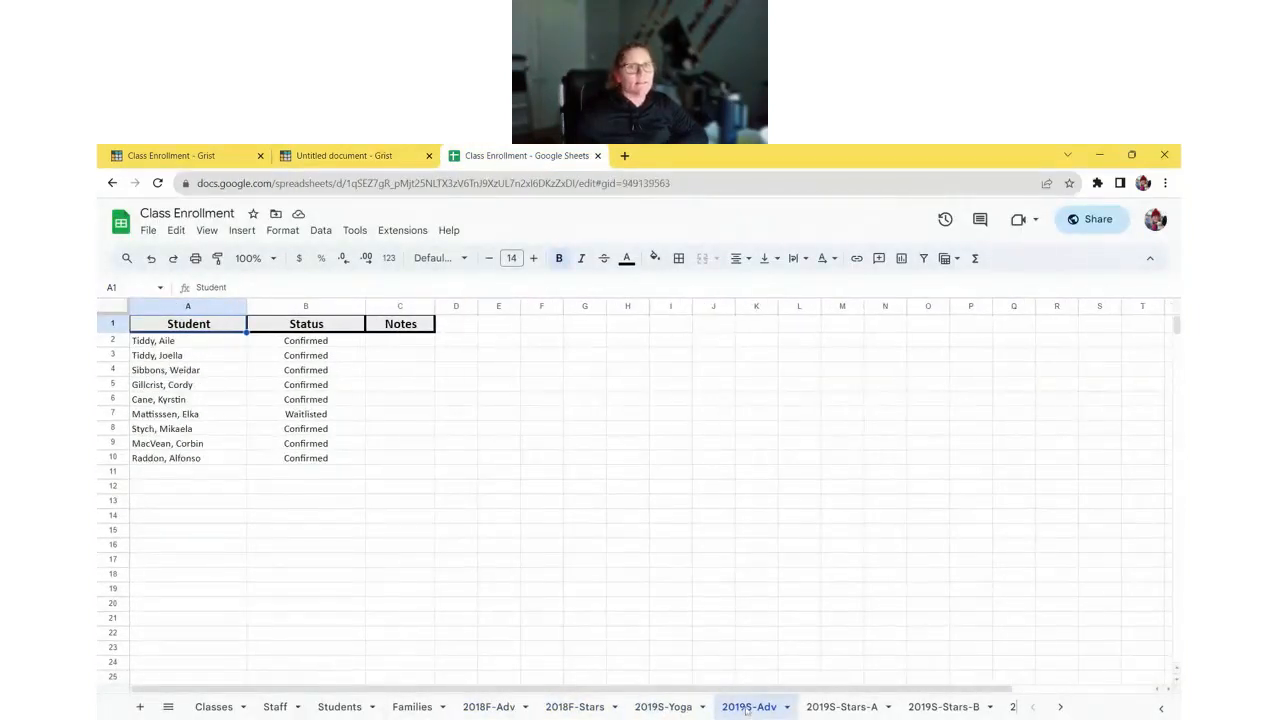
click(840, 707)
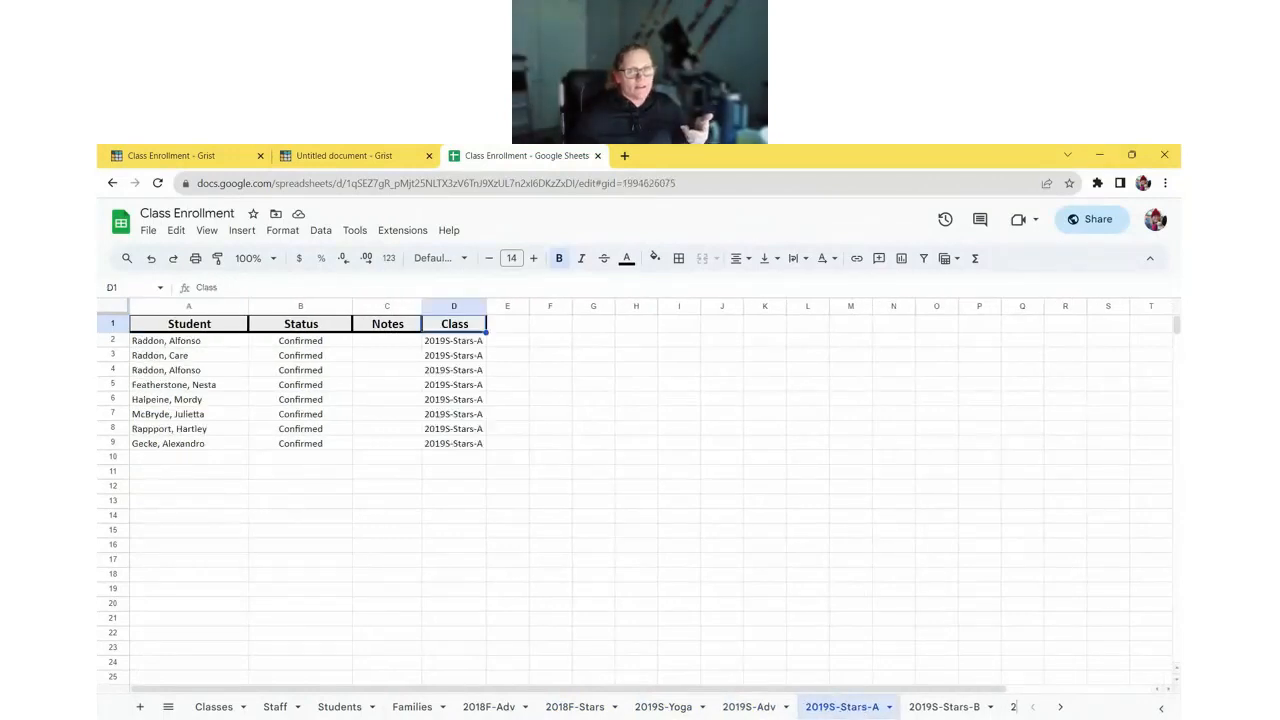
click(175, 155)
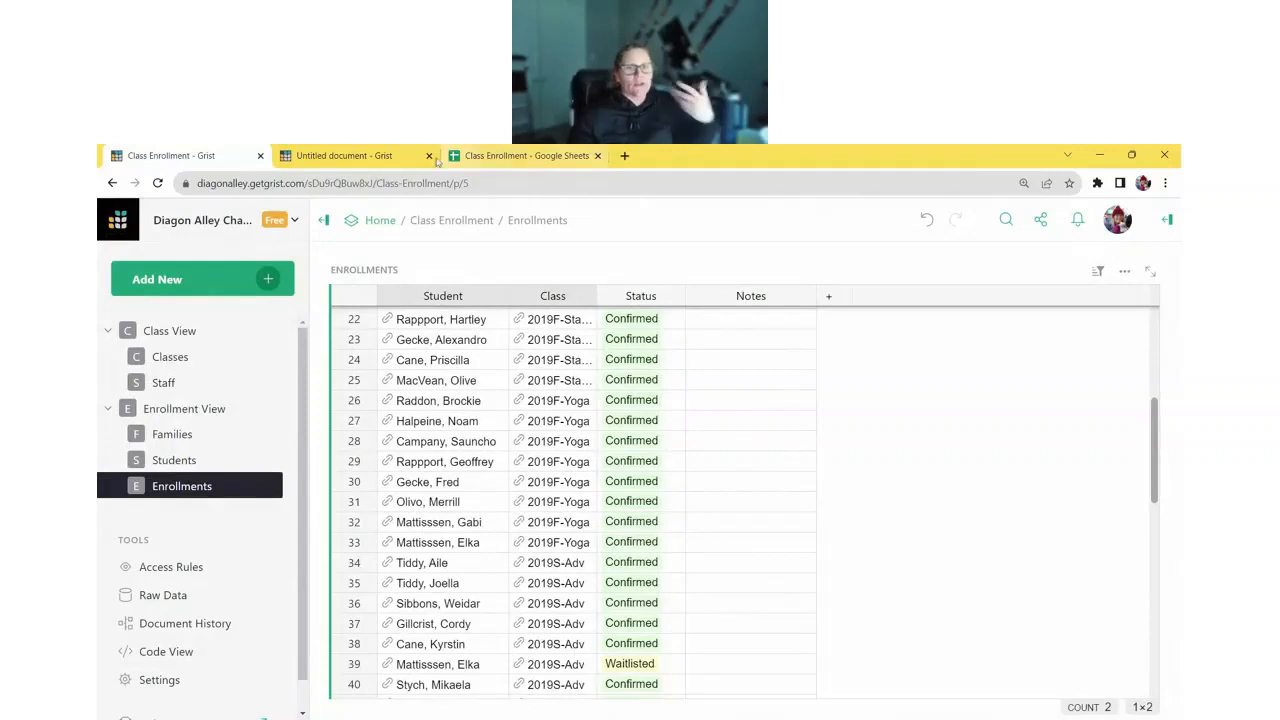
click(330, 156)
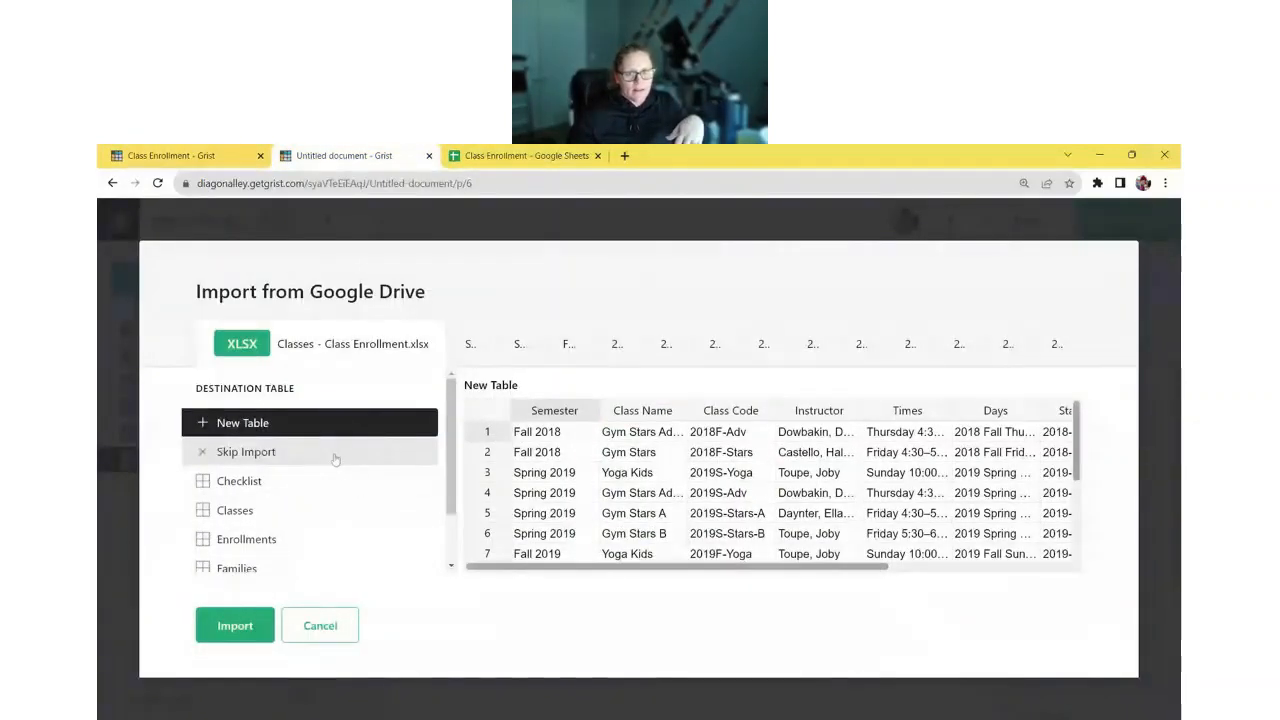
- Set Classes, Staff, Students, Families and 2018F-Adv to Skip Import, then preview 2018F-Stars
click(338, 455)
click(472, 350)
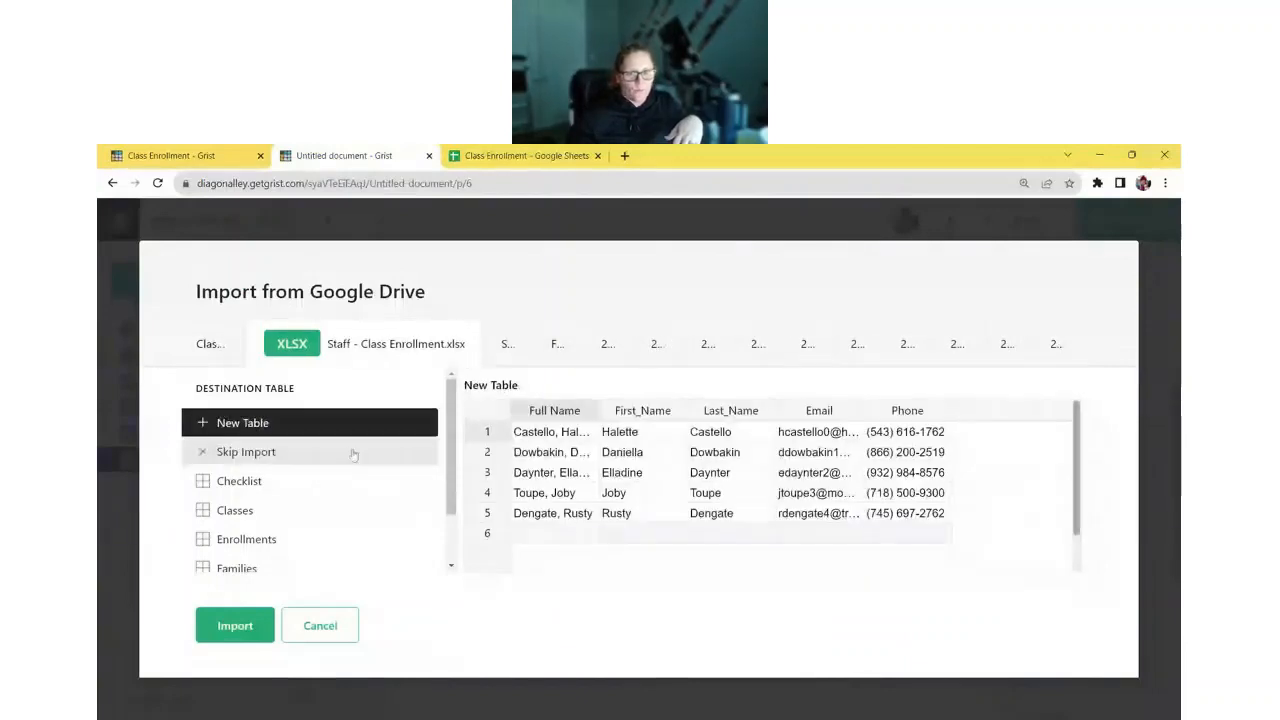
click(340, 452)
click(490, 350)
click(343, 451)
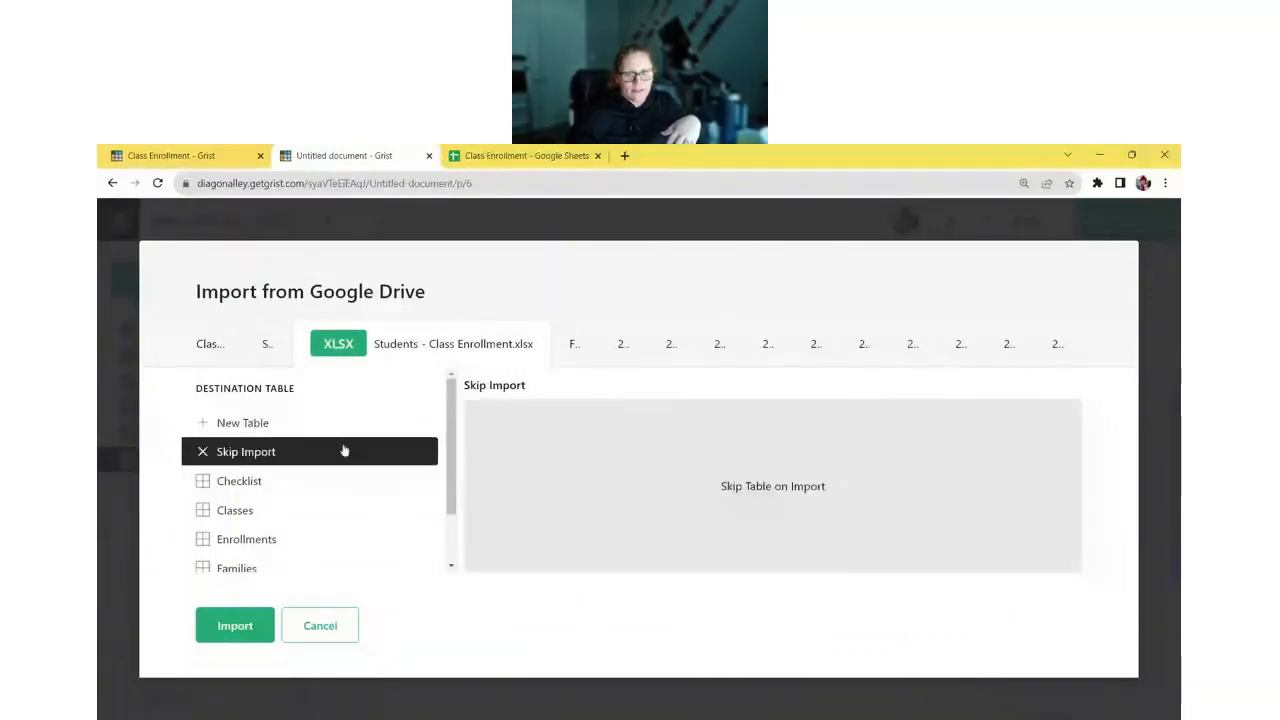
click(577, 350)
click(288, 455)
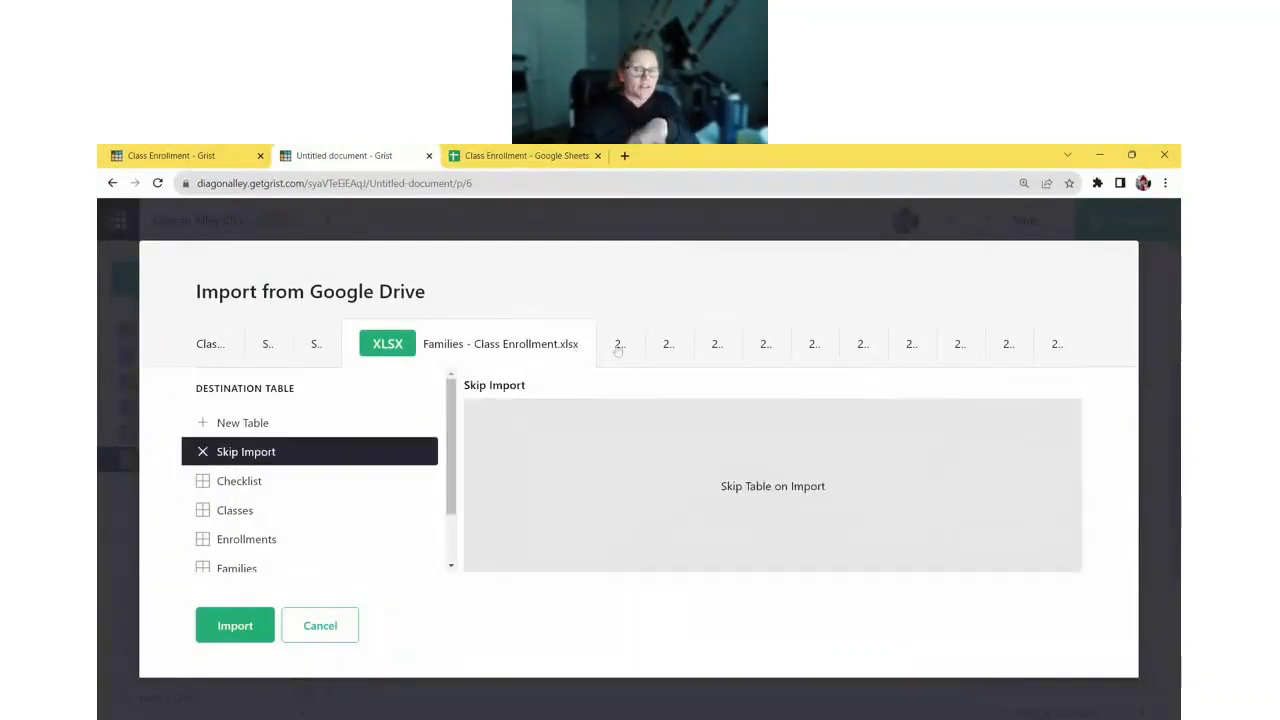
click(618, 343)
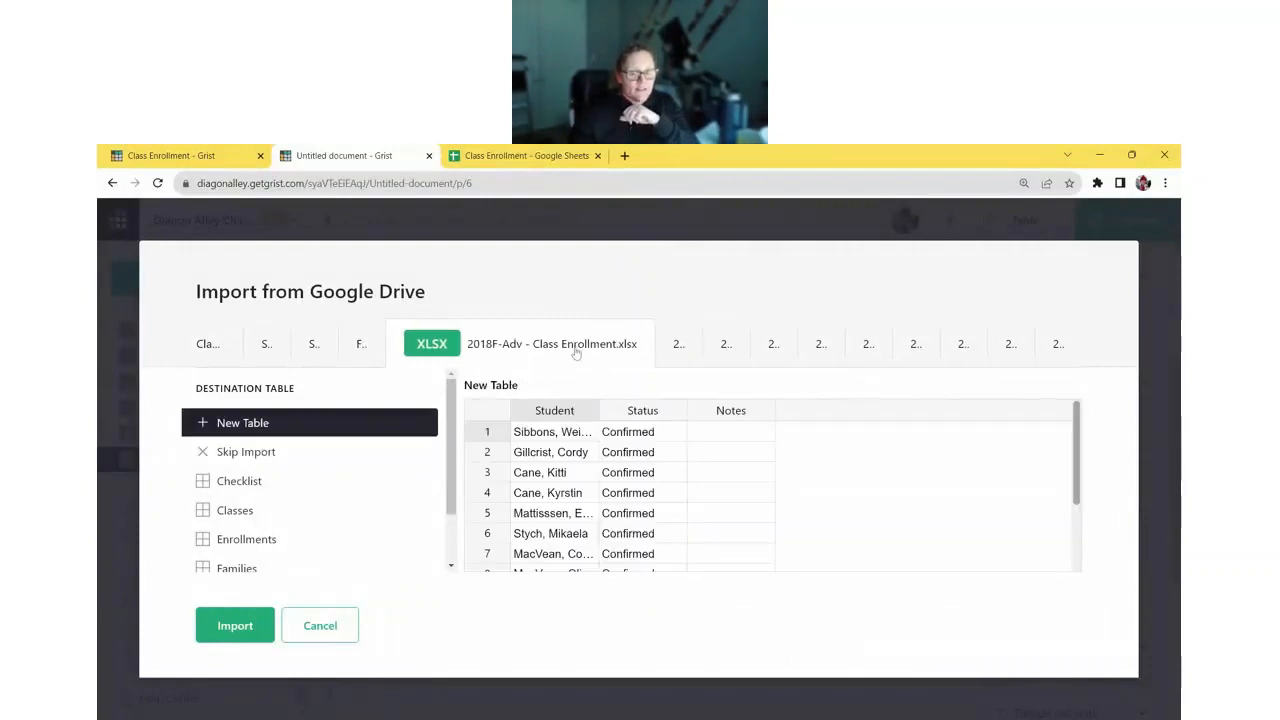
click(347, 462)
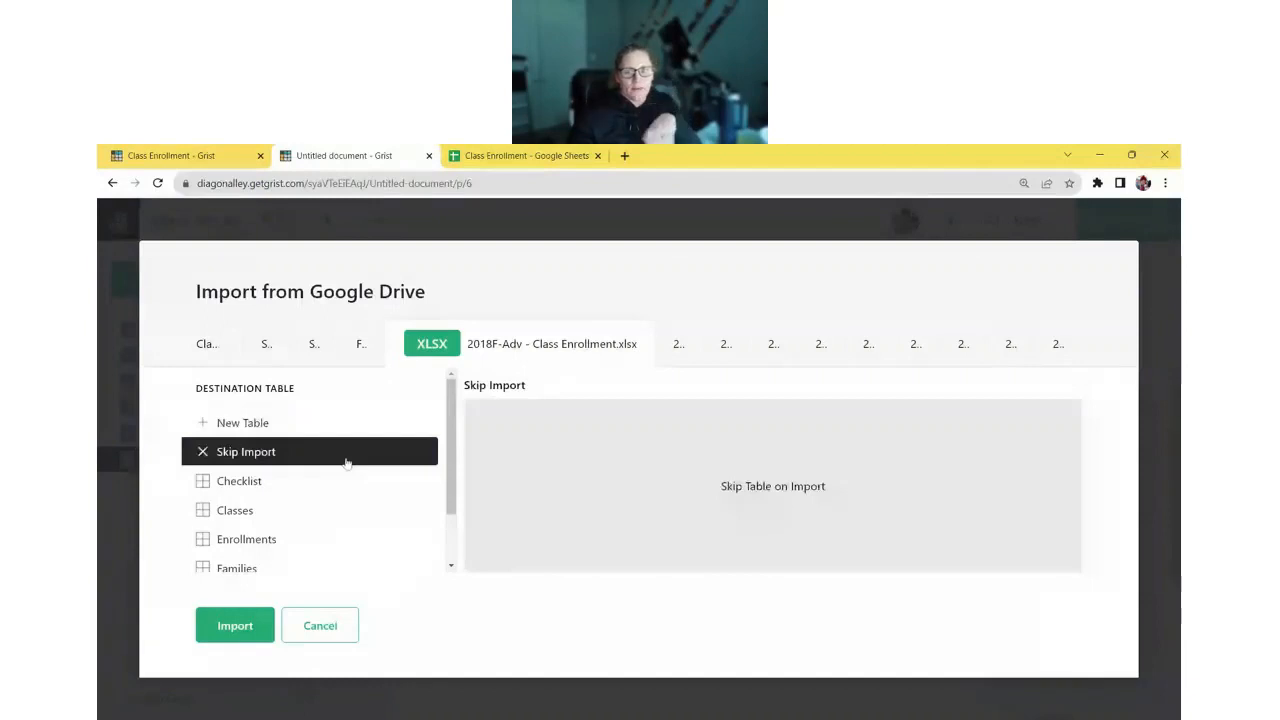
click(666, 358)
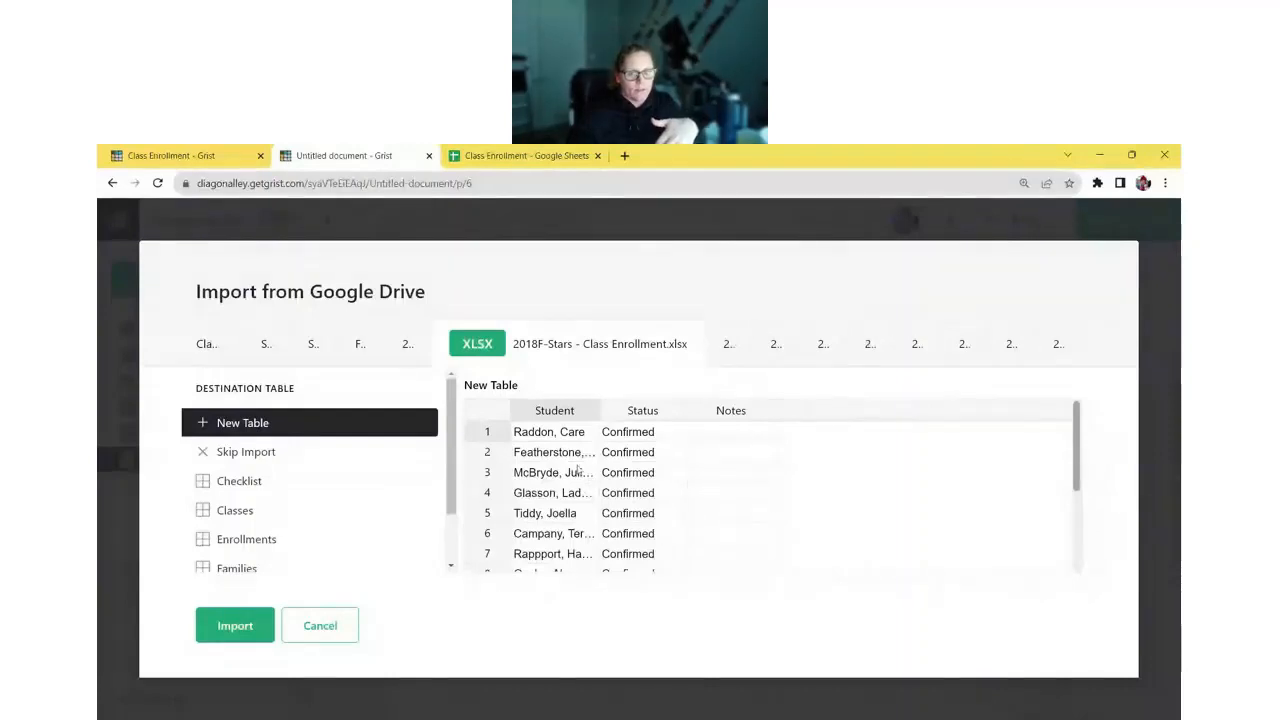
- Send the 2018F-Stars sheet into the existing Enrollments table
scroll(316, 497, down, 1)
click(306, 471)
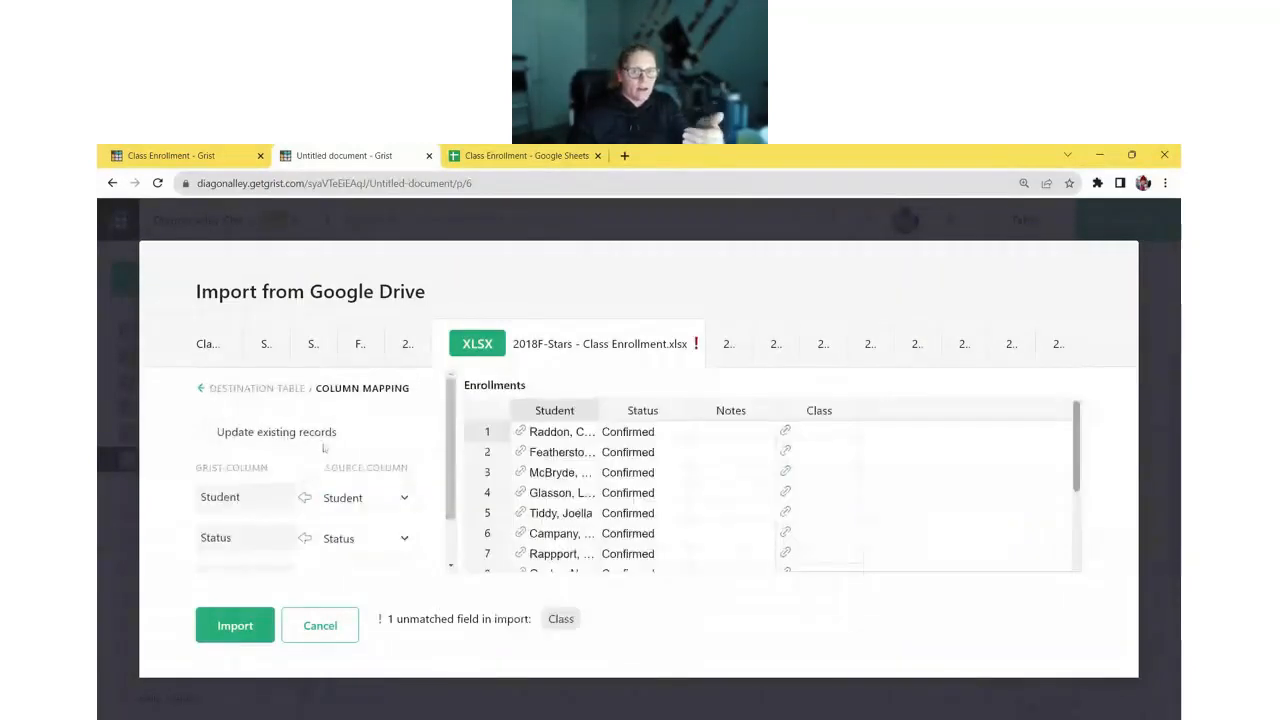
scroll(339, 443, down, 1)
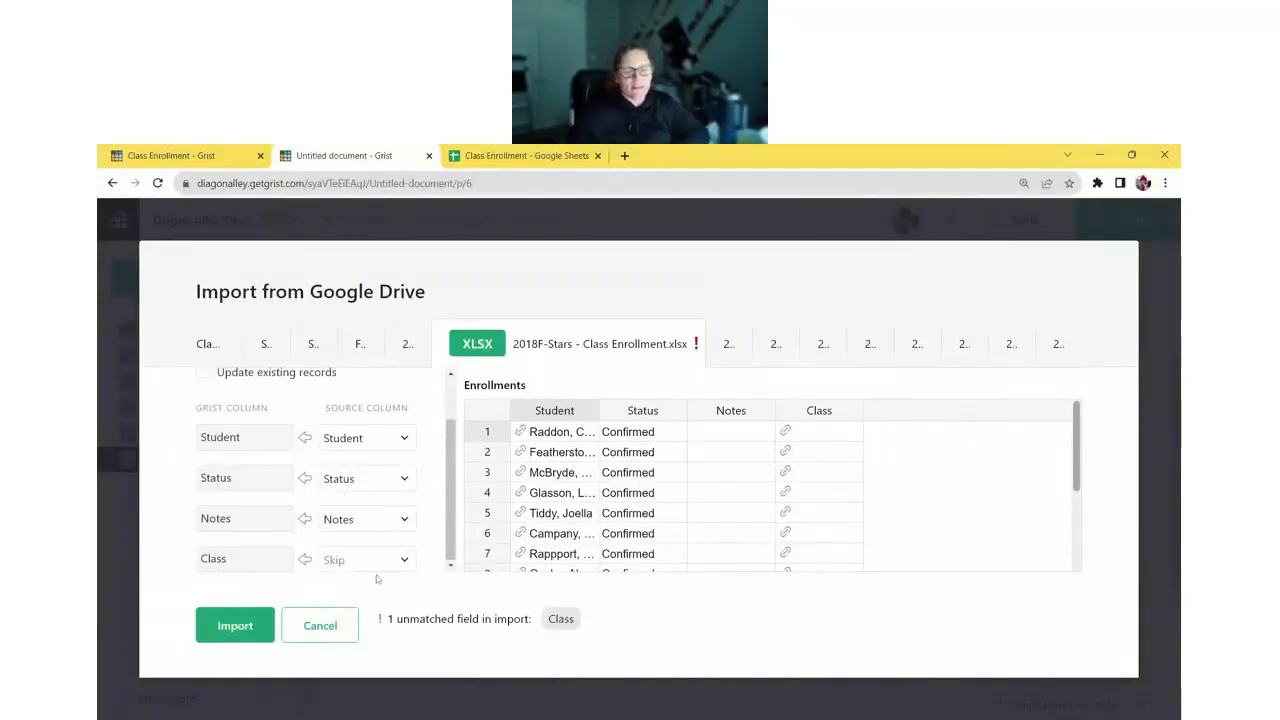
- Fill the imported Class column with the formula "2018F-Stars" for every row
click(404, 562)
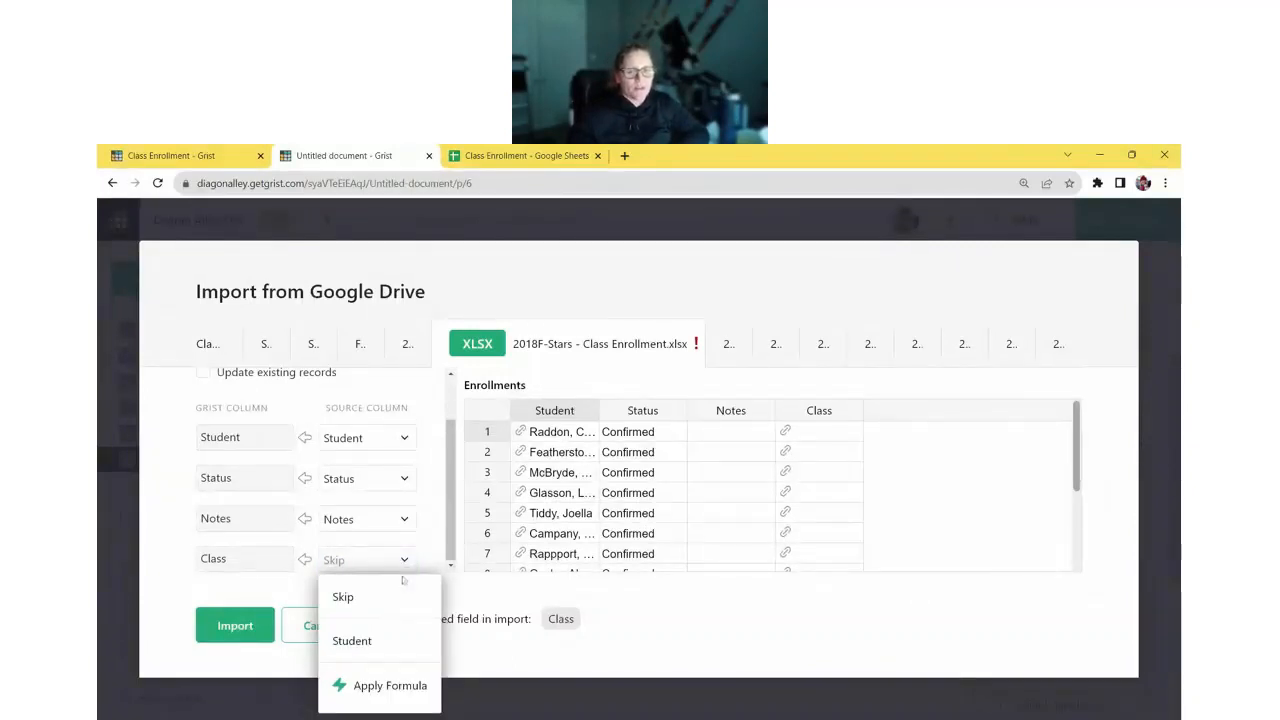
click(399, 689)
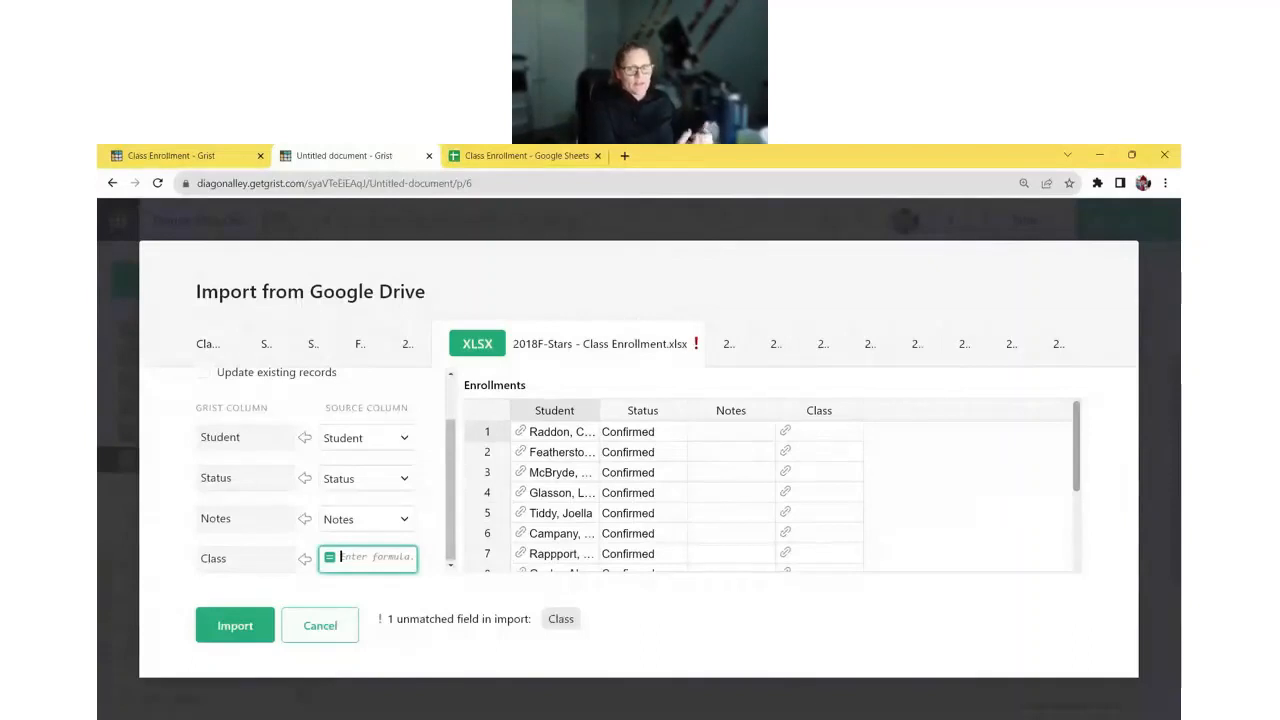
text("")
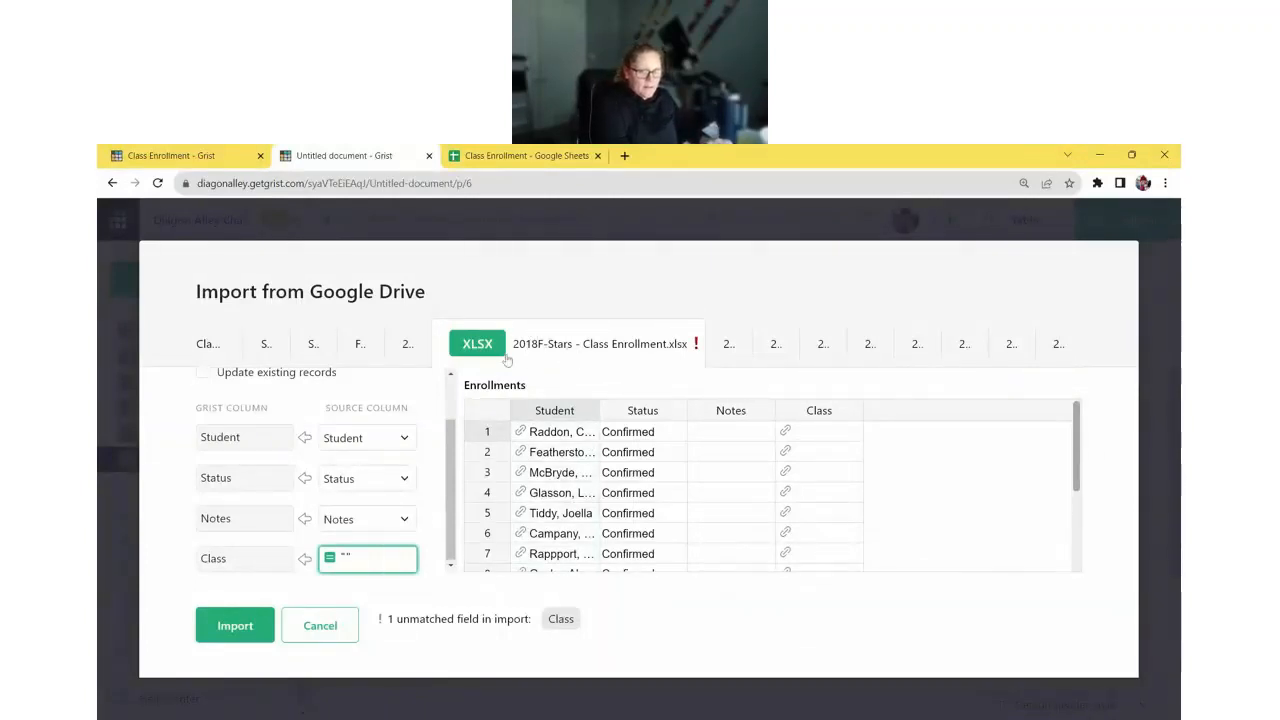
text(2018)
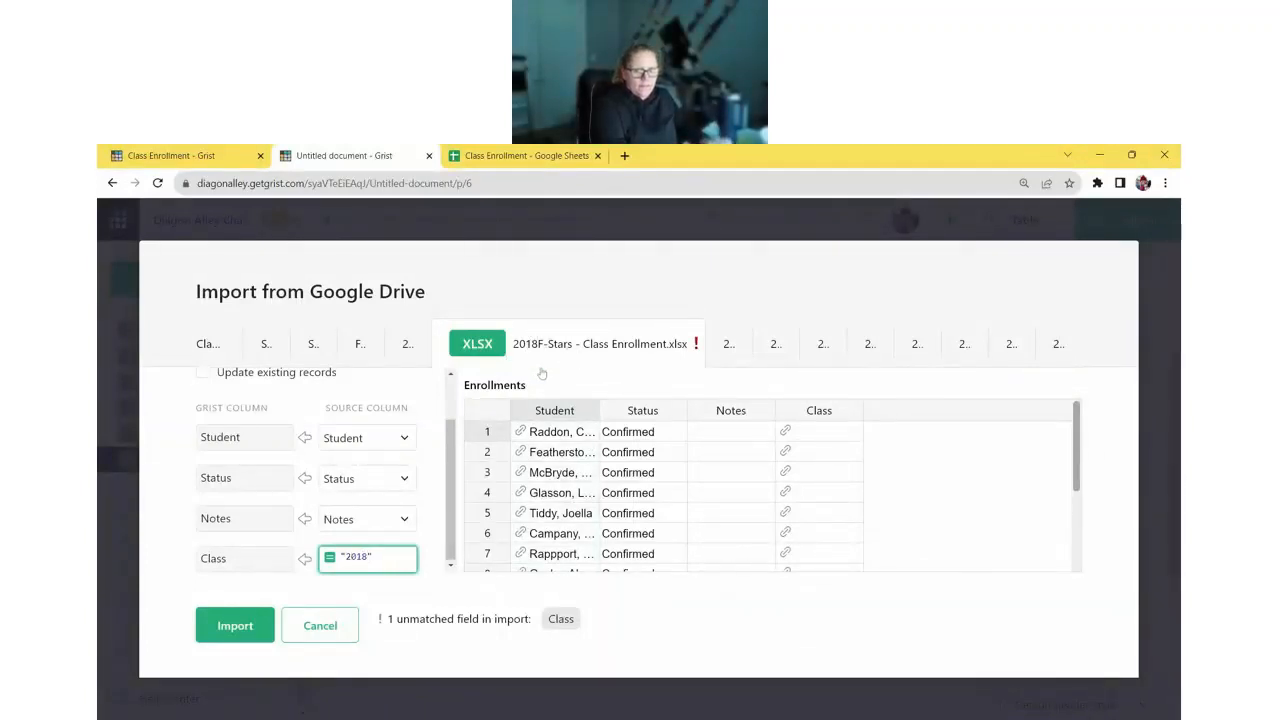
text(F-St)
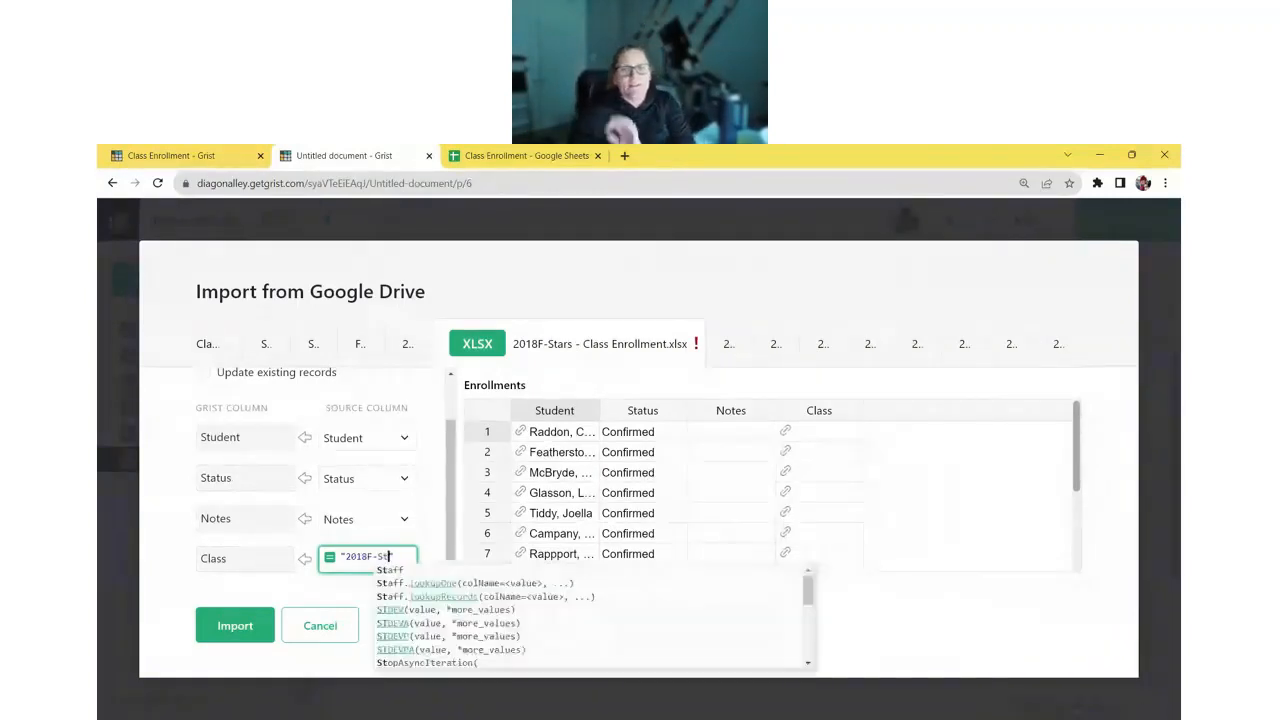
text(ars)
key(Return)
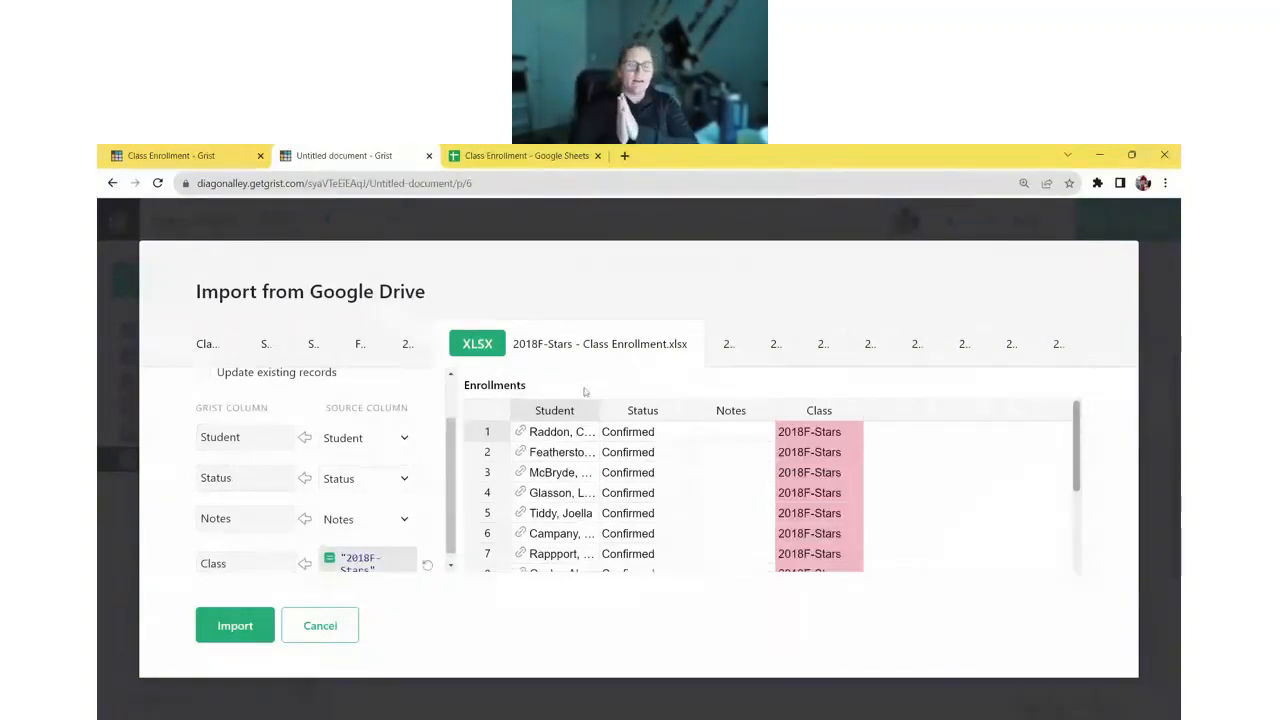
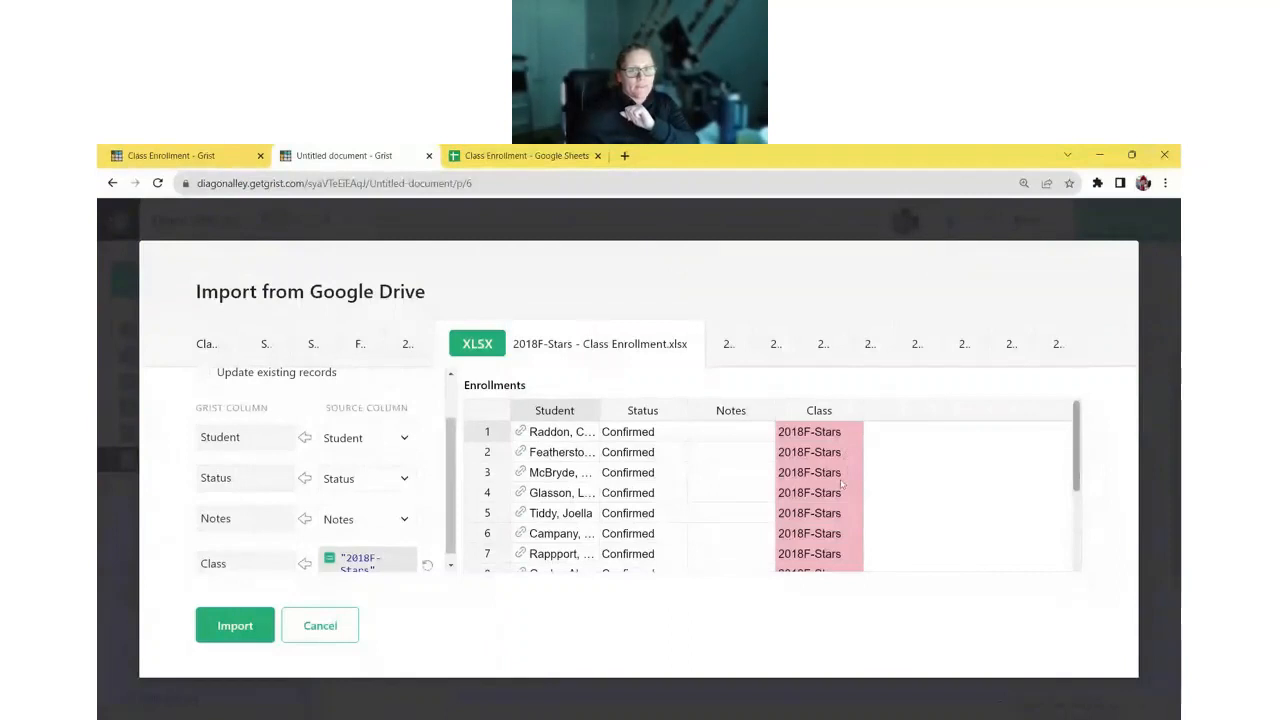
- Import the 2019S-Yoga sheet into Enrollments, filling Class with the formula "2019S-Yoga"
scroll(842, 485, down, 3)
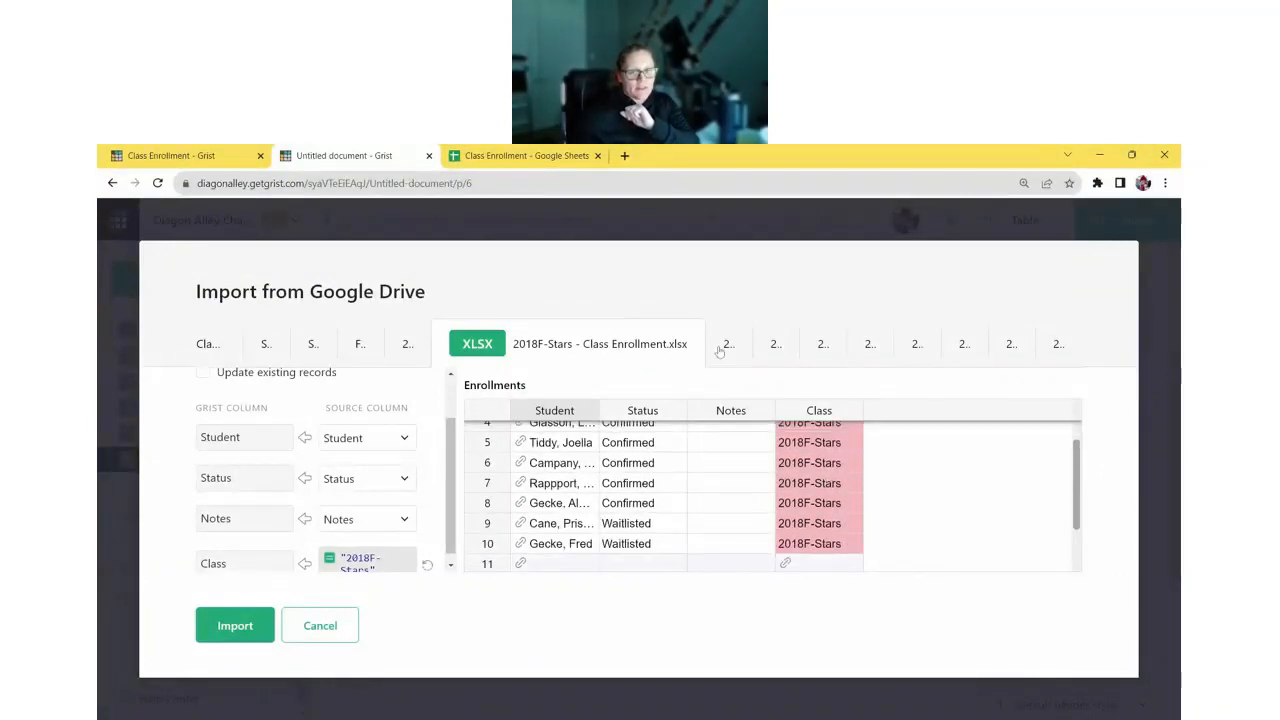
click(726, 344)
click(301, 540)
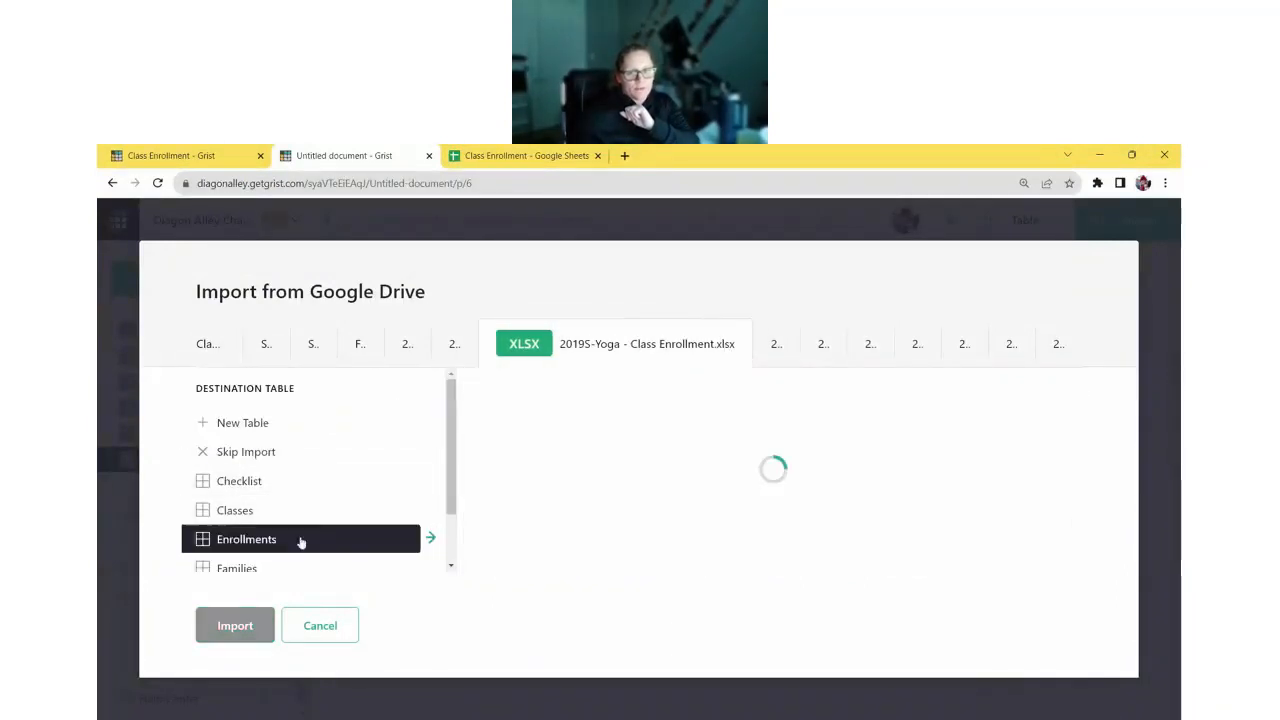
scroll(362, 491, down, 1)
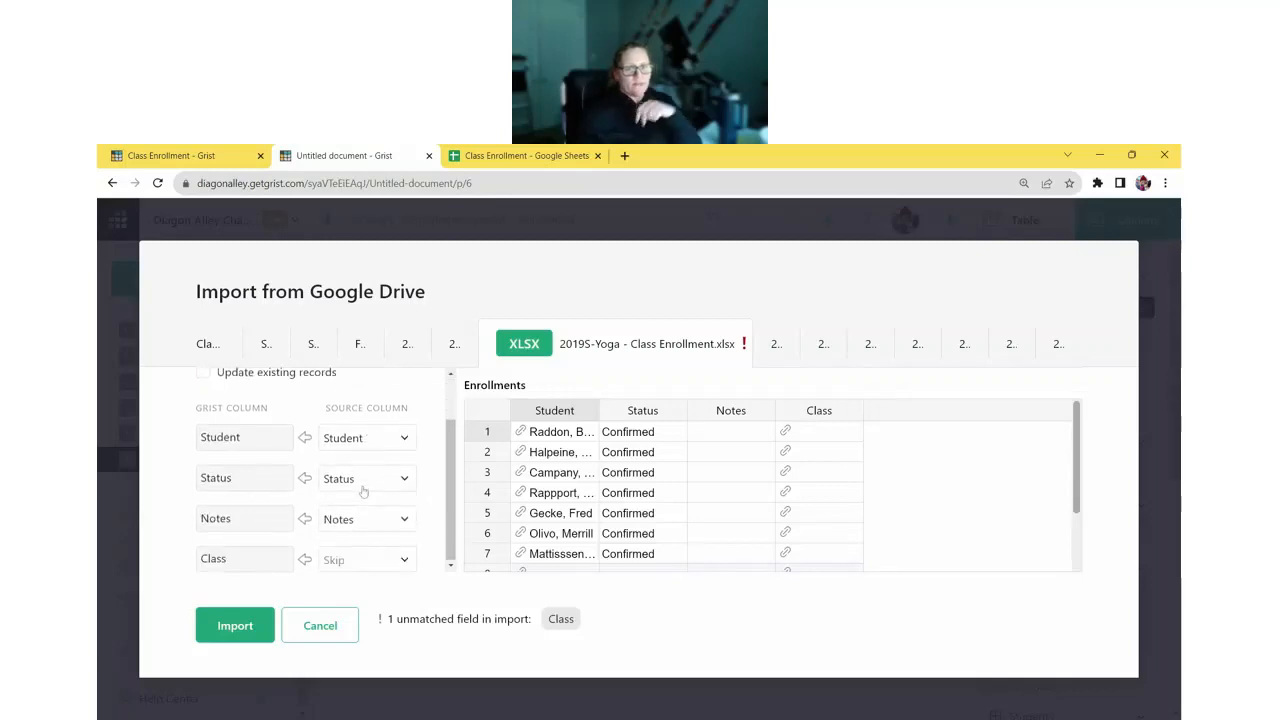
click(360, 563)
click(390, 690)
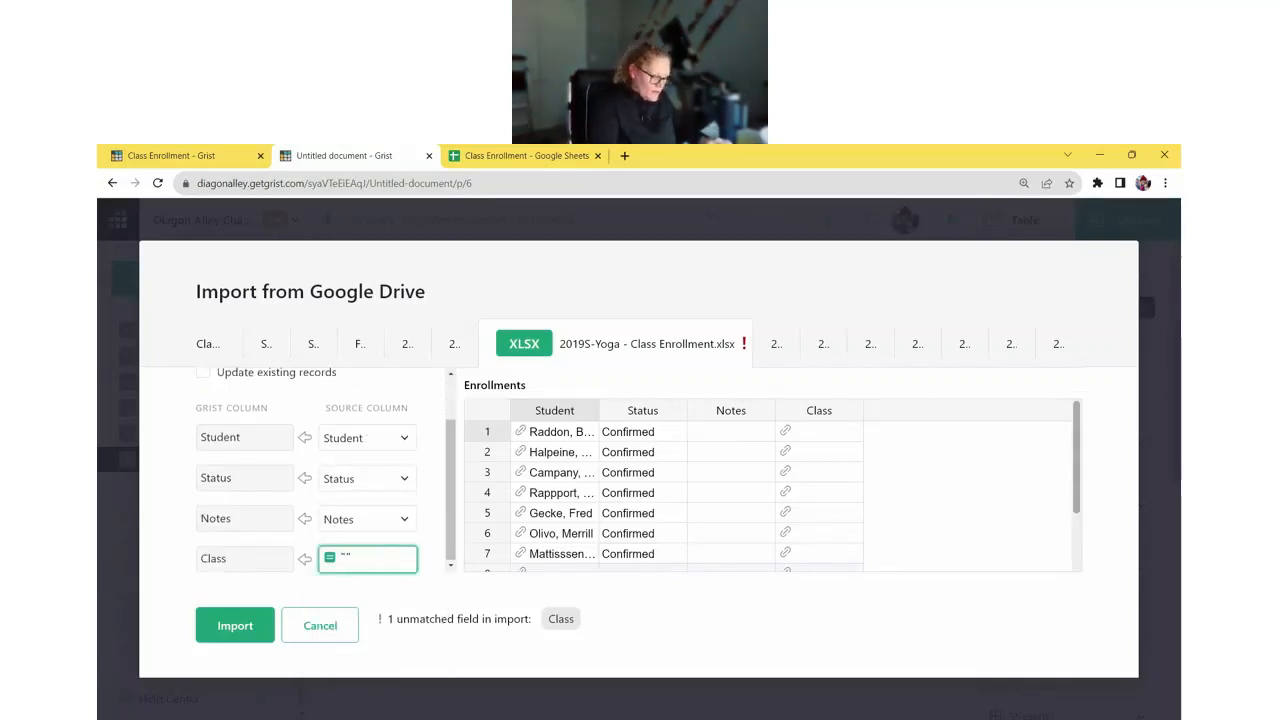
text($)
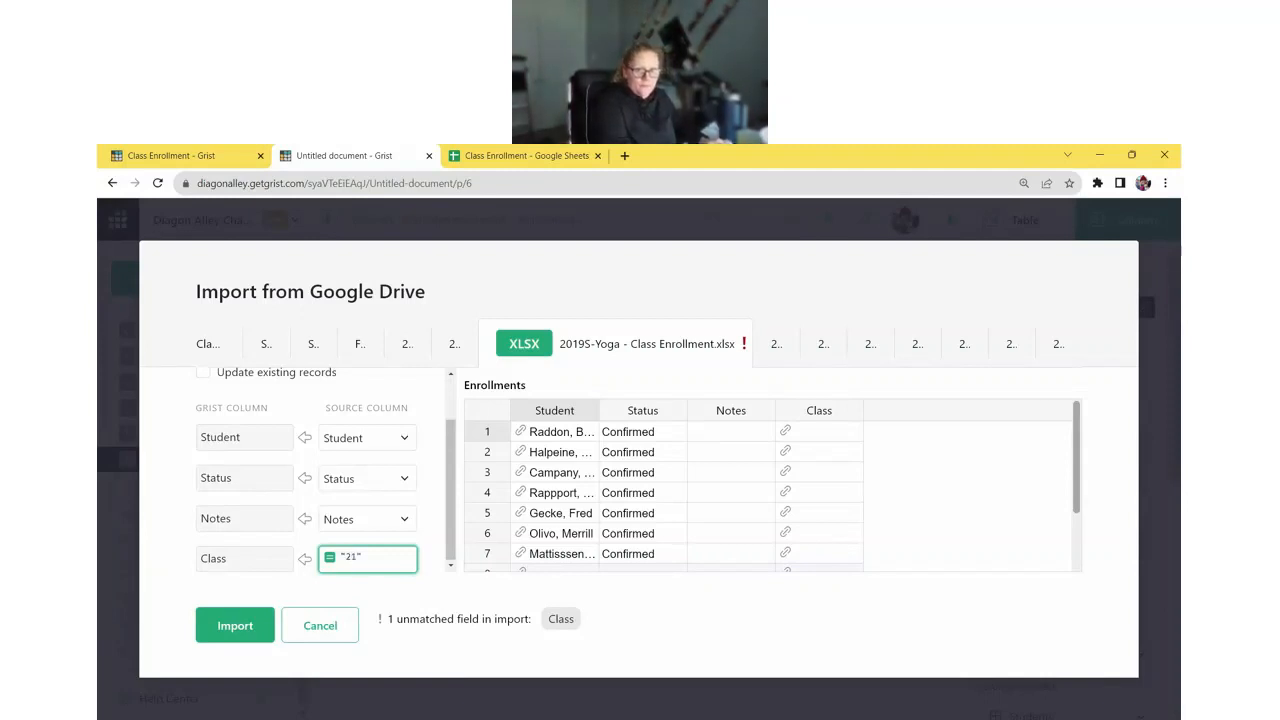
text(20)
text(19S-)
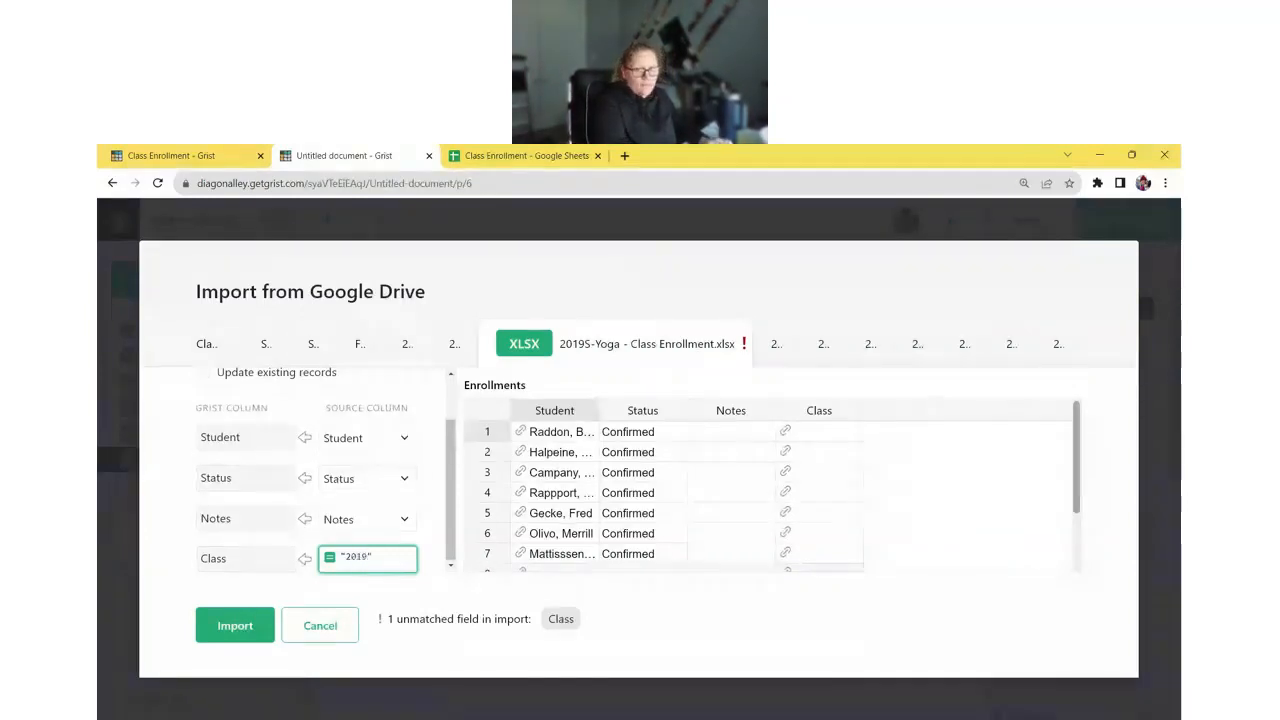
text(Y)
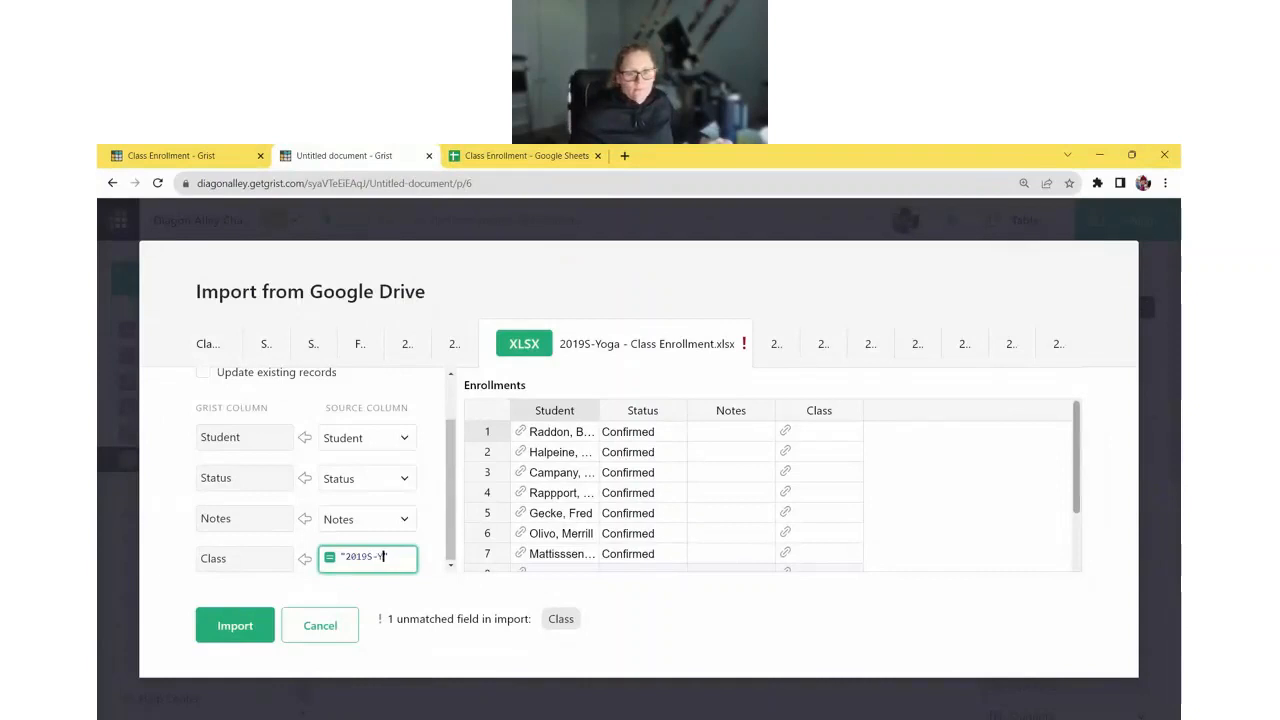
text(oga)
key(Return)
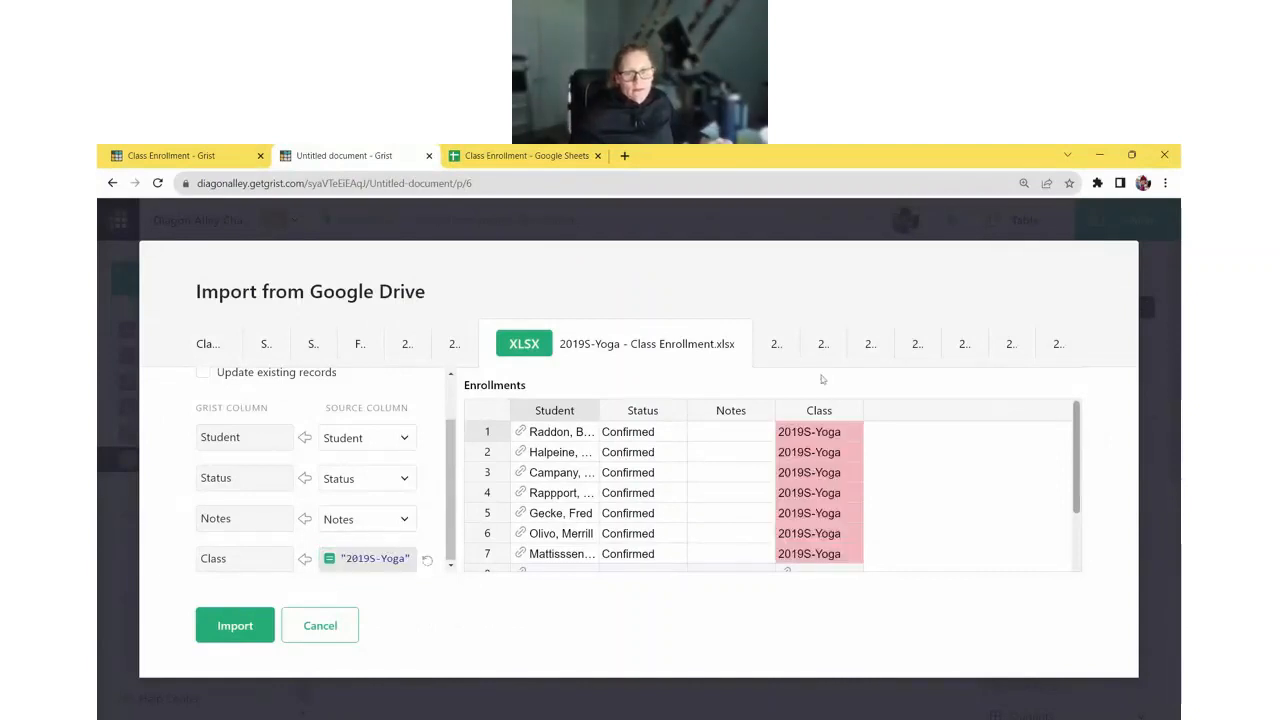
click(779, 352)
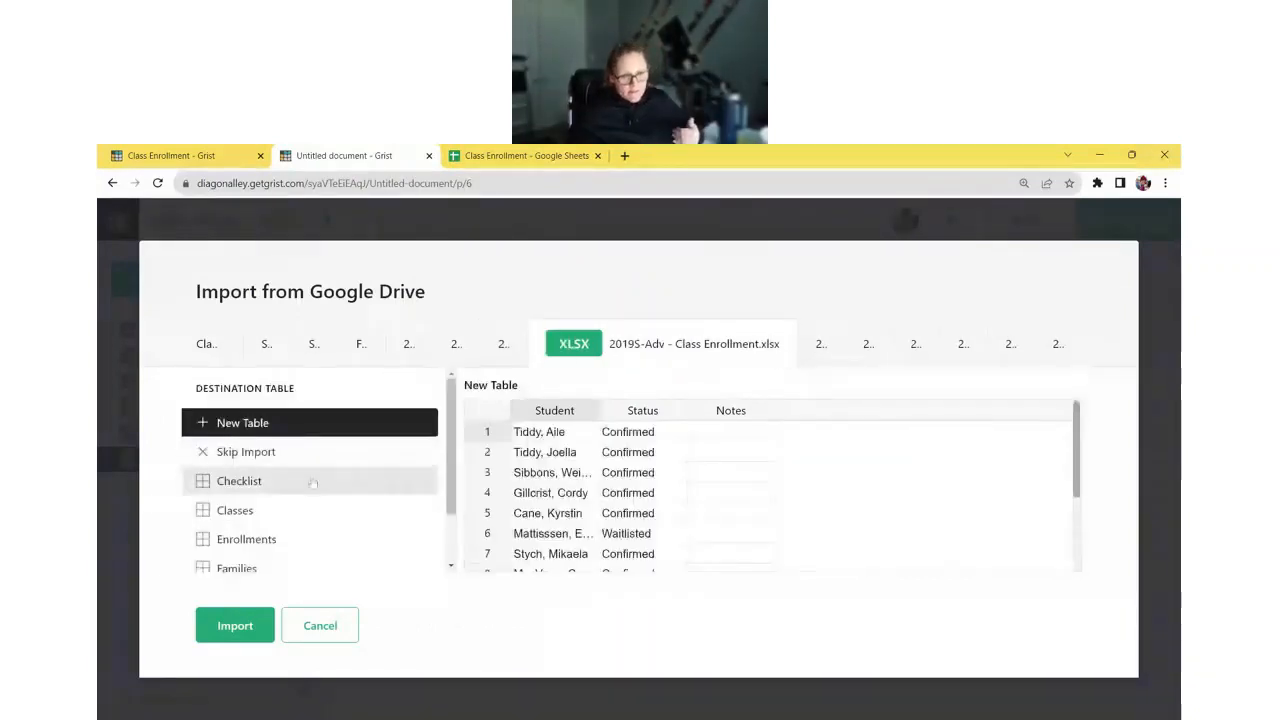
- Send the 2019S-Adv sheet into Enrollments with Class set to the formula "2019S-Adv"
click(337, 541)
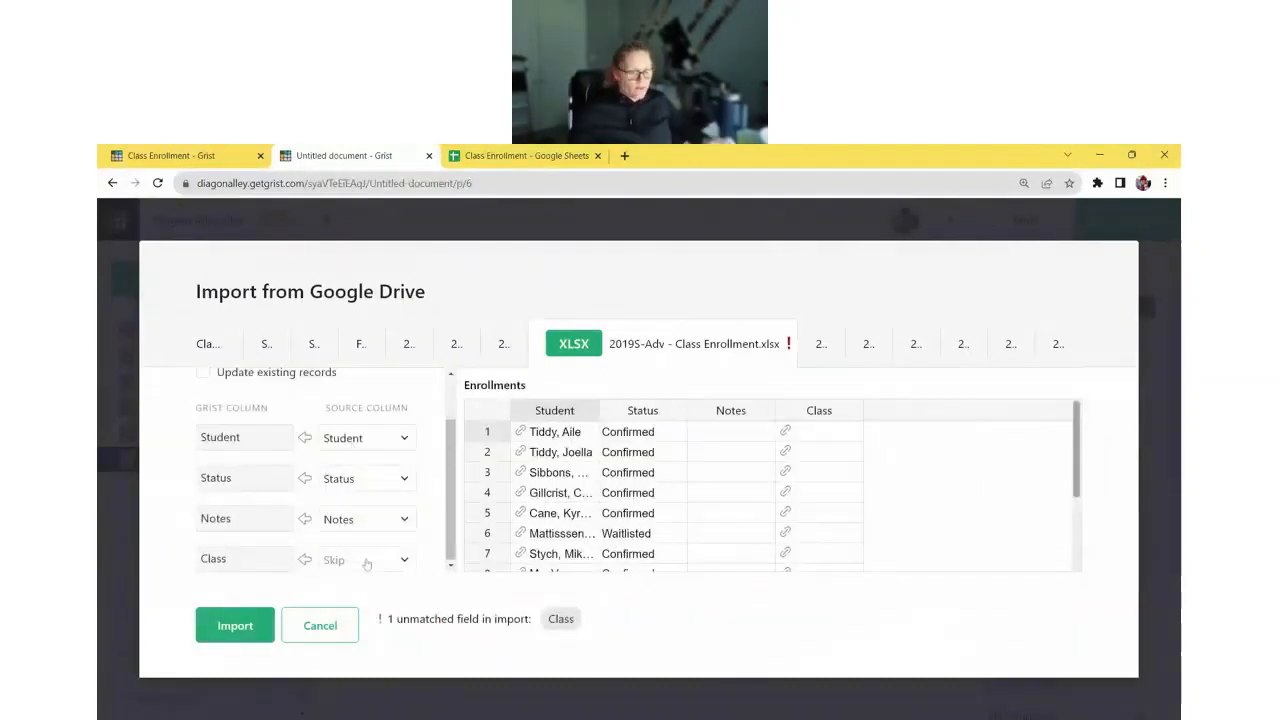
click(370, 563)
click(371, 686)
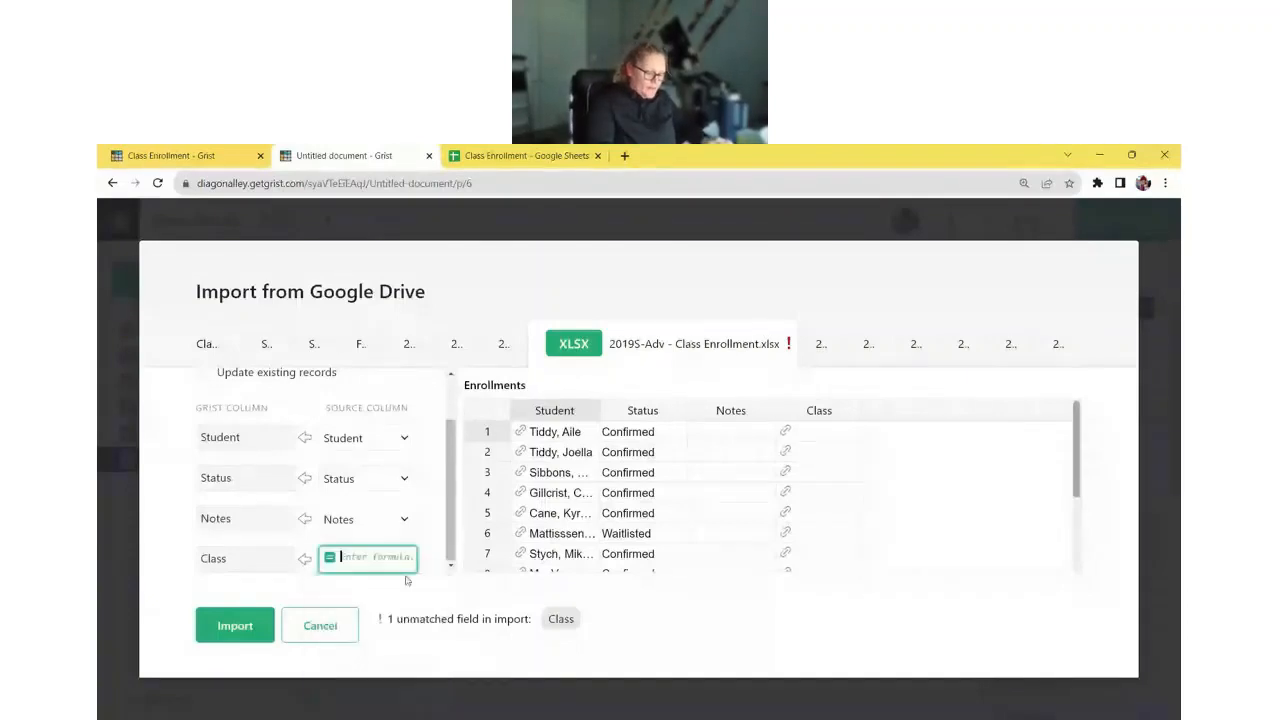
text("")
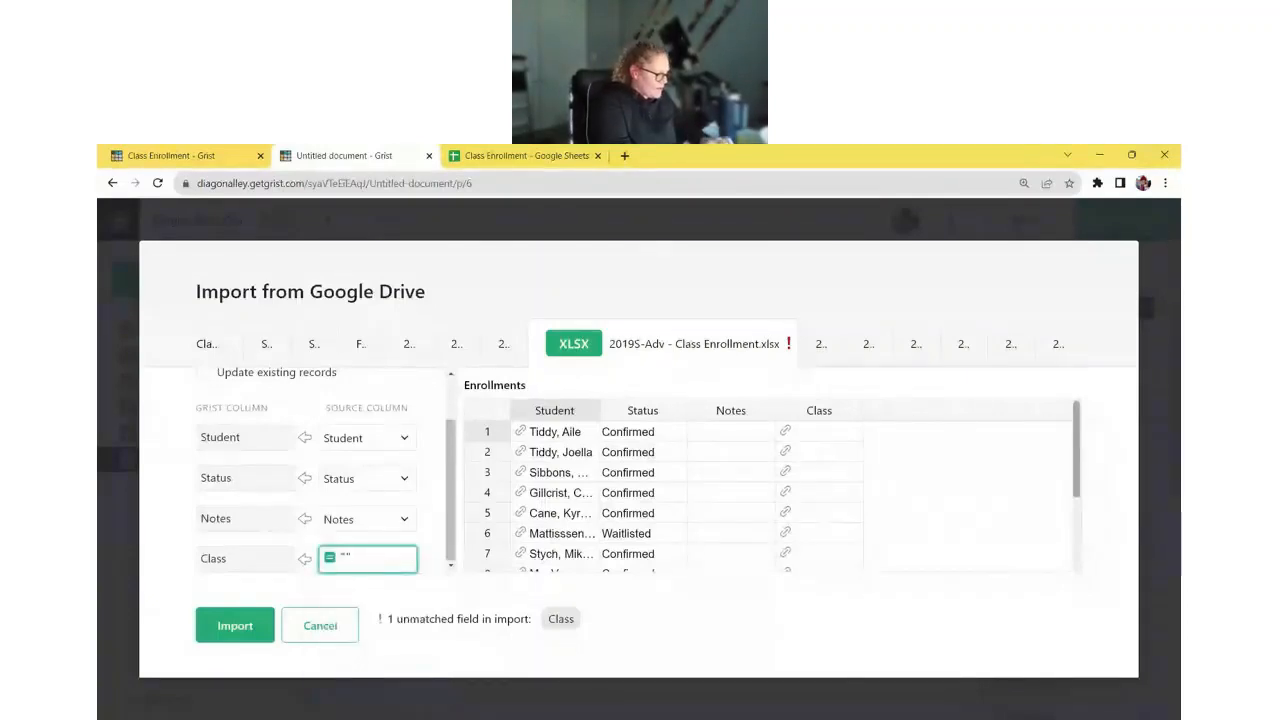
text(2019)
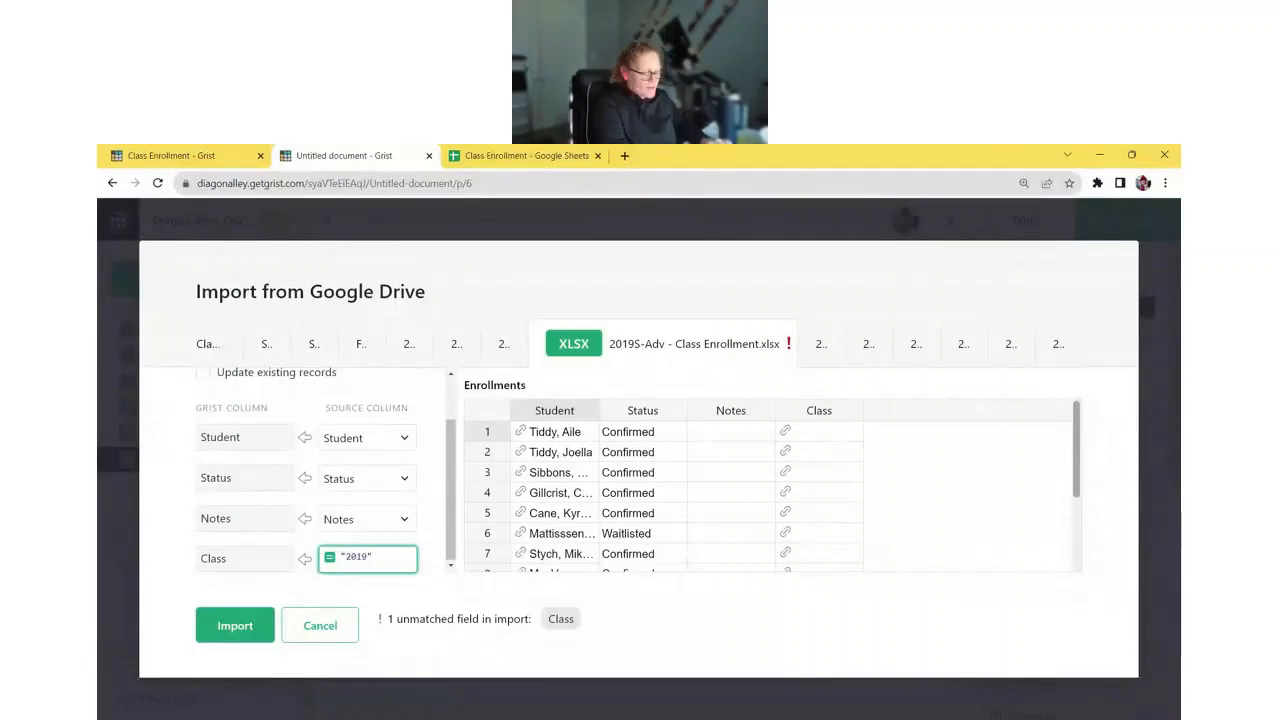
text(S-Ad)
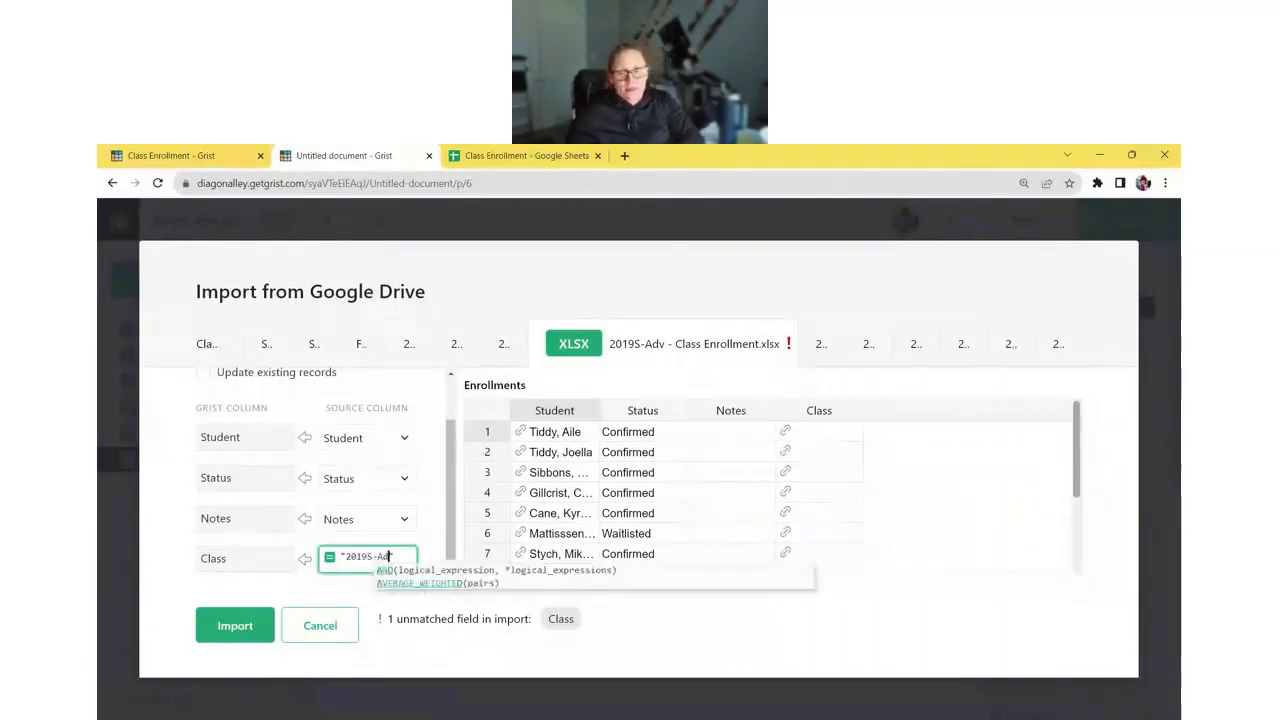
text(v)
key(Return)
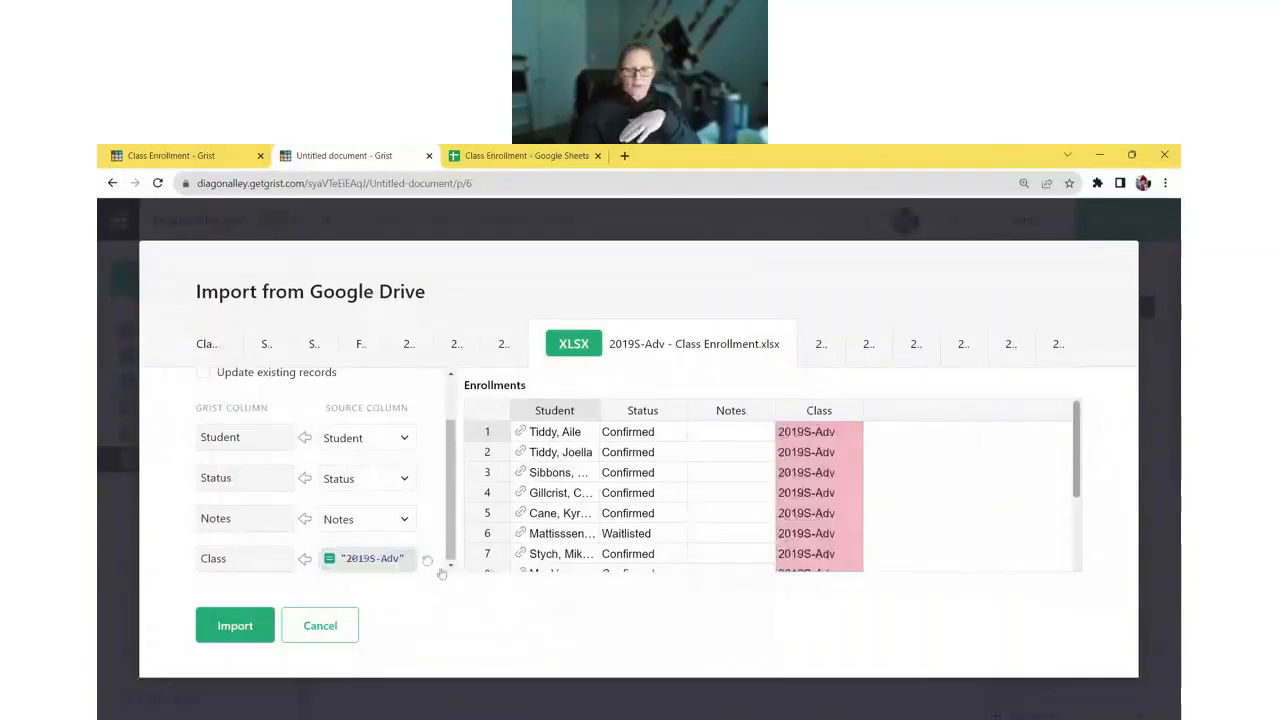
click(822, 350)
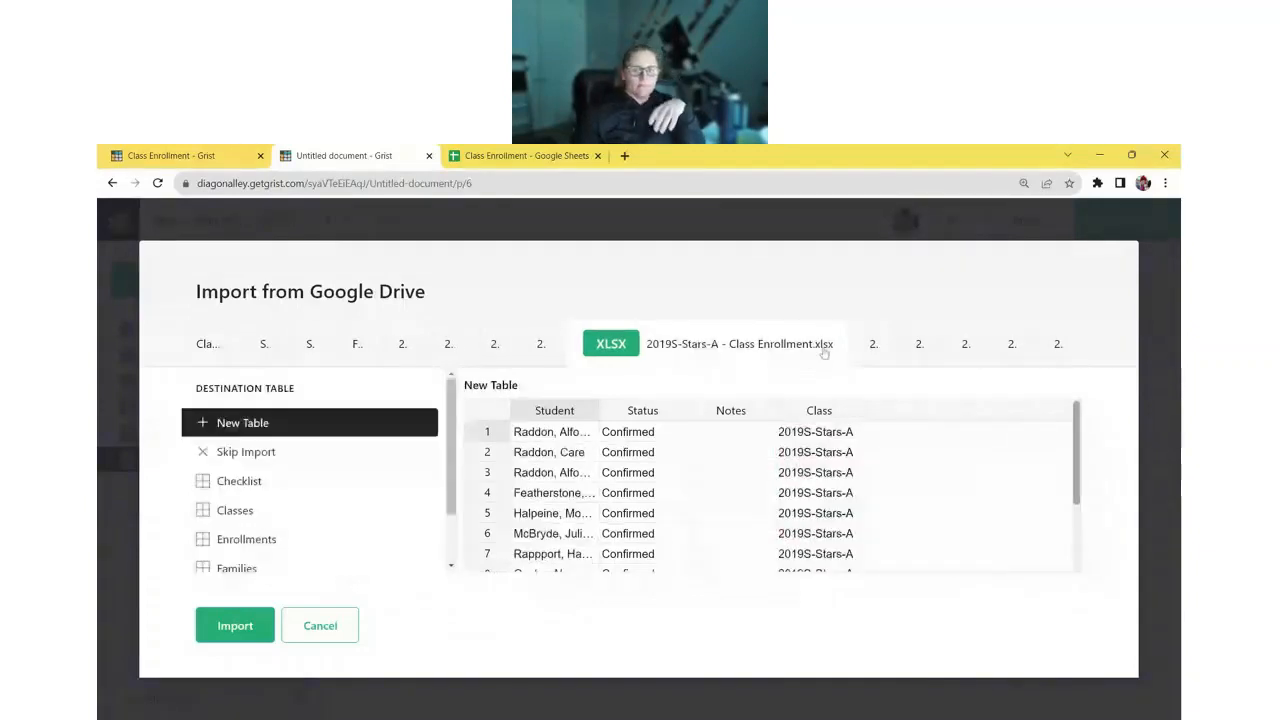
- Send the 2019S-Stars-A, 2019S-Stars-B and 2019F-Yoga sheets into Enrollments
click(296, 544)
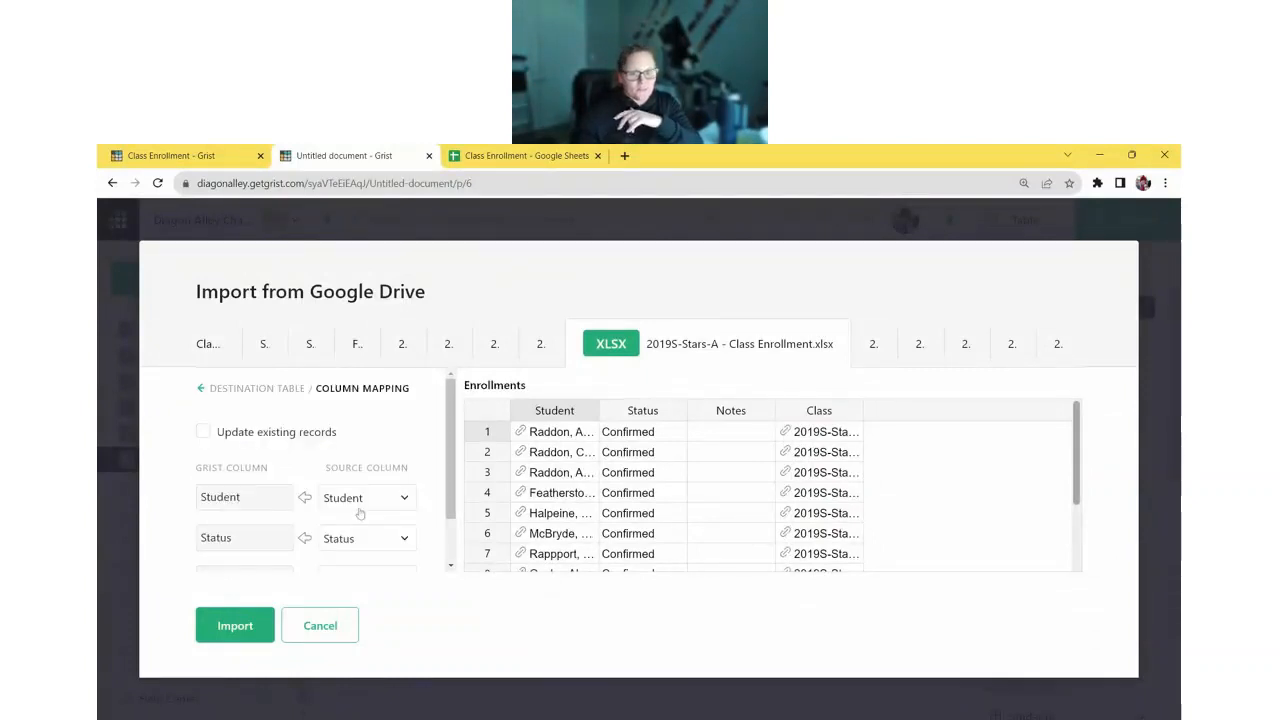
scroll(360, 513, down, 1)
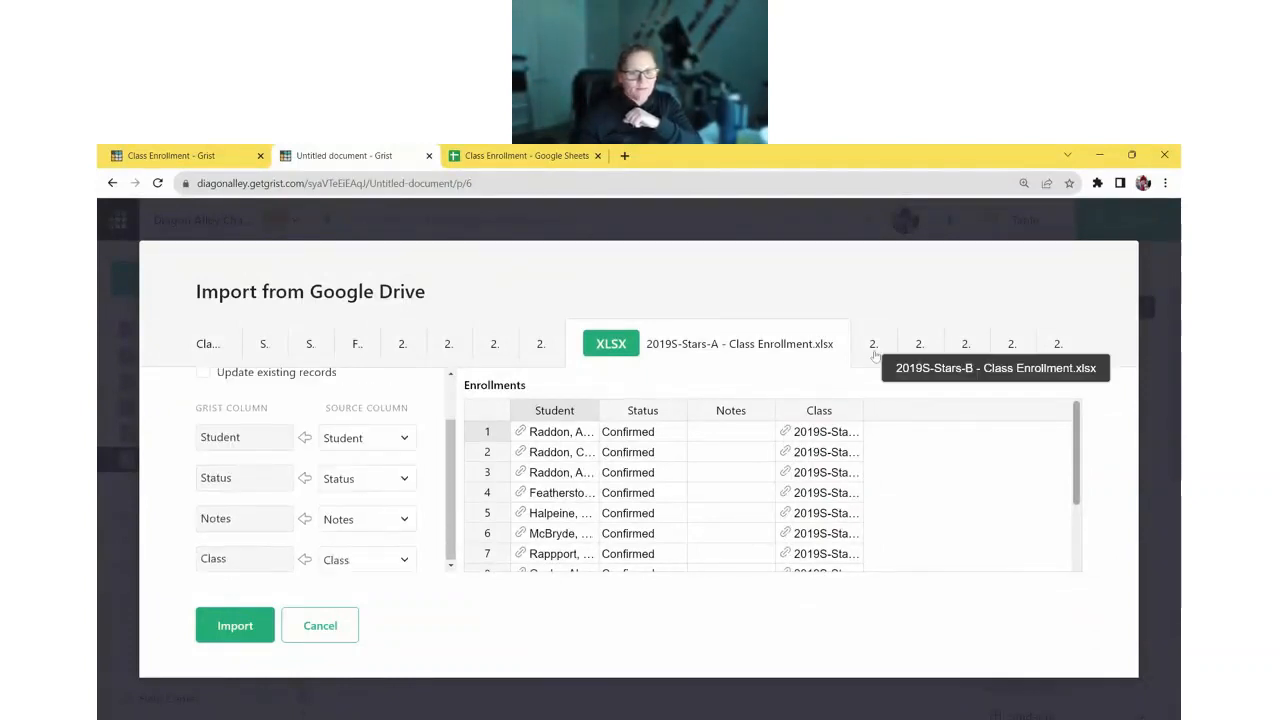
click(873, 344)
click(285, 536)
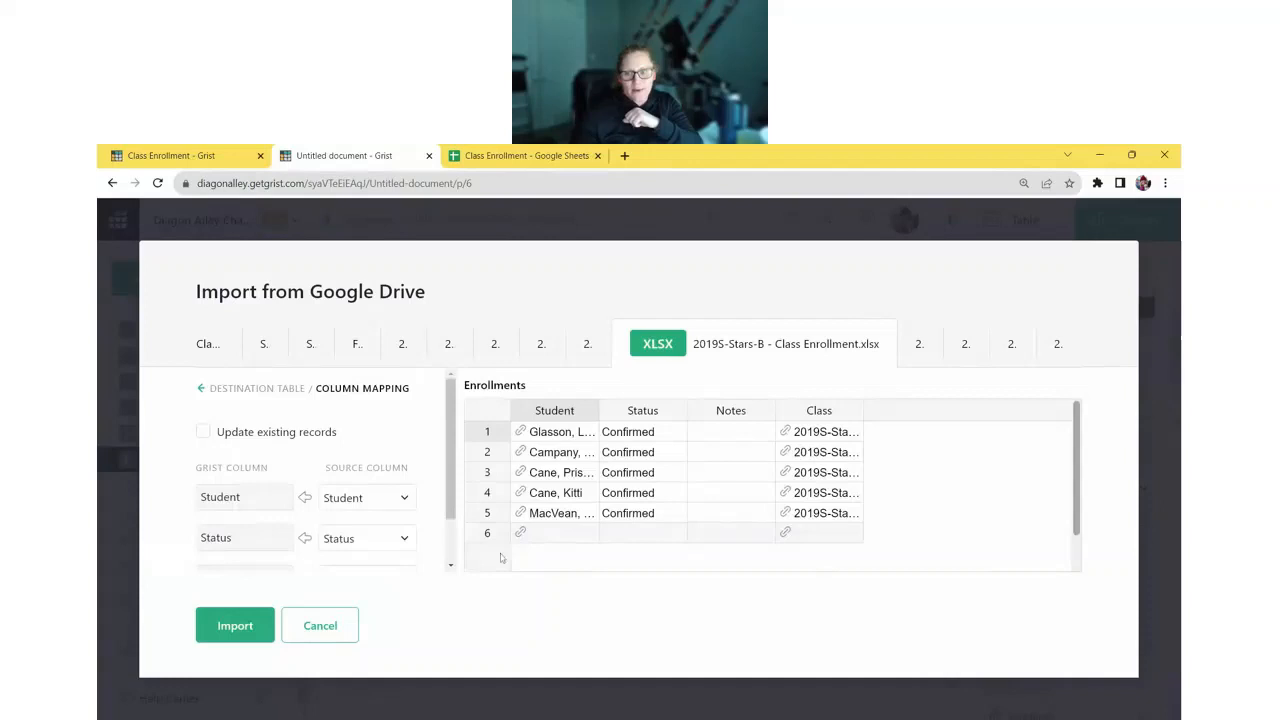
click(918, 344)
click(337, 543)
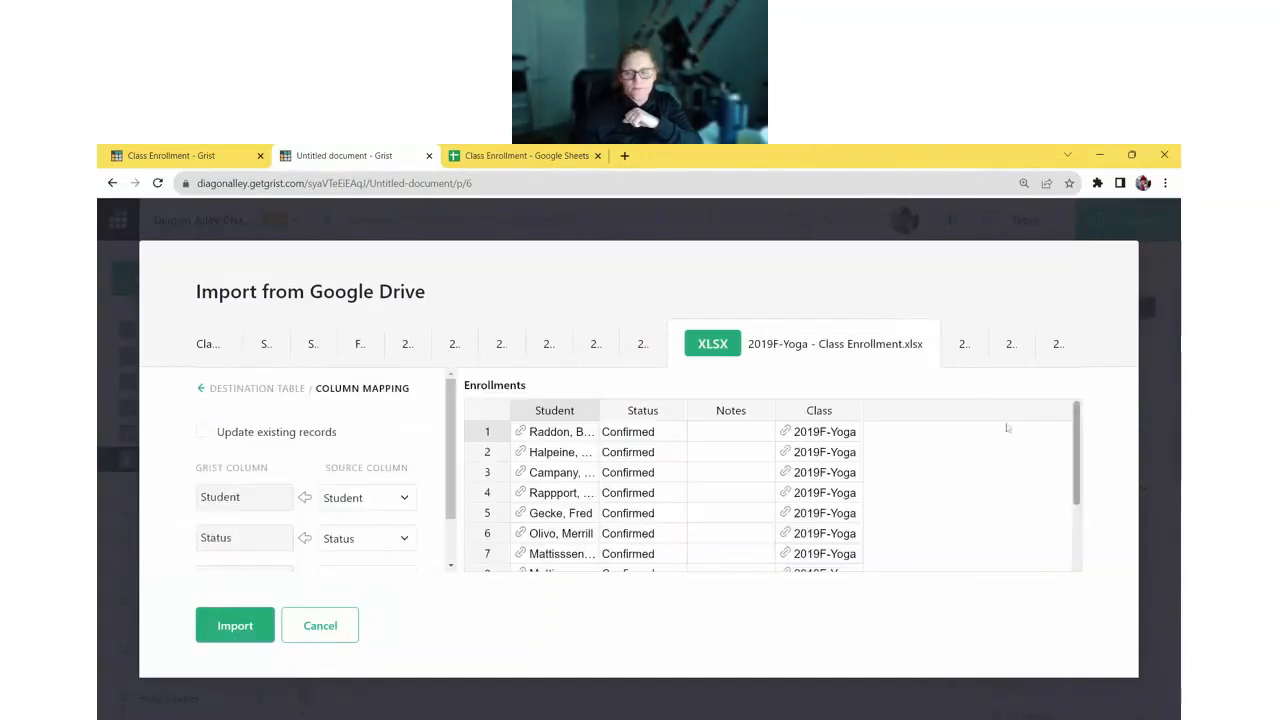
- Send the 2019F-Adv, 2019F-Stars-A and 2019F-Stars-B sheets into Enrollments
click(962, 344)
scroll(351, 491, down, 2)
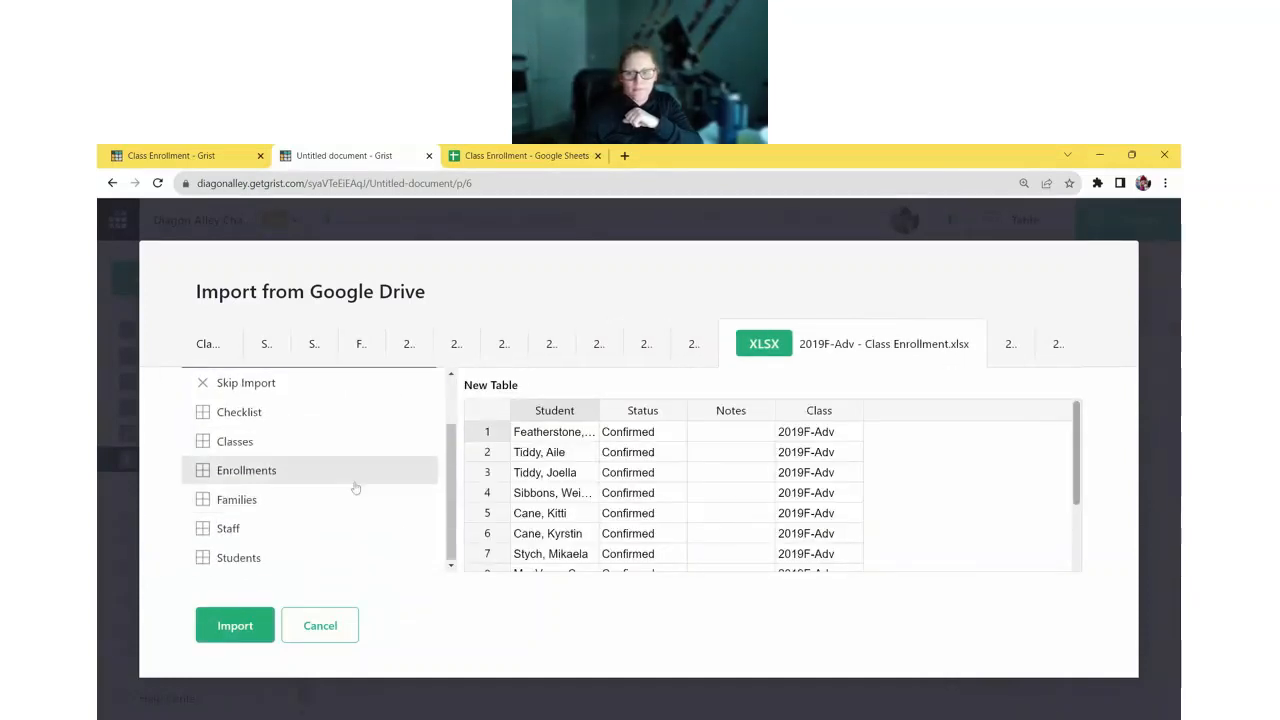
click(355, 488)
click(1011, 344)
click(295, 535)
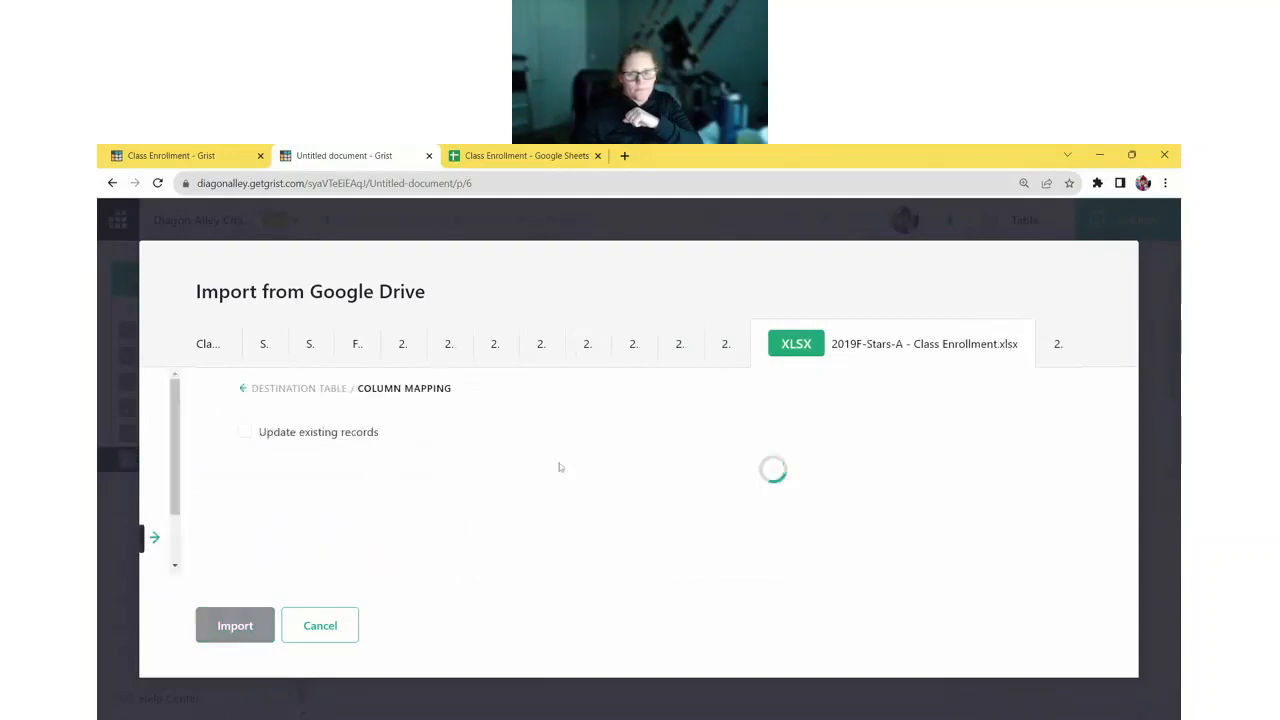
click(1058, 344)
click(344, 537)
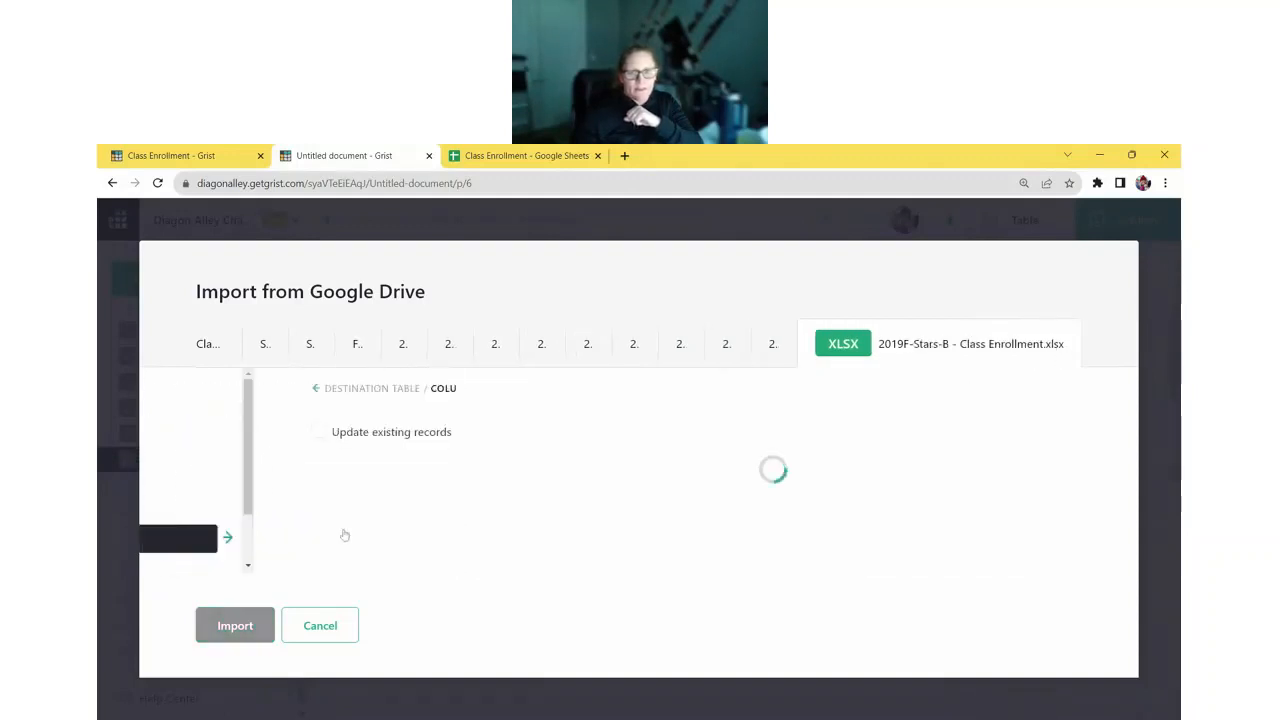
- Review the column mappings for the 2019S-Stars-A and 2019S-Adv files
click(588, 348)
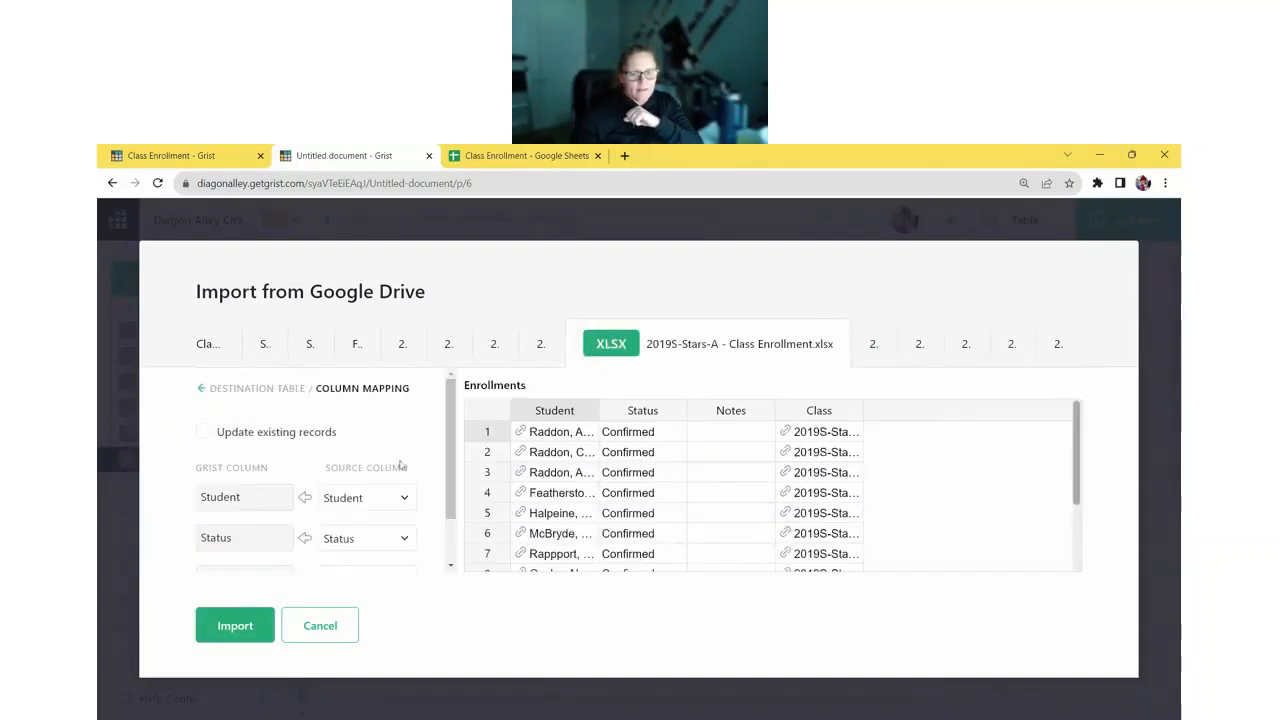
scroll(400, 465, down, 2)
click(542, 344)
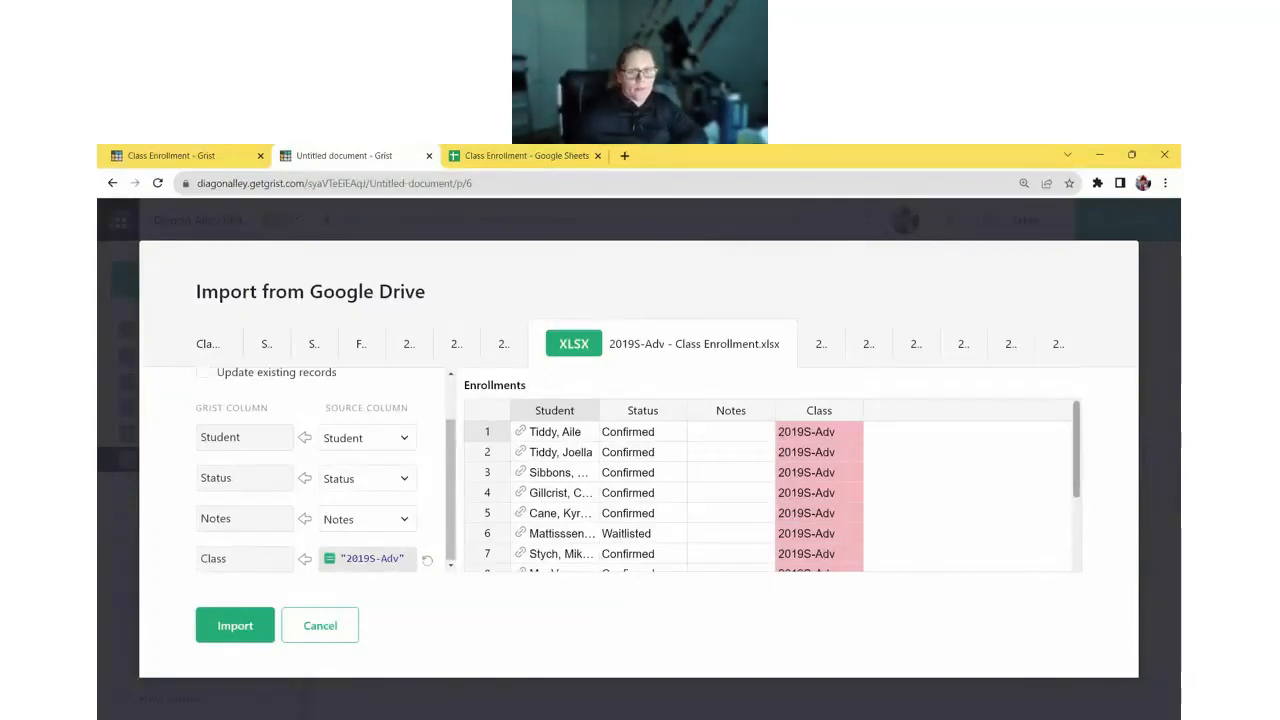
- Run the import and scroll through the resulting 72 Enrollments rows
click(238, 628)
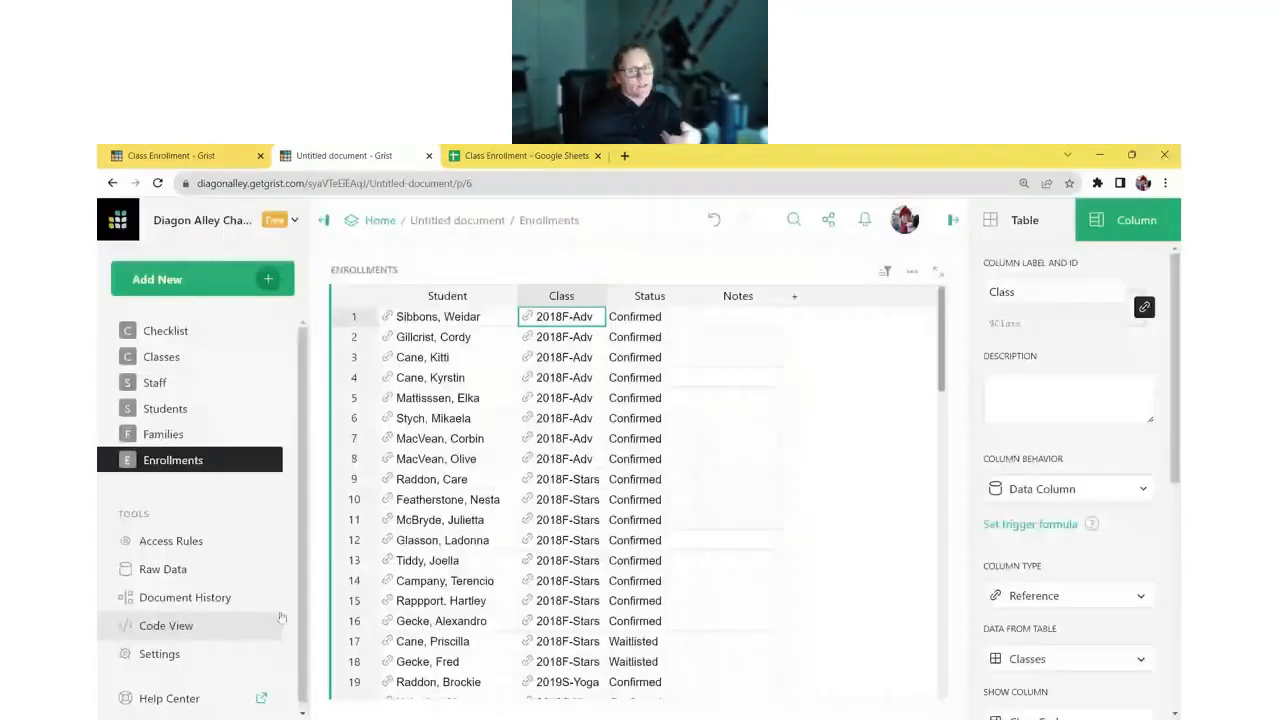
scroll(693, 500, down, 7)
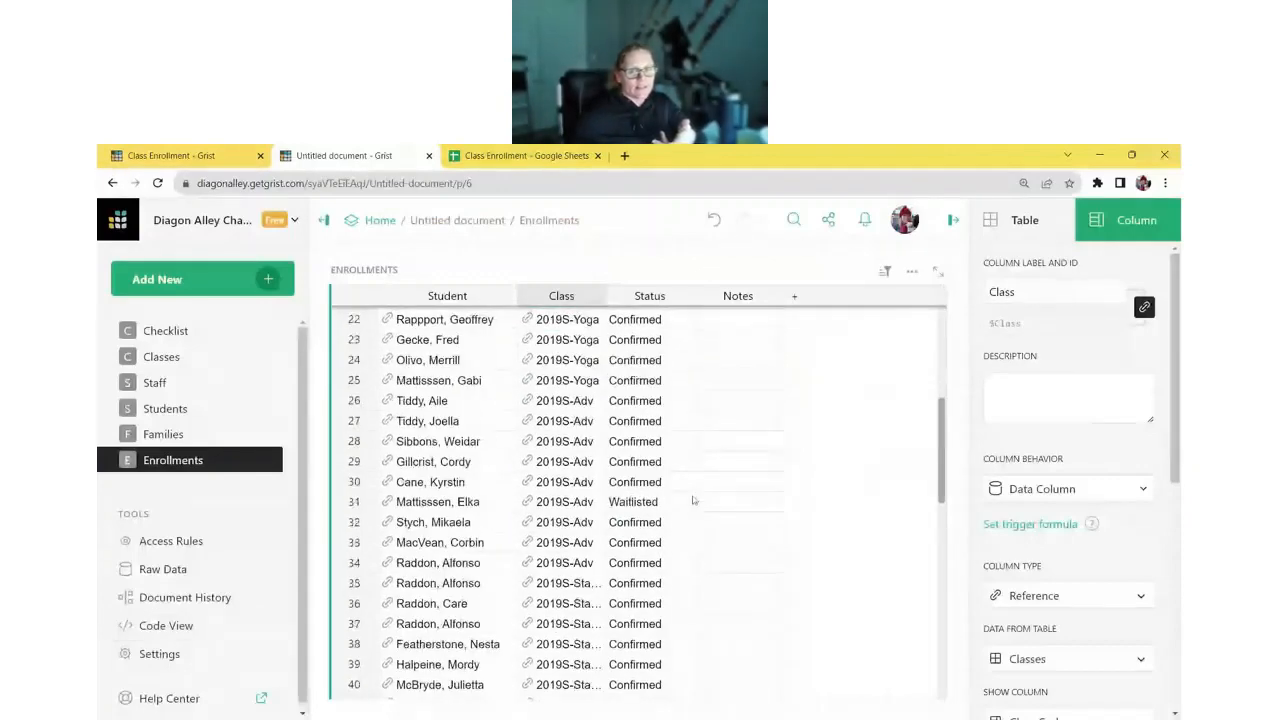
scroll(693, 500, down, 12)
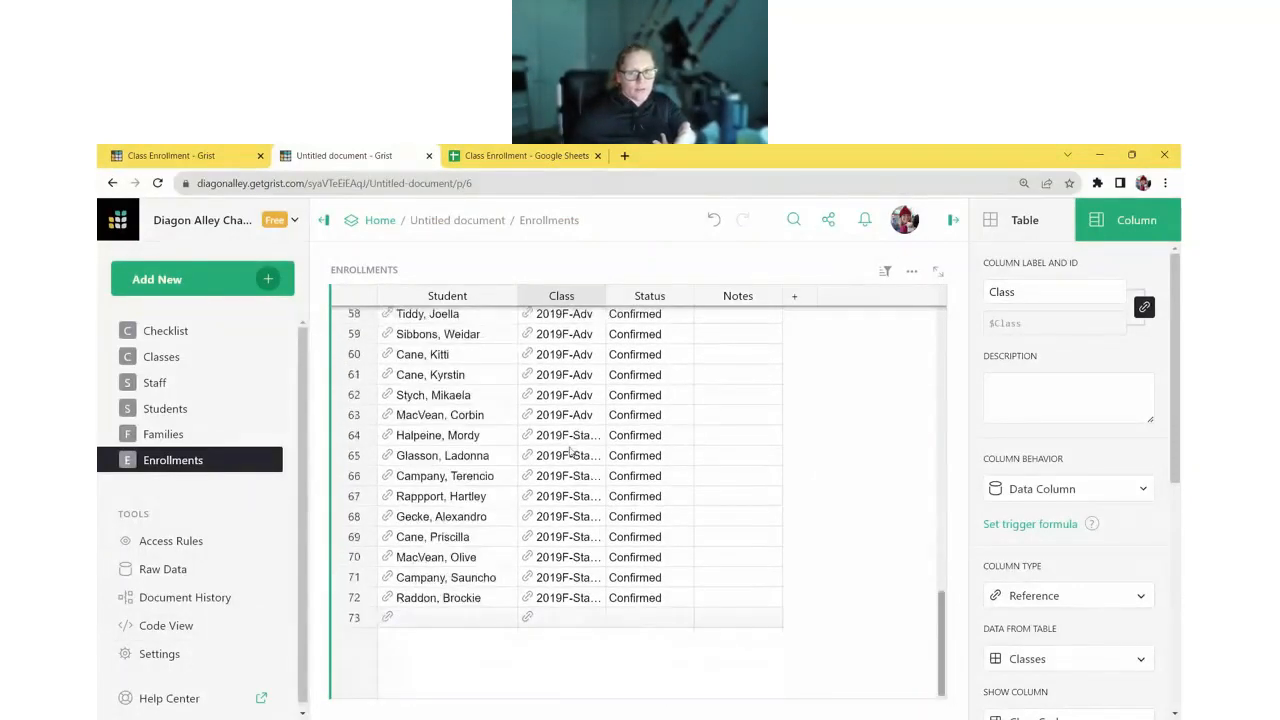
- Compare against the 2019S-Adv and 2019S-Yoga source sheets, then return to Grist
click(522, 157)
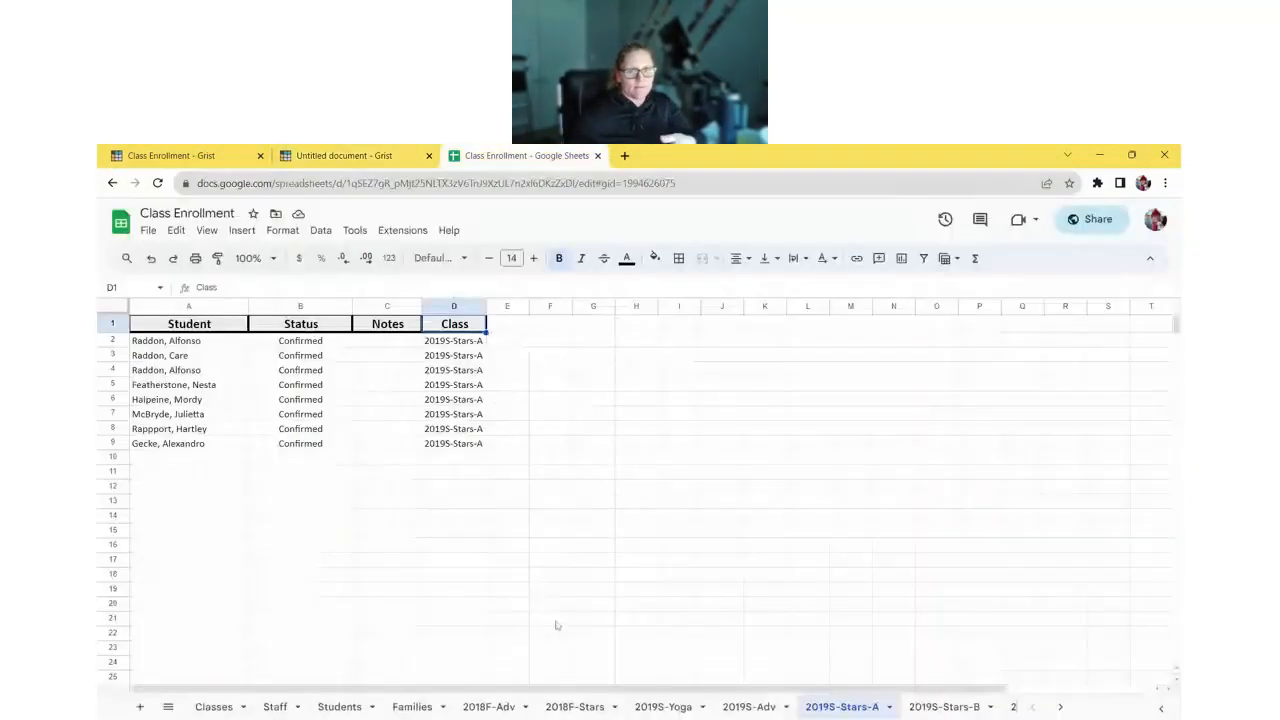
click(749, 707)
click(662, 707)
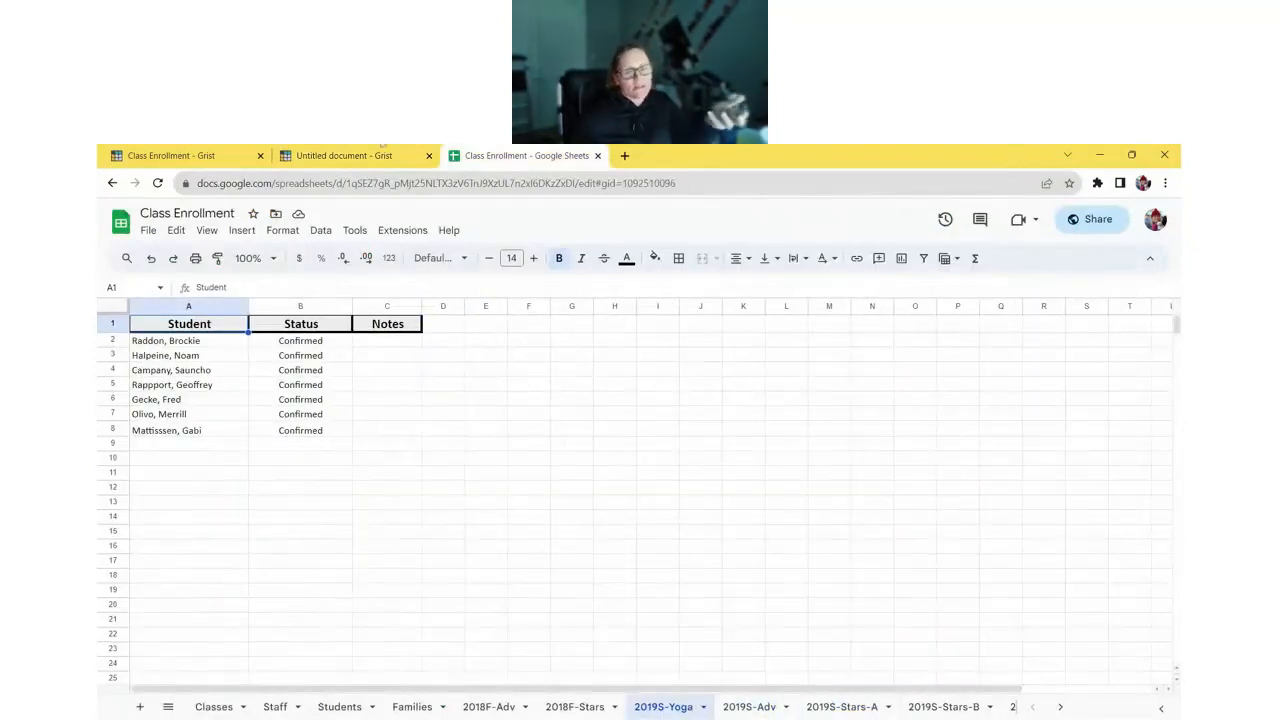
click(360, 156)
scroll(553, 460, up, 3)
scroll(553, 465, up, 12)
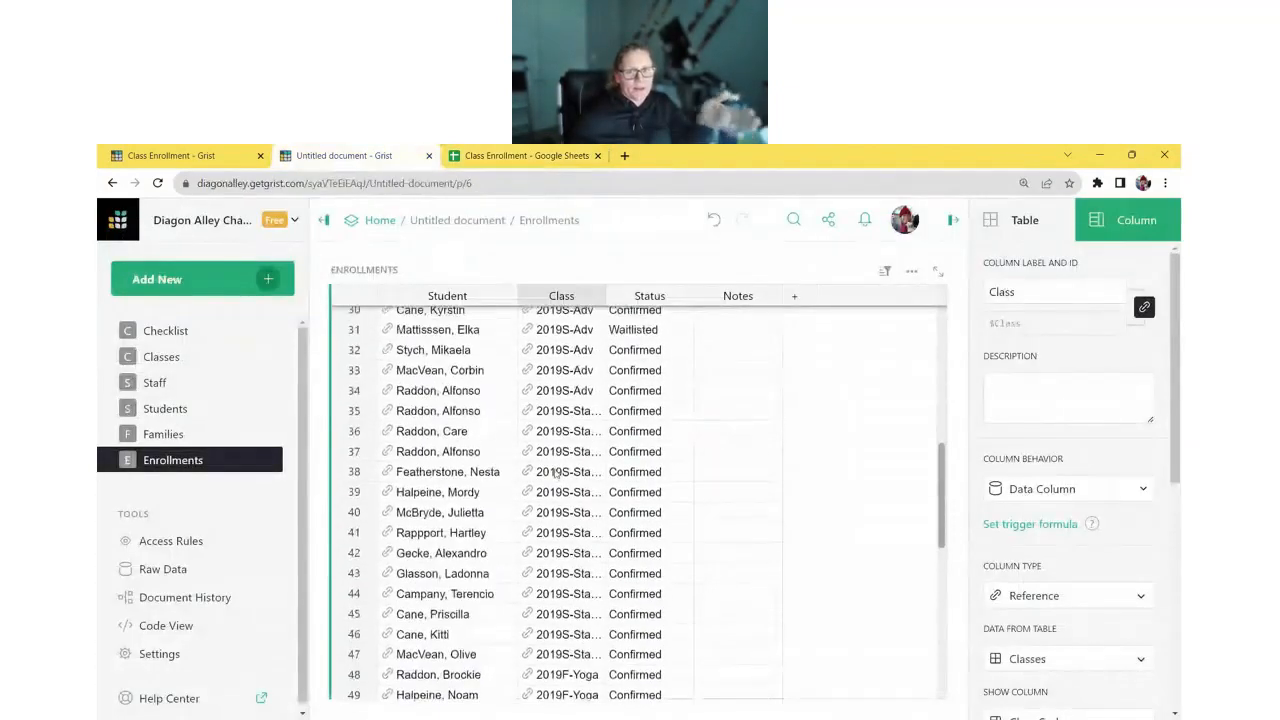
- Change the Enrollments Status column's type to Choice
scroll(555, 474, up, 5)
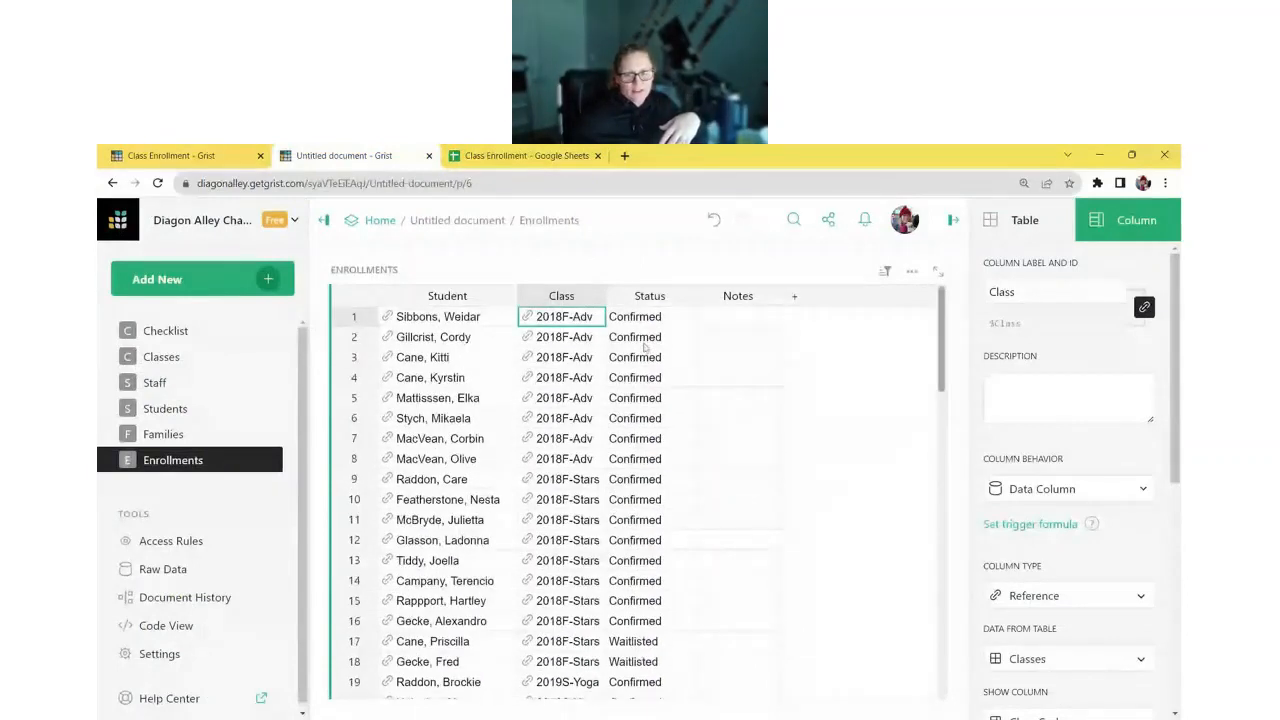
click(660, 320)
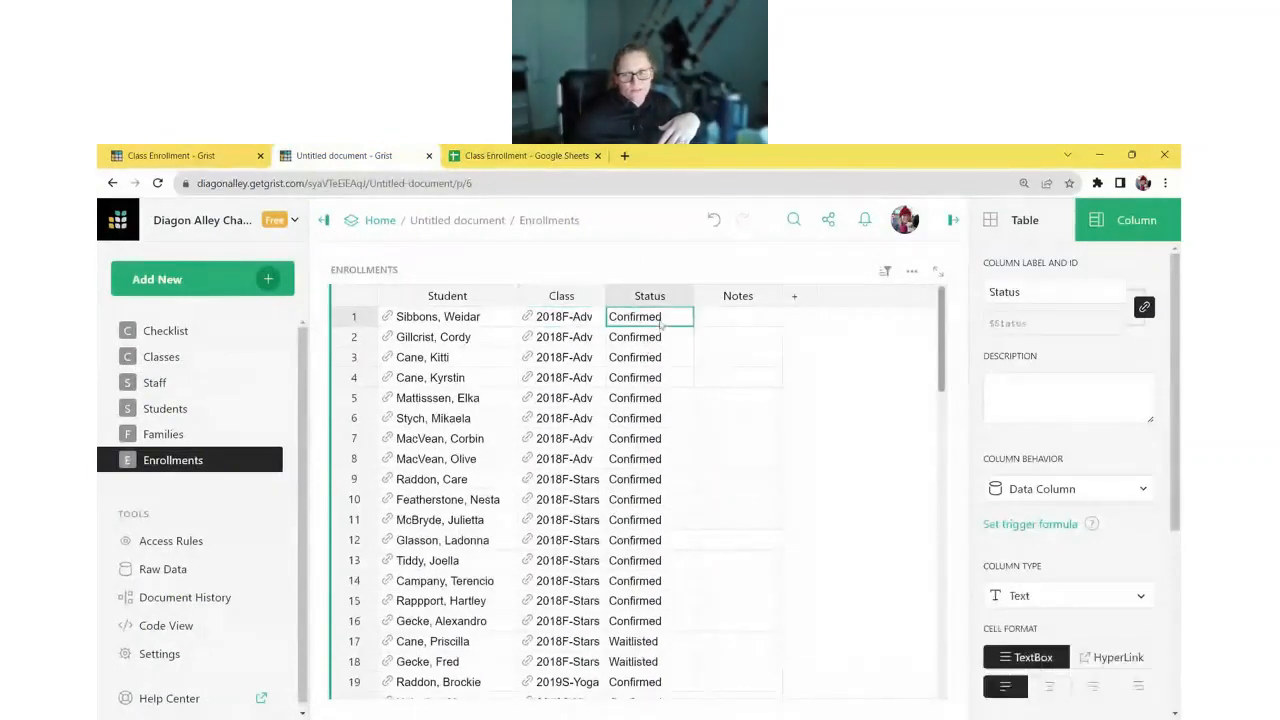
scroll(1073, 497, down, 2)
click(1082, 455)
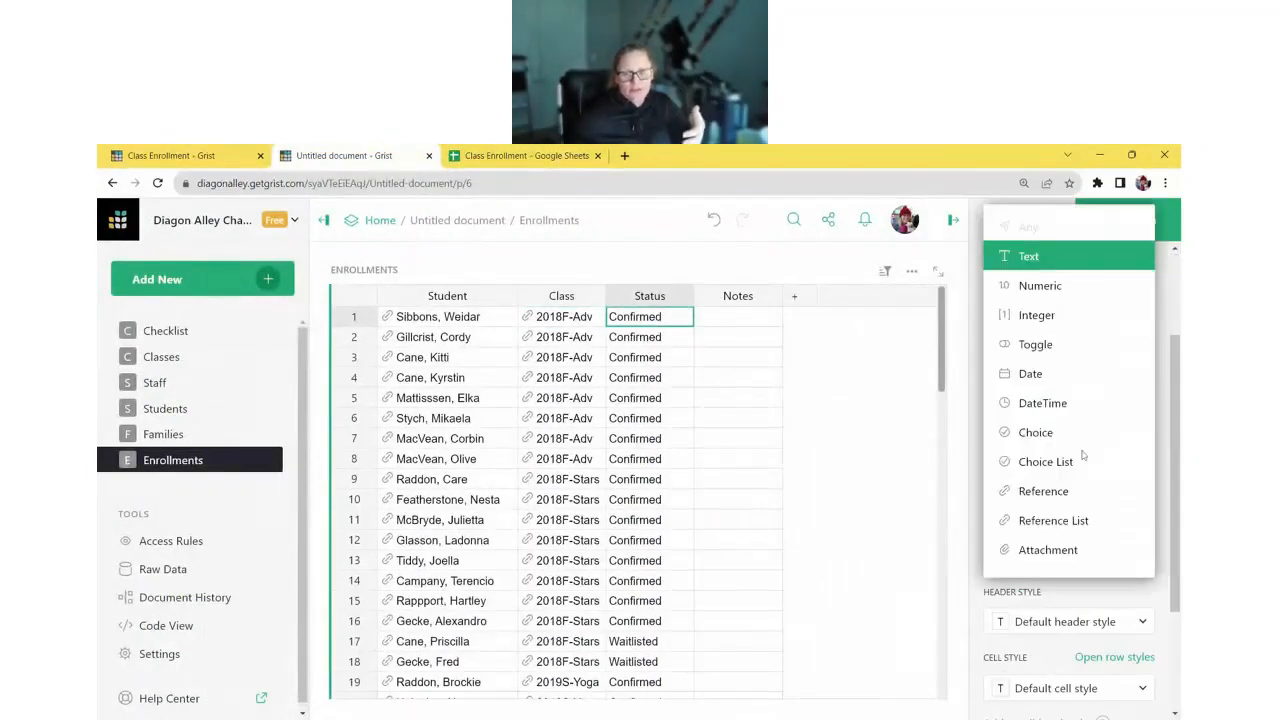
click(1085, 435)
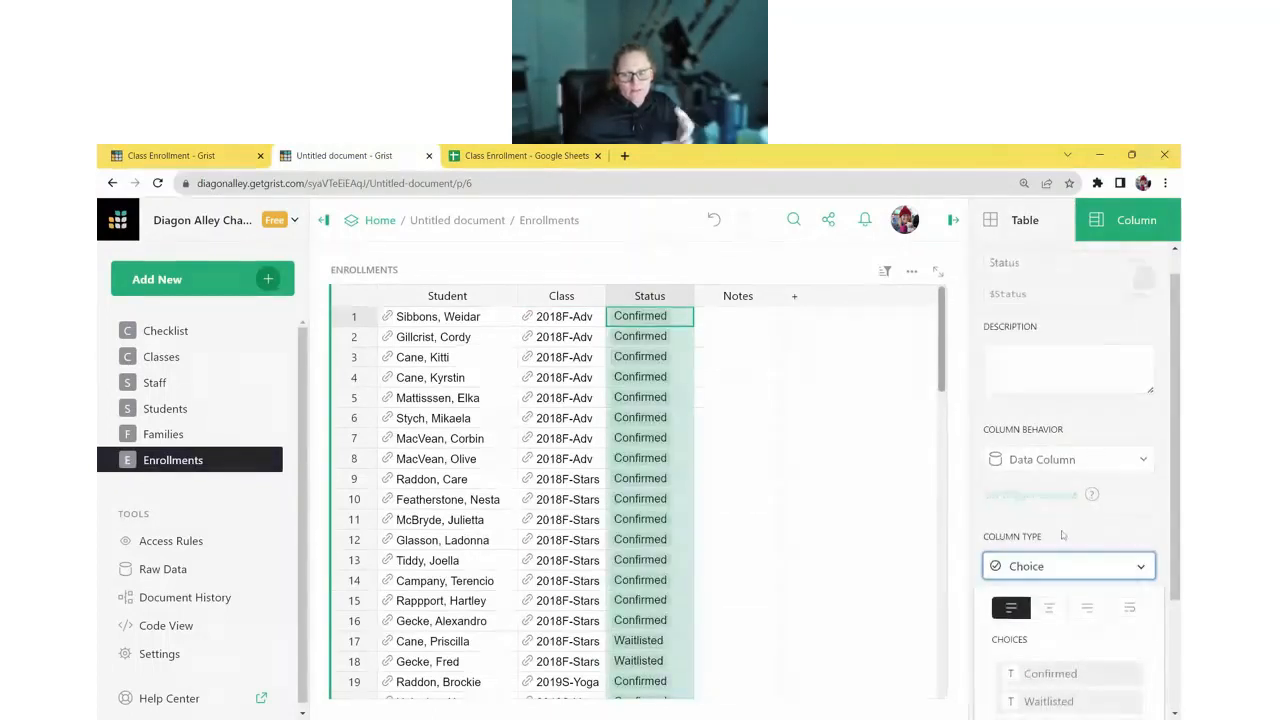
scroll(1062, 535, down, 1)
click(1137, 666)
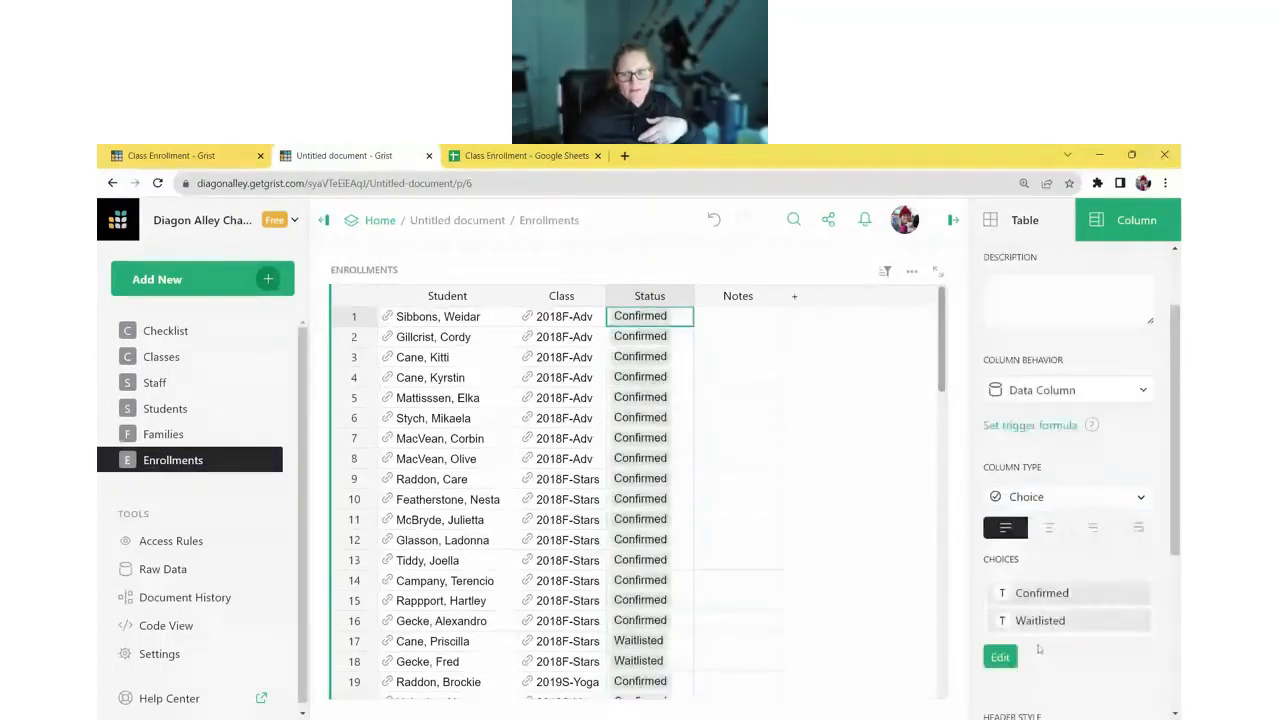
- Colour the Confirmed choice green and Waitlisted orange, and save the choices
click(1003, 593)
click(1003, 593)
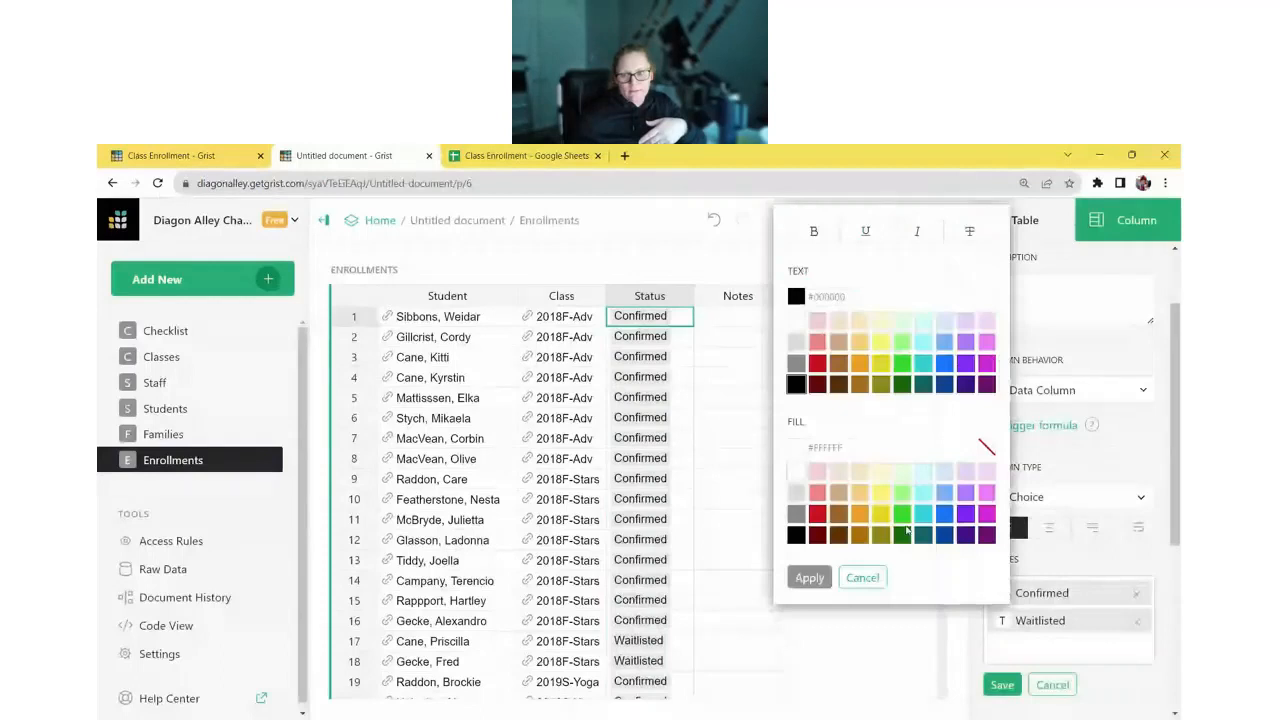
click(903, 514)
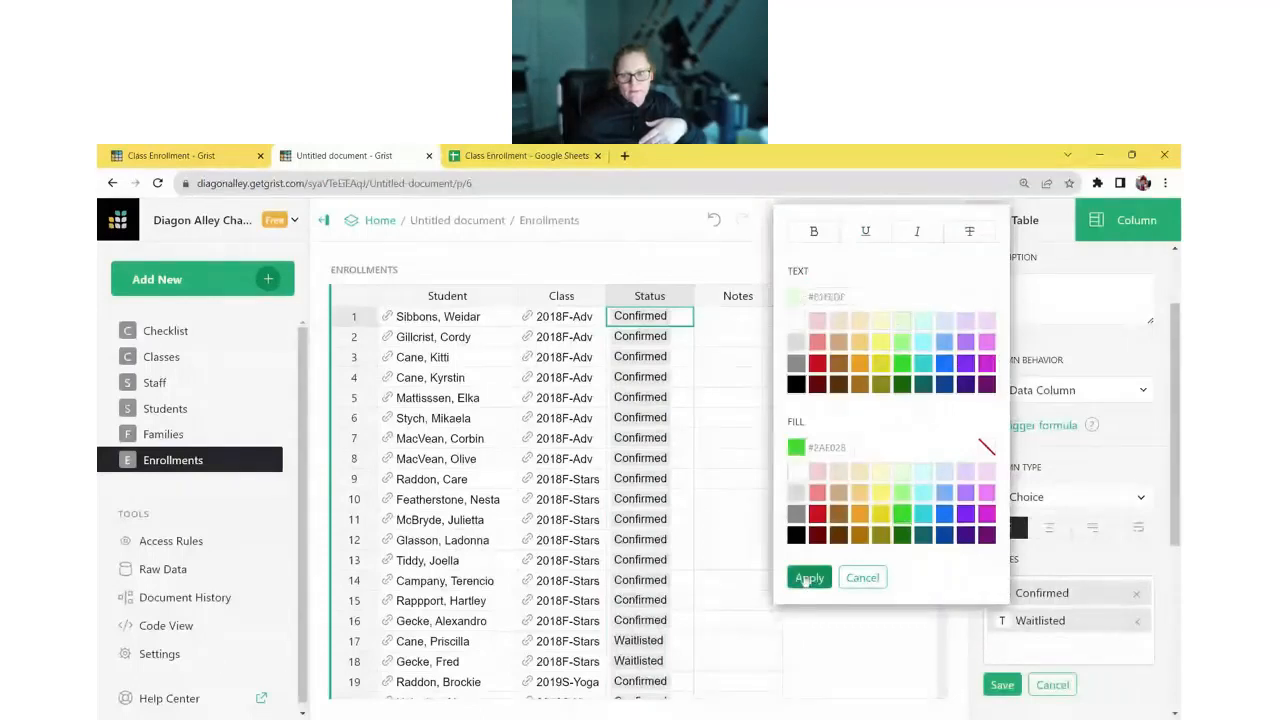
click(809, 577)
click(1003, 620)
click(862, 522)
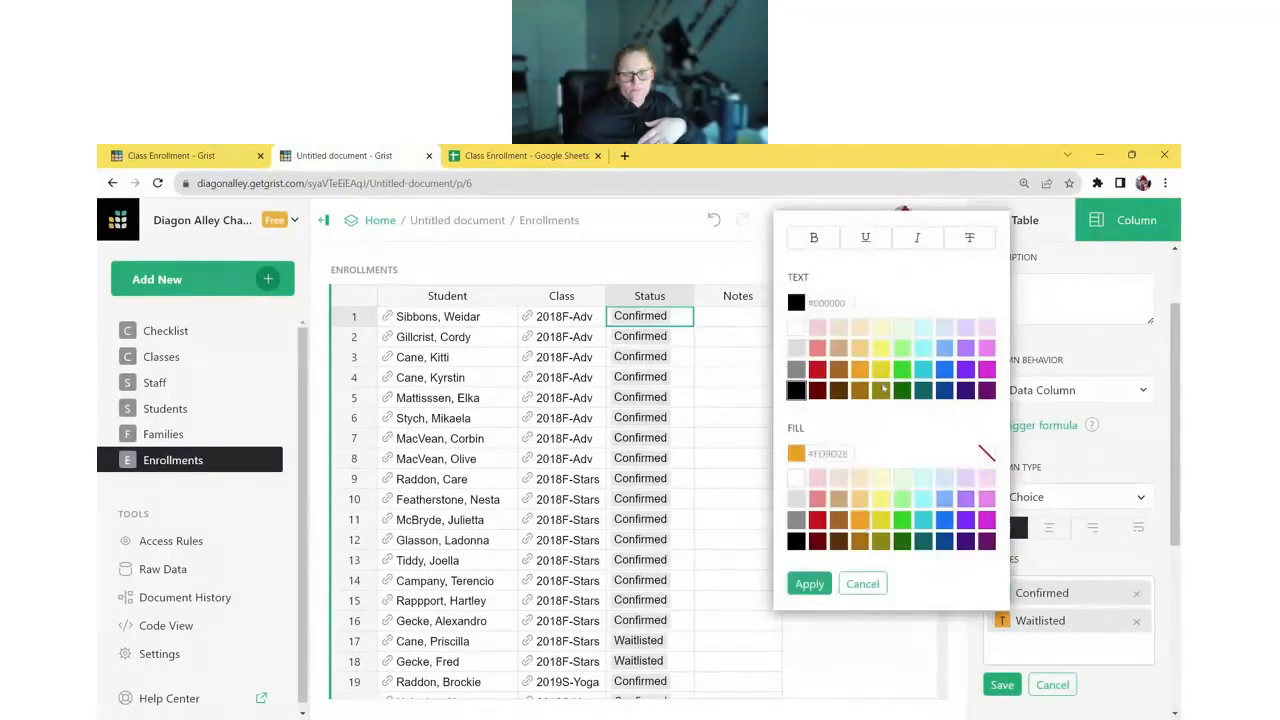
click(809, 584)
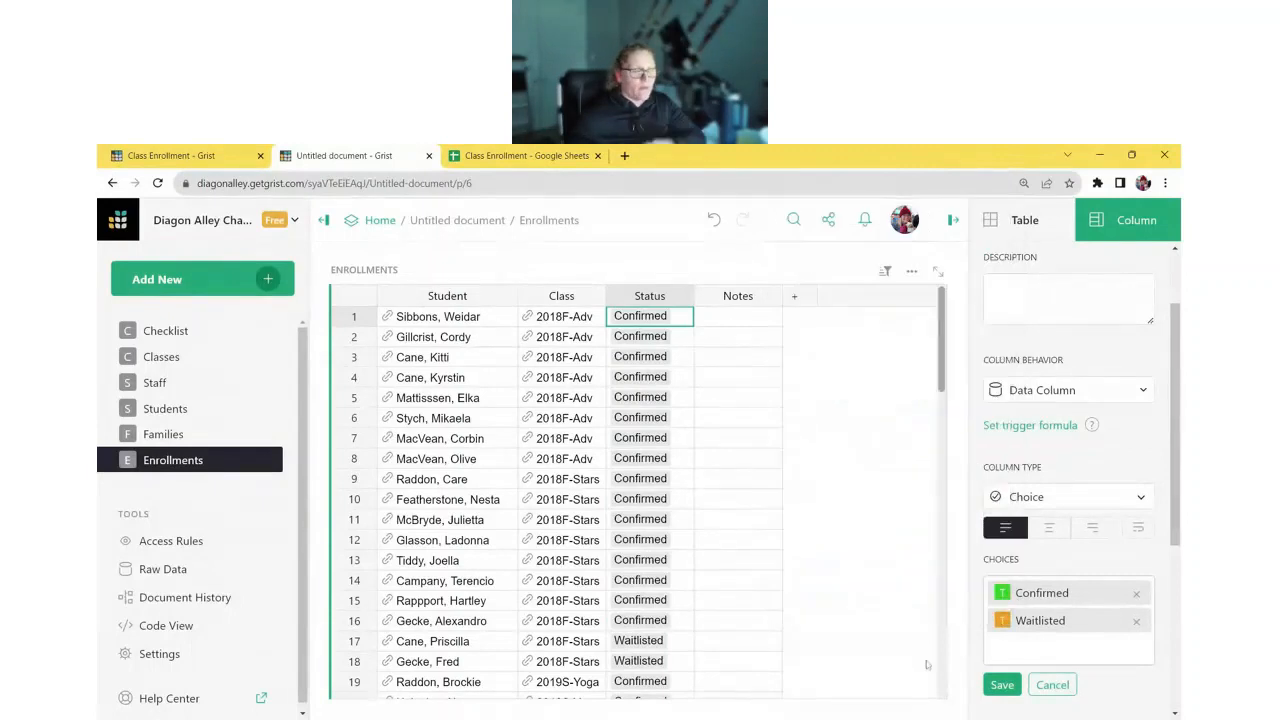
click(1002, 684)
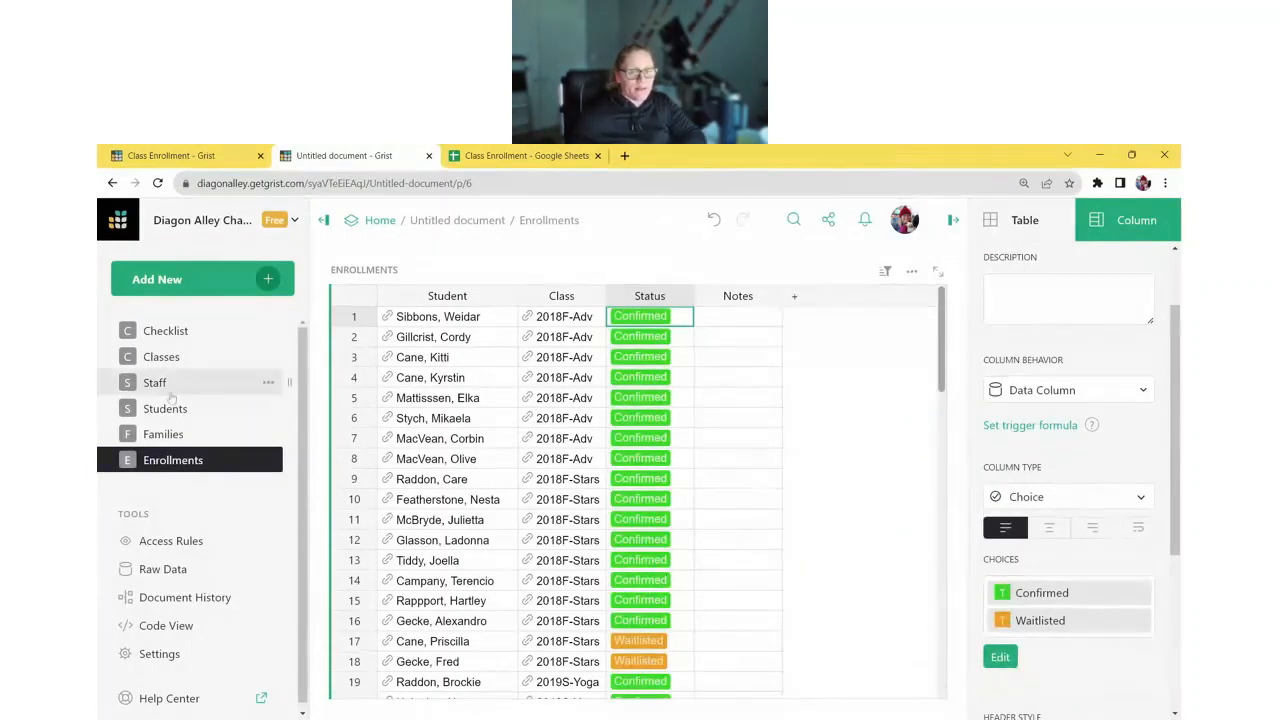
- On the Checklist page, mark the review-tables step as Complete
click(176, 331)
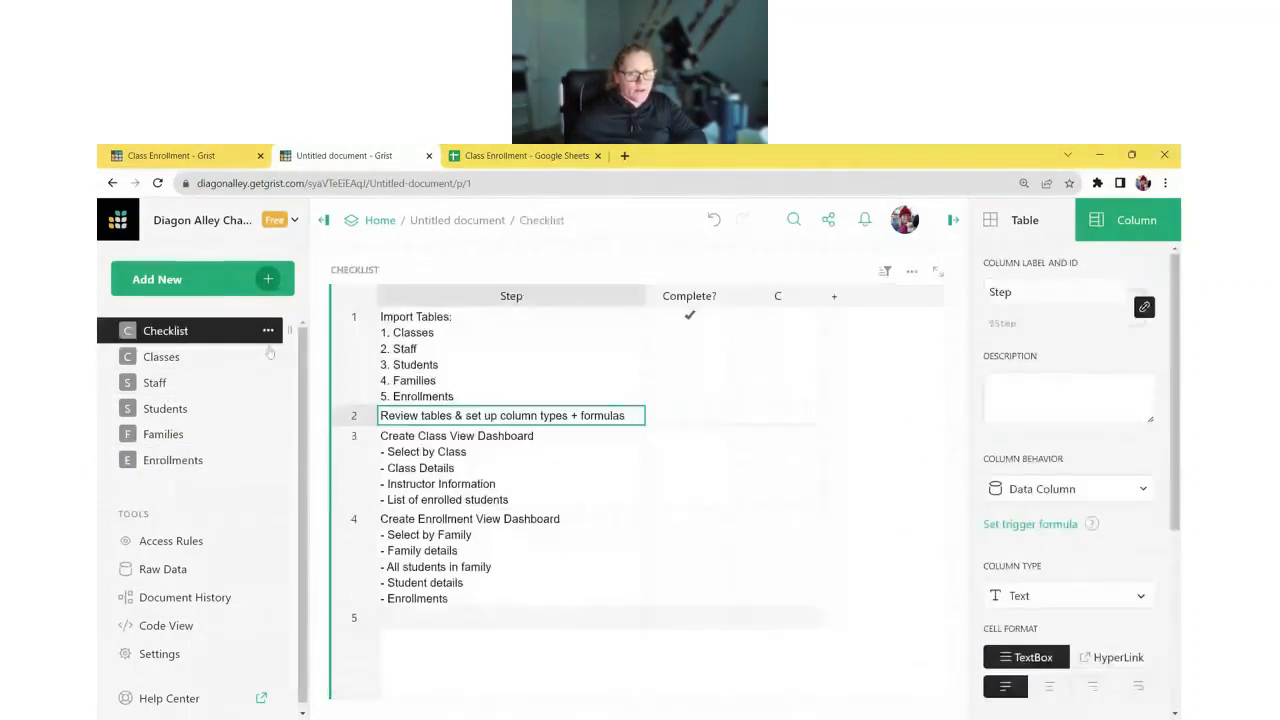
click(689, 414)
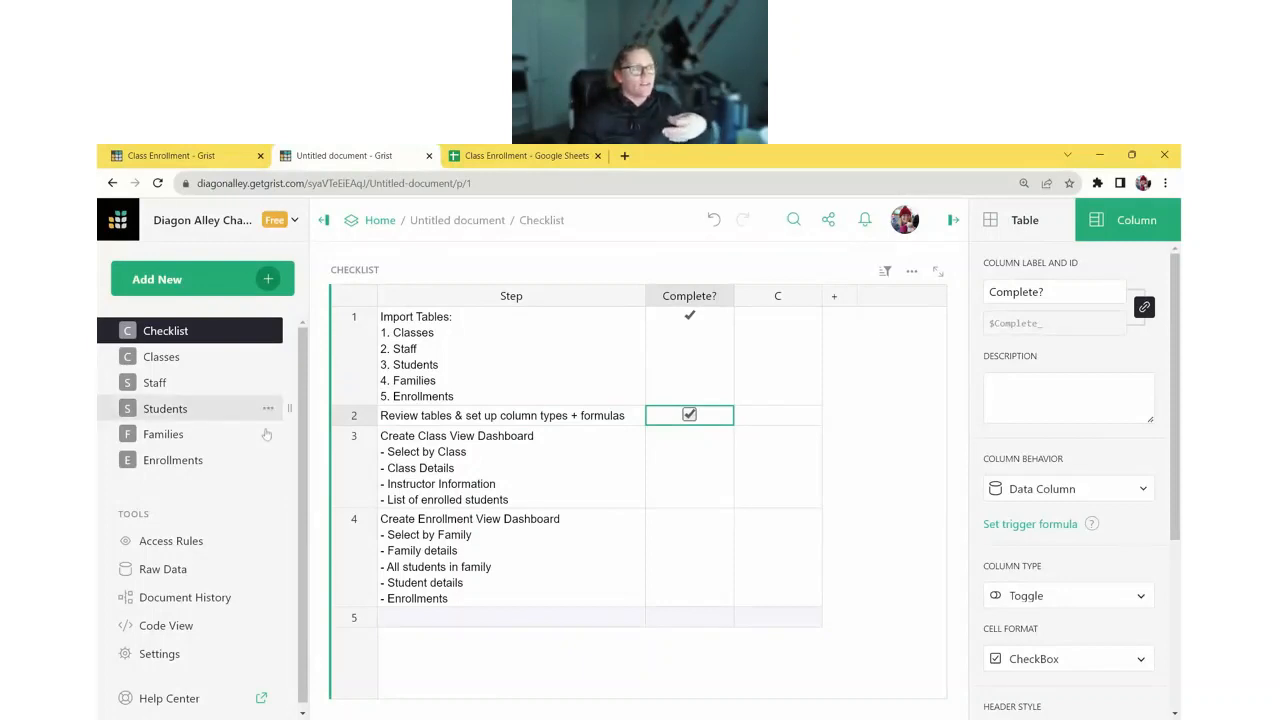
click(559, 489)
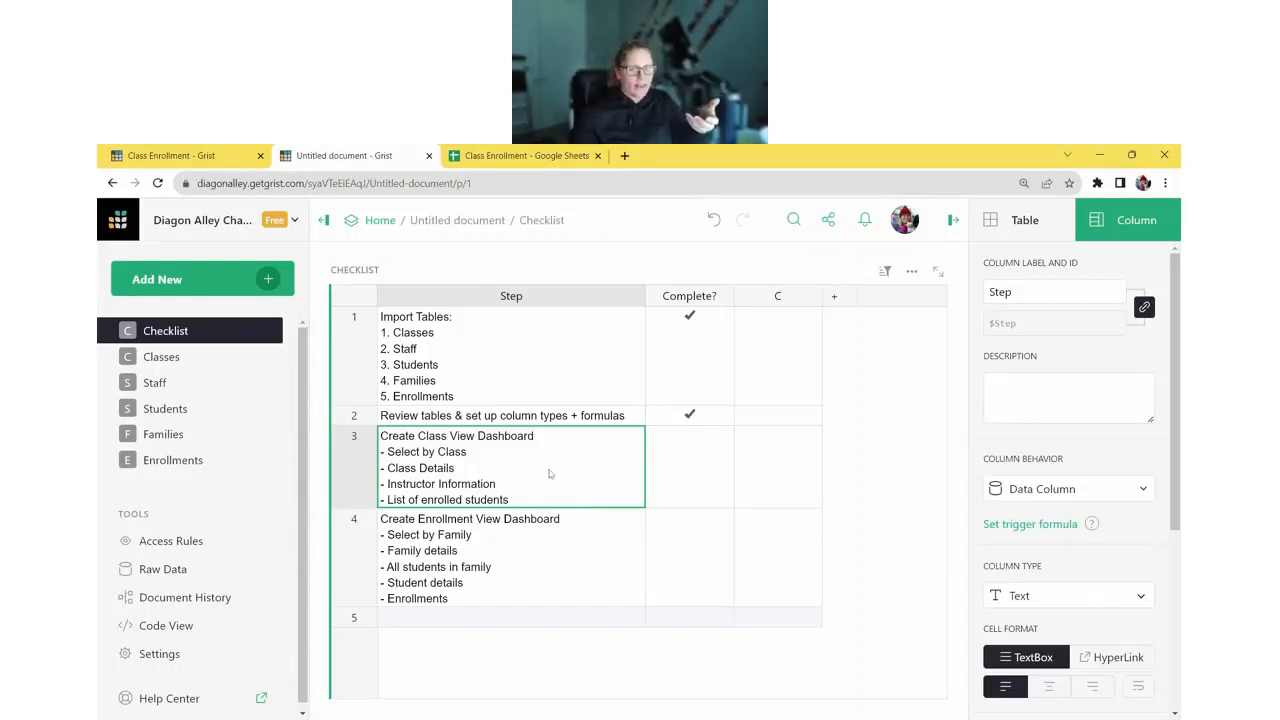
- Add a new page containing a Classes table widget
click(249, 285)
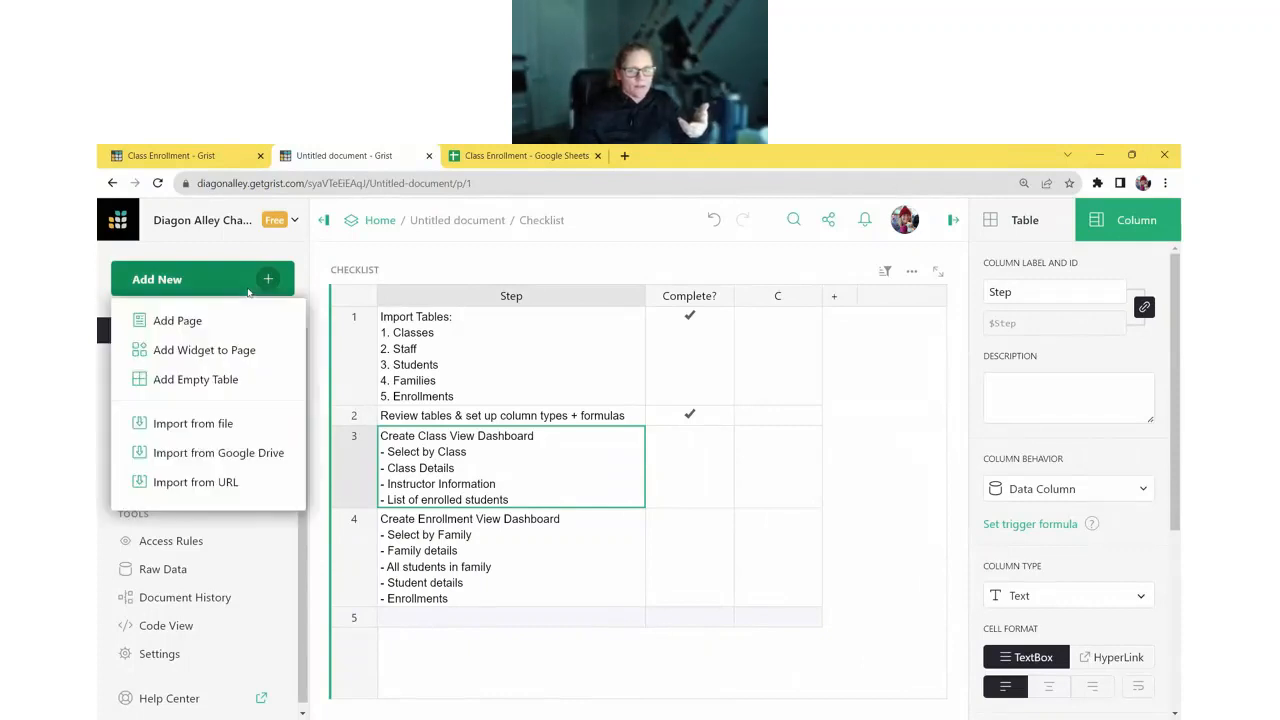
click(260, 319)
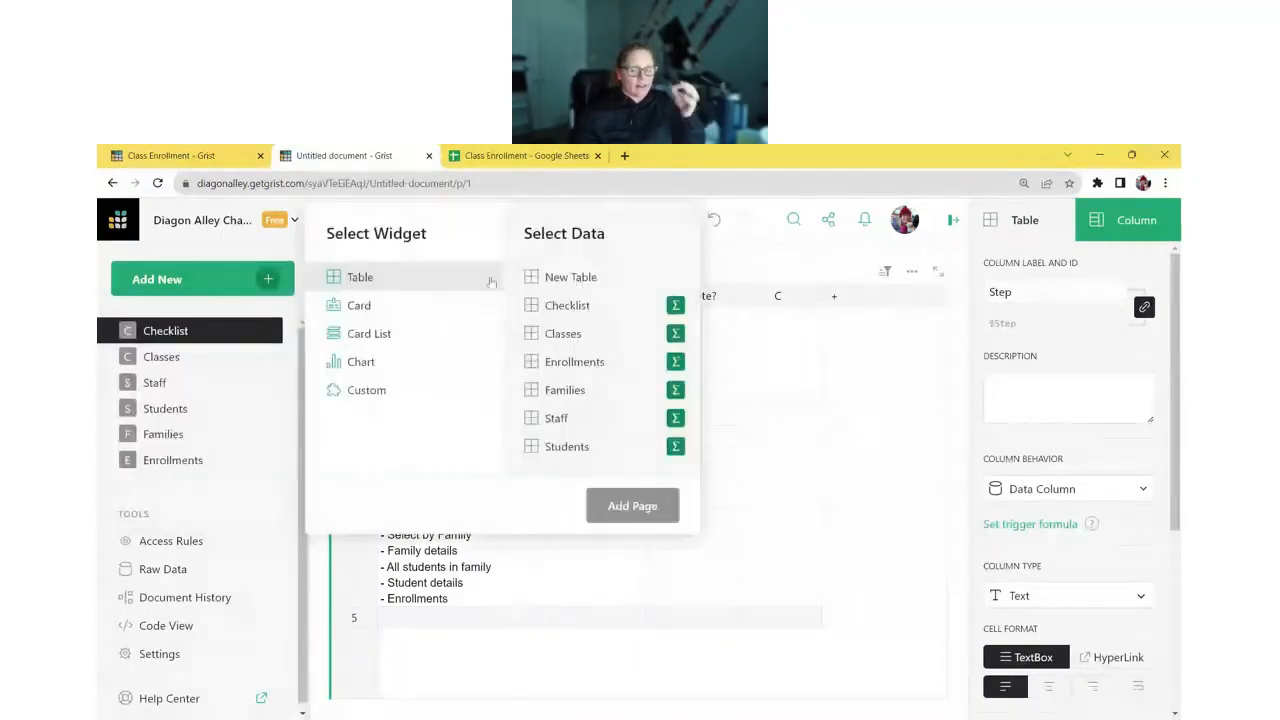
click(607, 340)
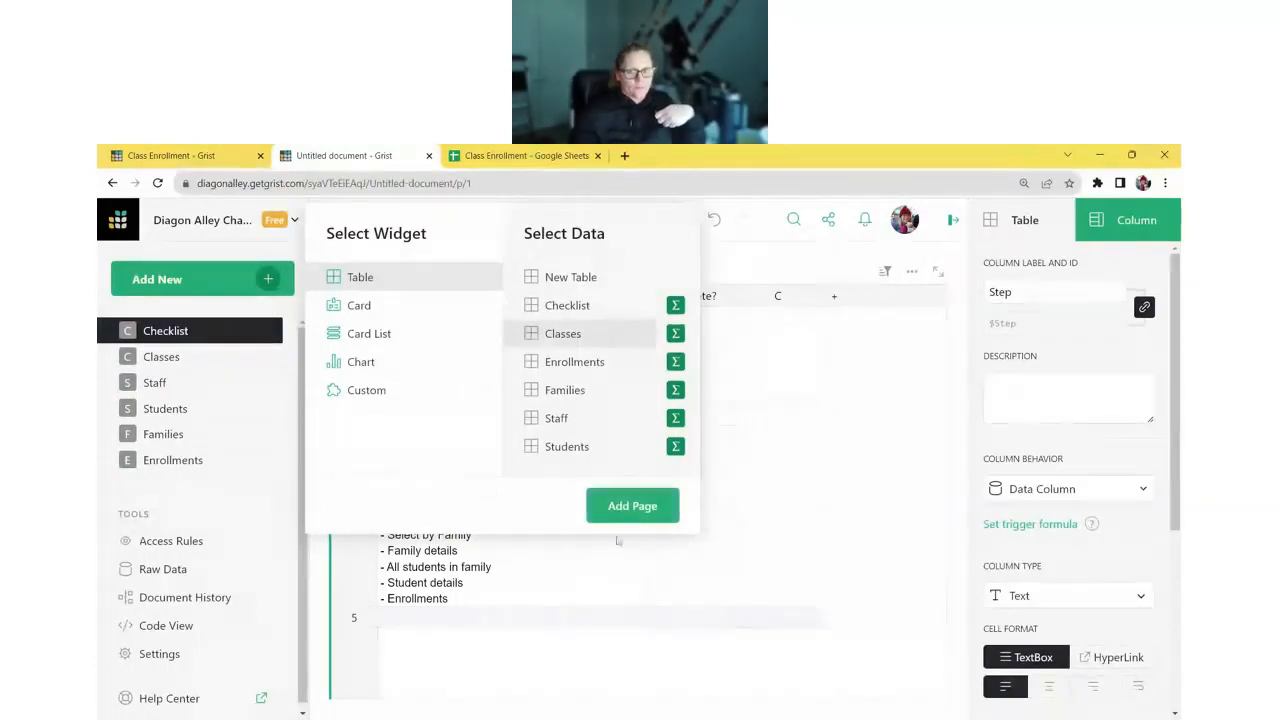
click(630, 510)
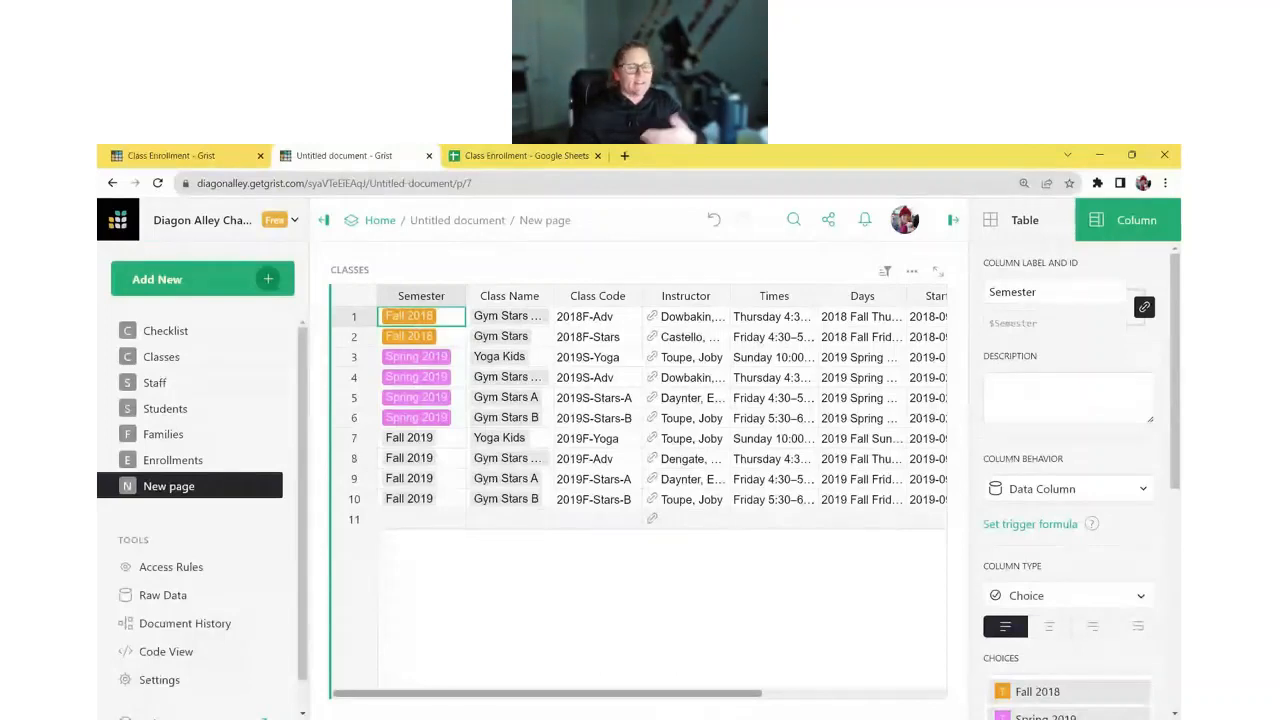
- Add a Classes card widget selected by the CLASSES table
click(258, 283)
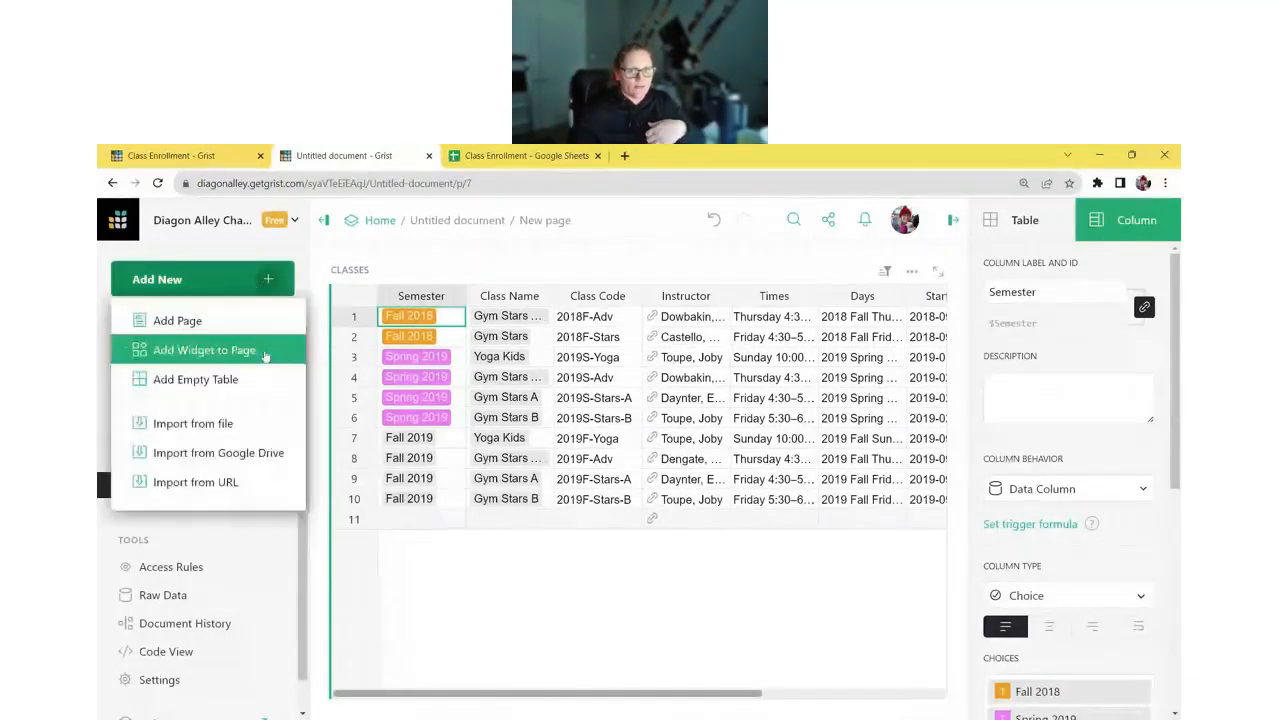
click(266, 352)
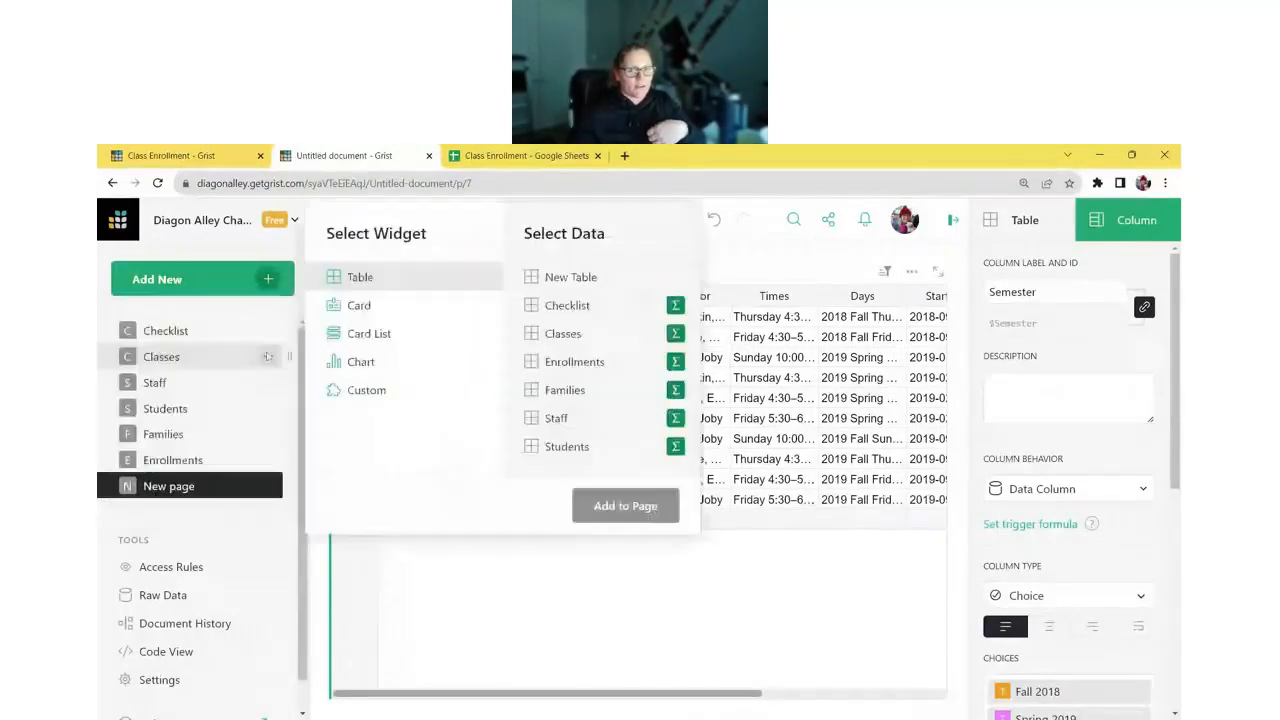
click(370, 306)
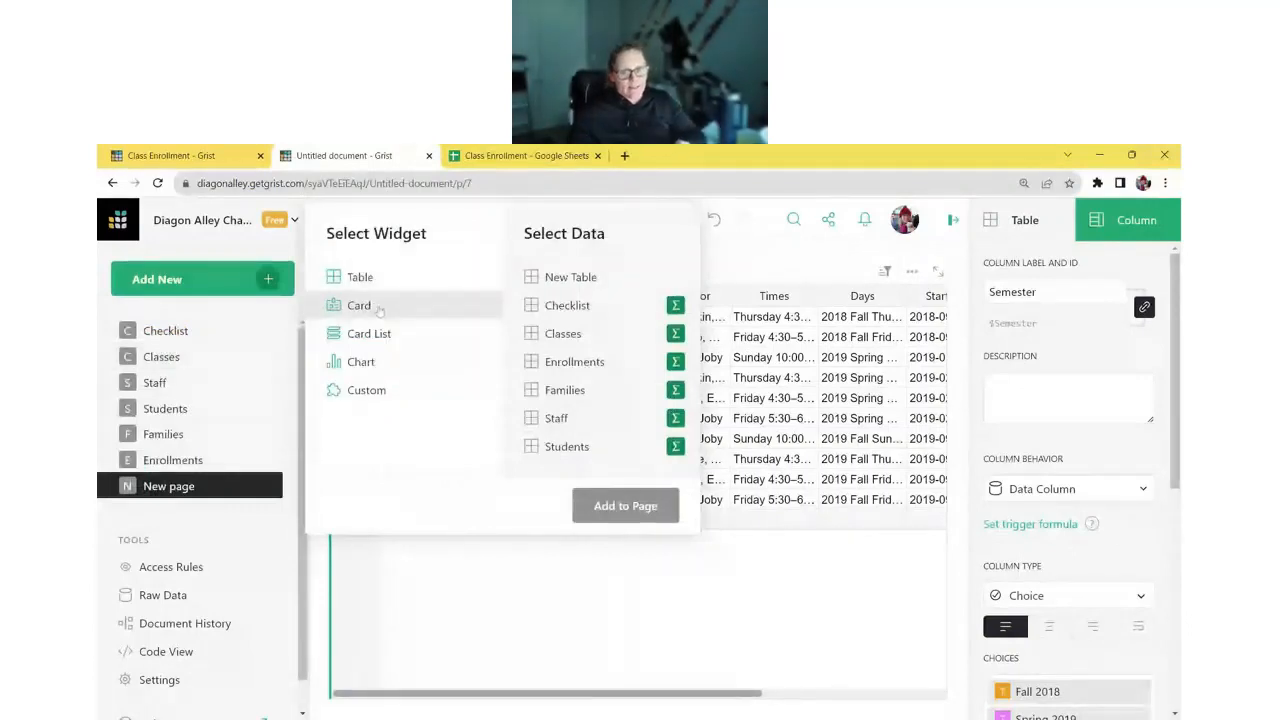
click(560, 333)
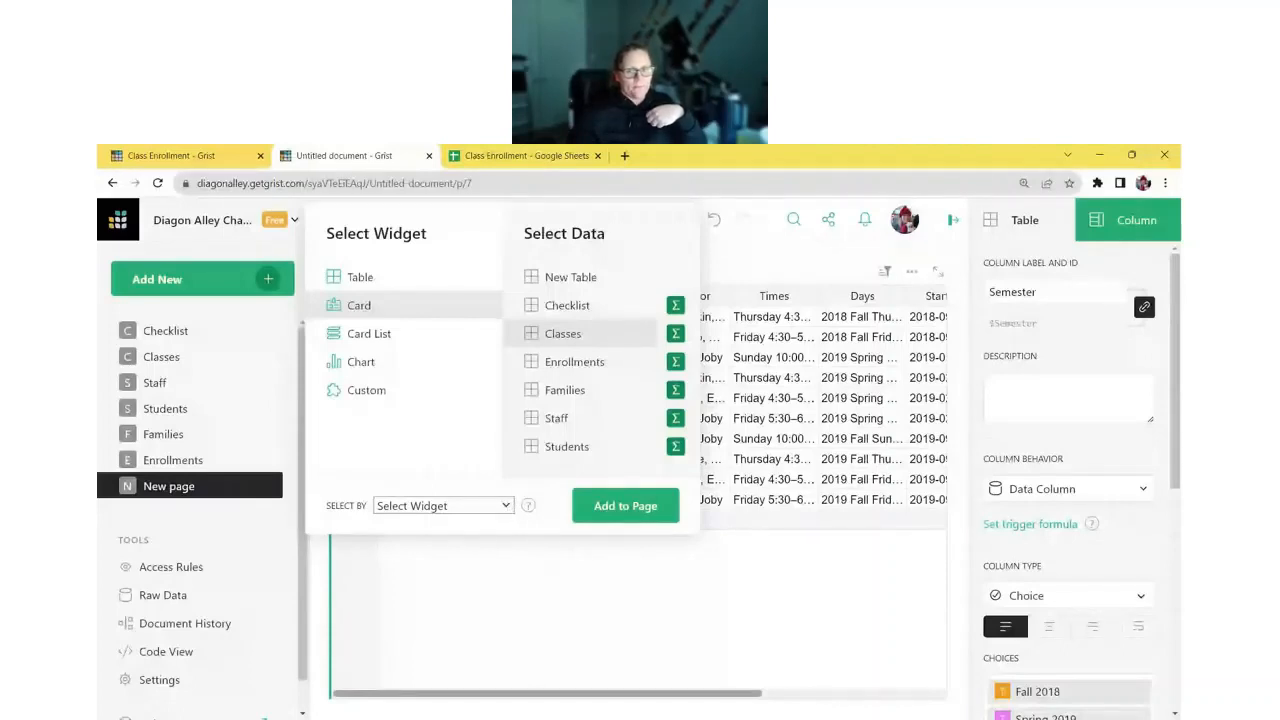
click(508, 534)
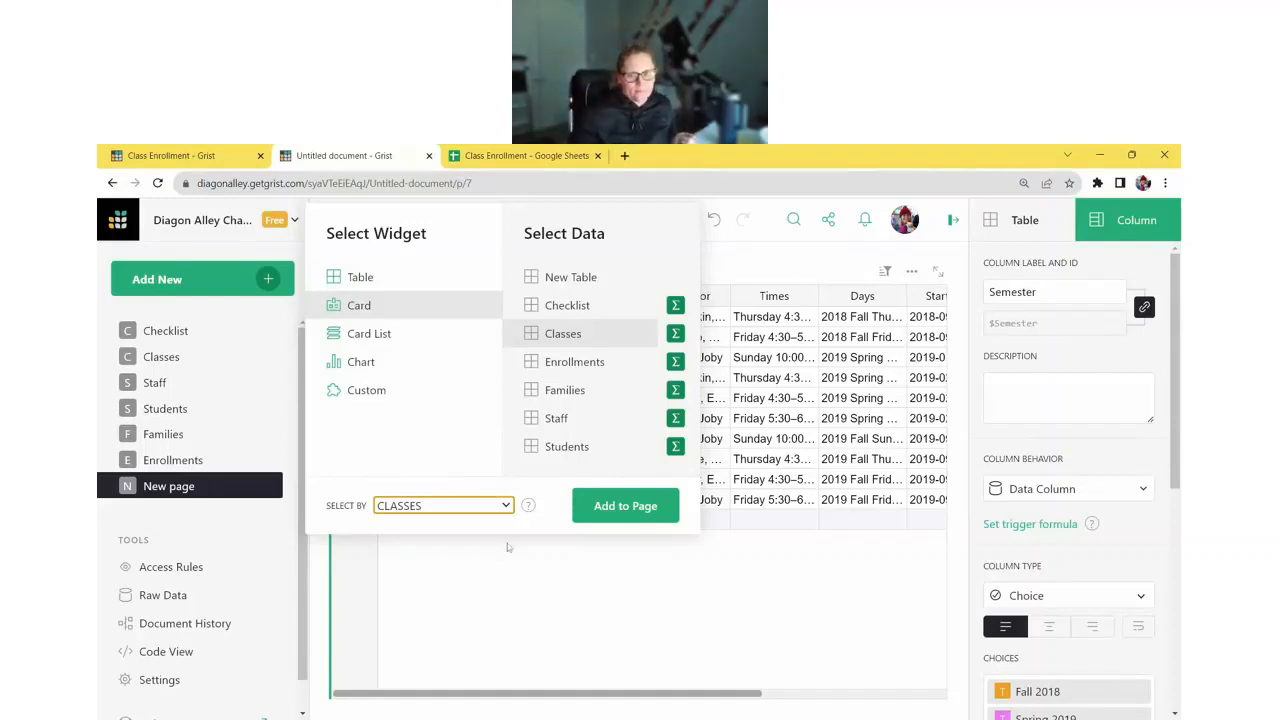
click(618, 510)
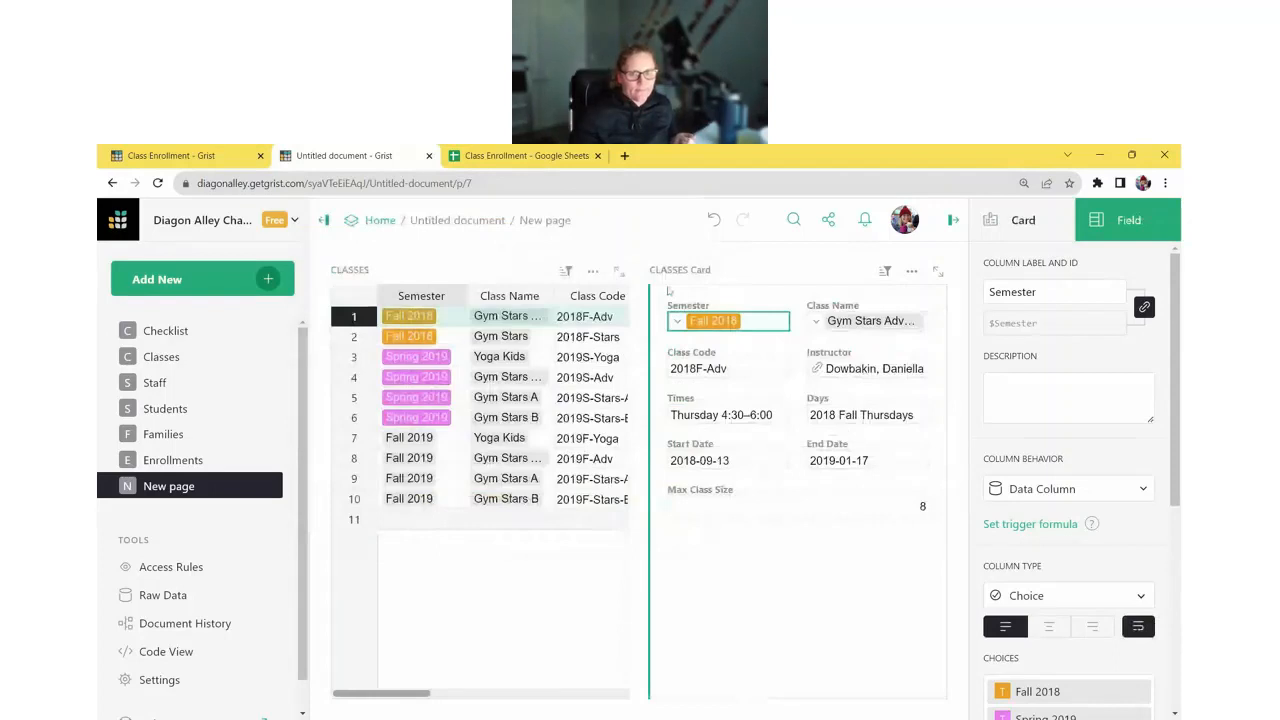
- Move the card below the table, test it with Yoga Kids and Gym Stars A, widen Instructor
drag(668, 290, 520, 598)
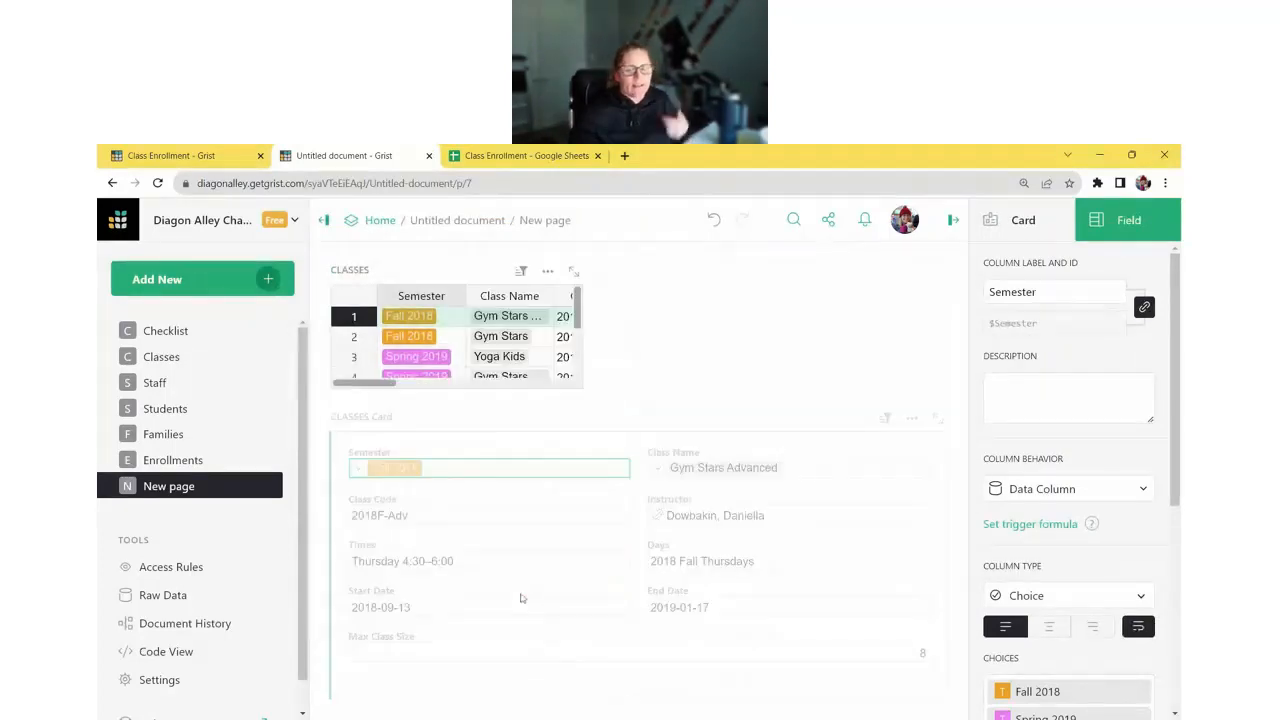
click(436, 338)
click(435, 365)
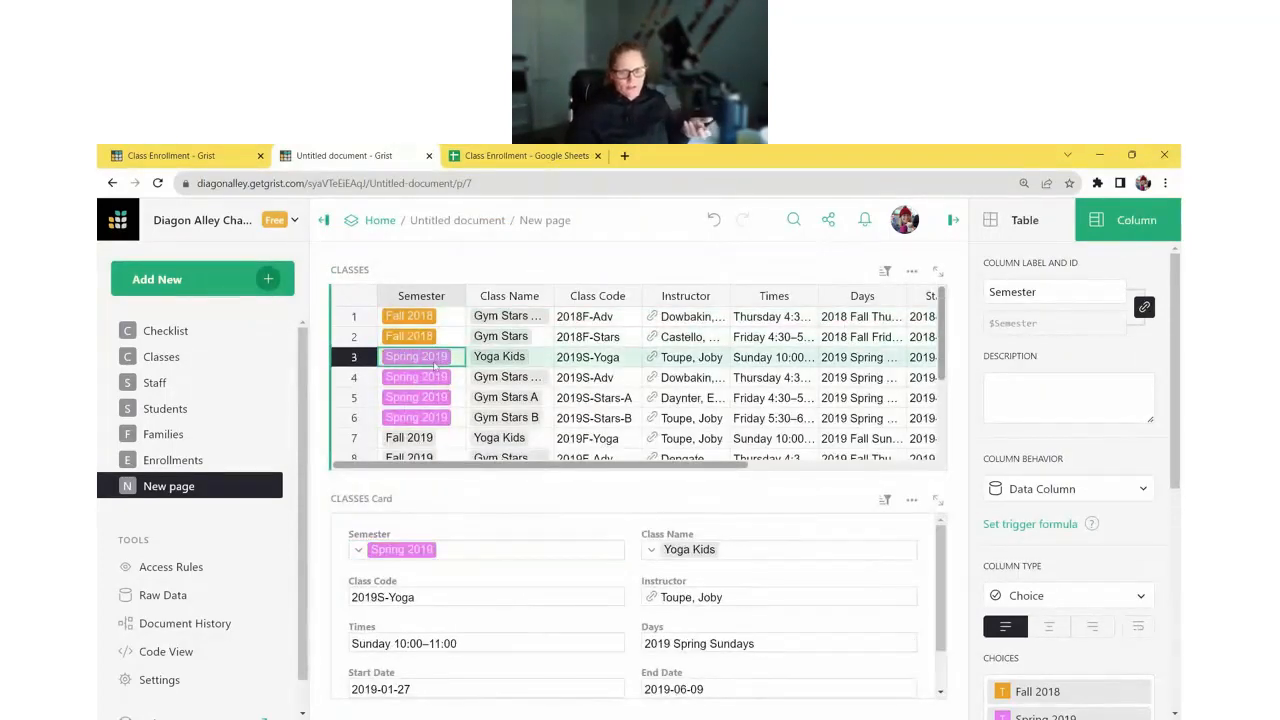
click(446, 397)
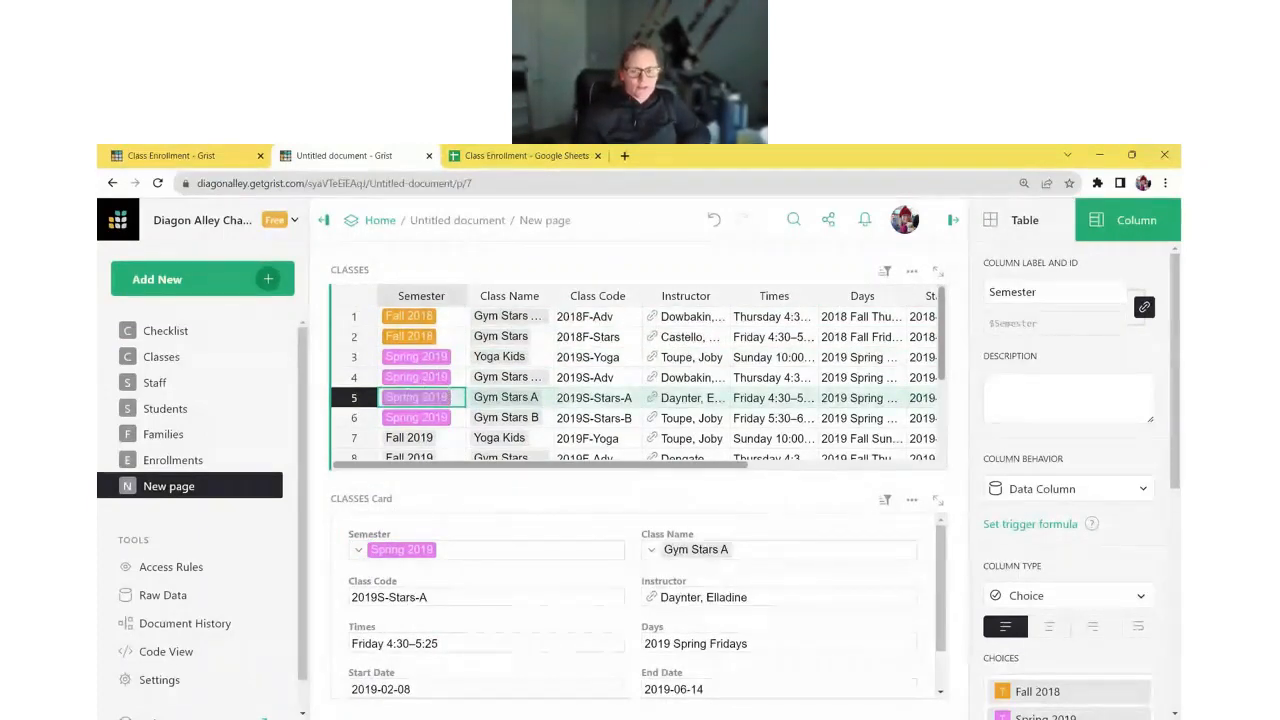
drag(731, 296, 782, 296)
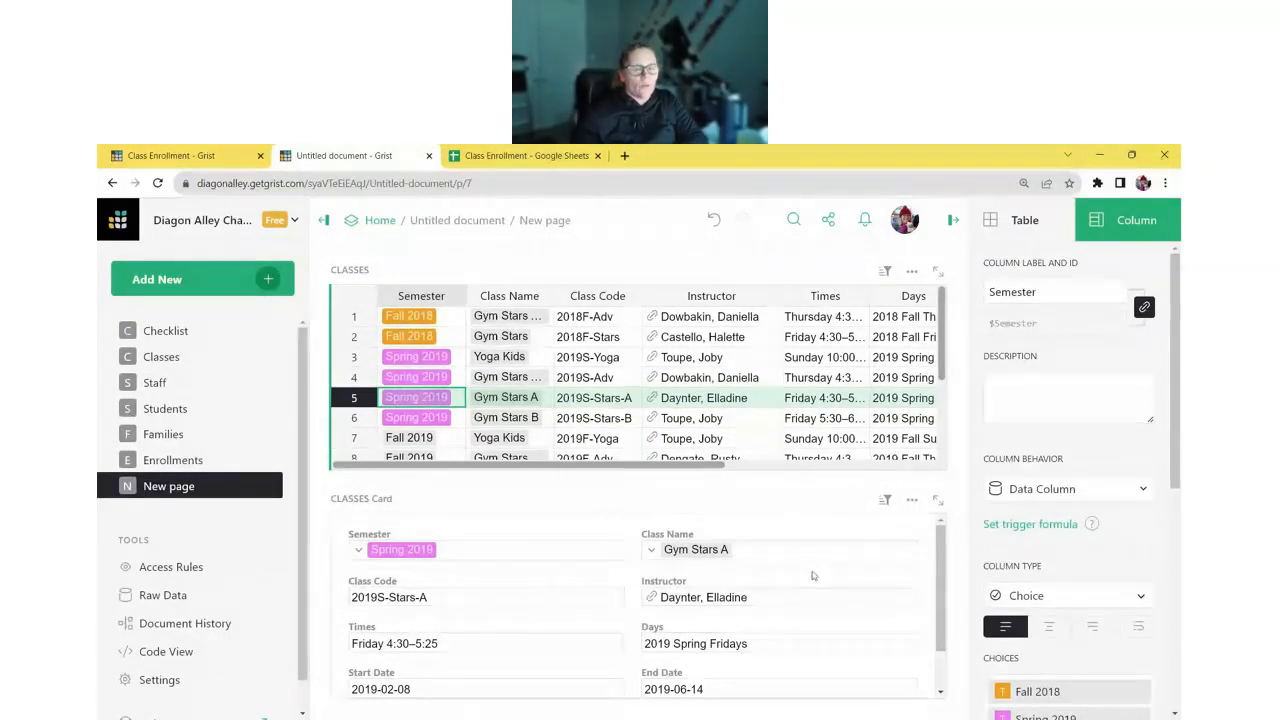
click(269, 280)
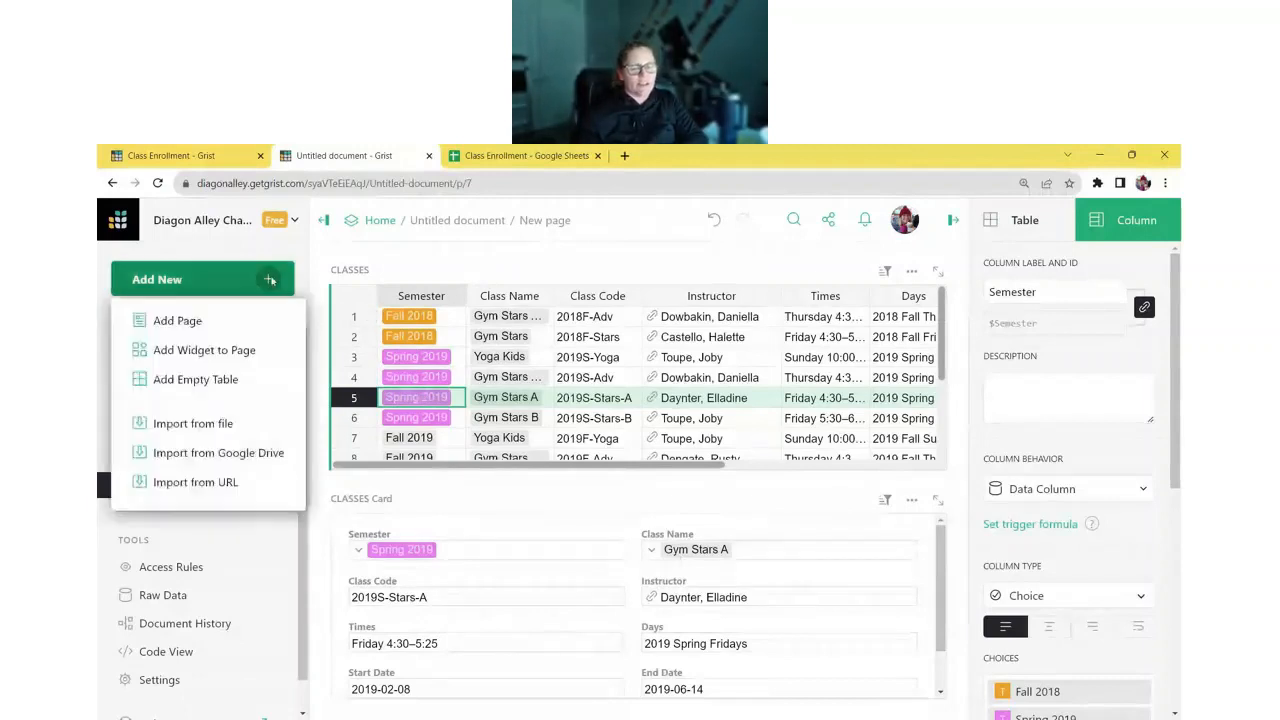
- Add a Staff card linked to CLASSES • Instructor and check it against several classes
click(266, 352)
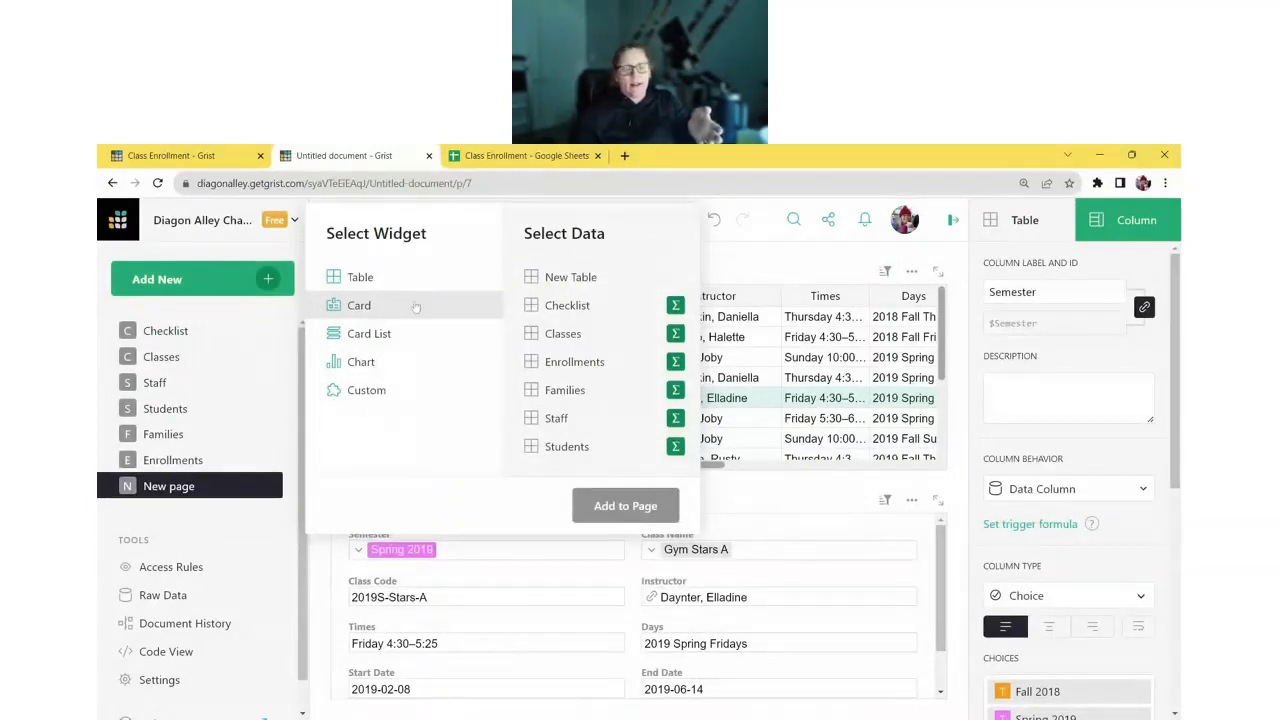
click(598, 417)
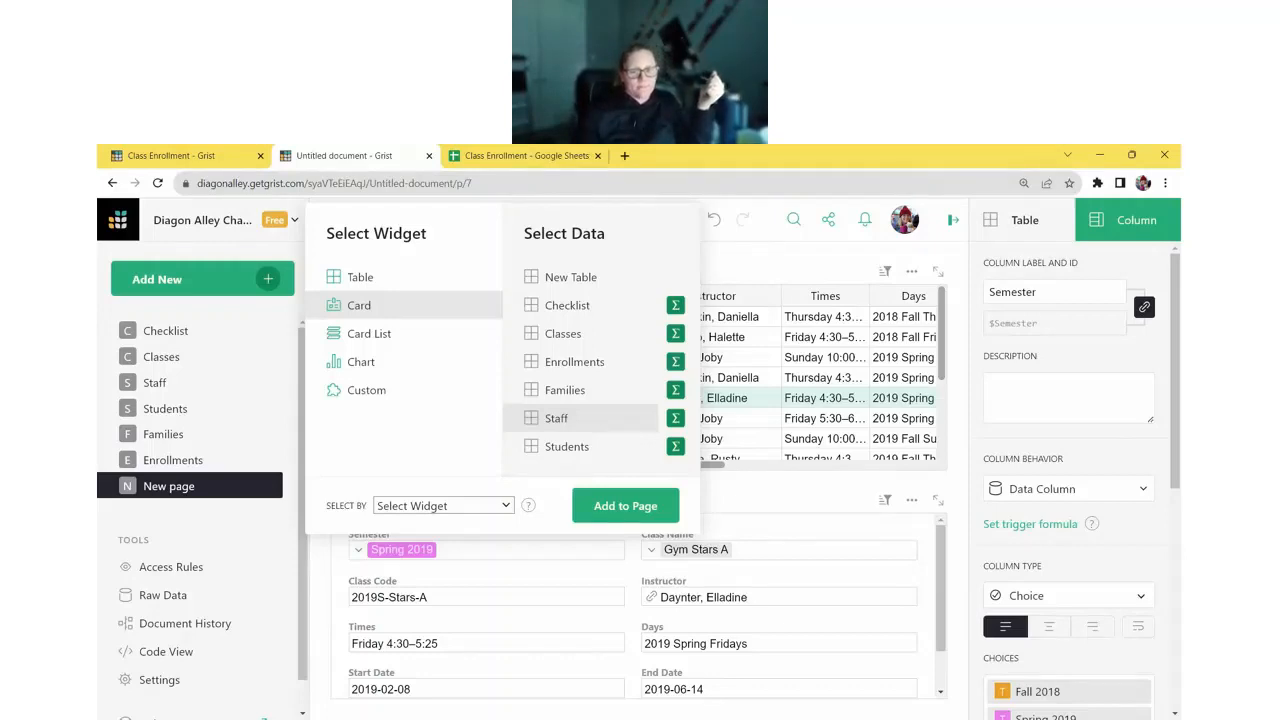
click(443, 505)
click(466, 533)
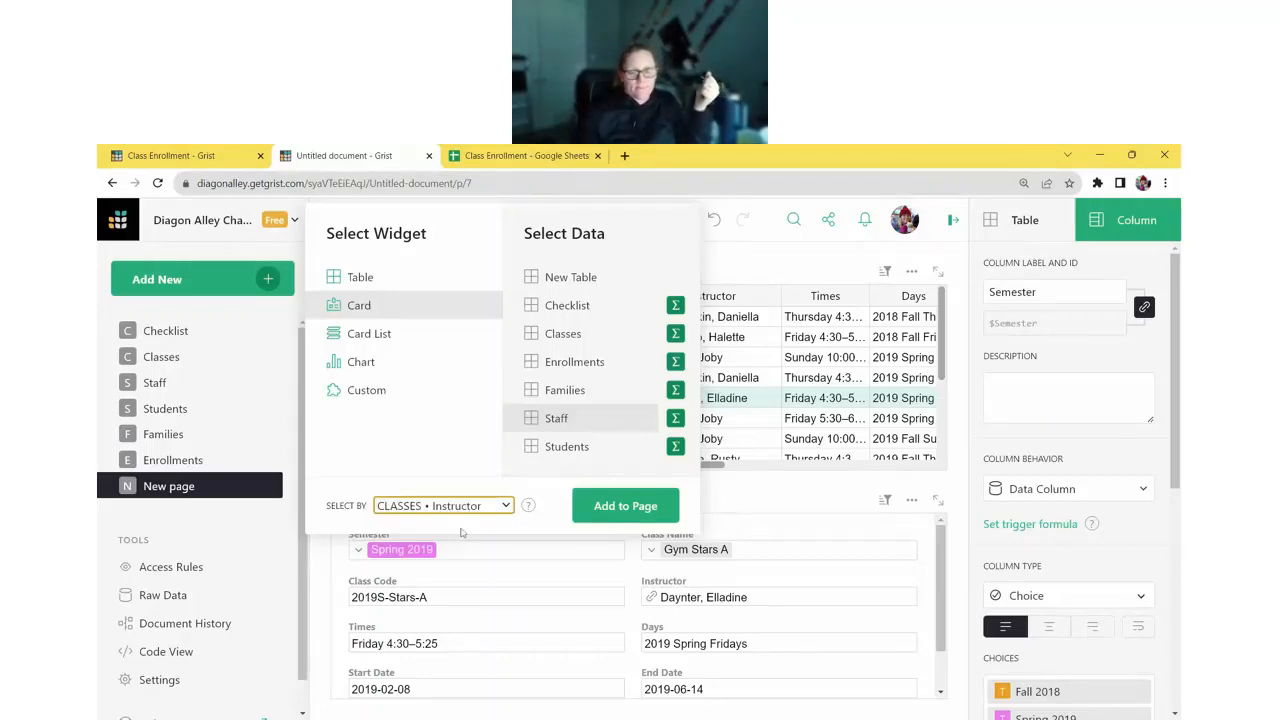
click(625, 505)
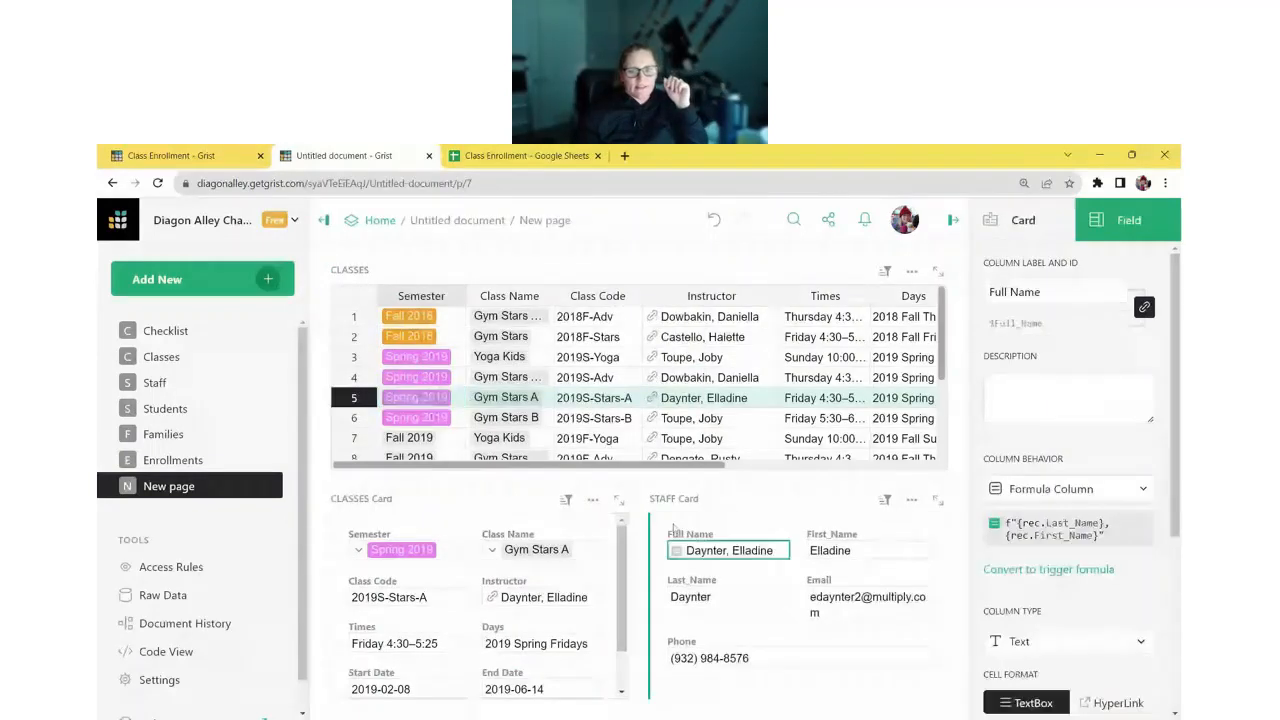
click(436, 316)
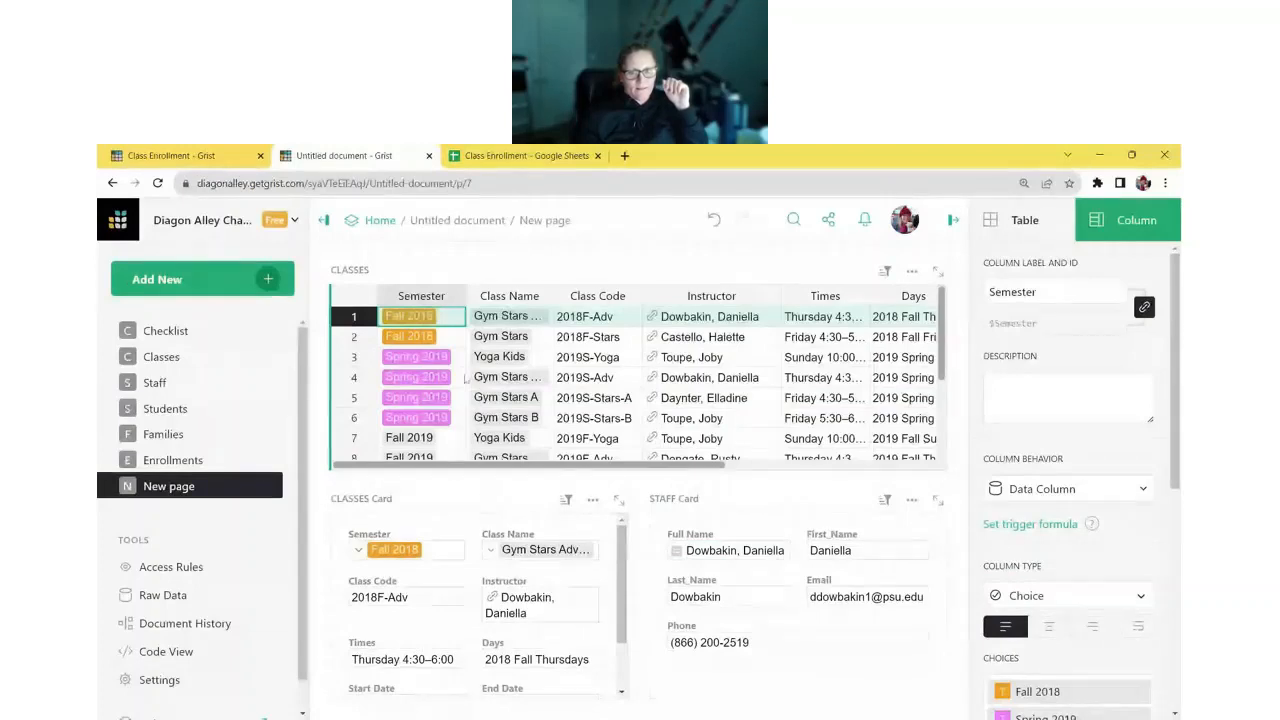
click(452, 337)
click(454, 358)
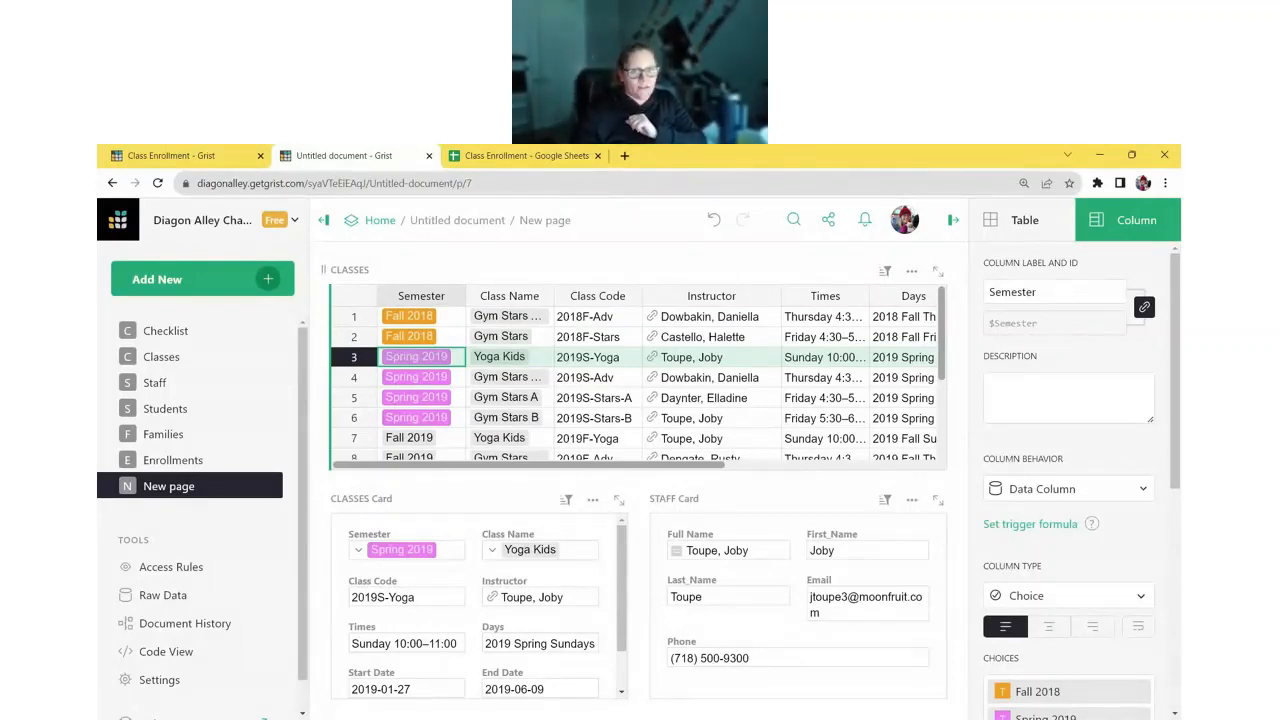
- Add an Enrollments table widget selected by the CLASSES table
click(266, 279)
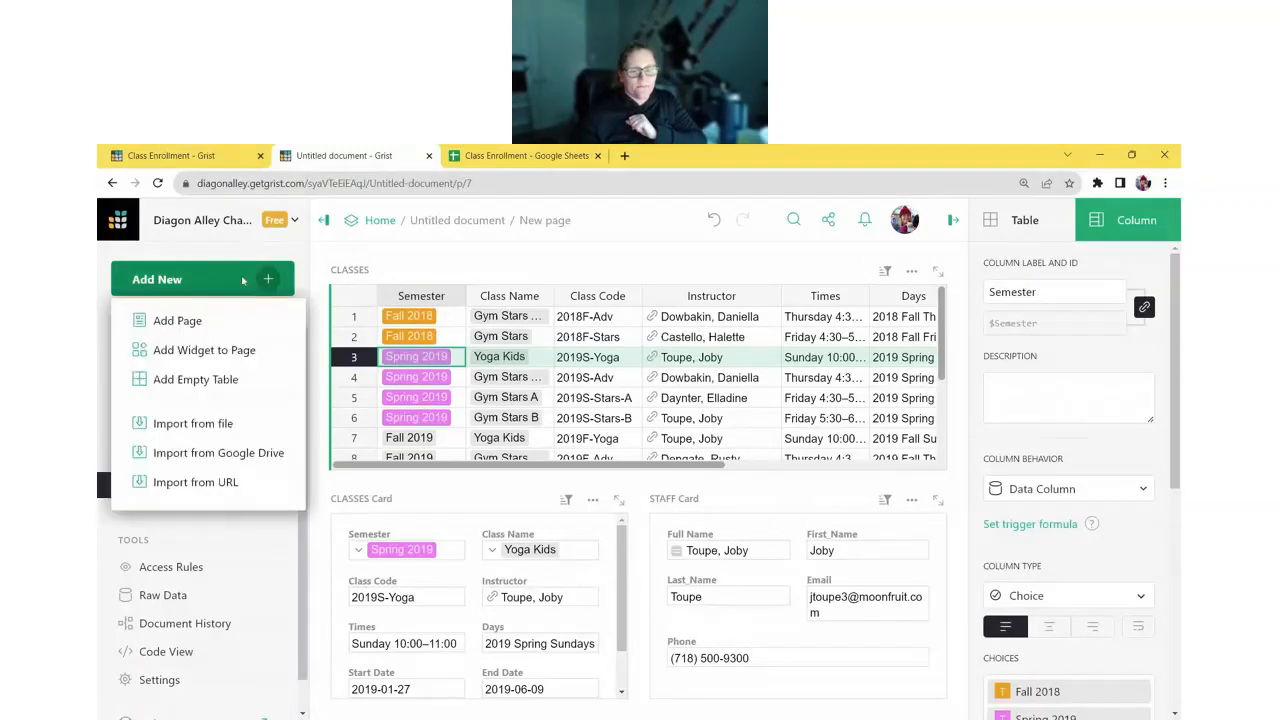
click(264, 350)
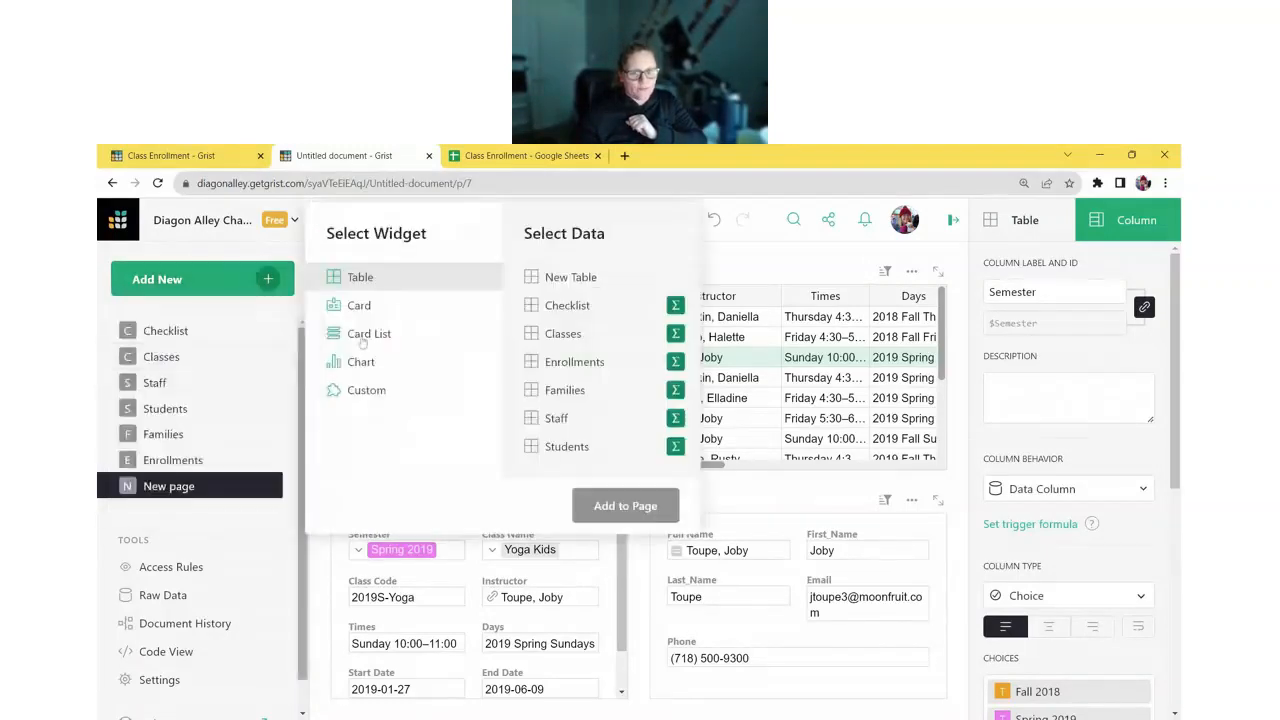
click(597, 368)
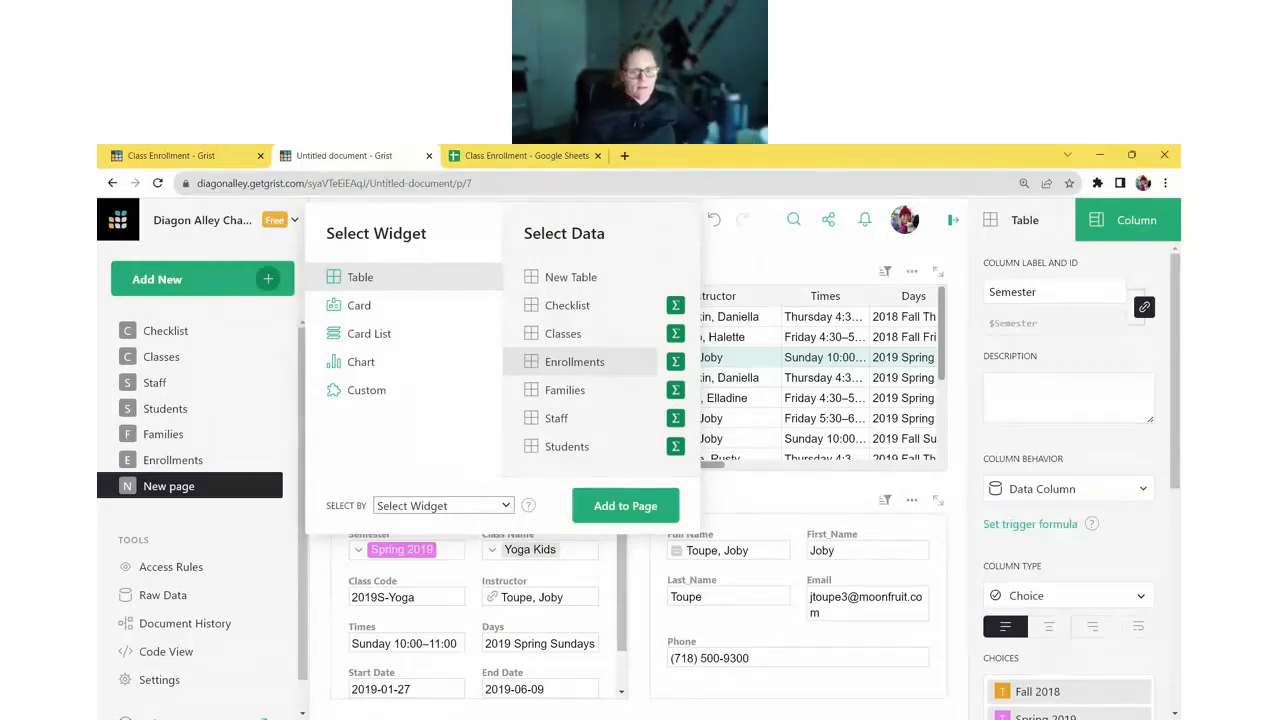
click(508, 538)
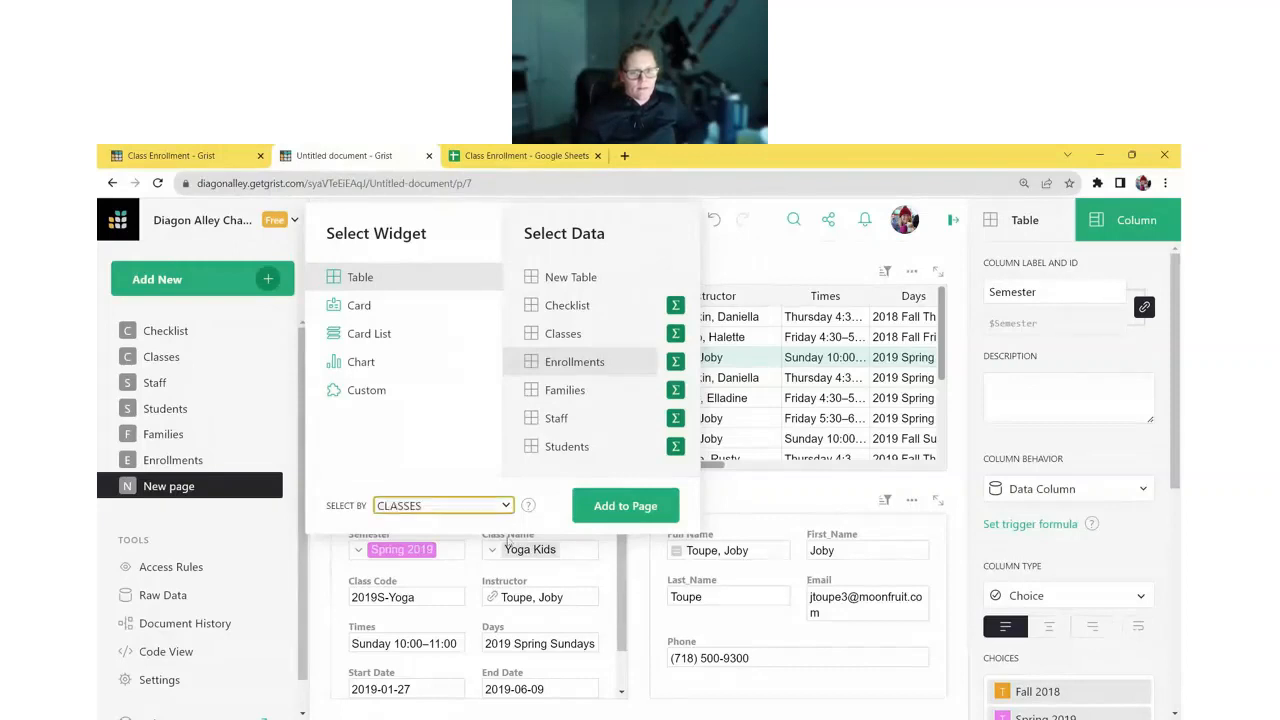
click(625, 506)
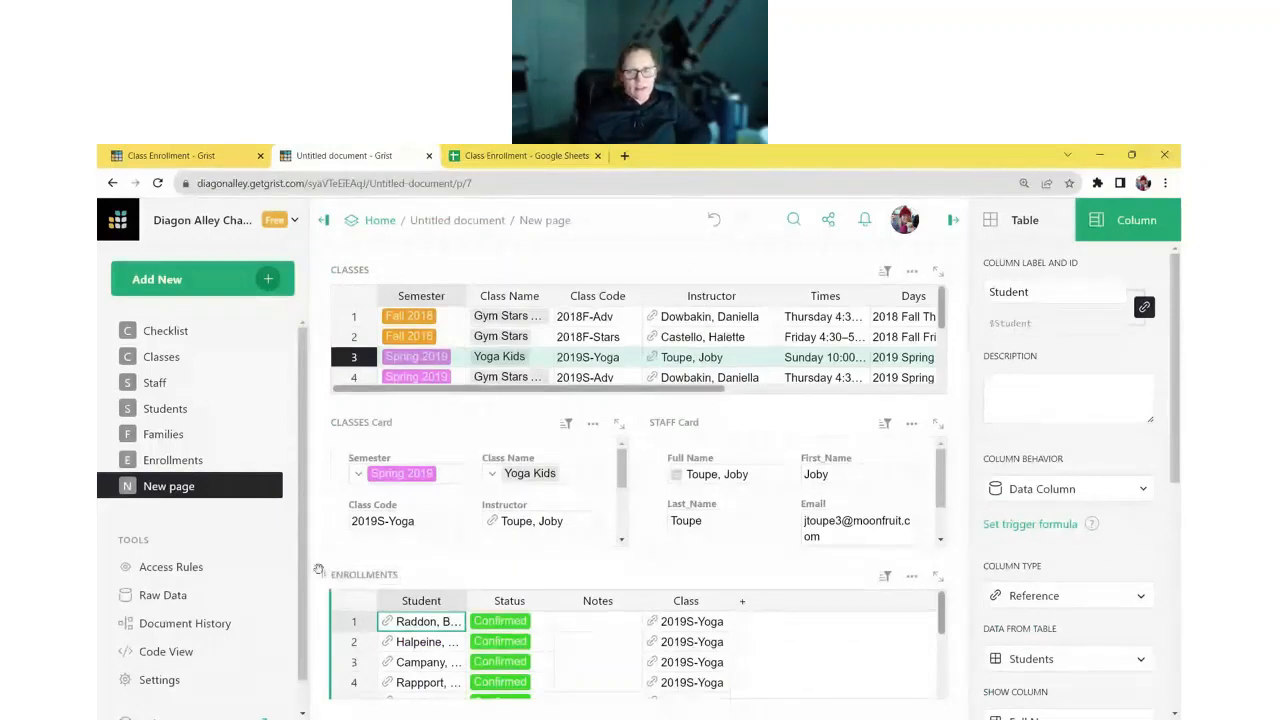
- Move the Enrollments table beside the Classes table and collapse the page list
drag(318, 570, 883, 330)
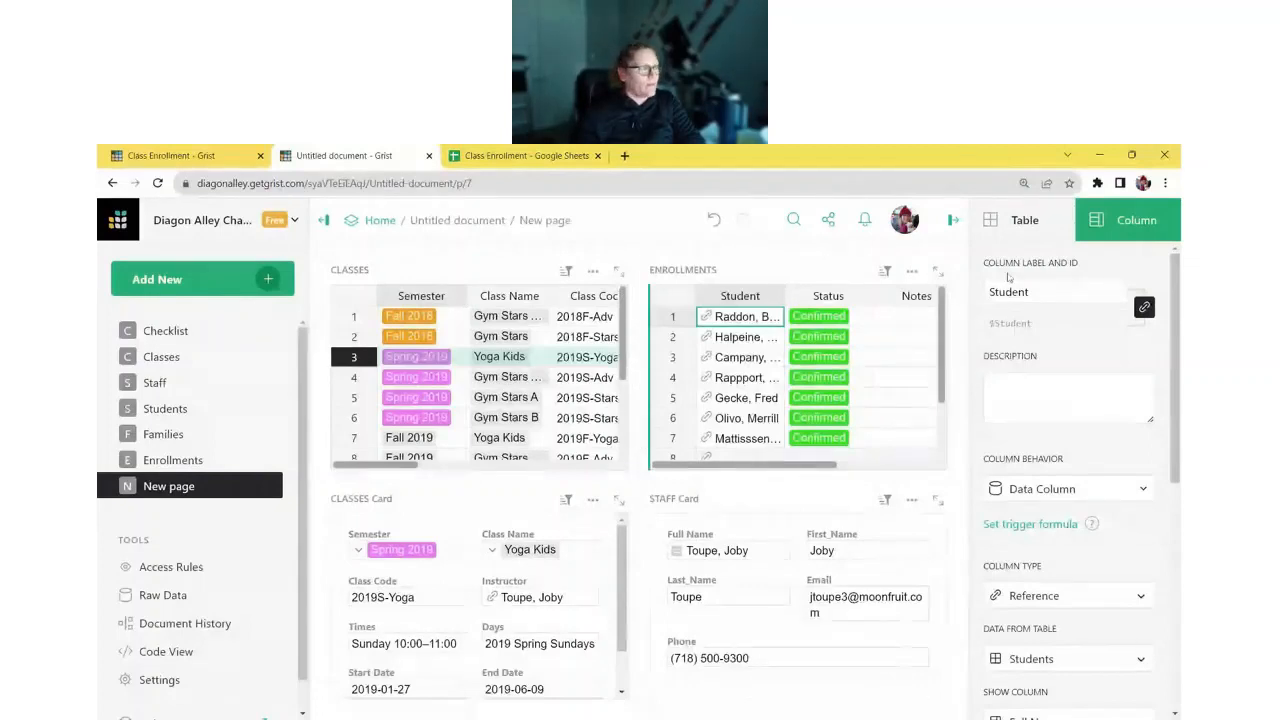
click(322, 219)
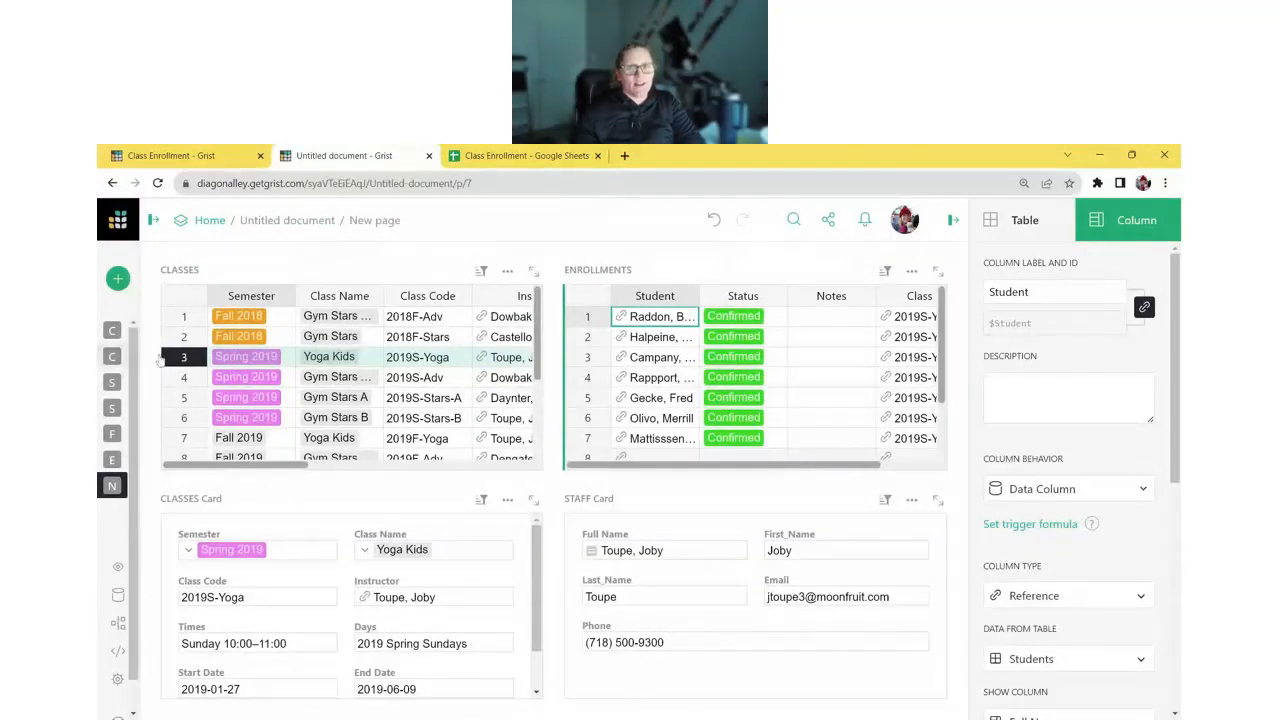
click(251, 320)
- Make the upper tables taller and view enrollments for Fall 2018 Gym Stars and Fall 2019 Yoga Kids
click(253, 336)
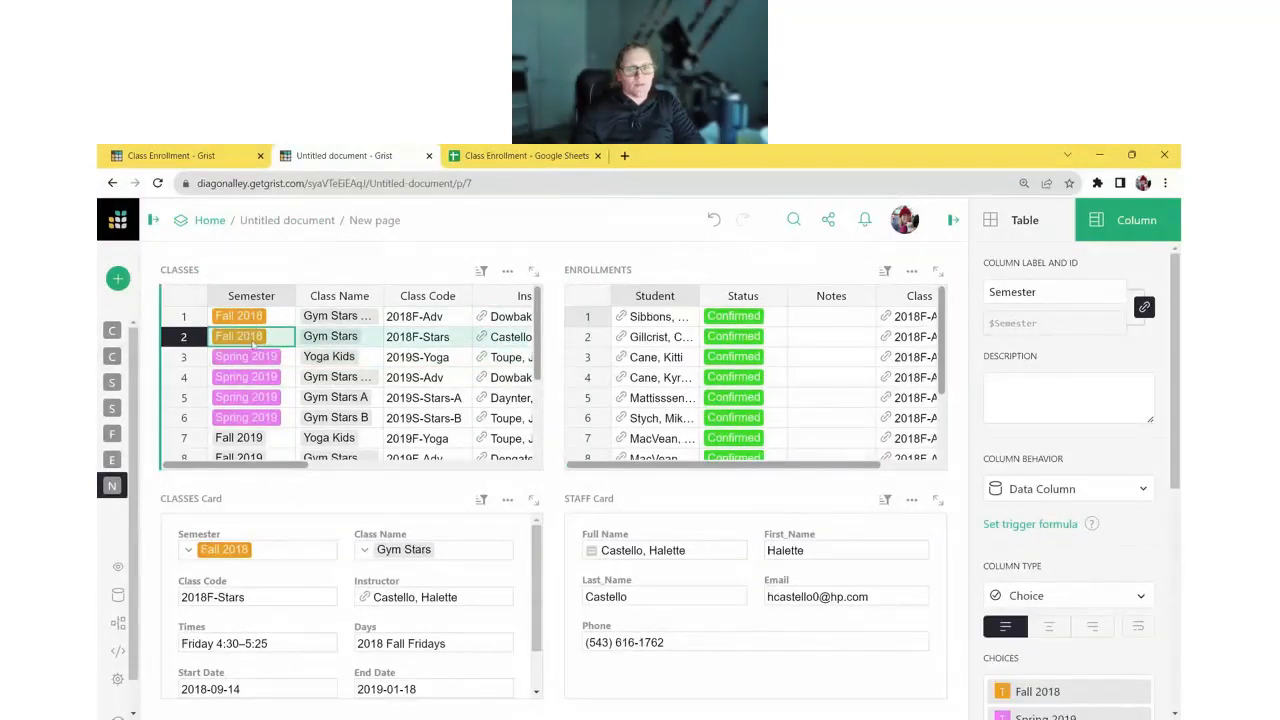
drag(686, 479, 690, 574)
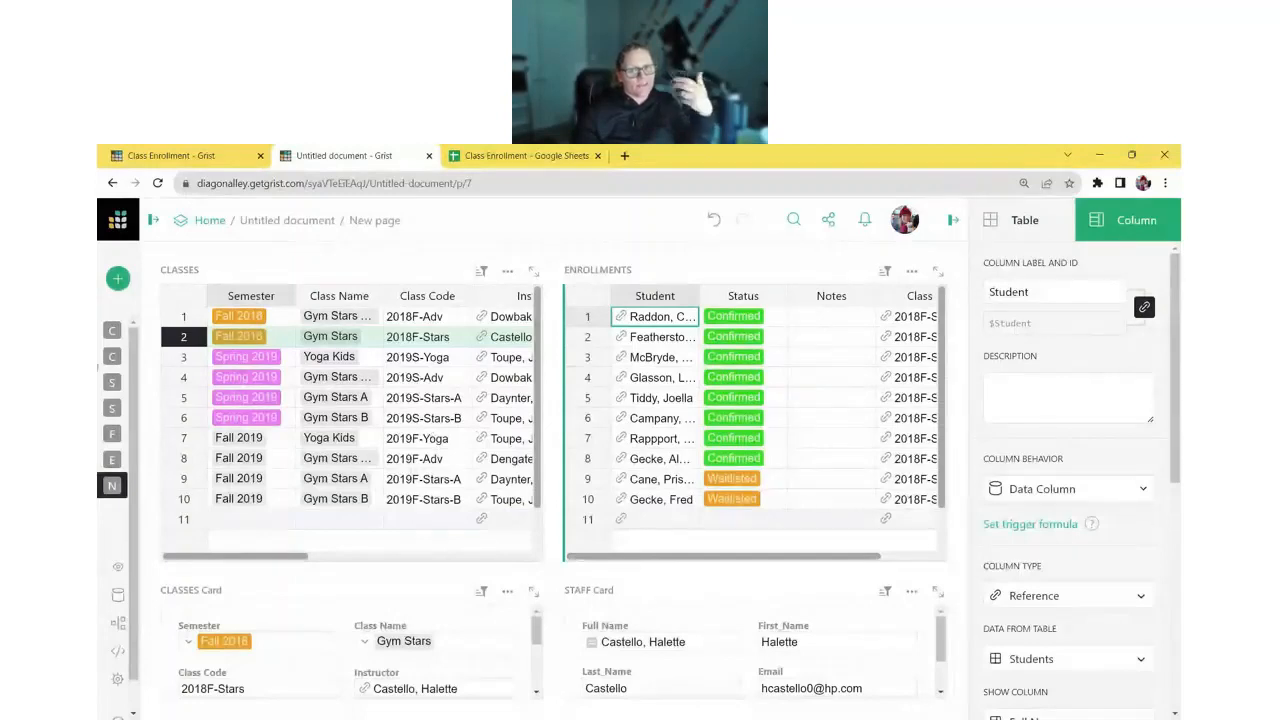
click(349, 377)
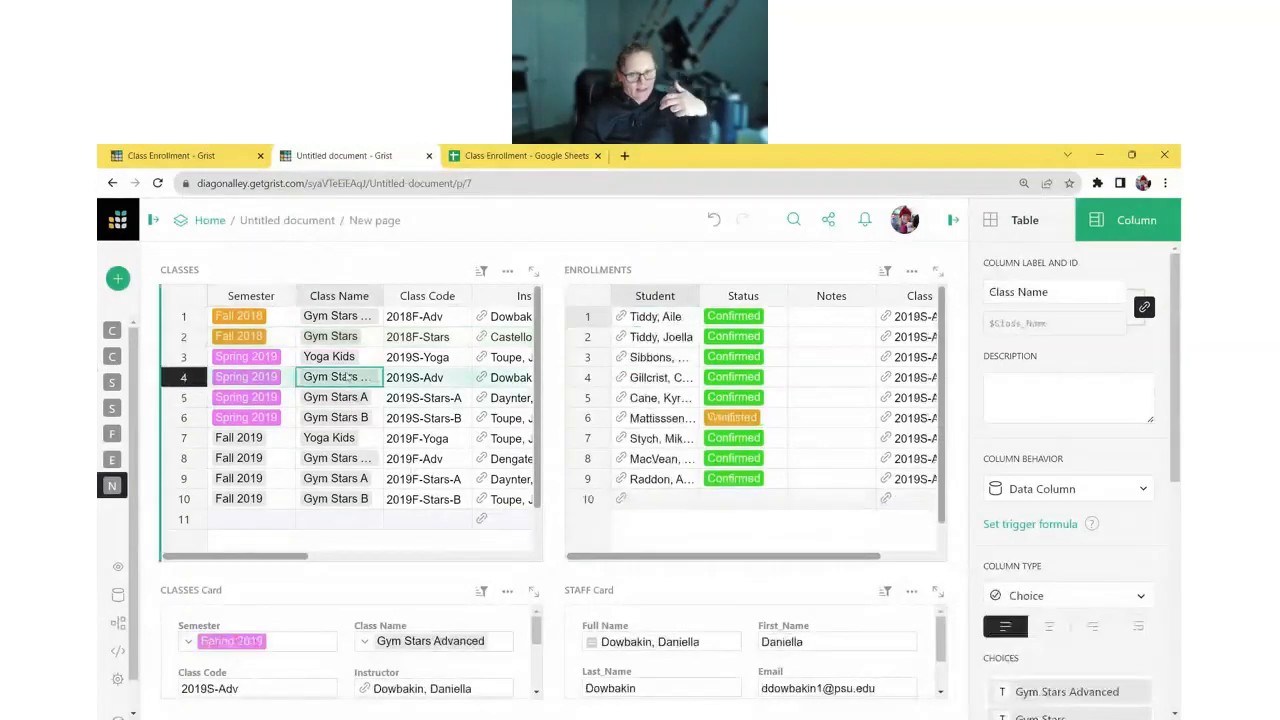
click(349, 438)
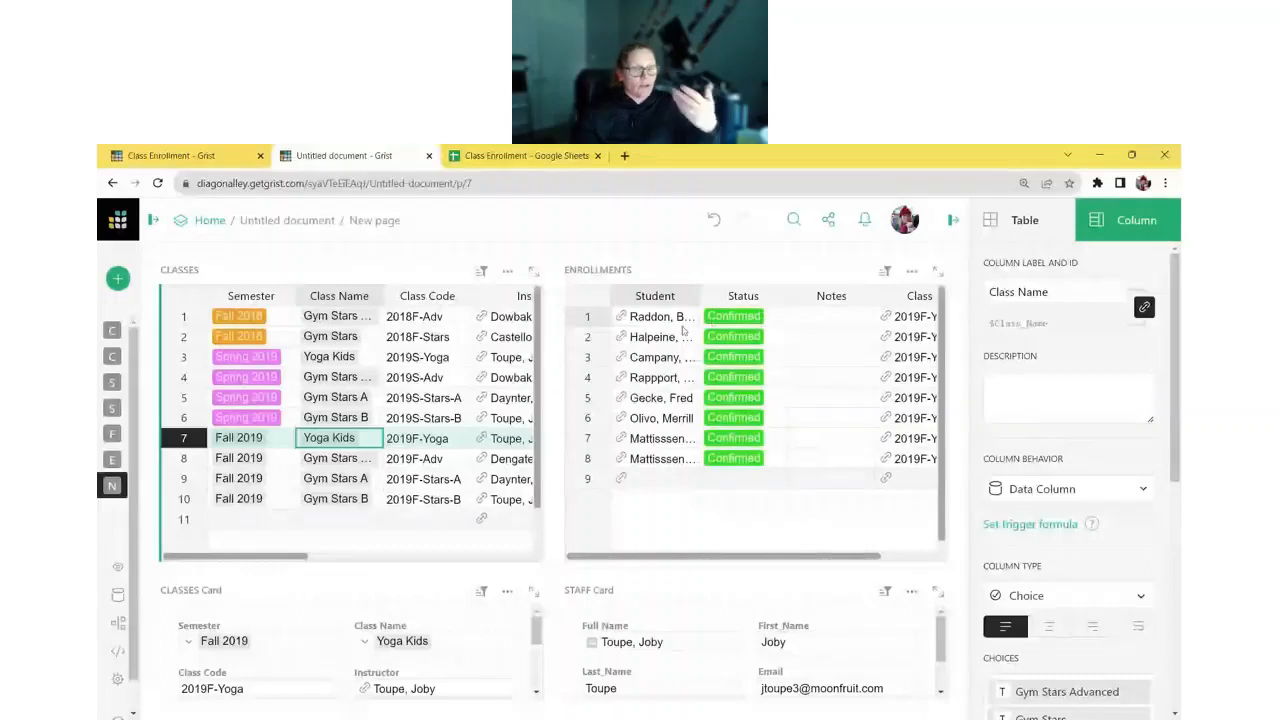
- Inspect the enrollment fields and Status column settings, then close the right panel
drag(683, 323, 886, 325)
click(822, 333)
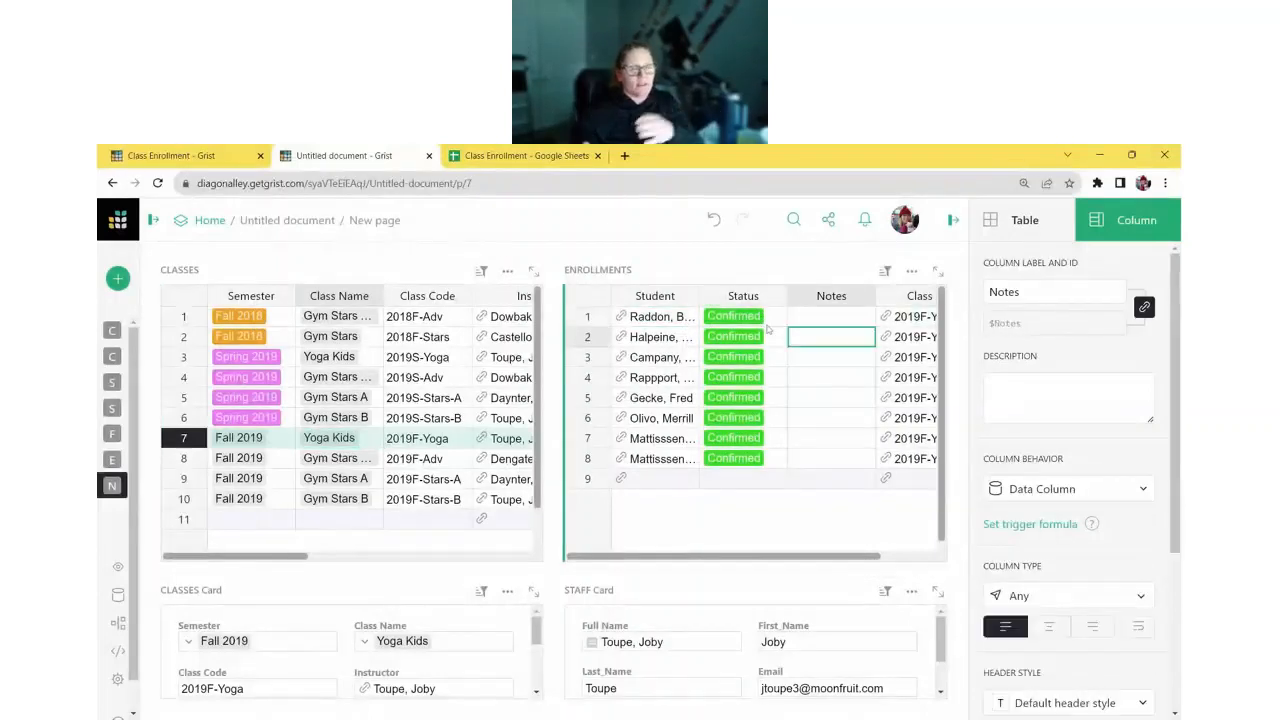
click(767, 318)
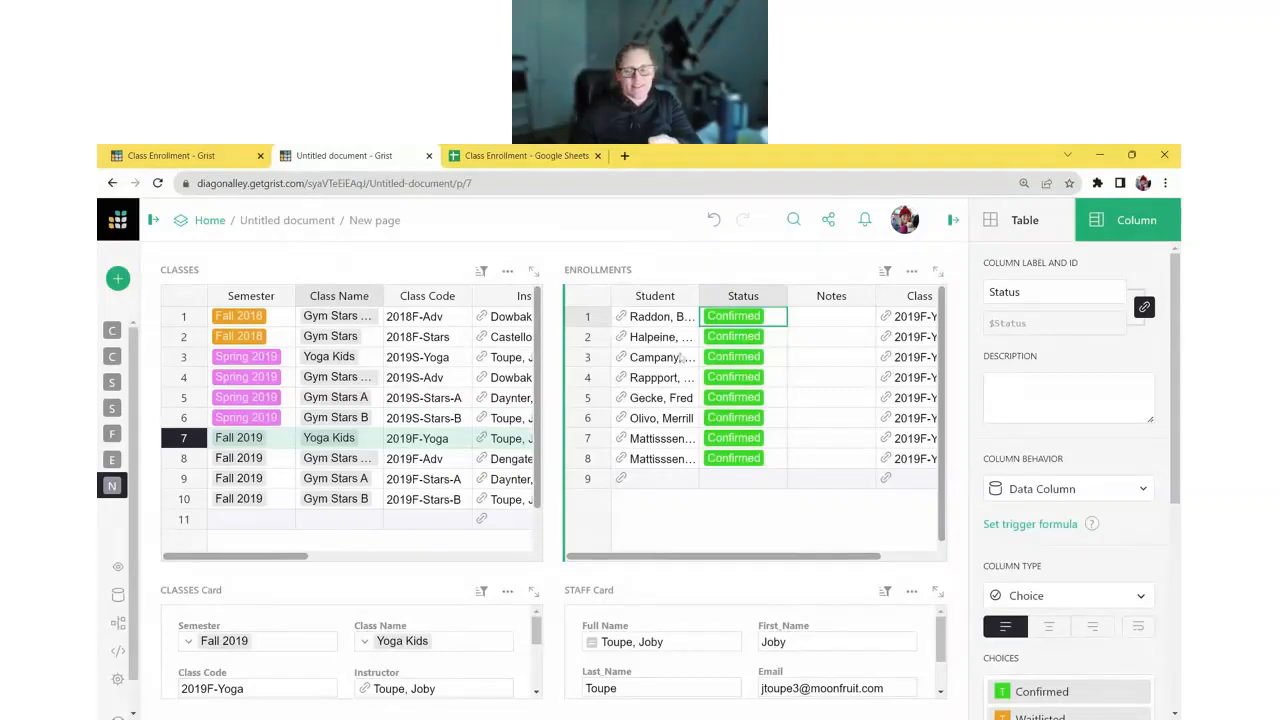
click(954, 221)
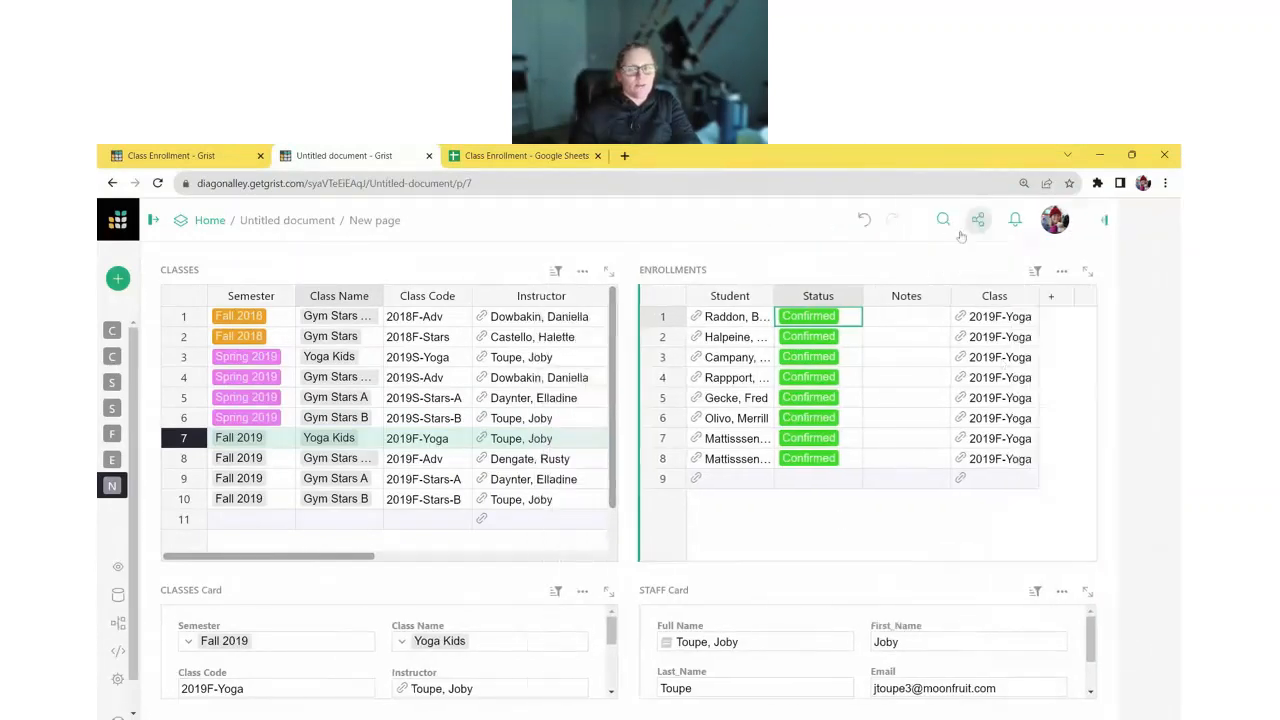
- Delete the Class column from Enrollments and widen the Student column to show full names
click(1028, 295)
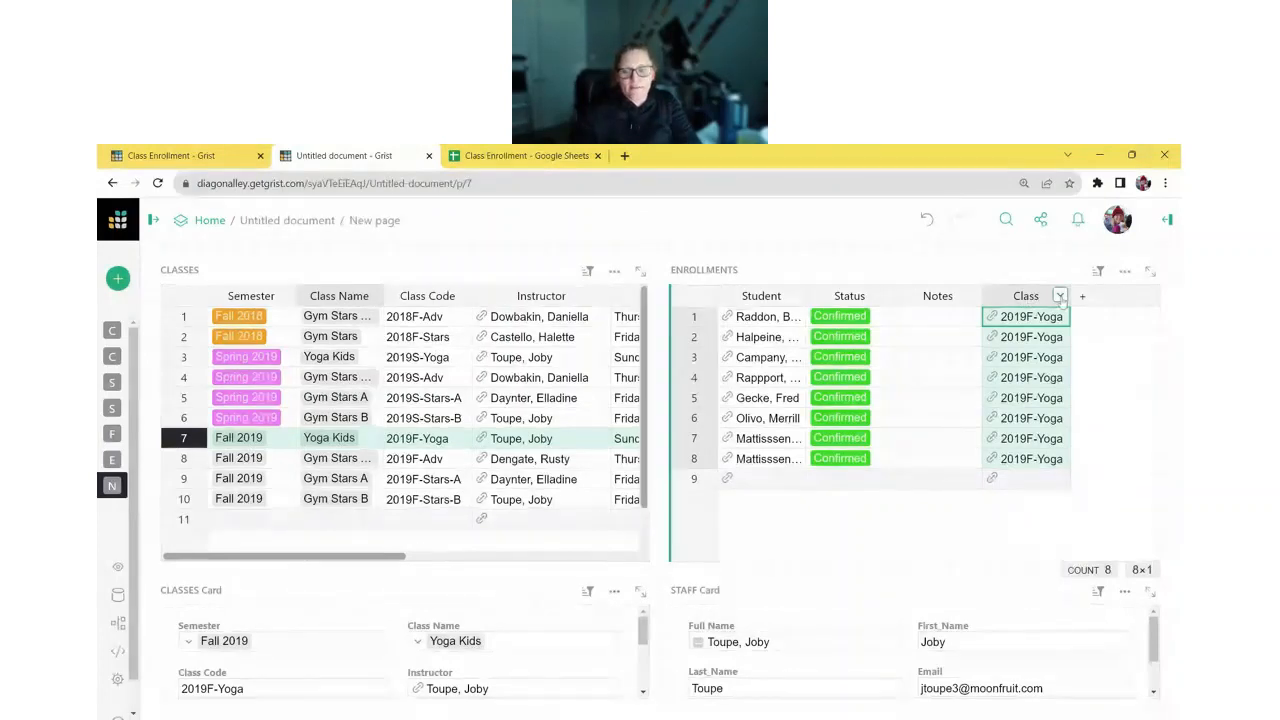
click(1060, 296)
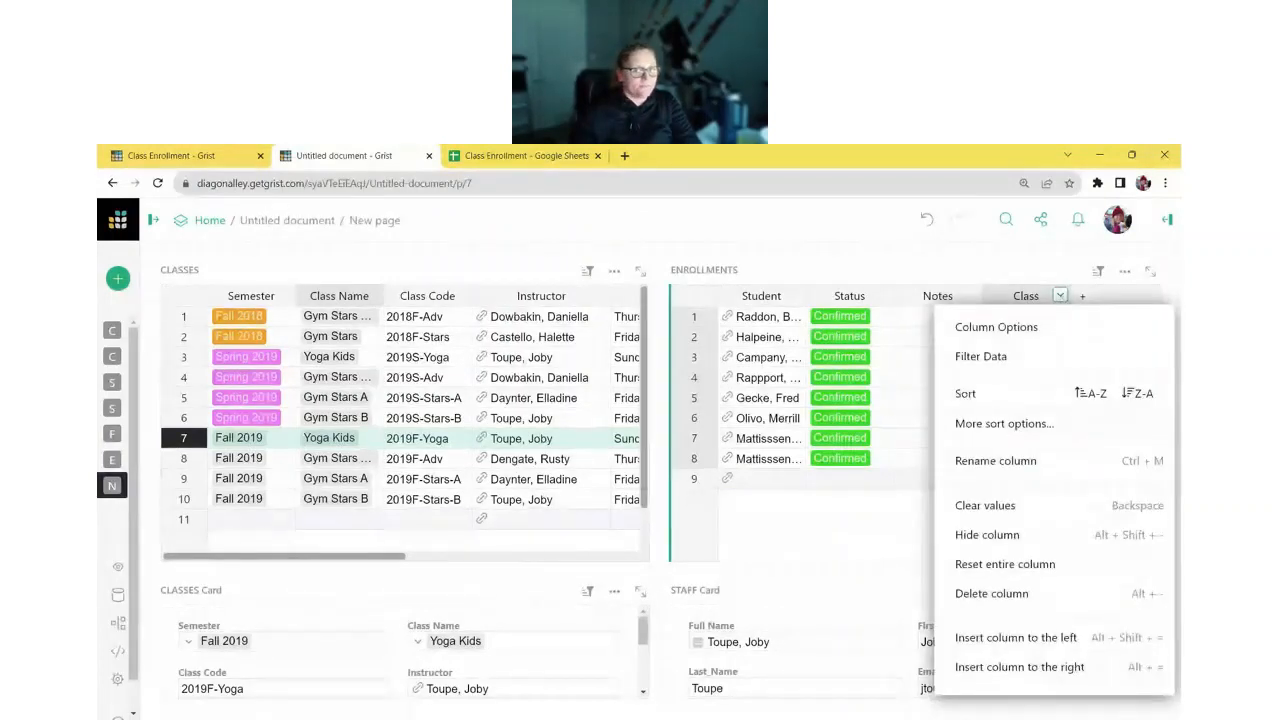
key(Escape)
key(alt+minus)
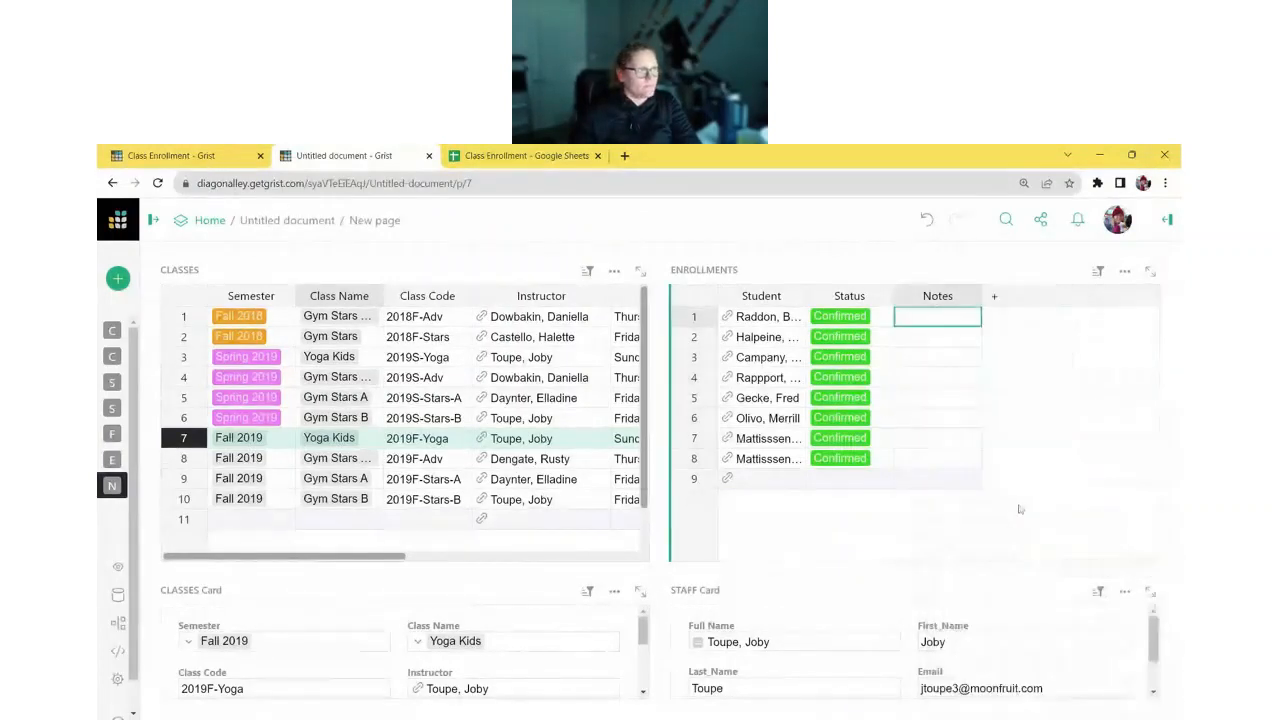
drag(806, 302, 862, 303)
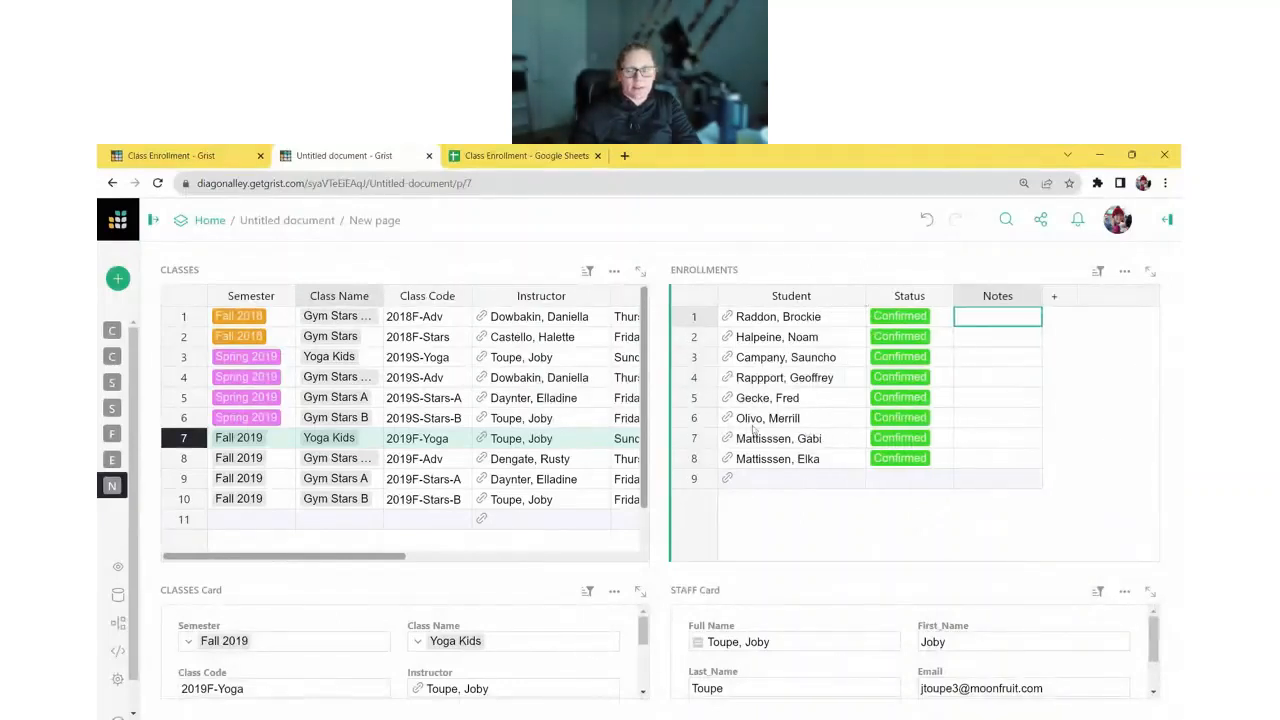
click(372, 356)
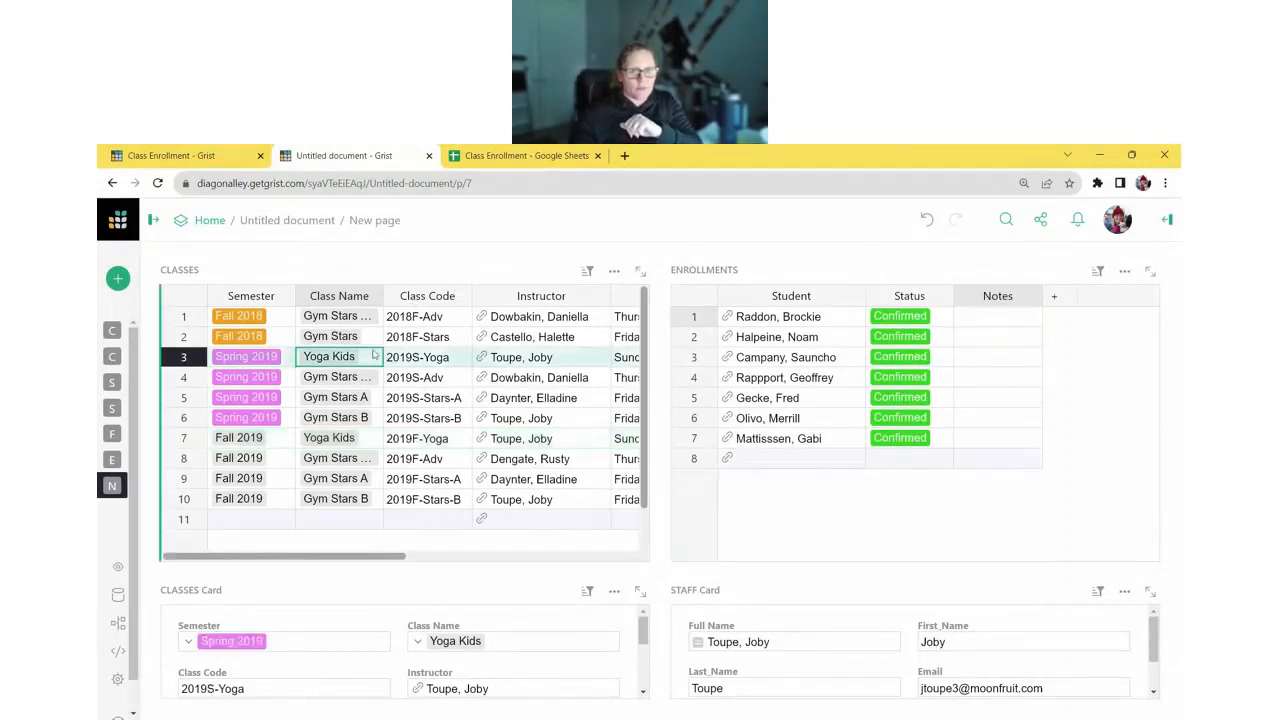
- Hide every Classes table column except Class Code and Times
click(1166, 221)
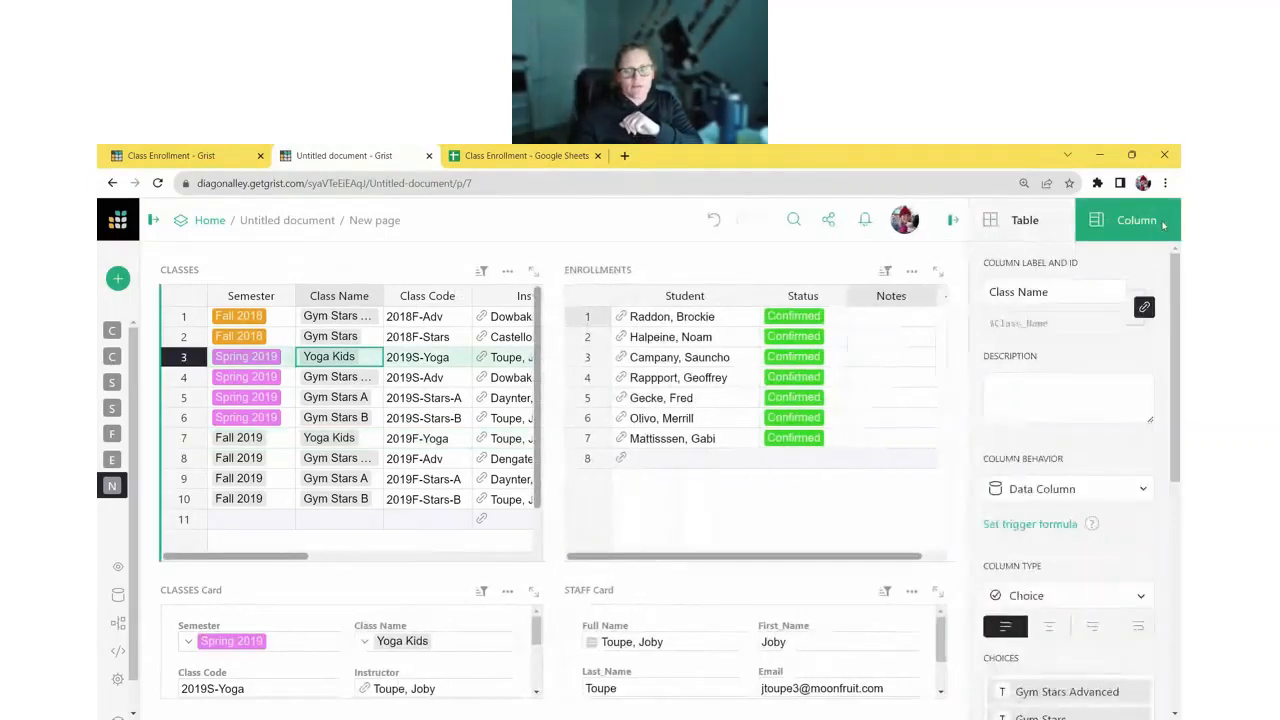
click(1051, 234)
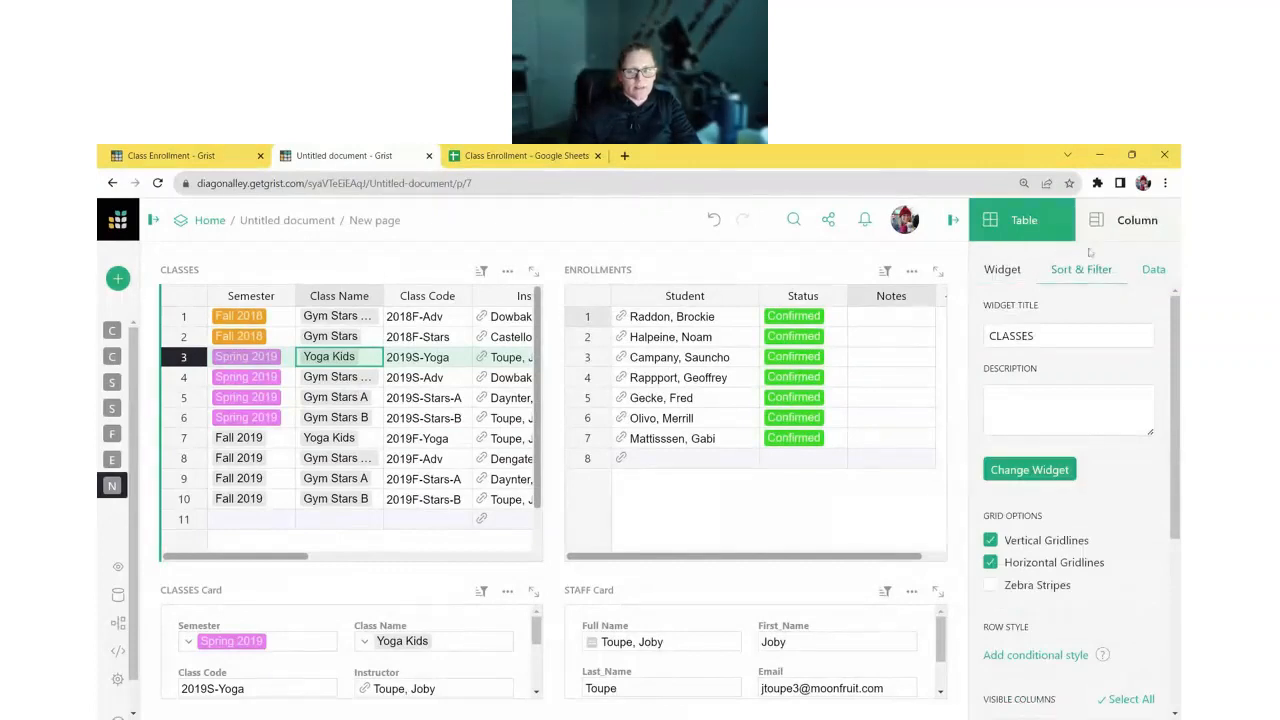
scroll(1115, 435, down, 3)
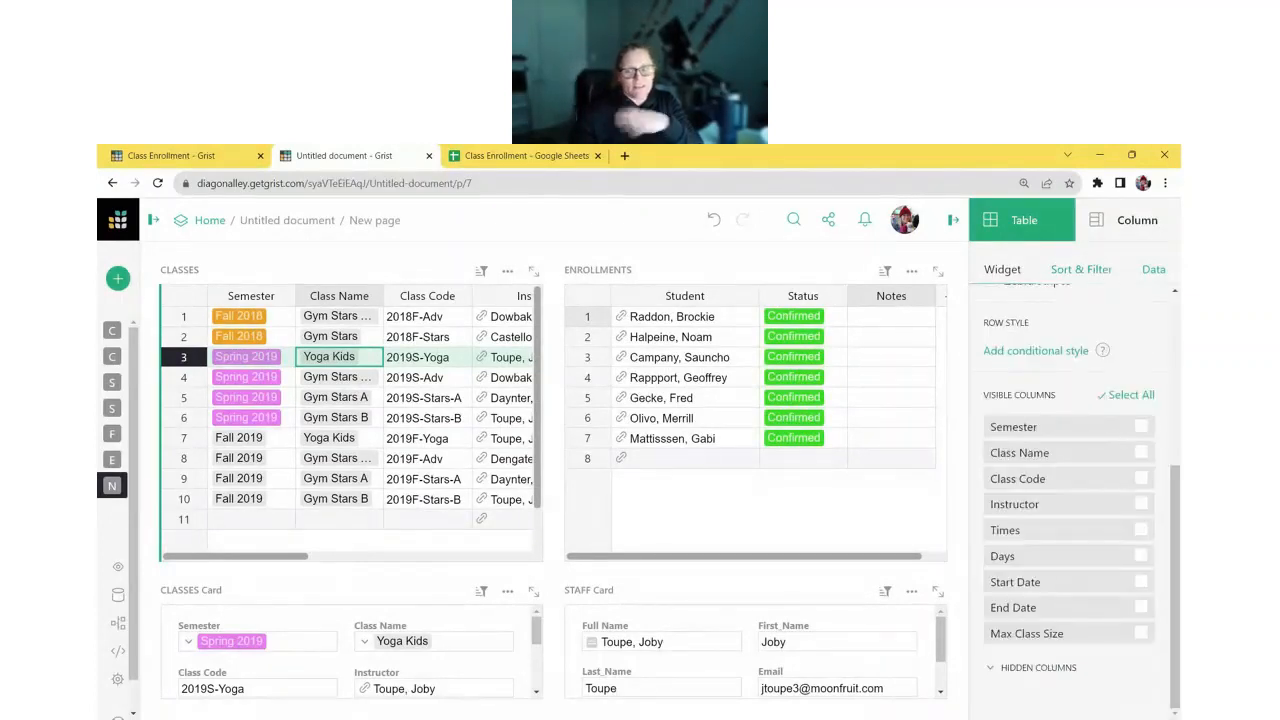
click(1140, 397)
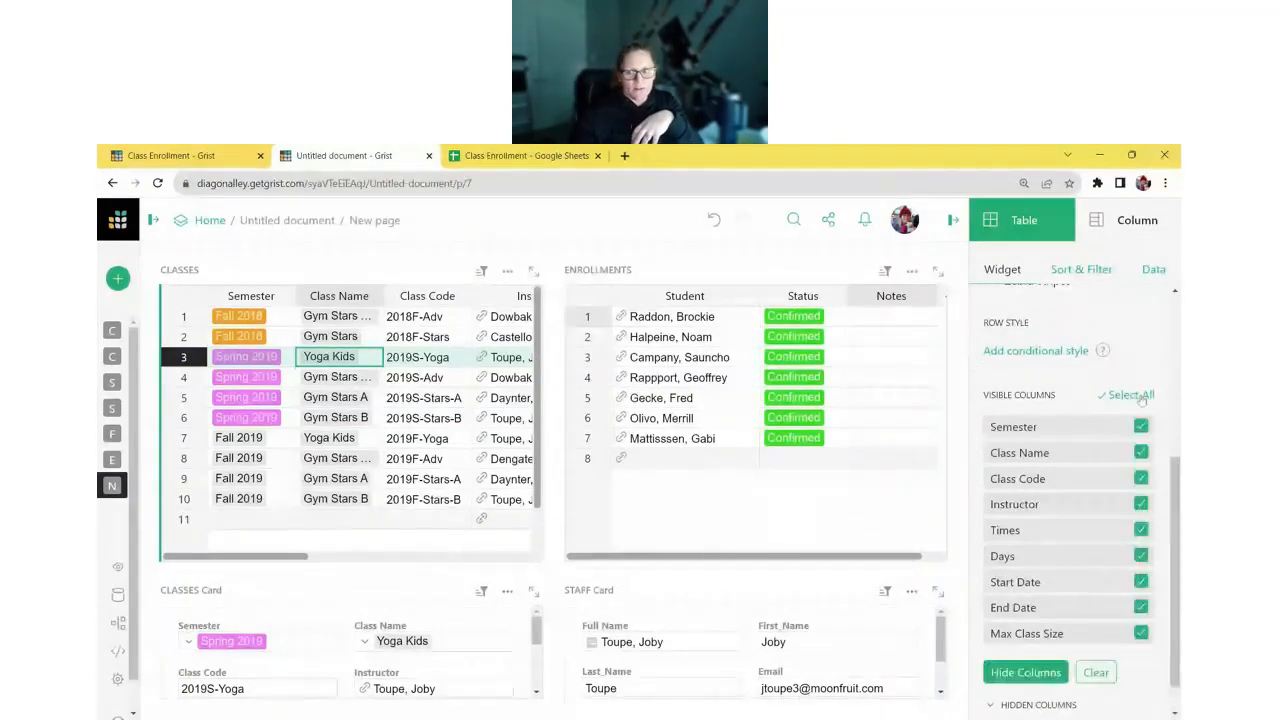
click(1140, 479)
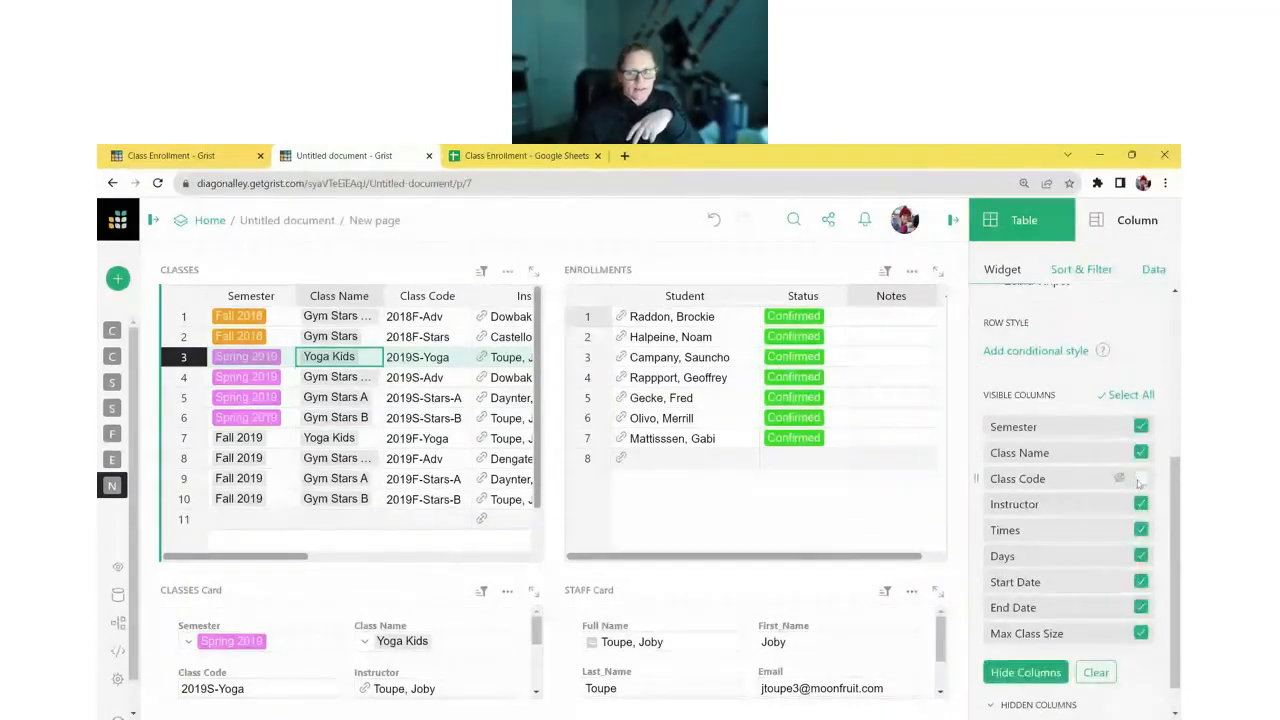
click(1140, 530)
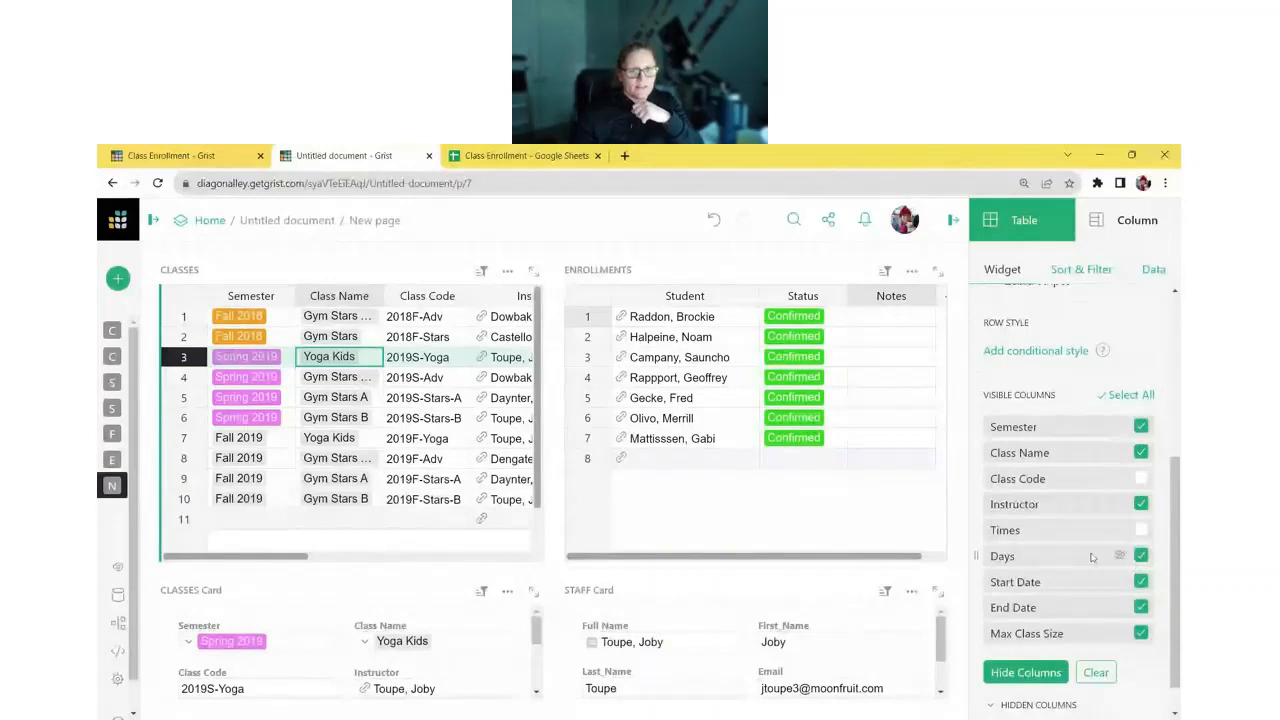
click(1025, 673)
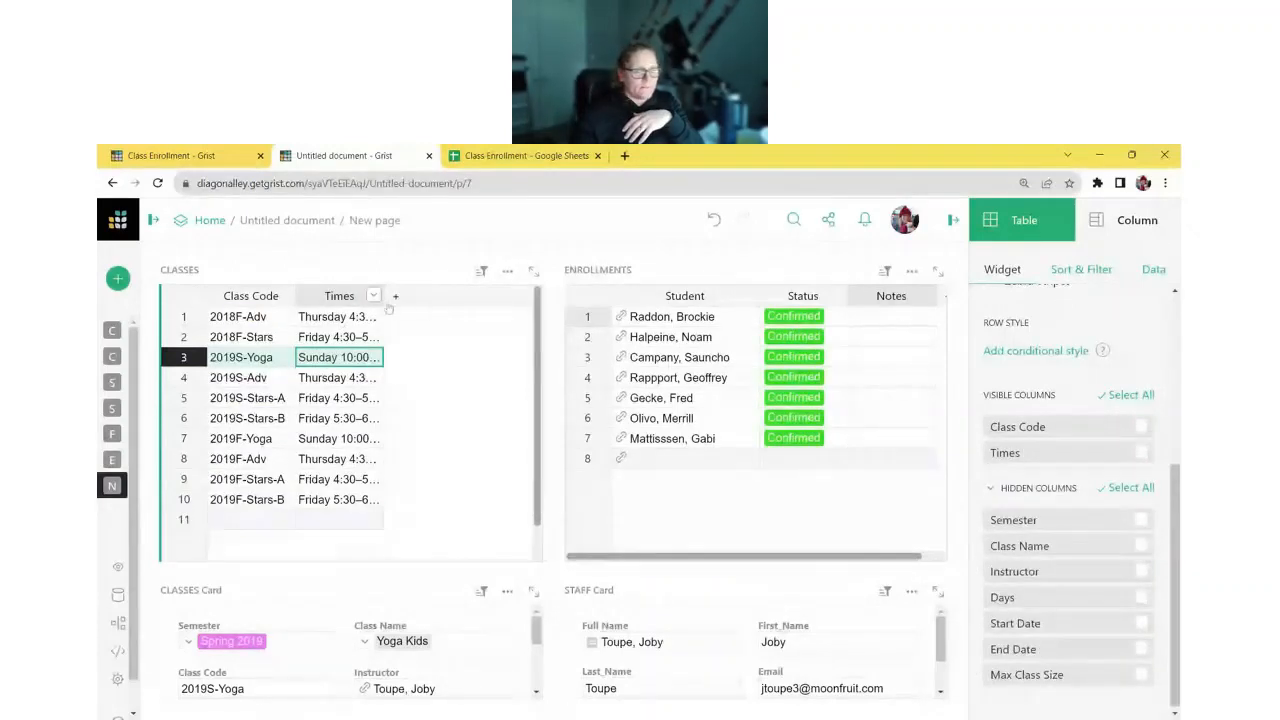
- Widen the Times and Class Code columns and give the cards more height than the tables
drag(385, 300, 445, 300)
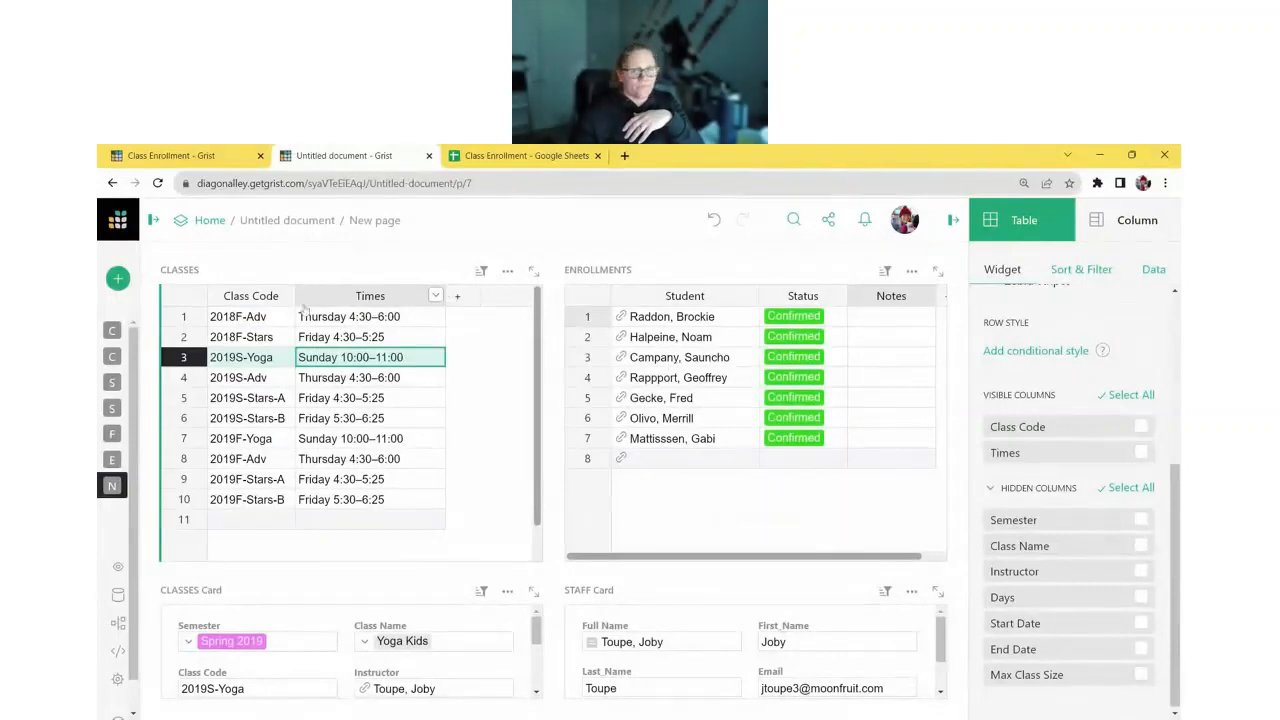
drag(295, 300, 315, 302)
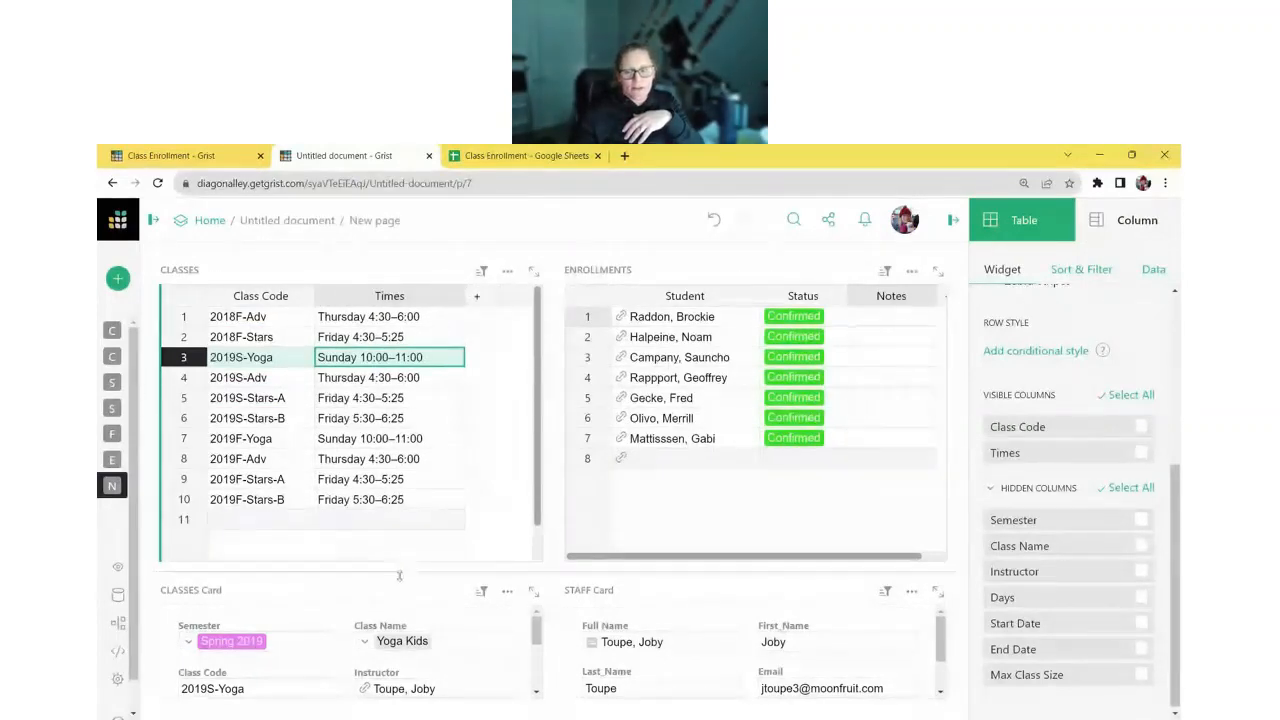
drag(399, 575, 399, 510)
click(349, 577)
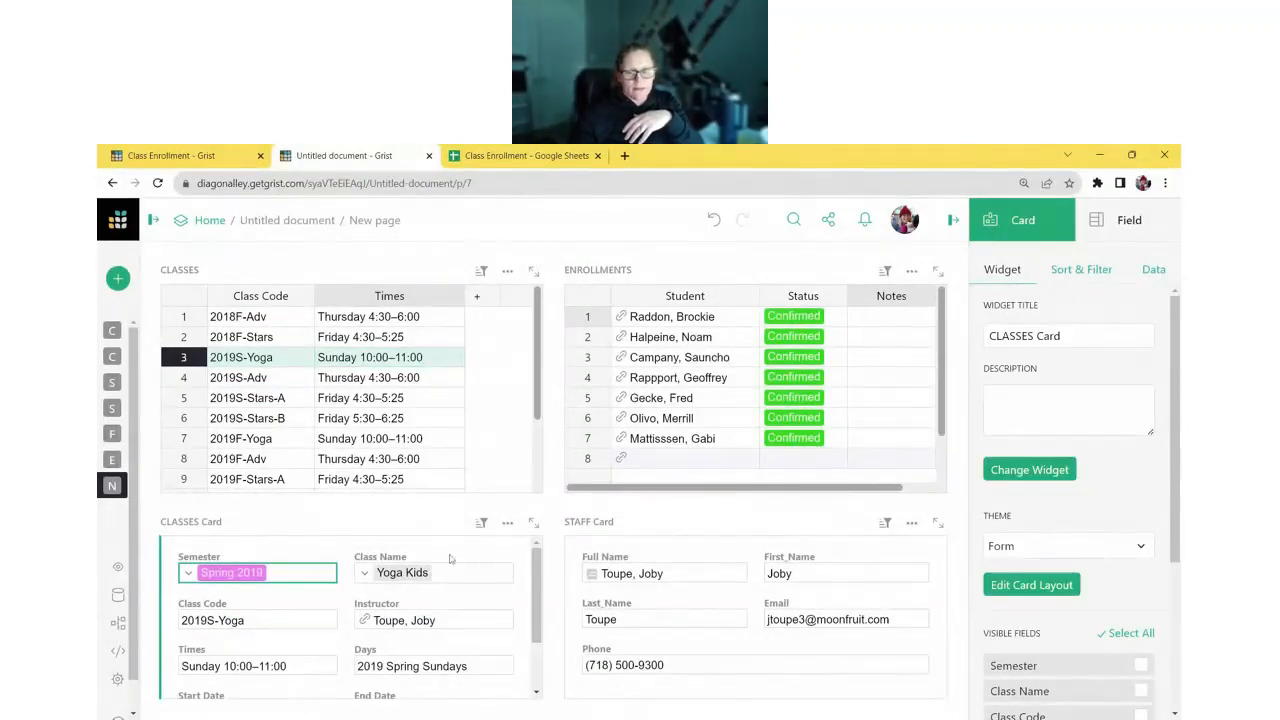
- Make the CLASSES card Compact, drop Semester, Instructor and Times, and pair Class Code with Class Name
click(1131, 556)
click(1117, 612)
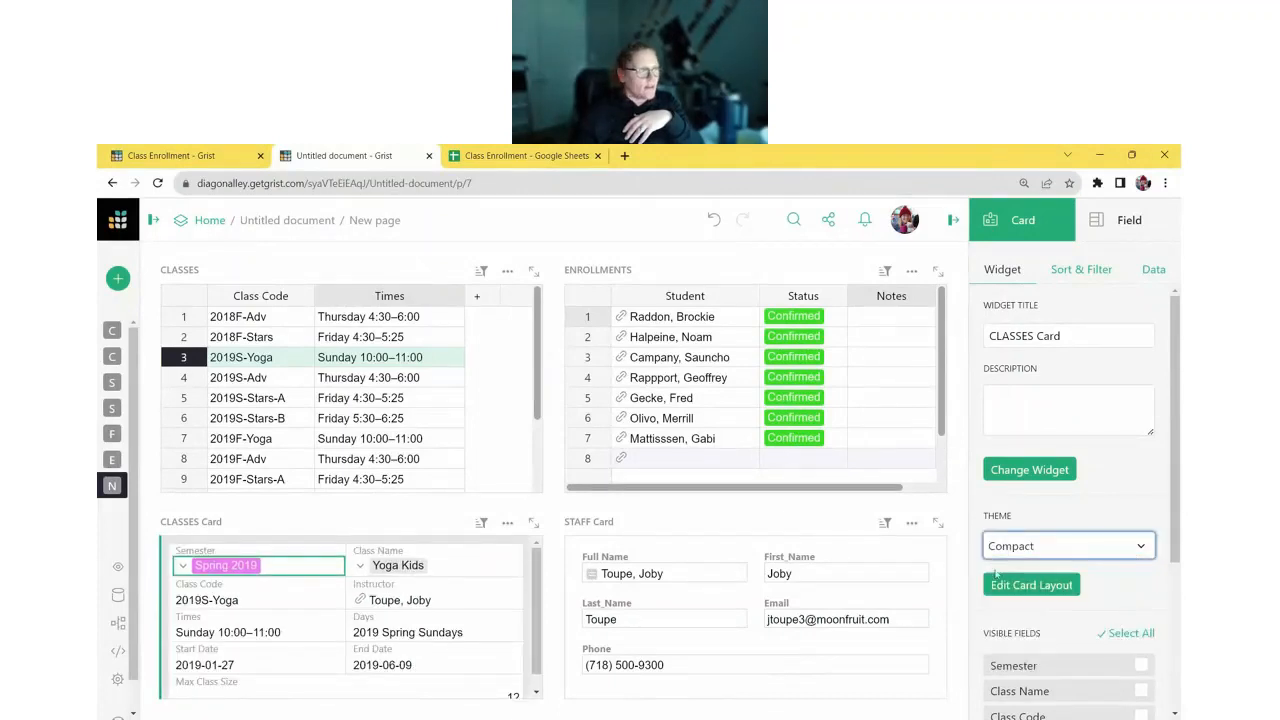
click(1058, 586)
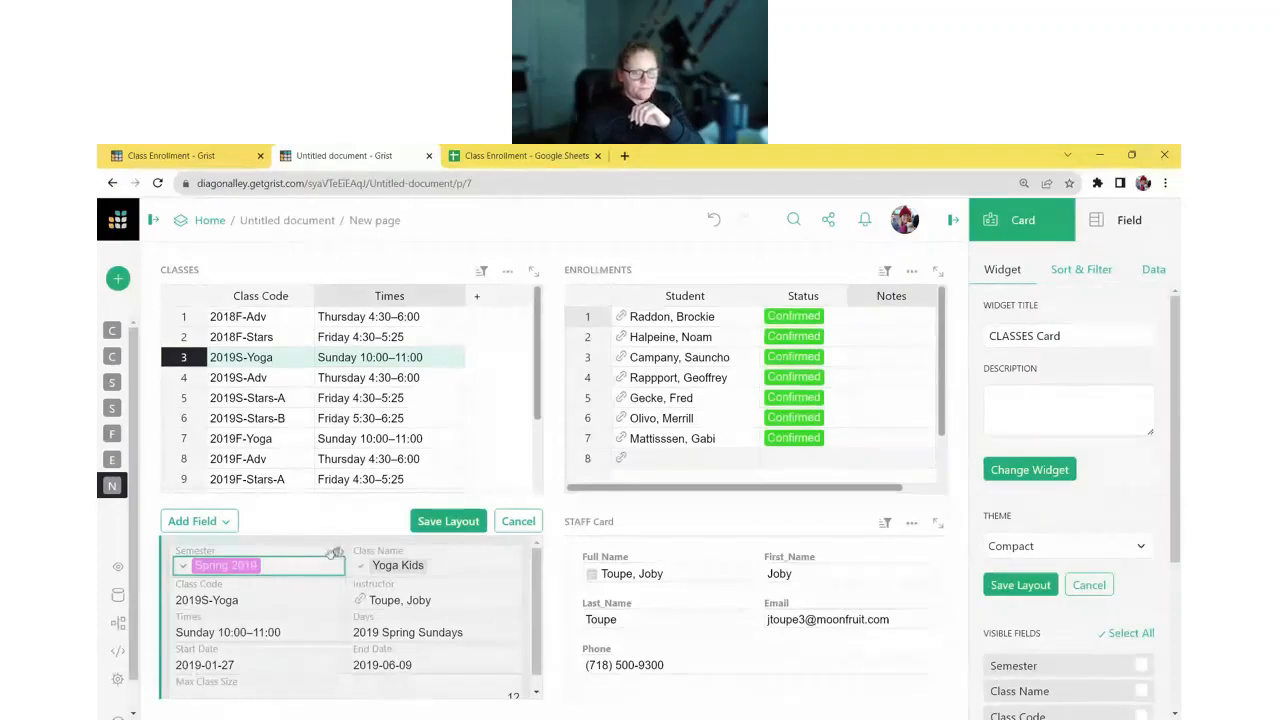
drag(336, 558, 339, 556)
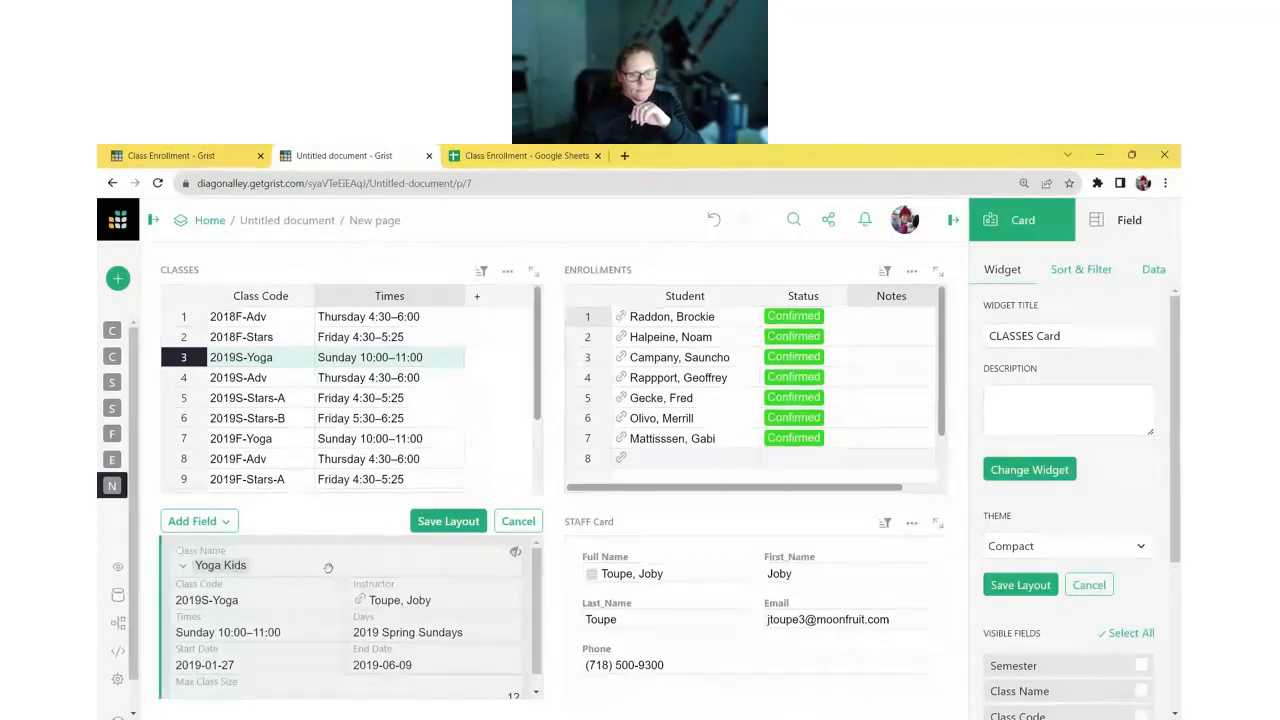
drag(350, 598, 368, 655)
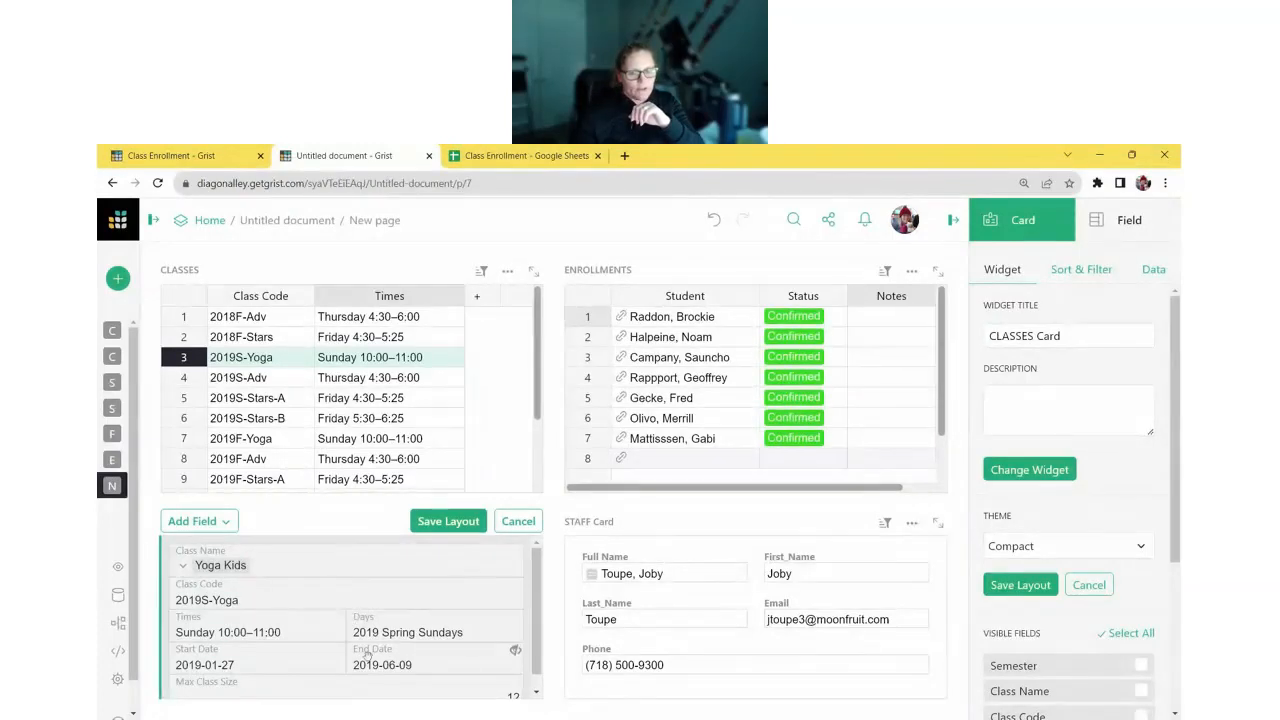
click(338, 622)
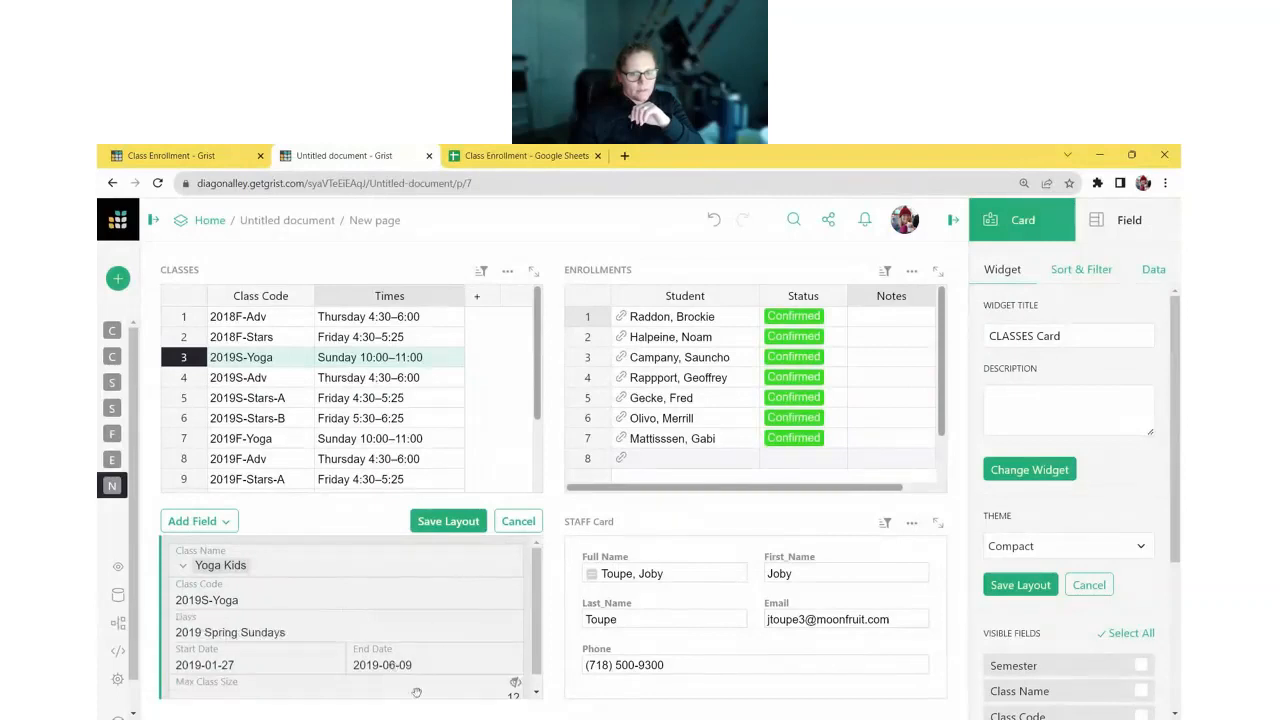
drag(419, 690, 497, 635)
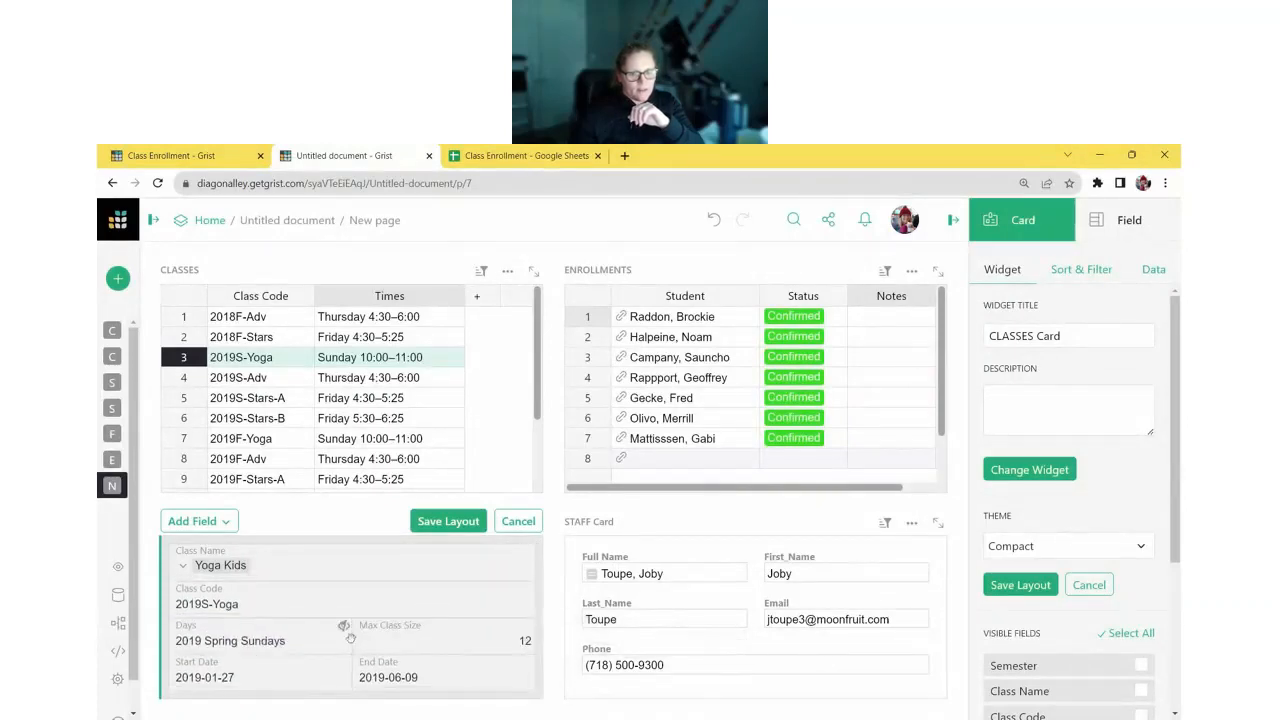
drag(350, 638, 422, 638)
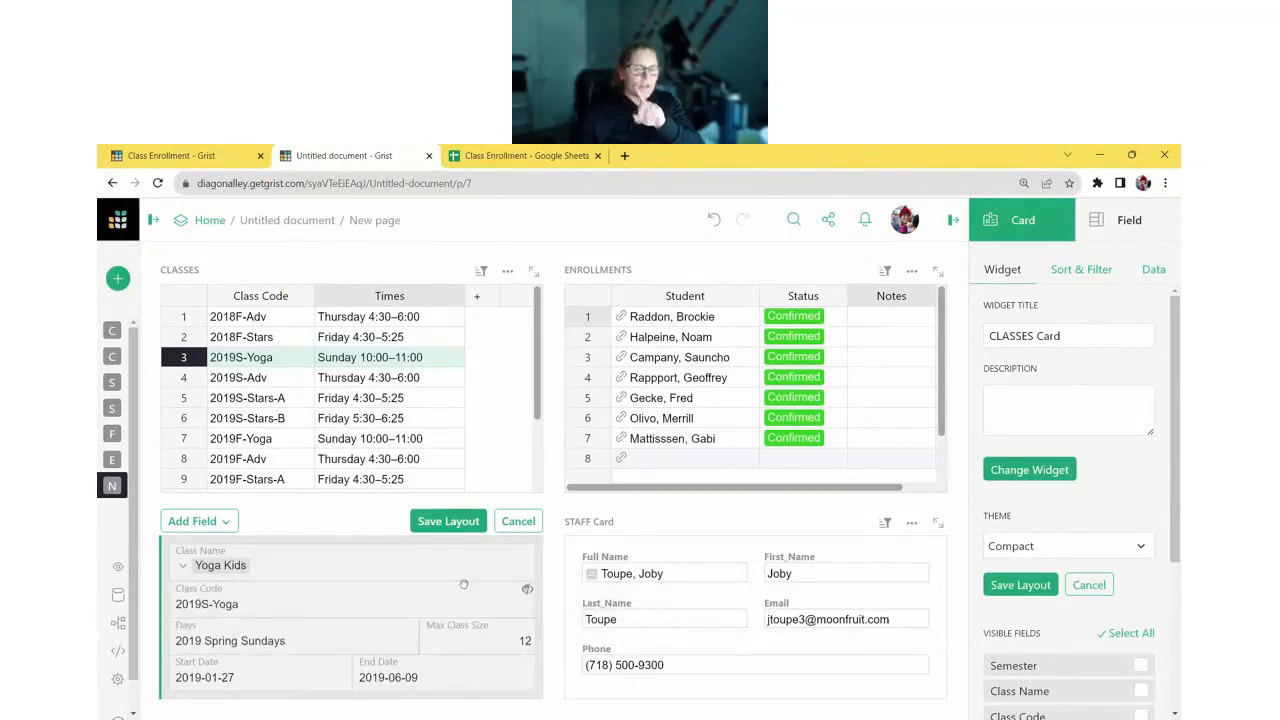
drag(464, 584, 500, 560)
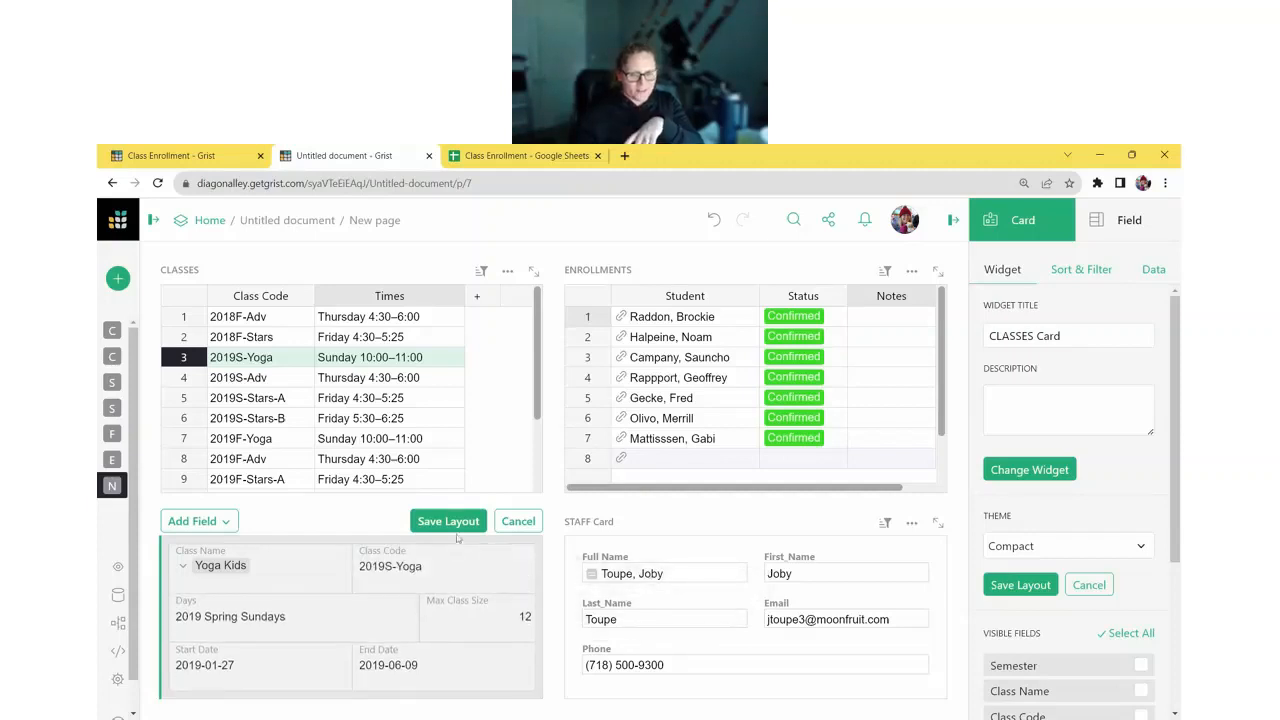
click(458, 524)
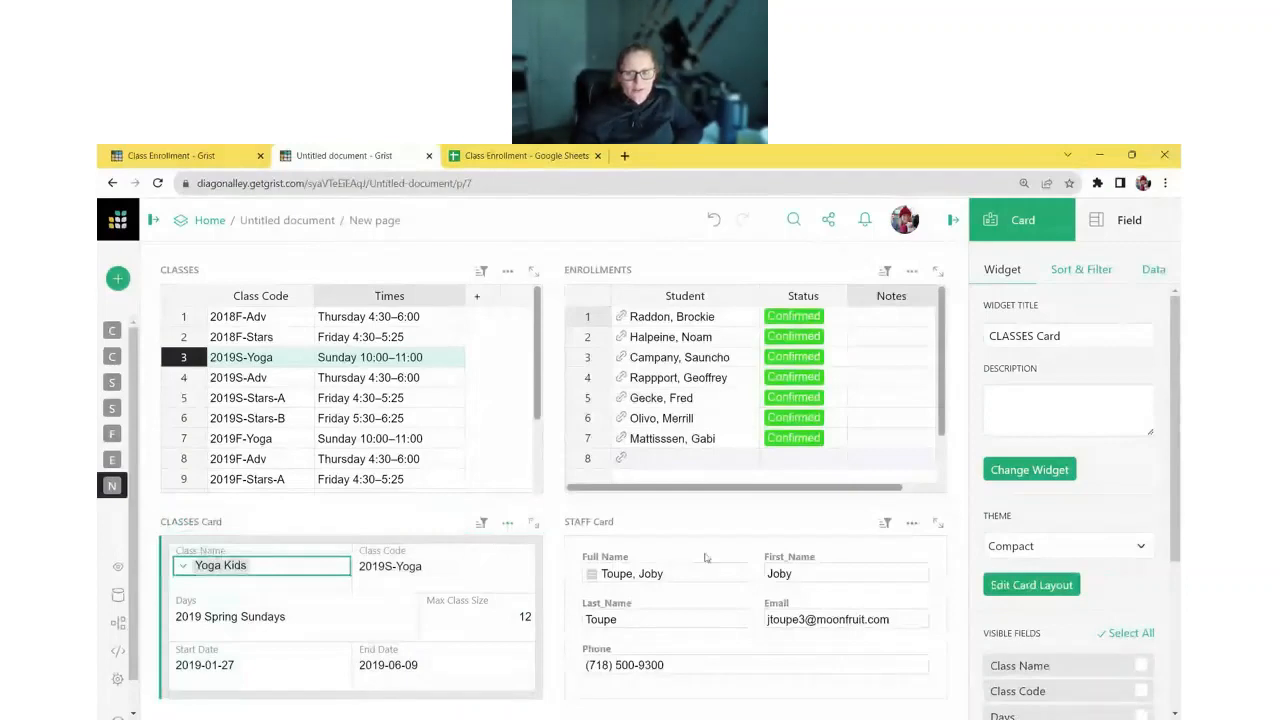
- Make the STAFF card Compact, remove Full Name, and pair Last_Name with First_Name and Phone with Email
click(650, 573)
click(1043, 552)
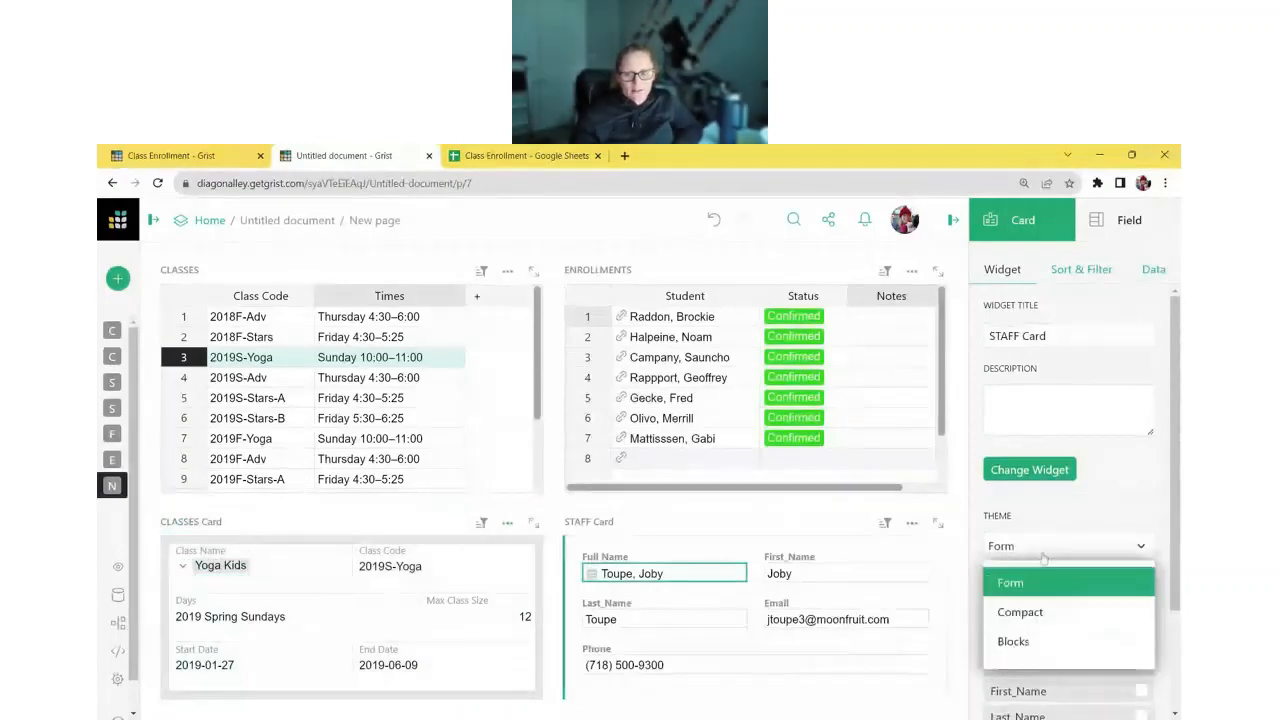
click(1040, 608)
click(1045, 585)
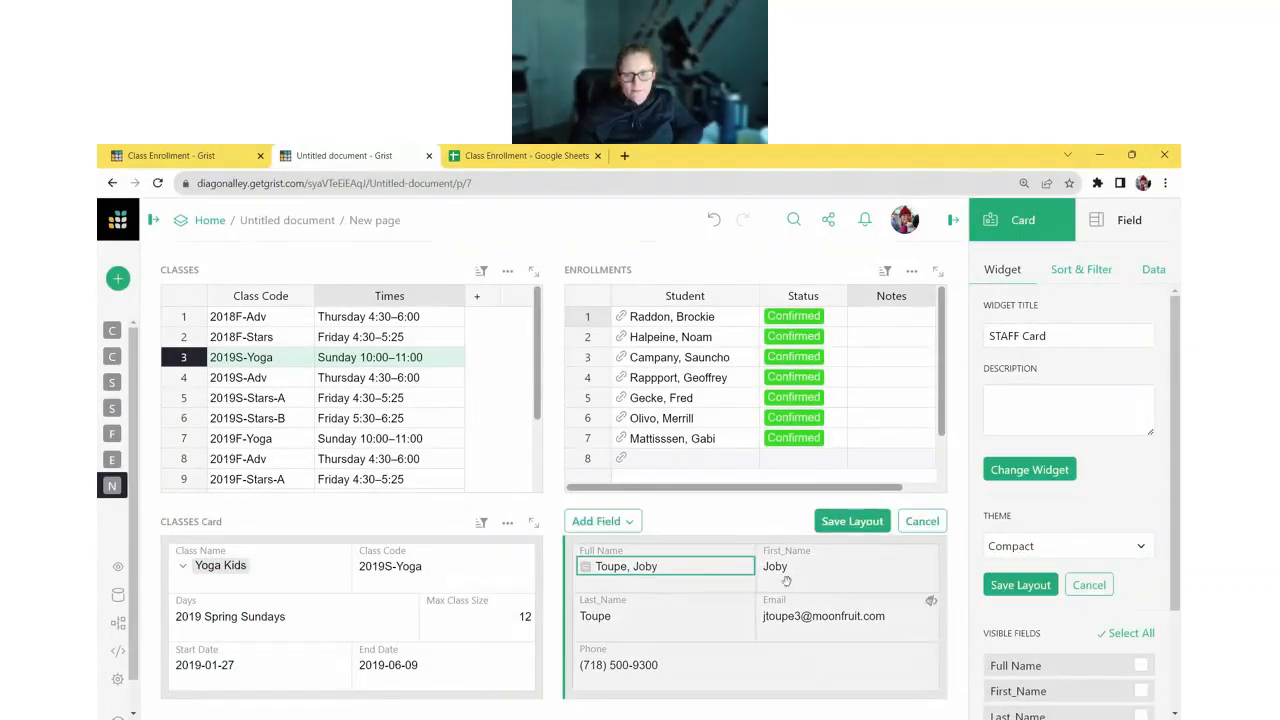
click(749, 554)
drag(731, 617, 919, 568)
drag(811, 671, 852, 620)
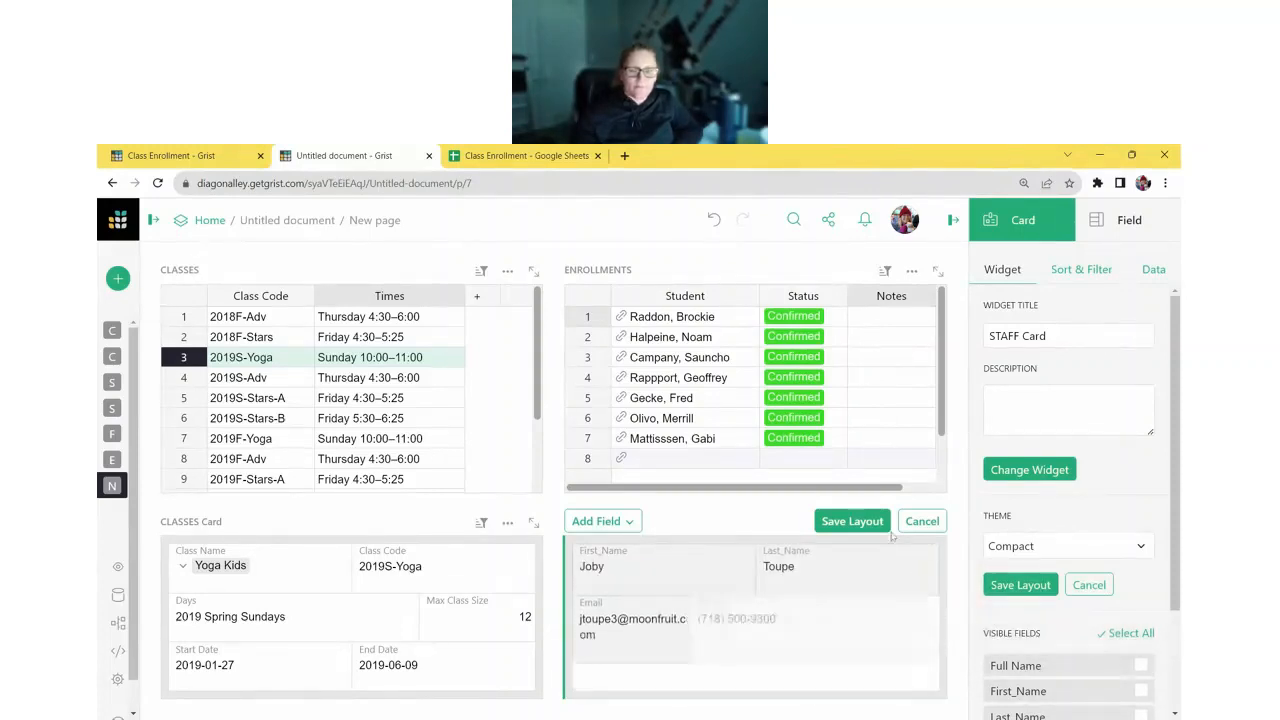
click(852, 521)
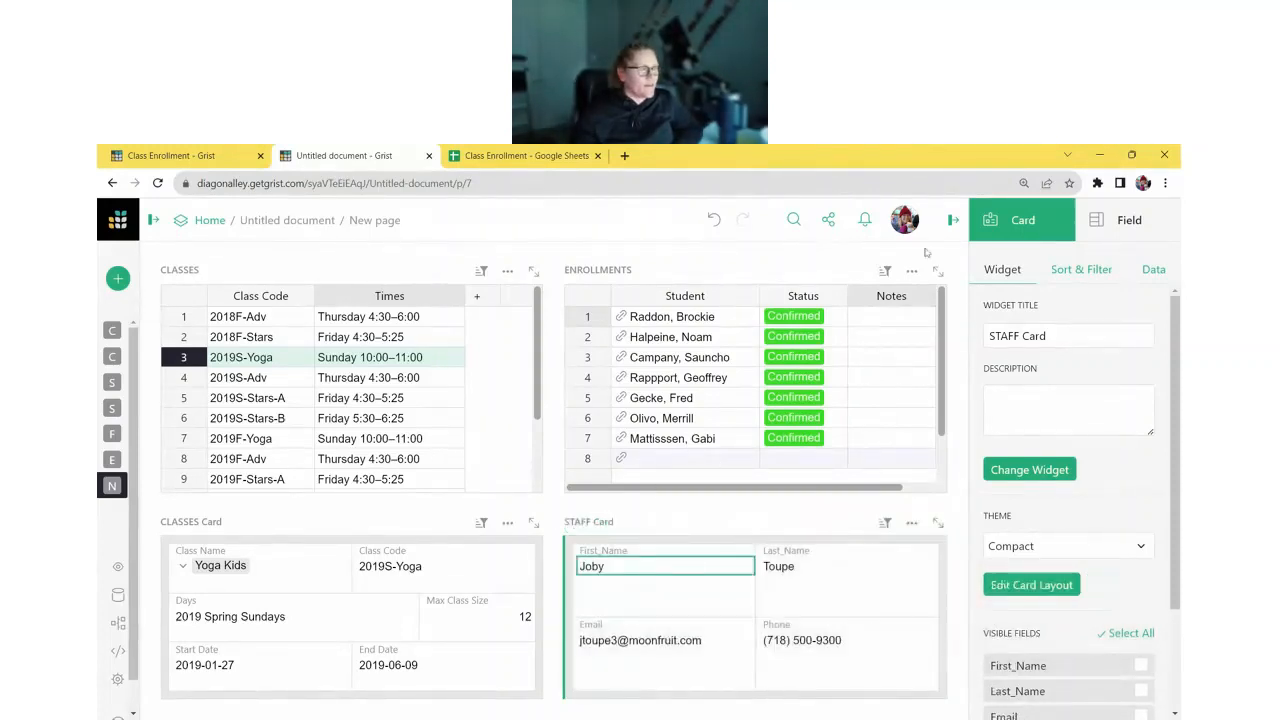
click(953, 220)
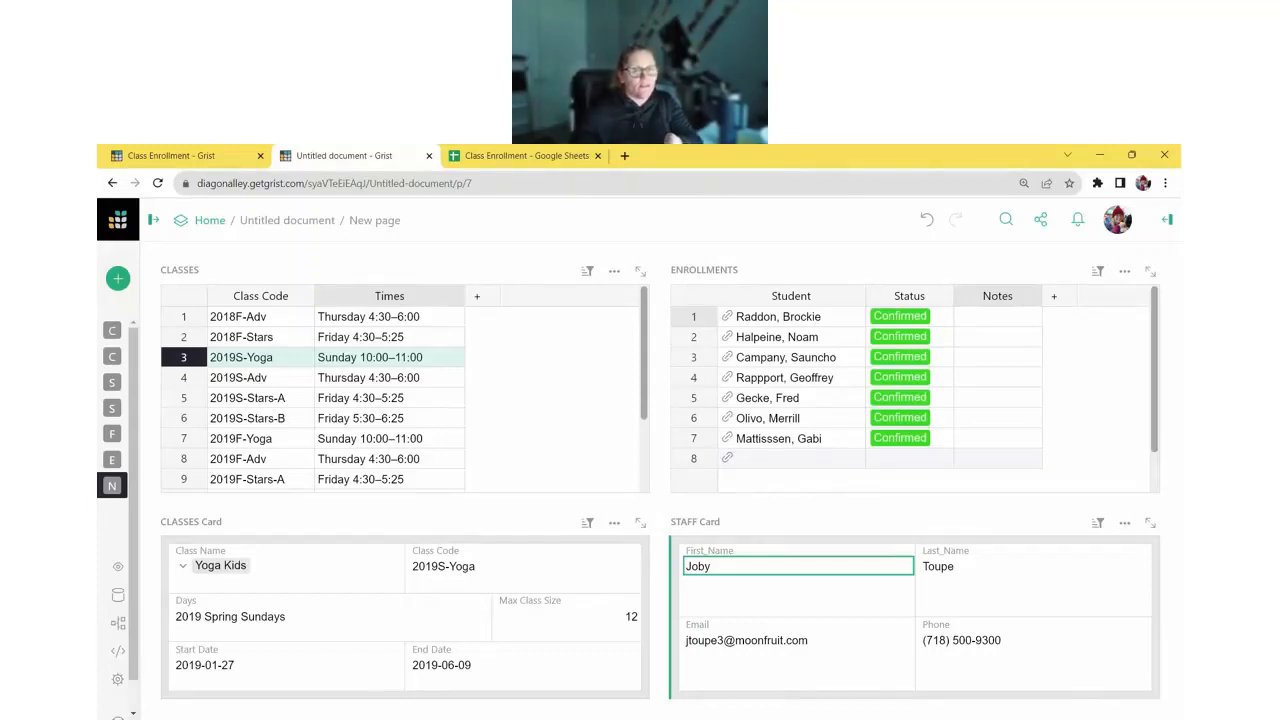
- Select classes 2018F-Stars, 2019S-Adv, 2019S-Stars-B and 2019F-Adv to check the linked widgets update
click(360, 337)
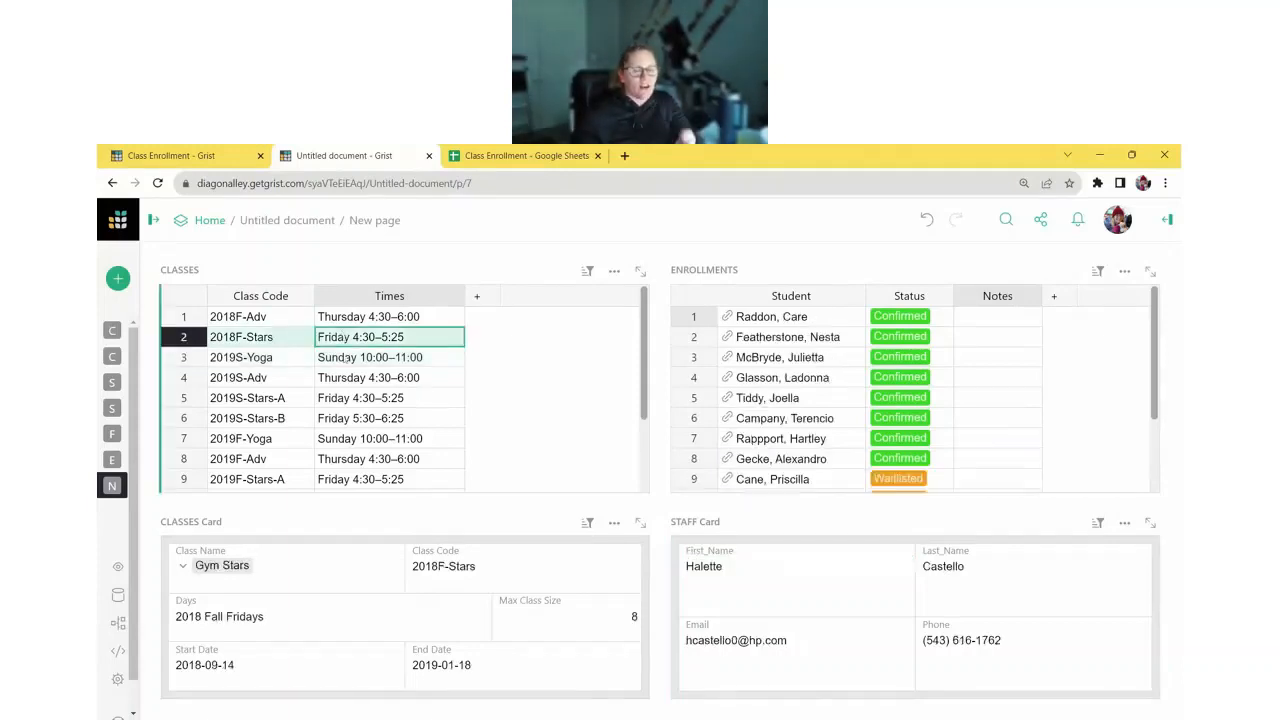
click(345, 377)
click(349, 418)
click(344, 458)
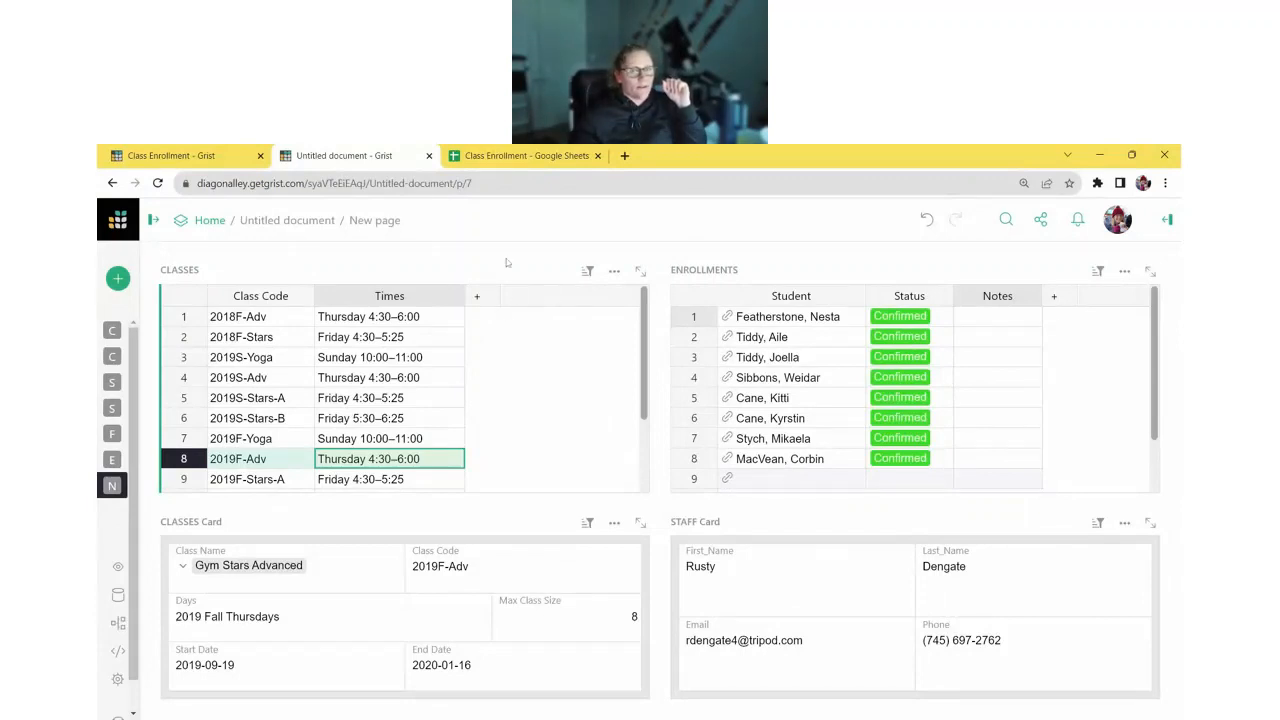
- Add a narrow Count column to the CLASSES table and start a formula in its first cell
click(477, 297)
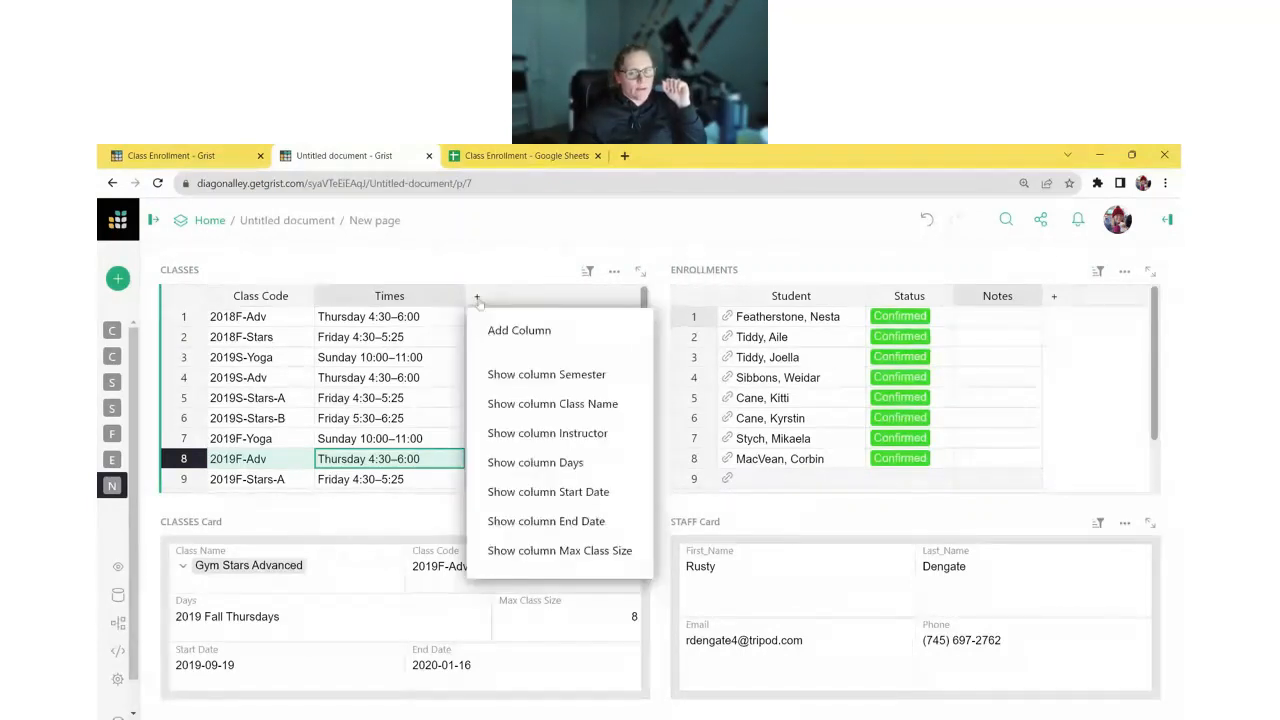
click(516, 330)
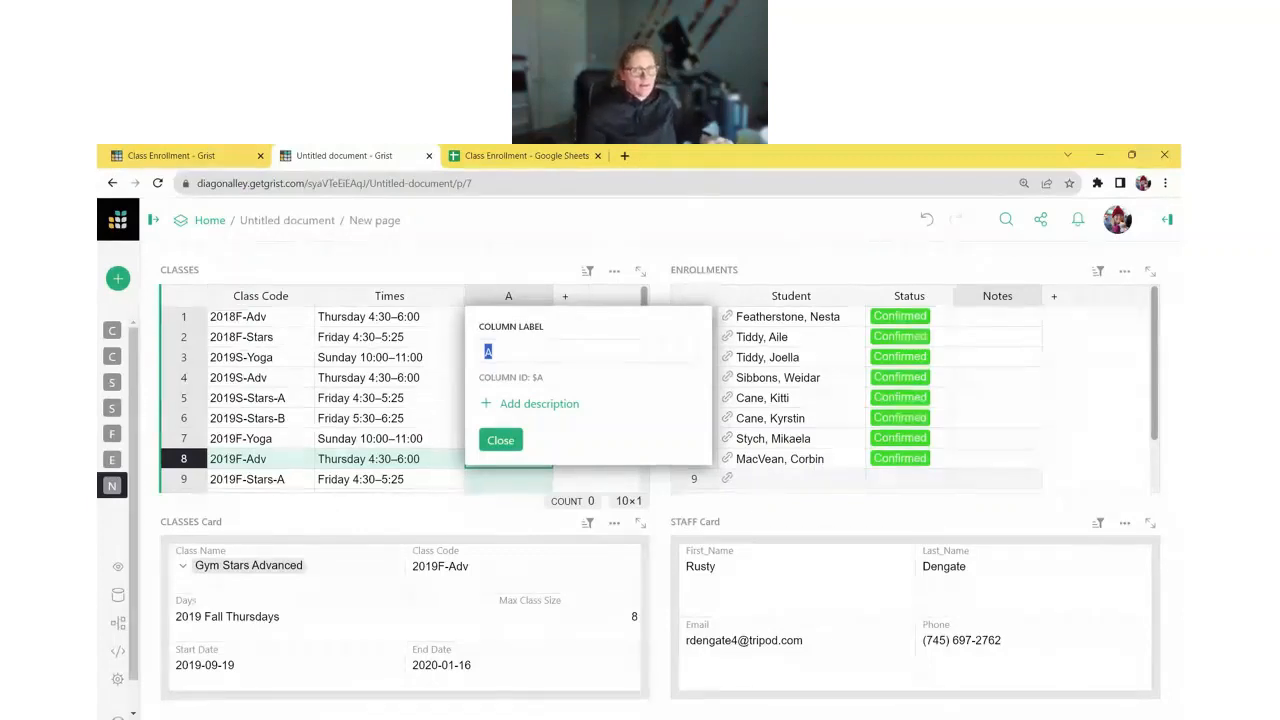
text(Count)
key(Return)
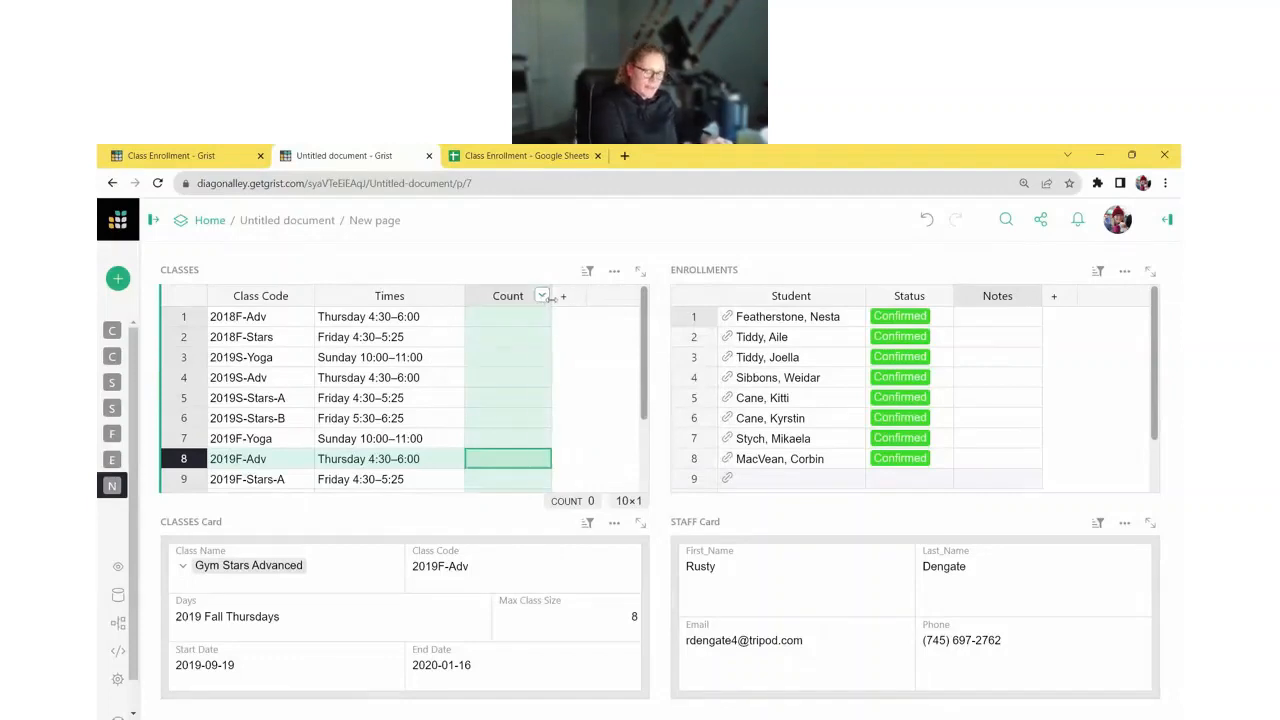
drag(552, 296, 512, 296)
click(487, 315)
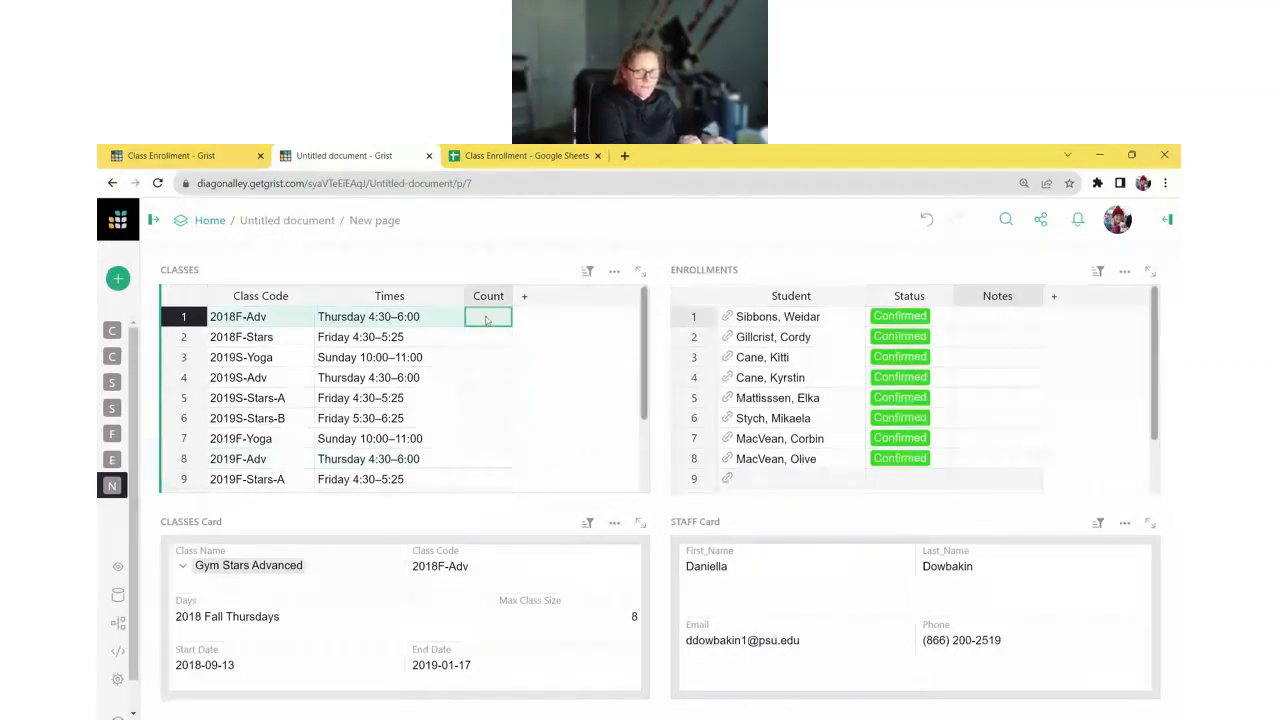
key(equal)
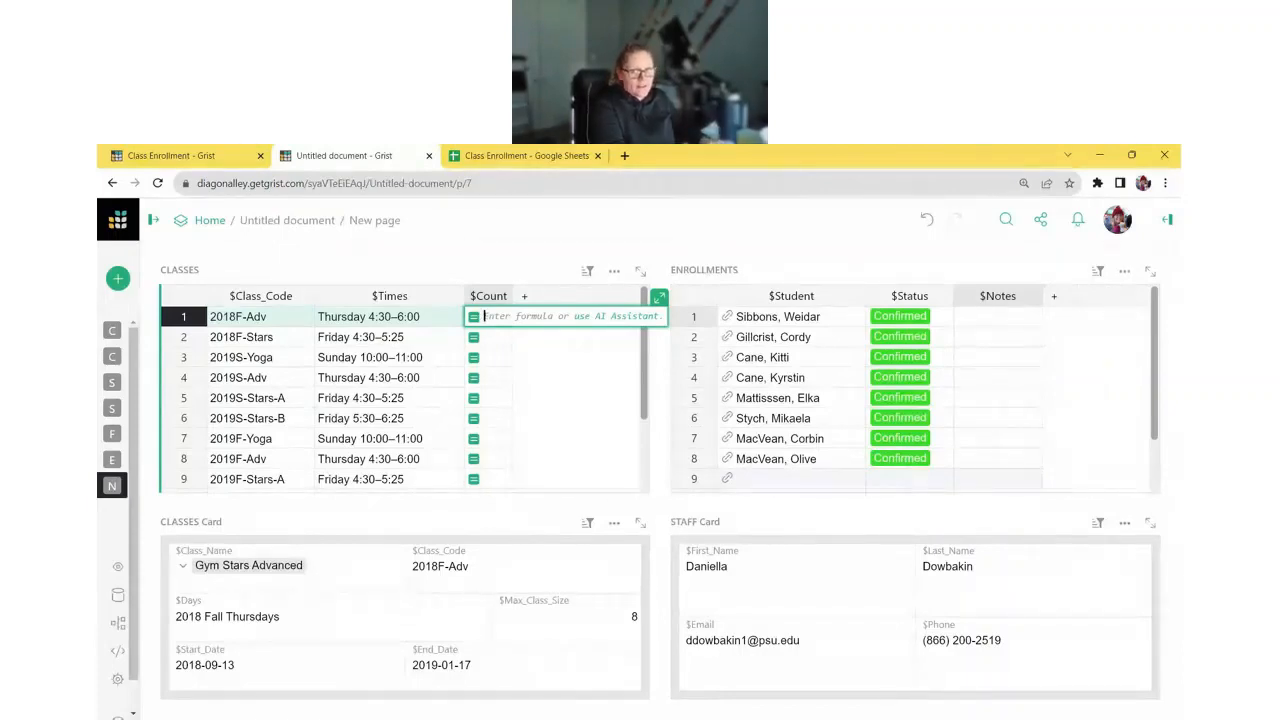
- Enter the Count formula Enrollments.lookupRecords(Class=$id, Status="Confirmed")
text(Enr)
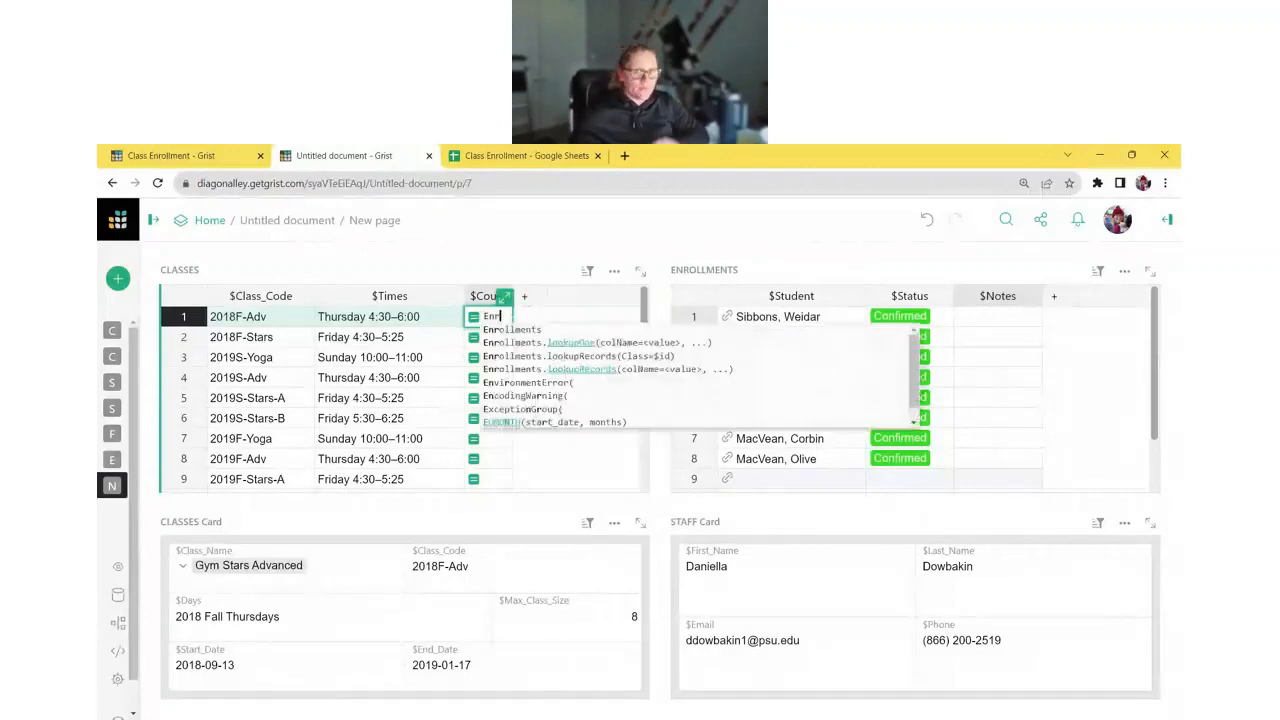
text(ollments)
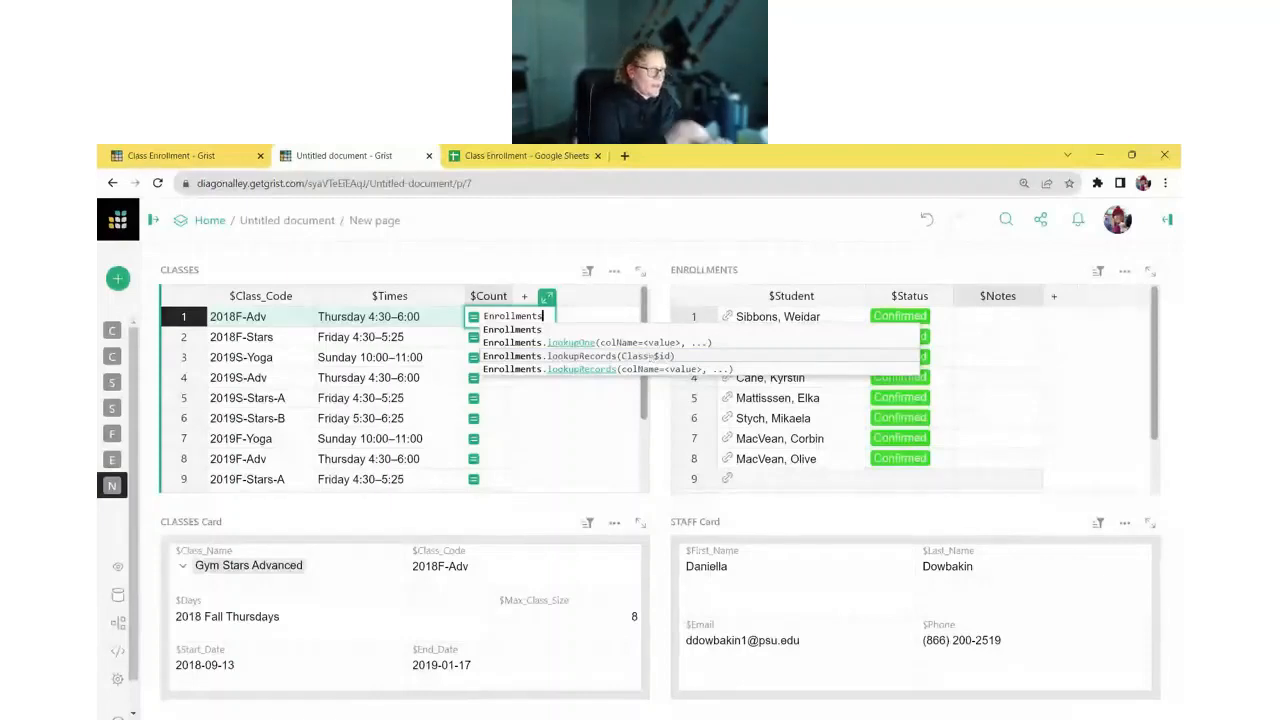
click(651, 356)
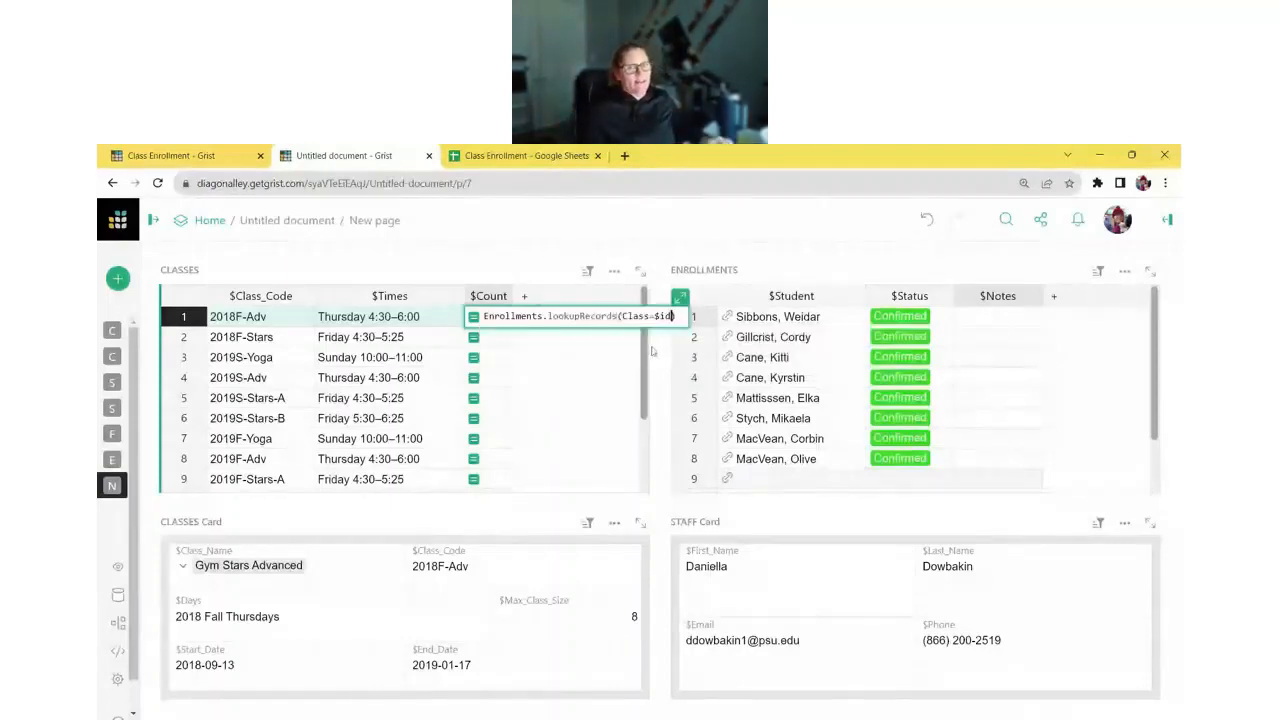
text(,)
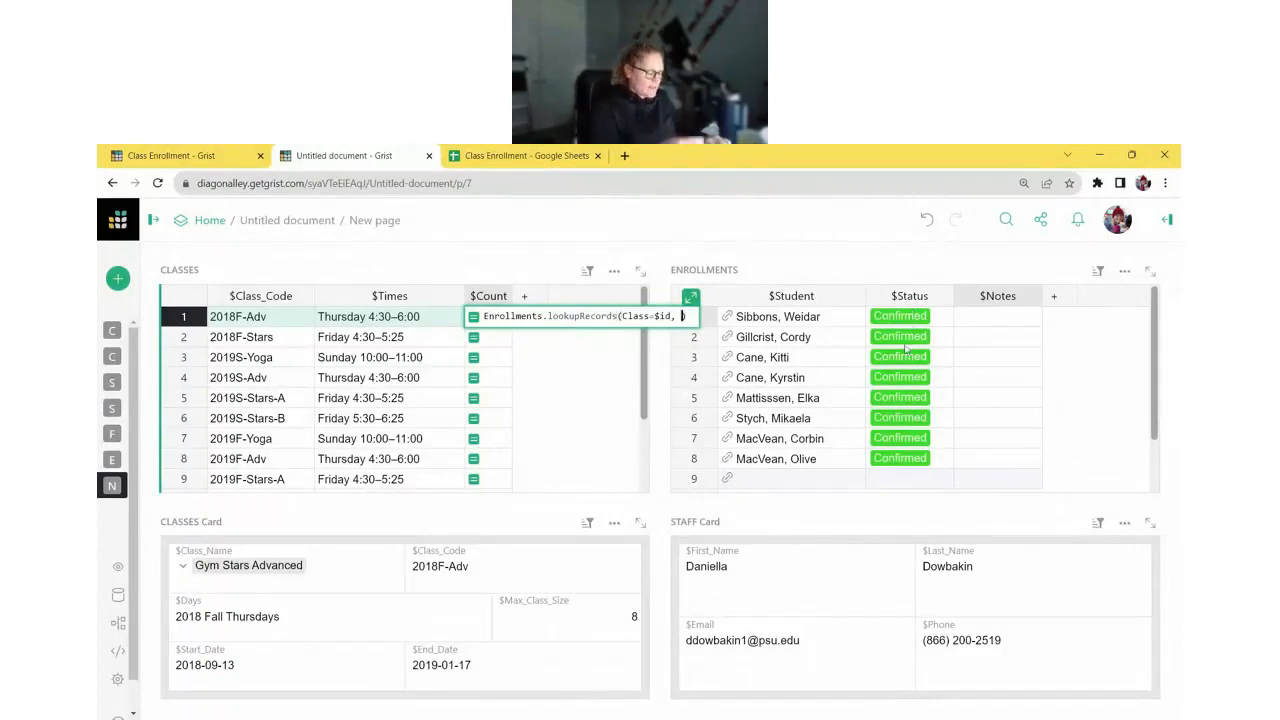
text(Status)
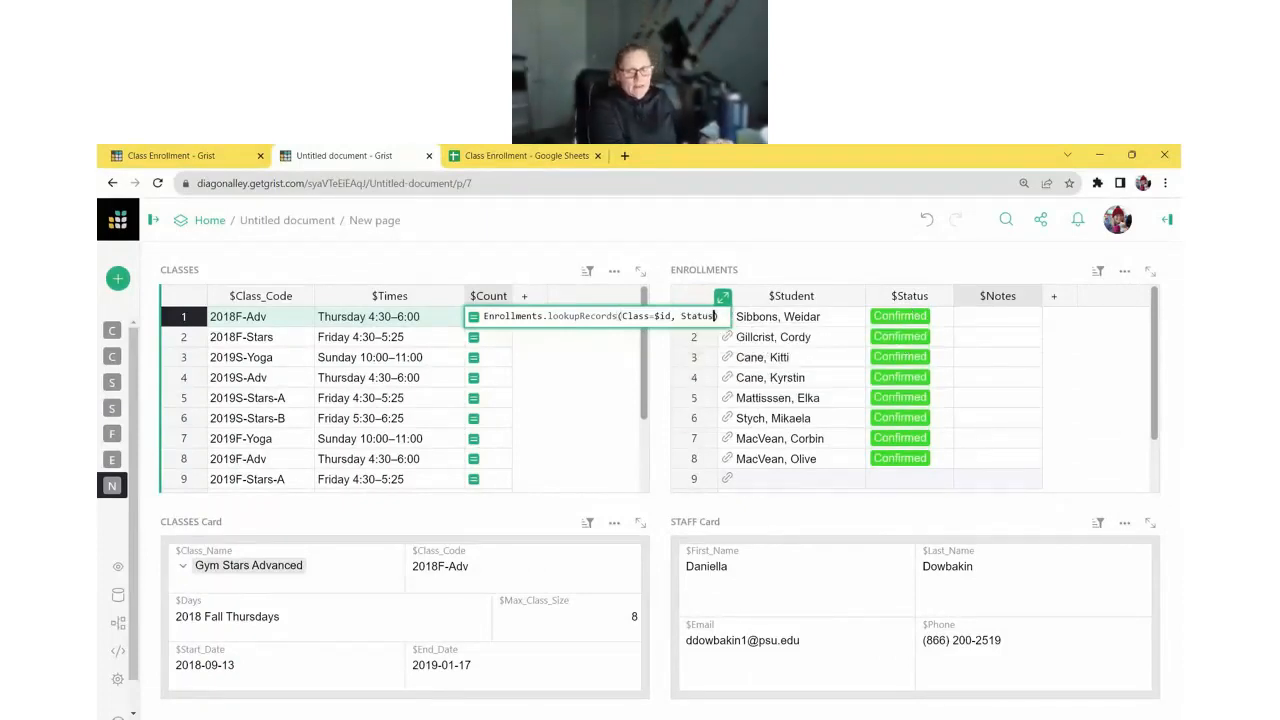
text(=)
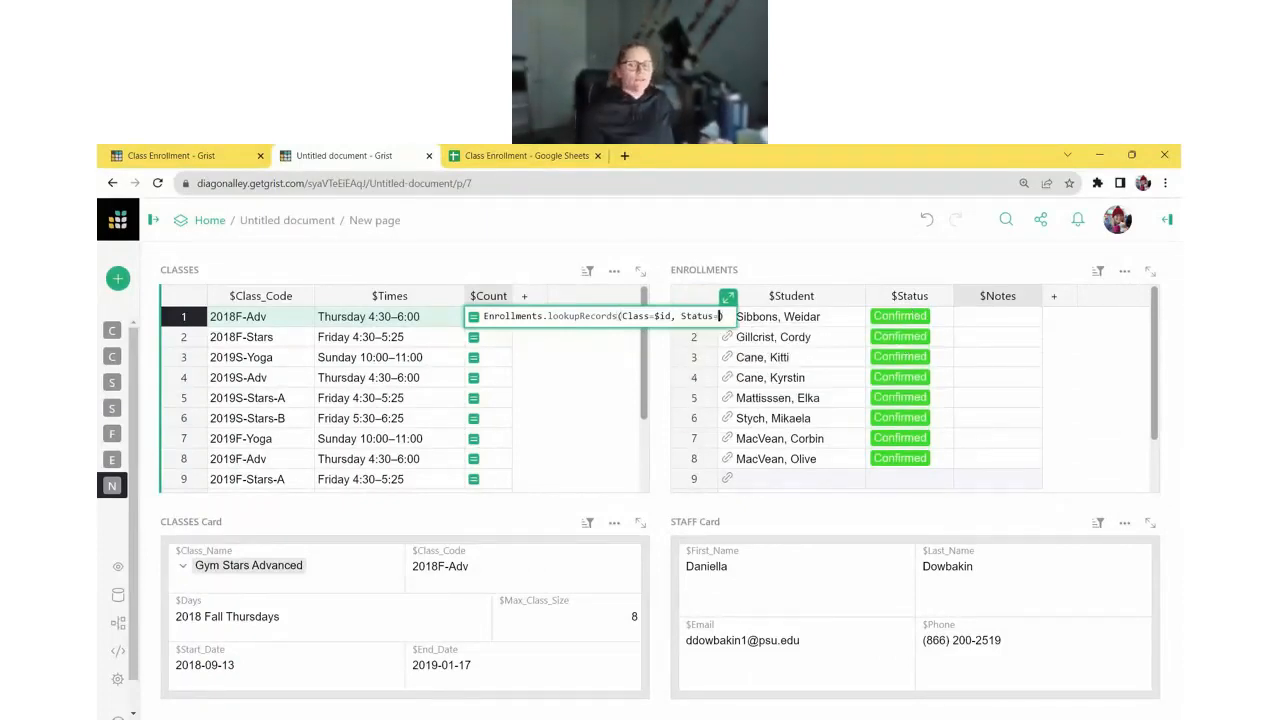
text(")
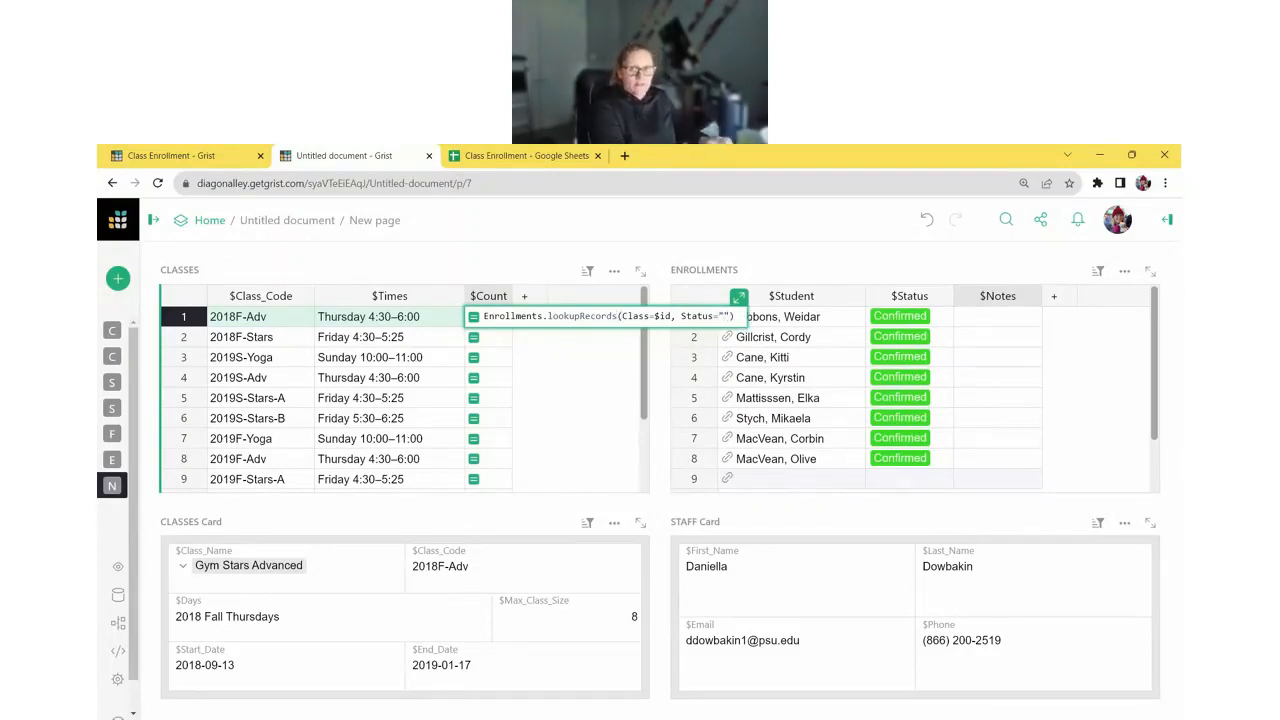
text(Confirmed)
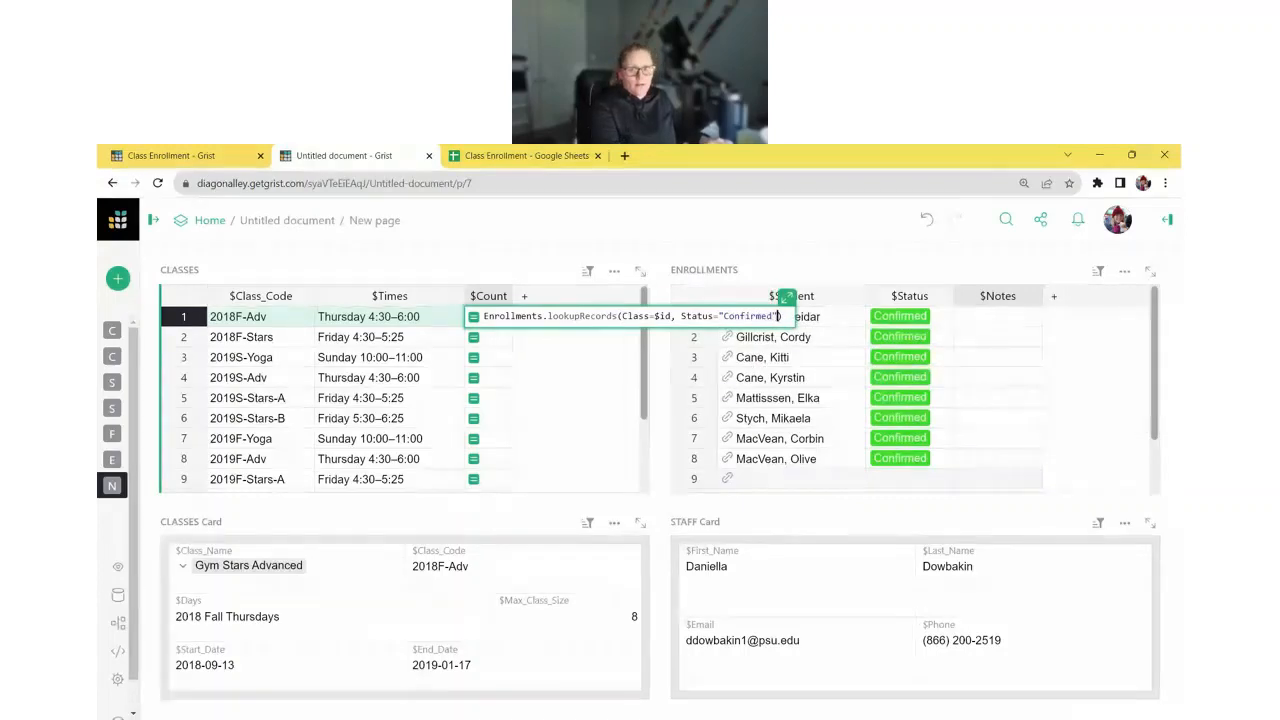
key(End)
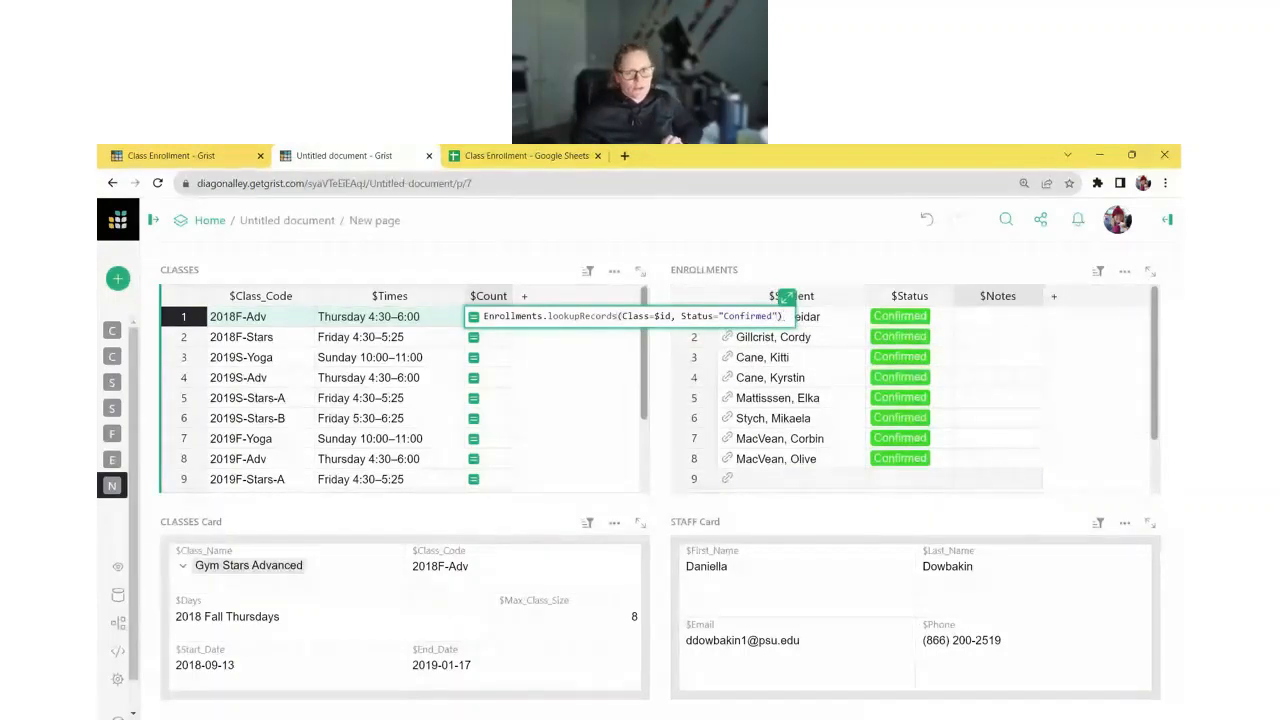
key(Return)
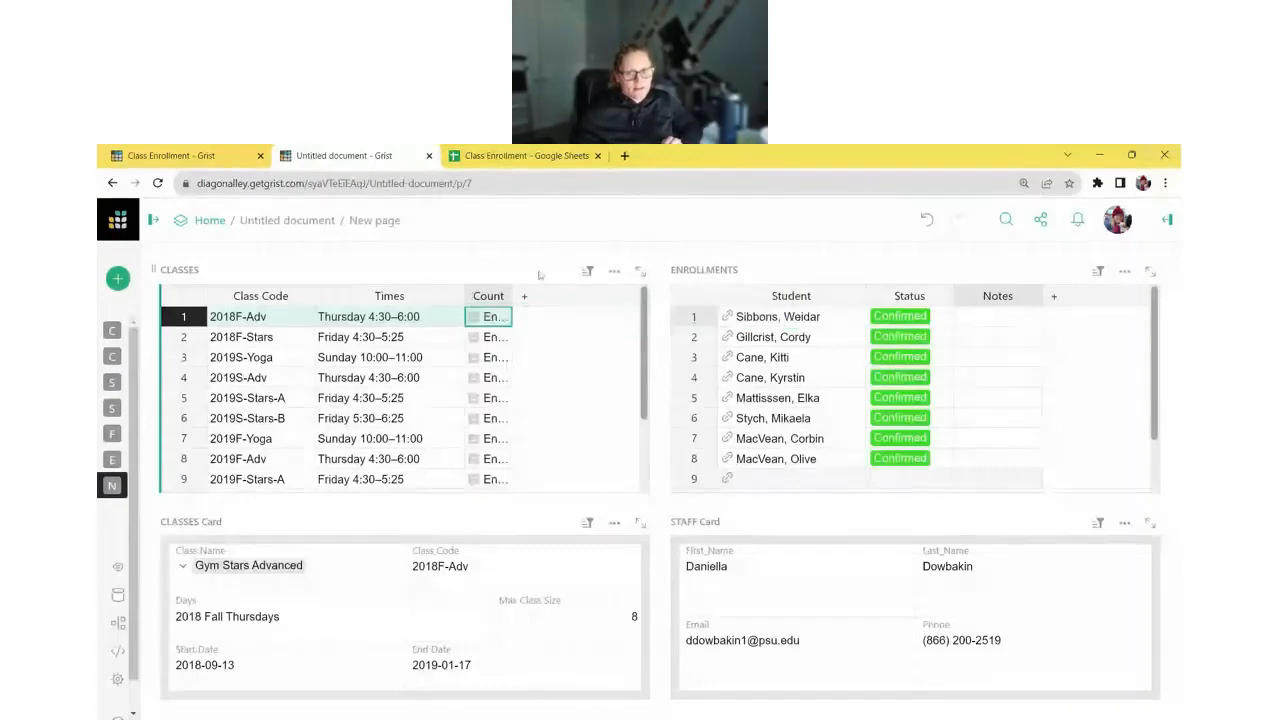
- Wrap the Count formula in len() to show each class's confirmed enrollment number, then narrow the column
drag(512, 296, 640, 296)
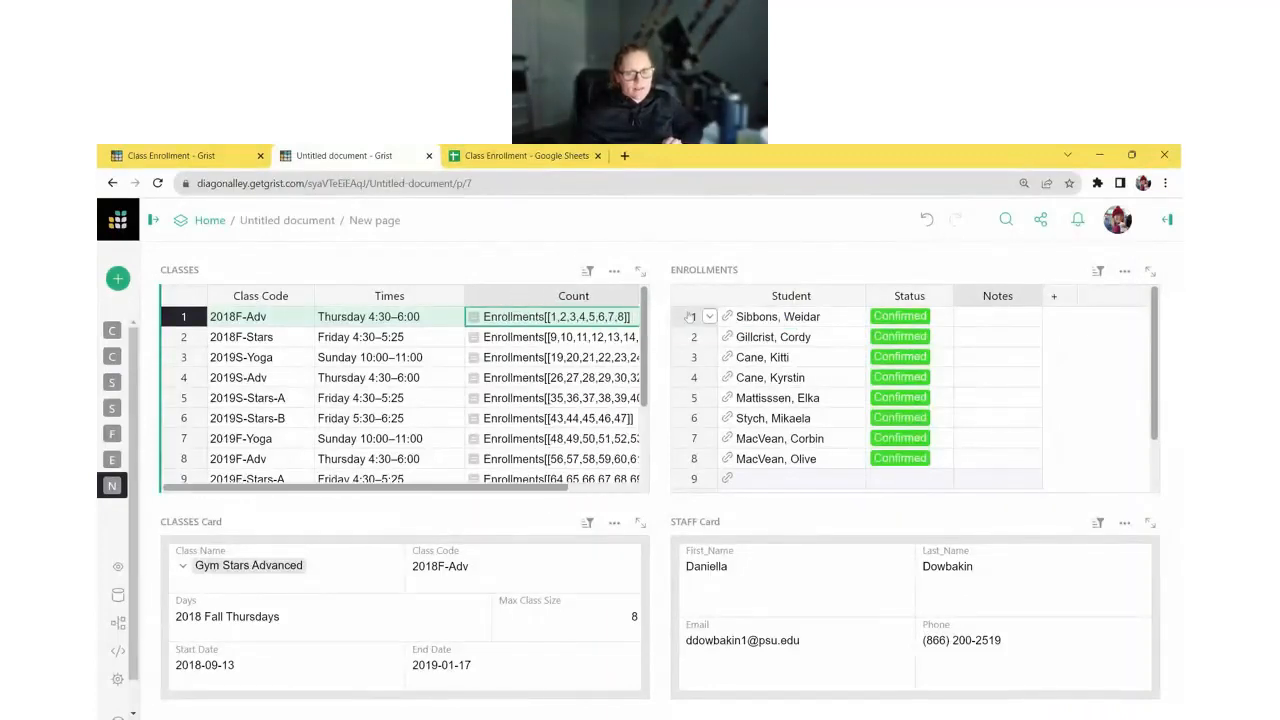
scroll(455, 322, right, 2)
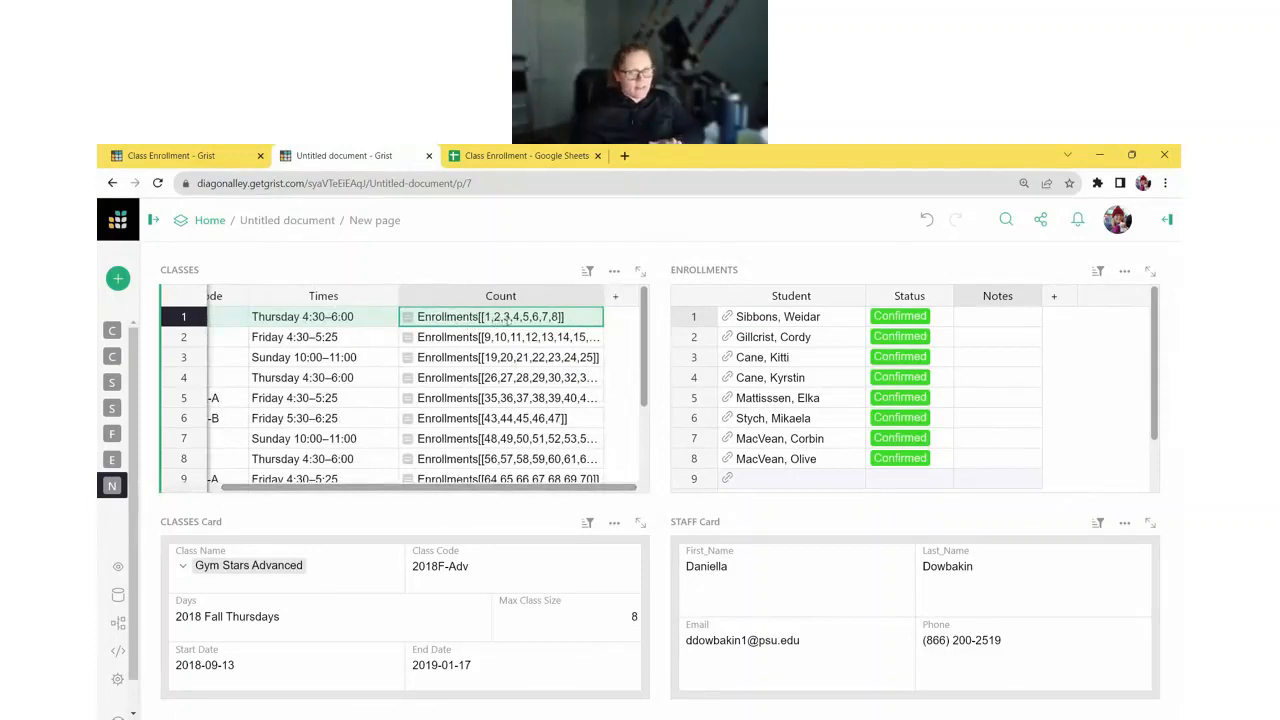
double_click(544, 321)
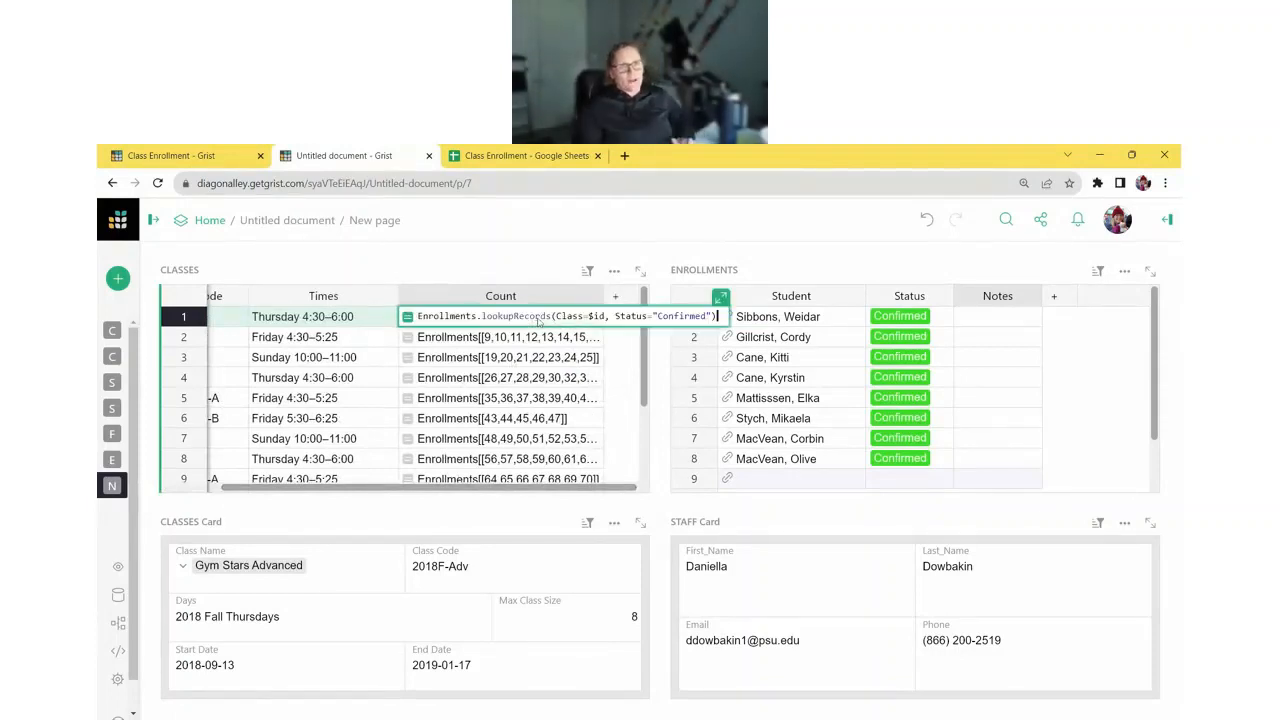
click(418, 316)
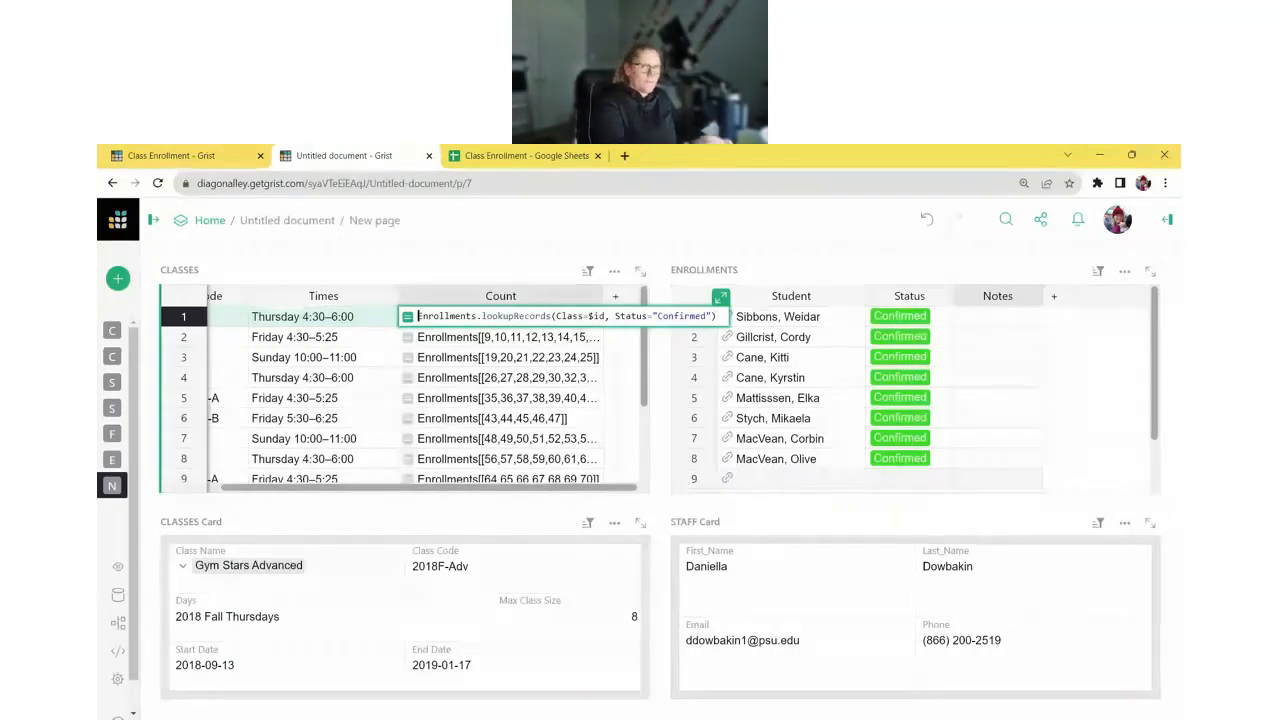
text(len()
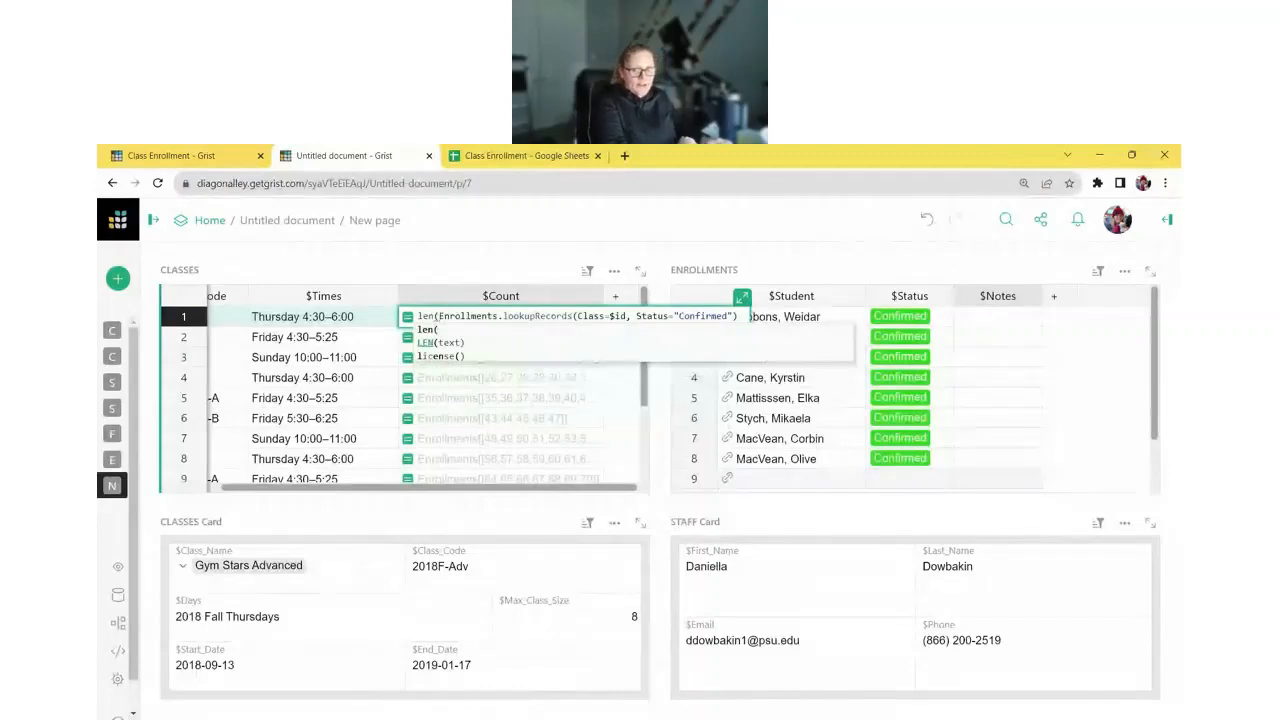
key(End)
text())
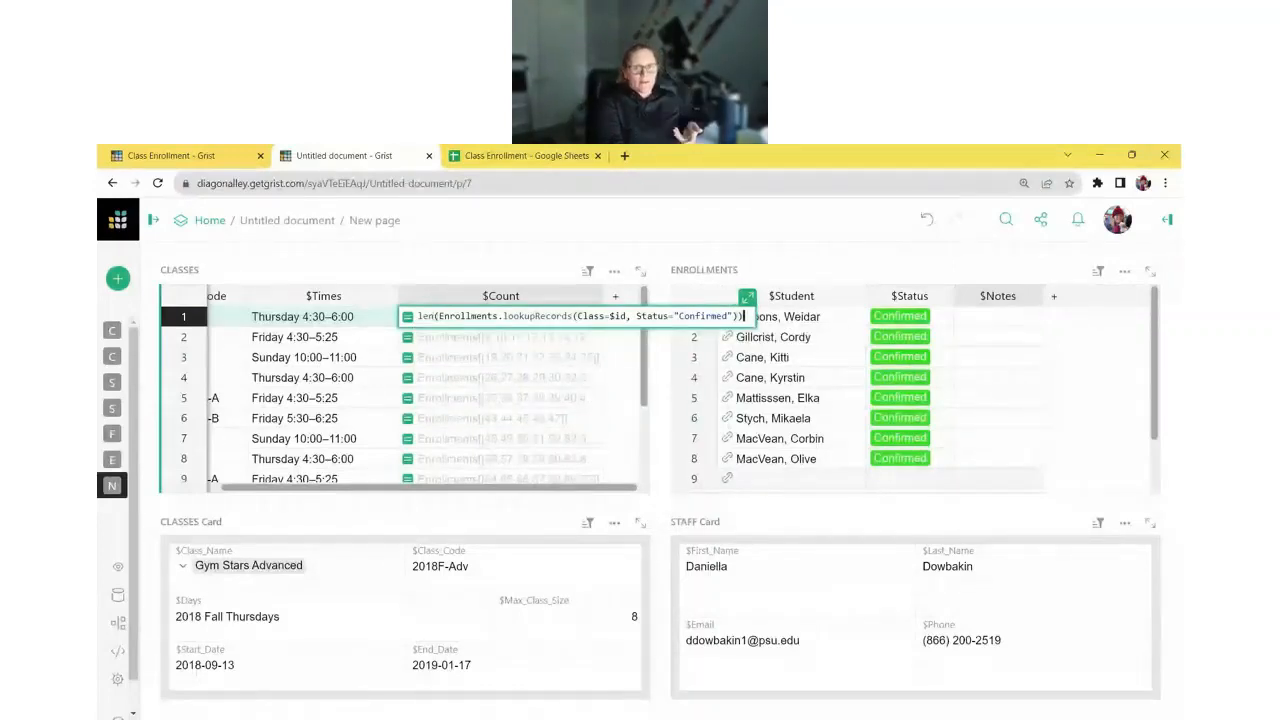
key(Return)
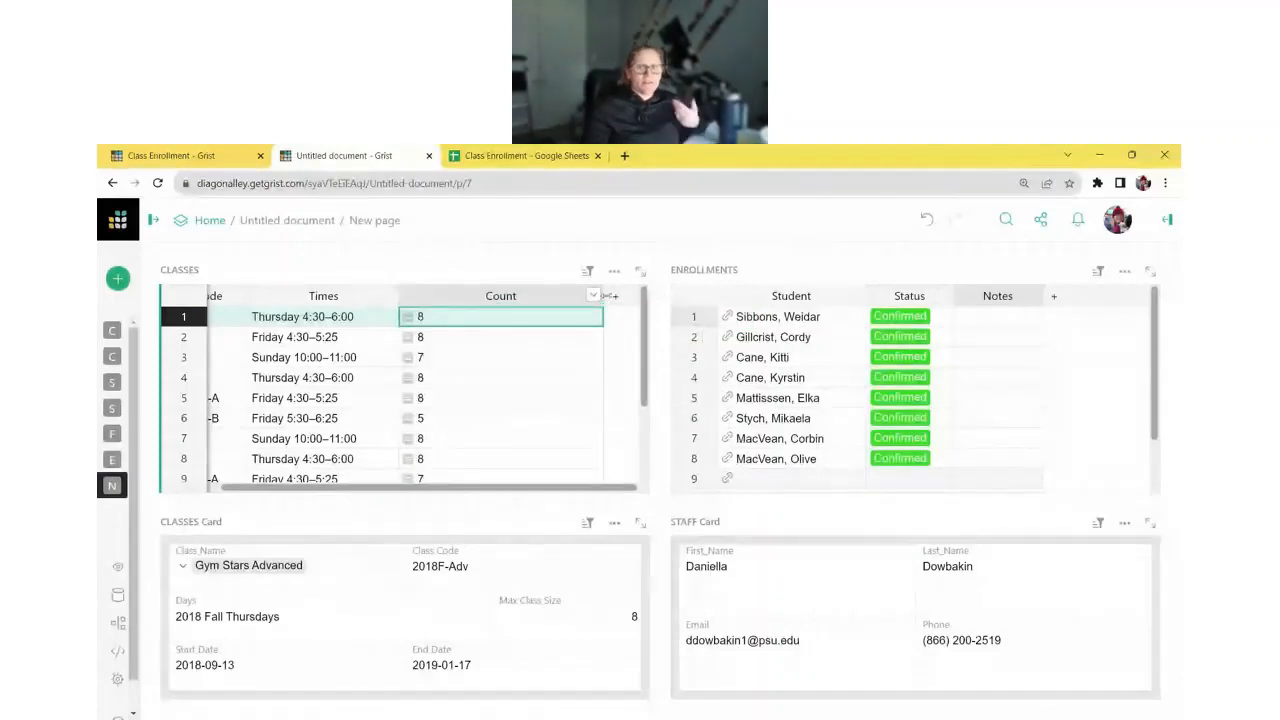
drag(603, 296, 448, 327)
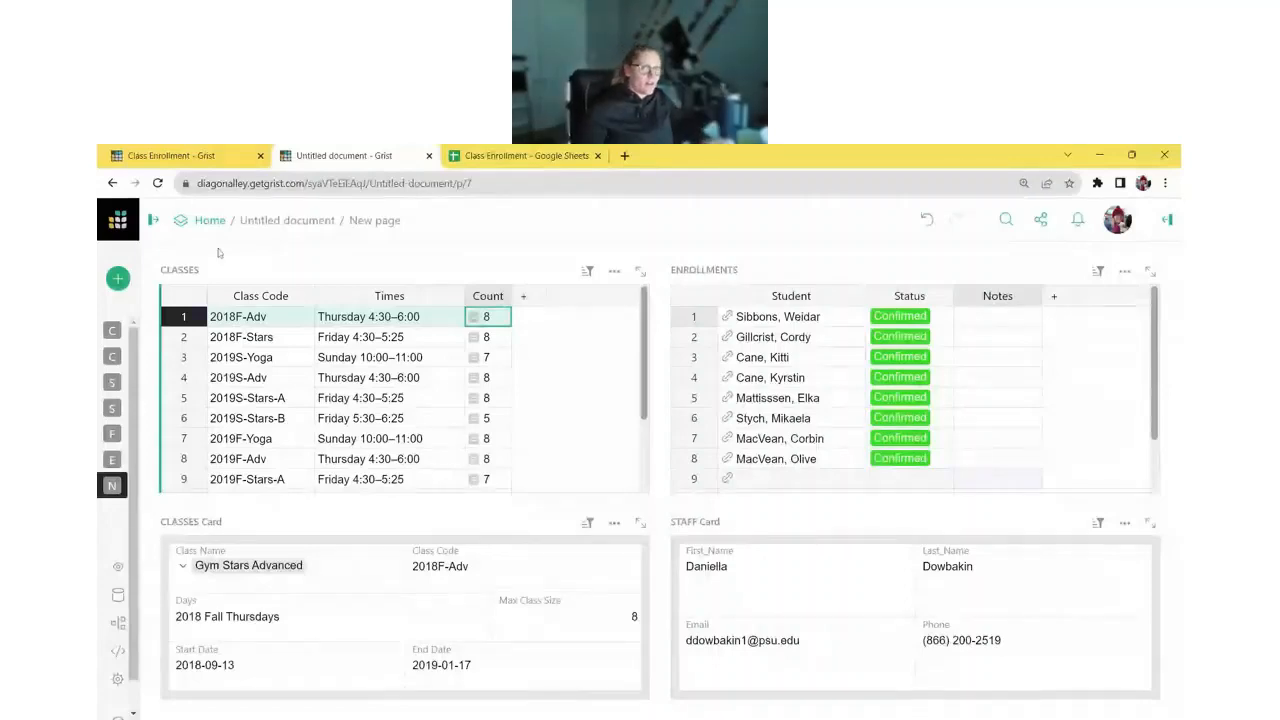
- Add a Spots Left column to the Classes table and start its formula
click(524, 297)
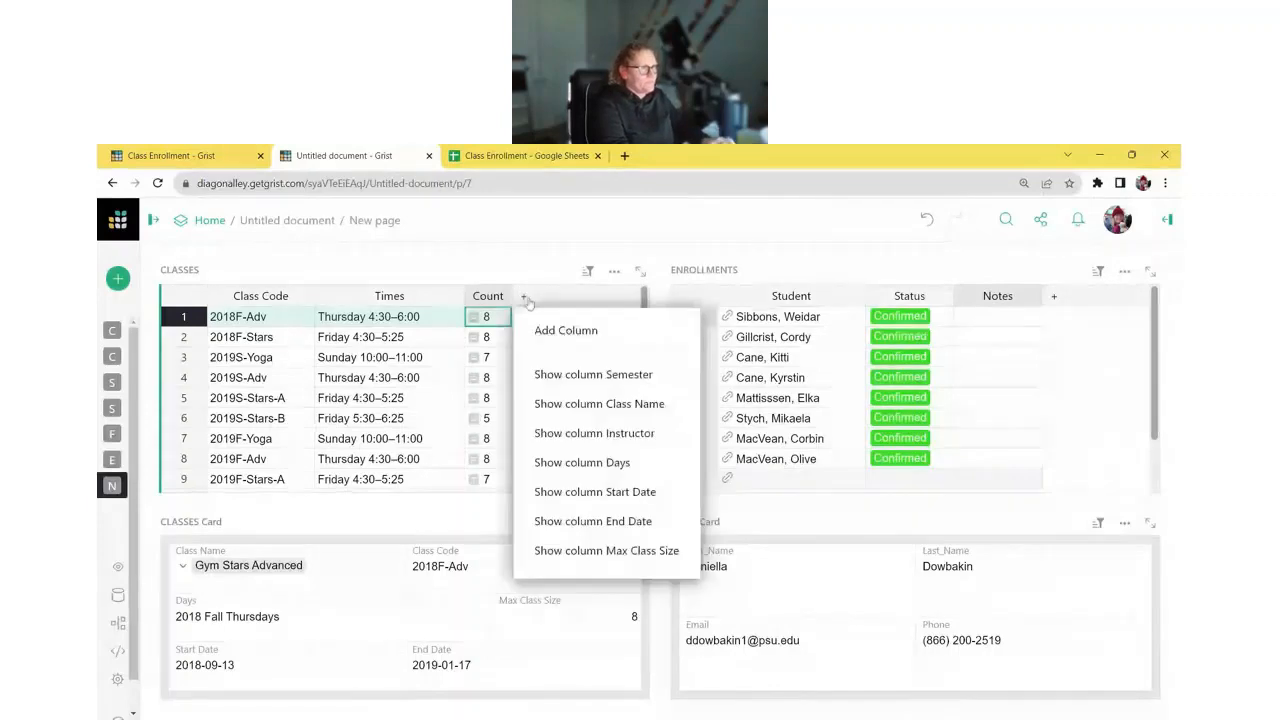
click(536, 330)
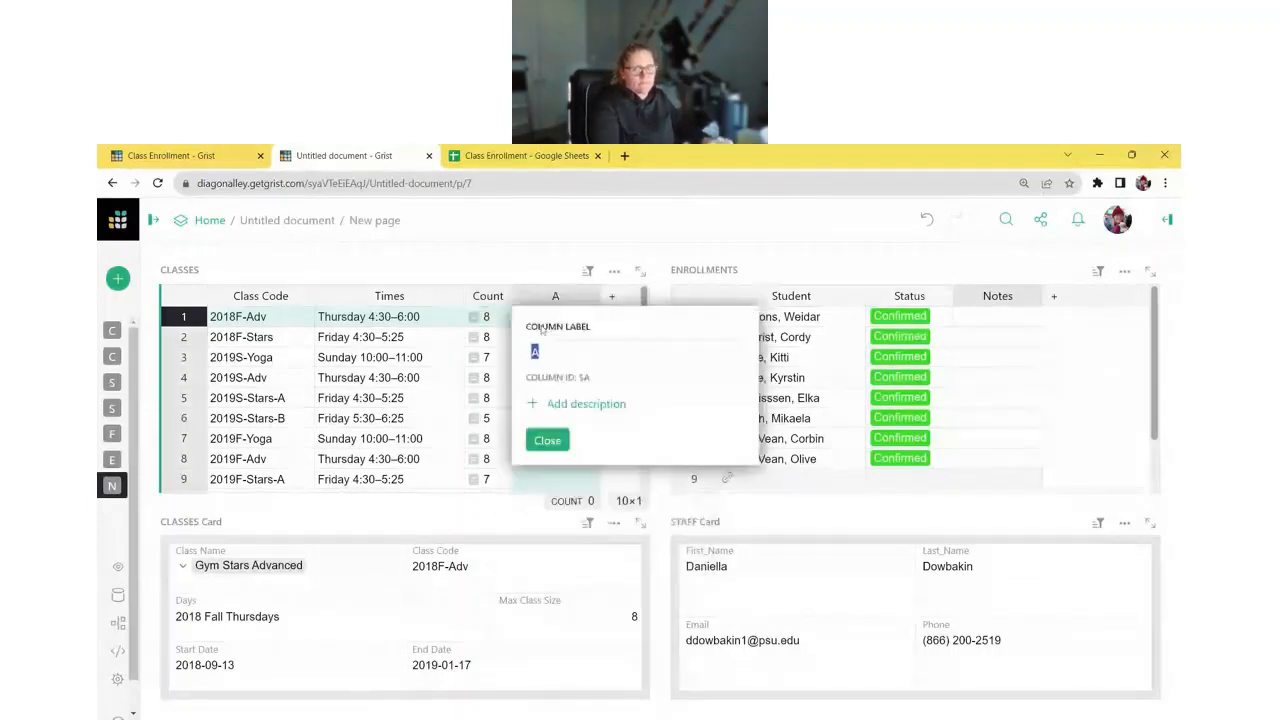
text(Spots Left)
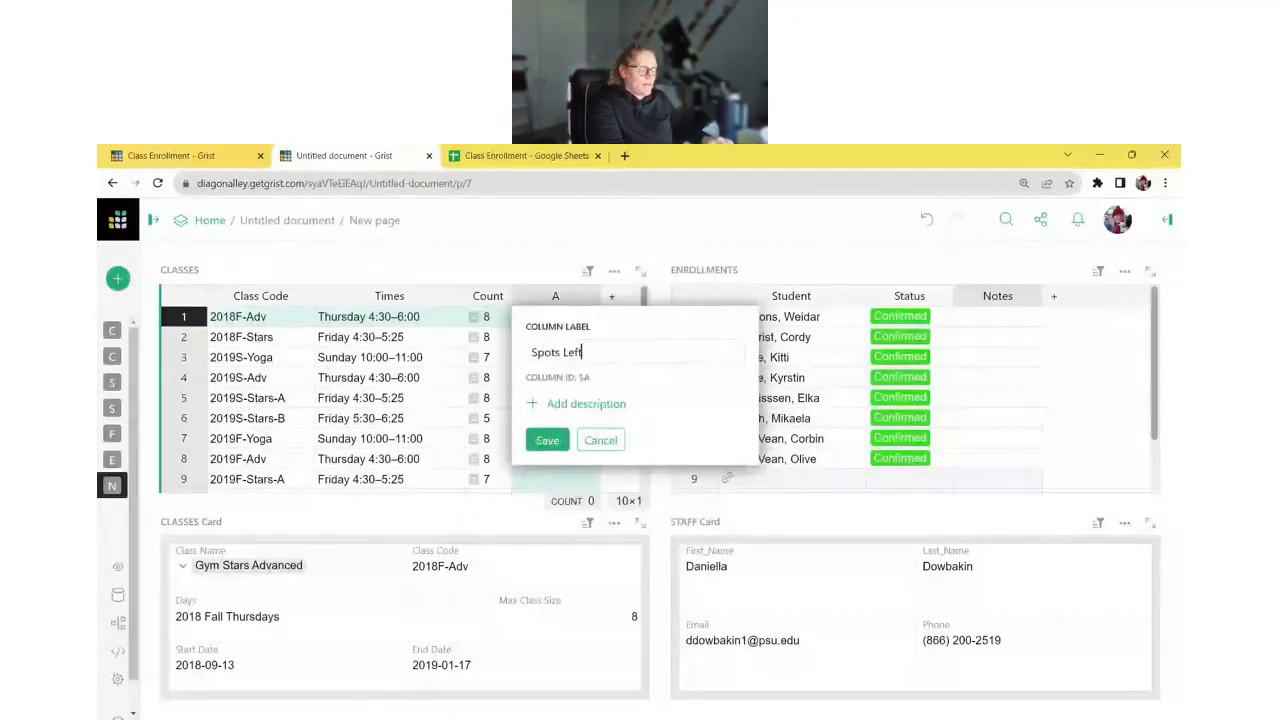
key(Return)
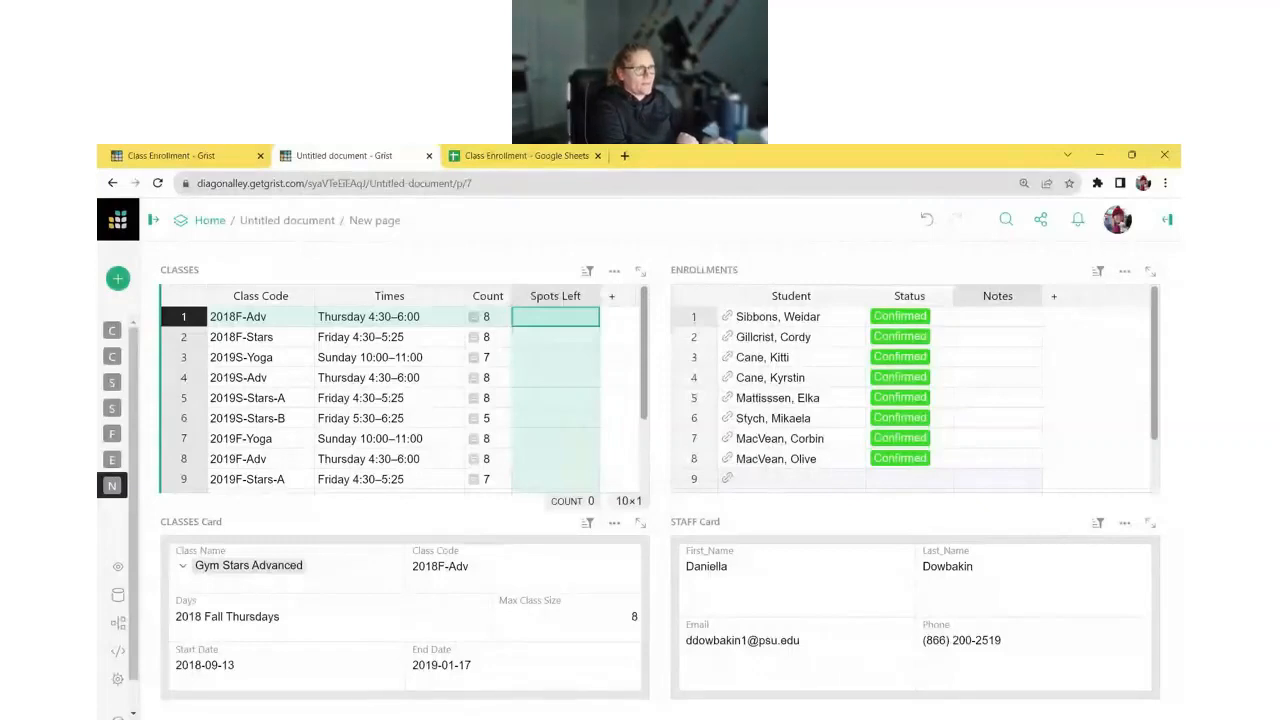
key(equal)
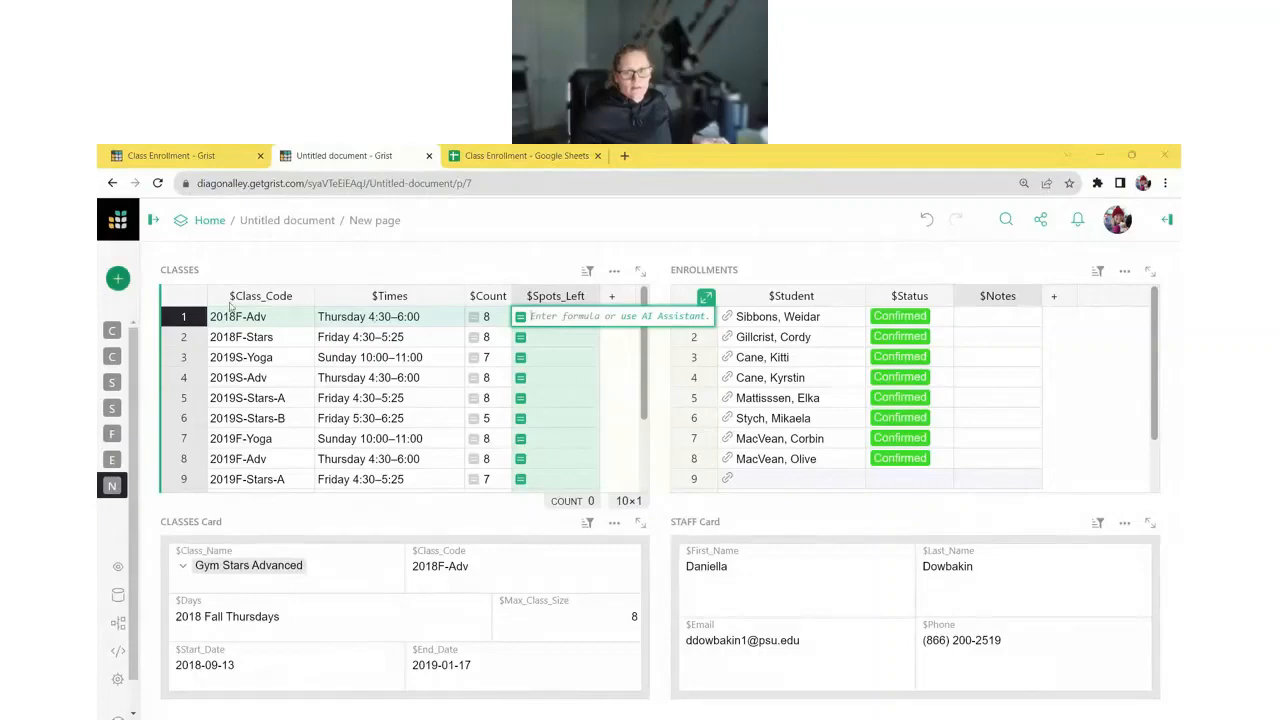
- Enter max($Max_Class_Size - $Count, 0) or "Full" as the Spots Left formula
text(max($Max_Class_Size - $Count, 0) or "Full")
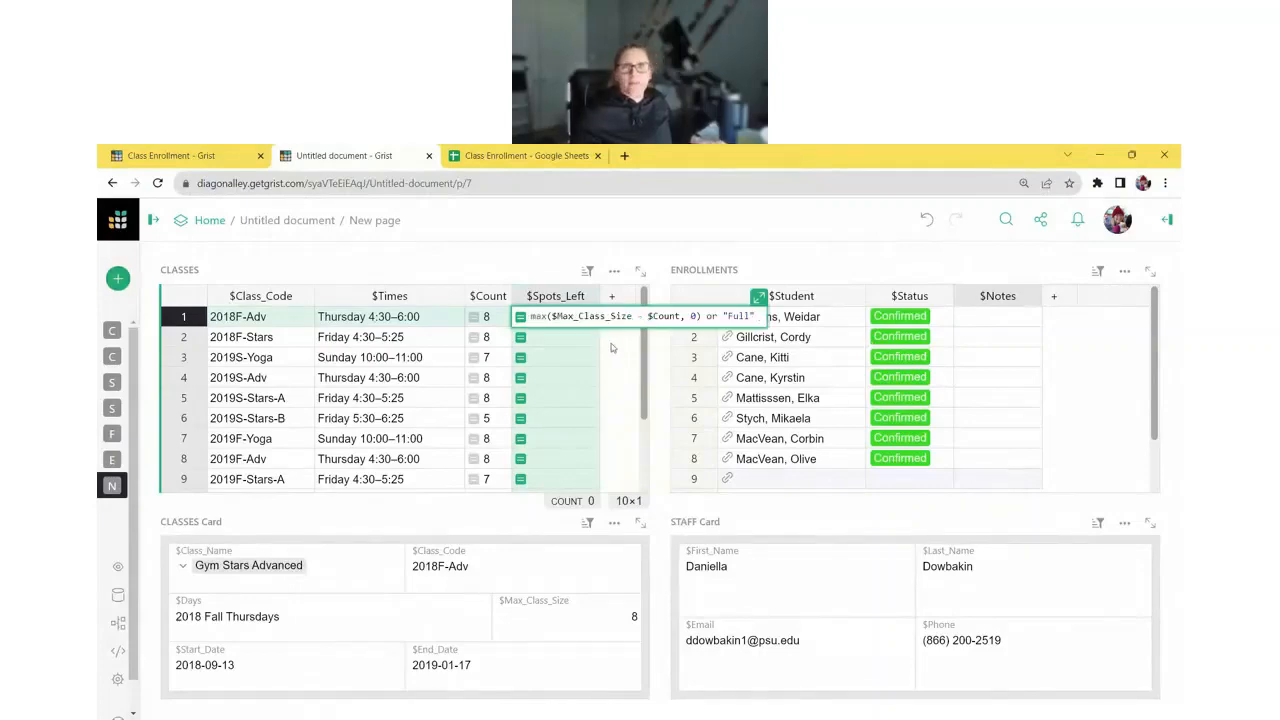
key(ctrl+plus)
key(ctrl+plus)
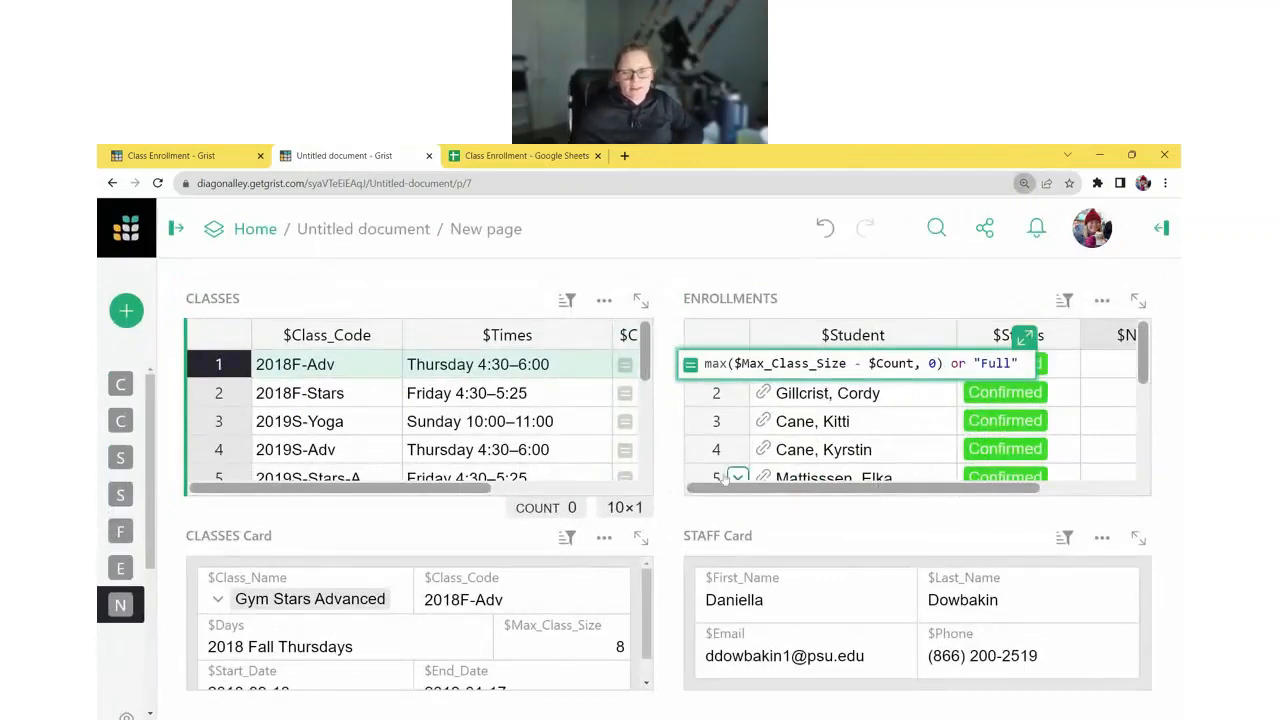
click(706, 364)
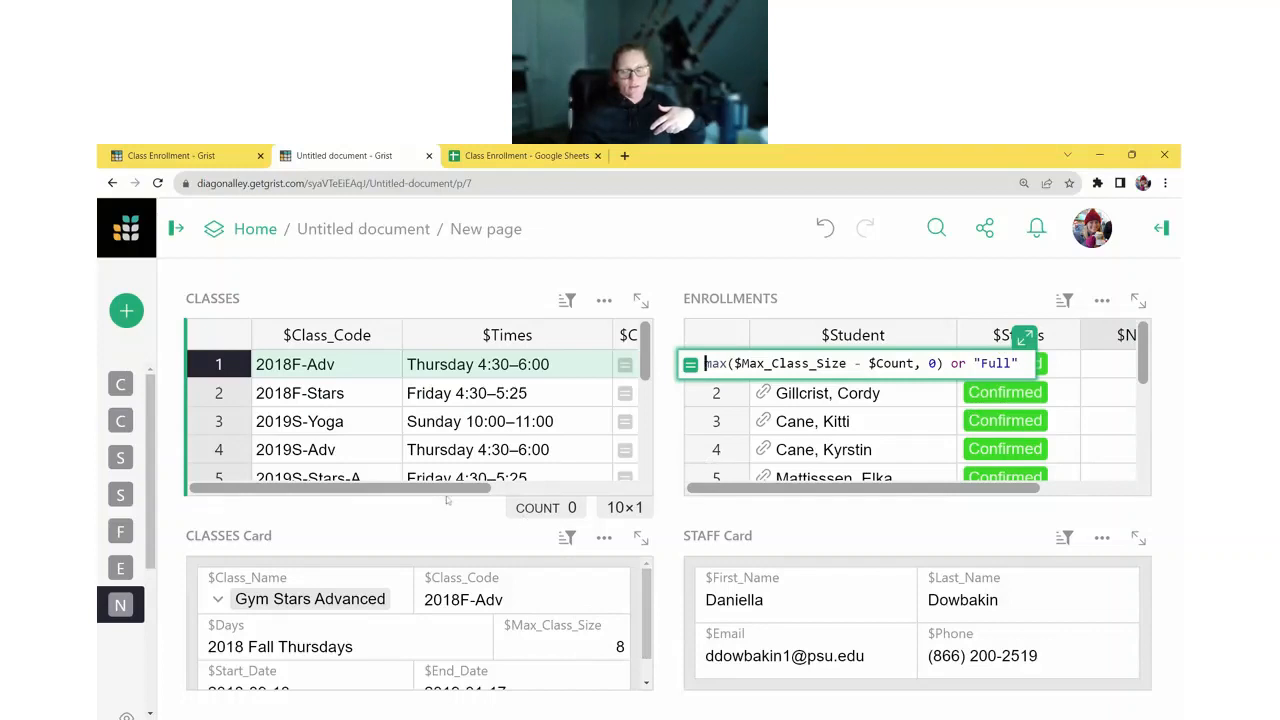
drag(448, 488, 523, 488)
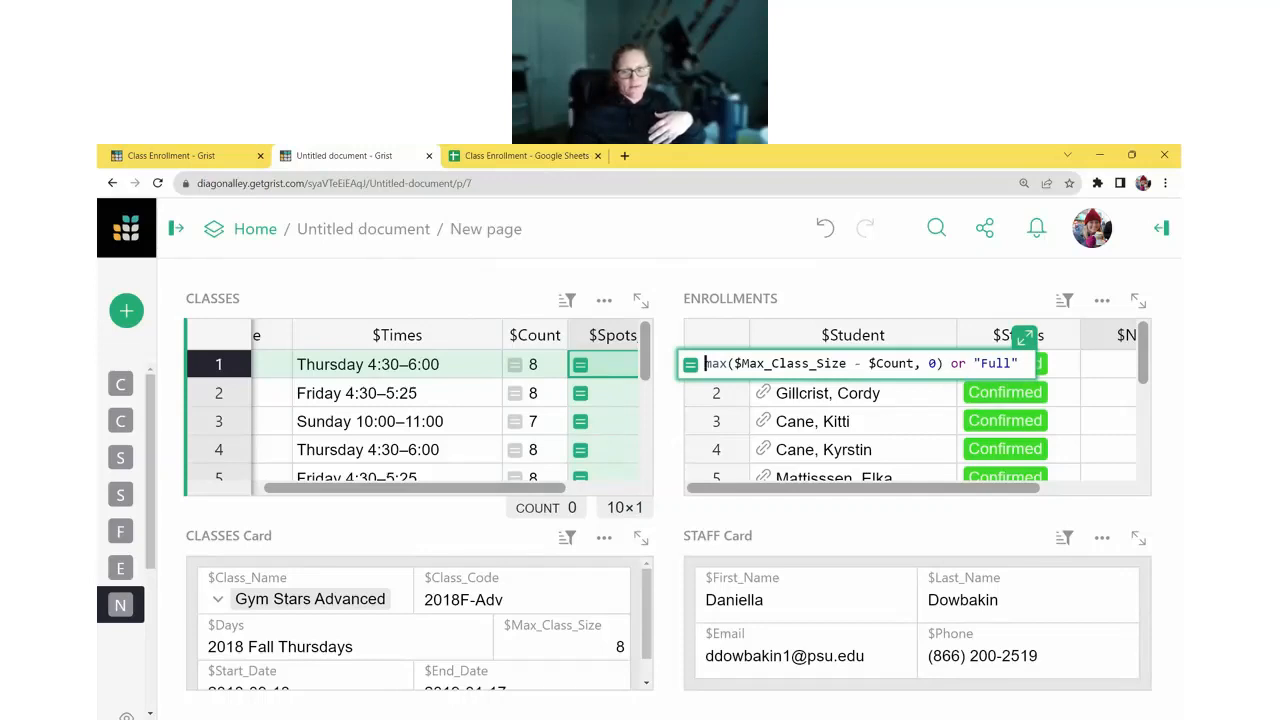
drag(913, 363, 735, 363)
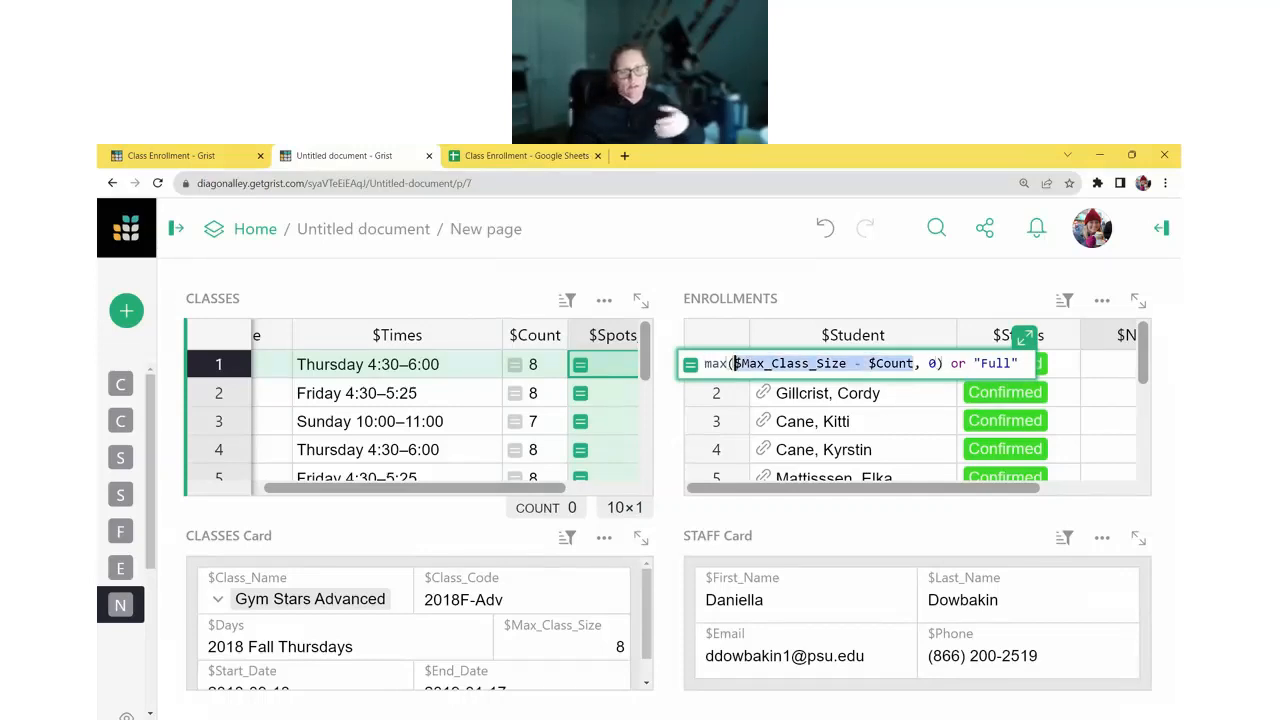
double_click(931, 363)
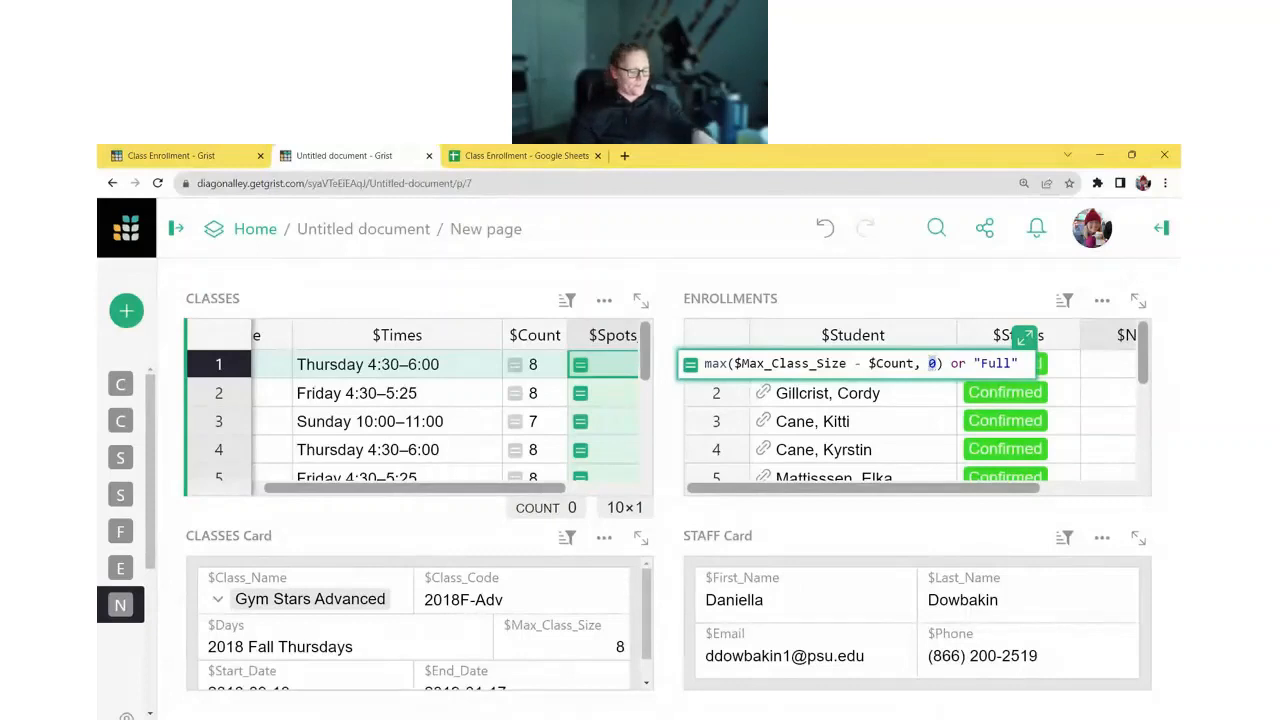
double_click(996, 363)
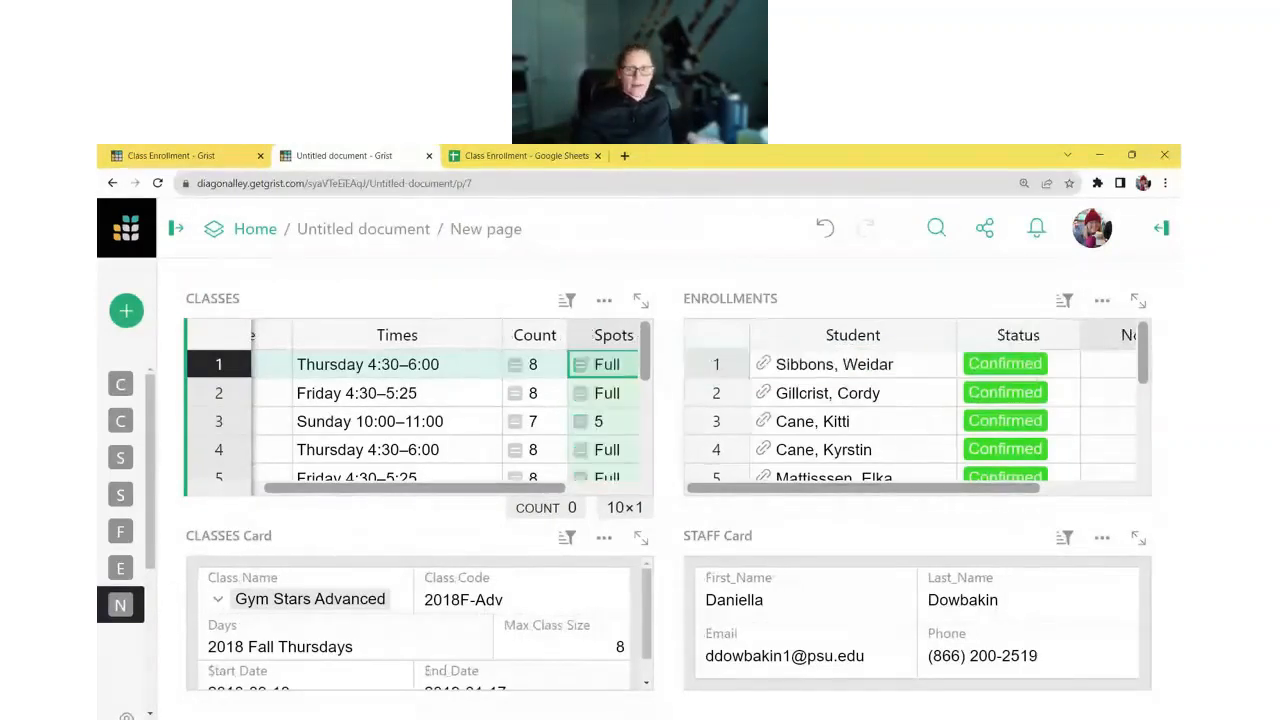
key(Return)
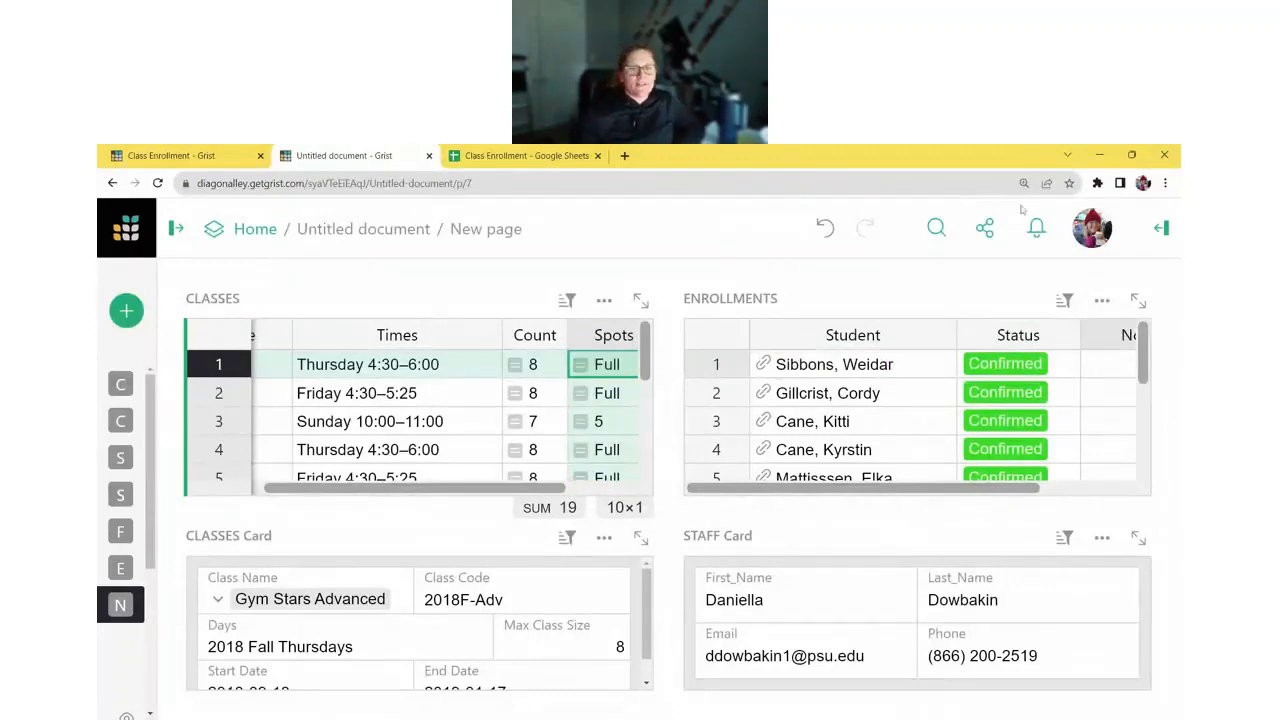
- Check Spots Left for 2018F-Stars, 2018F-Adv, 2019F-Stars-A and 2019F-Stars-B, then expand the page list
key(ctrl+minus)
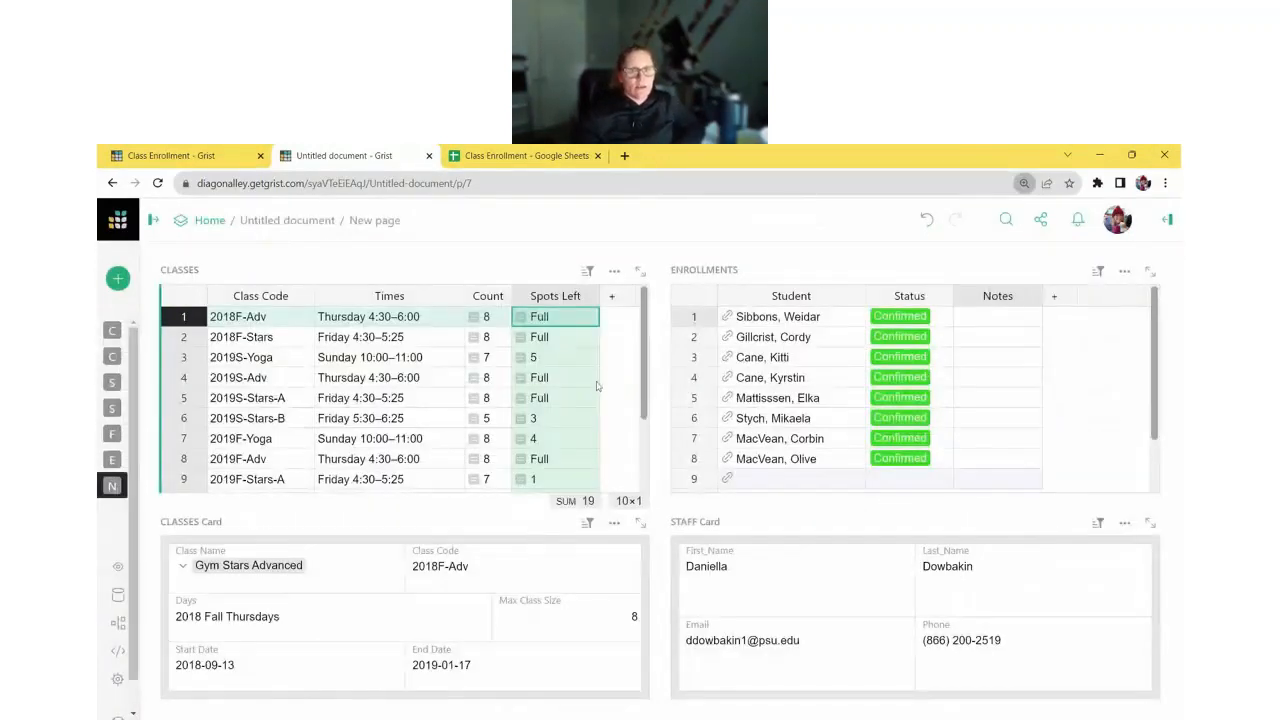
click(540, 337)
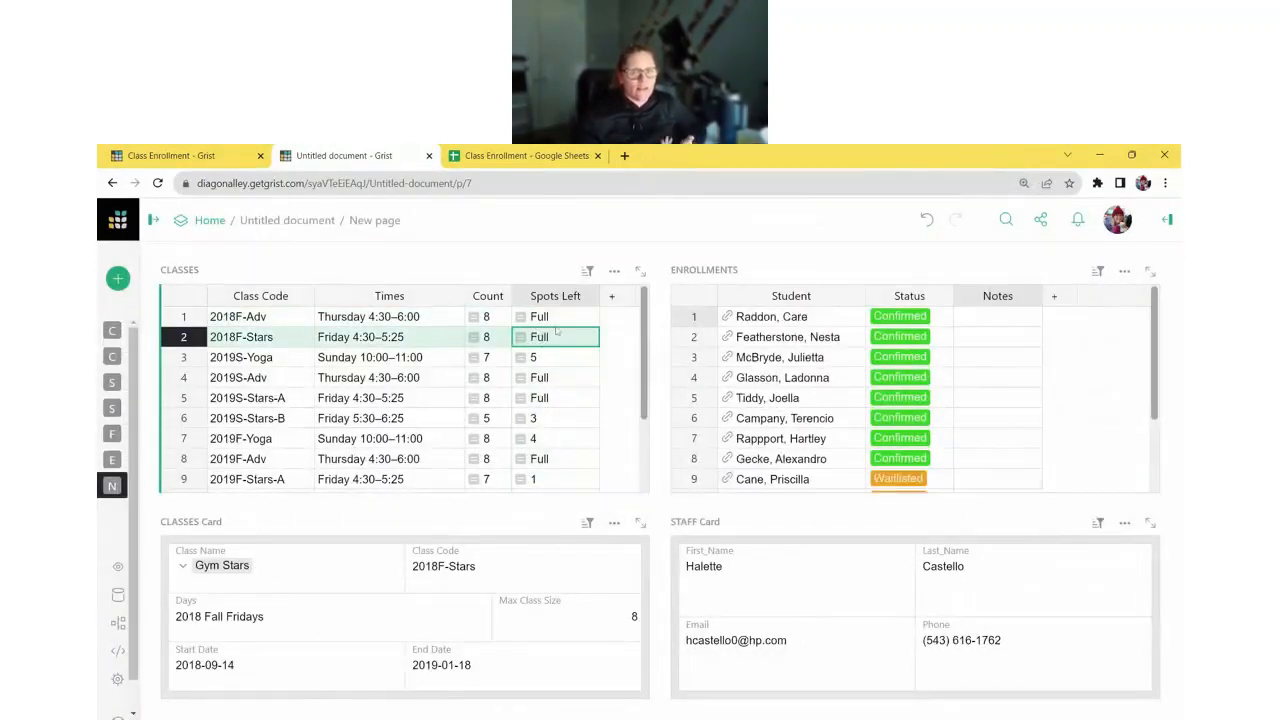
click(557, 322)
scroll(552, 360, down, 2)
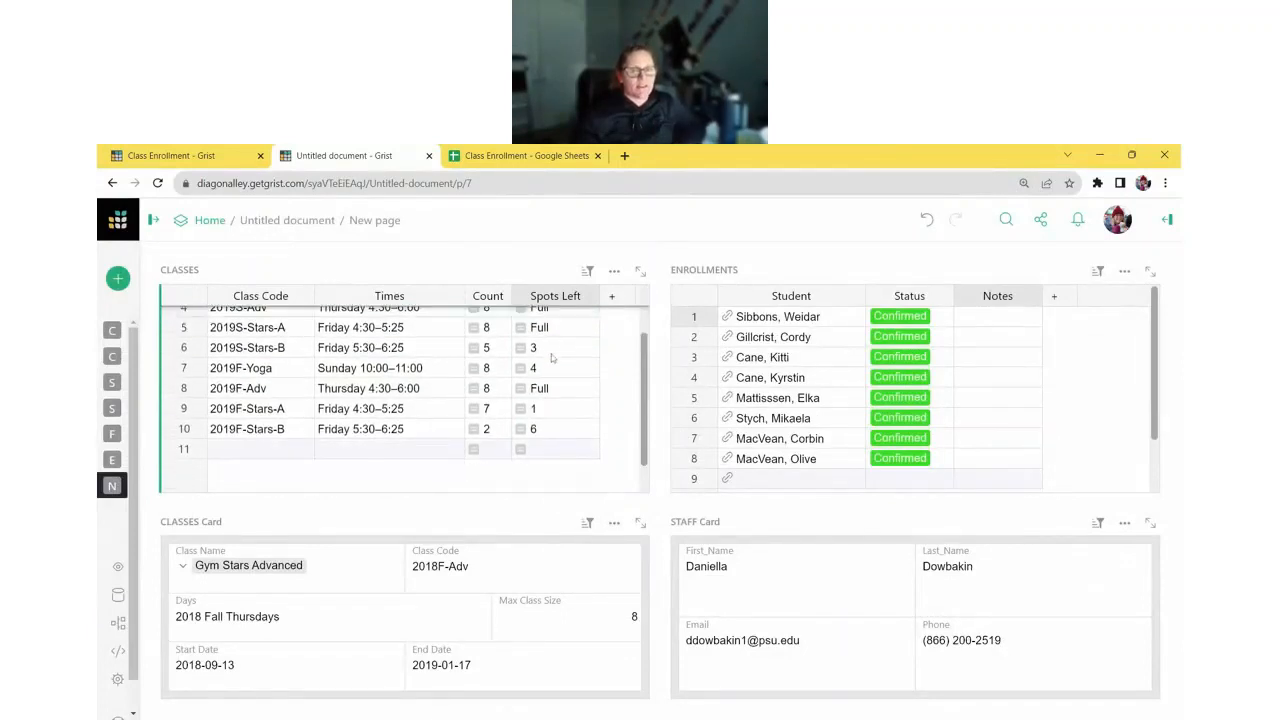
scroll(571, 380, up, 2)
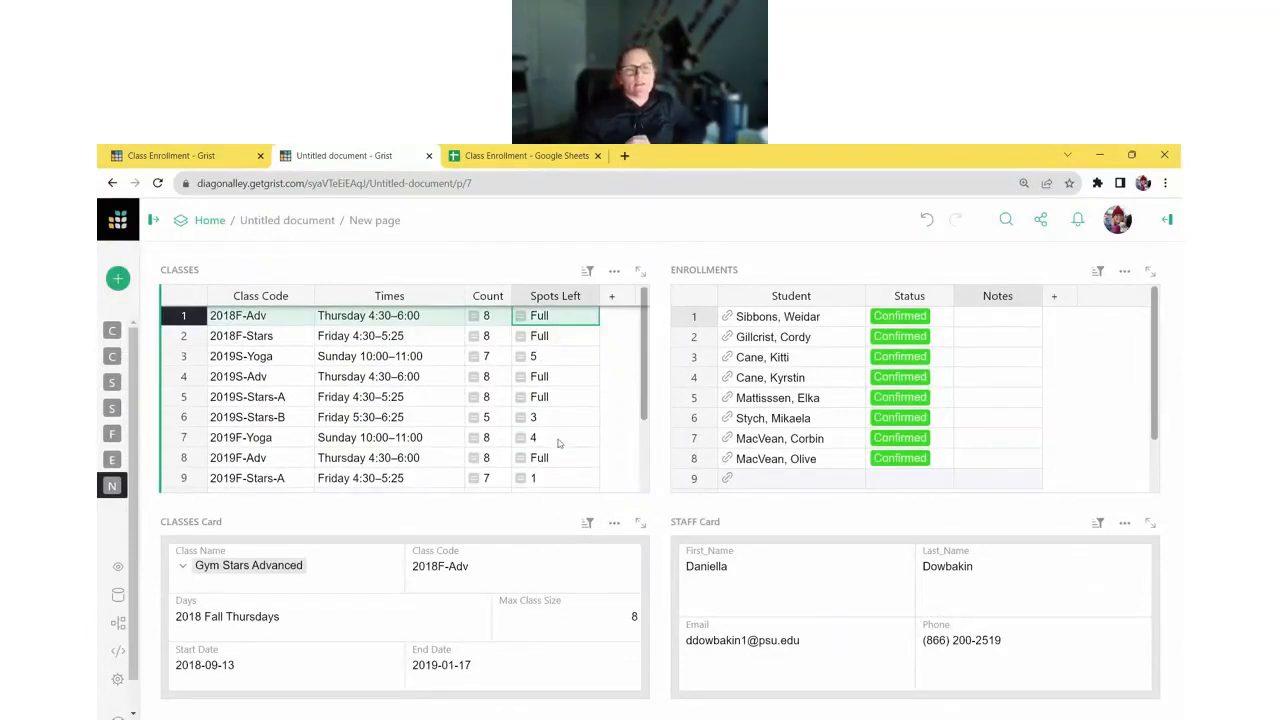
scroll(558, 440, down, 2)
click(252, 408)
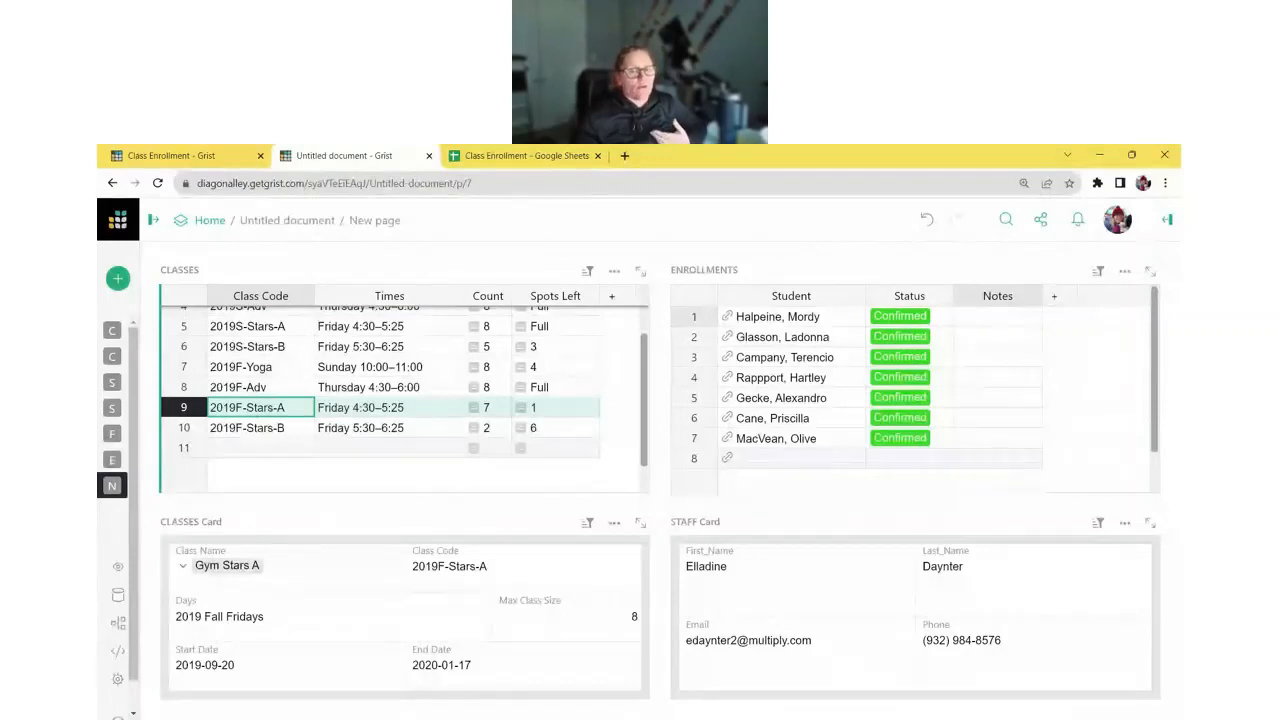
click(566, 410)
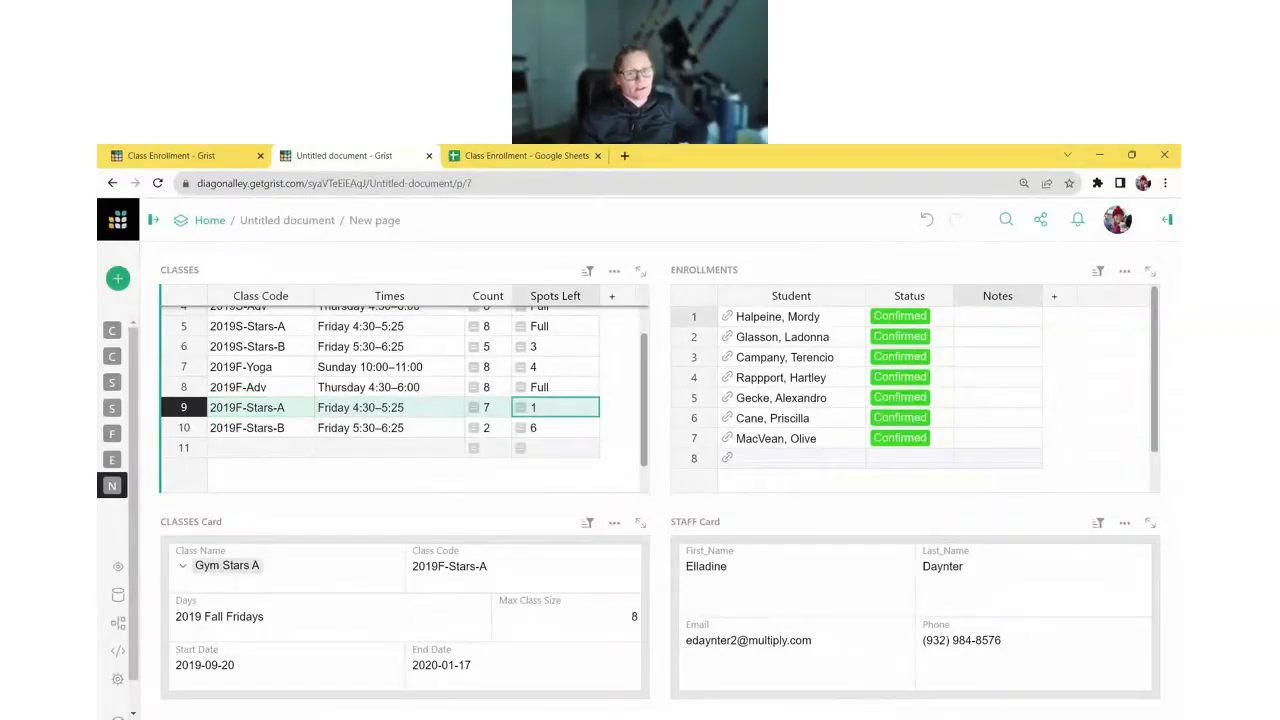
click(558, 428)
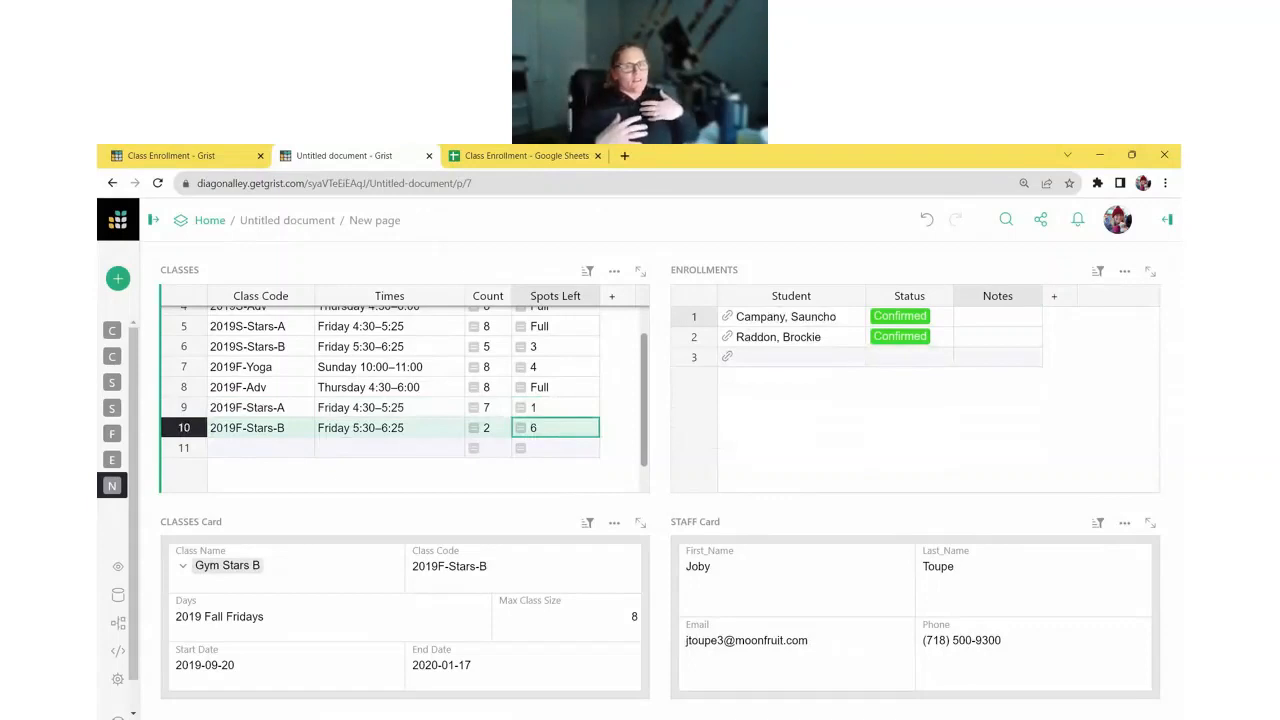
scroll(572, 447, up, 3)
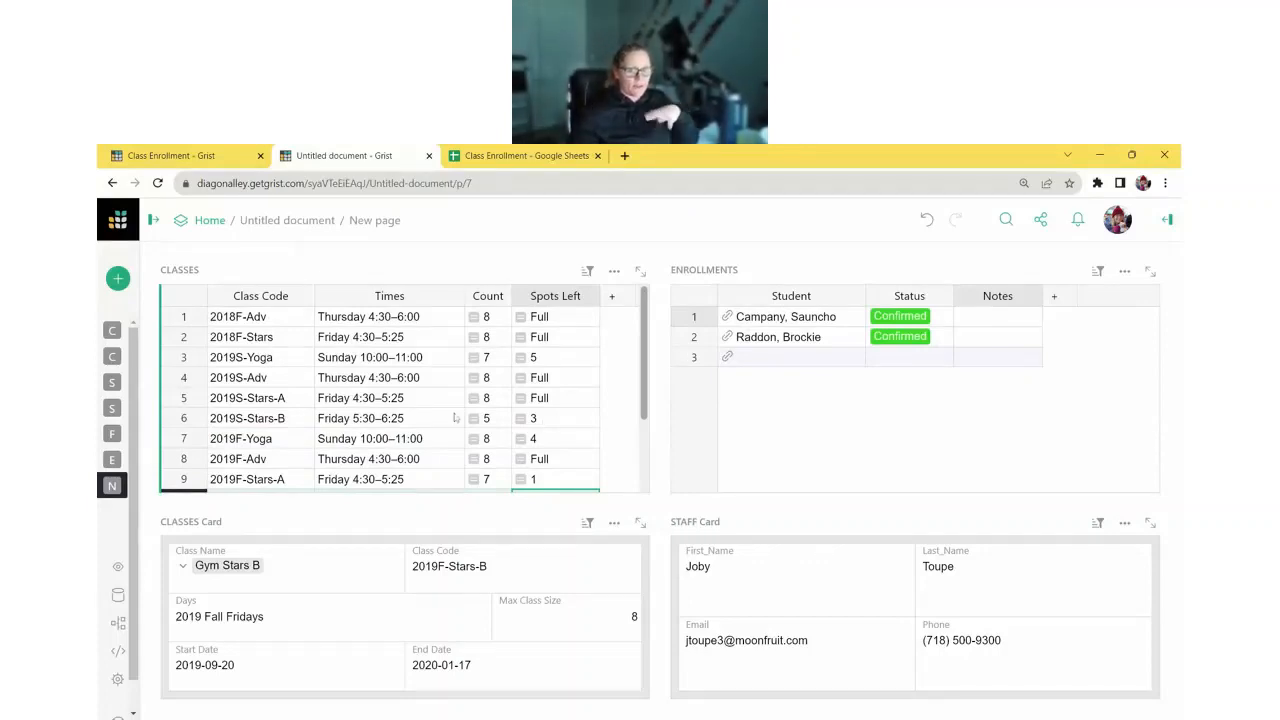
click(153, 220)
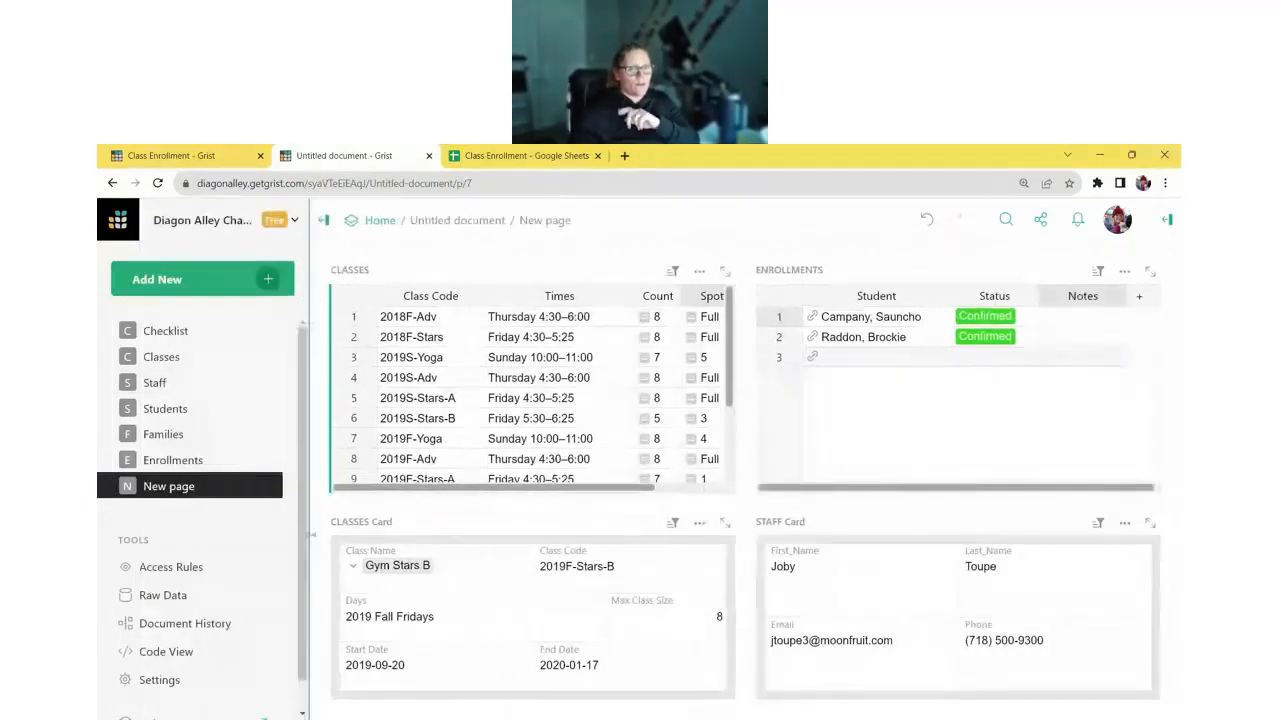
- Rename New page to Class View
click(274, 486)
click(297, 517)
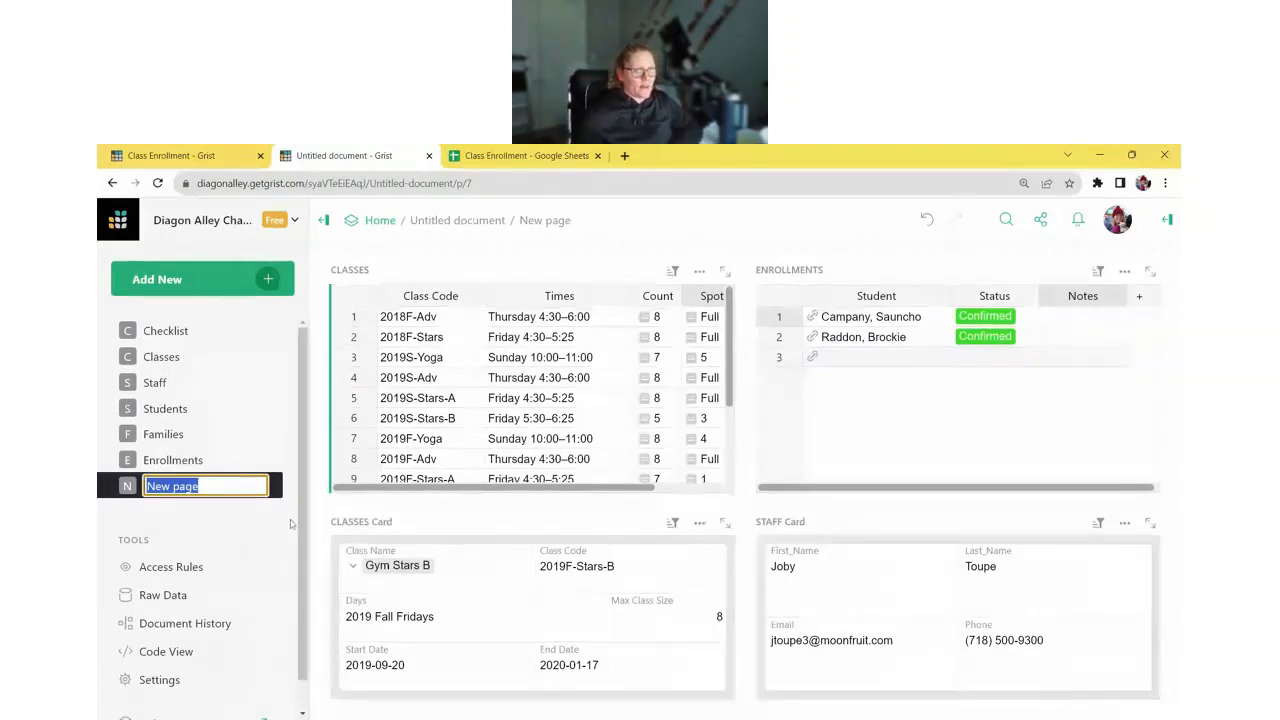
text(Class View)
key(Return)
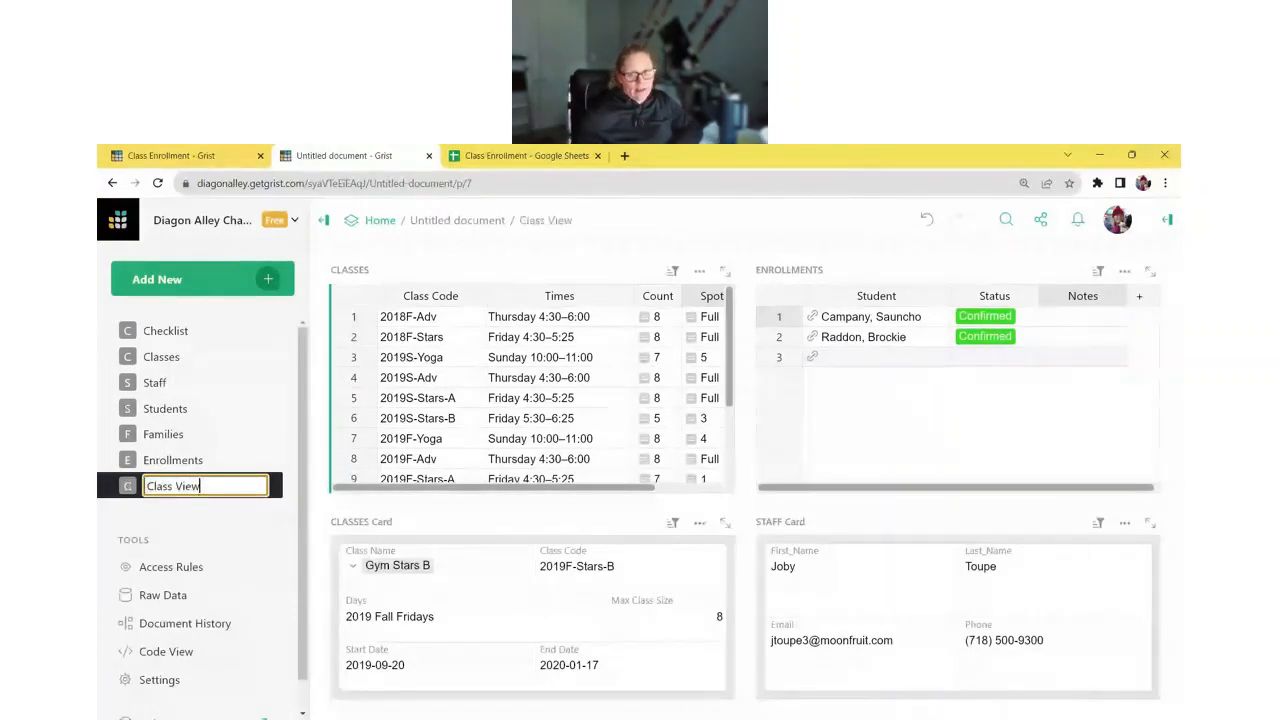
- Mark the Create Class View Dashboard step complete on the Checklist page
click(250, 331)
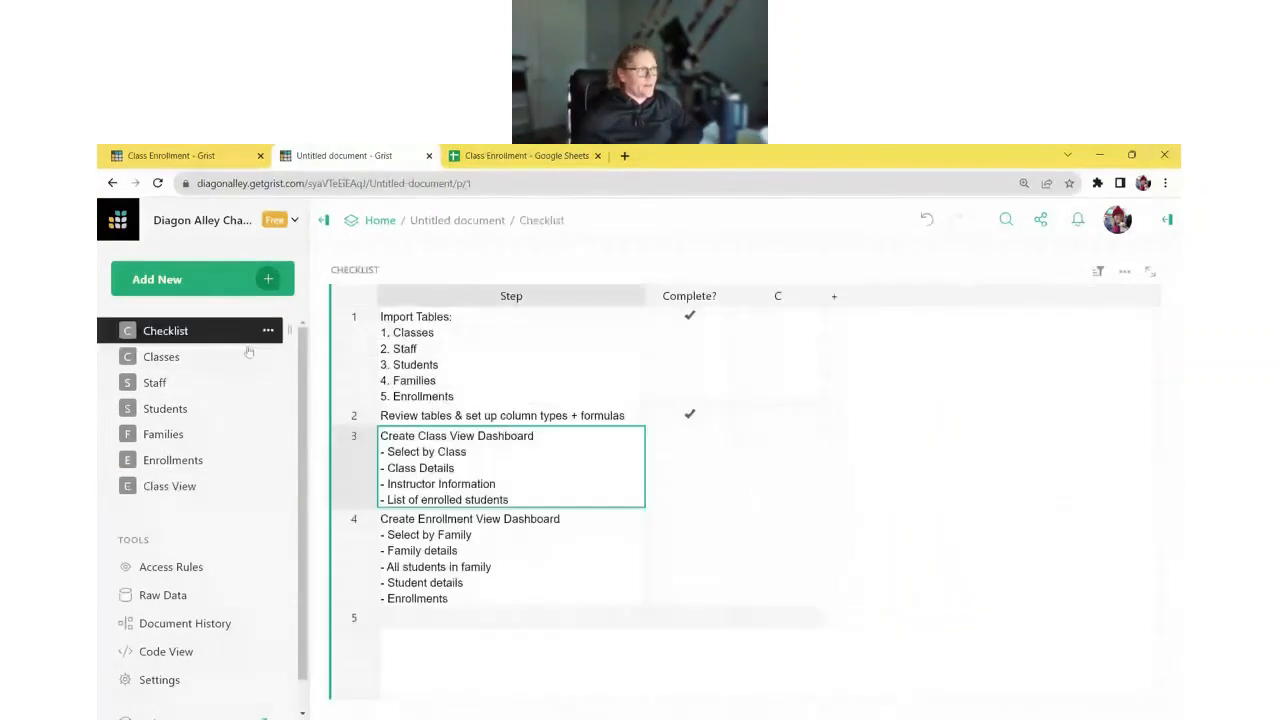
click(689, 436)
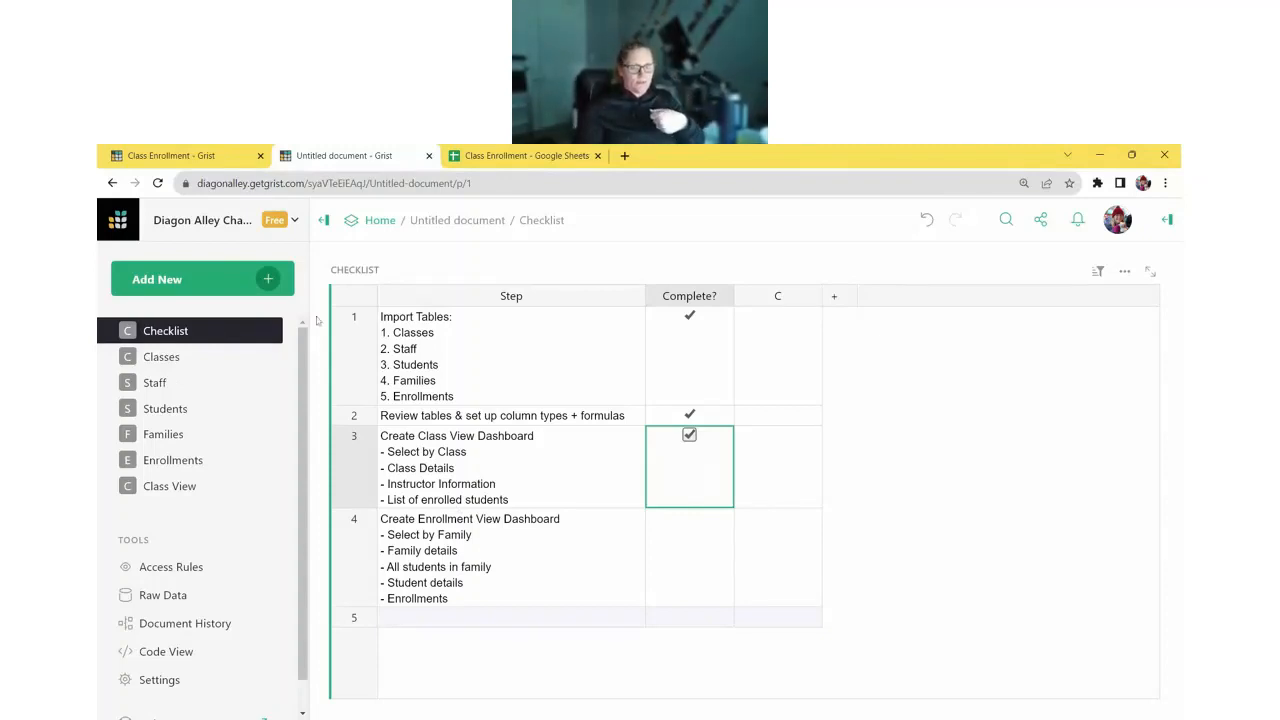
click(236, 287)
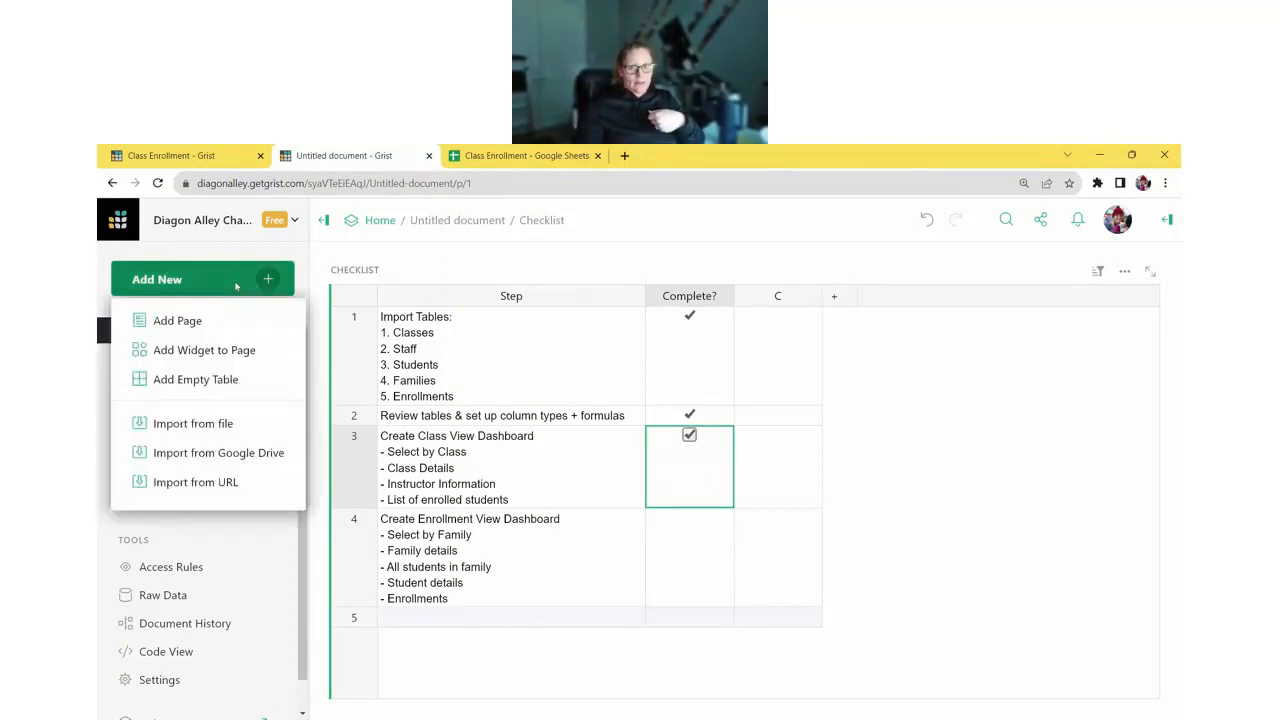
- Add a new page showing the Families table
click(234, 320)
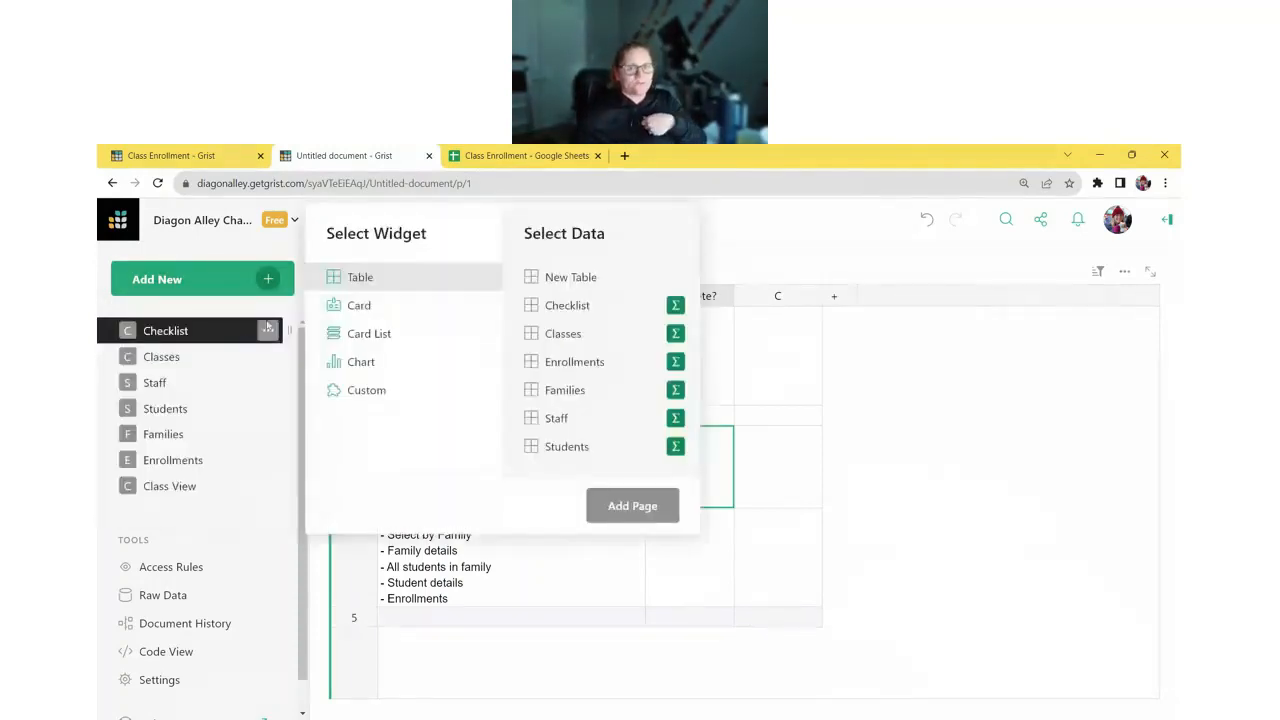
click(578, 398)
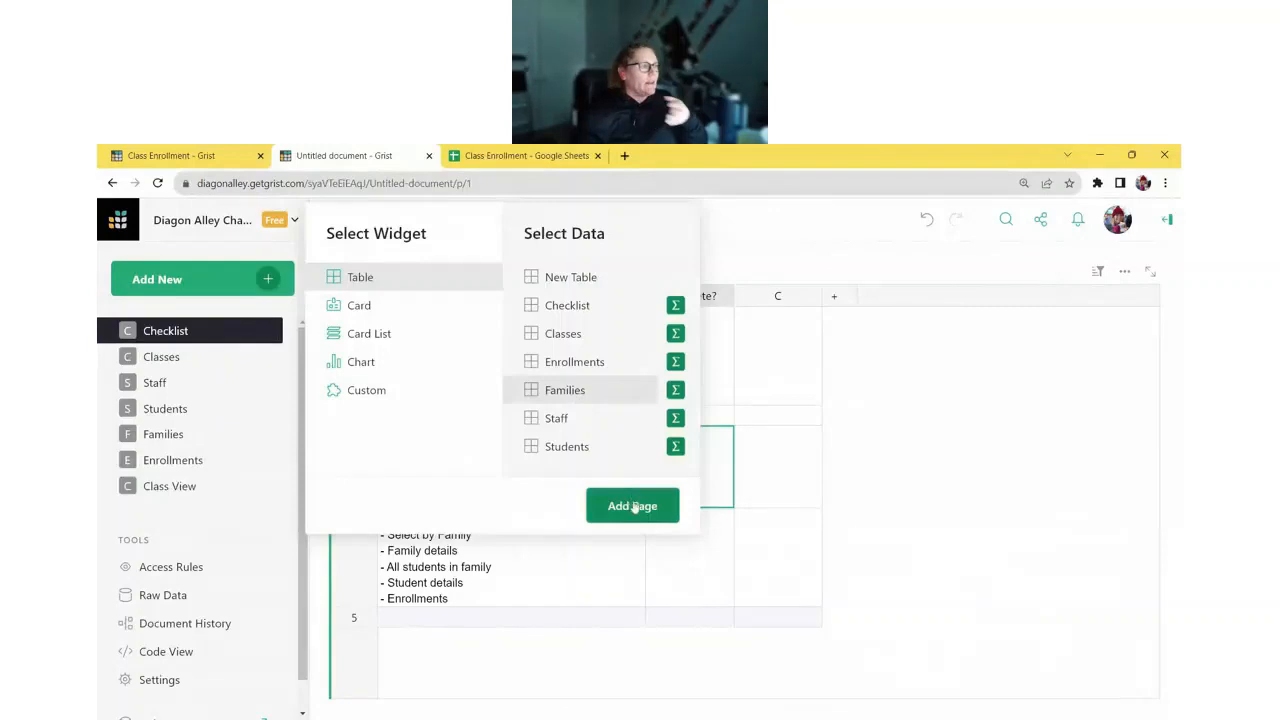
click(628, 505)
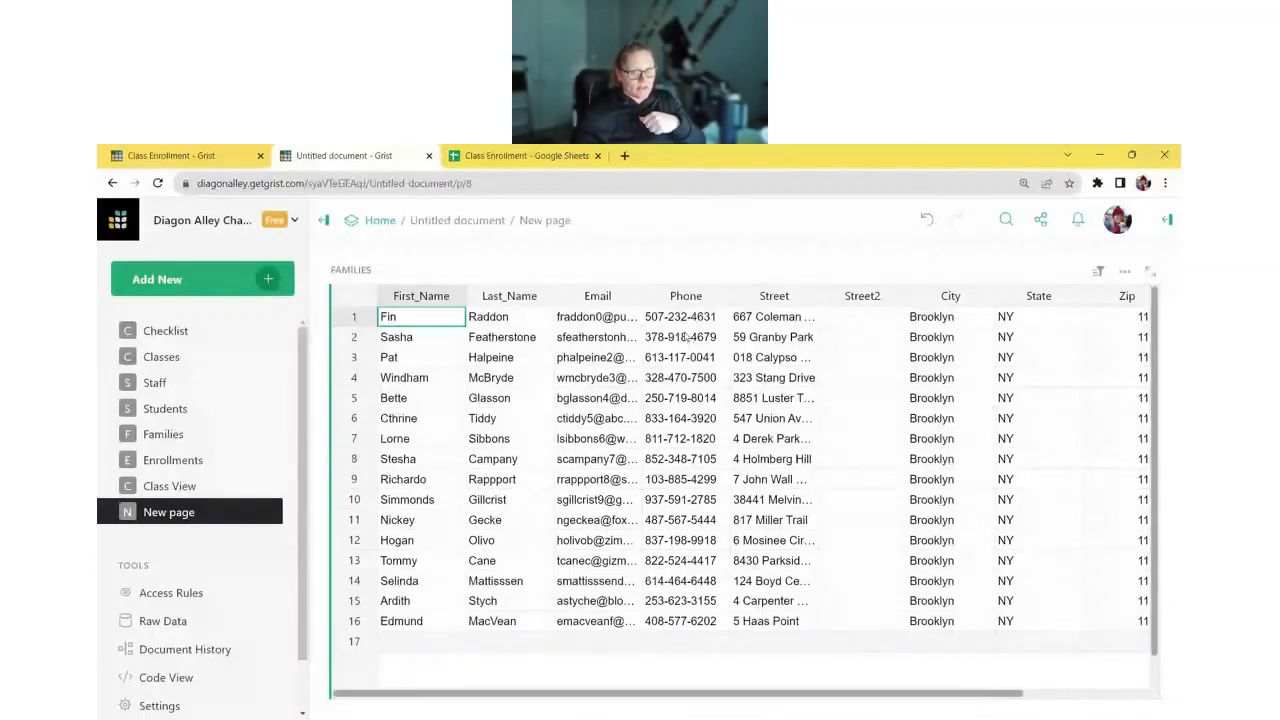
- Add a Families Card widget to the page, selected by the FAMILIES table
click(243, 284)
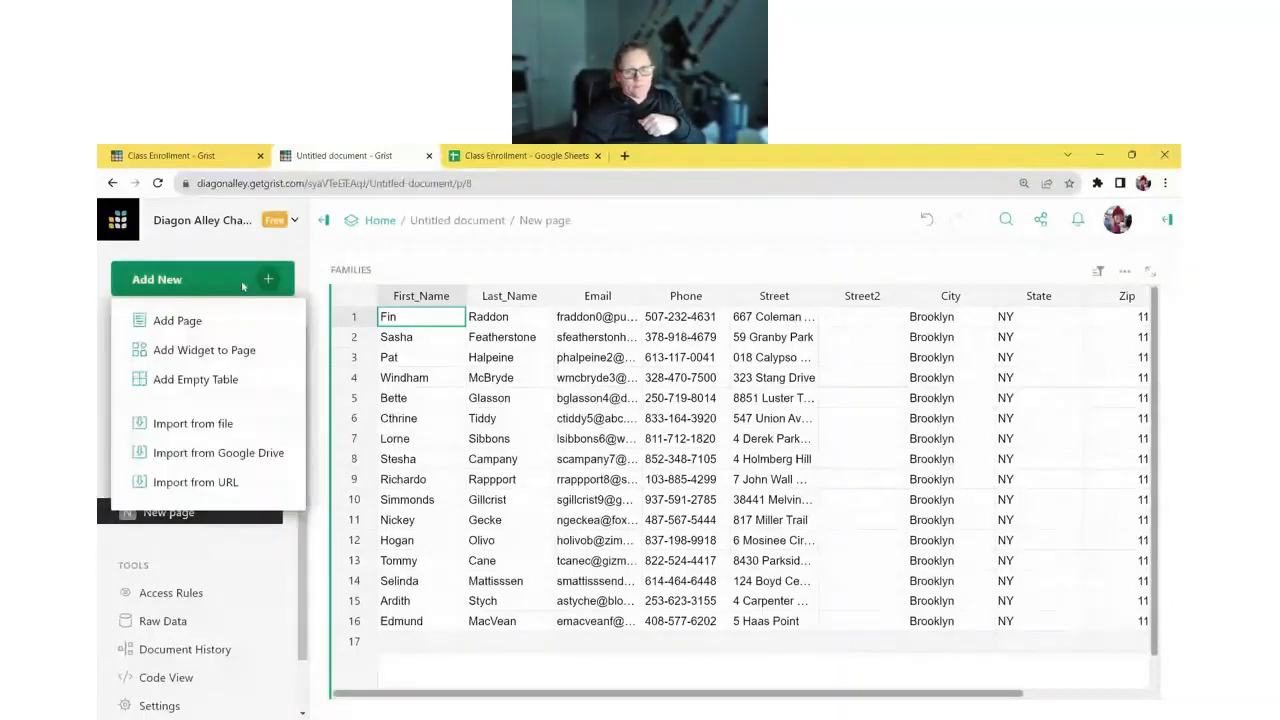
click(220, 350)
click(358, 305)
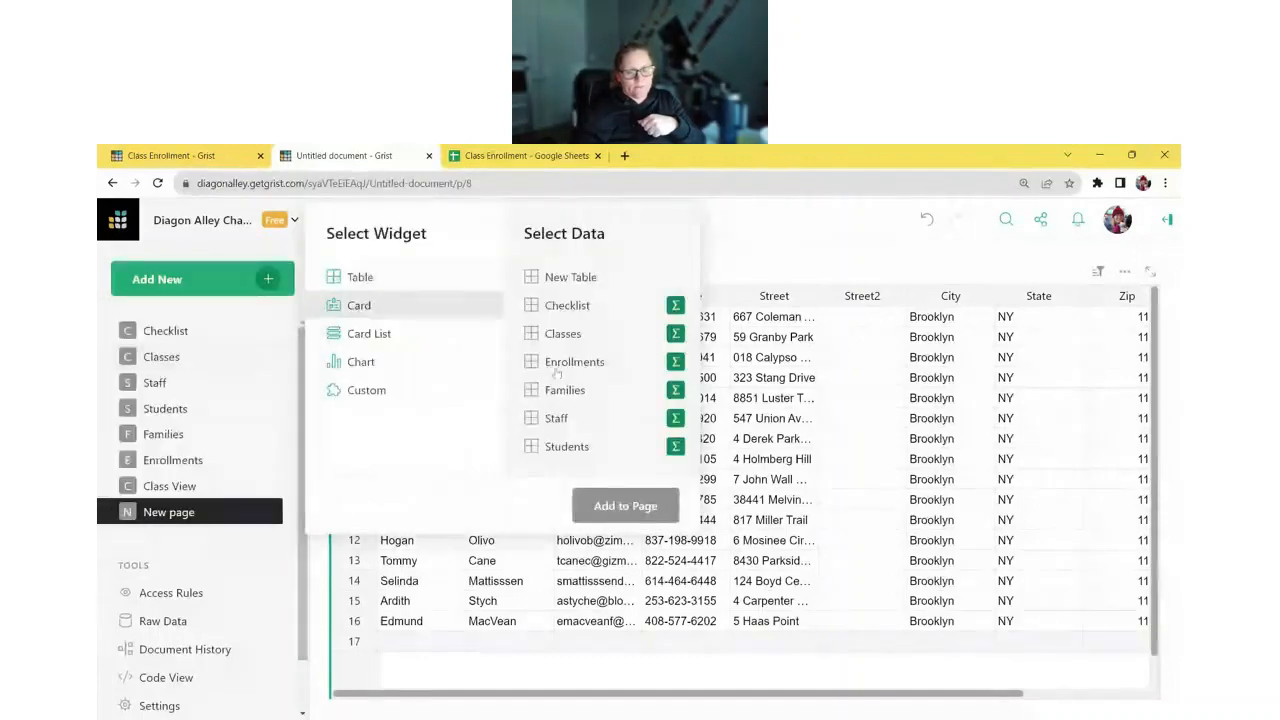
click(586, 393)
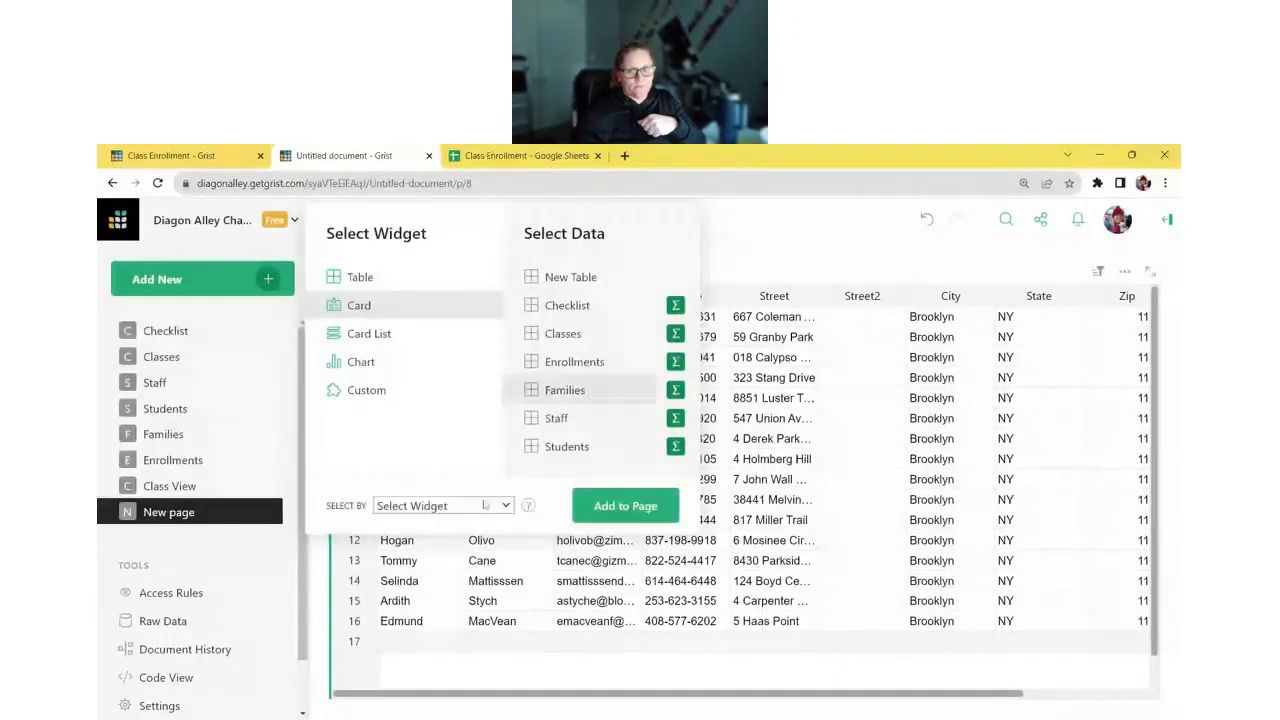
click(584, 512)
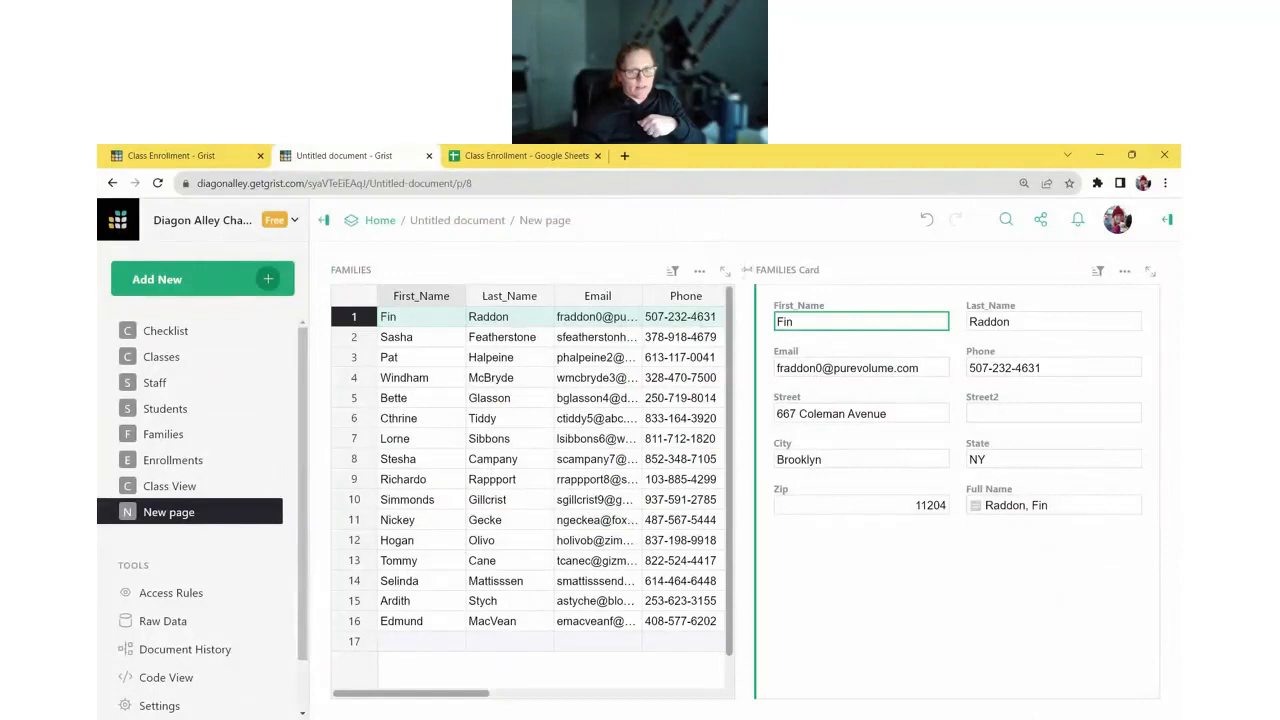
- Move the FAMILIES Card below the table and check it follows the selected family
drag(746, 270, 458, 449)
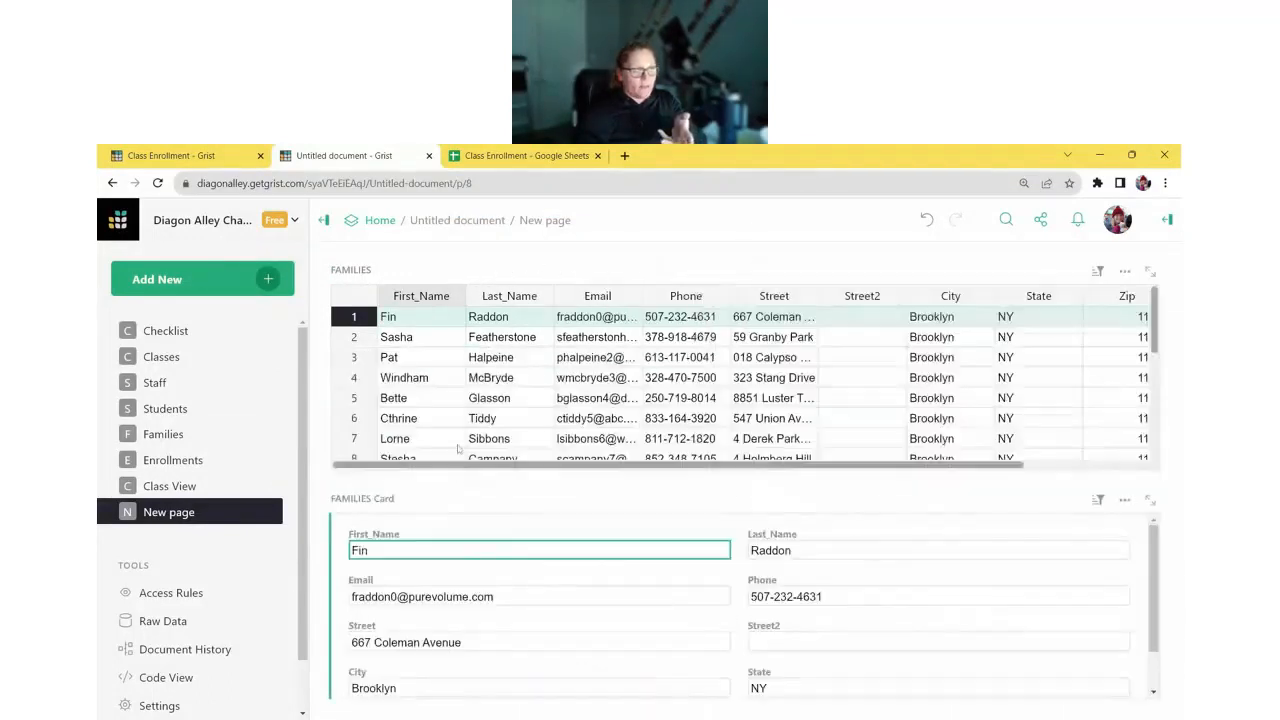
click(438, 358)
click(438, 416)
click(438, 380)
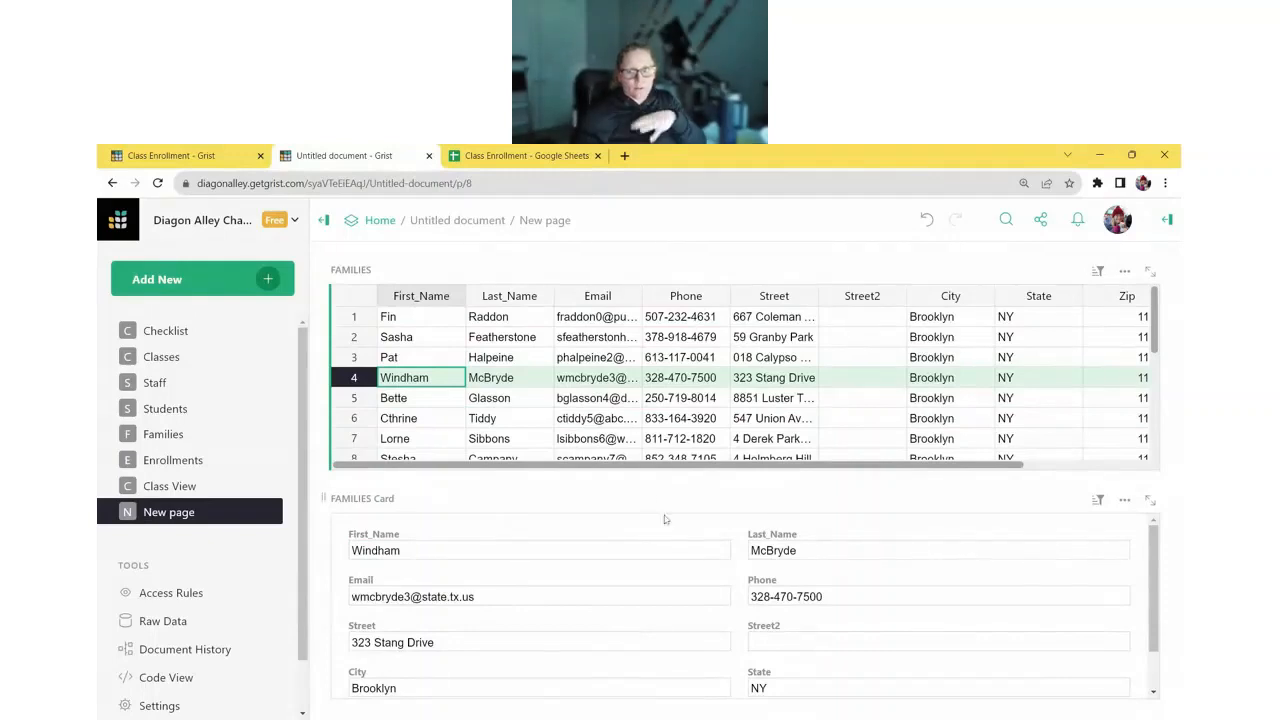
click(1060, 395)
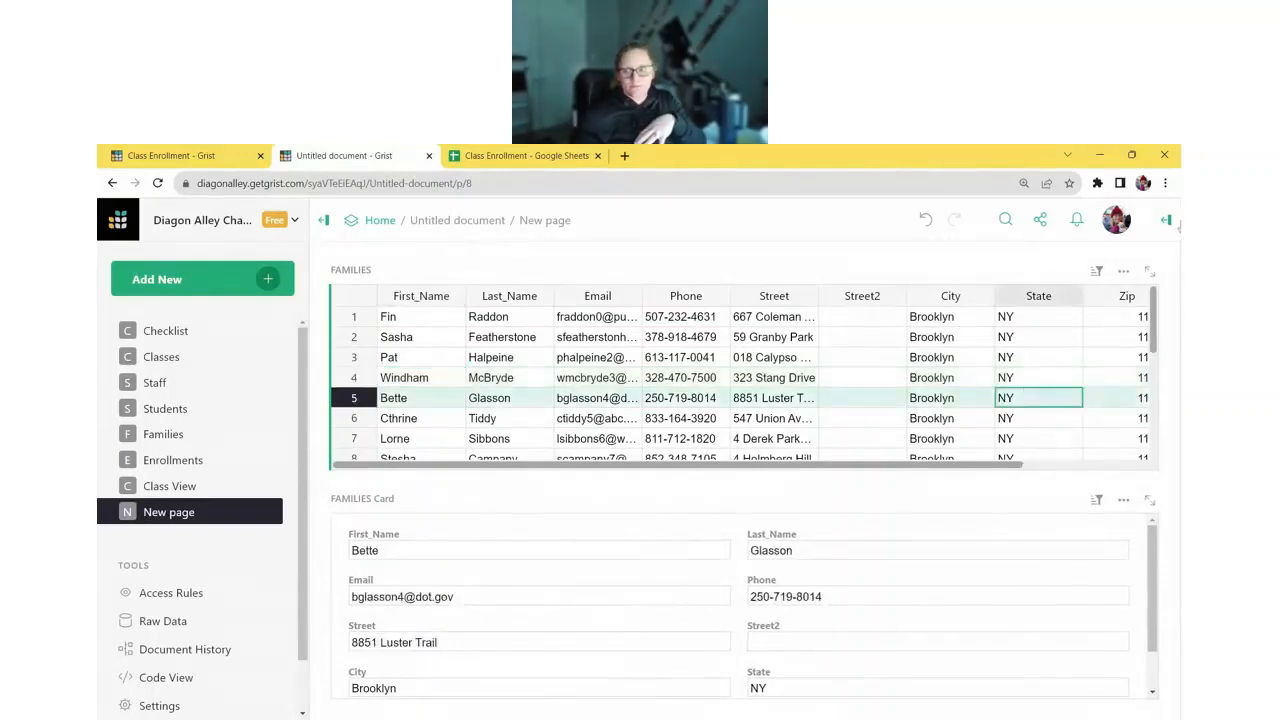
- Hide every FAMILIES table column except First_Name and Last_Name
click(1168, 221)
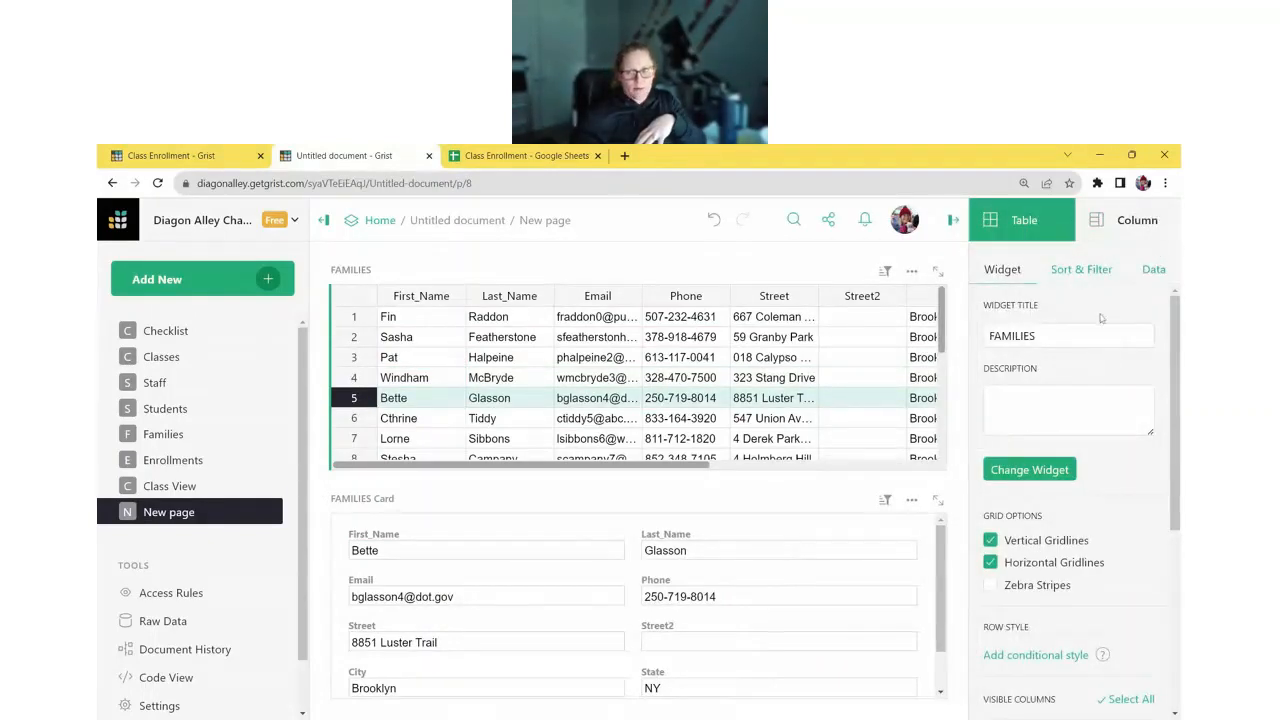
scroll(1085, 320, down, 3)
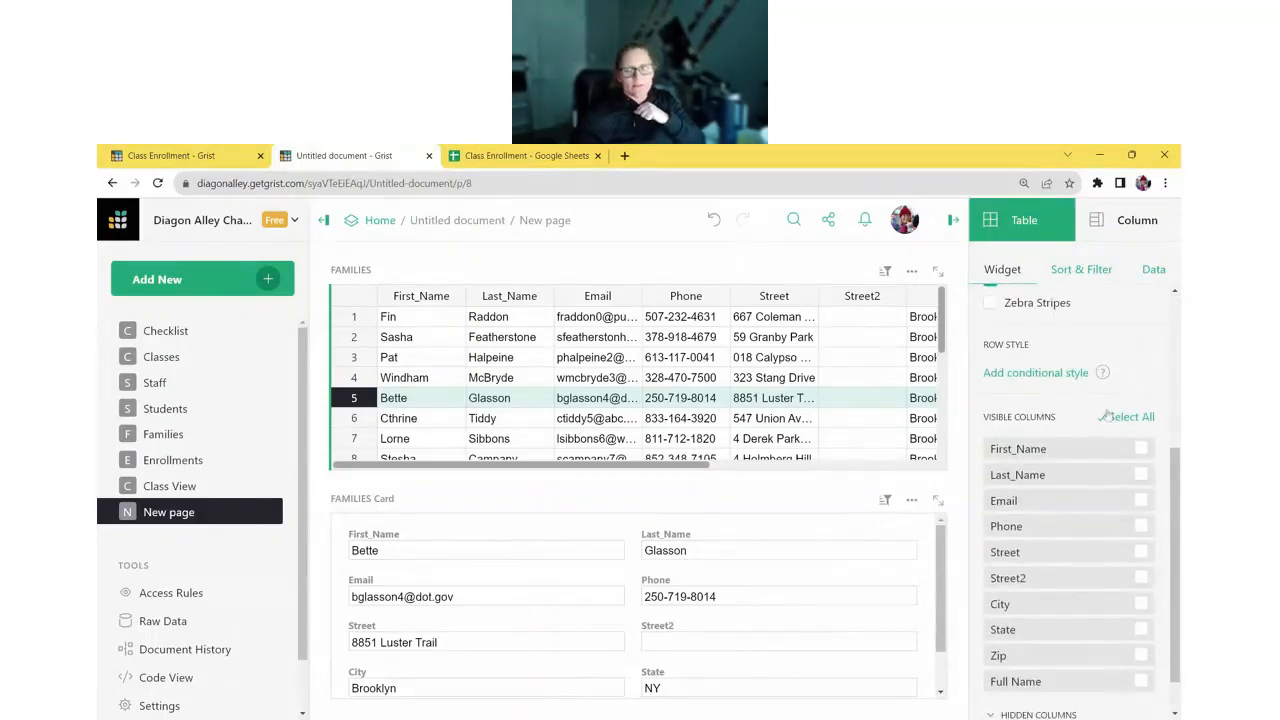
click(1130, 417)
scroll(1150, 412, down, 1)
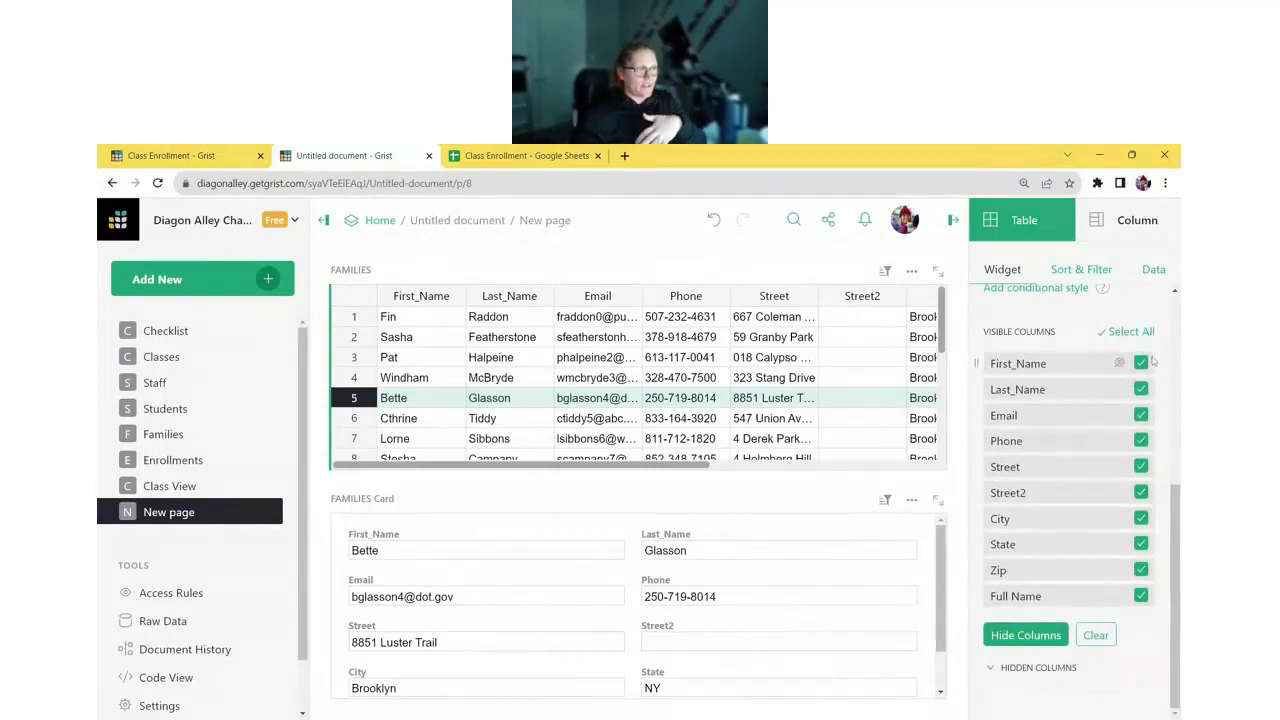
click(1141, 363)
click(1141, 389)
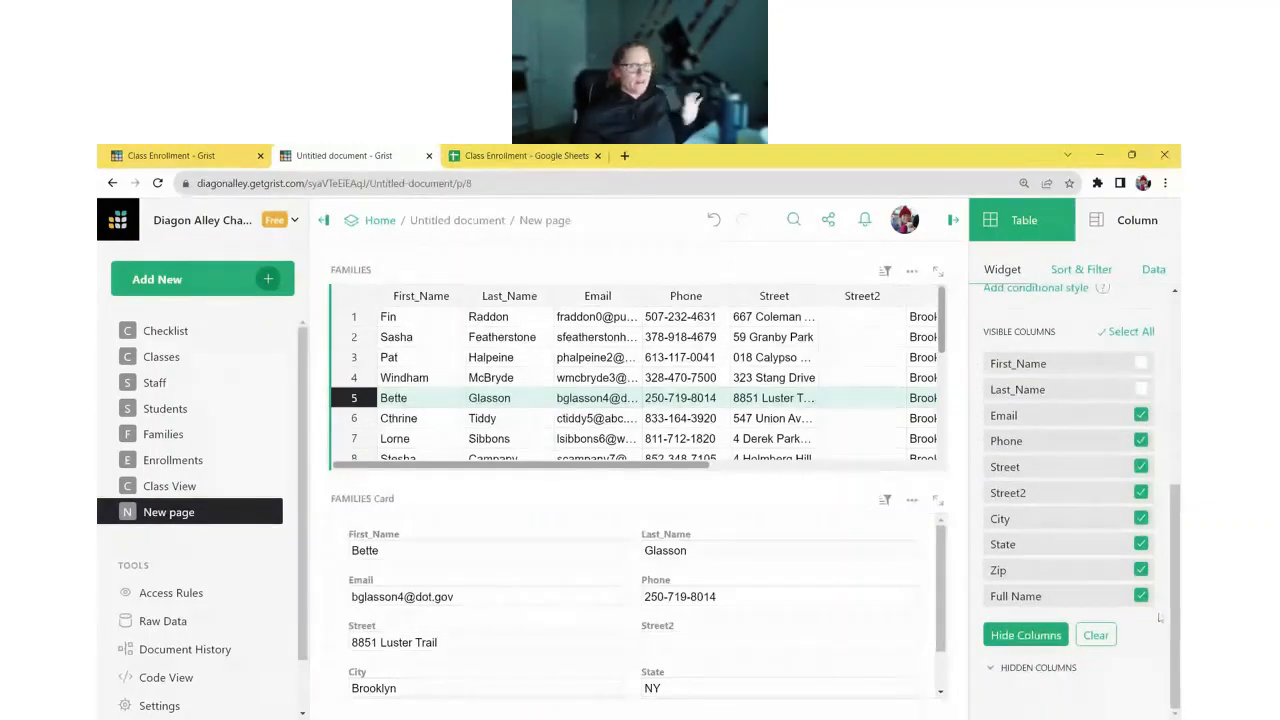
click(1025, 630)
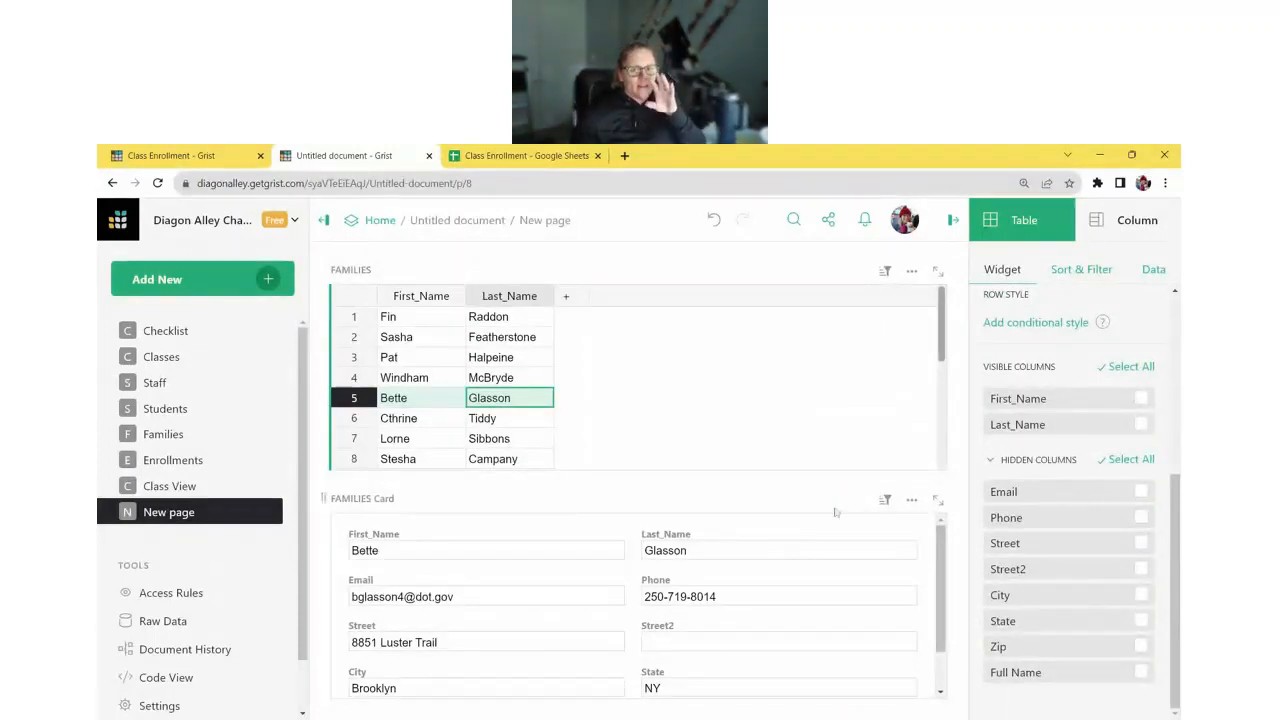
click(490, 550)
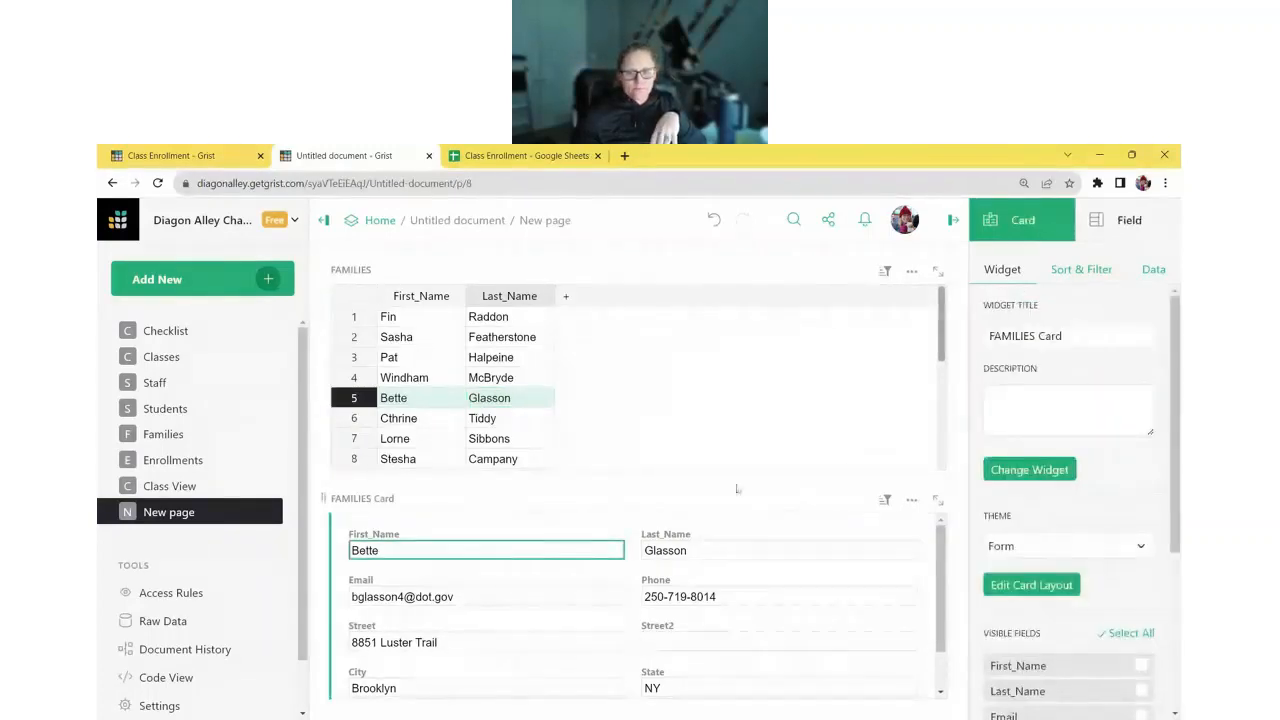
- Give the FAMILIES Card the Compact theme, drop Full Name, and place Zip beside State
click(1050, 546)
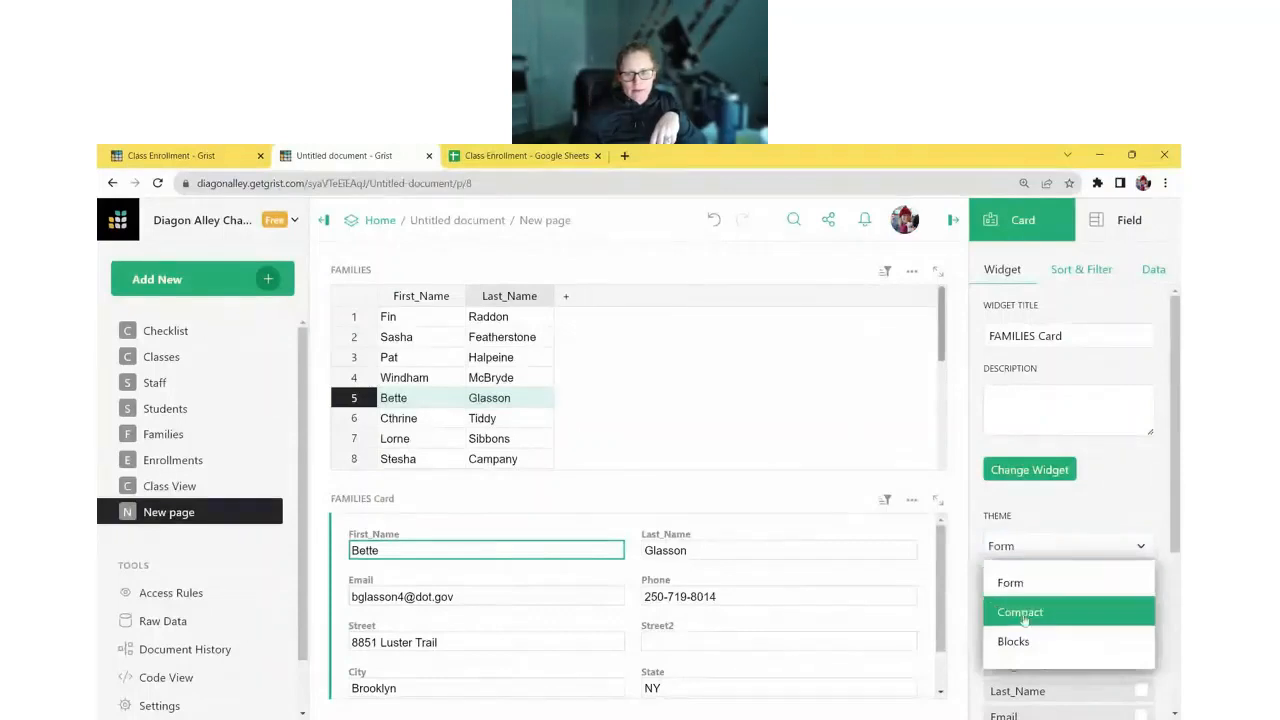
click(1030, 611)
click(1025, 585)
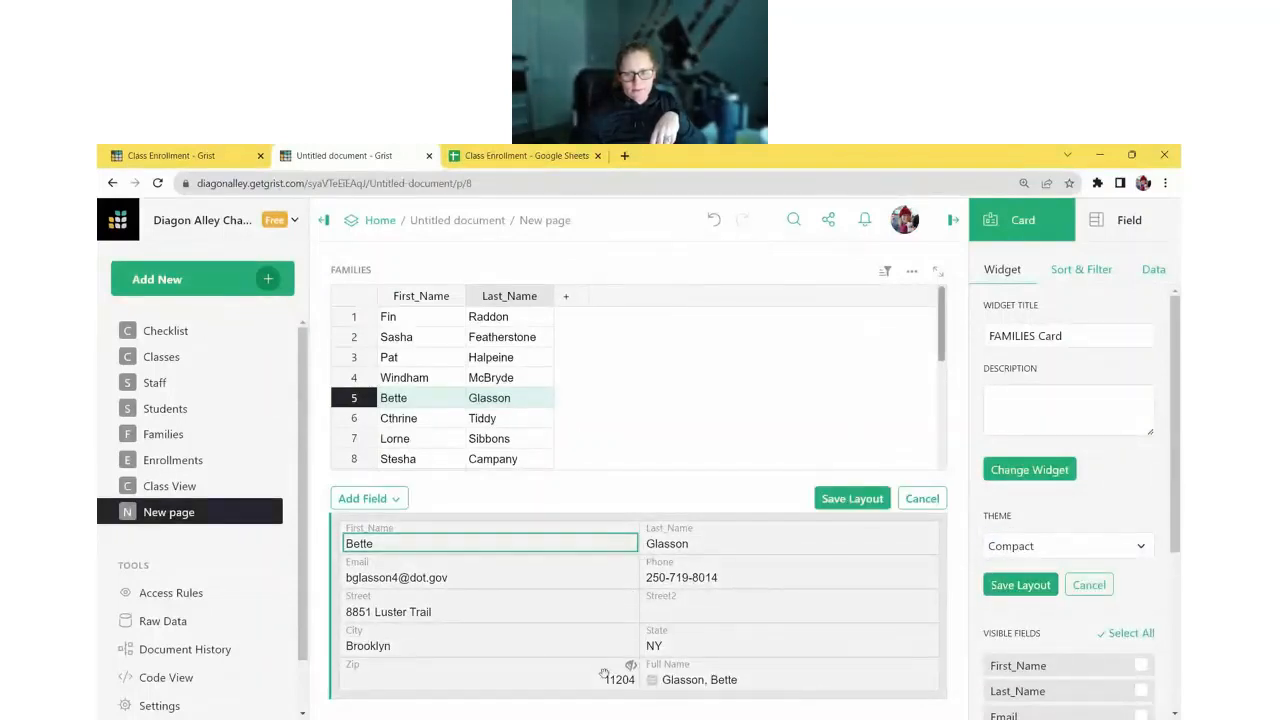
click(932, 667)
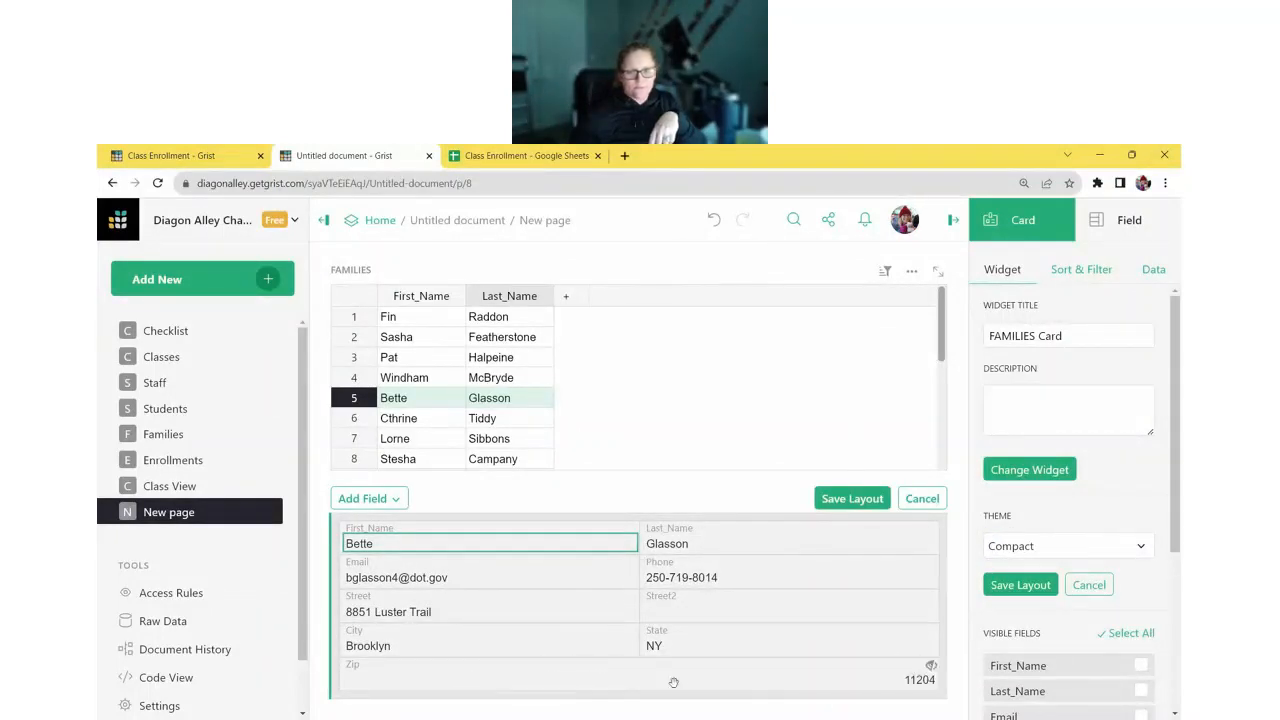
drag(674, 683, 918, 635)
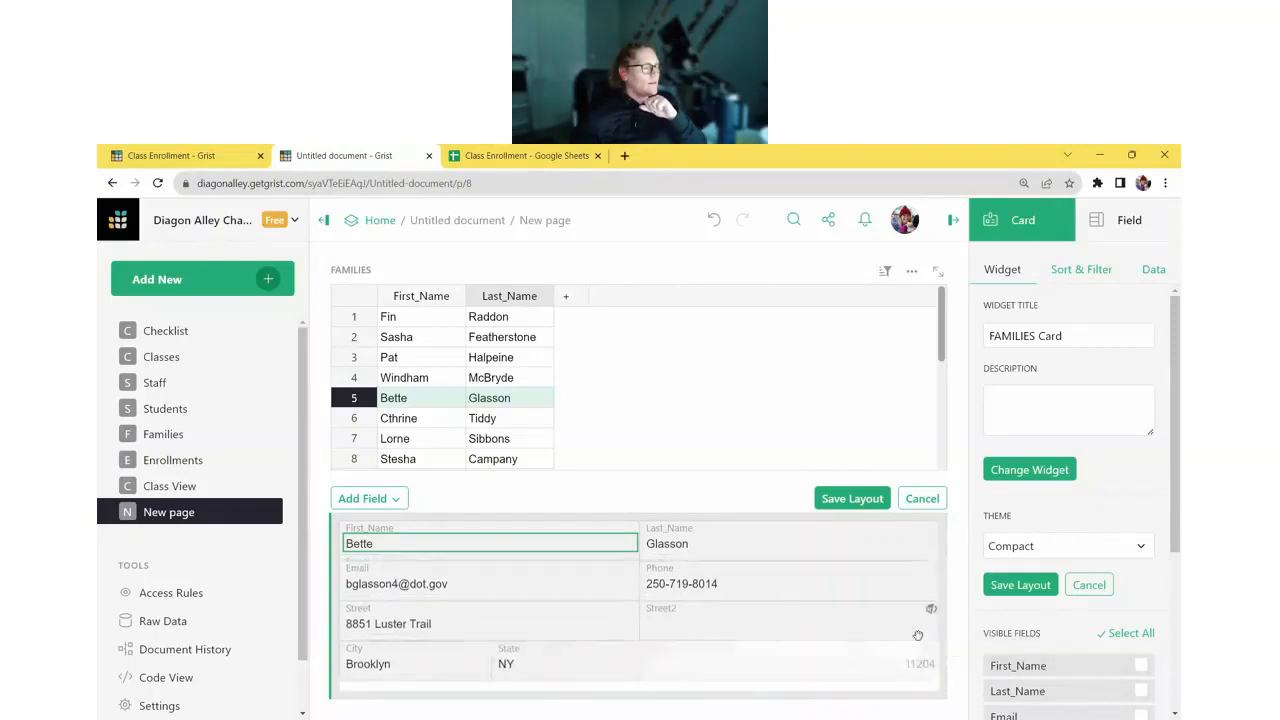
click(848, 498)
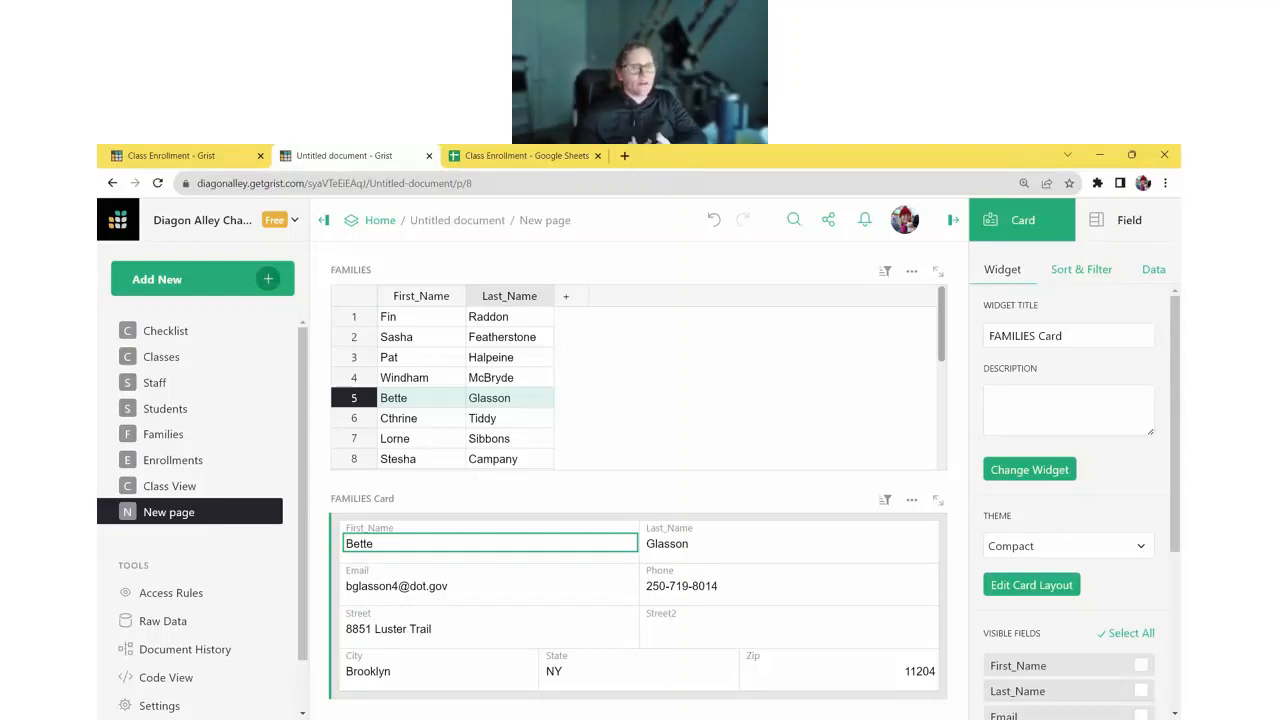
- Add a Students table widget linked to FAMILIES
click(240, 286)
click(204, 350)
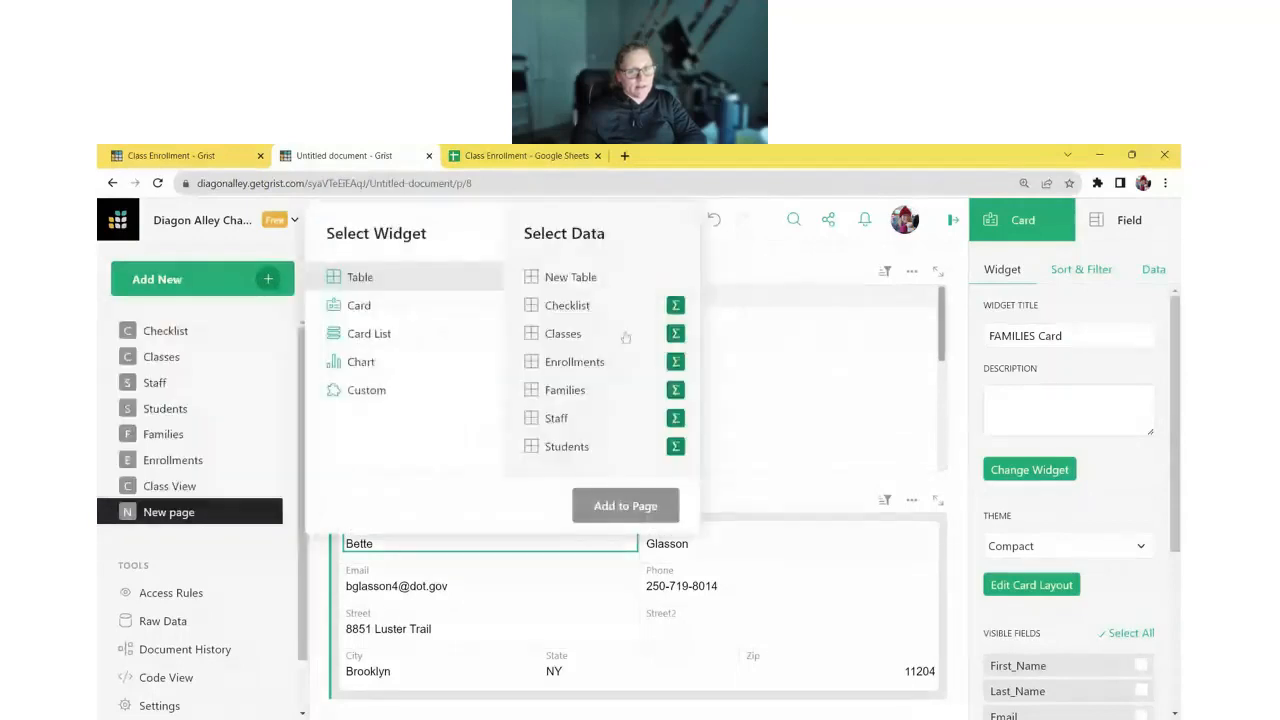
click(576, 448)
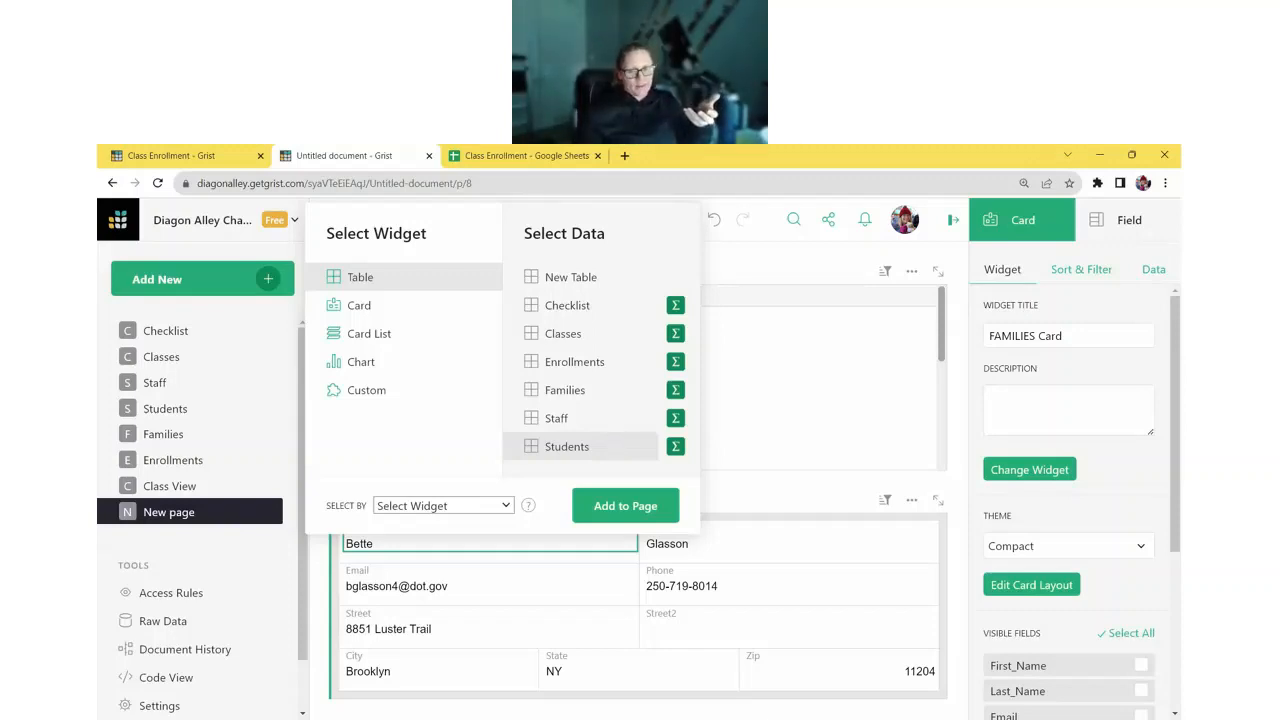
click(443, 506)
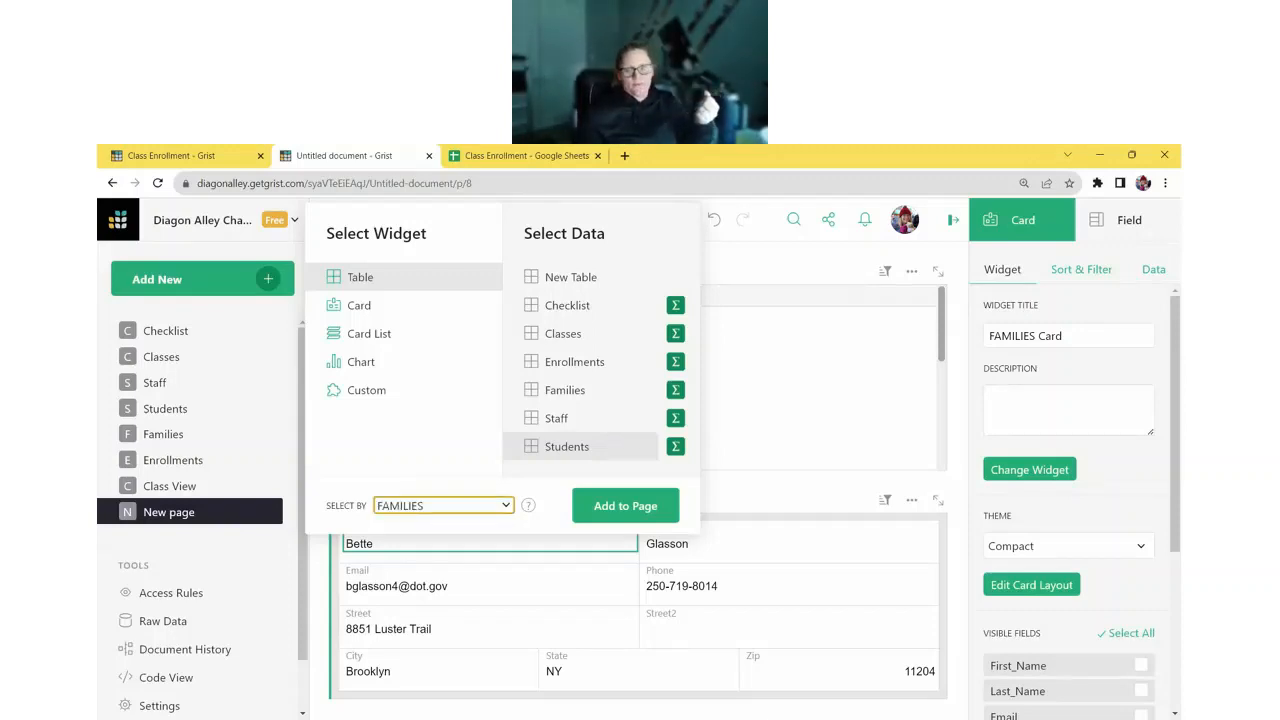
click(625, 505)
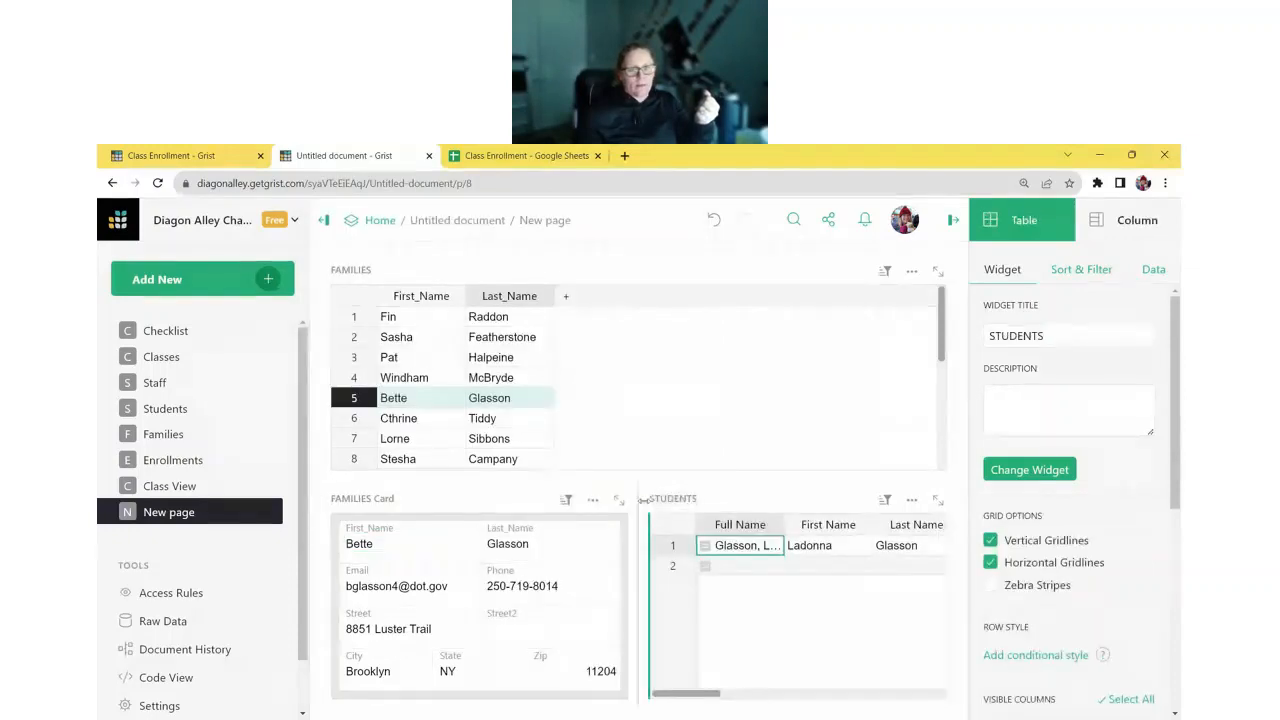
- Put STUDENTS beside the FAMILIES table, the card underneath, and narrow the families column
drag(645, 498, 860, 288)
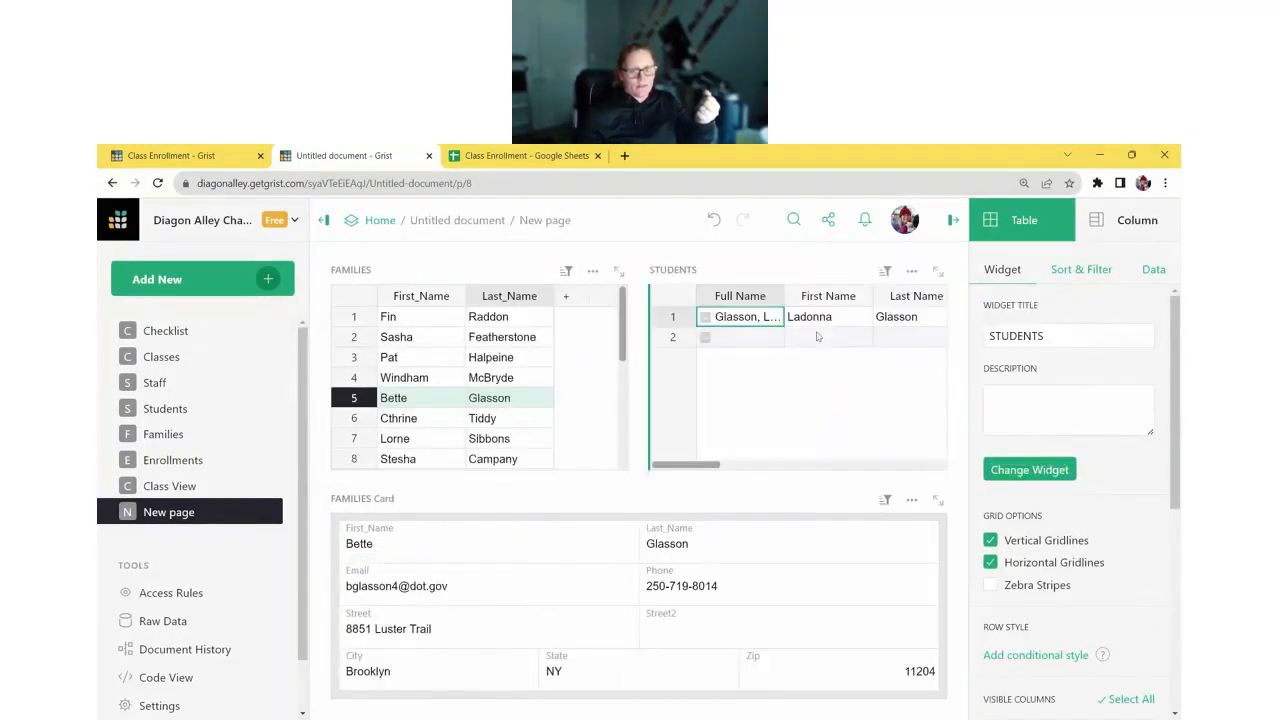
drag(340, 497, 503, 465)
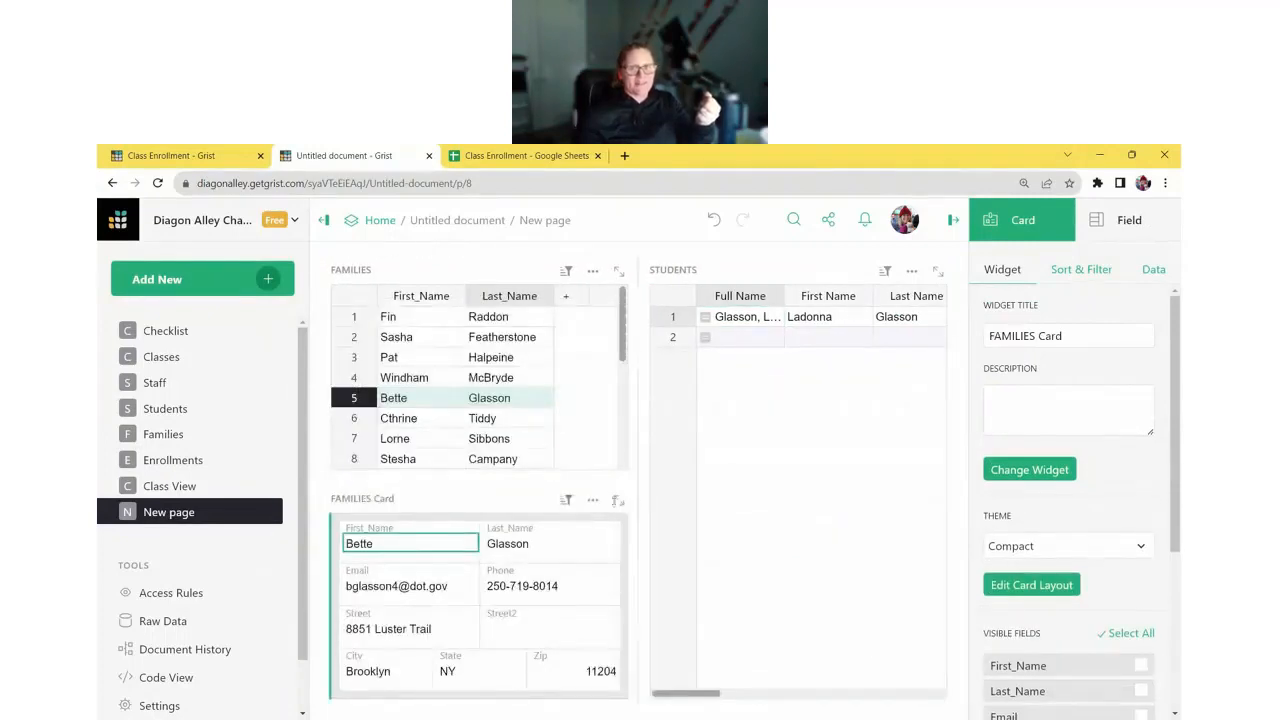
drag(630, 485, 596, 485)
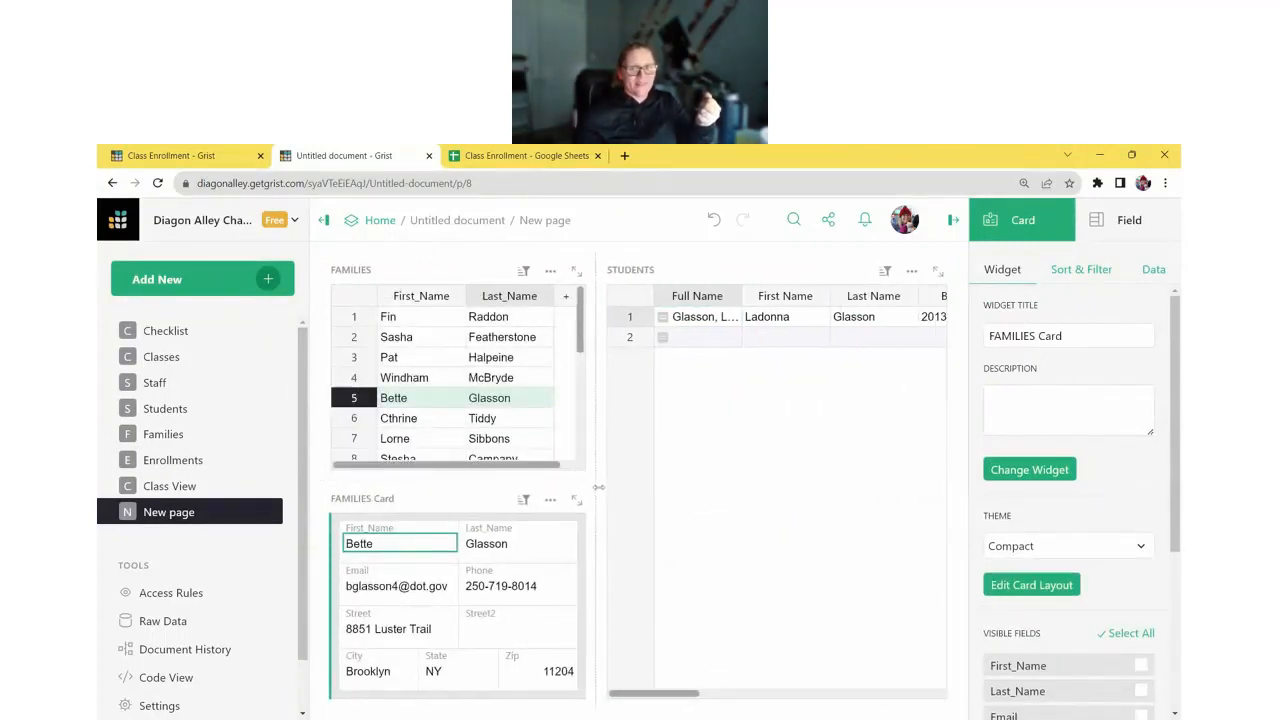
click(954, 221)
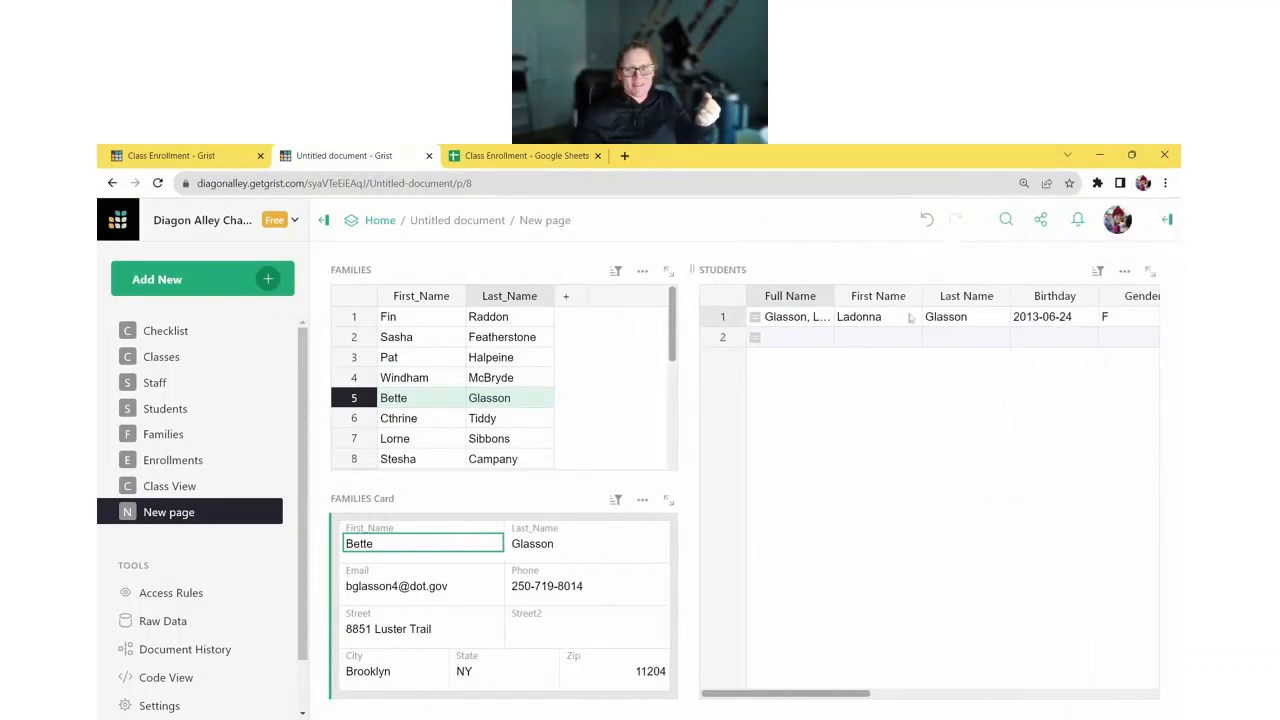
drag(688, 485, 576, 485)
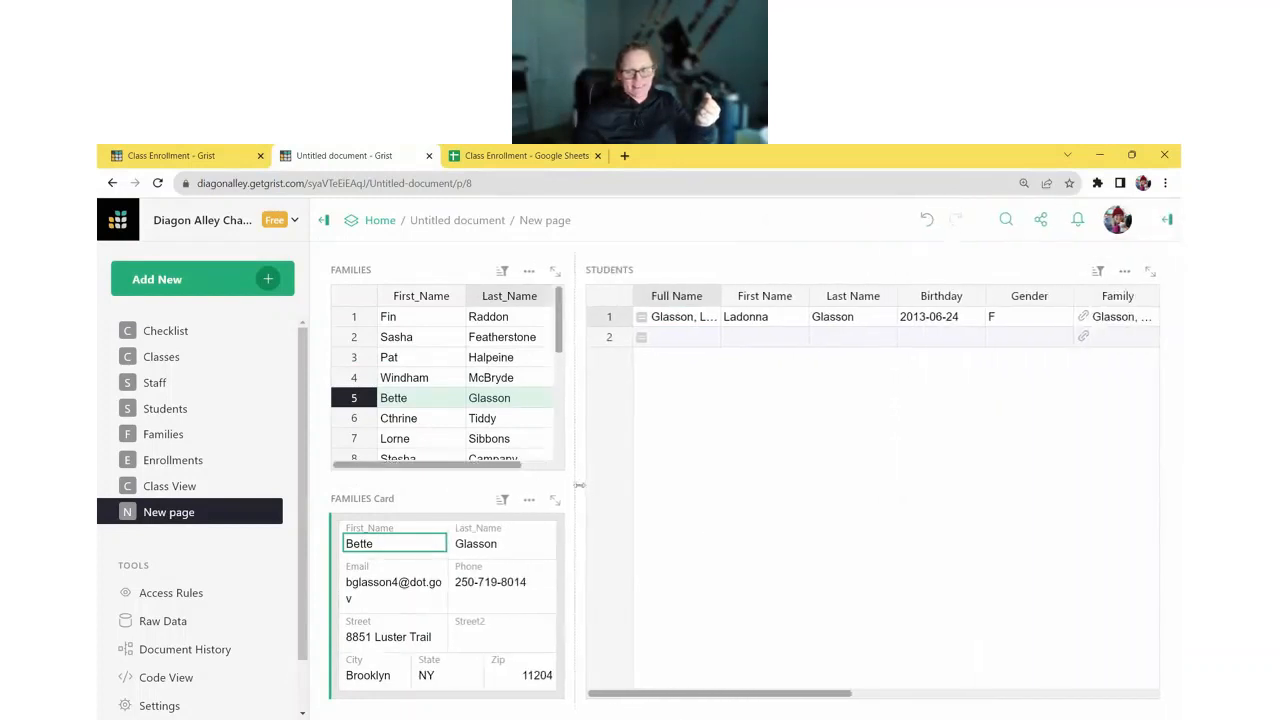
- Select a family and browse its three students in the STUDENTS table
click(421, 316)
click(682, 318)
click(686, 357)
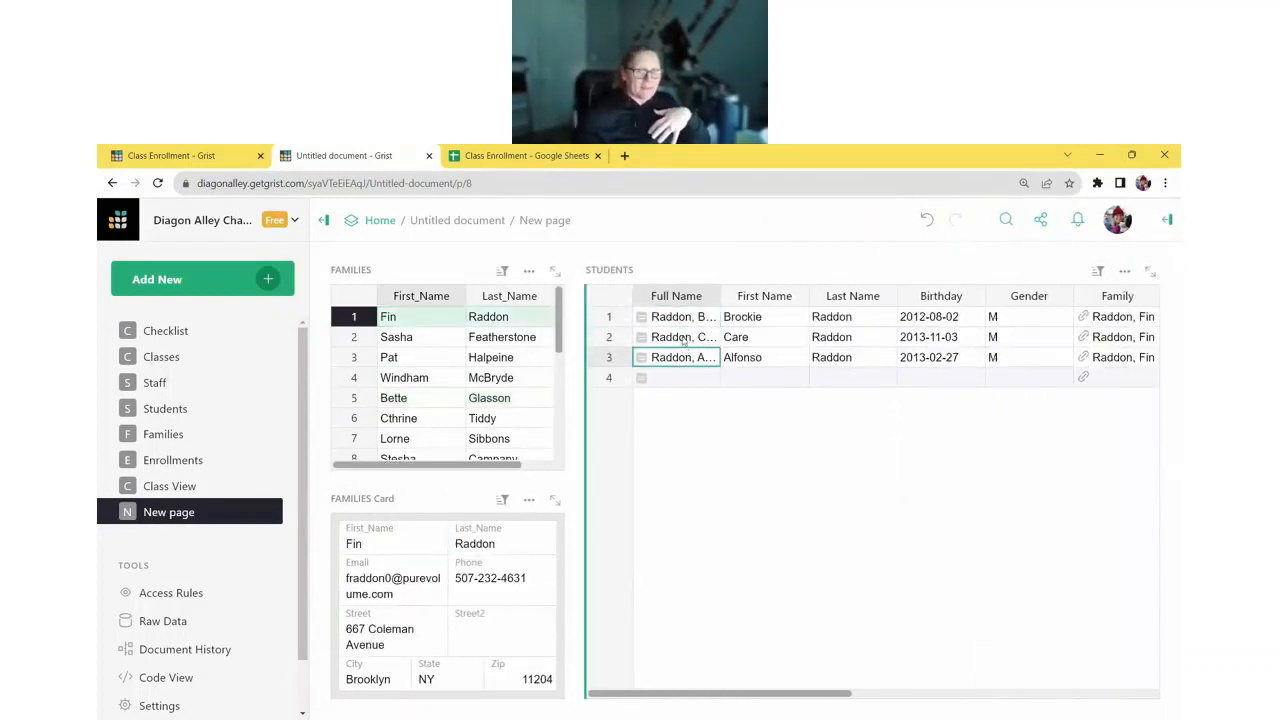
click(686, 320)
click(688, 337)
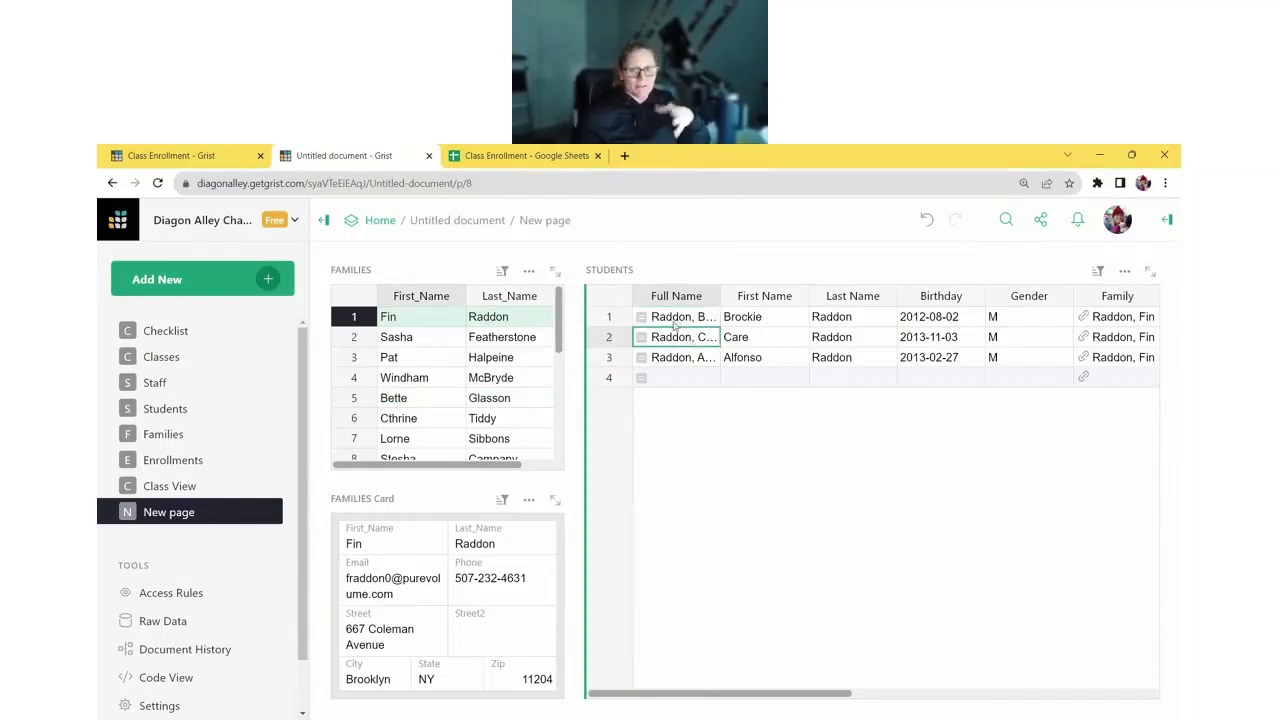
- Add a Students Card selected by the STUDENTS table and place it beside the FAMILIES Card
click(216, 284)
click(190, 349)
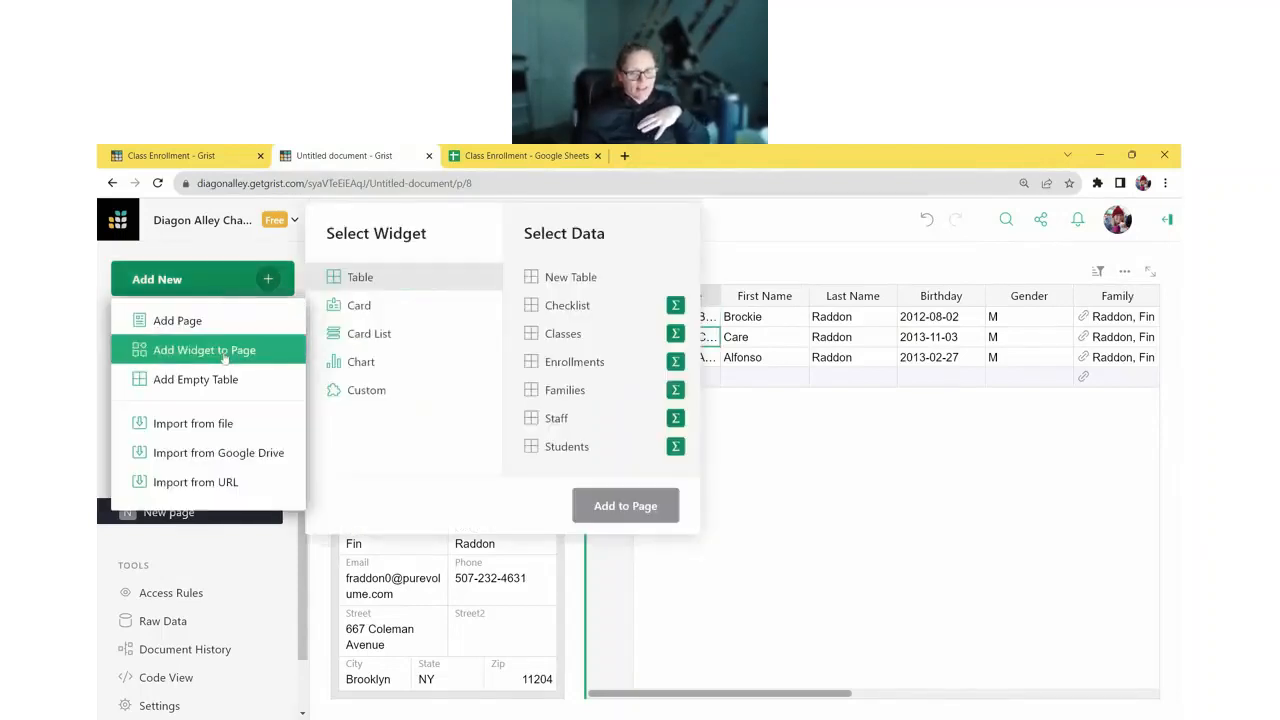
click(362, 306)
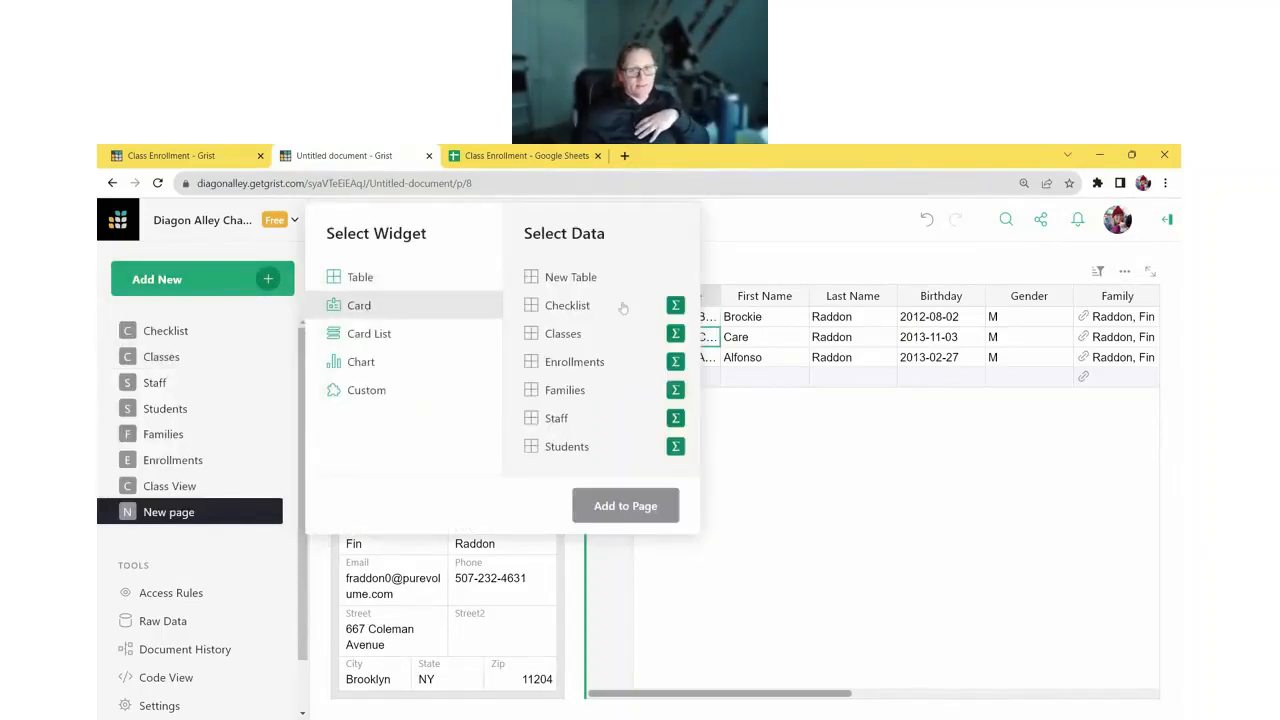
click(604, 450)
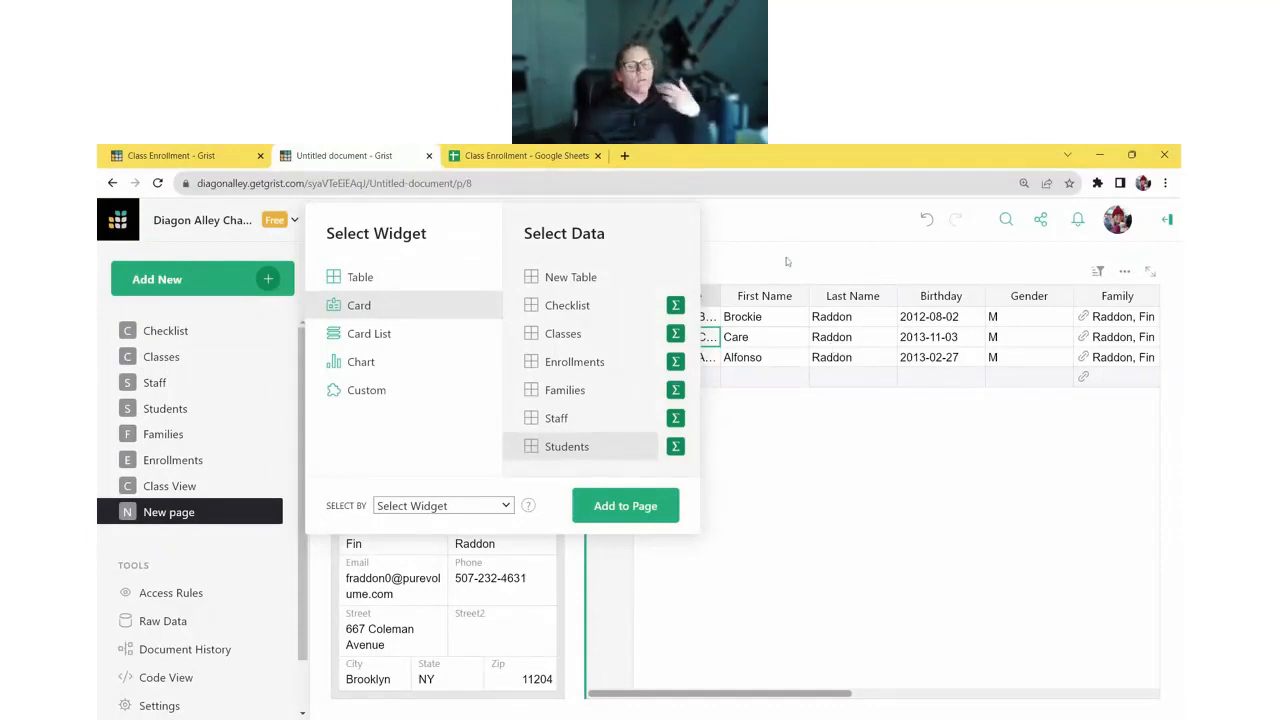
click(451, 573)
click(625, 505)
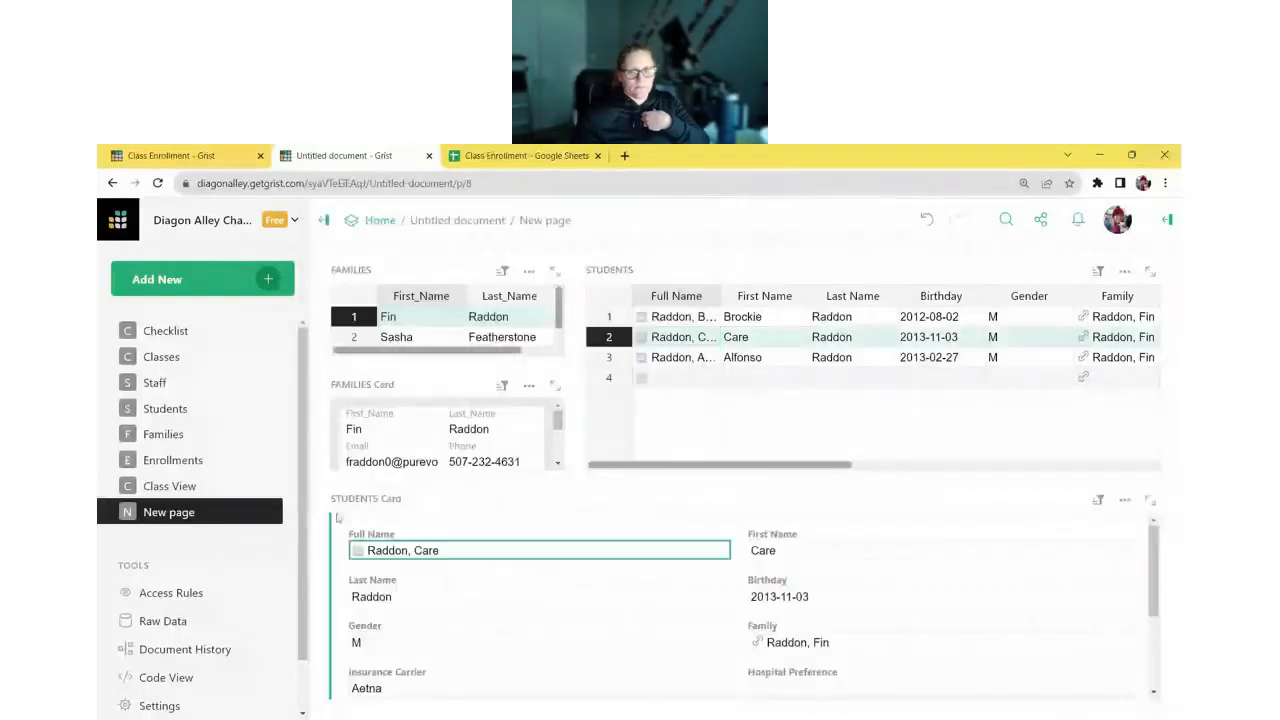
drag(326, 498, 835, 447)
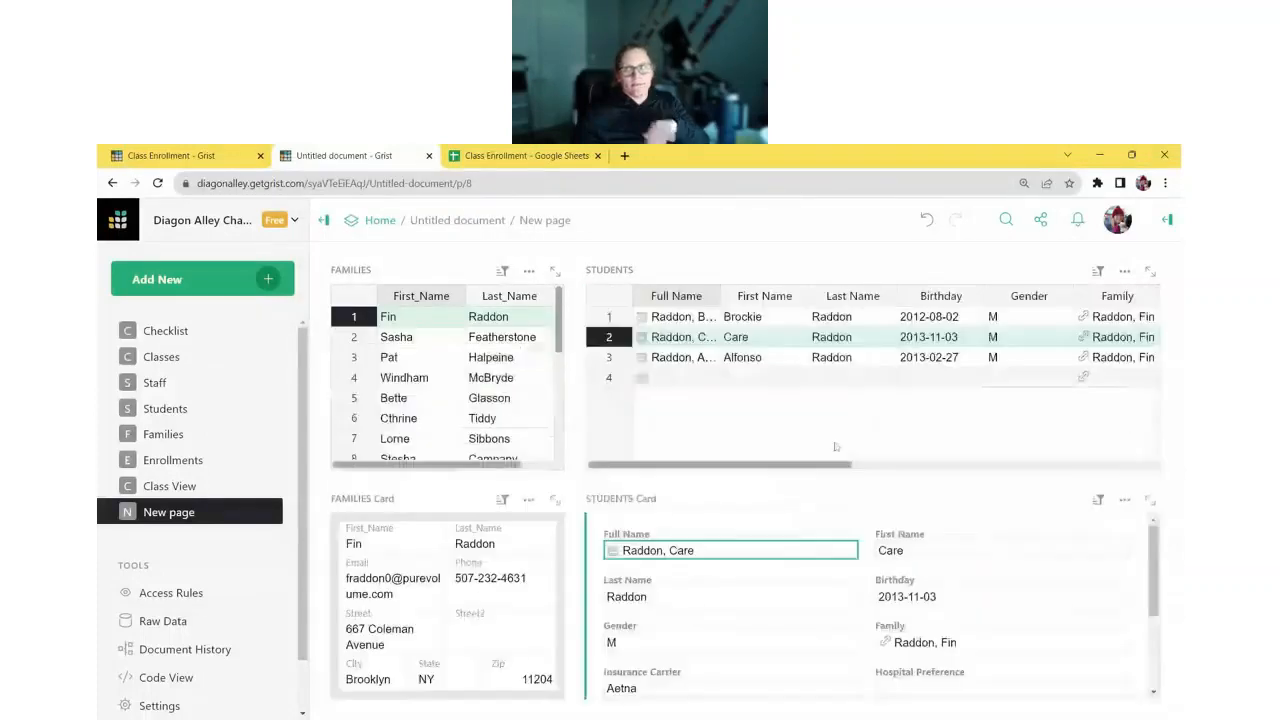
click(1167, 220)
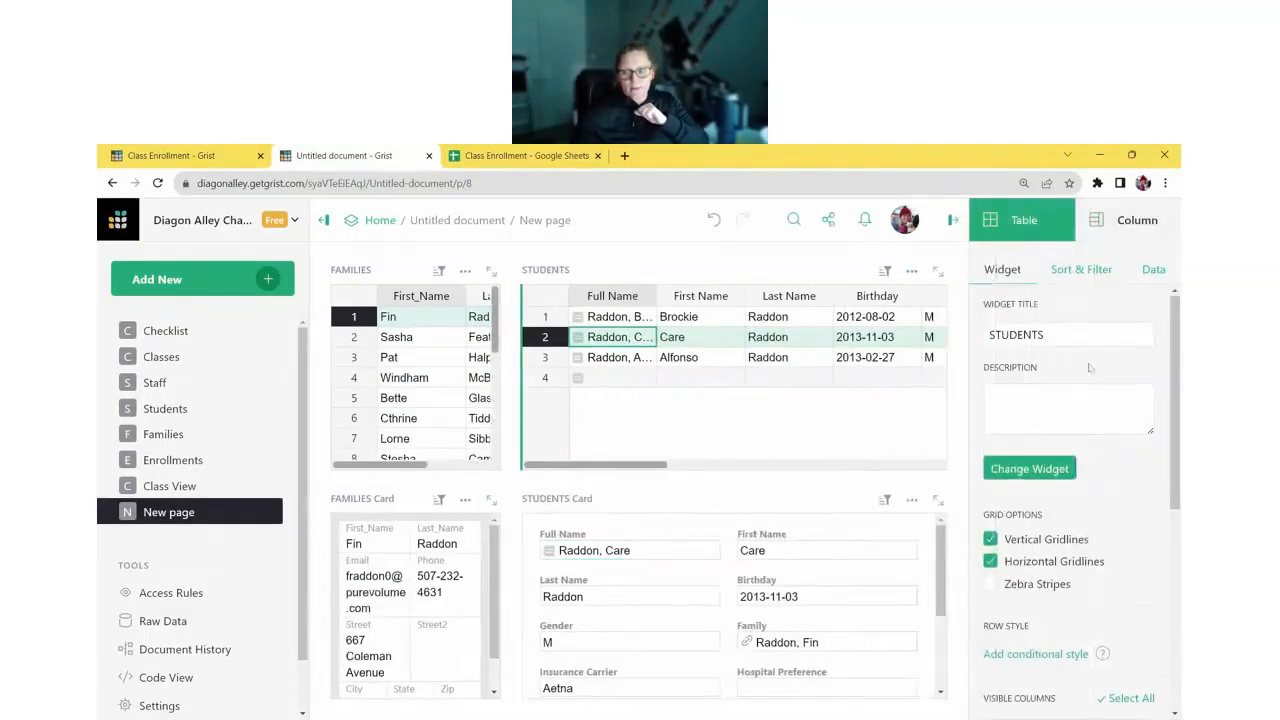
- Hide all STUDENTS columns except First Name, Last Name, Birthday and Gender
scroll(1130, 358, down, 4)
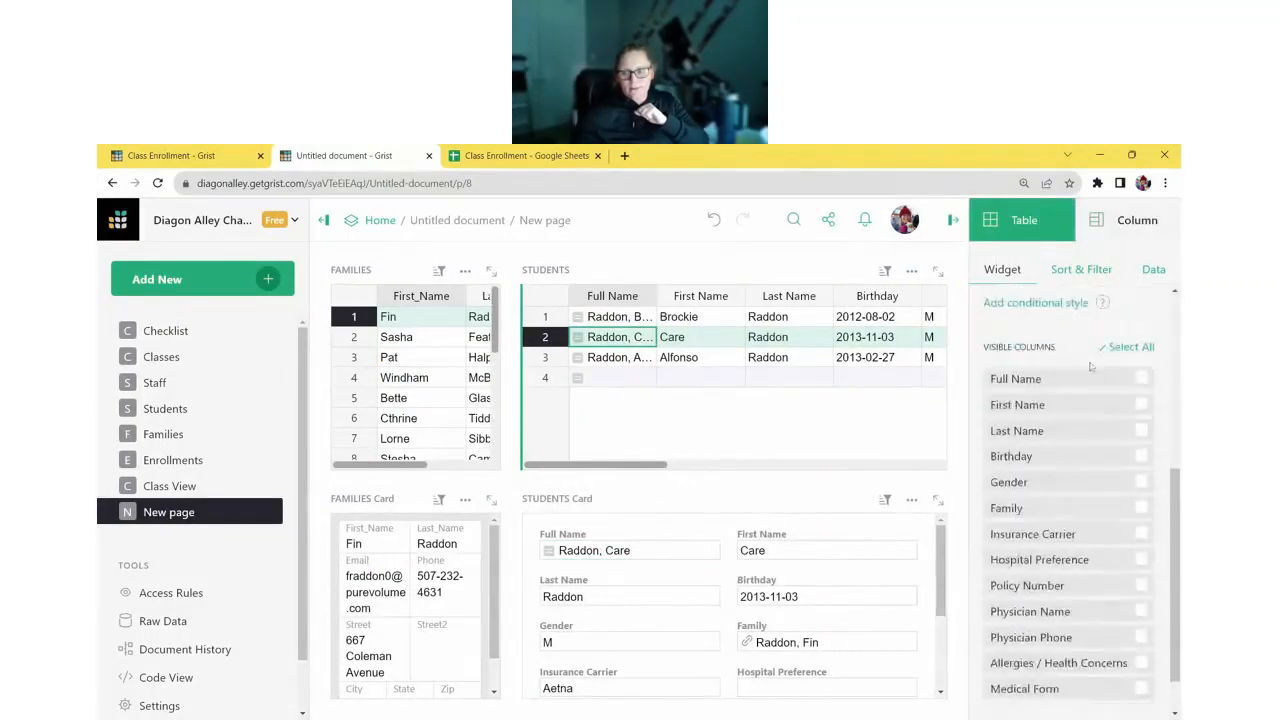
click(1141, 404)
click(1141, 430)
click(1141, 455)
click(1141, 481)
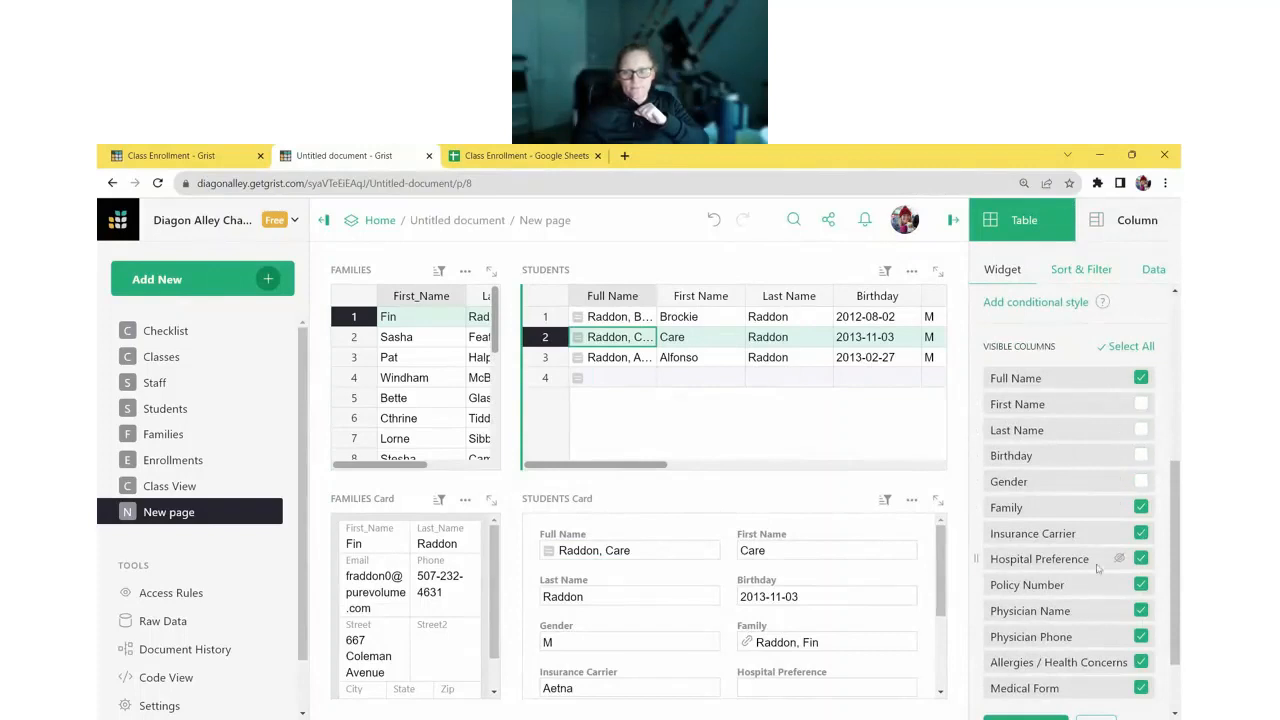
scroll(1100, 560, down, 3)
click(1012, 554)
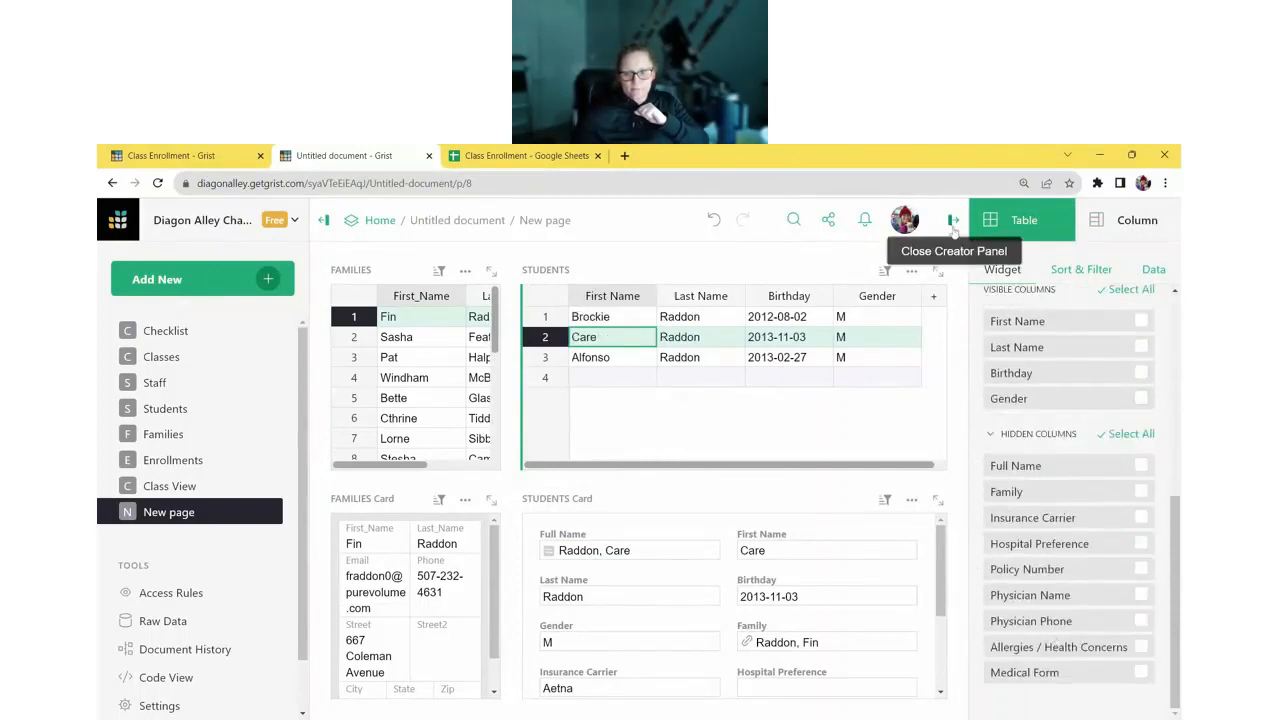
- Make the STUDENTS Card Compact, remove Family and Full Name, and put names and Birthday on top
click(848, 545)
click(1047, 548)
click(1040, 614)
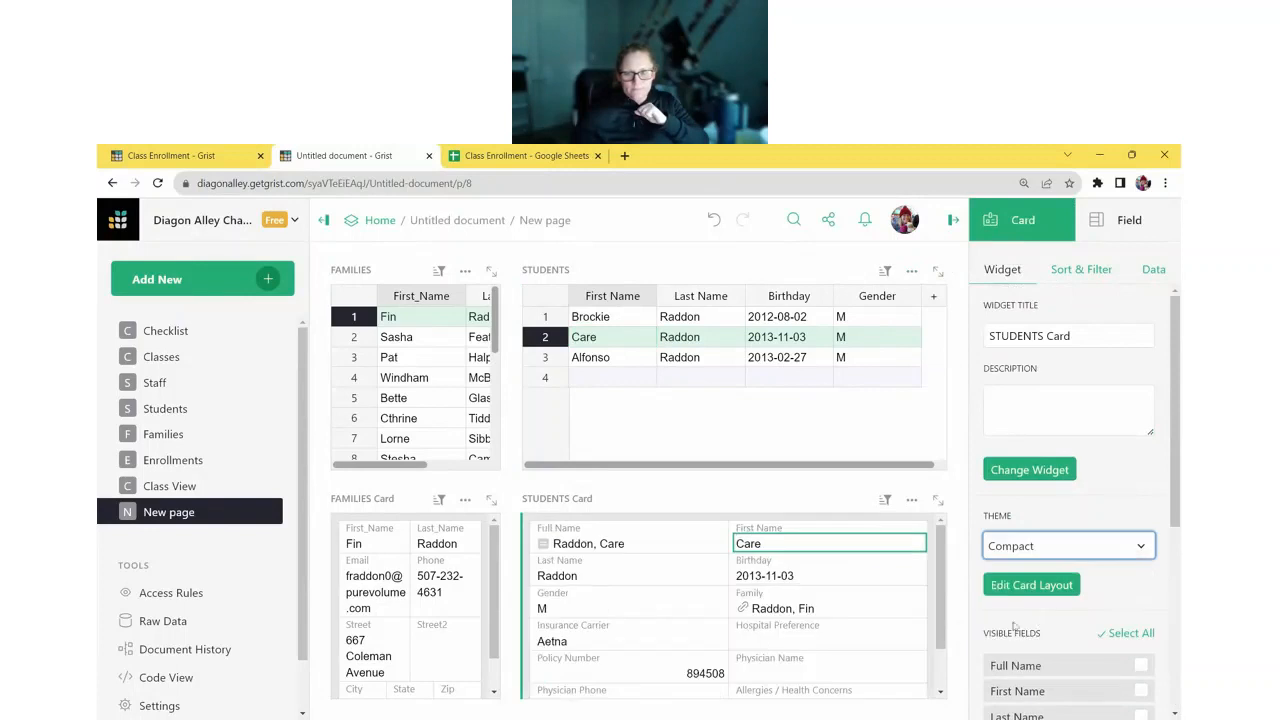
click(1030, 585)
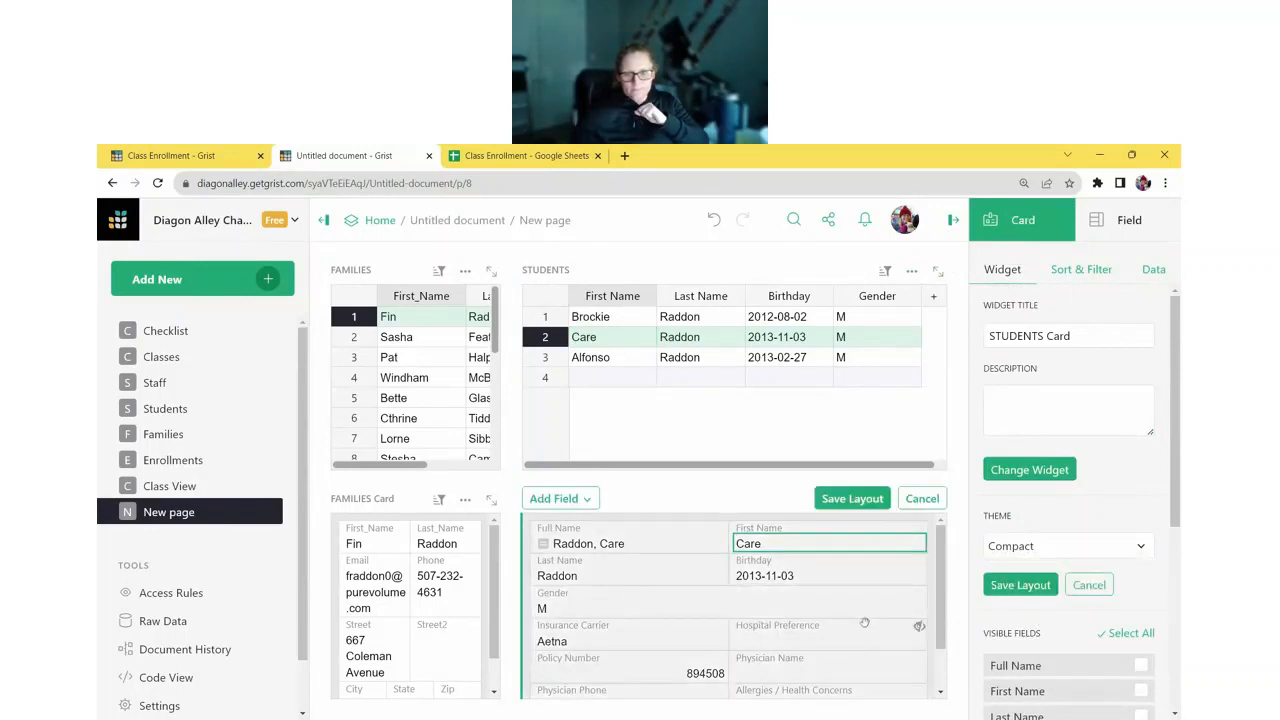
drag(848, 620, 905, 545)
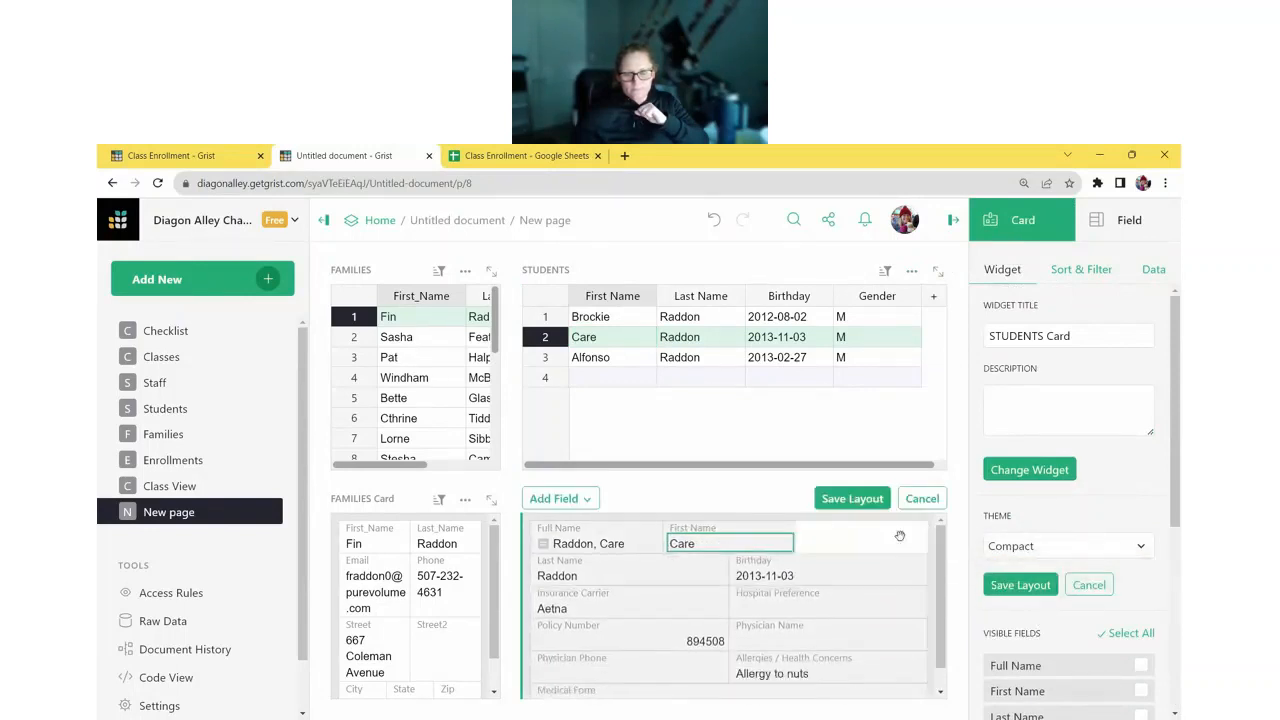
click(652, 528)
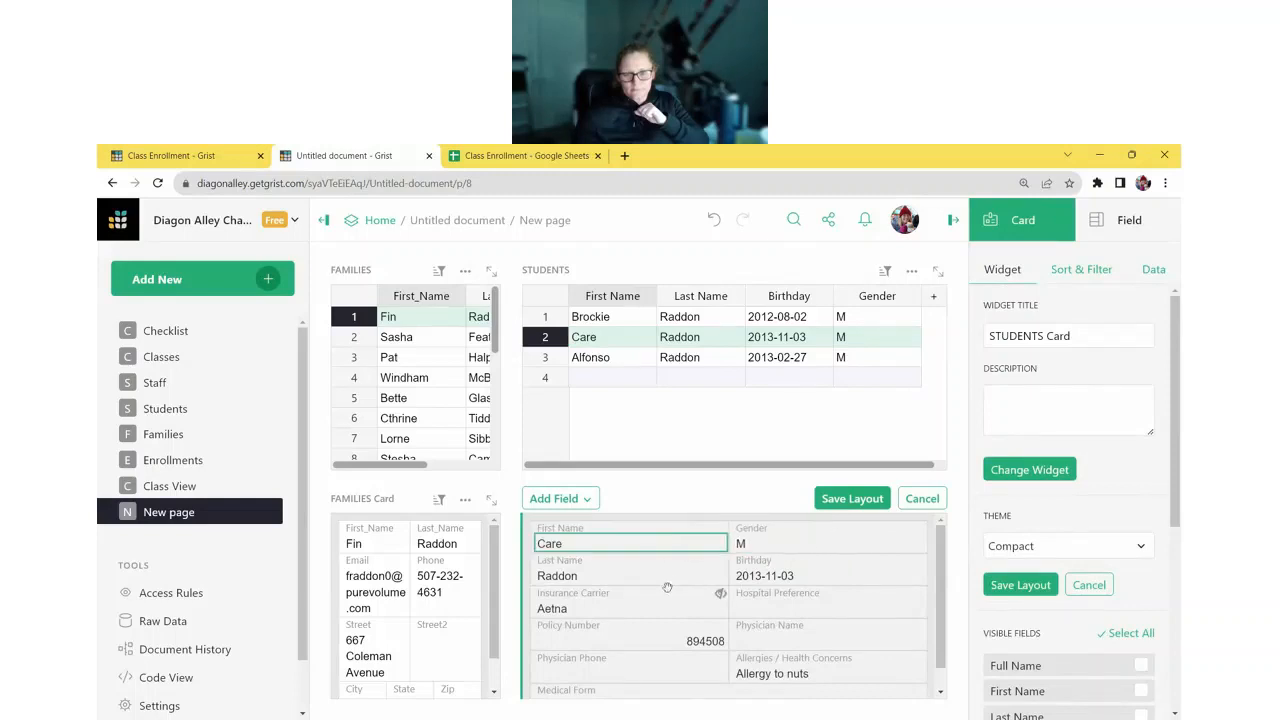
drag(696, 572, 660, 545)
drag(600, 575, 795, 543)
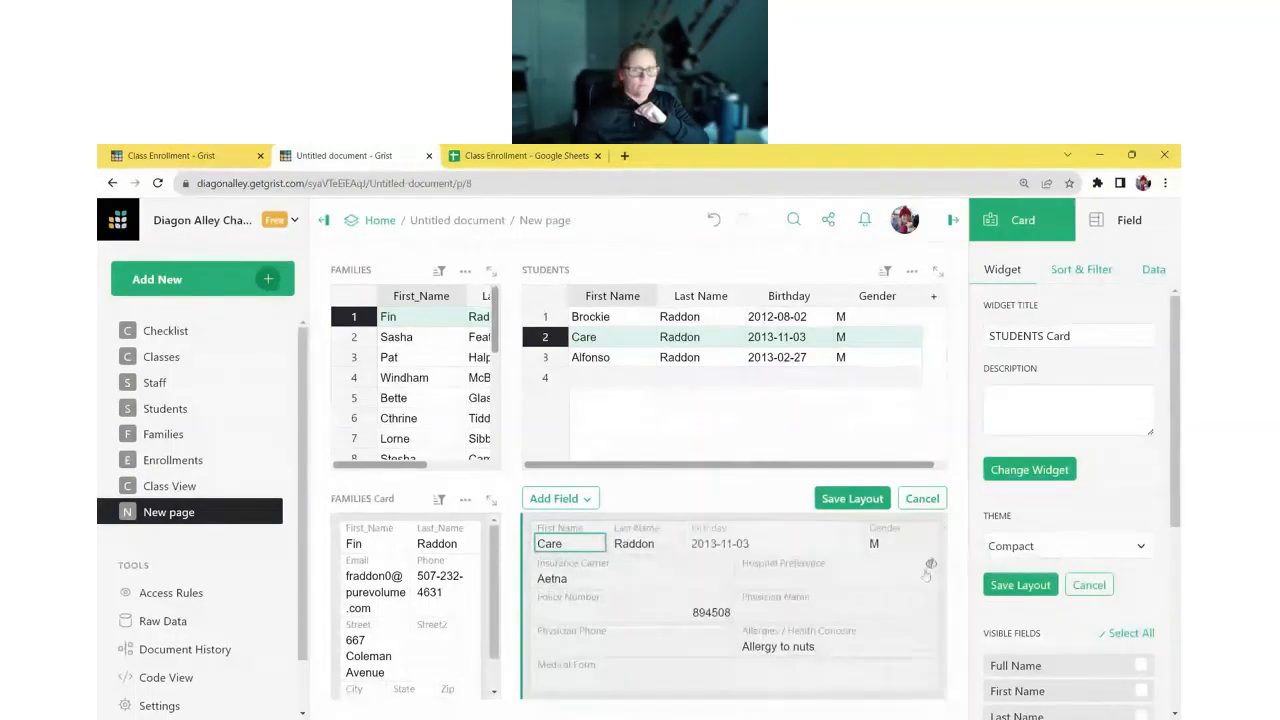
click(853, 499)
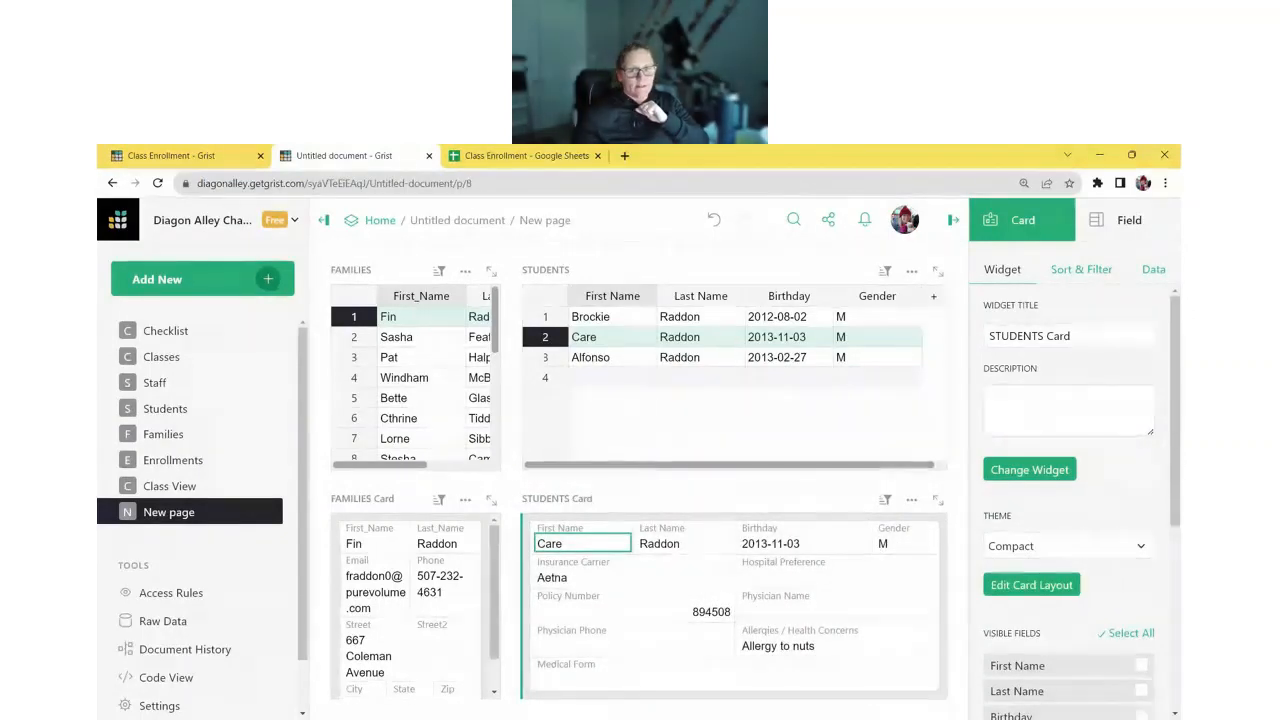
- Check the linking by selecting another family and one of its two students
click(421, 337)
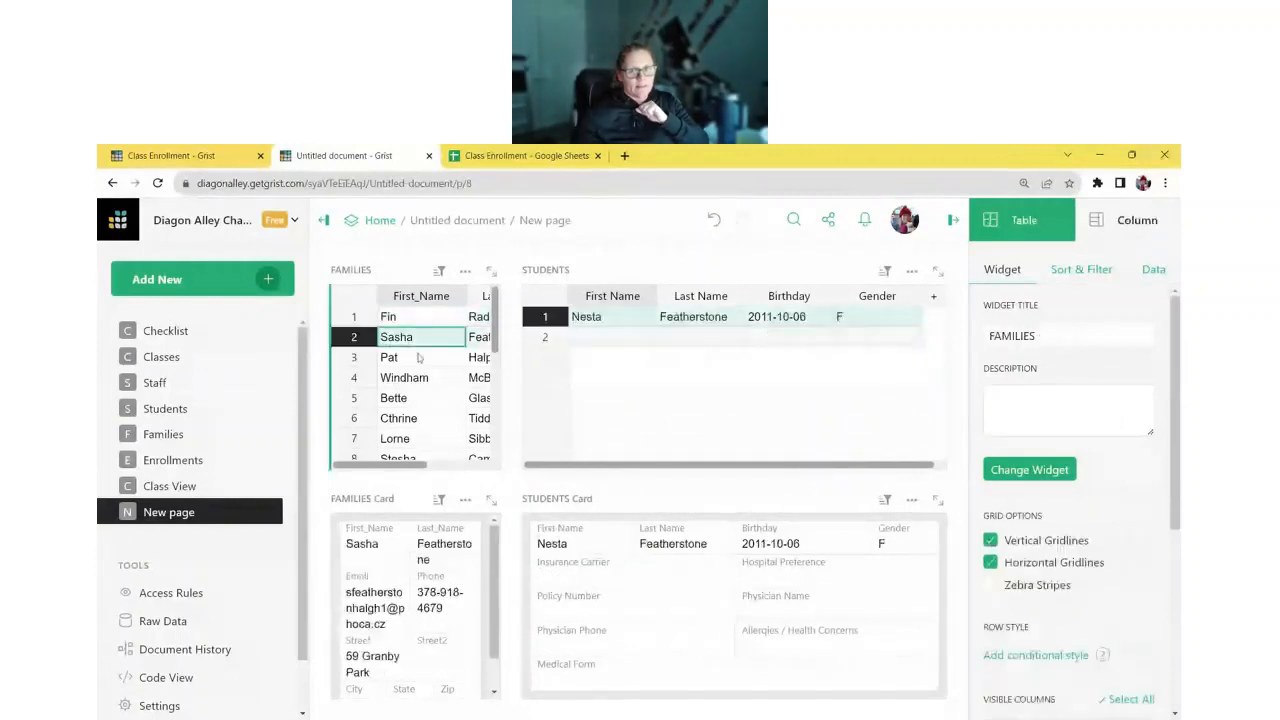
click(415, 357)
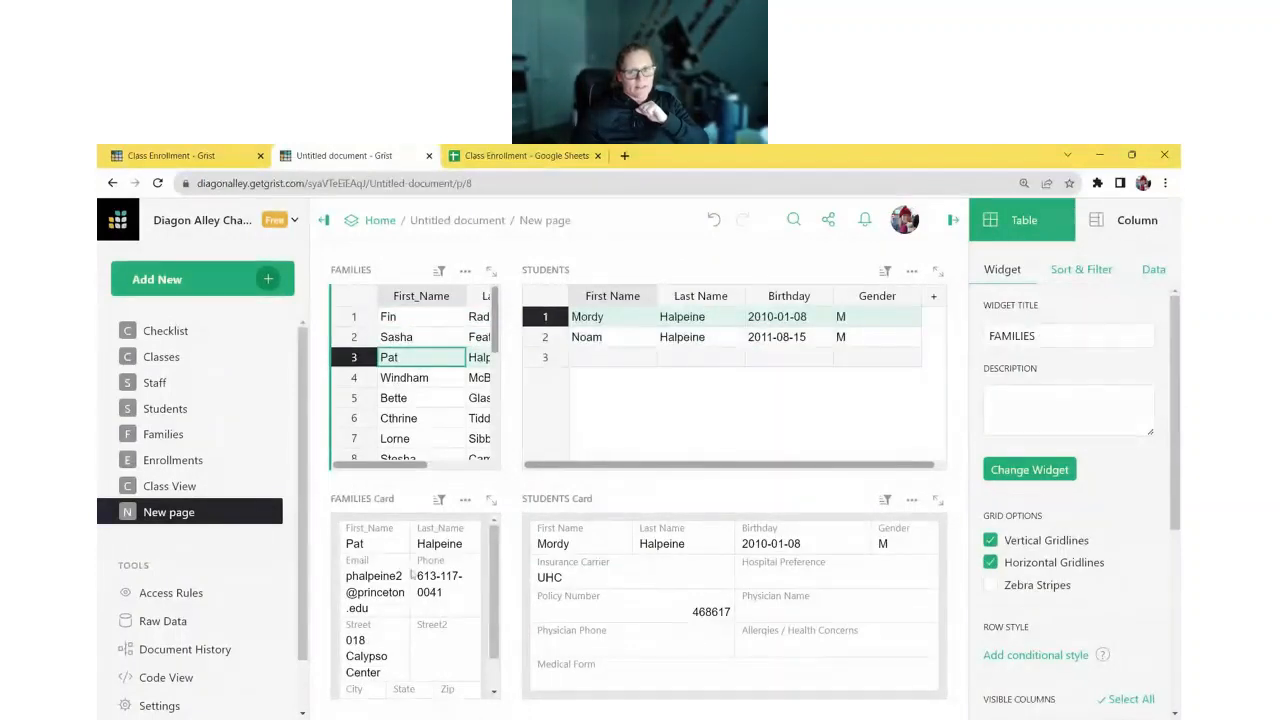
click(606, 318)
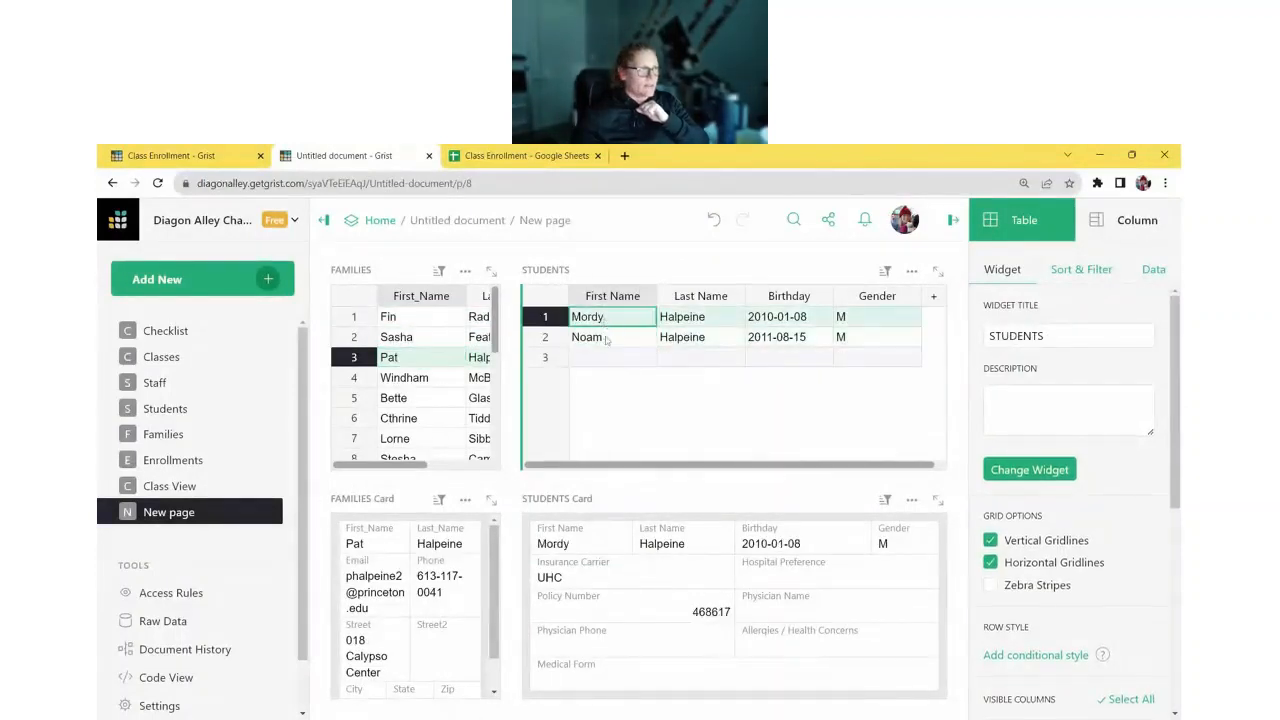
click(606, 340)
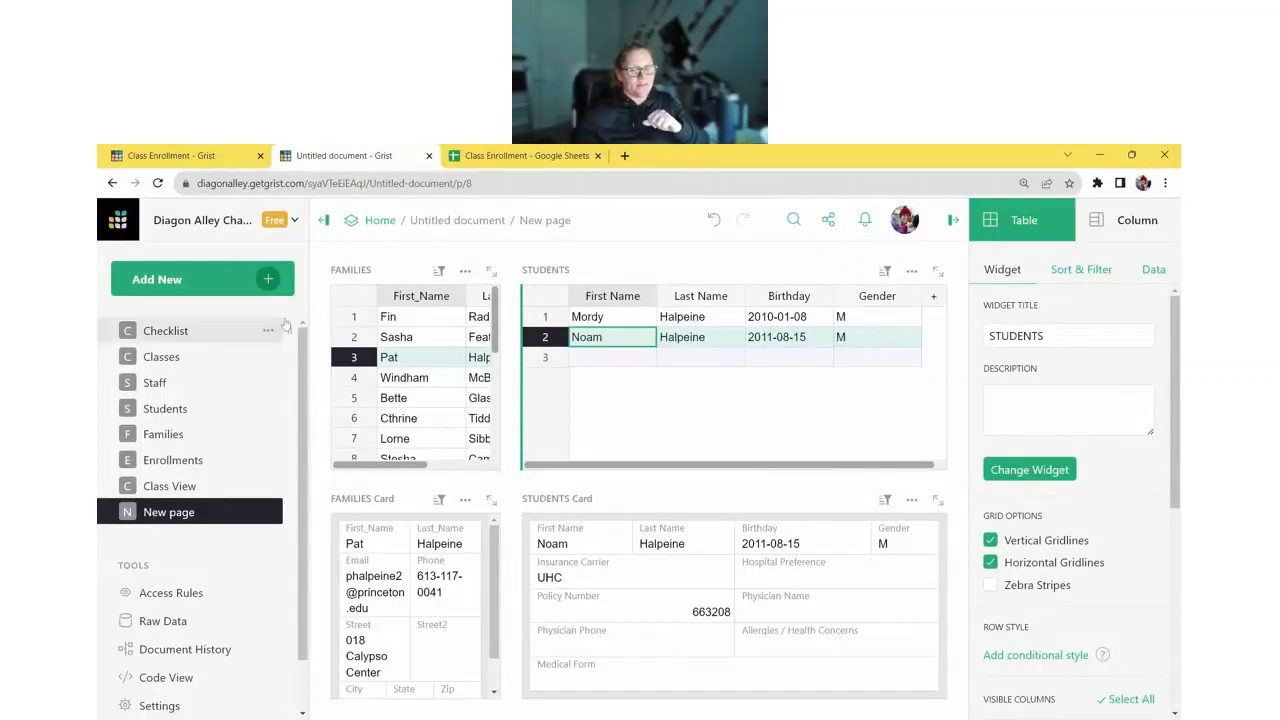
click(260, 279)
- Add an Enrollments table linked to STUDENTS and place it under the STUDENTS Card
click(250, 349)
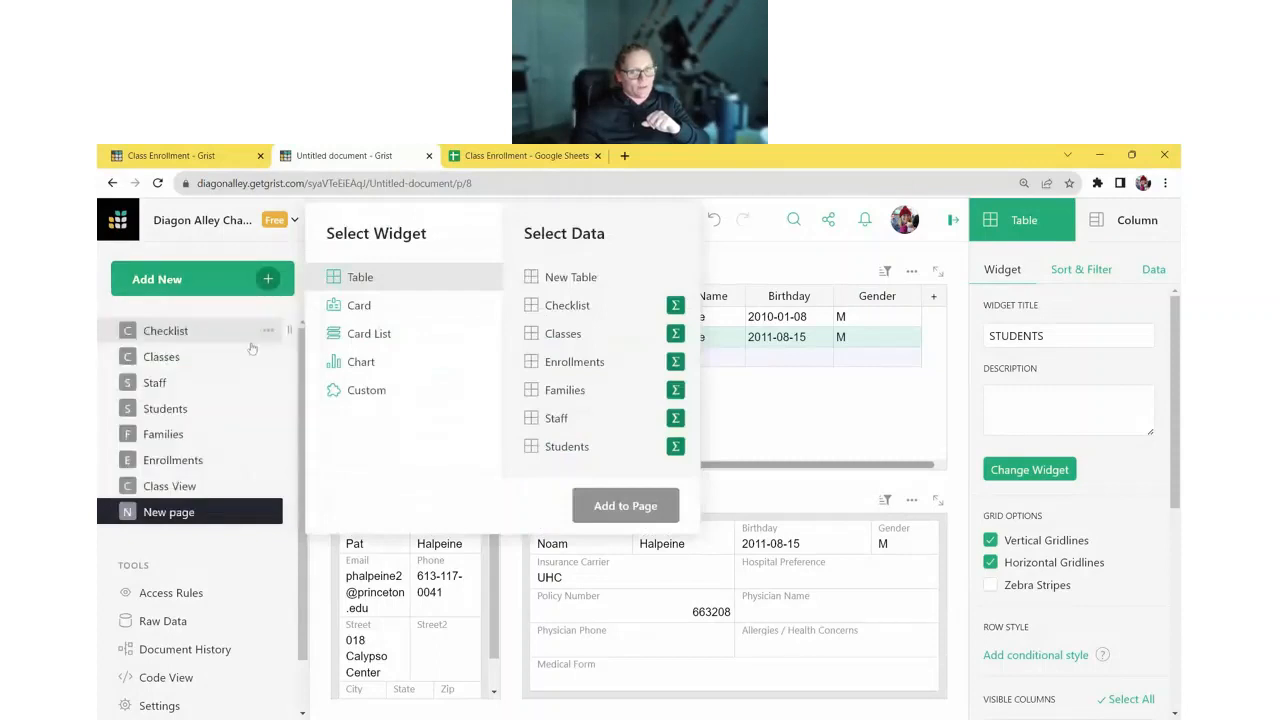
click(556, 370)
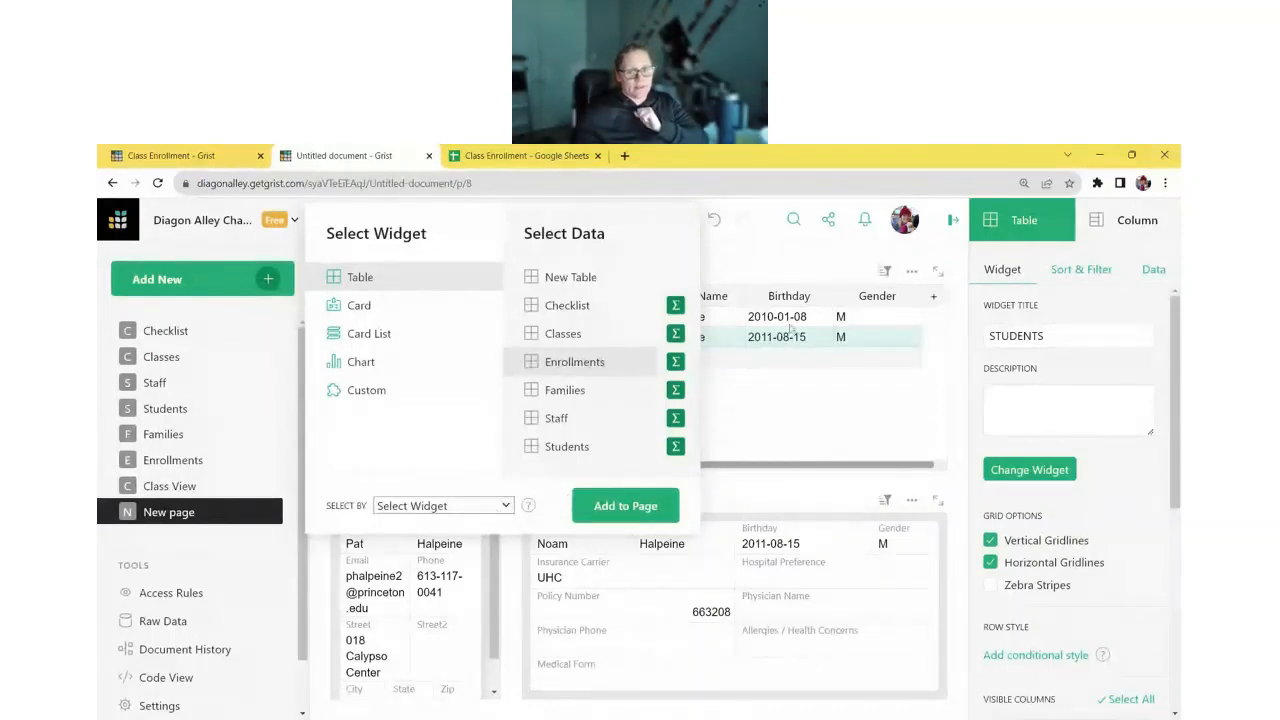
click(436, 543)
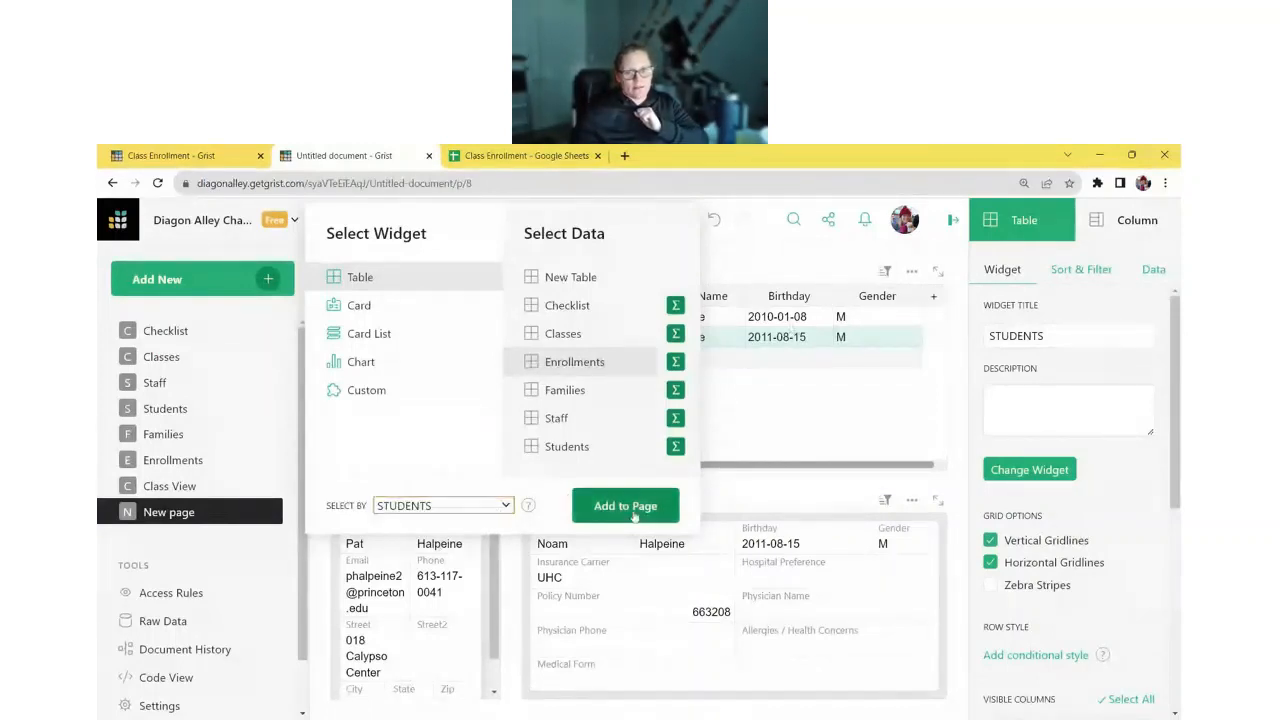
click(625, 505)
drag(380, 492, 613, 600)
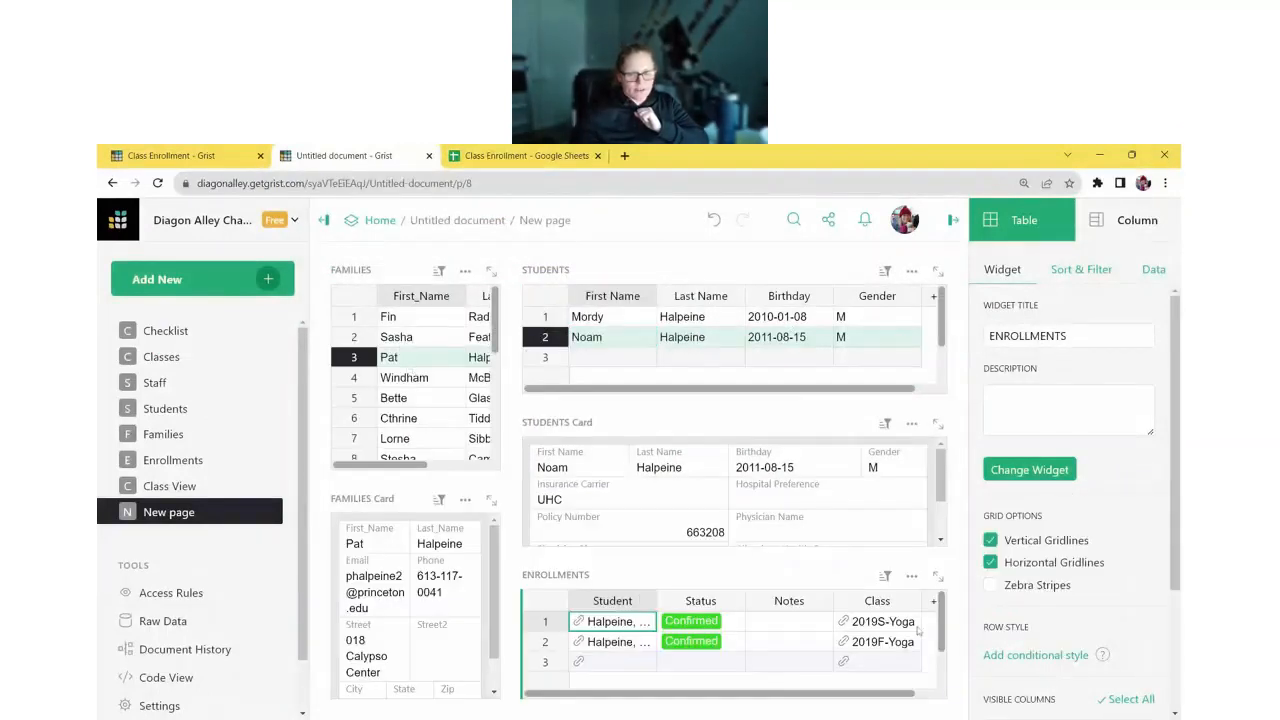
- Move the Class column to the first position and widen the Student column
click(877, 600)
drag(877, 600, 685, 600)
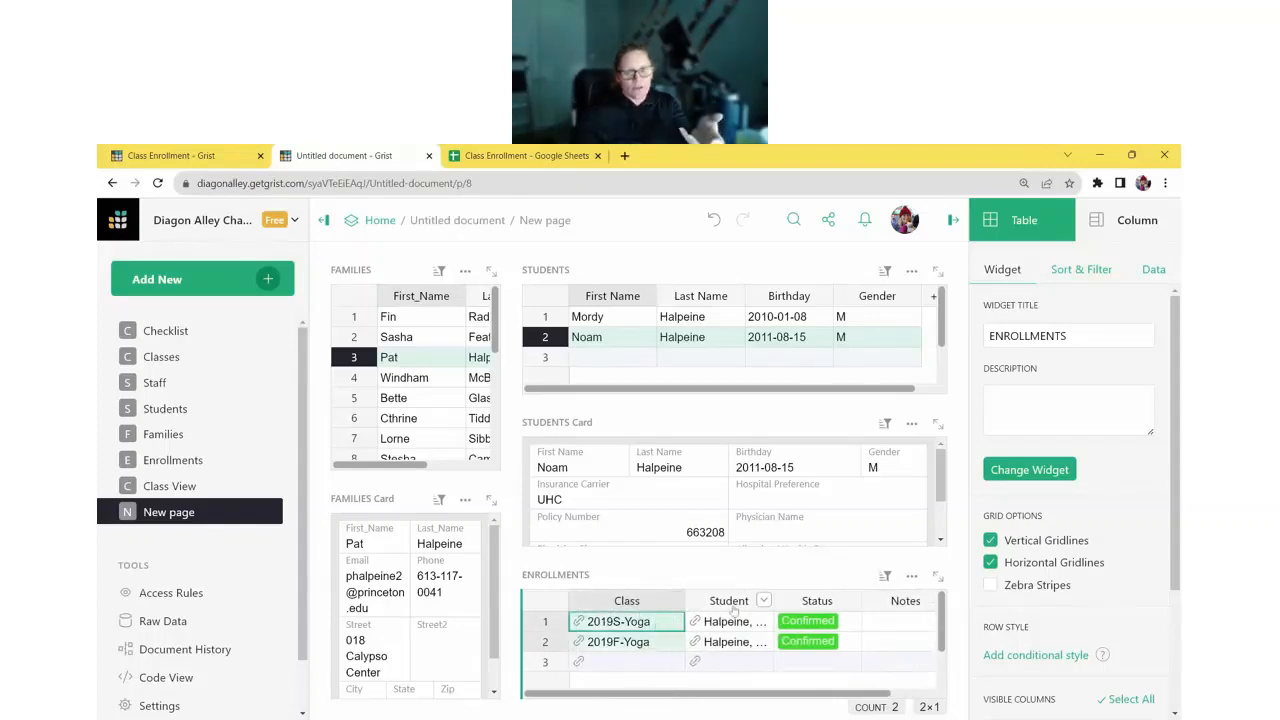
key(Right)
drag(765, 600, 805, 600)
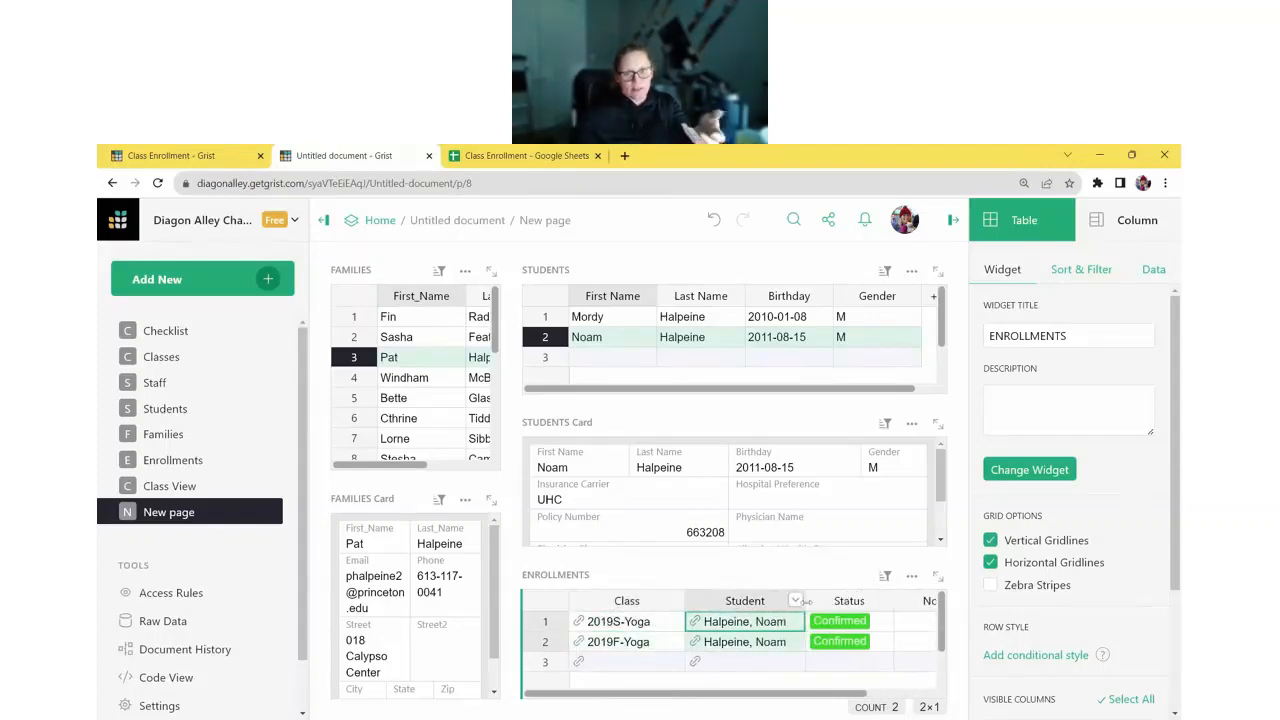
- Hide the Student column in ENROLLMENTS and collapse the page list
click(622, 318)
click(622, 337)
click(622, 317)
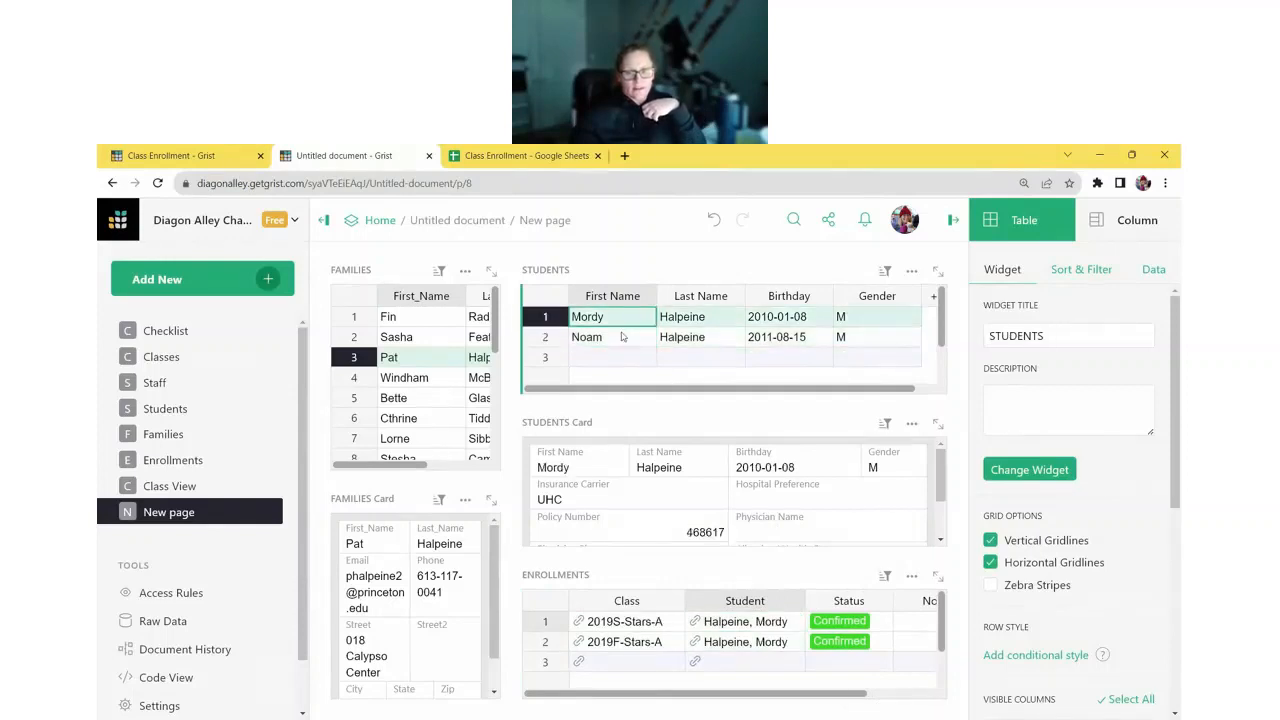
click(622, 337)
click(795, 600)
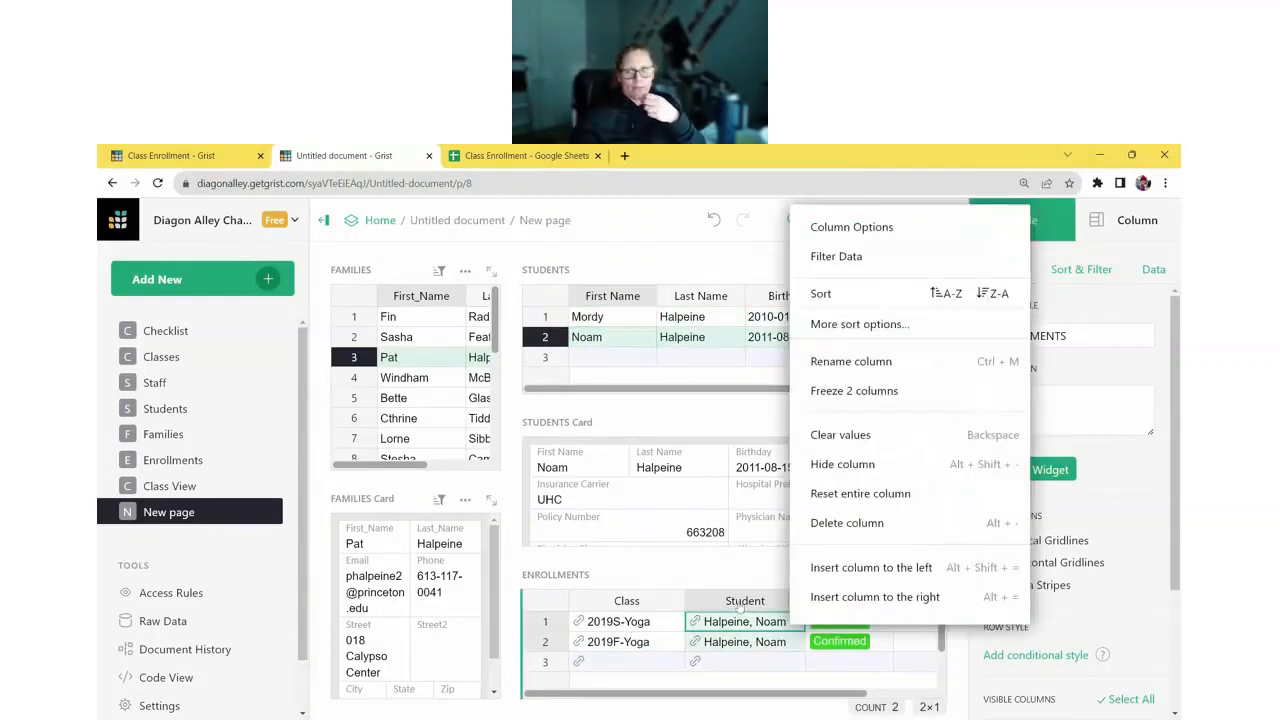
click(834, 463)
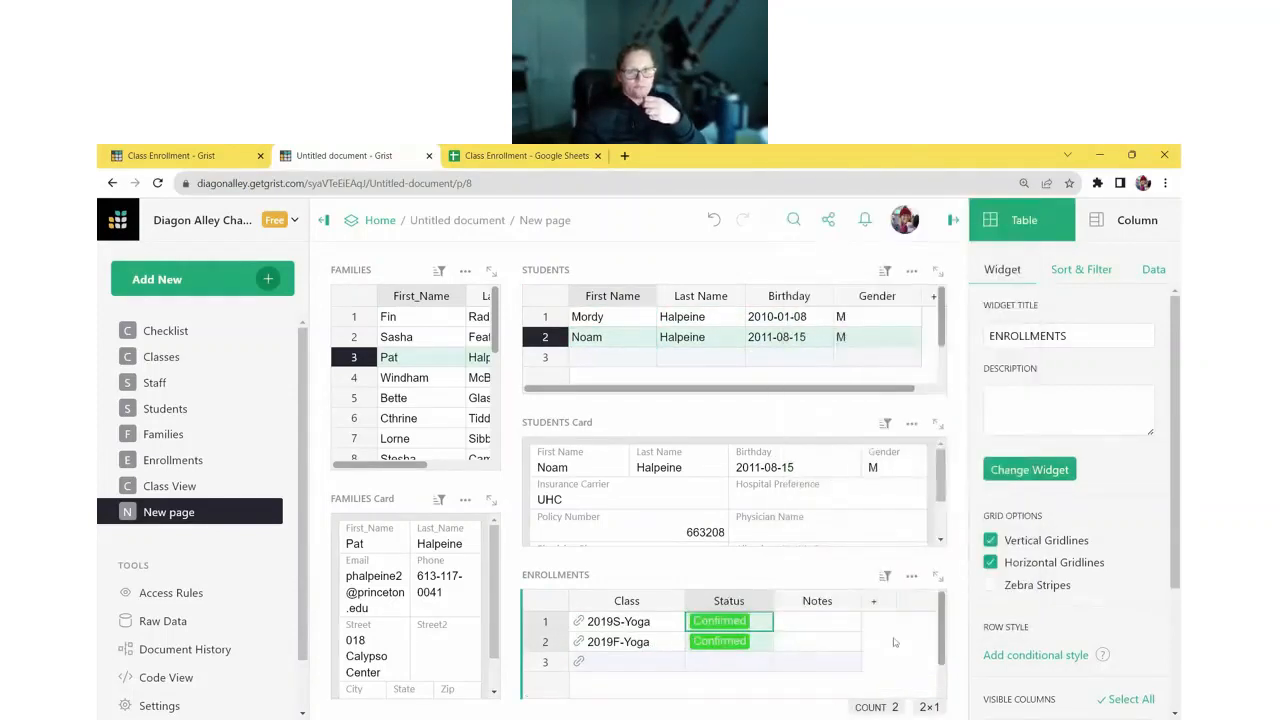
click(323, 220)
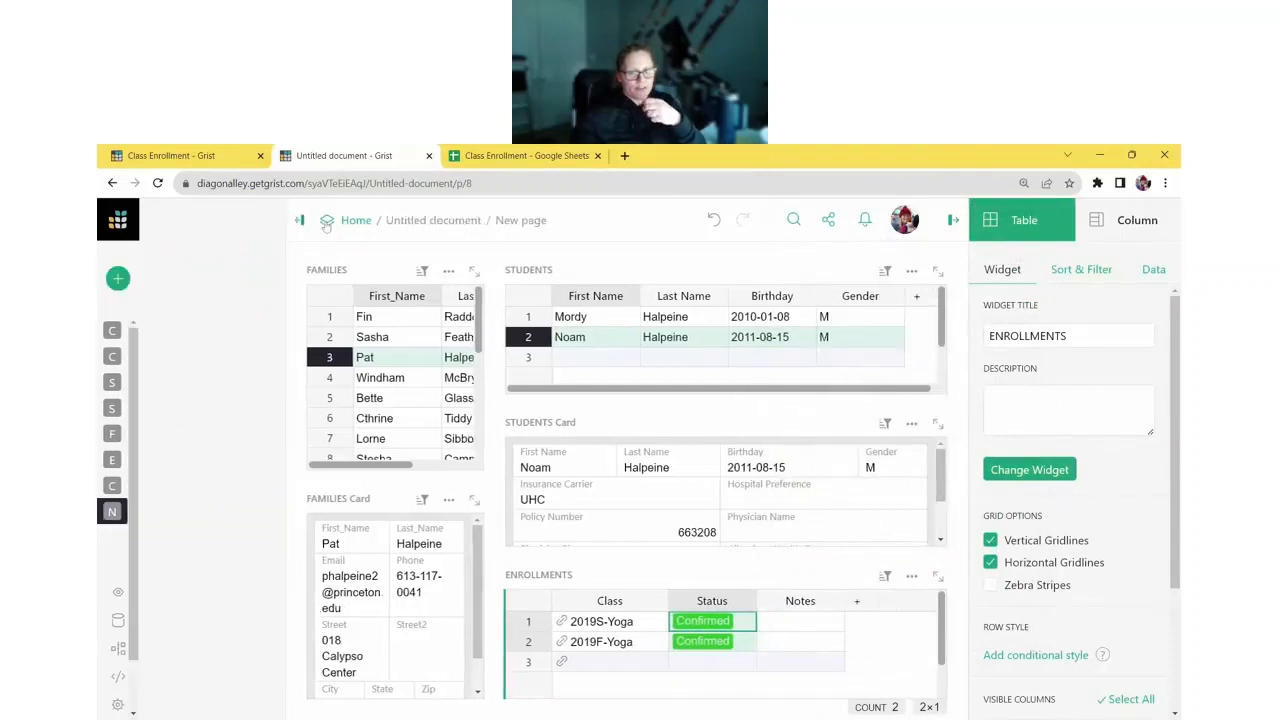
- Widen the Families widgets, then widen the Classes table's Times column to show full ranges
drag(384, 457, 492, 445)
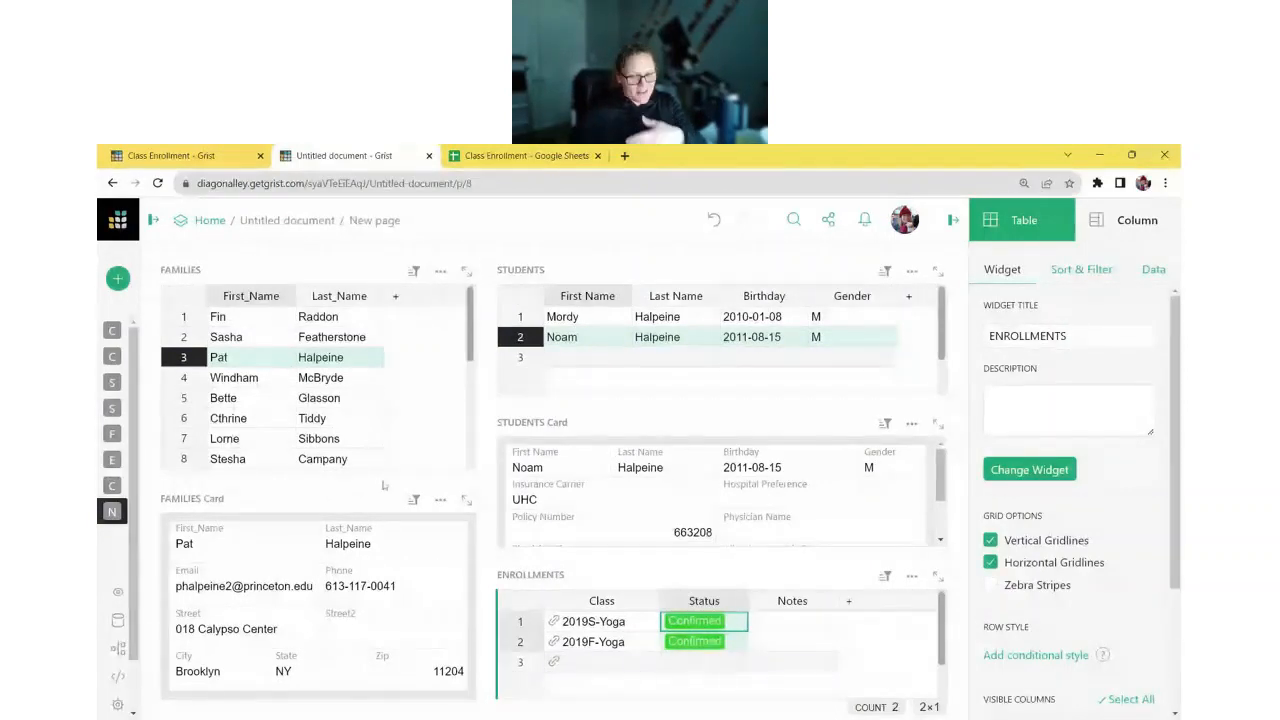
click(623, 642)
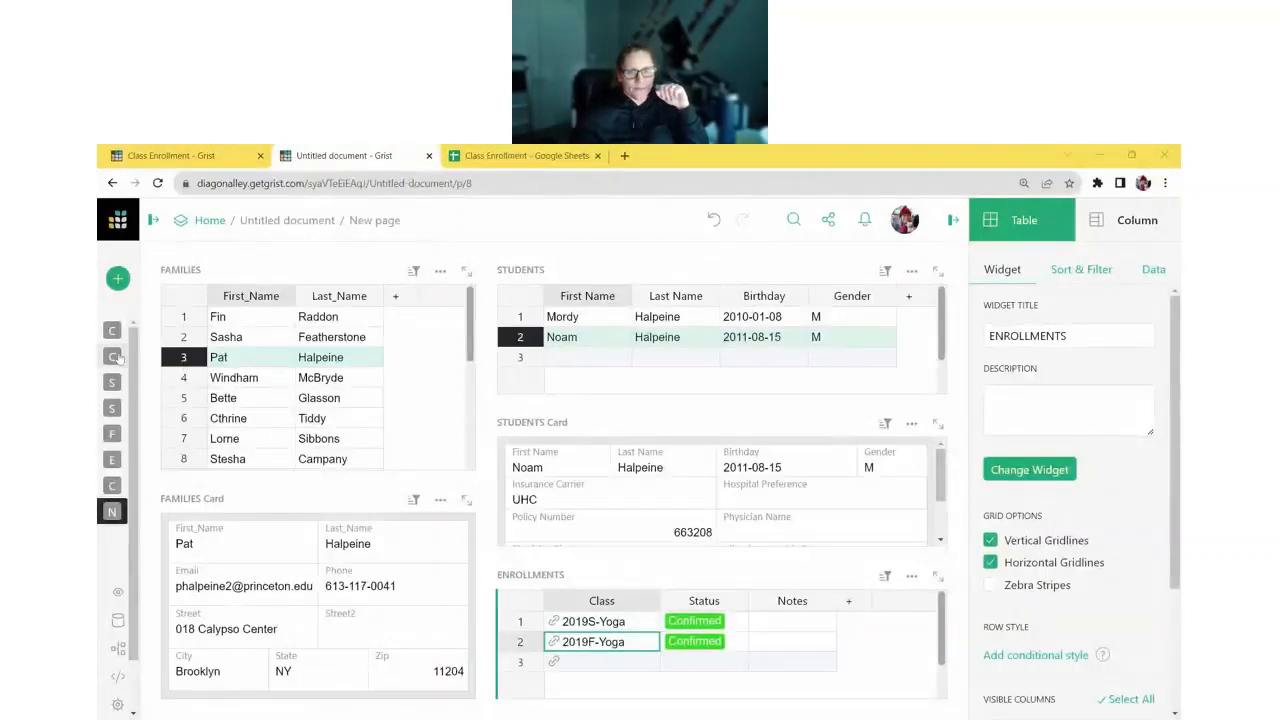
click(146, 360)
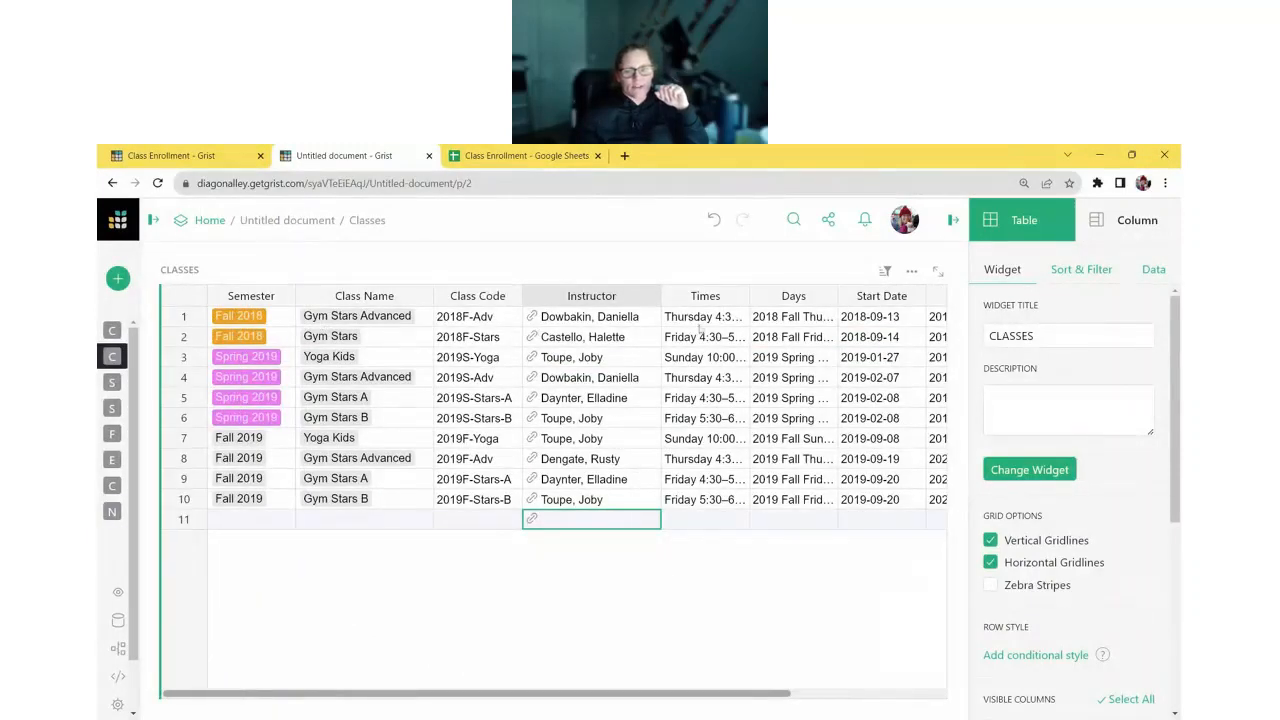
drag(748, 296, 806, 300)
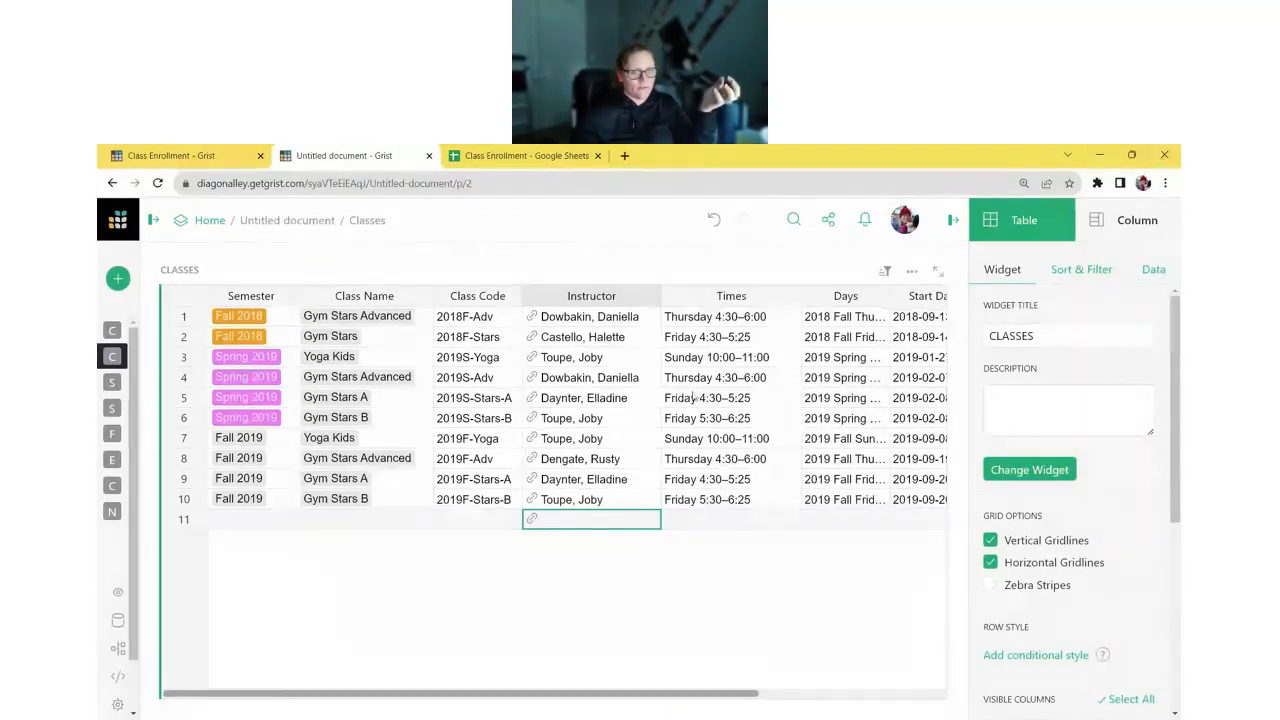
click(122, 514)
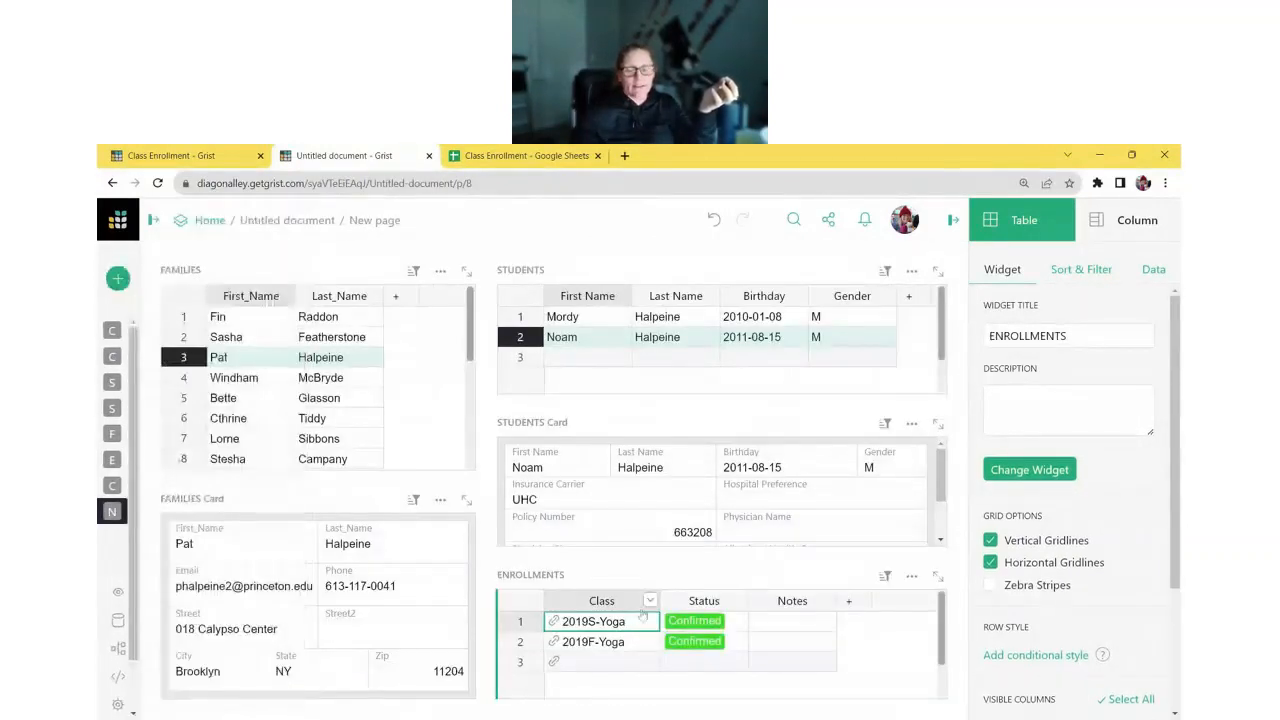
- Add the referenced Classes Times column to ENROLLMENTS as Class_Times
click(1130, 220)
scroll(1094, 400, down, 2)
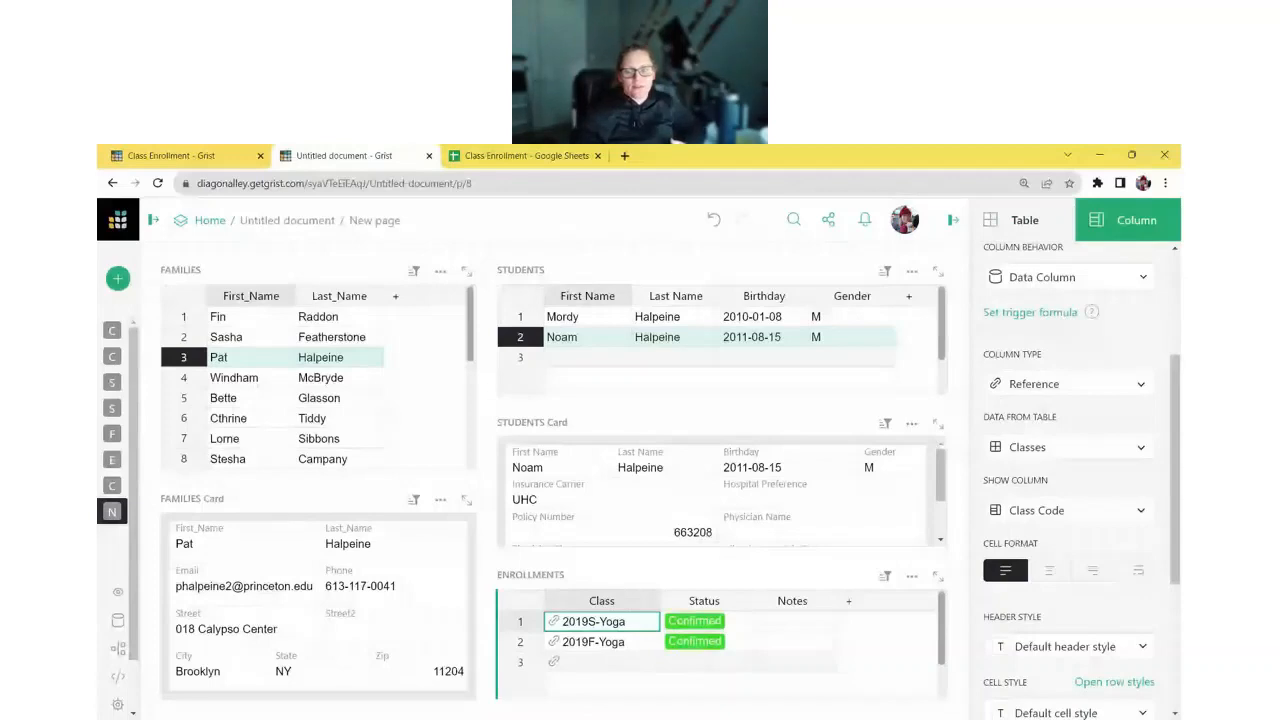
scroll(1012, 450, down, 3)
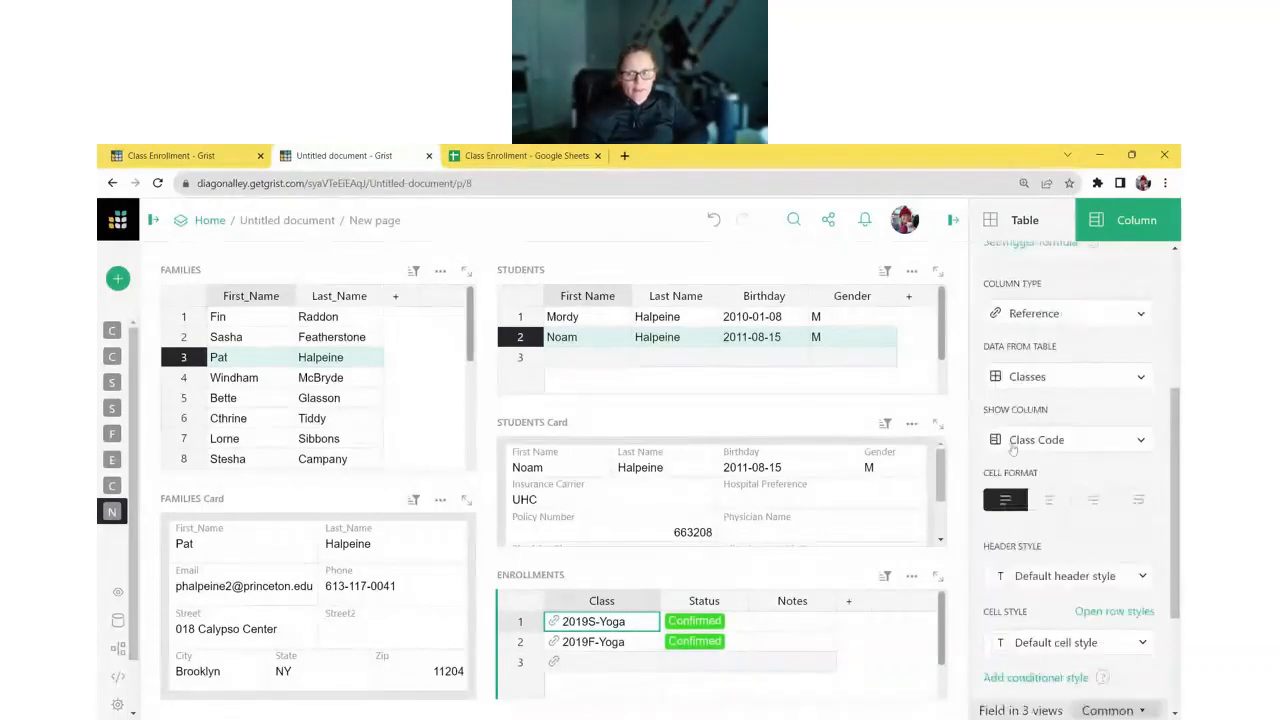
scroll(1018, 436, down, 1)
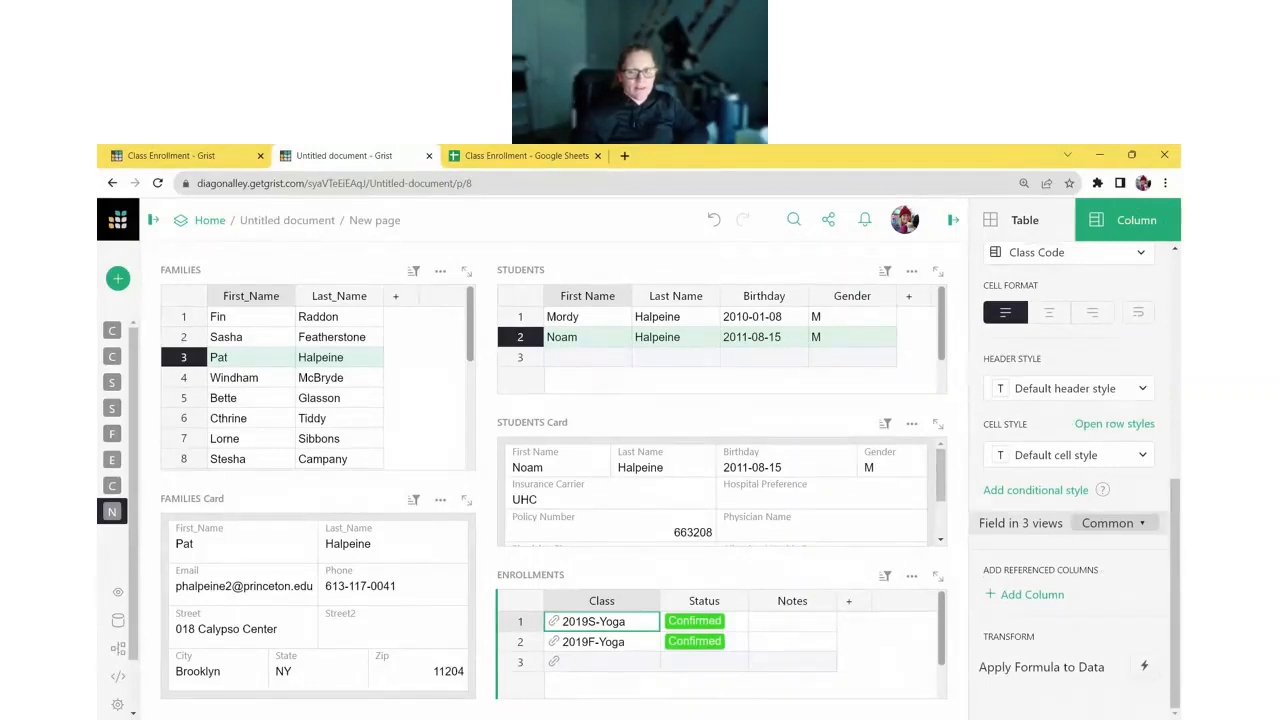
click(996, 594)
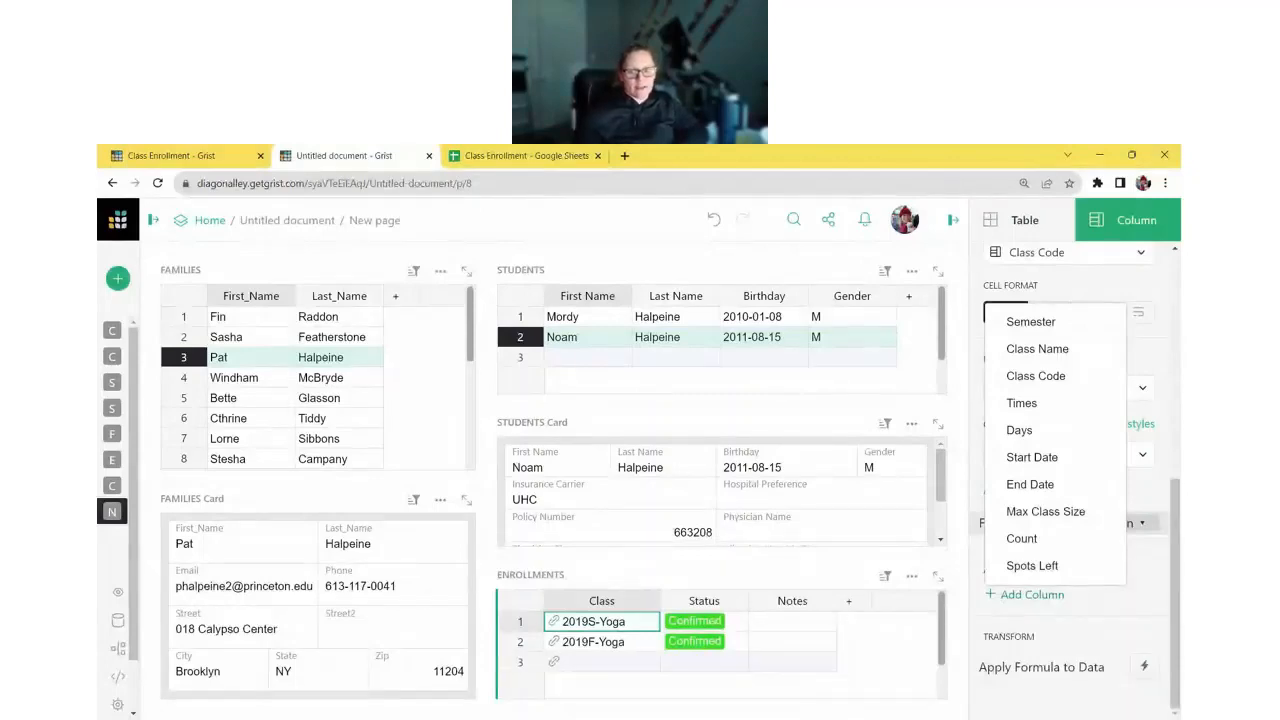
click(1021, 402)
- Size Class_Times so full times and Notes fit, and close the settings panel
click(716, 601)
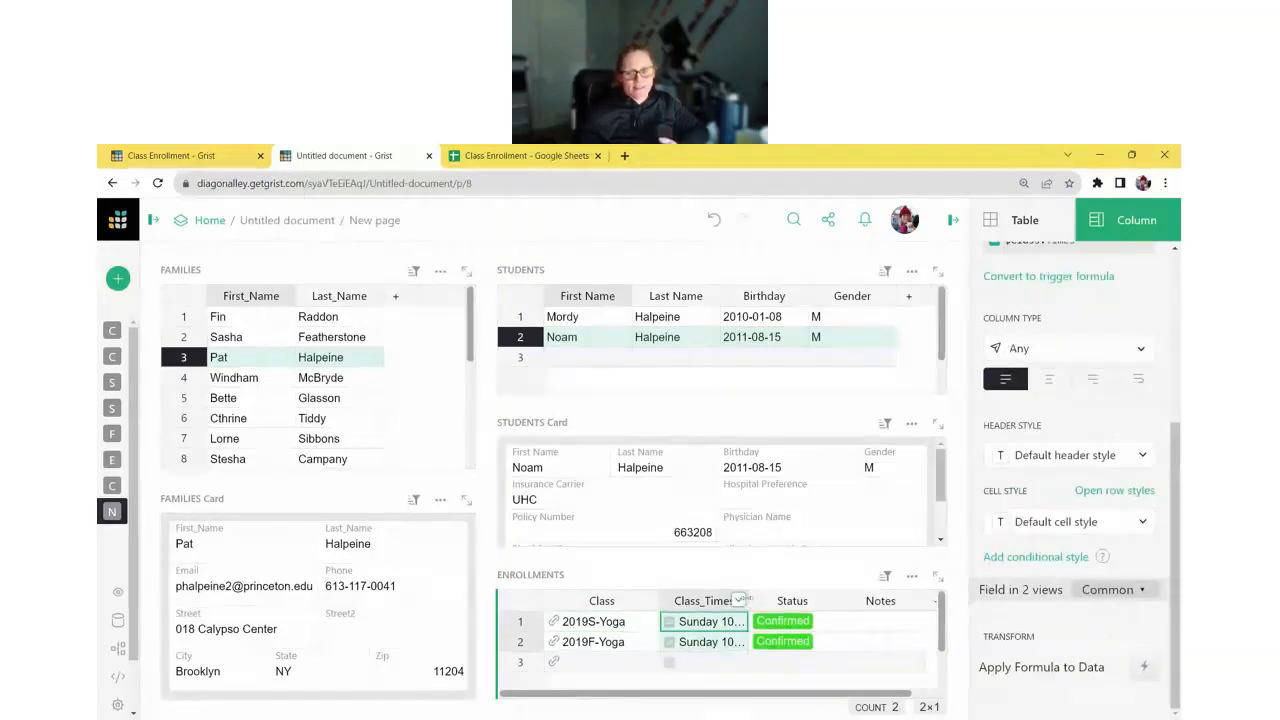
drag(747, 600, 822, 600)
click(552, 616)
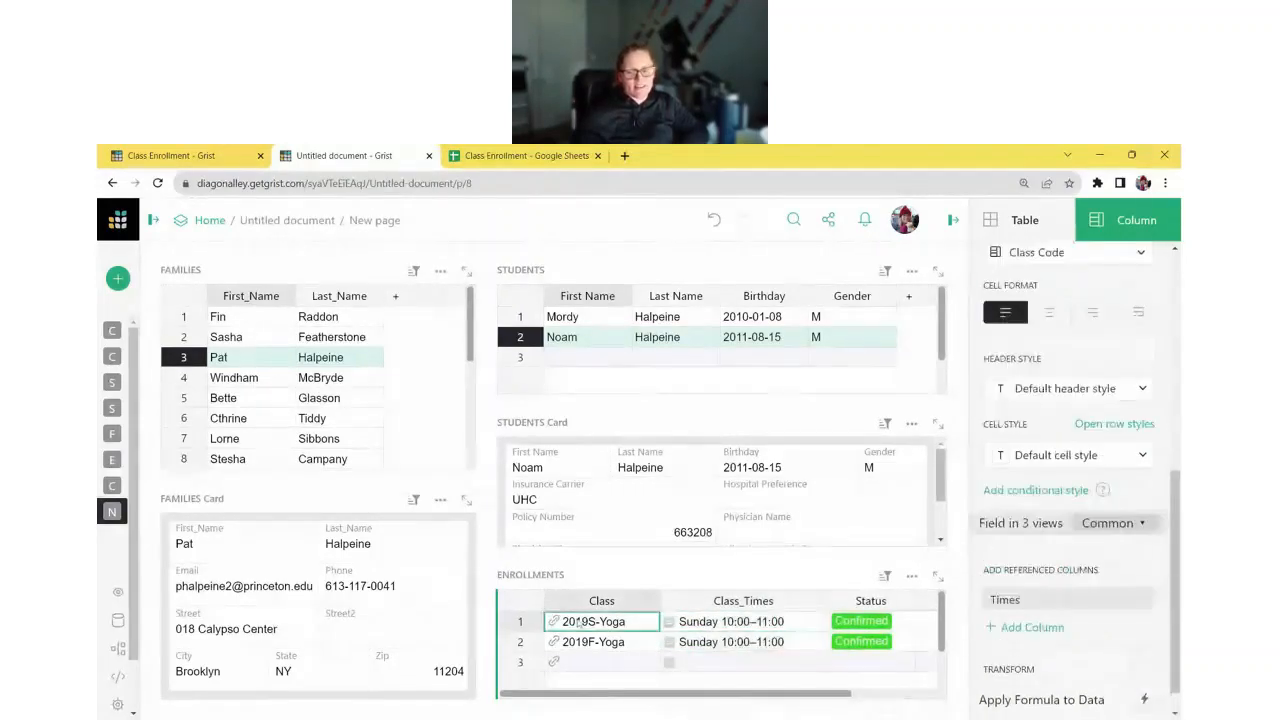
drag(737, 697, 690, 697)
drag(826, 600, 795, 600)
click(953, 220)
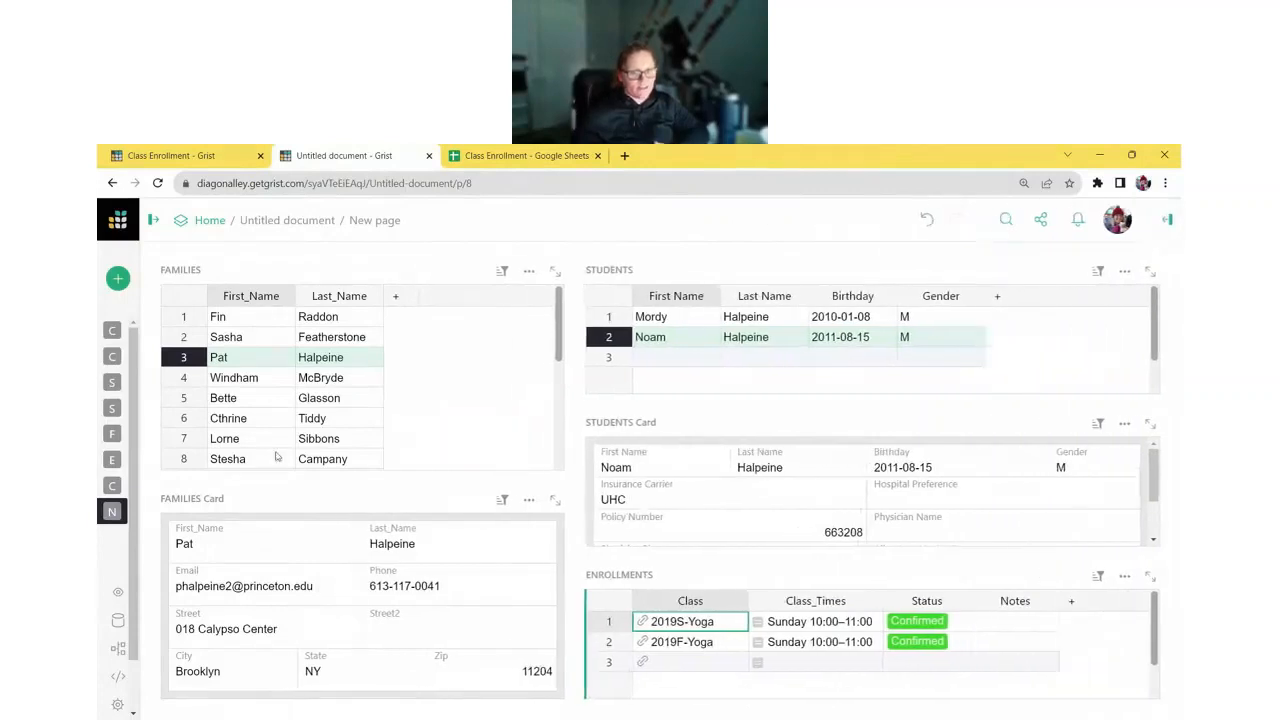
click(257, 384)
- Browse another family's students and their enrollments in the linked widgets
click(259, 415)
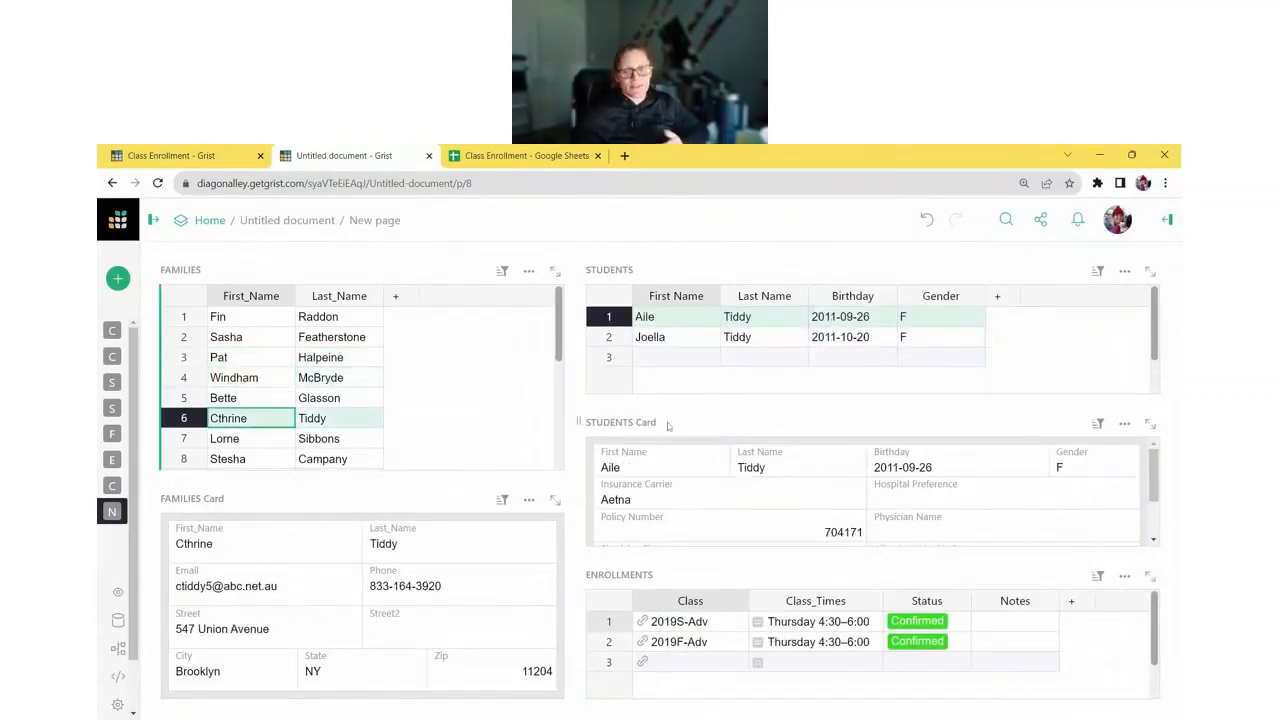
click(660, 343)
click(669, 317)
click(660, 337)
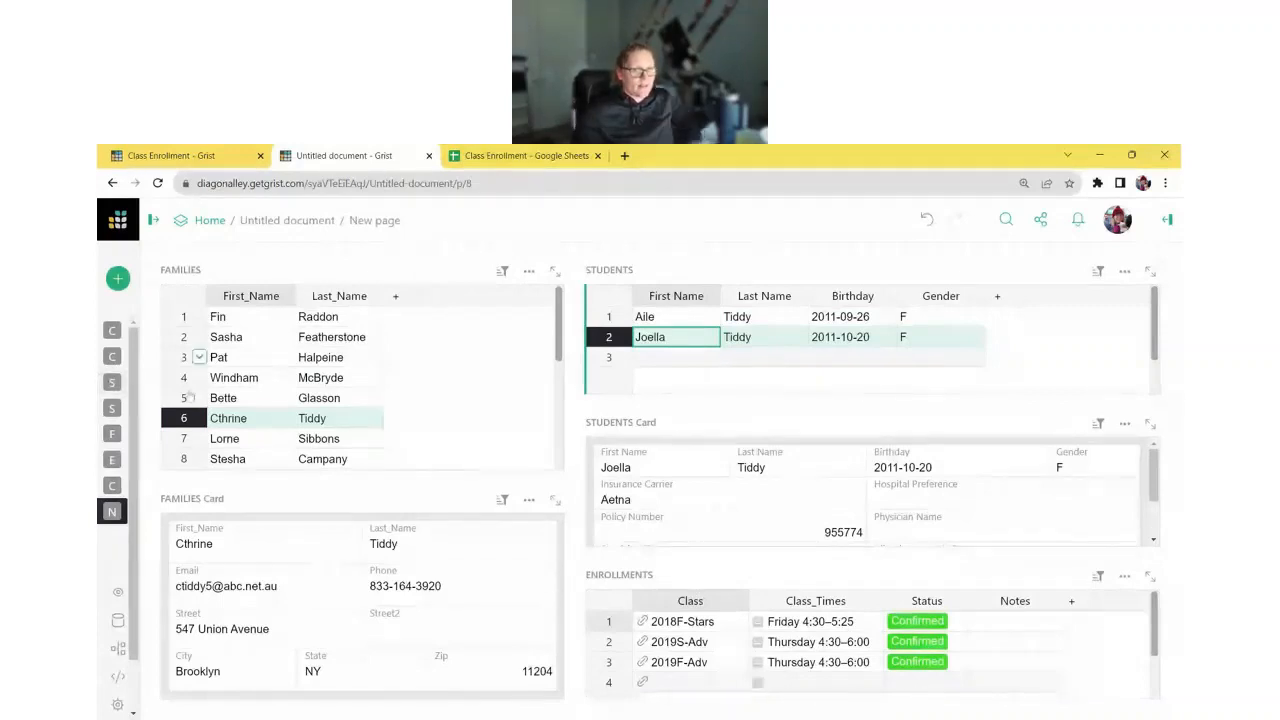
- Rename New page to 'Enrollment View' and switch to the Class Enrollment document
click(153, 220)
click(270, 511)
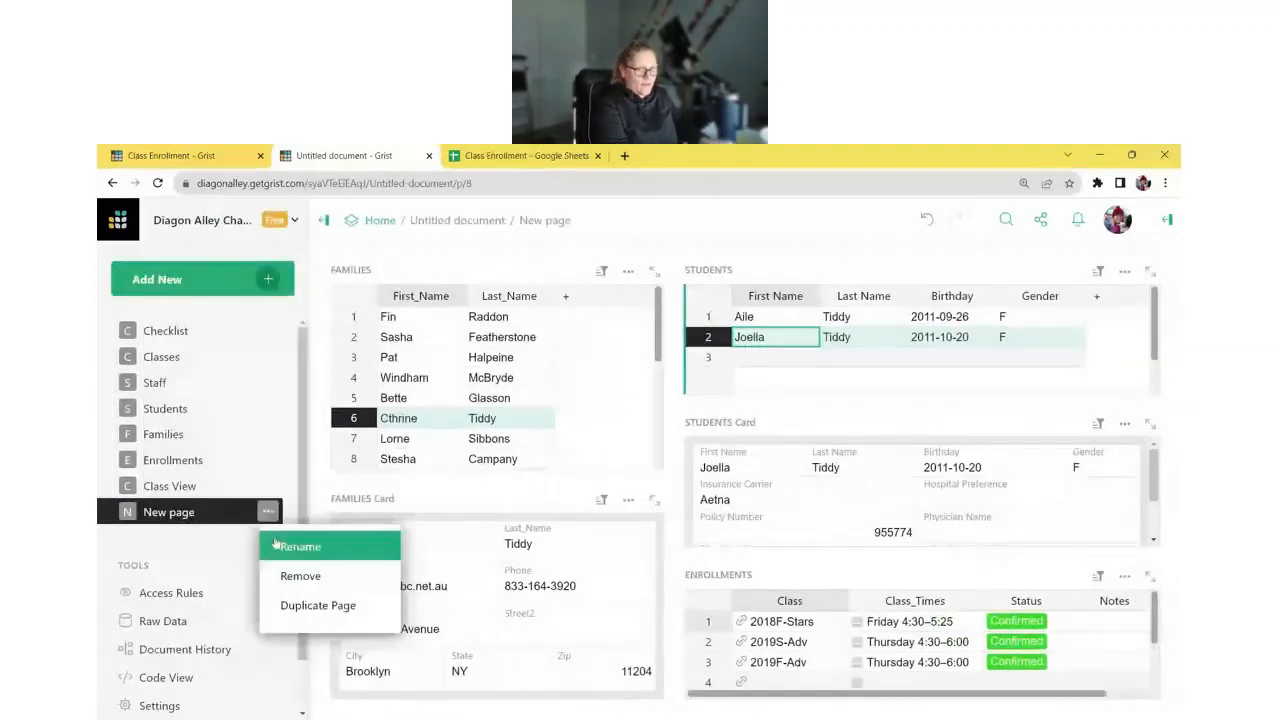
click(262, 540)
text(Enrol)
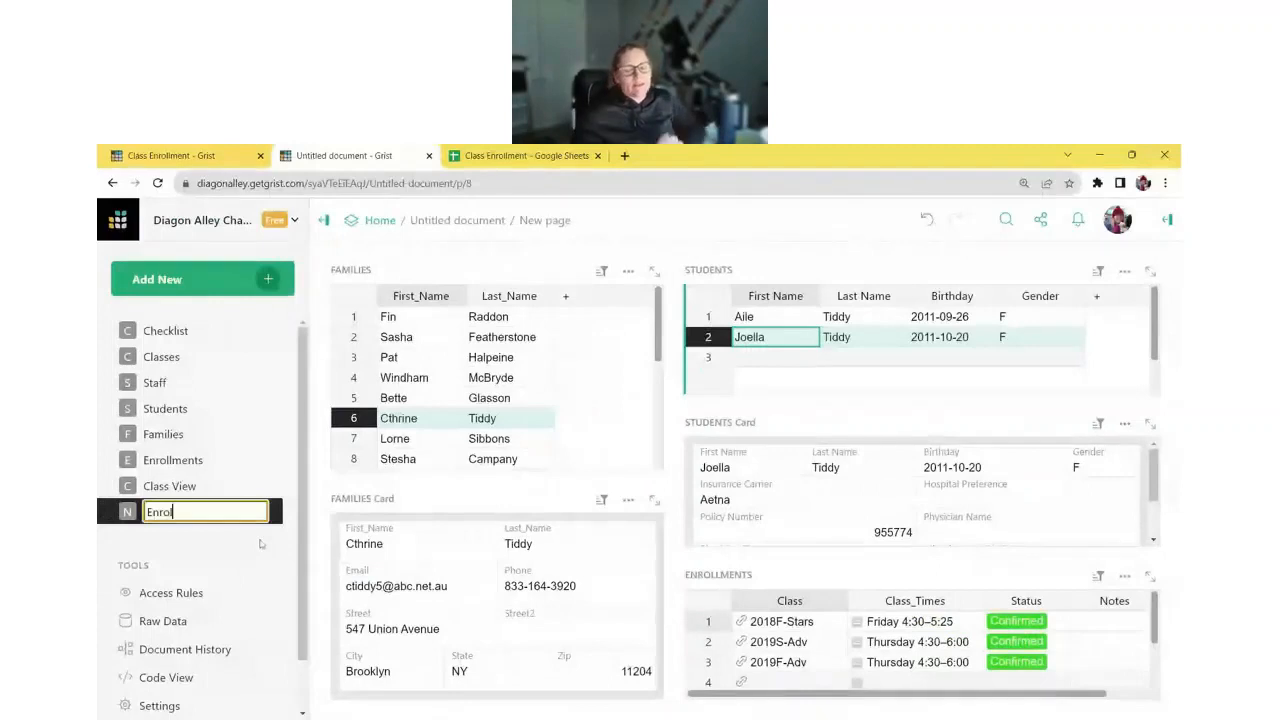
text(lment View)
key(Return)
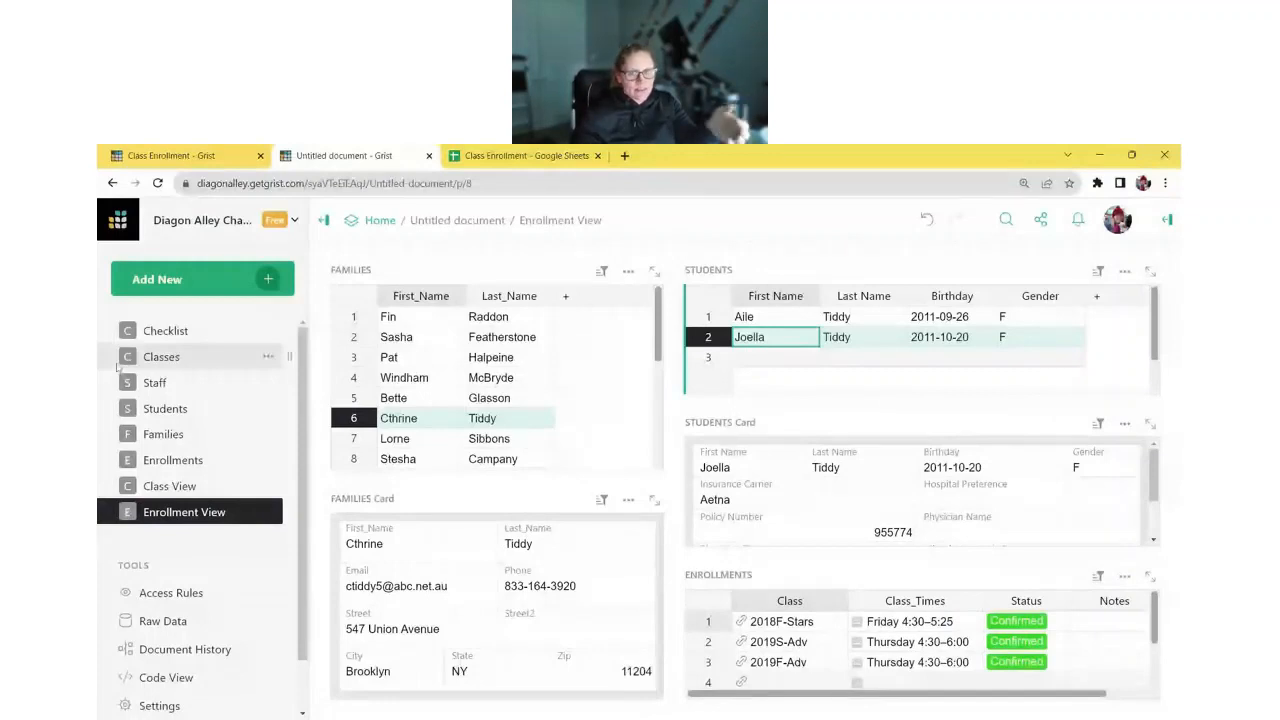
click(170, 155)
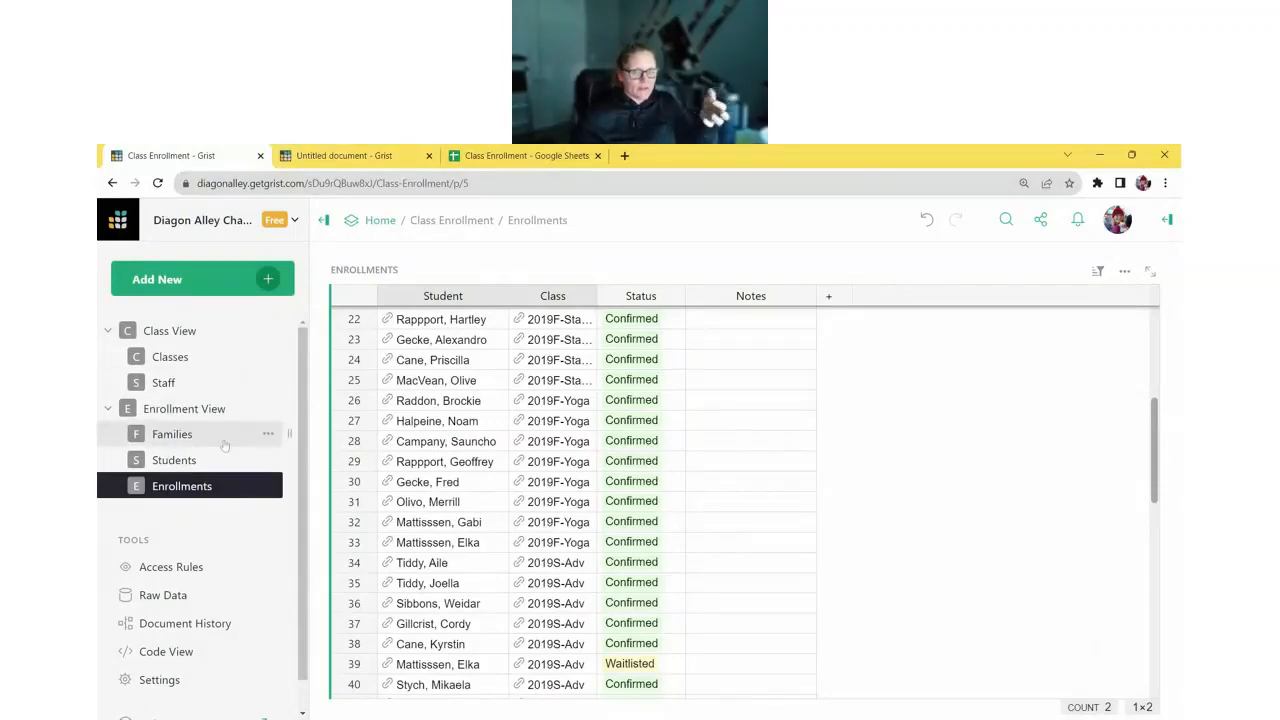
- Compare the Families, Students, Enrollments and Enrollment View pages, then return to the untitled document
click(175, 434)
click(196, 462)
click(195, 484)
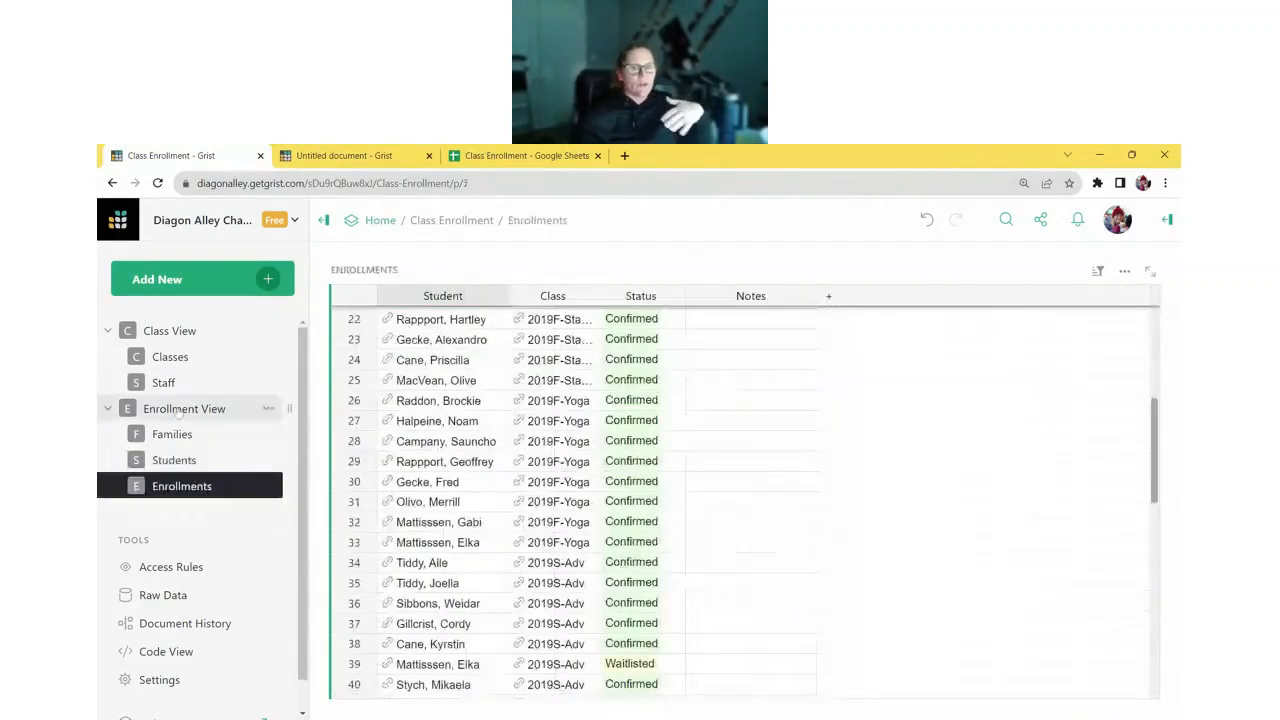
click(180, 410)
click(326, 160)
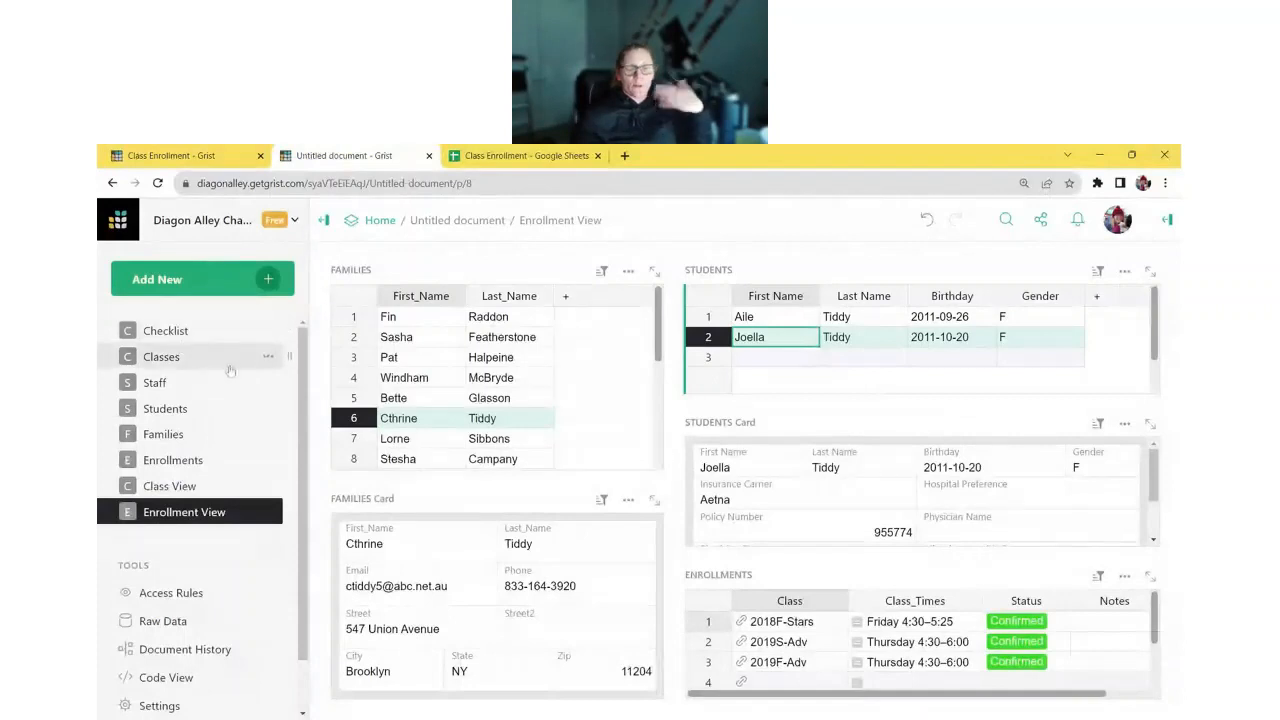
- Add a test row with class code 'newclass' to the Class View table
click(228, 369)
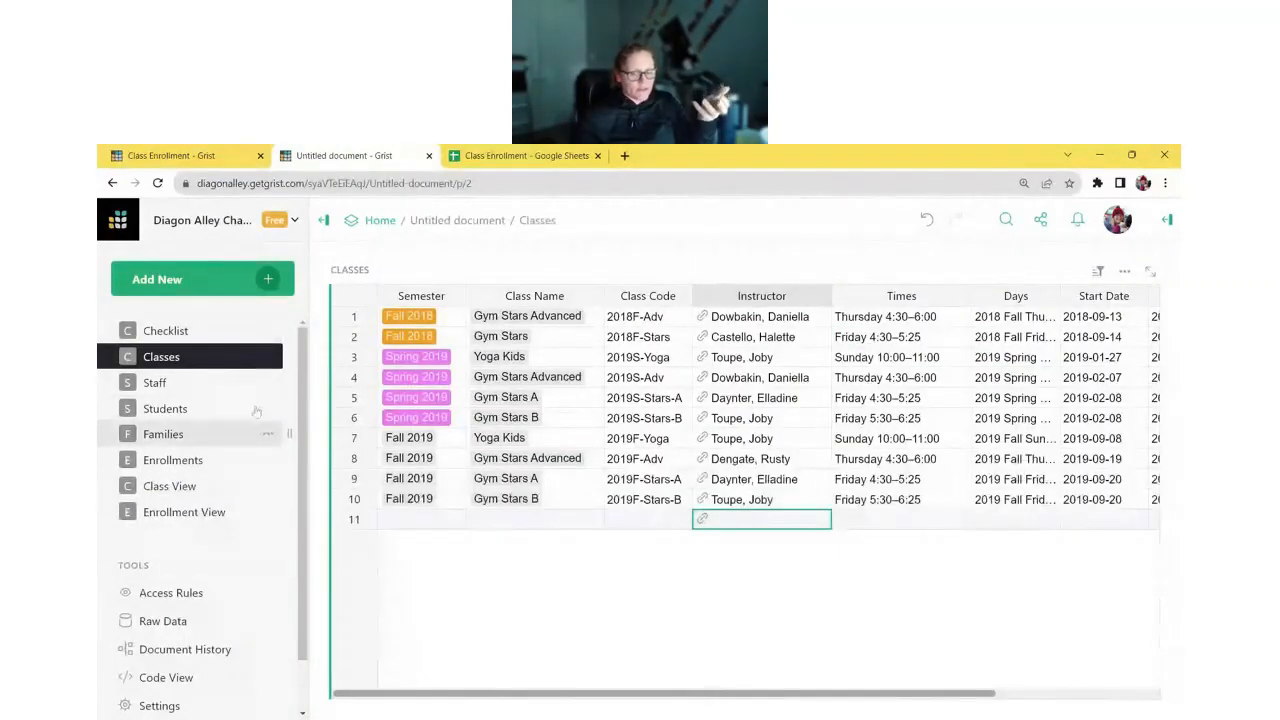
click(230, 486)
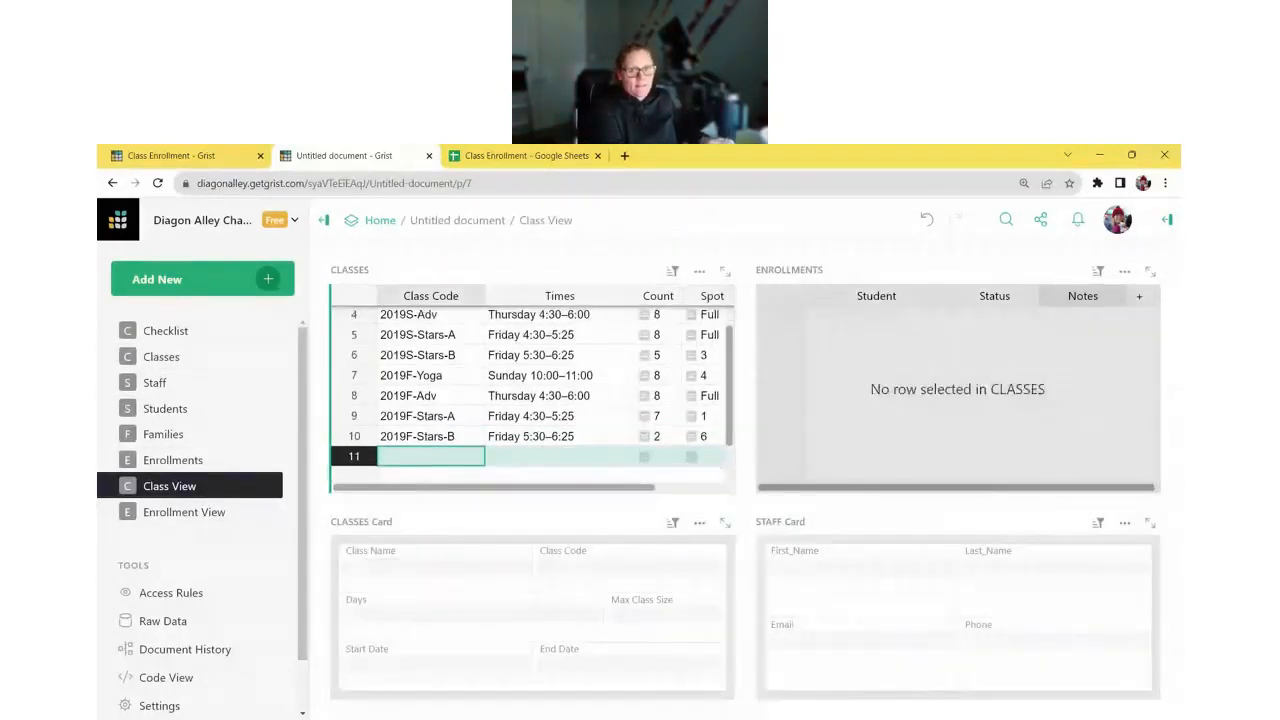
text(newclass)
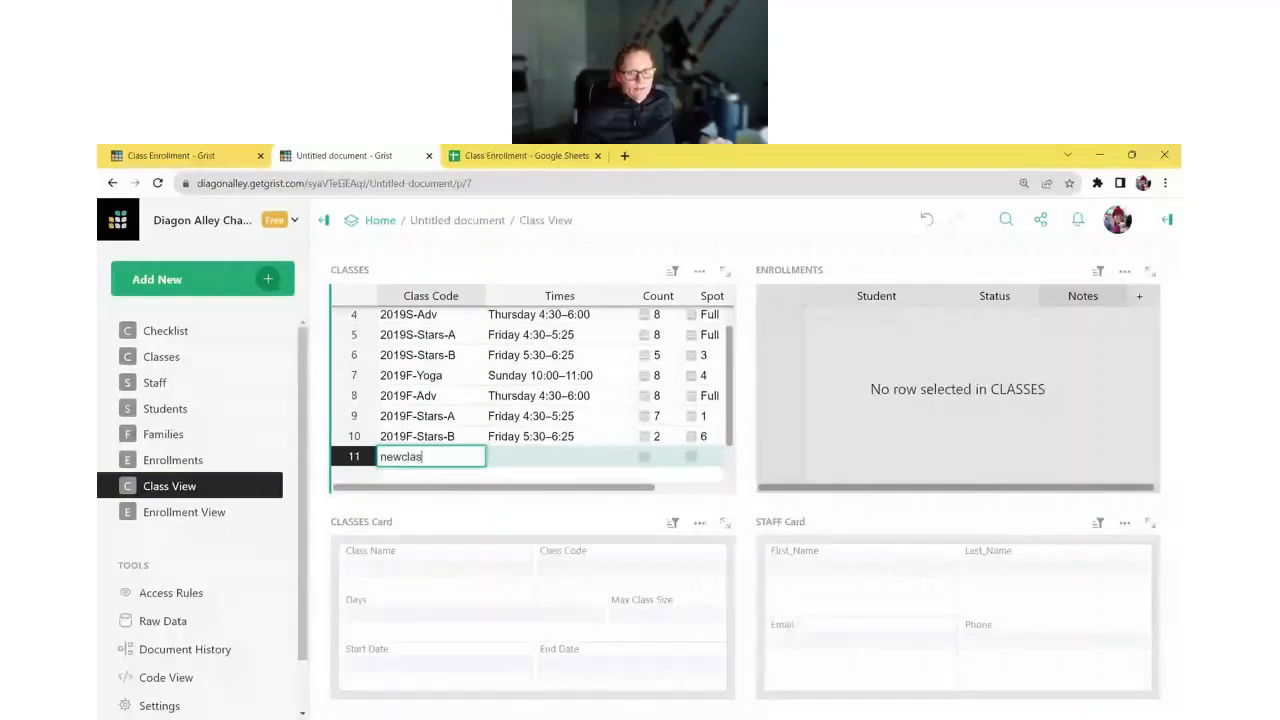
key(Return)
key(Tab)
- Delete the empty row 12 and the newclass test row
right_click(358, 456)
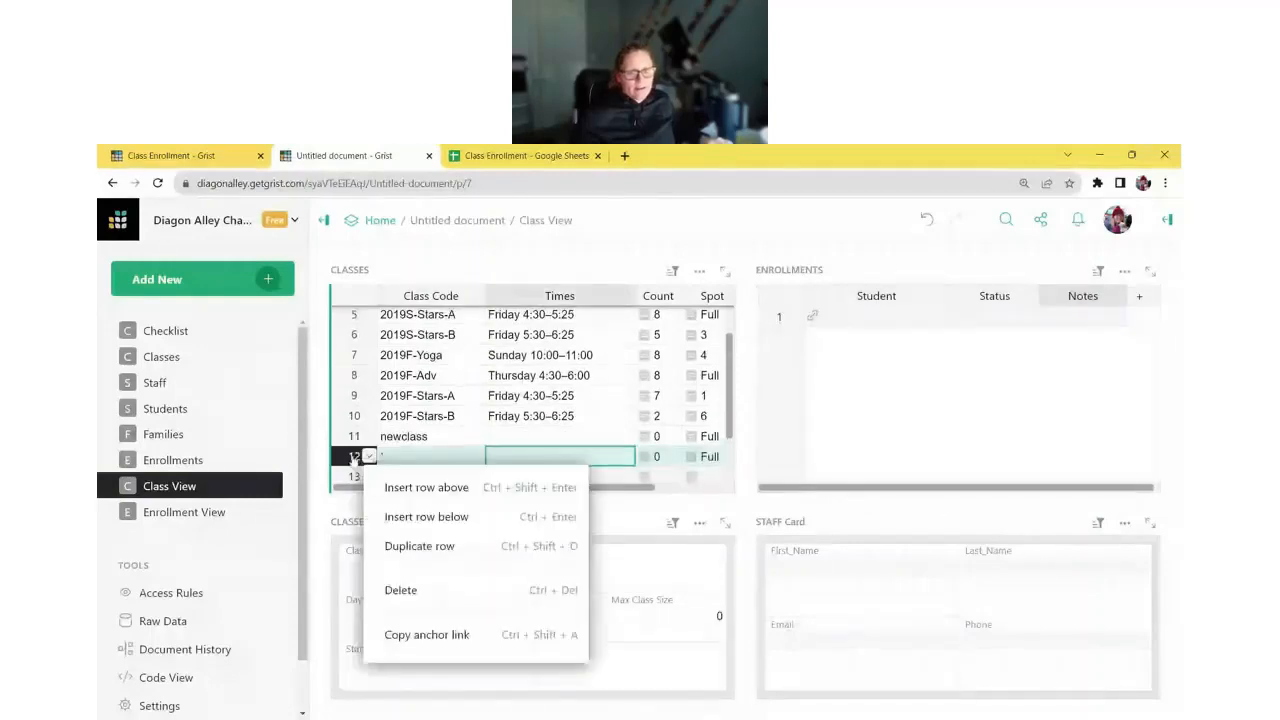
click(425, 587)
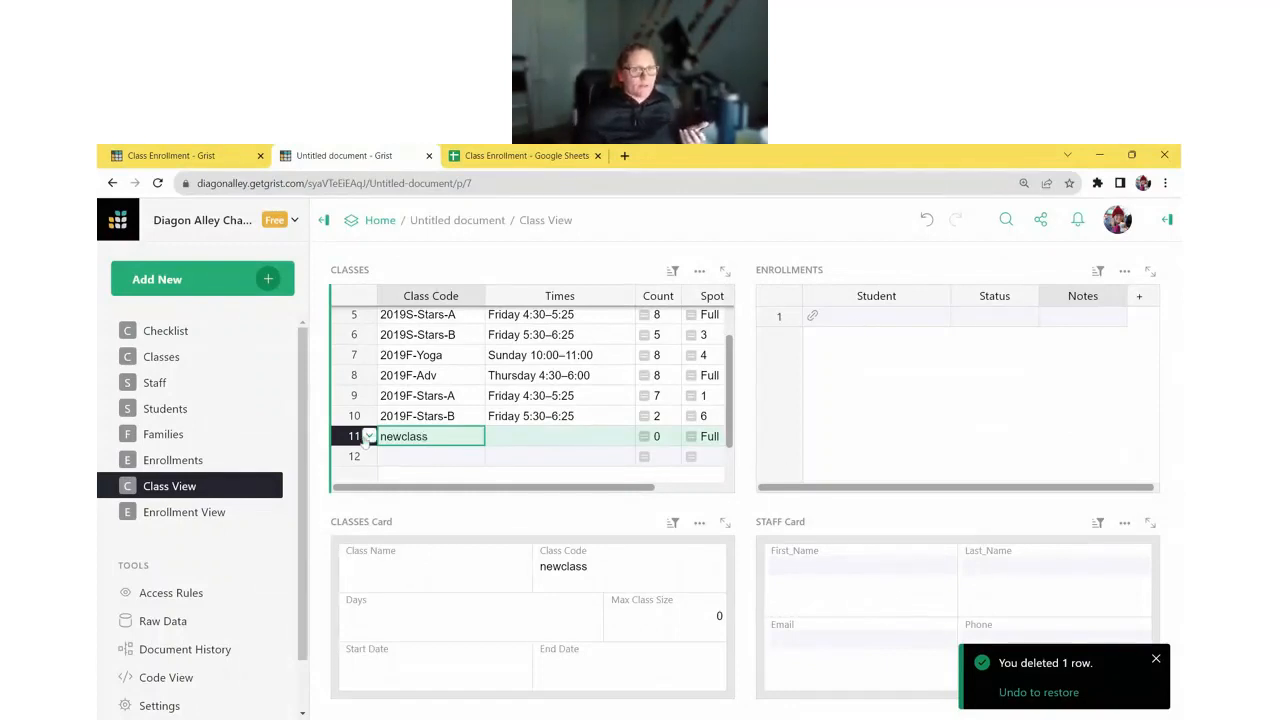
click(368, 438)
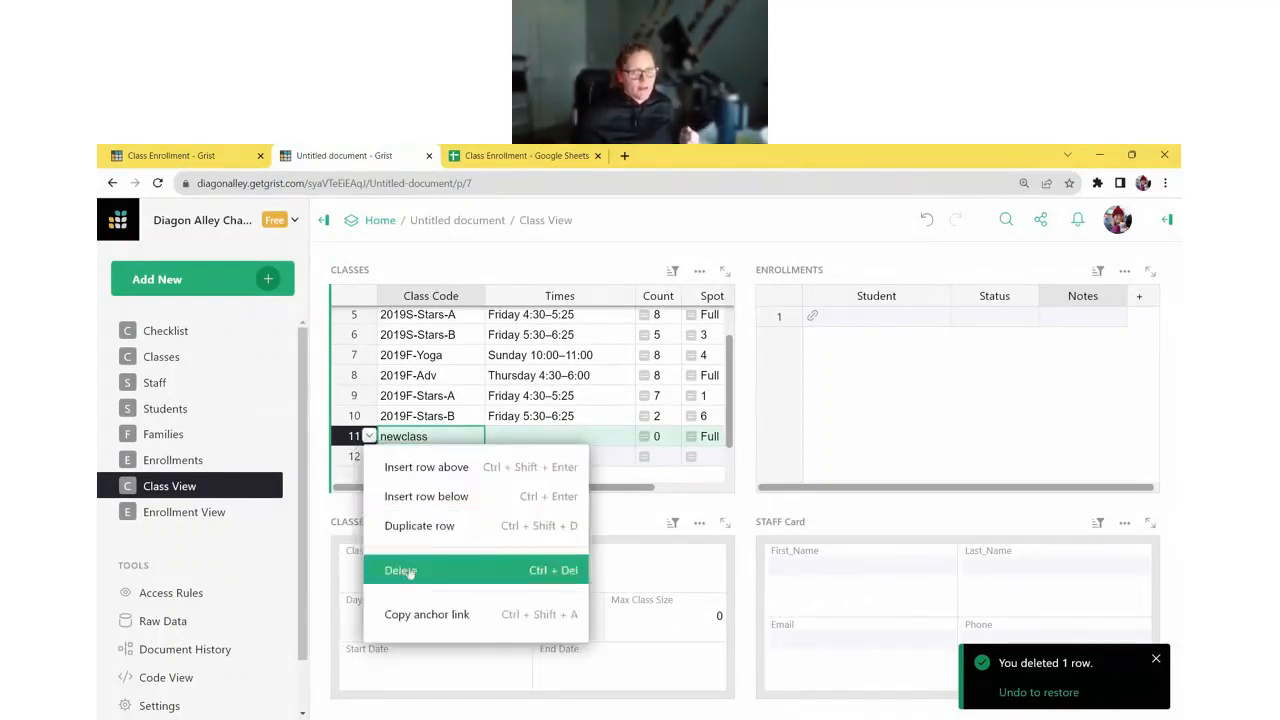
click(400, 570)
click(242, 362)
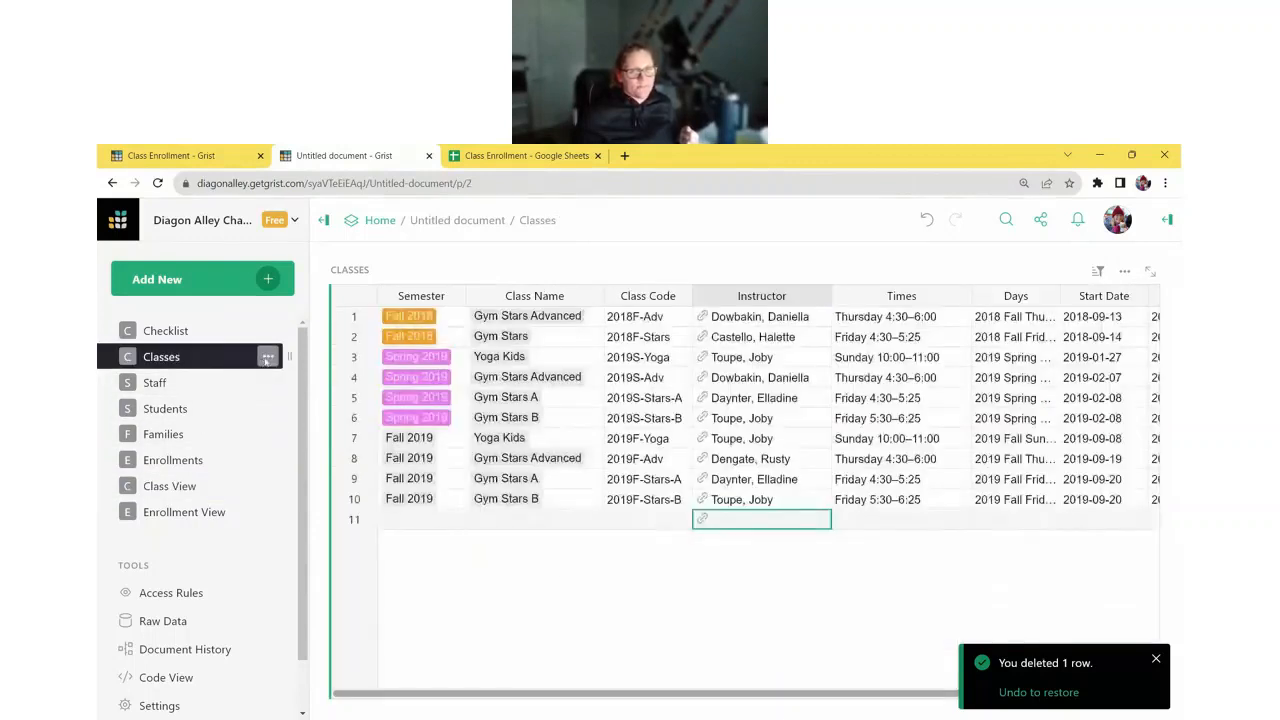
- Remove the Classes, Staff and Students pages from the document
click(266, 357)
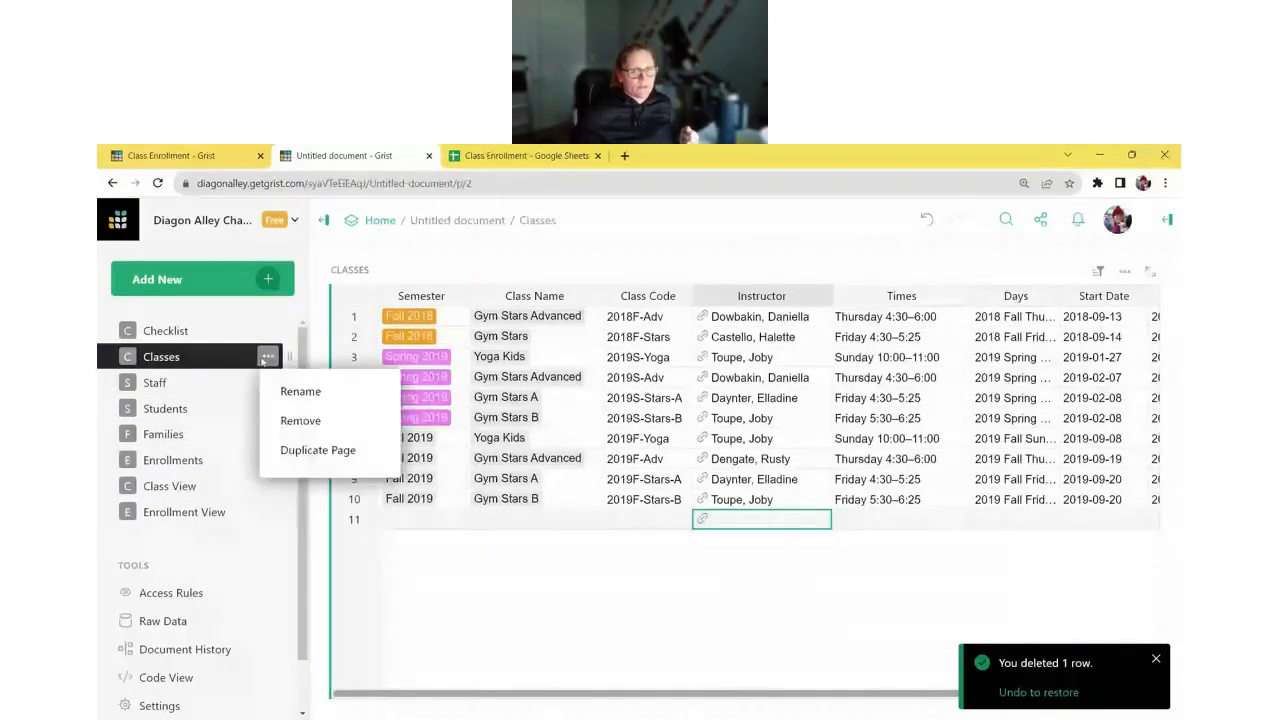
click(298, 421)
click(267, 357)
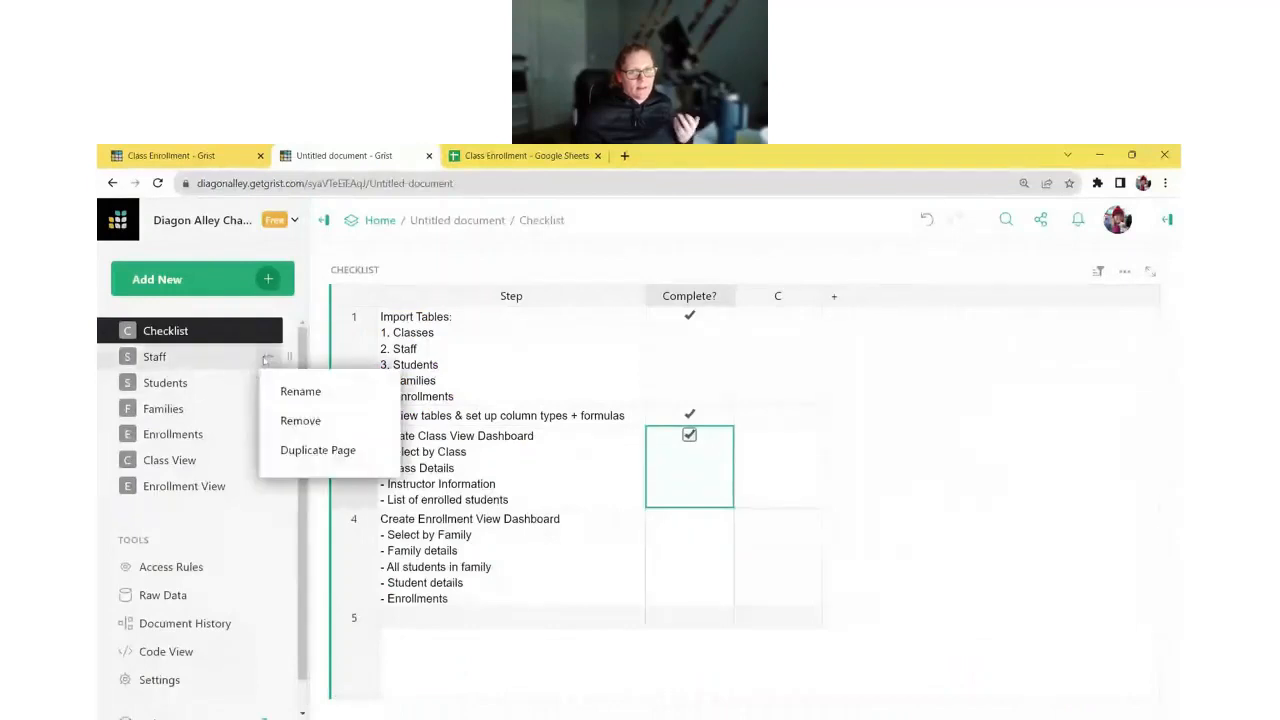
click(300, 421)
click(268, 358)
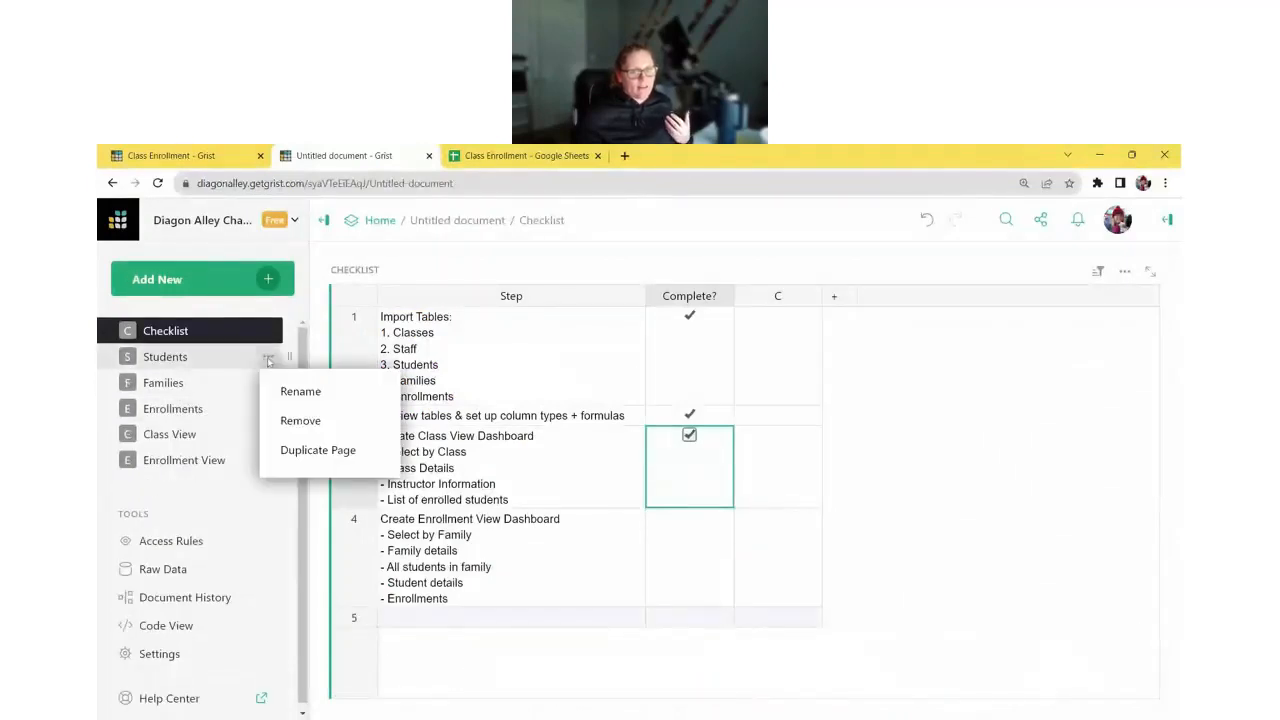
click(274, 421)
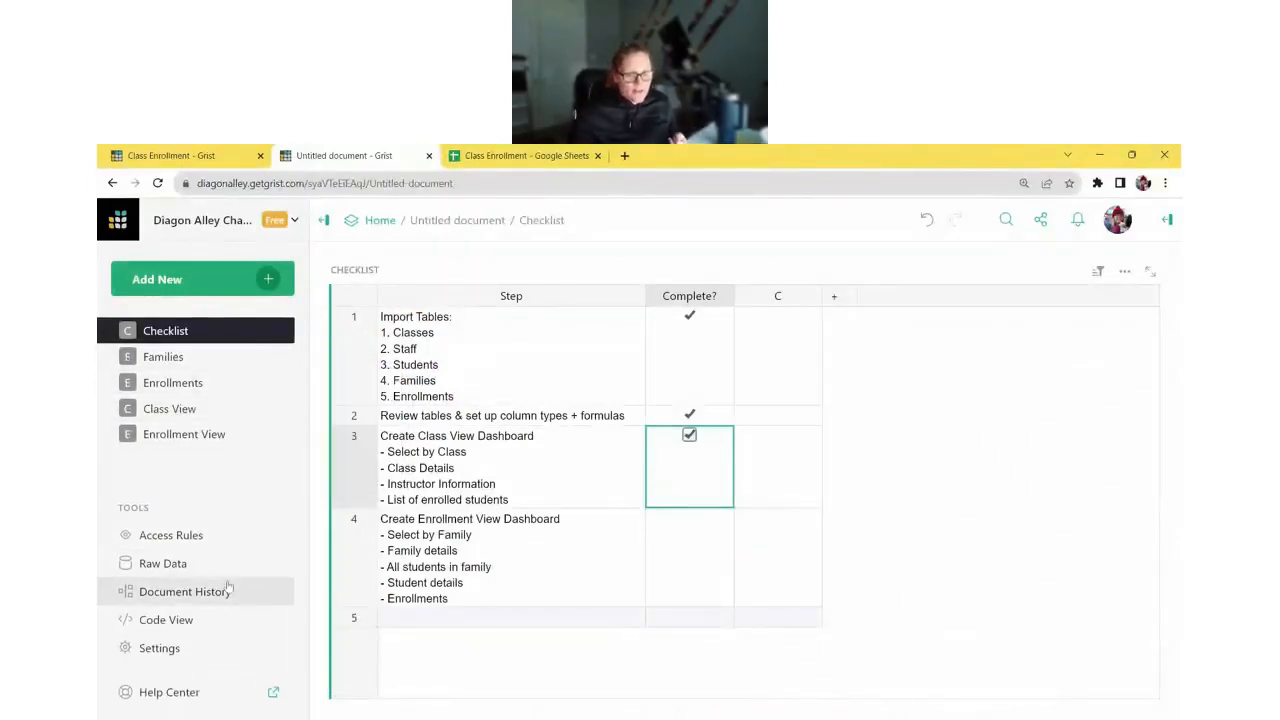
- Nest Families under Class View and Enrollments under Enrollment View, collapsing both parent pages
click(200, 564)
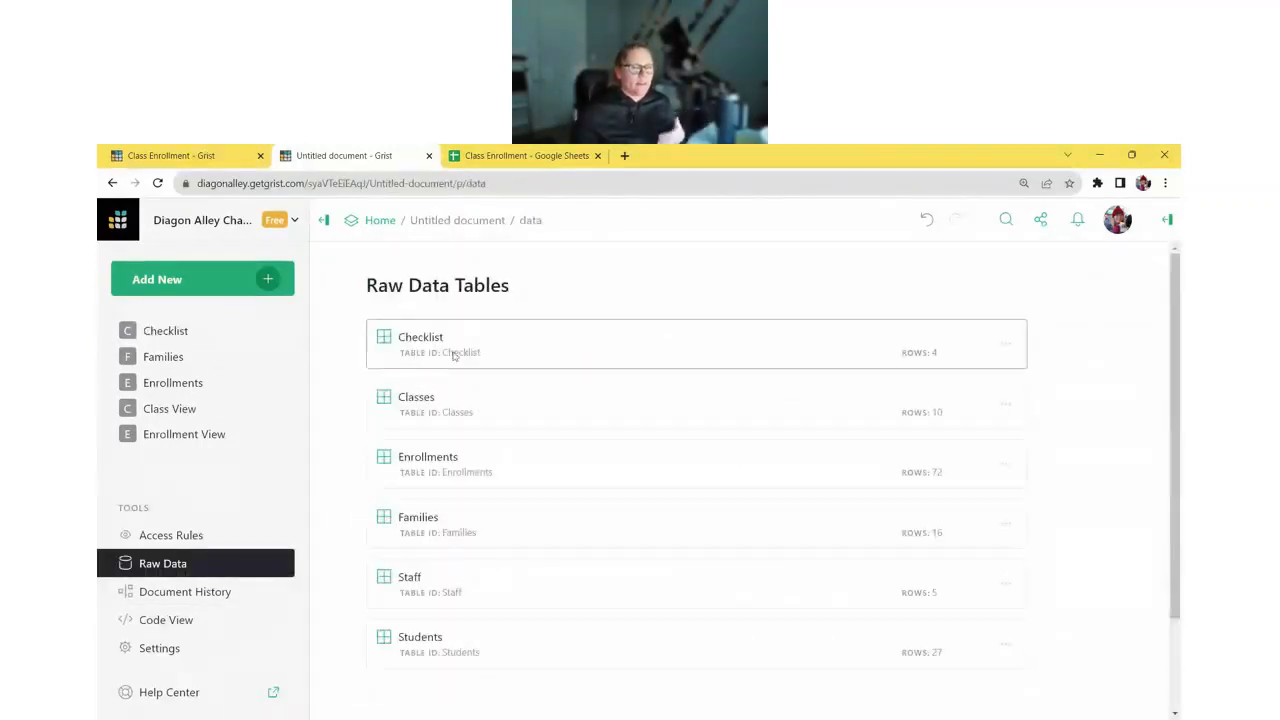
click(208, 366)
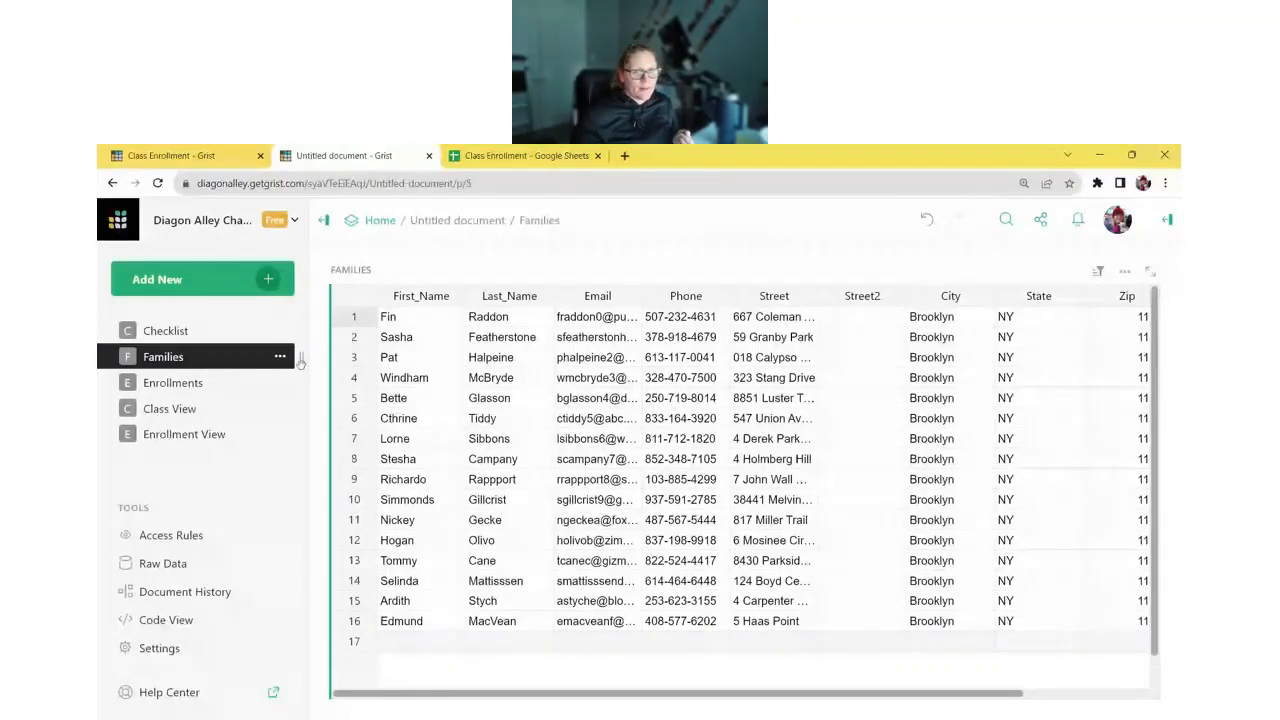
drag(232, 357, 222, 415)
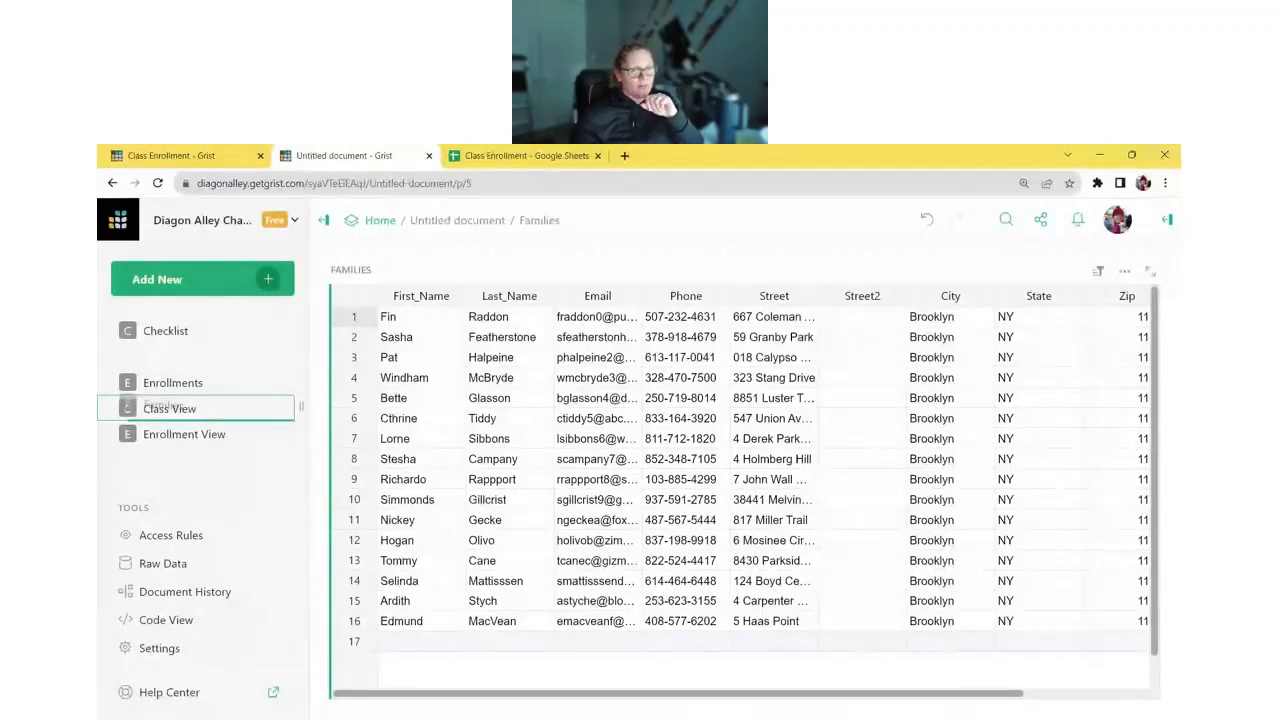
drag(222, 415, 240, 420)
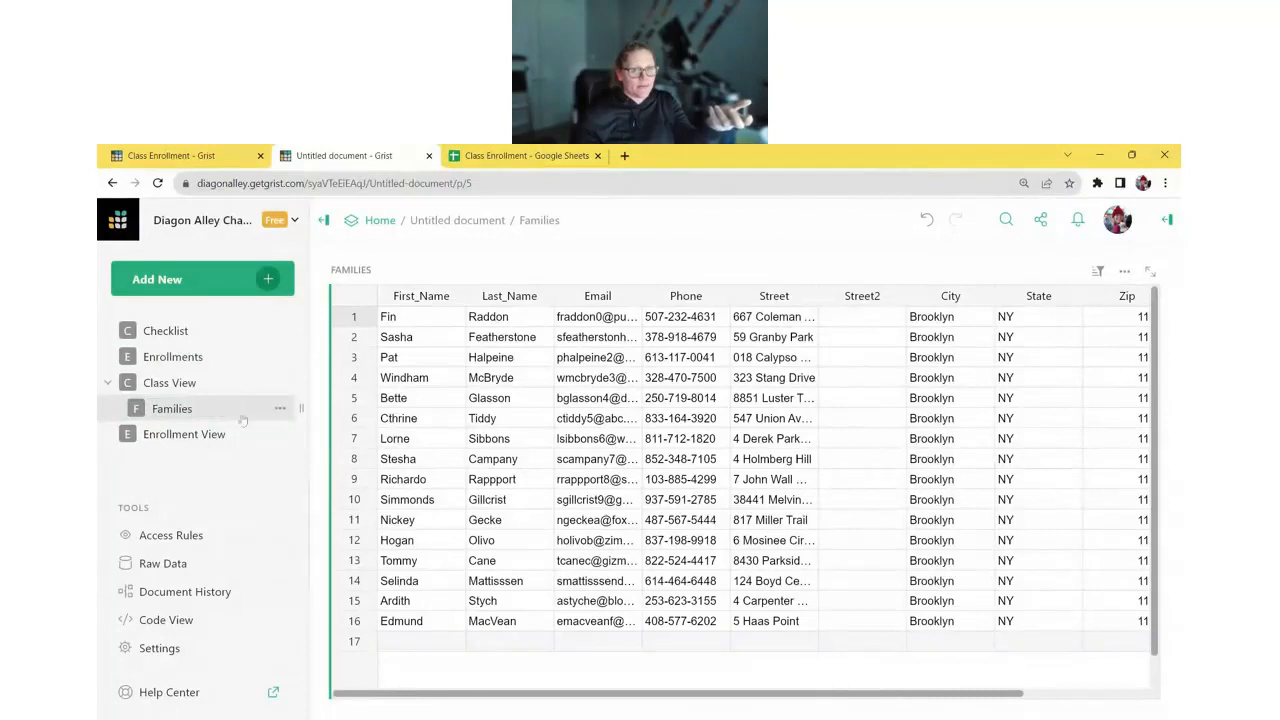
click(108, 383)
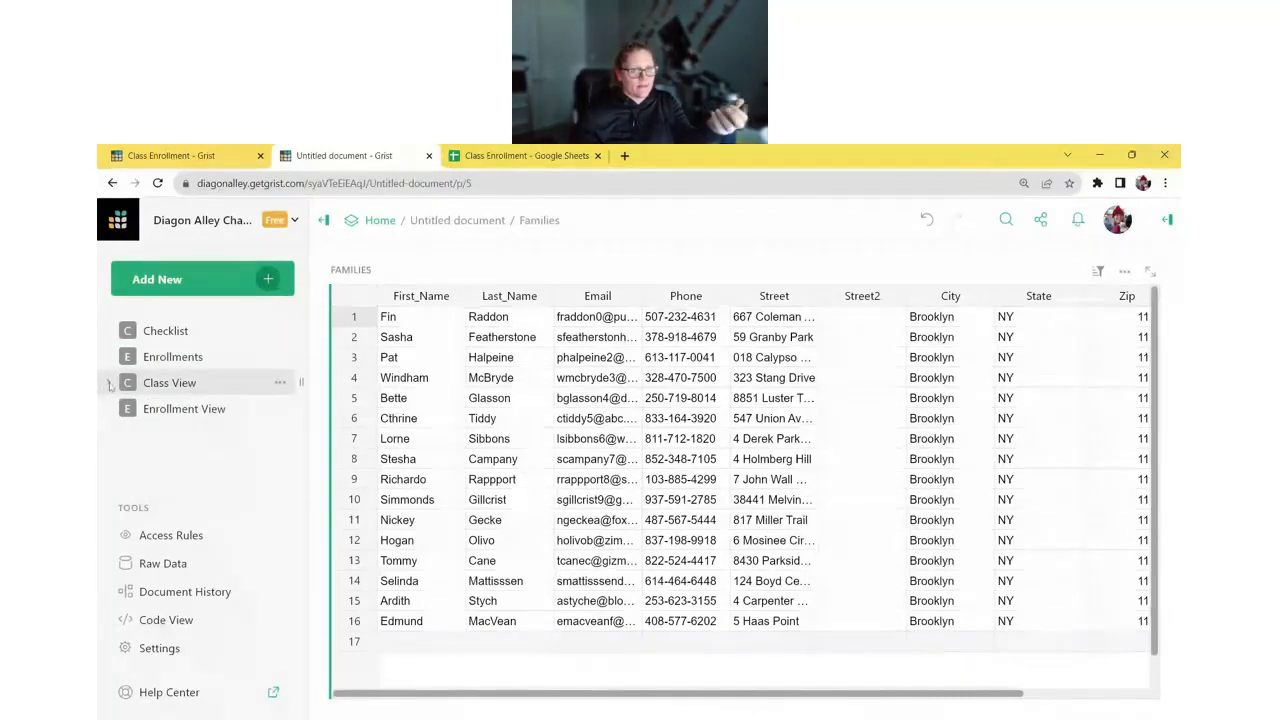
drag(150, 357, 240, 410)
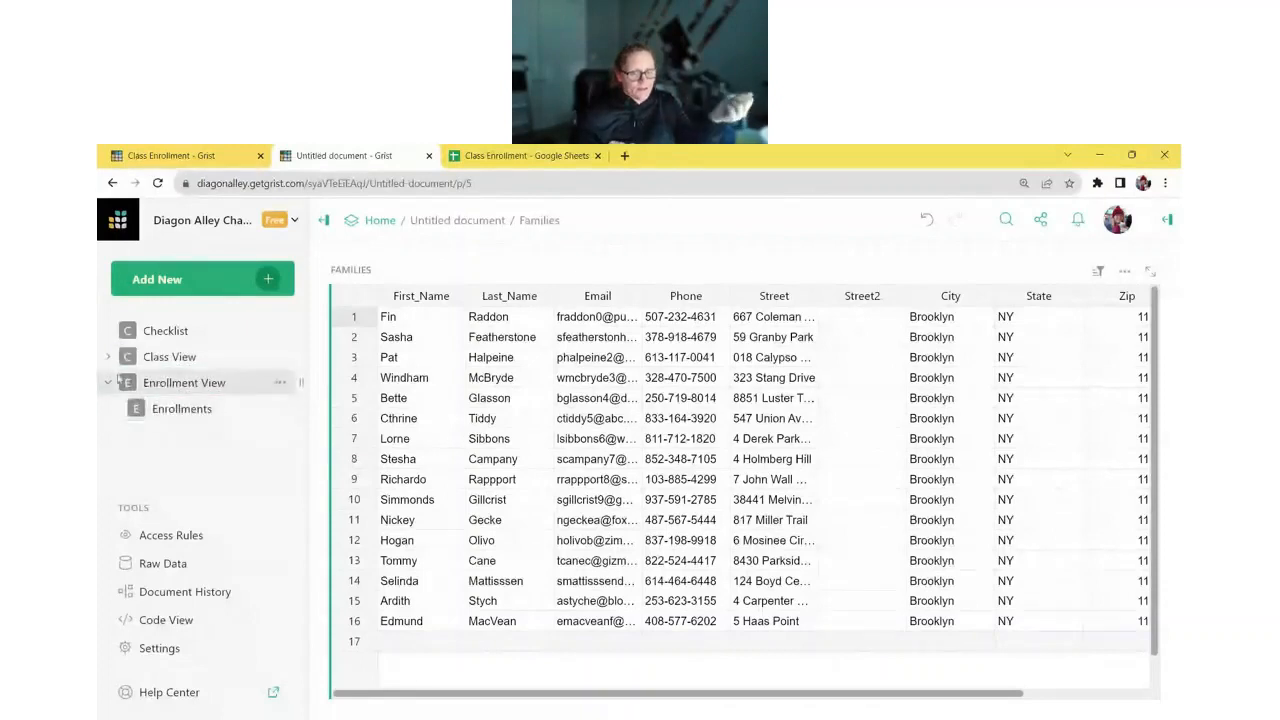
click(109, 382)
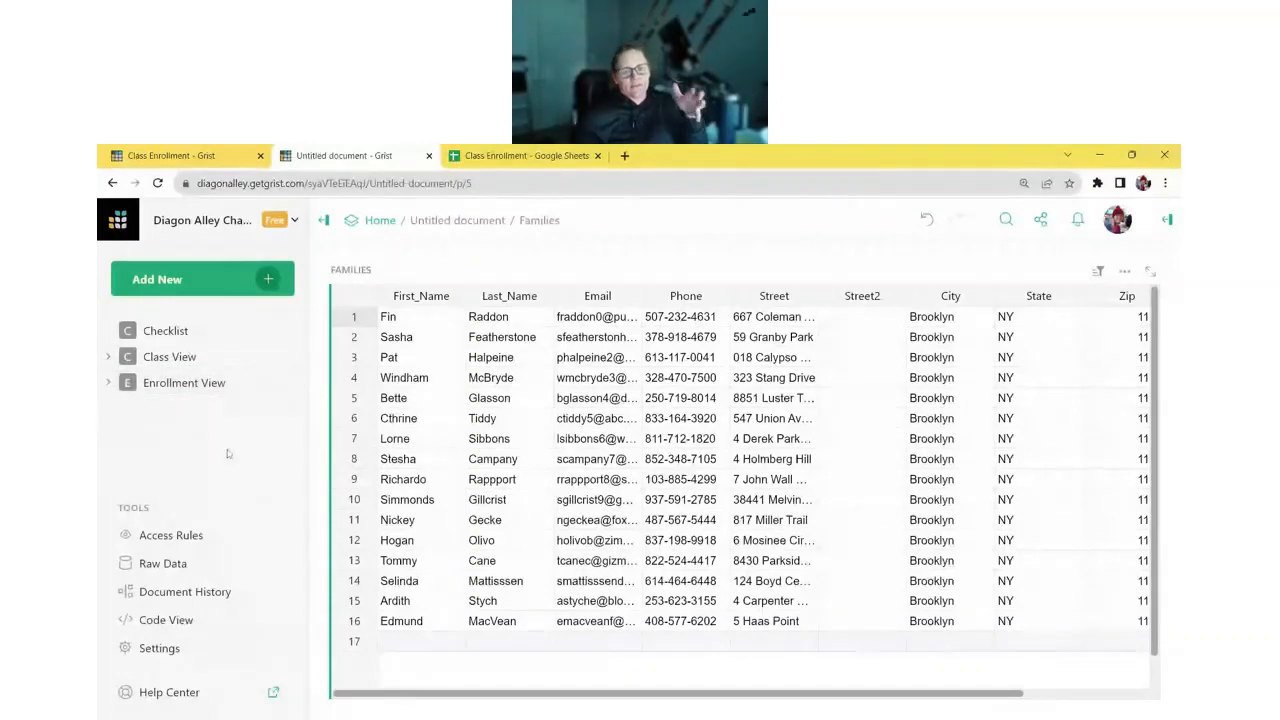
click(196, 332)
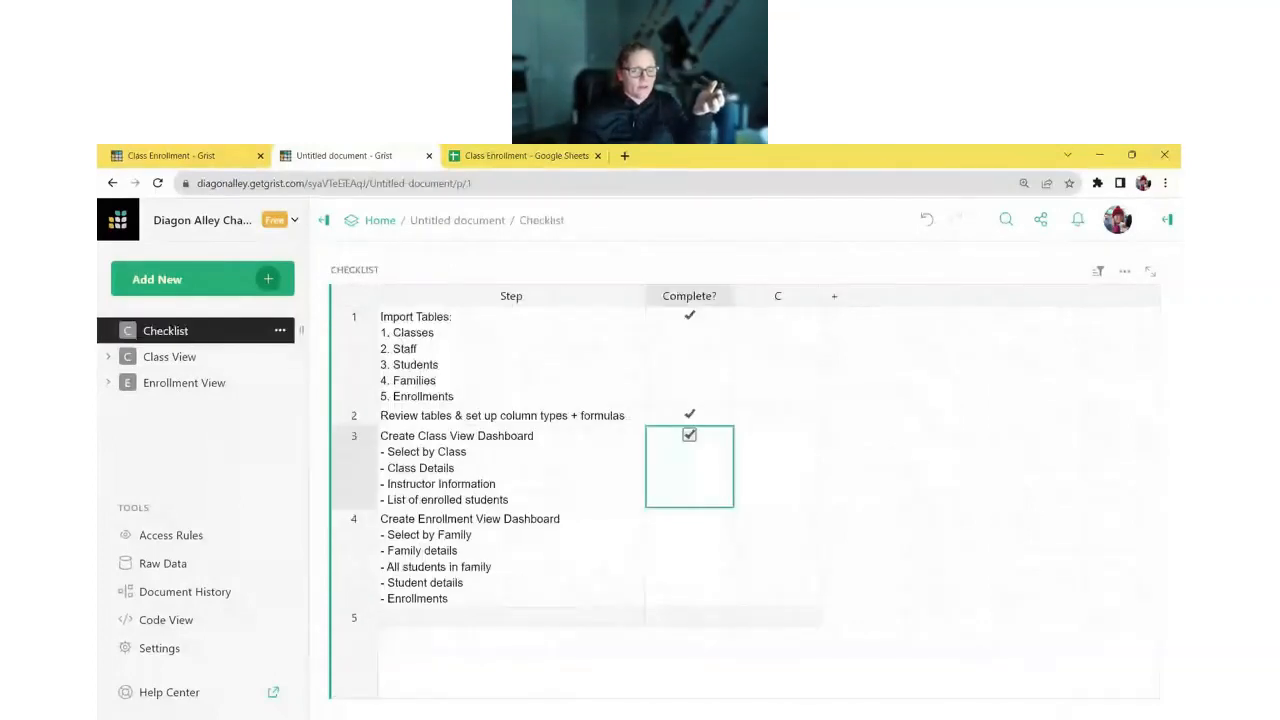
- Remove the Checklist page while keeping its underlying data
click(281, 331)
click(330, 395)
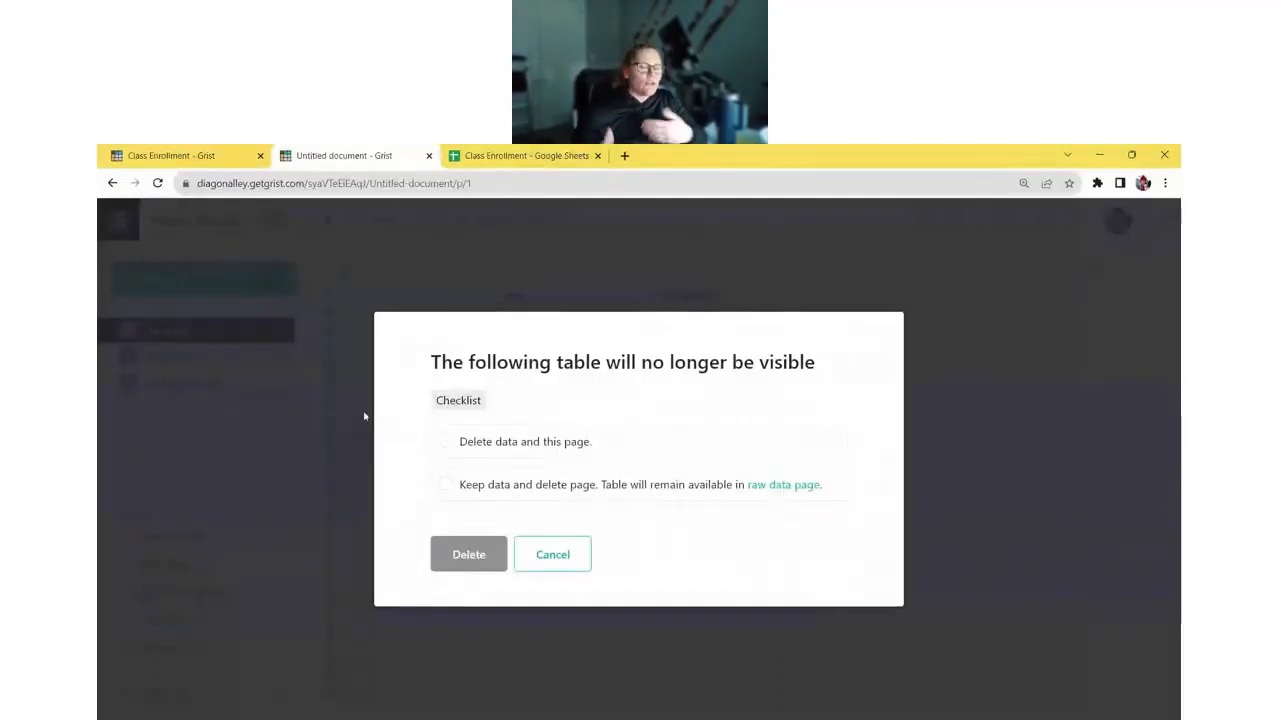
click(470, 488)
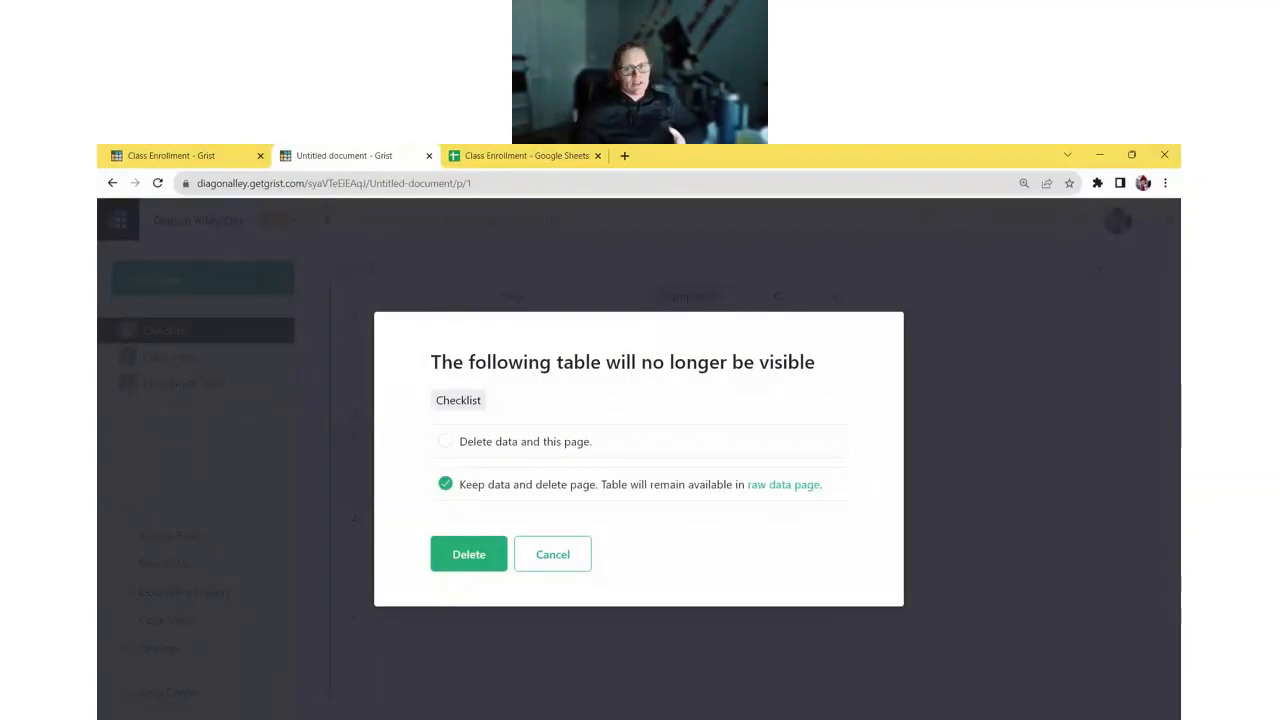
click(534, 452)
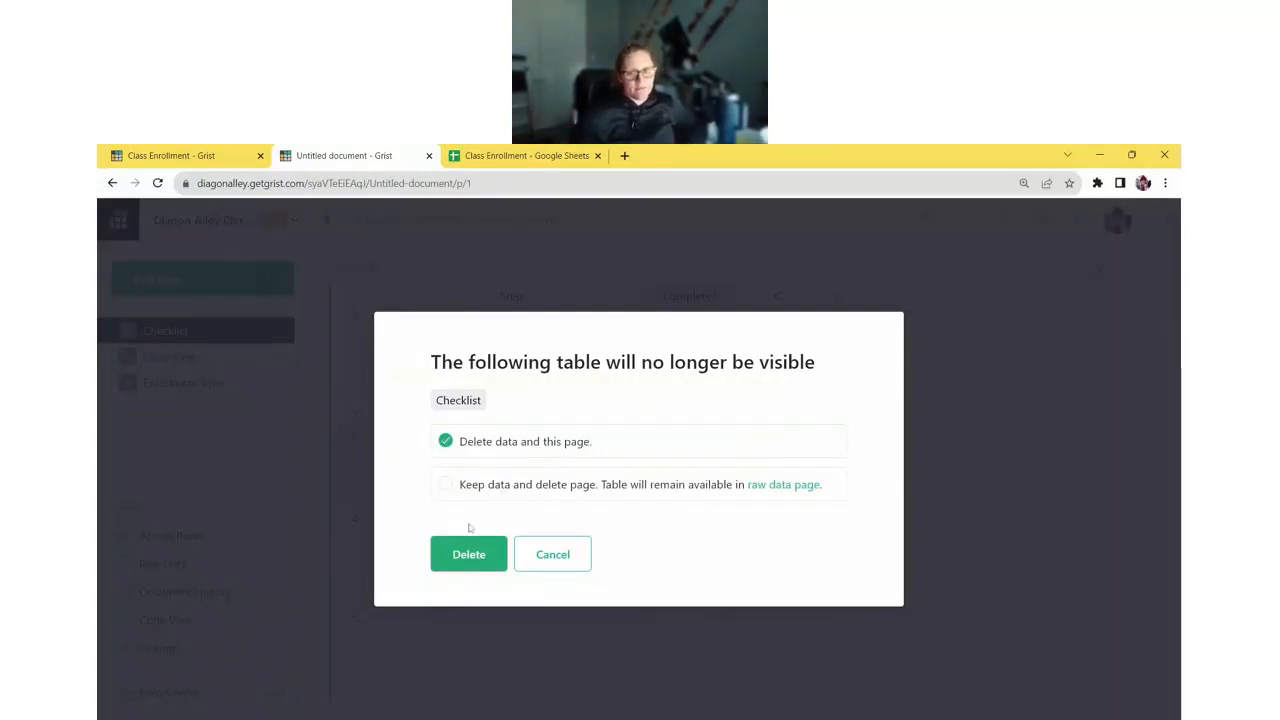
click(487, 497)
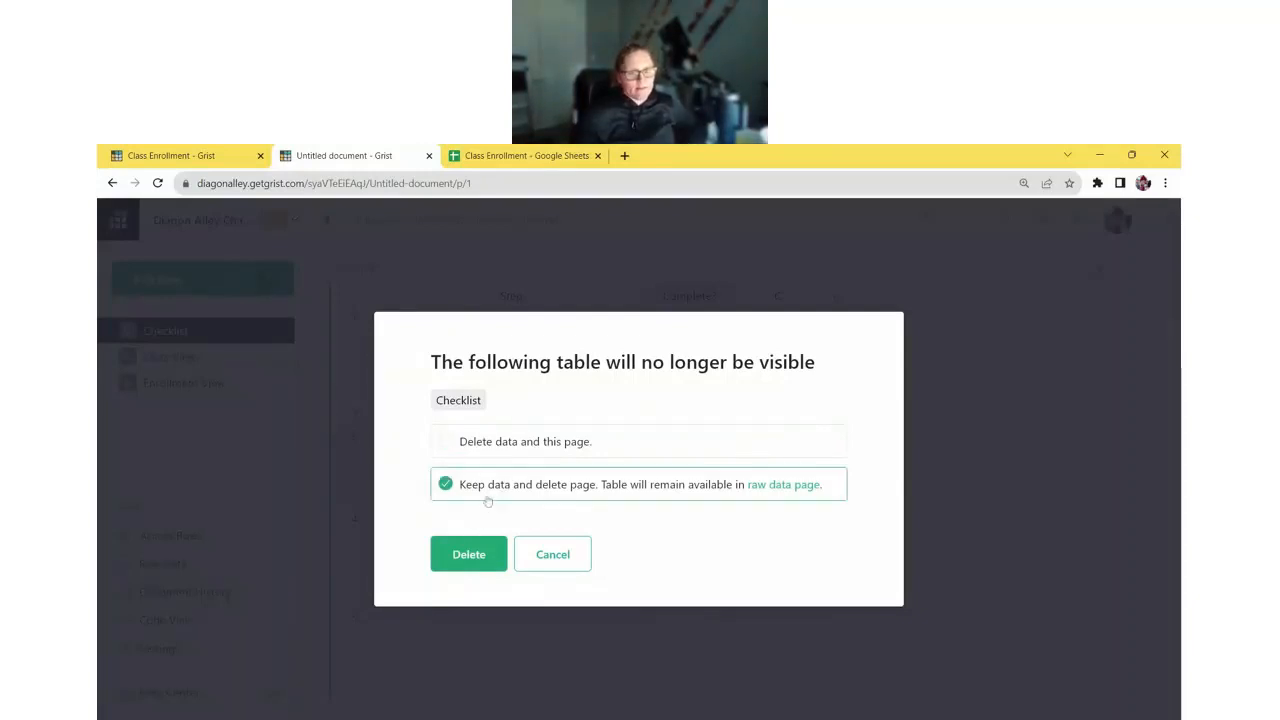
click(486, 557)
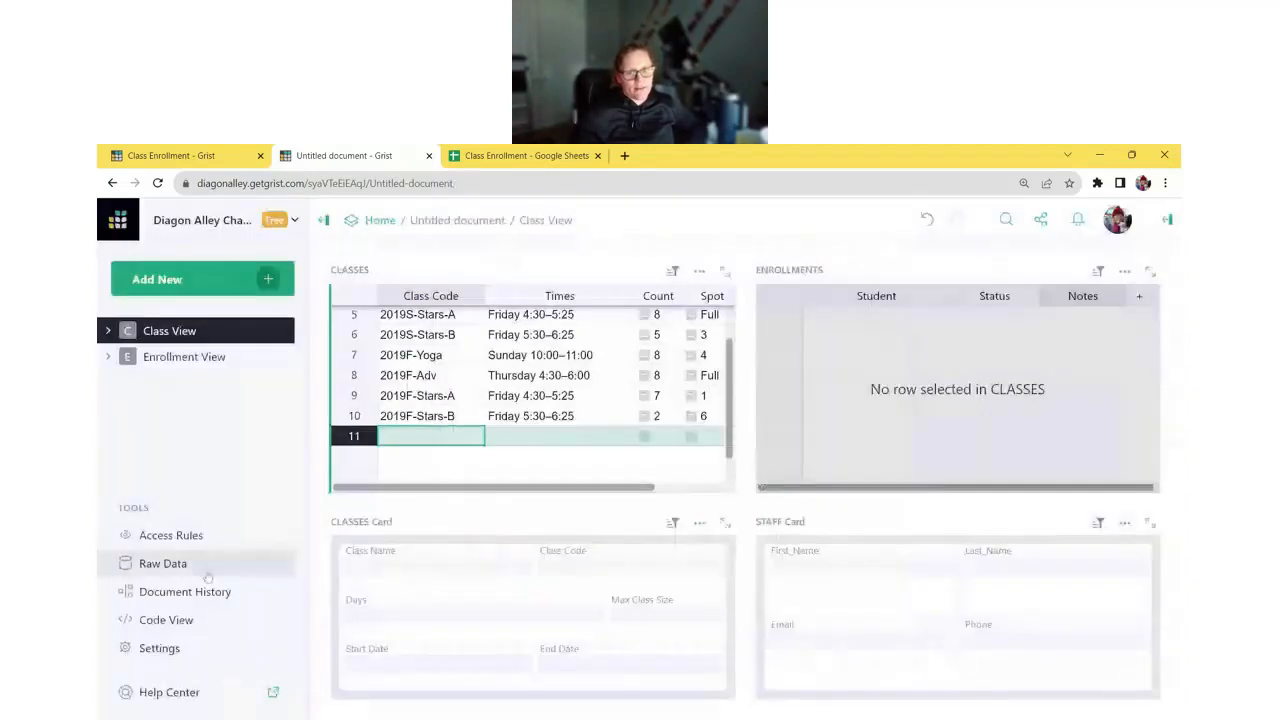
- Delete the Checklist table from Raw Data entirely and return to Class View
click(207, 574)
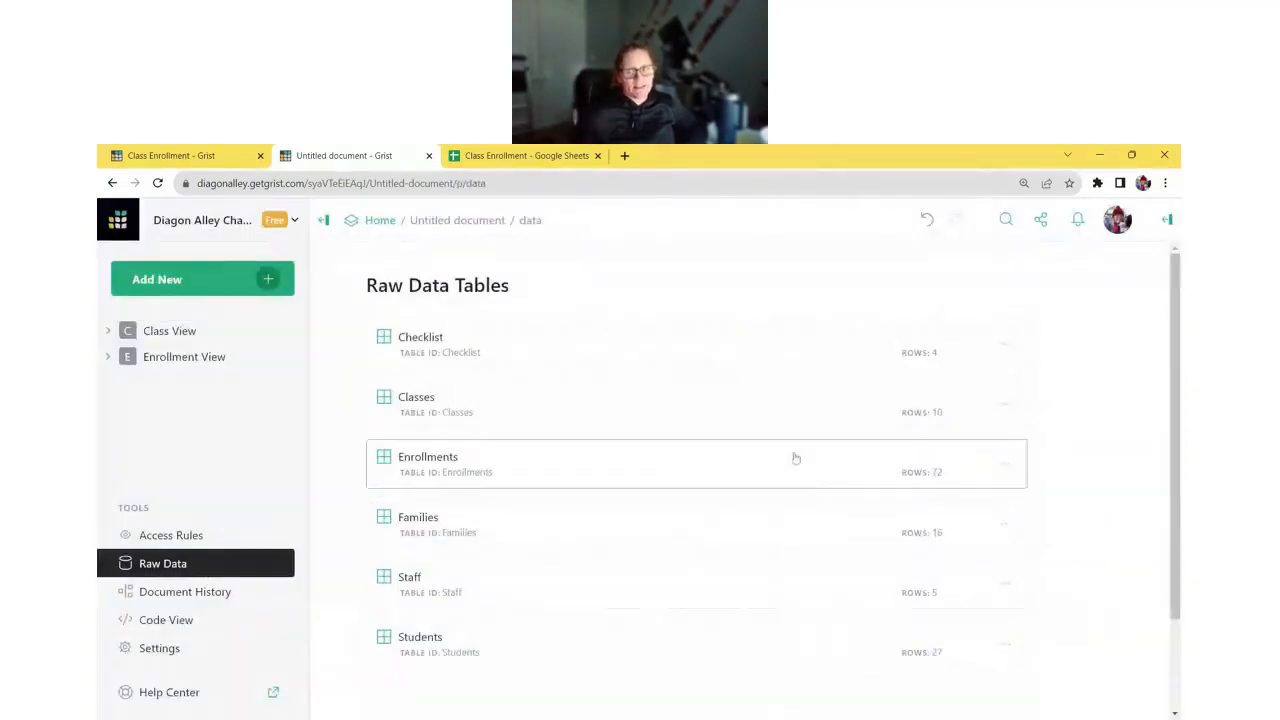
click(737, 364)
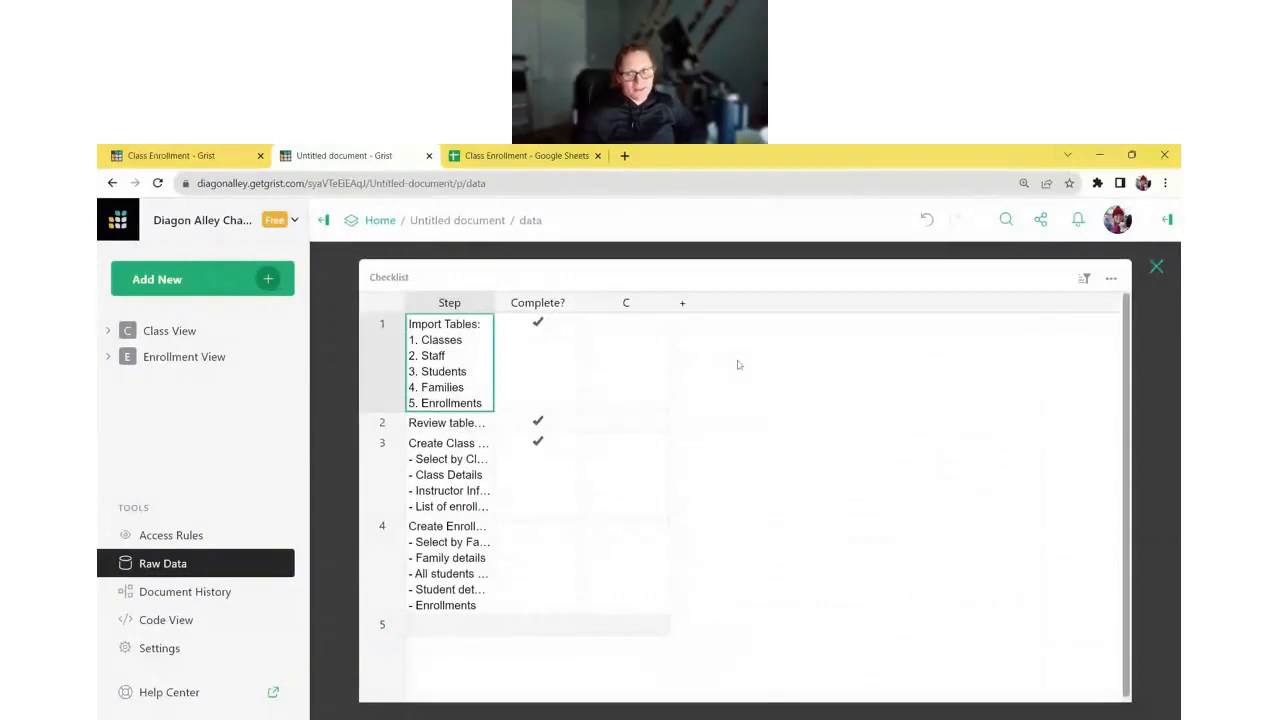
click(1156, 266)
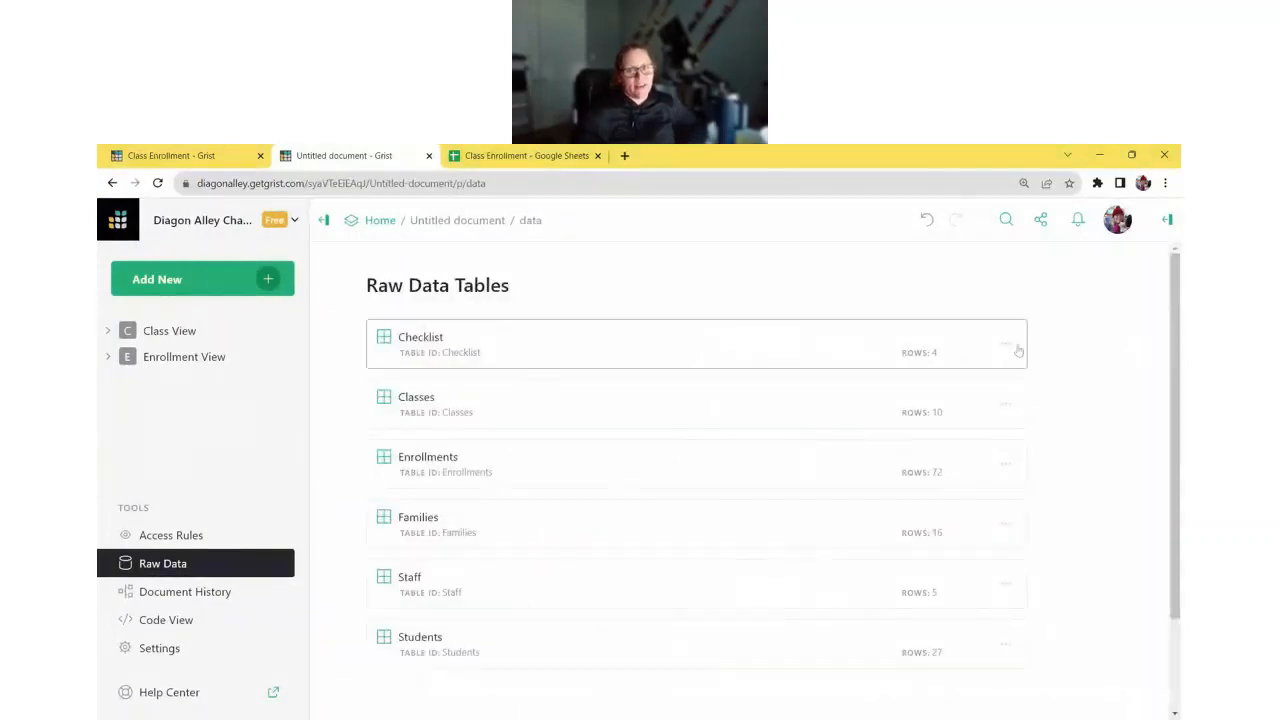
click(1008, 346)
click(1036, 408)
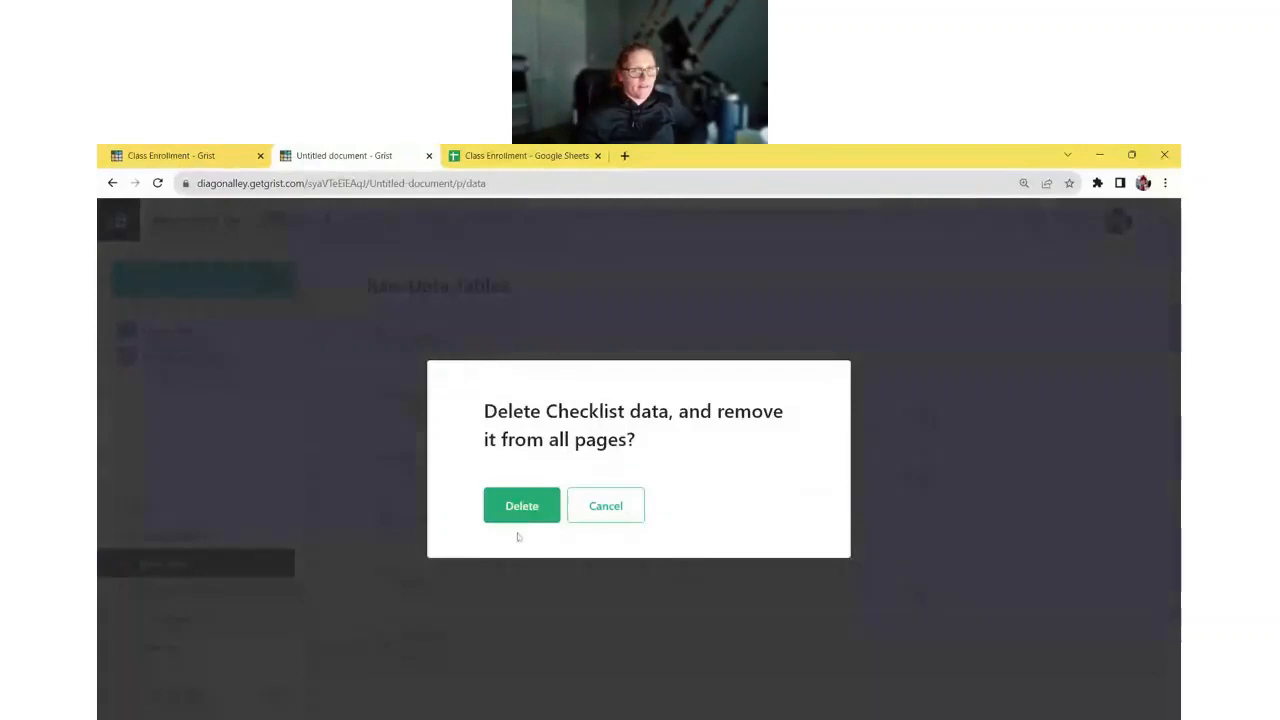
click(518, 510)
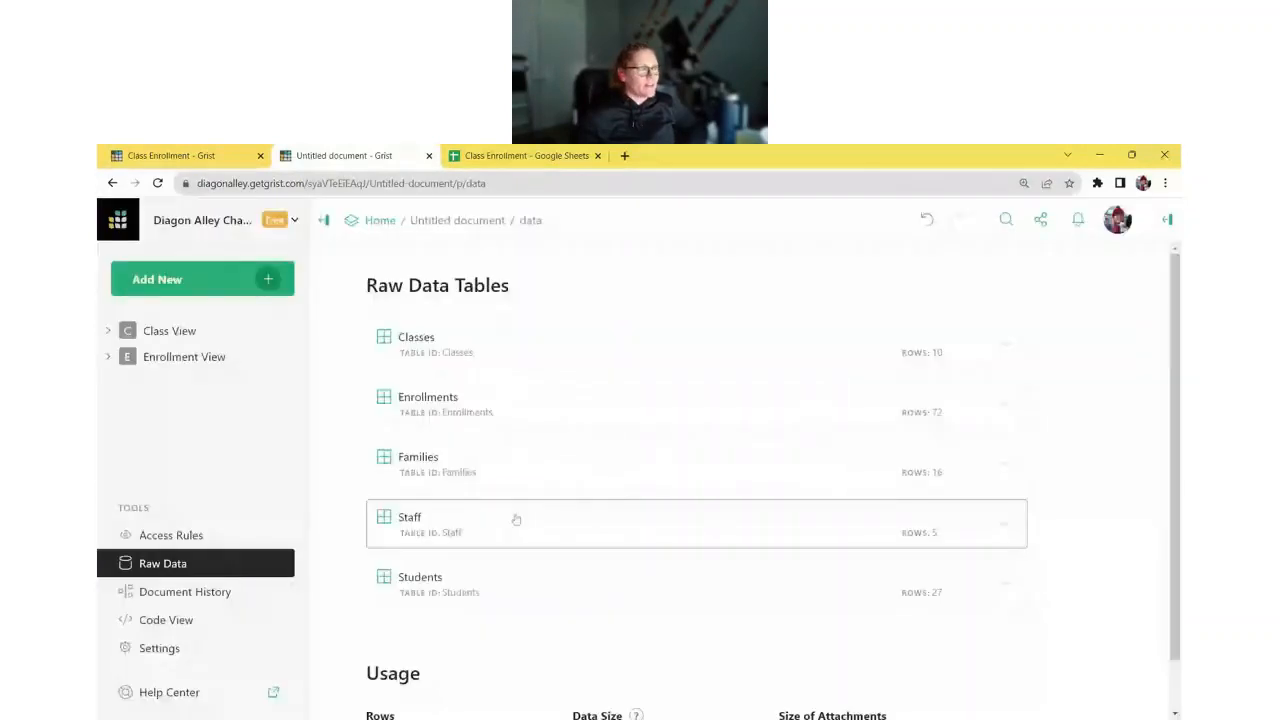
click(182, 333)
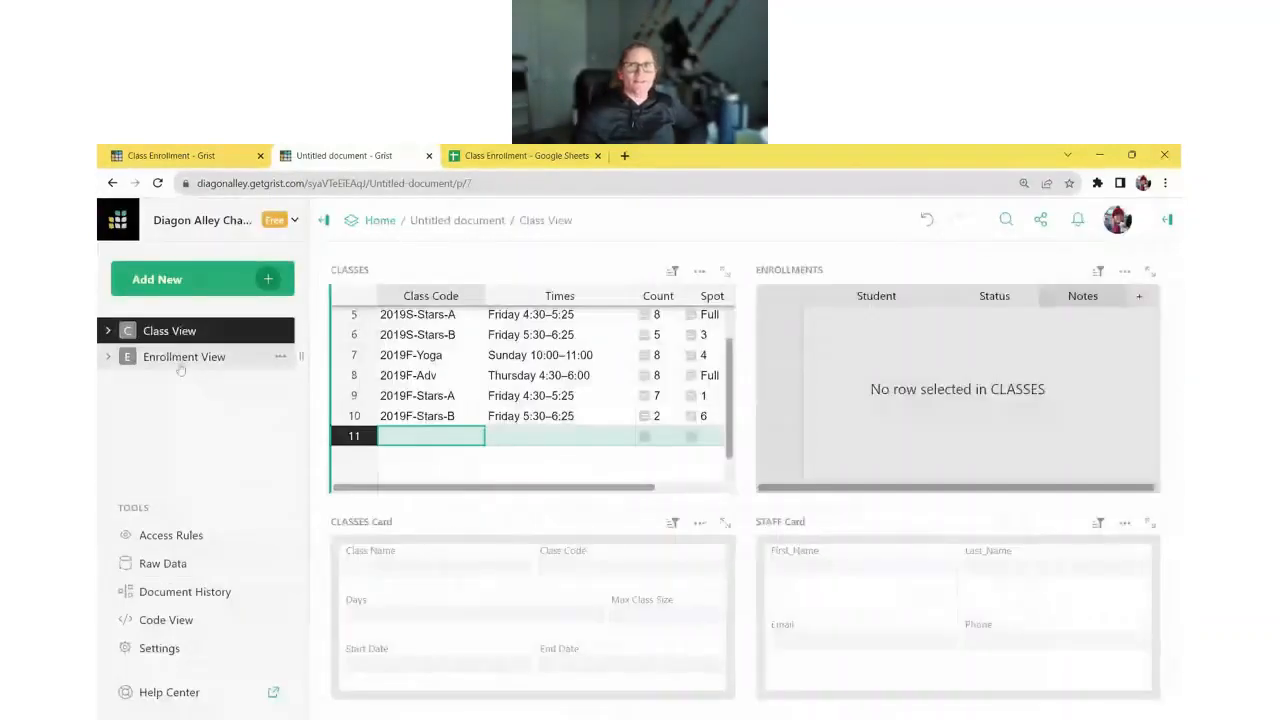